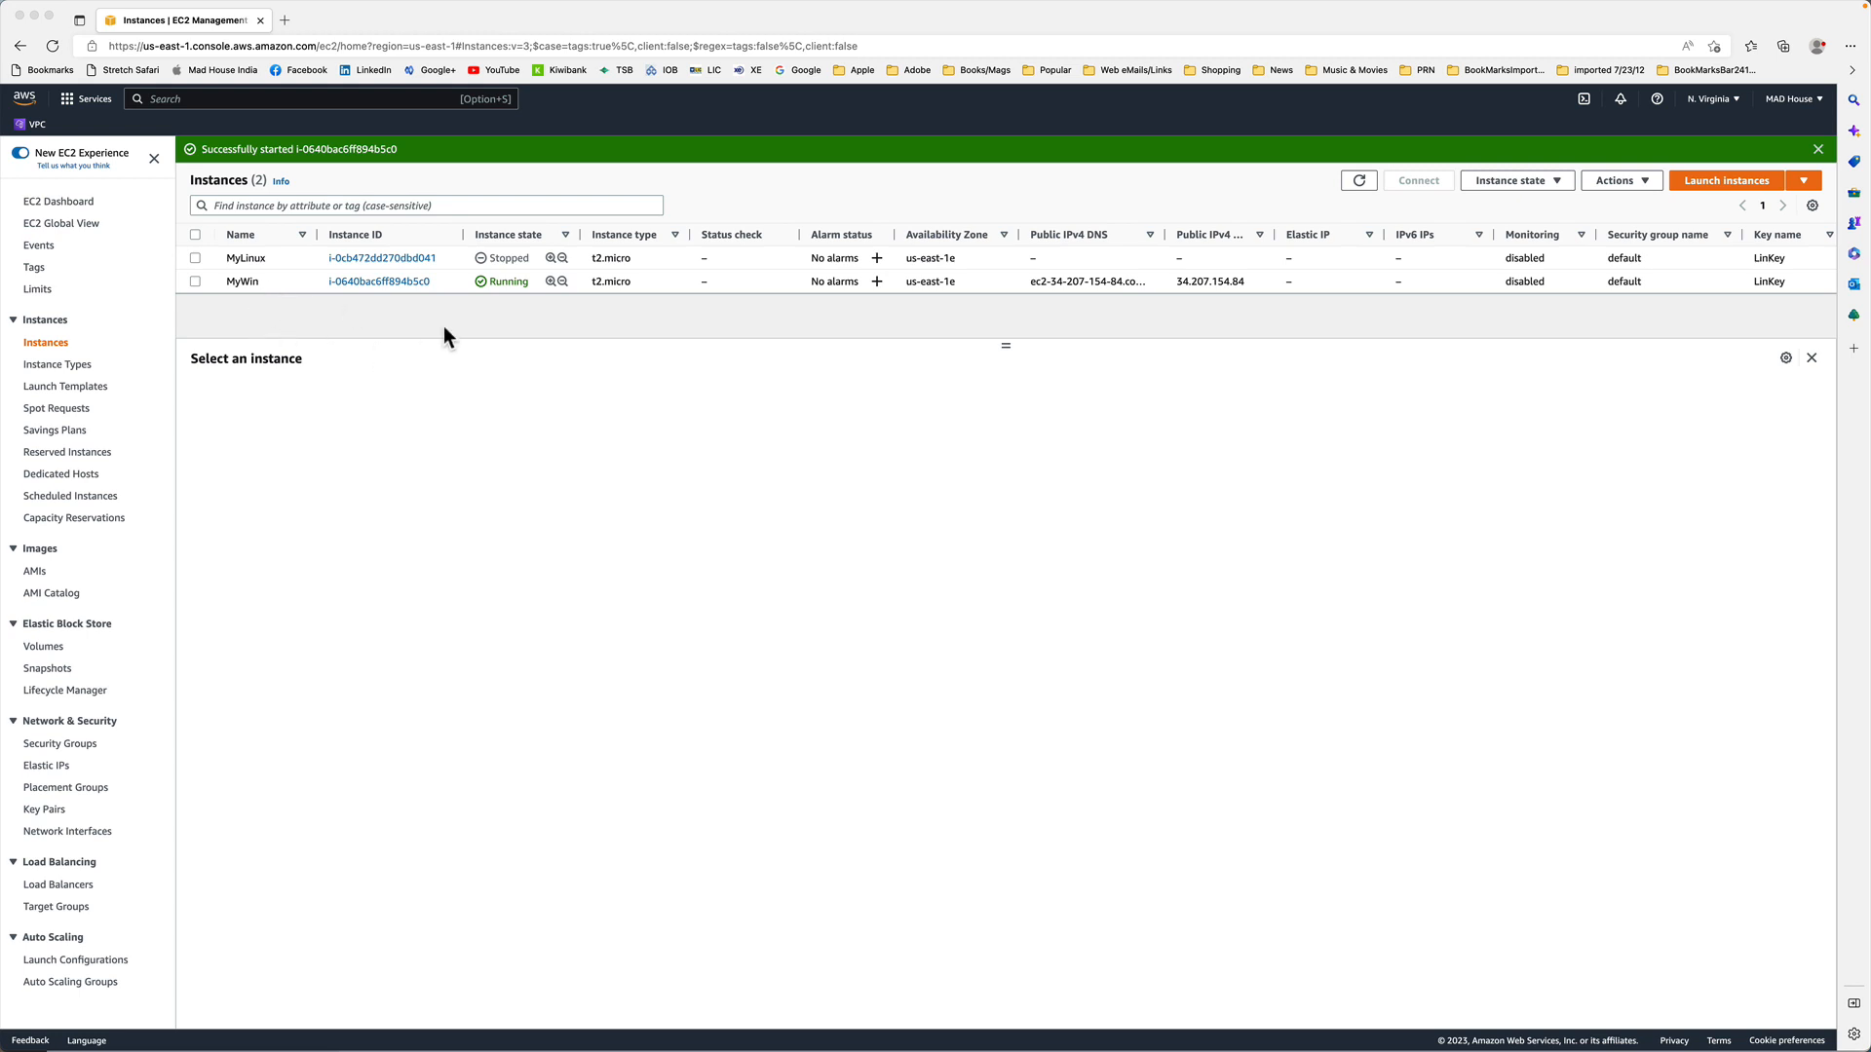
Select the MyWin instance and examine its details and its attached storage.
left_click(192, 280)
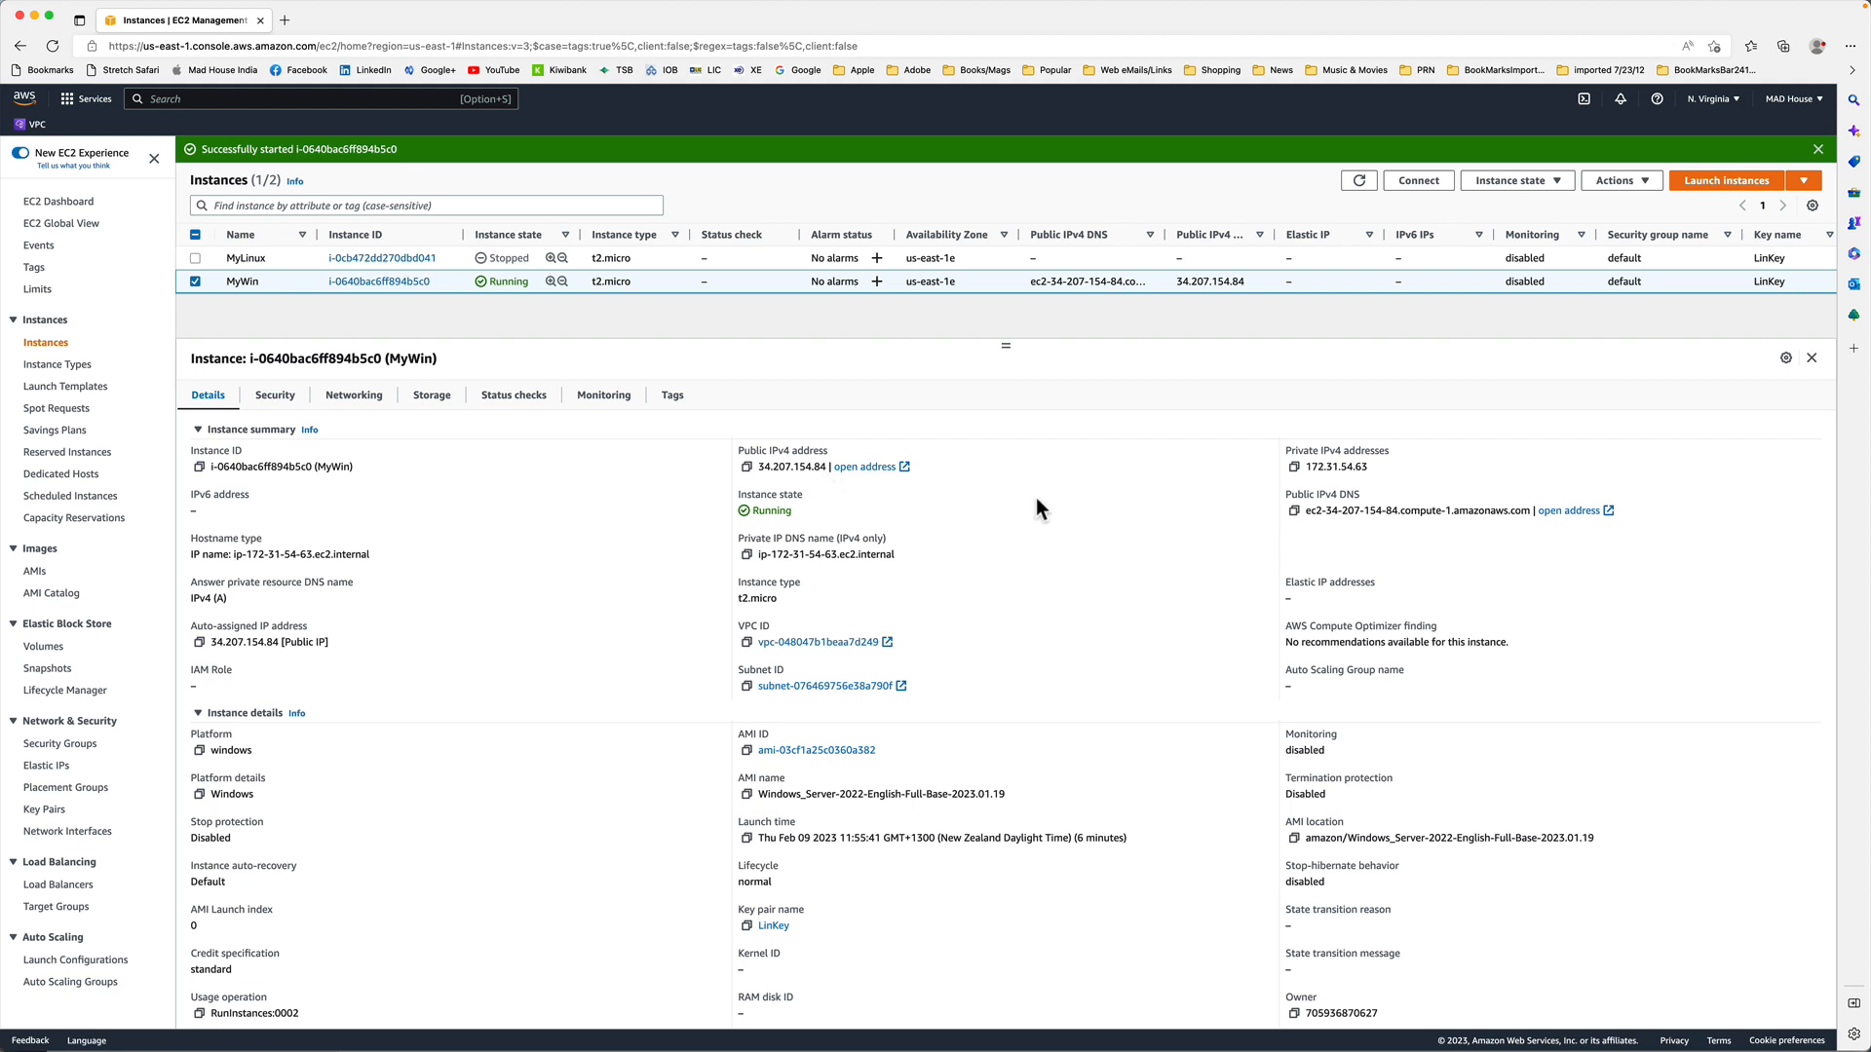
scroll(1048, 435, "down", 1)
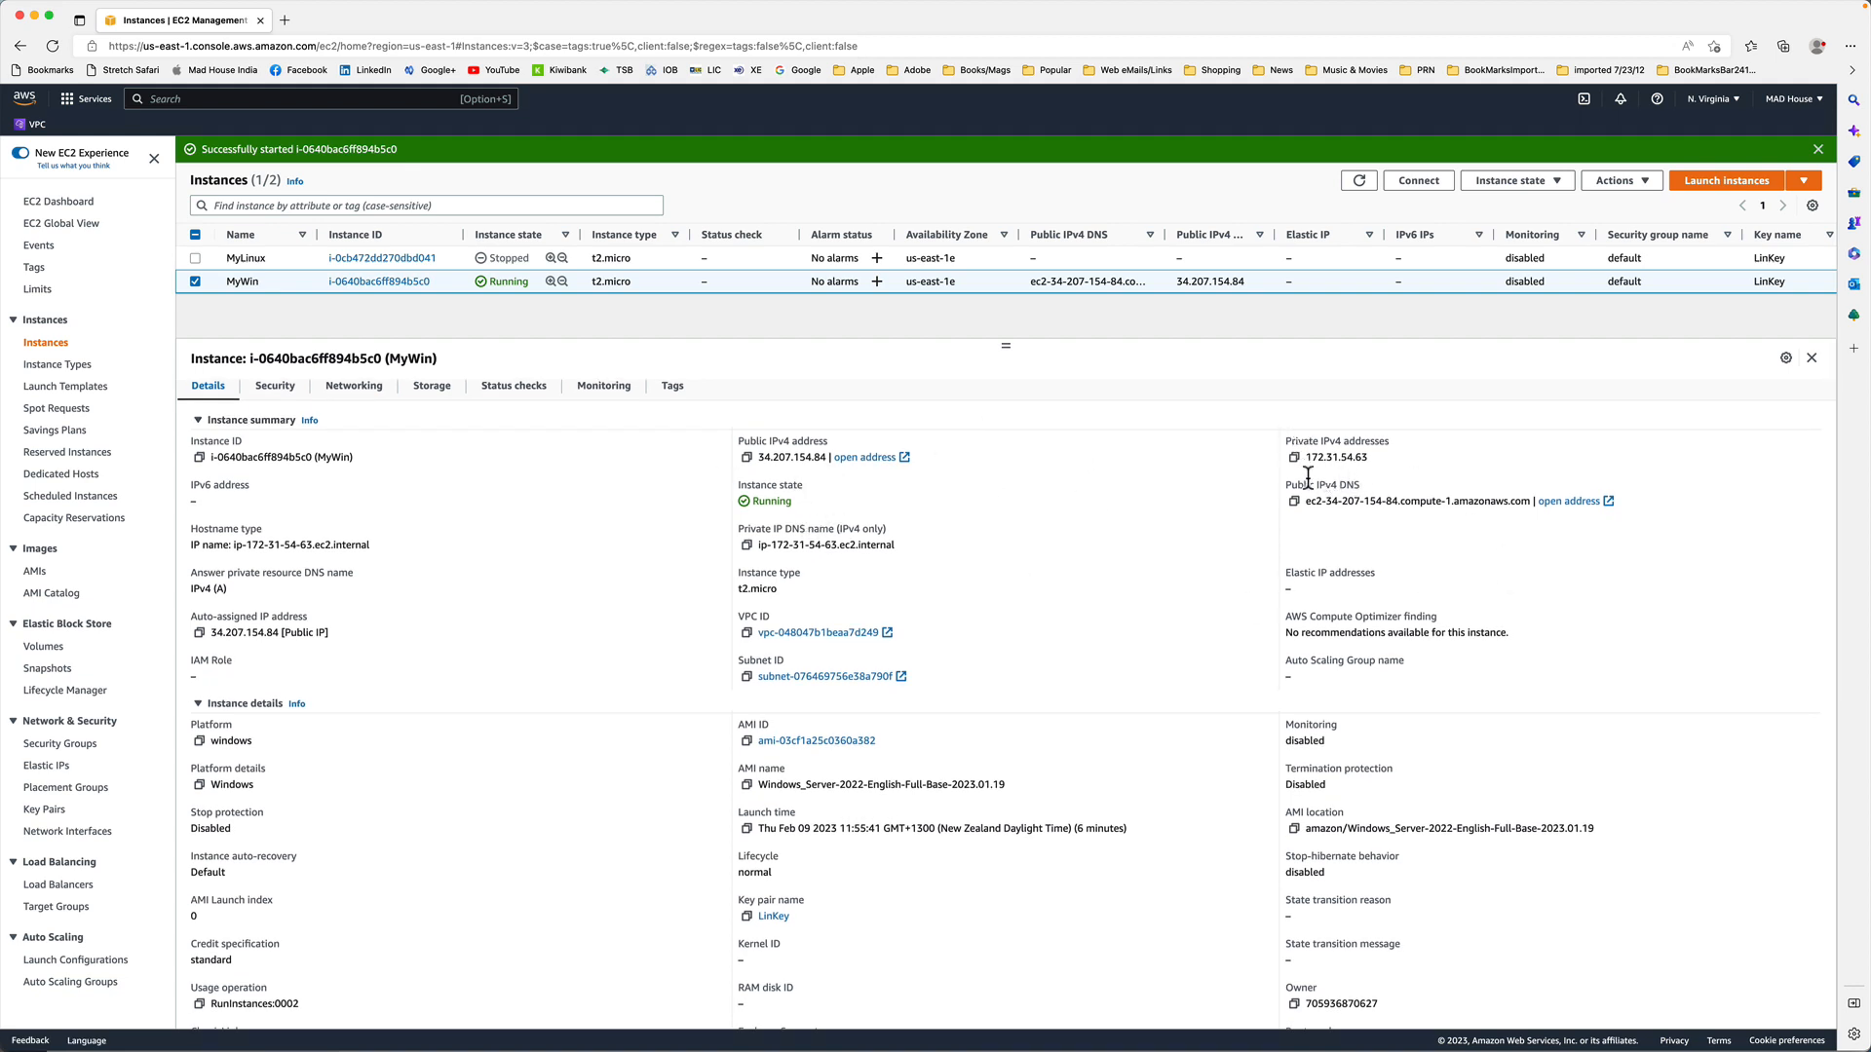
left_click(430, 390)
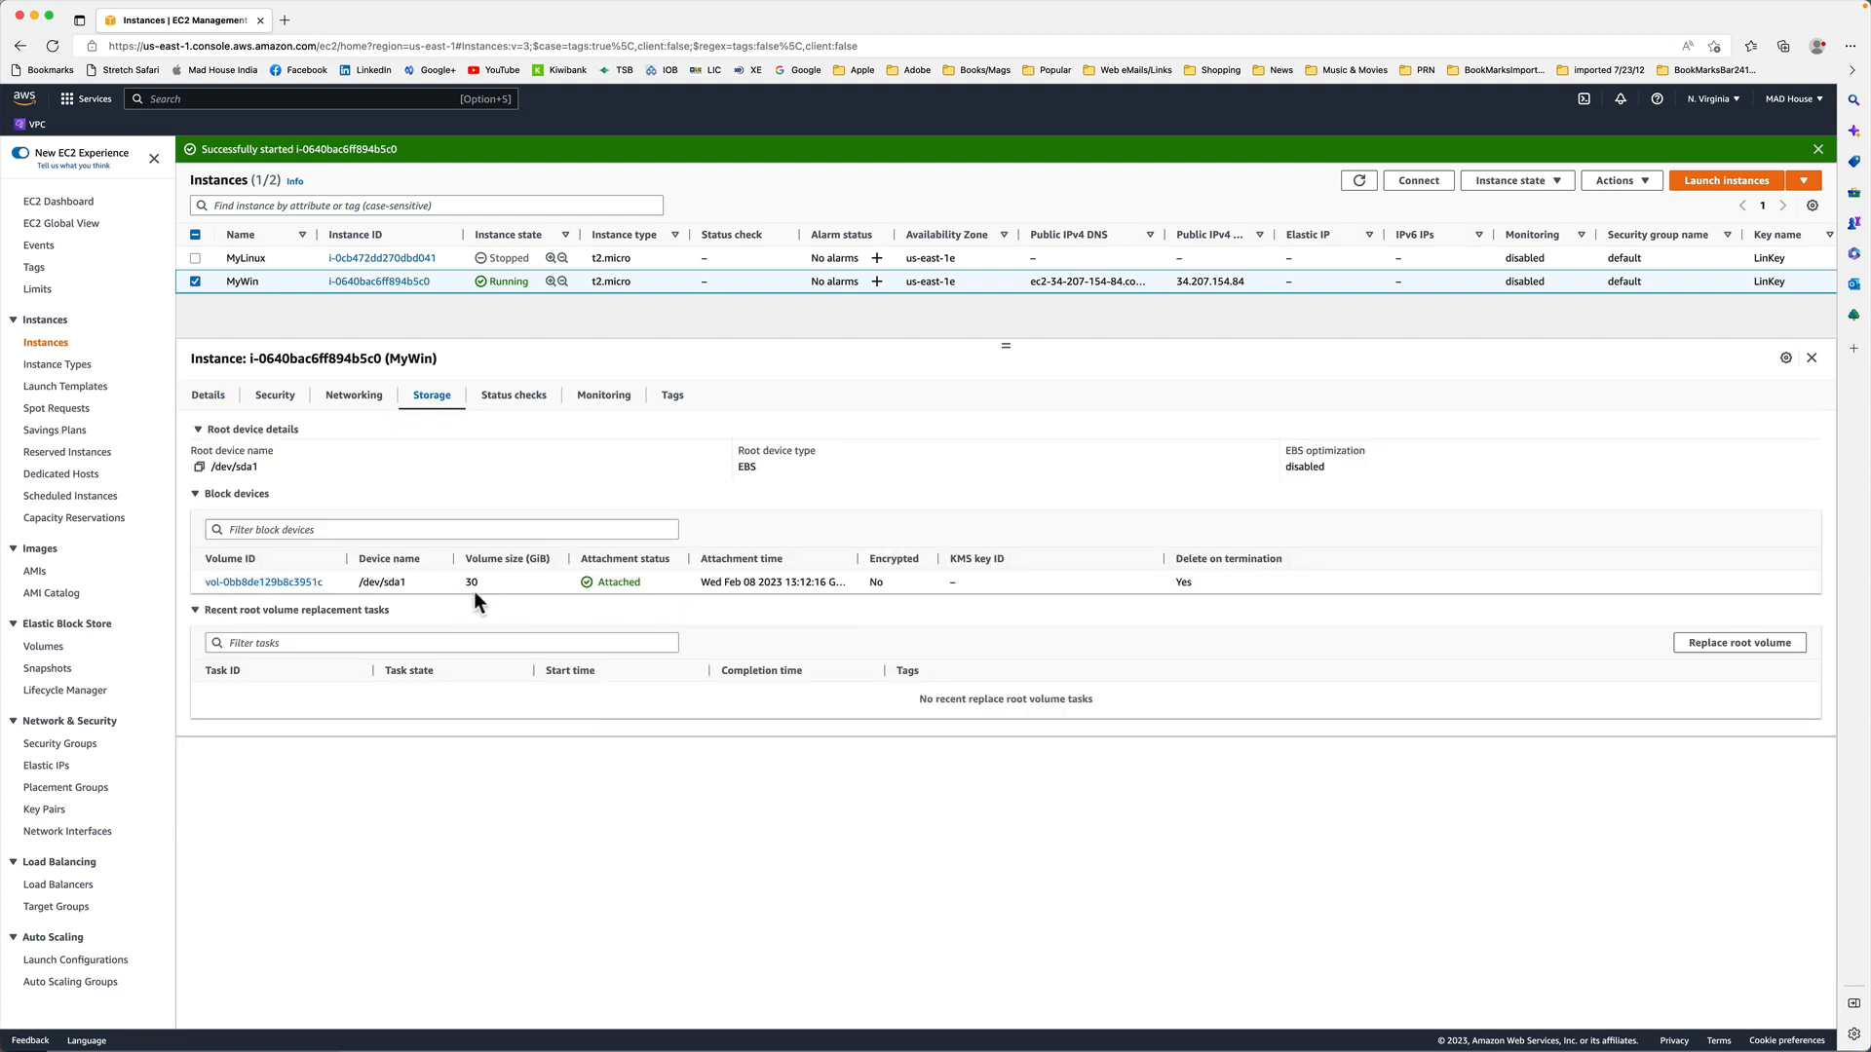
Open the list of EBS volumes and name the 8 GiB volume LinuxEC2.
left_click(39, 649)
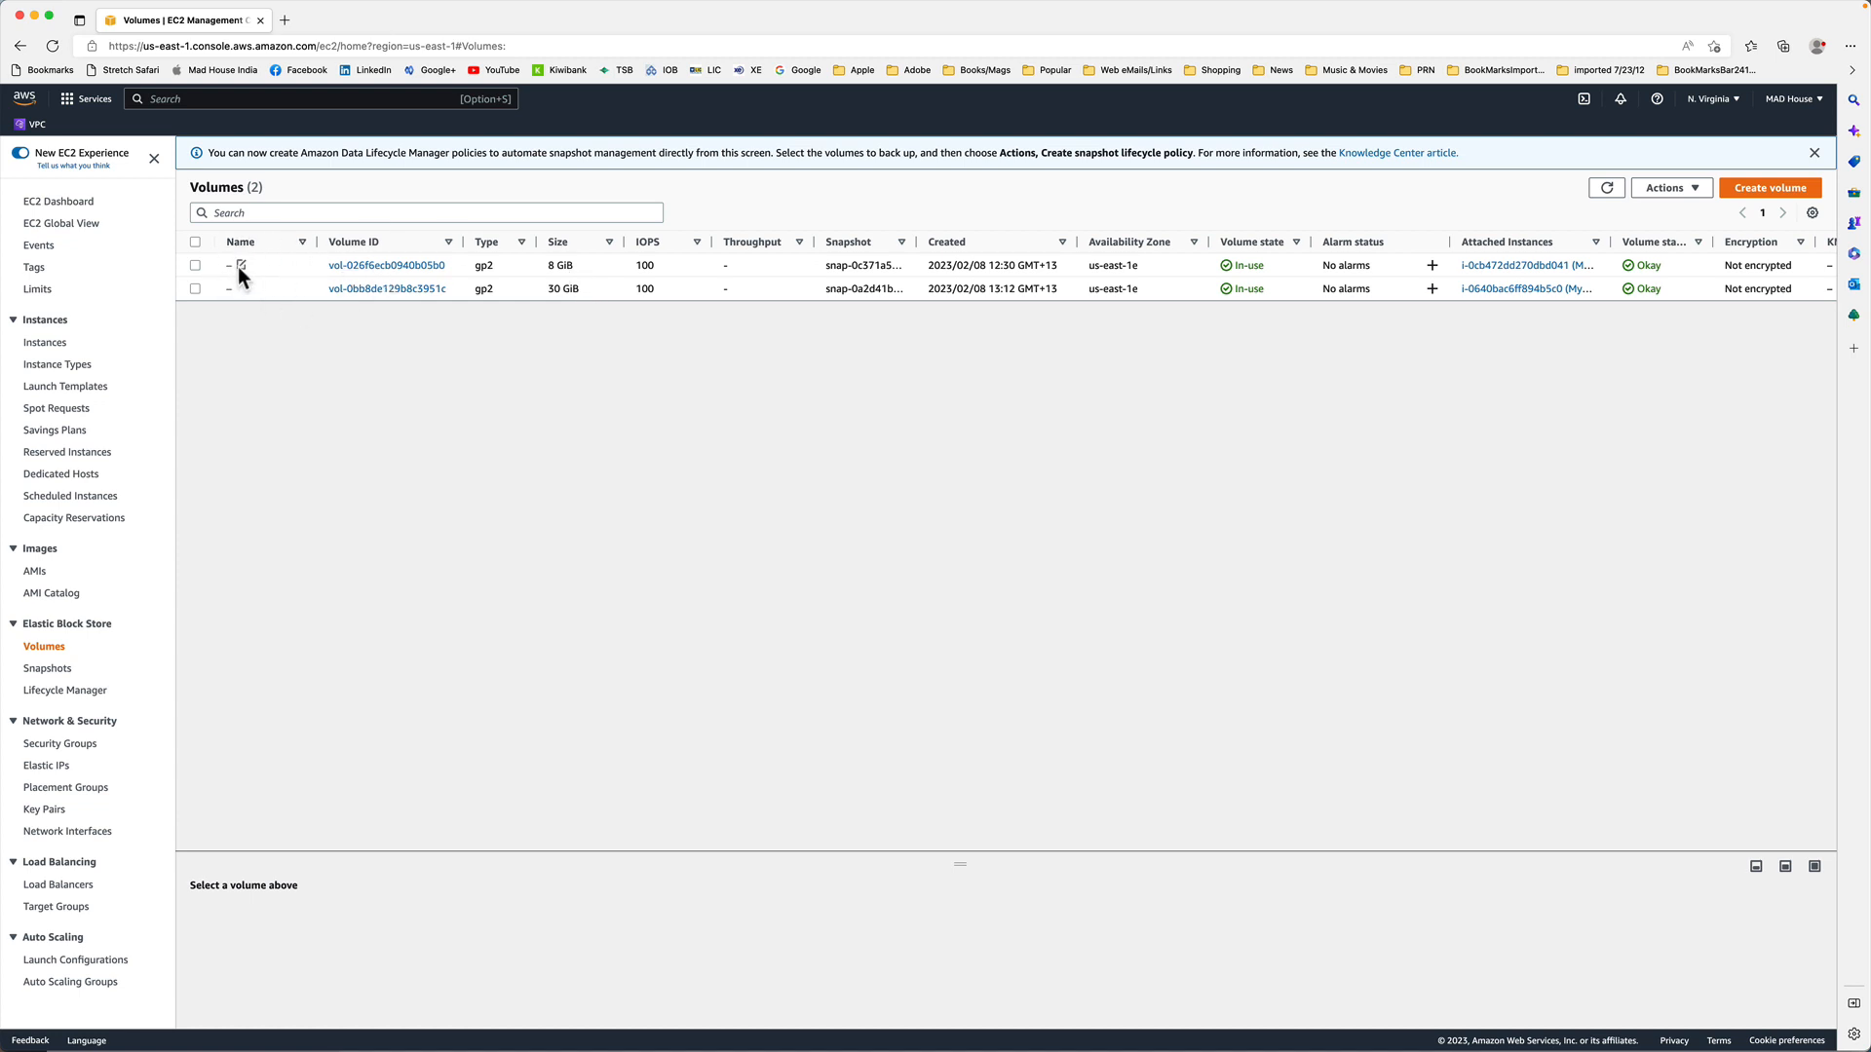
left_click(240, 265)
type("L")
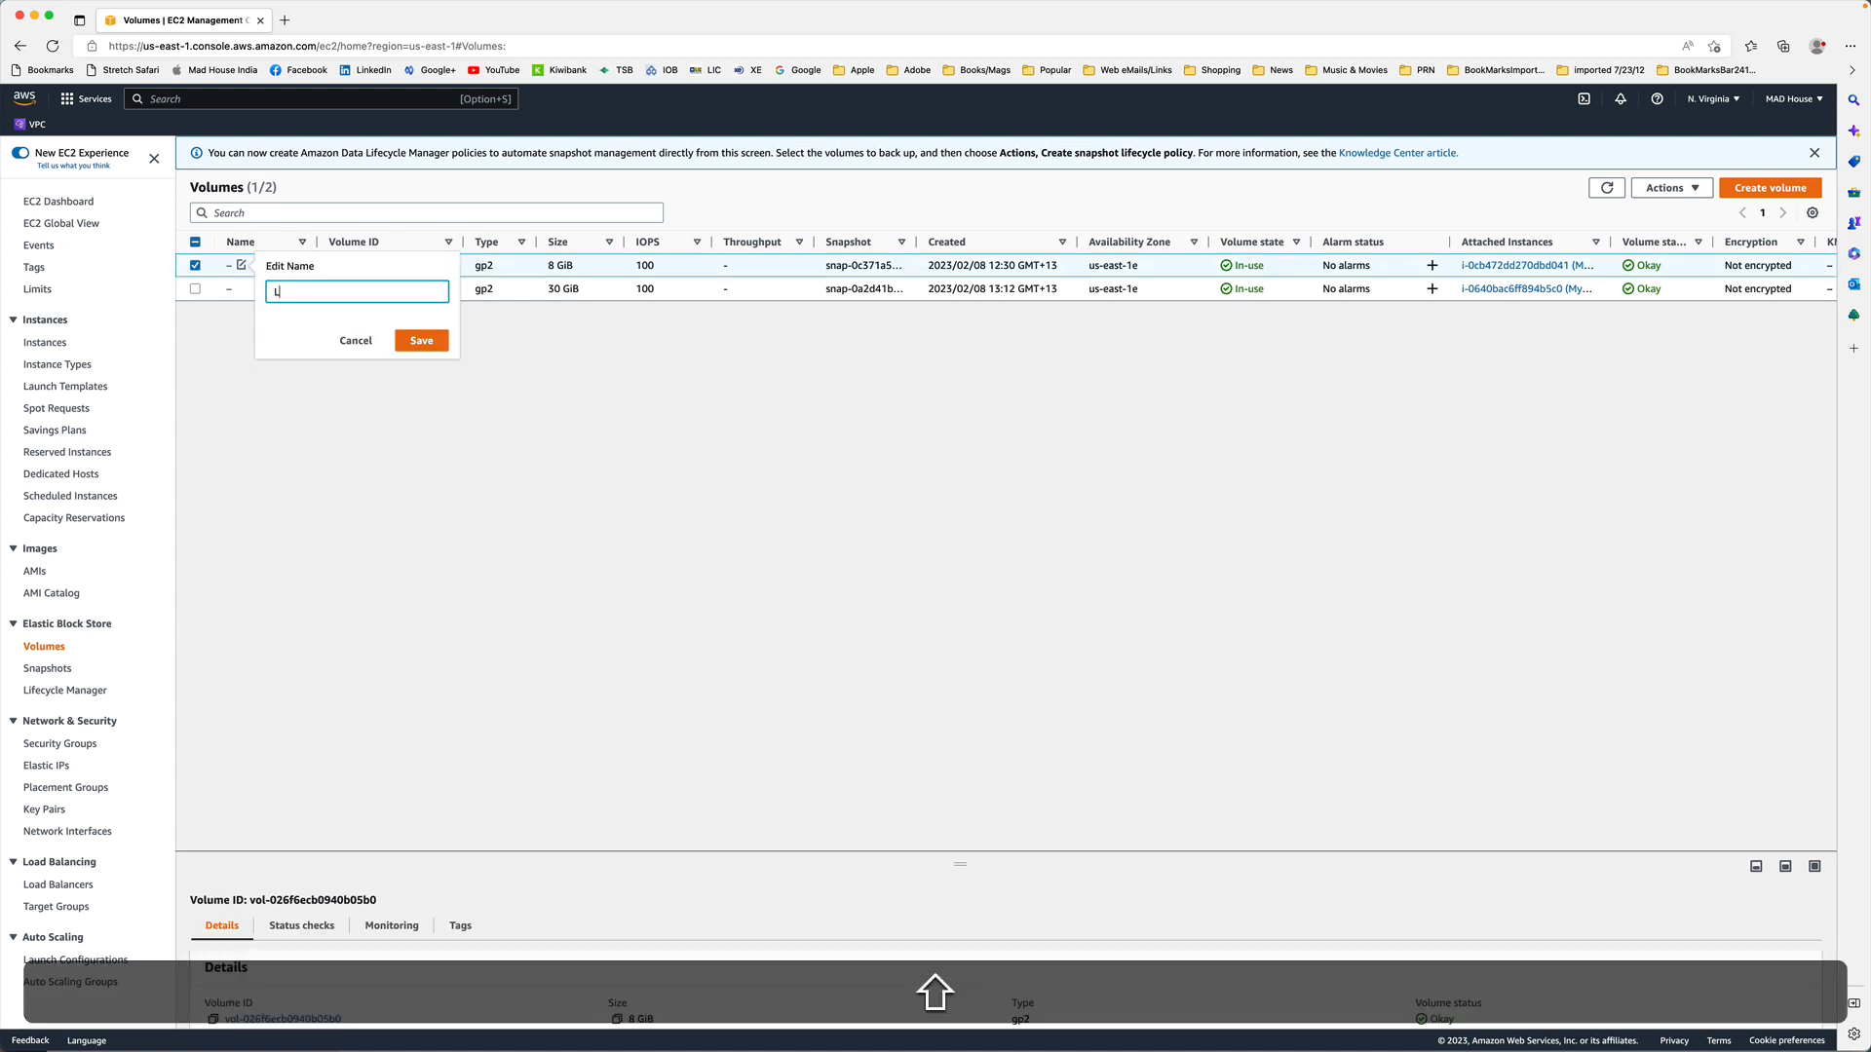
type("inuxAMI")
key("BackSpace")
key("BackSpace")
key("BackSpace")
type("EC2")
key("Return")
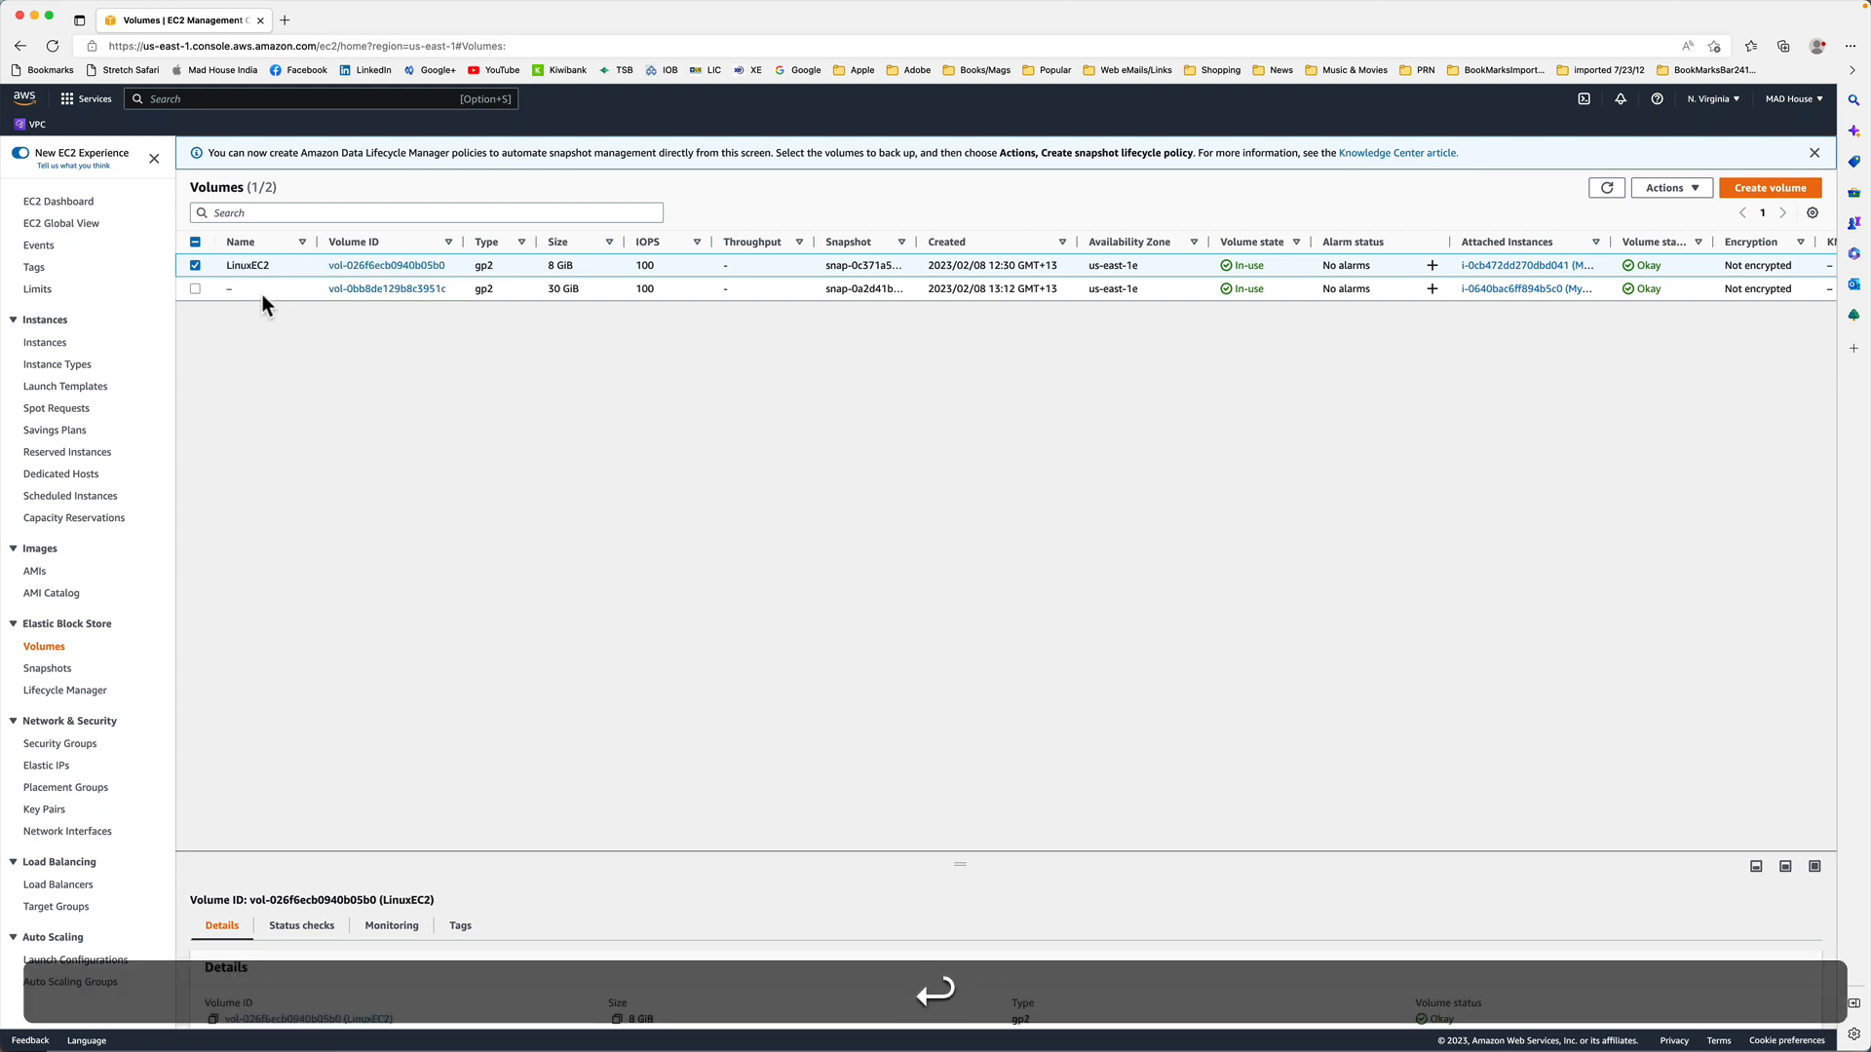
Name the 30 GiB volume WindowsEC2.
left_click(242, 287)
type("Wind")
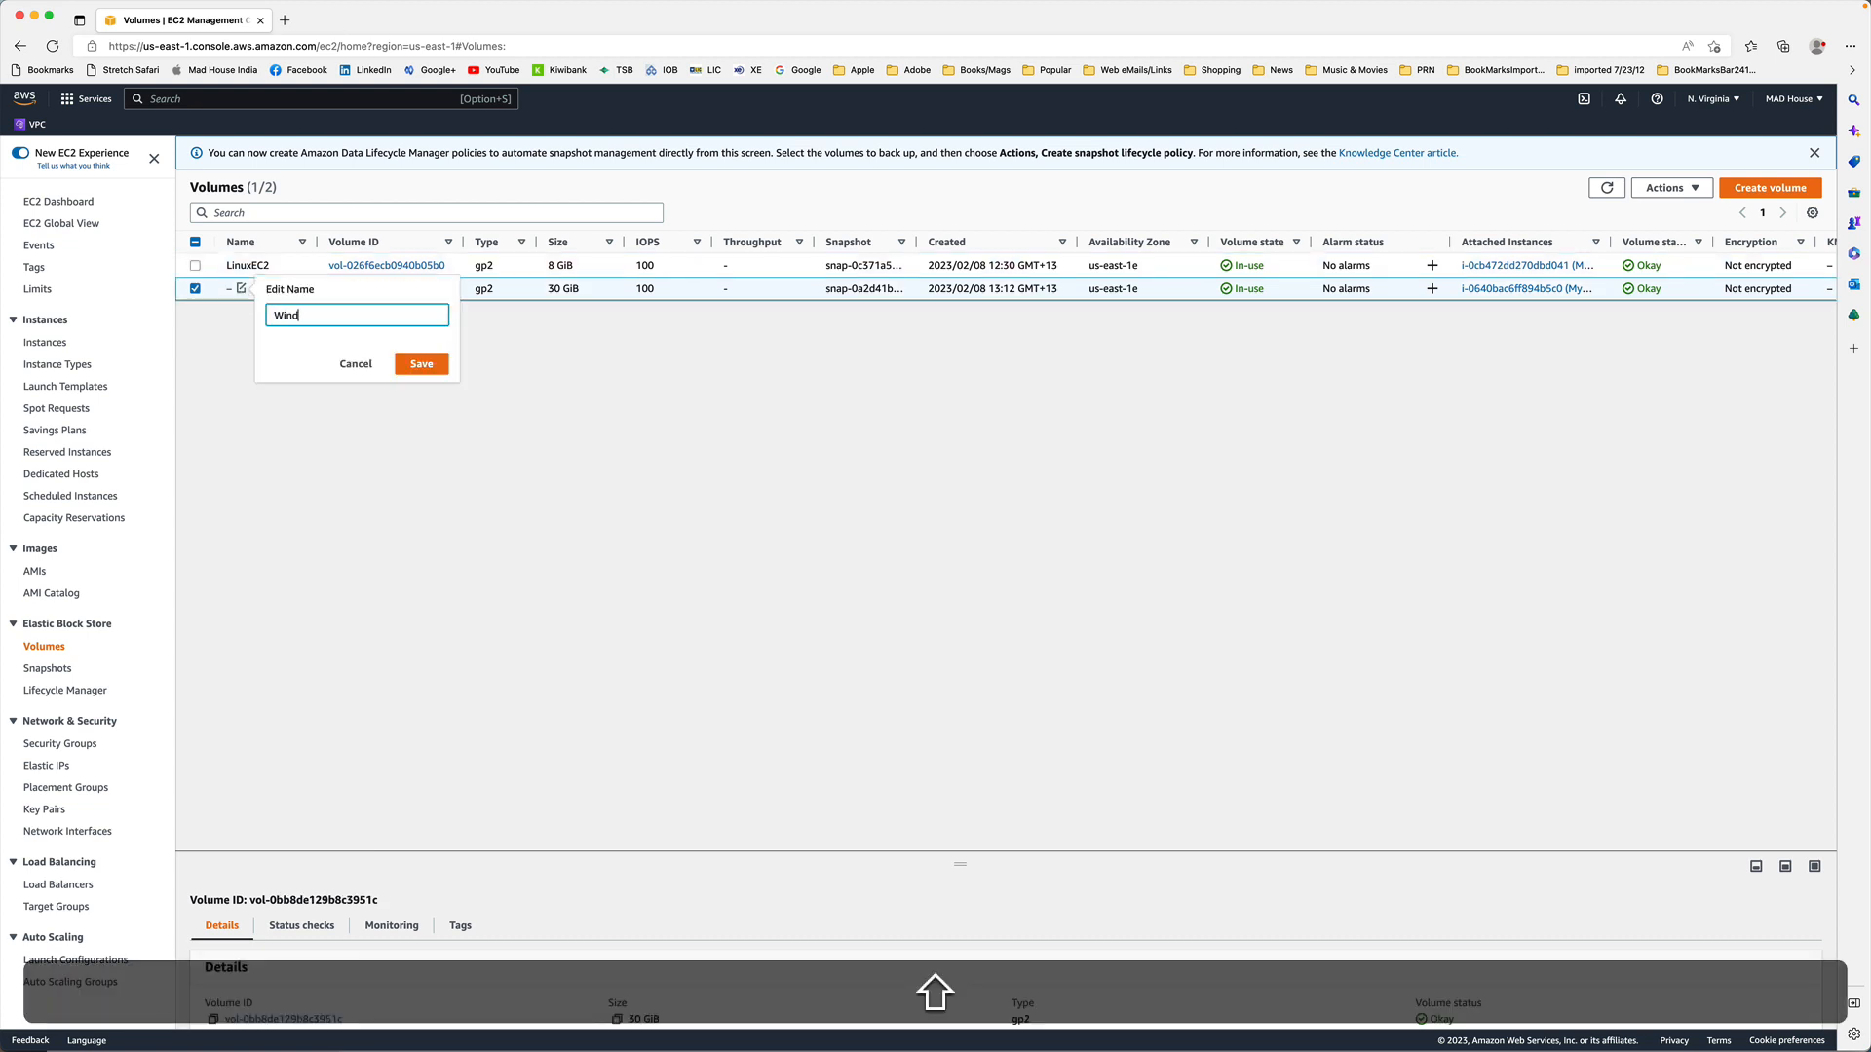
type("owsEC@")
key("Return")
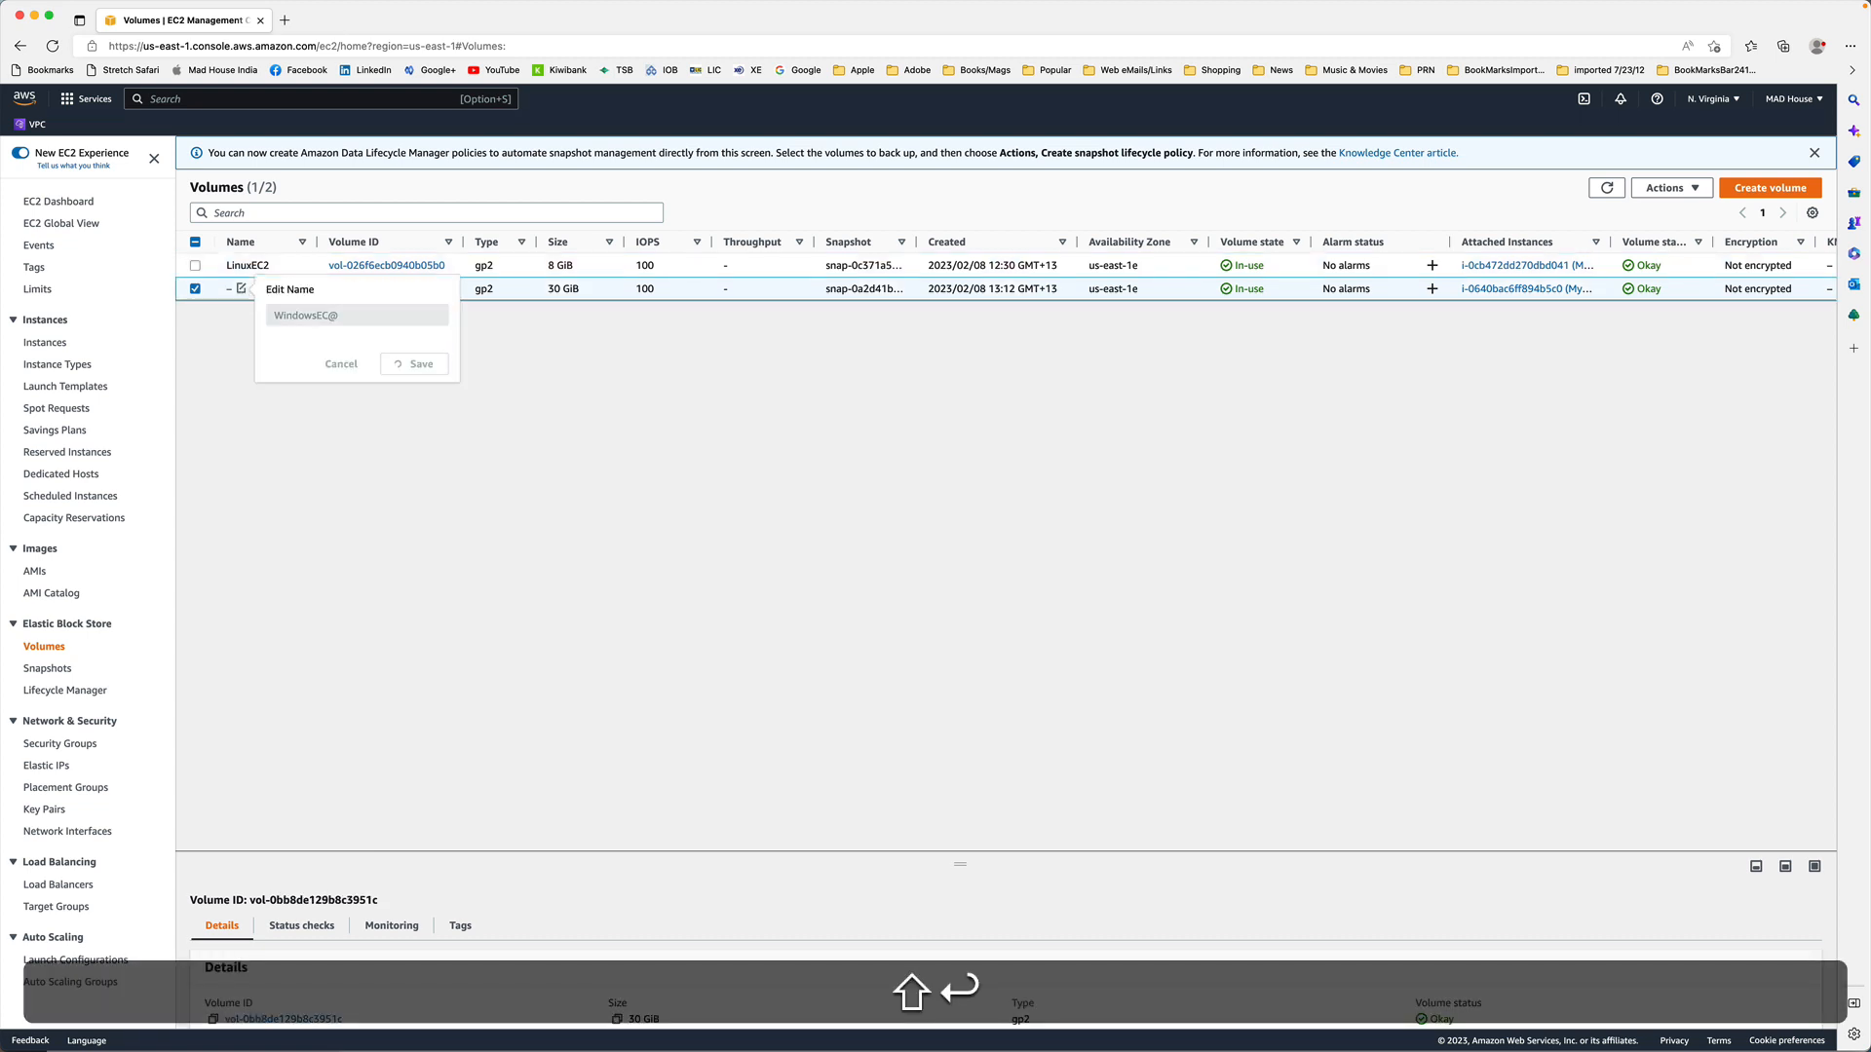
left_click(300, 289)
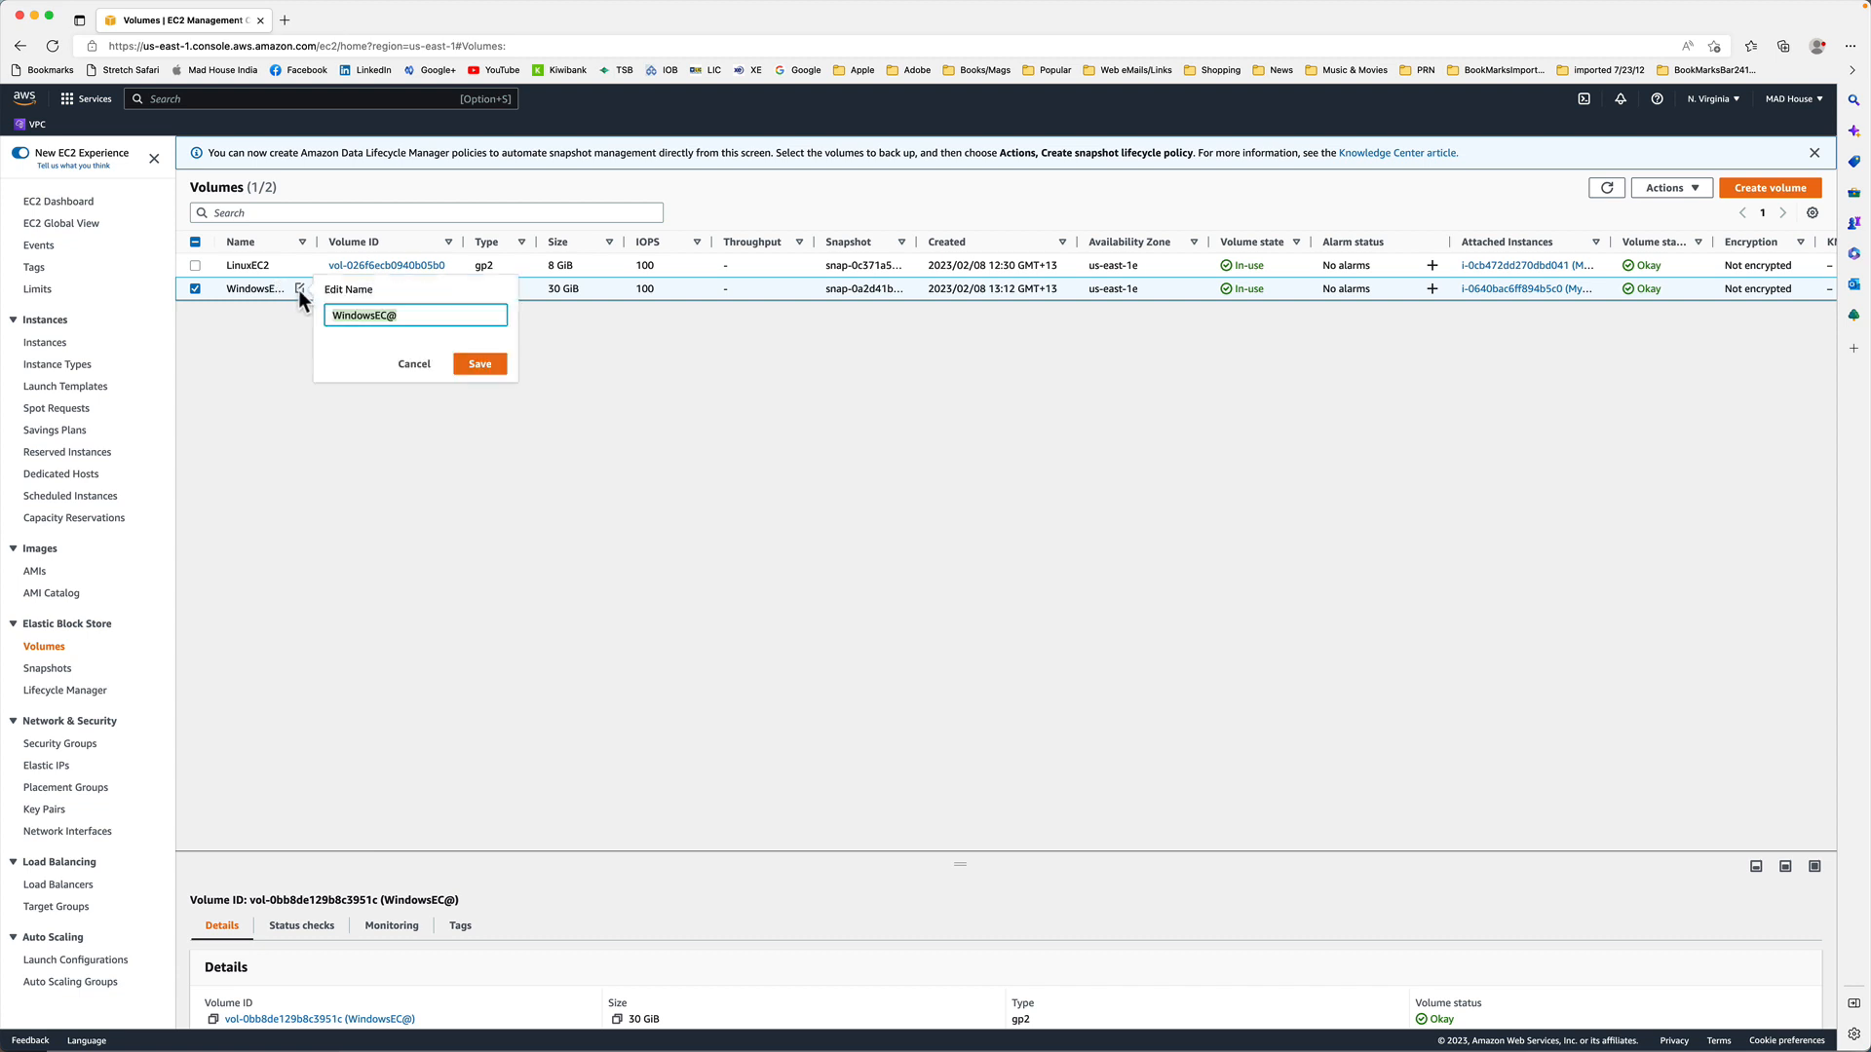
left_click(388, 314)
key("Delete")
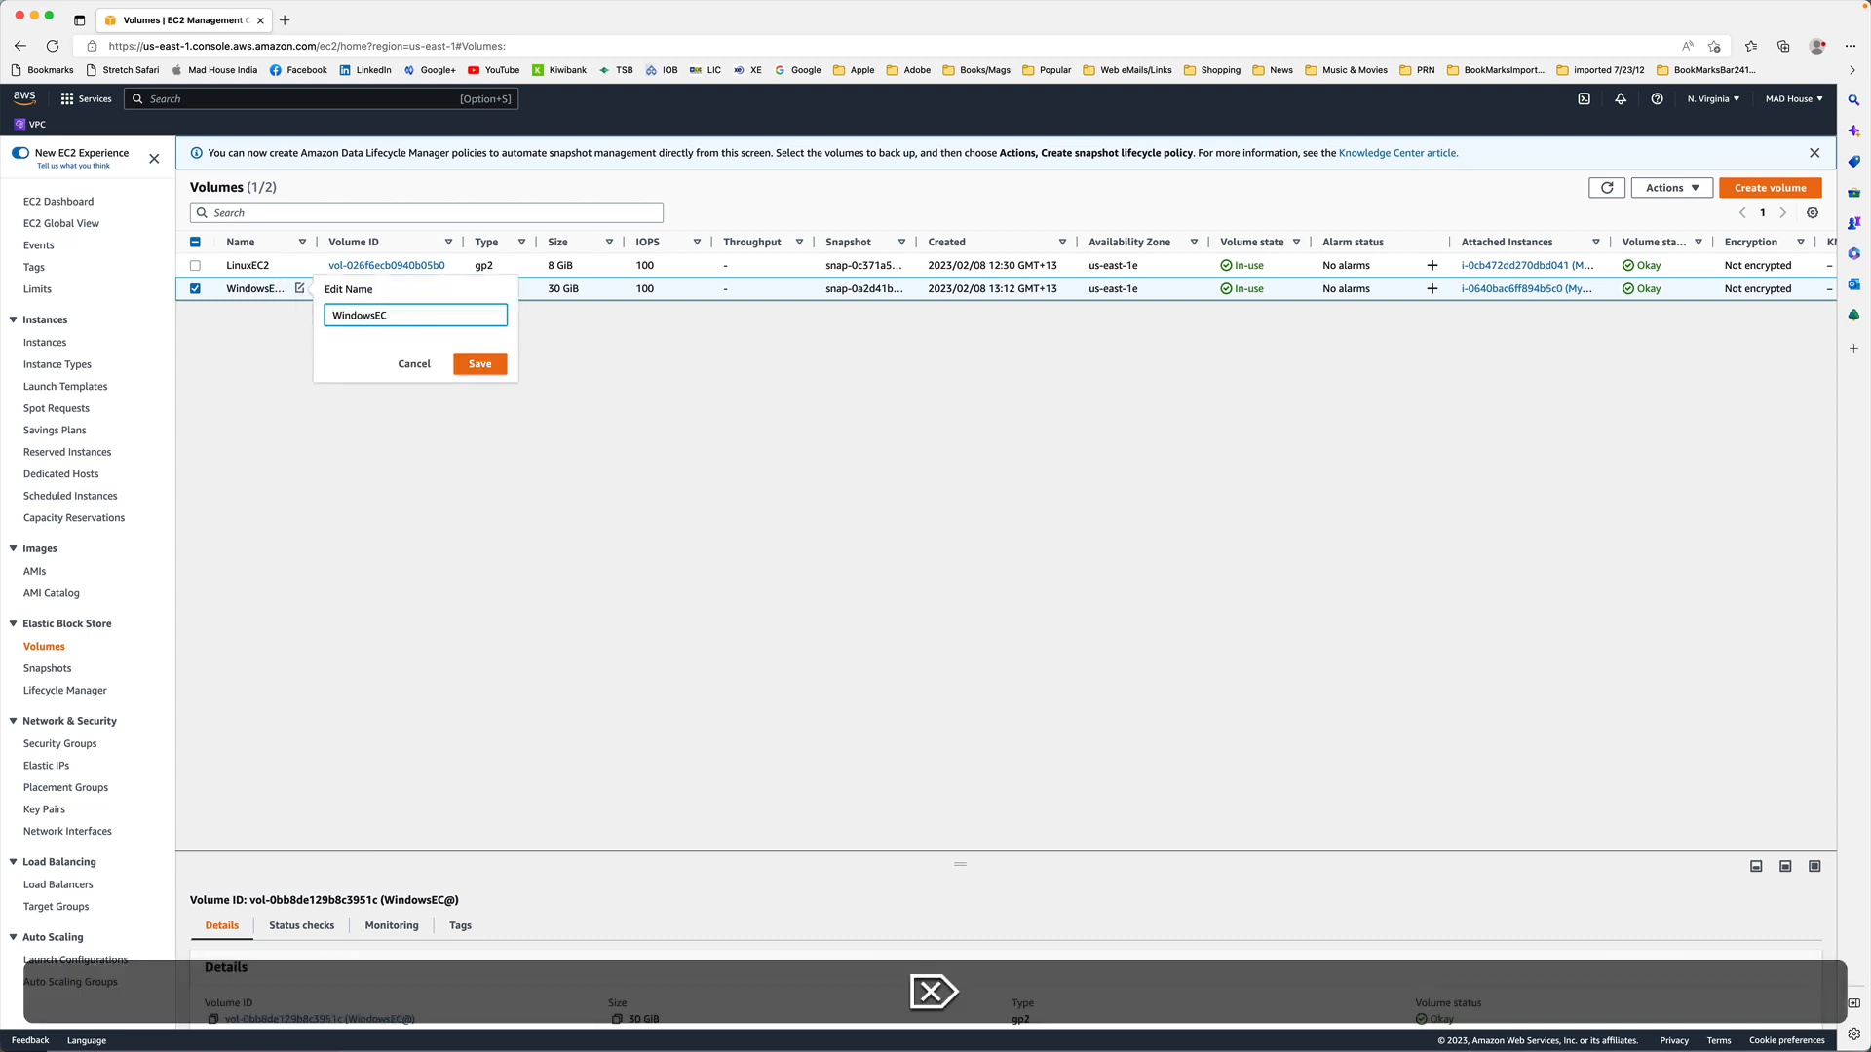
type("2")
key("Return")
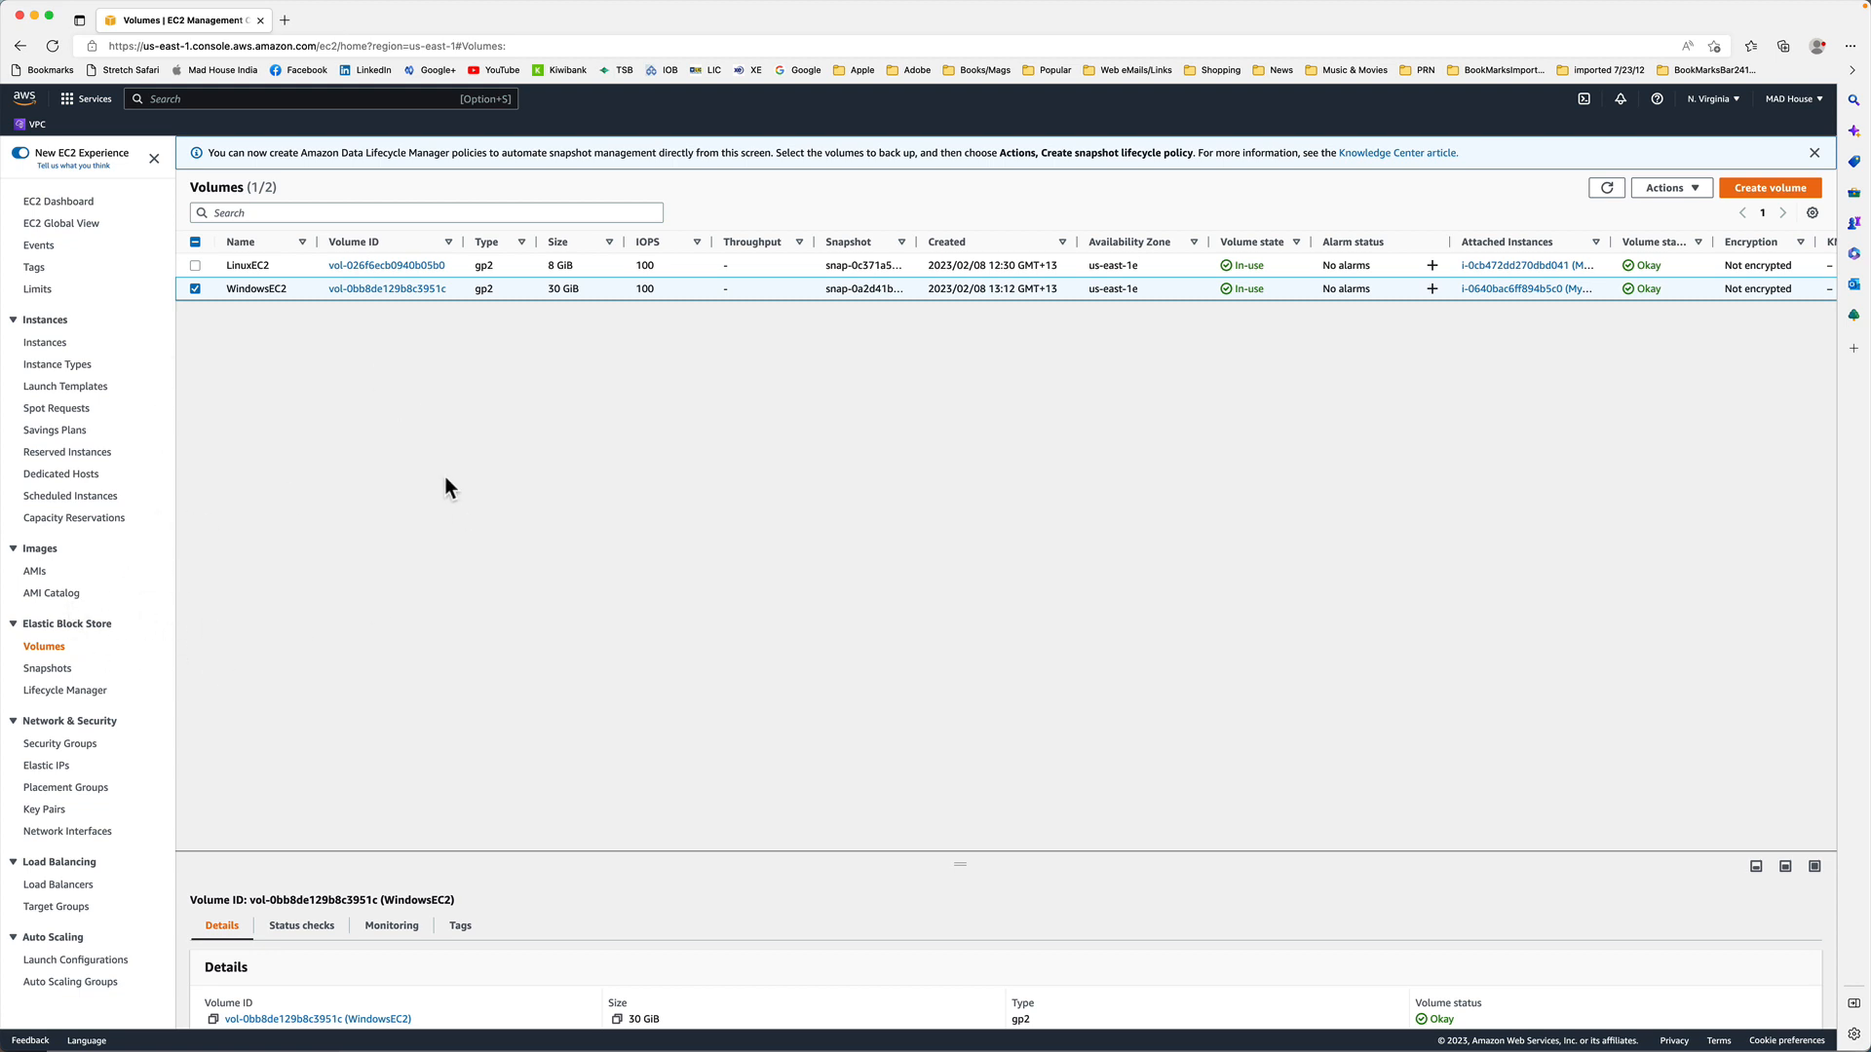
Start creating a new EBS volume.
scroll(1807, 209, "up", 5)
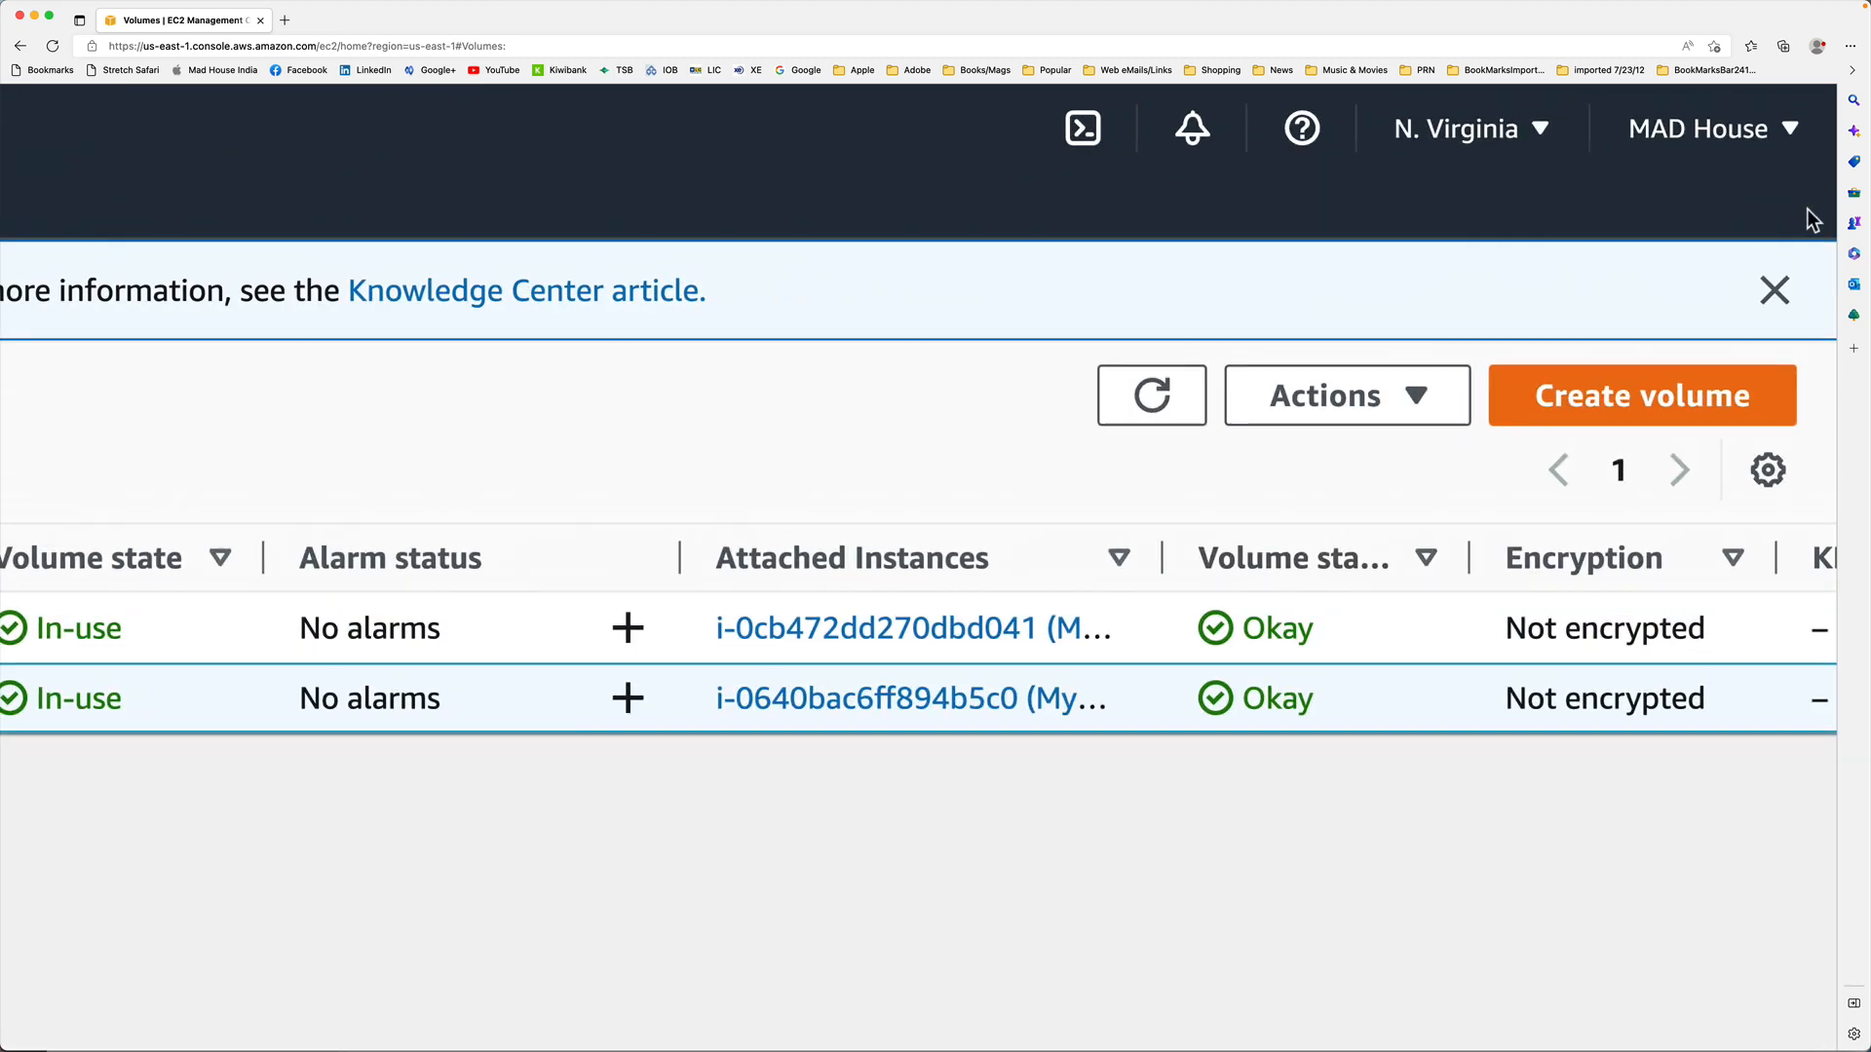
scroll(1691, 246, "down", 5)
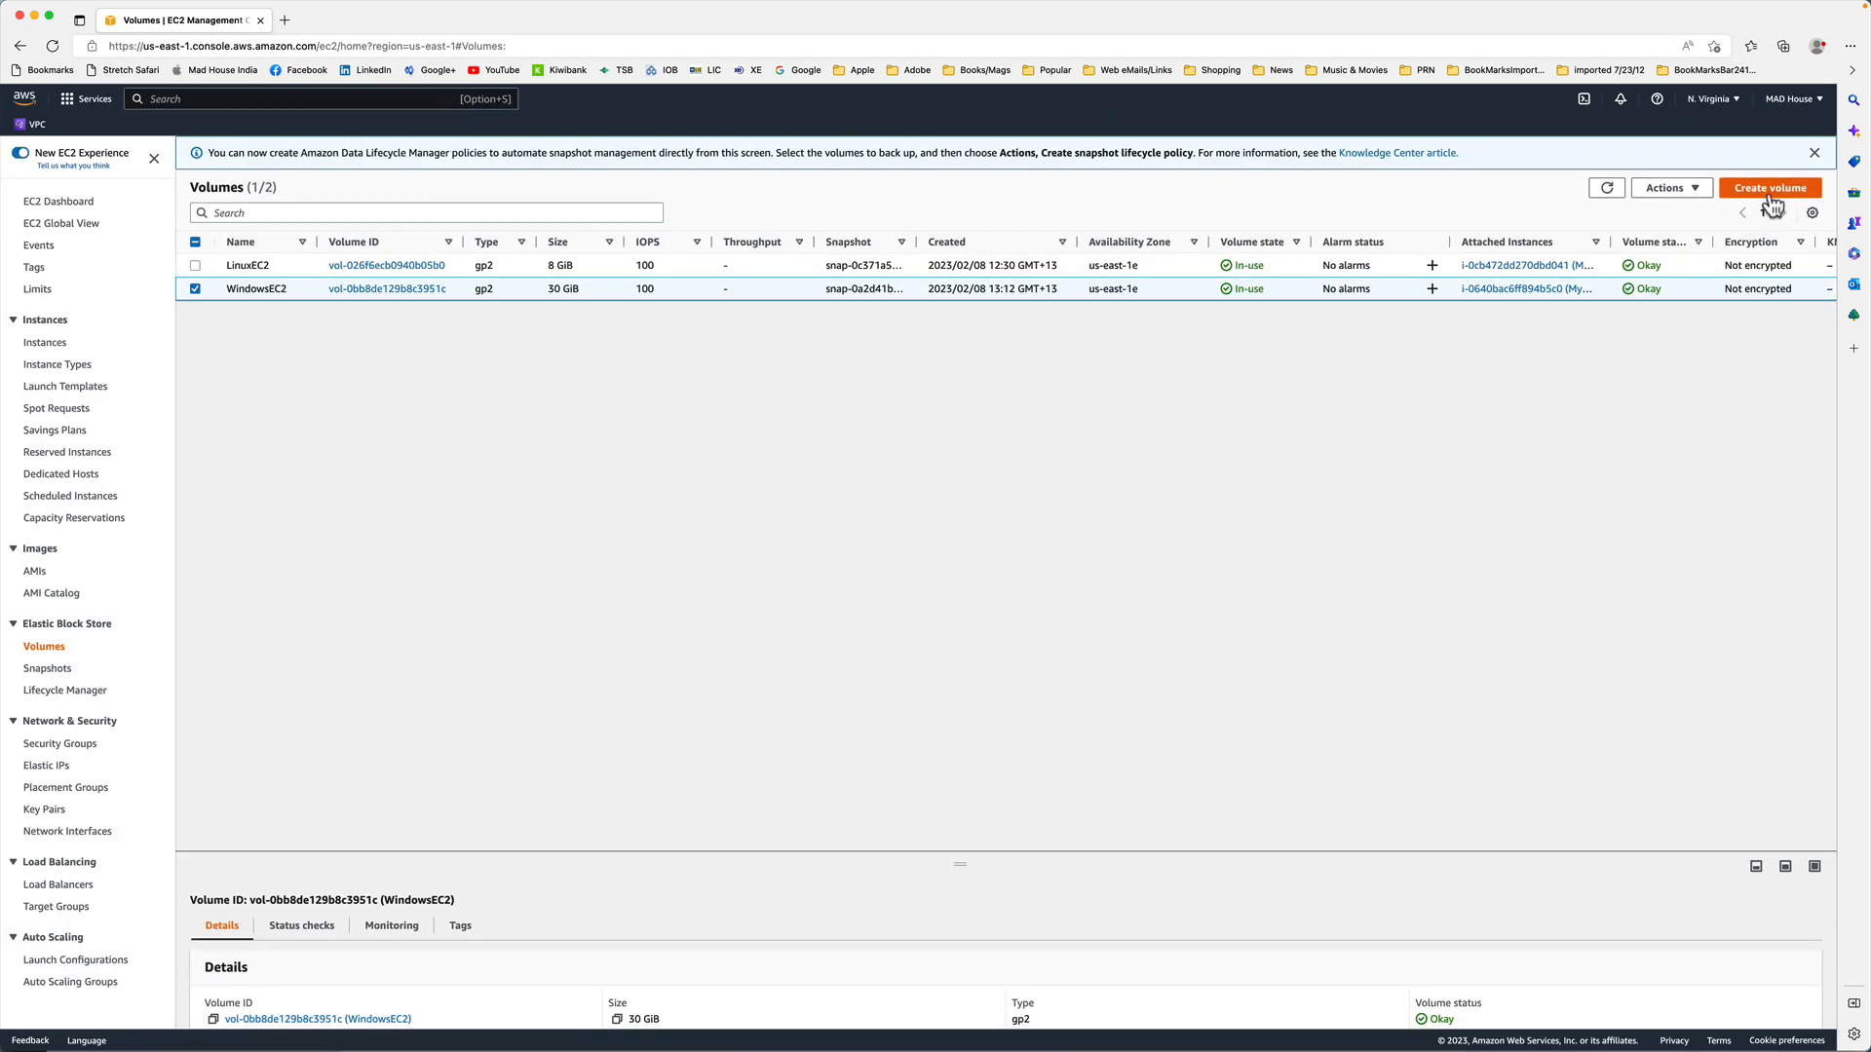
left_click(1770, 189)
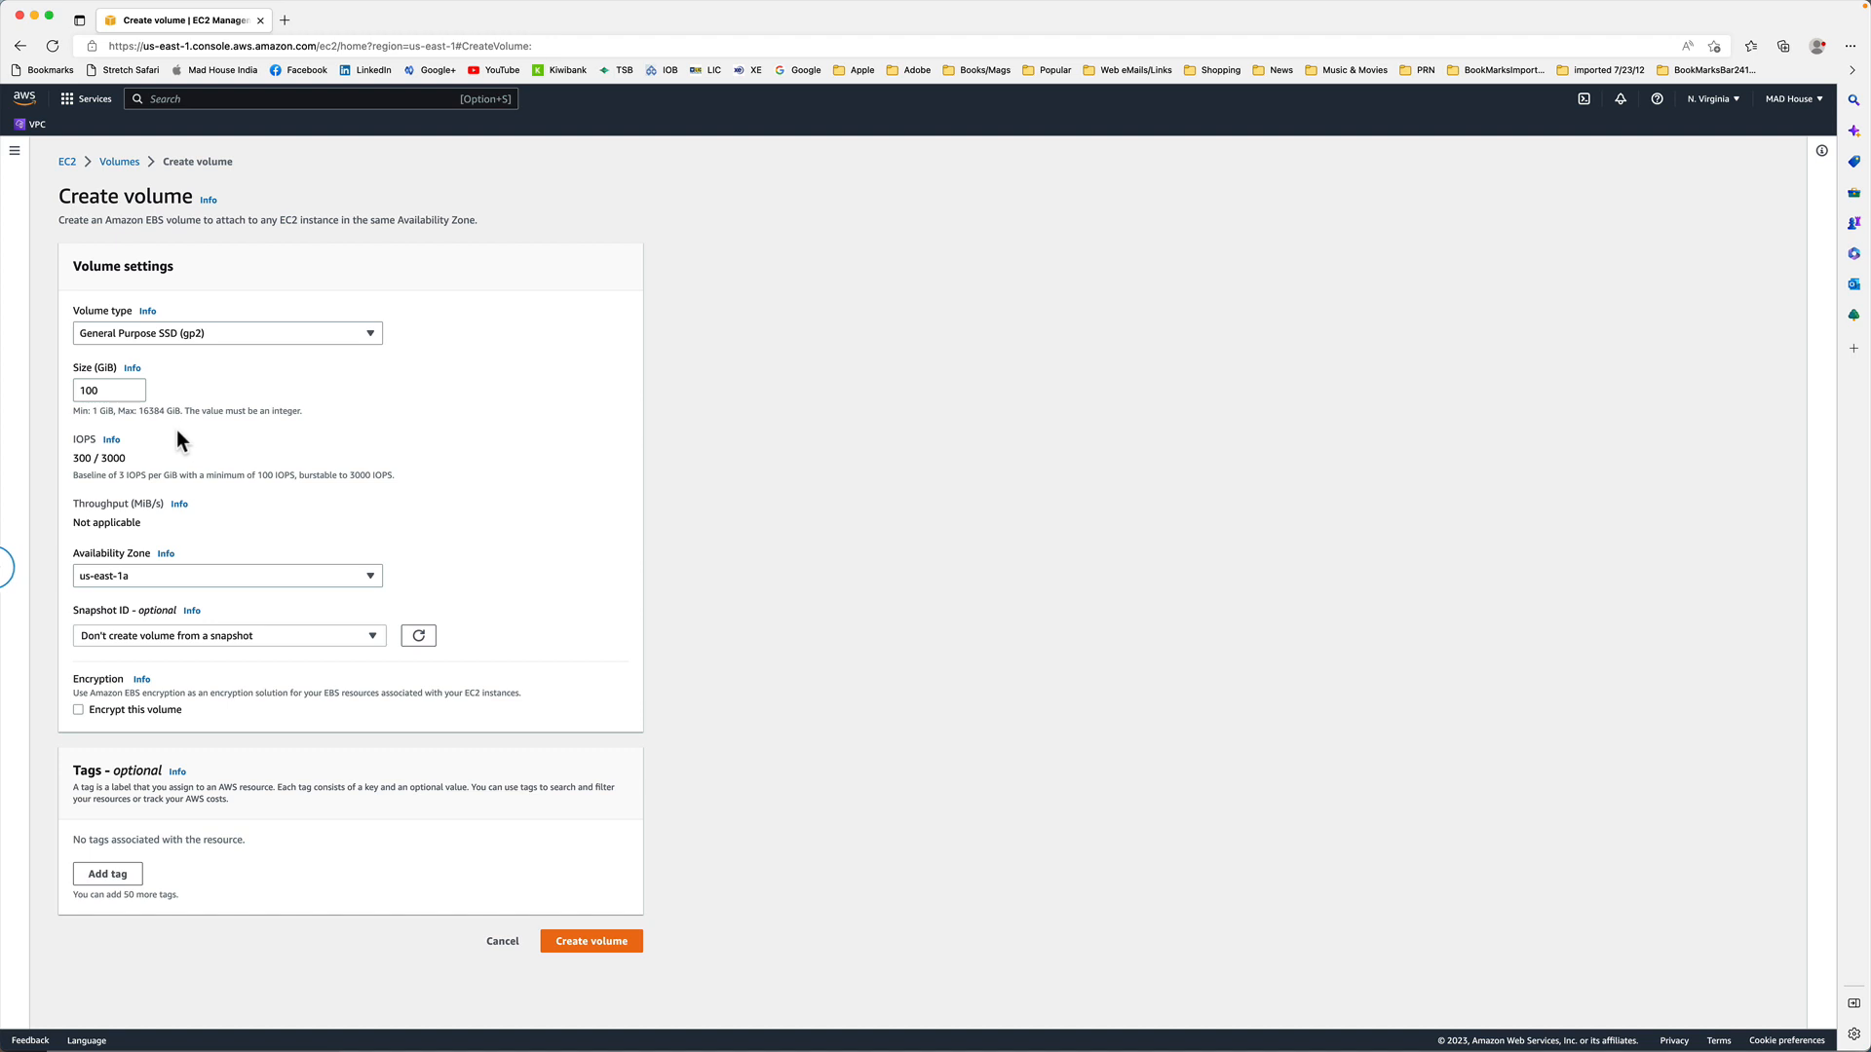
Try General Purpose SSD (gp3) as the new volume's type and return to General Purpose SSD (gp2).
left_click(199, 337)
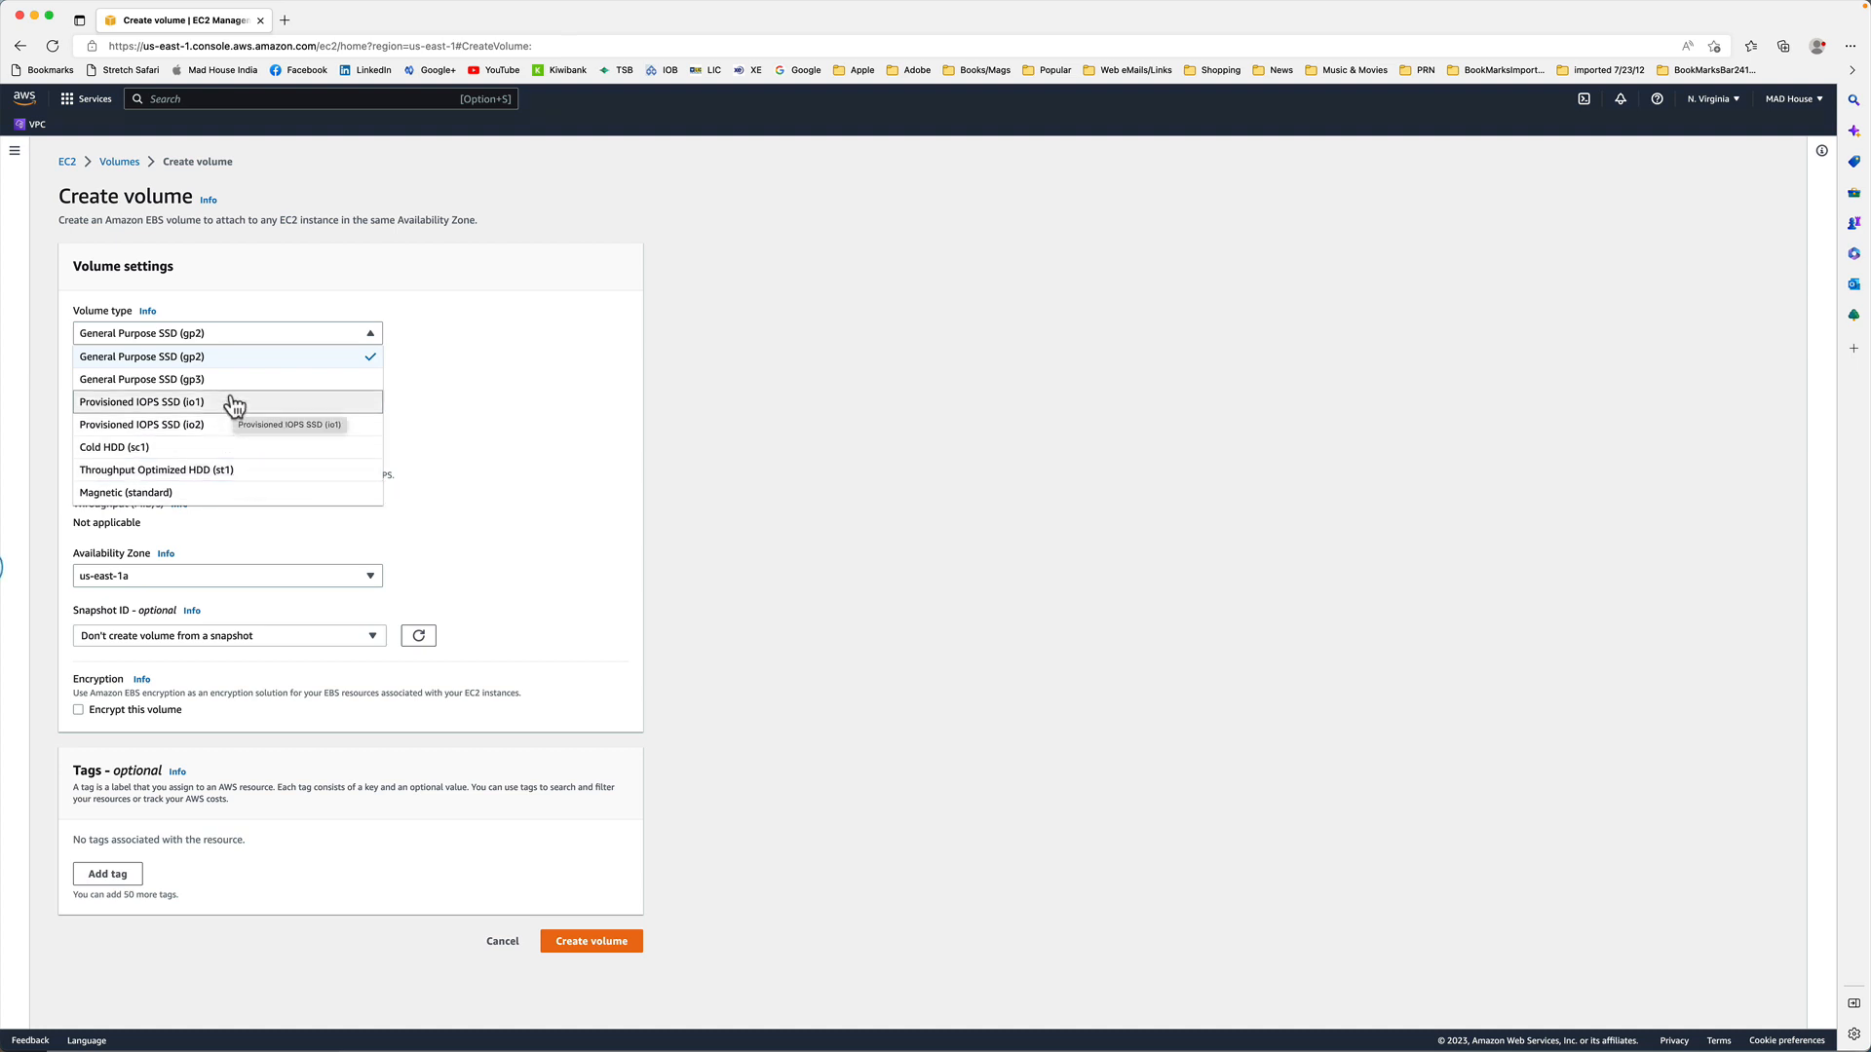
left_click(297, 382)
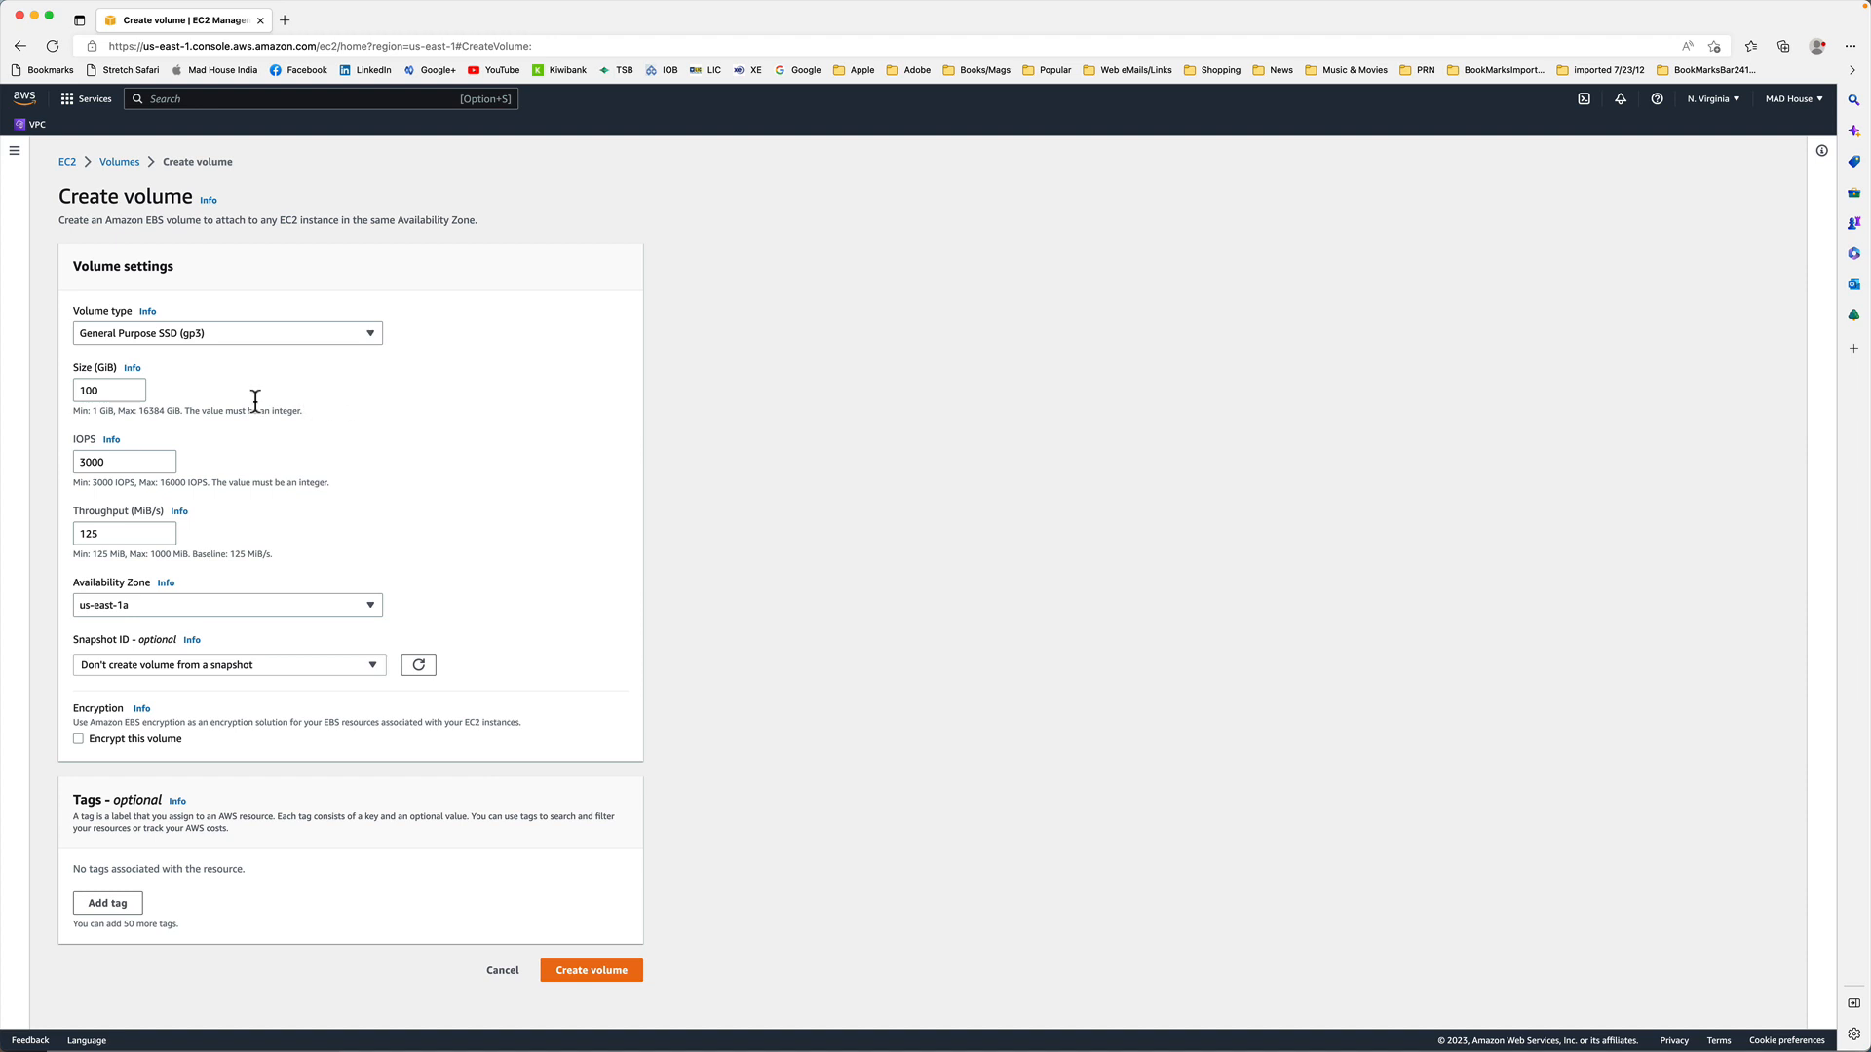
left_click(255, 335)
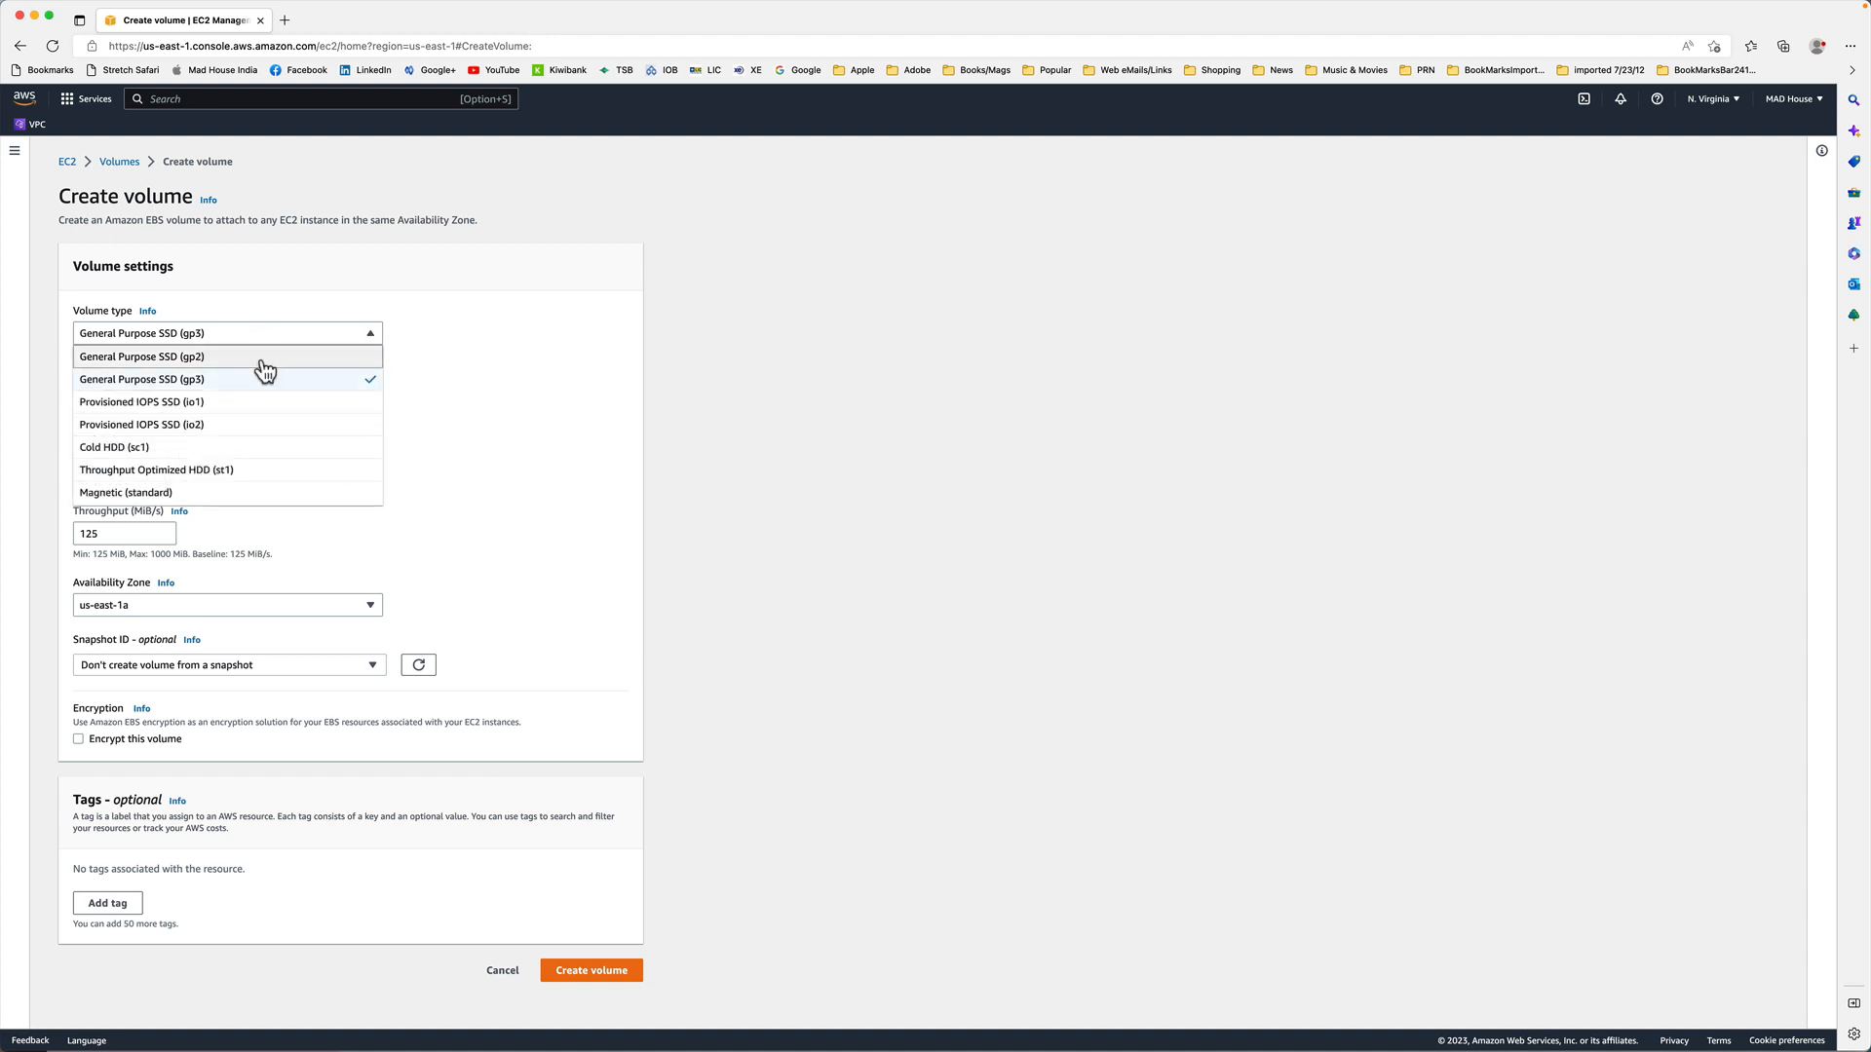
left_click(258, 357)
Set the new volume's size to 10 GiB and check the availability zone choice.
left_click(107, 386)
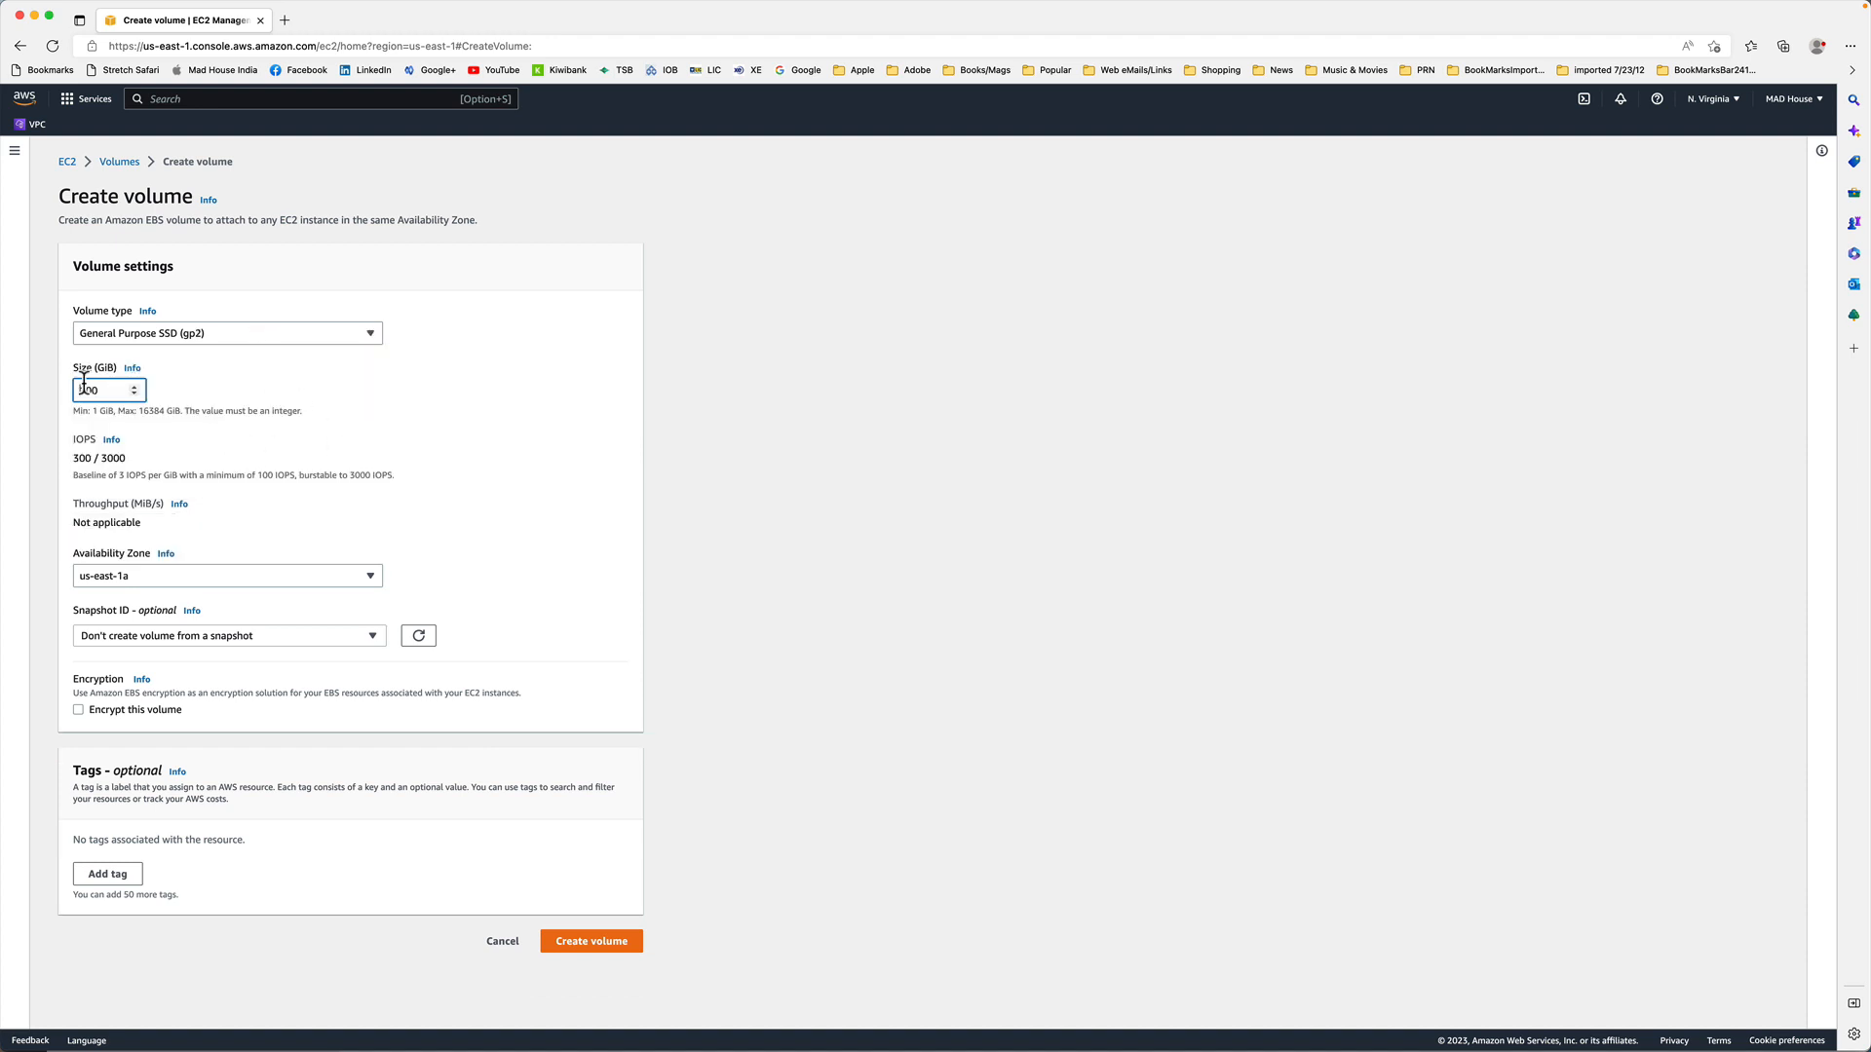
left_click_drag(81, 387, 104, 391)
type("10")
key("Tab")
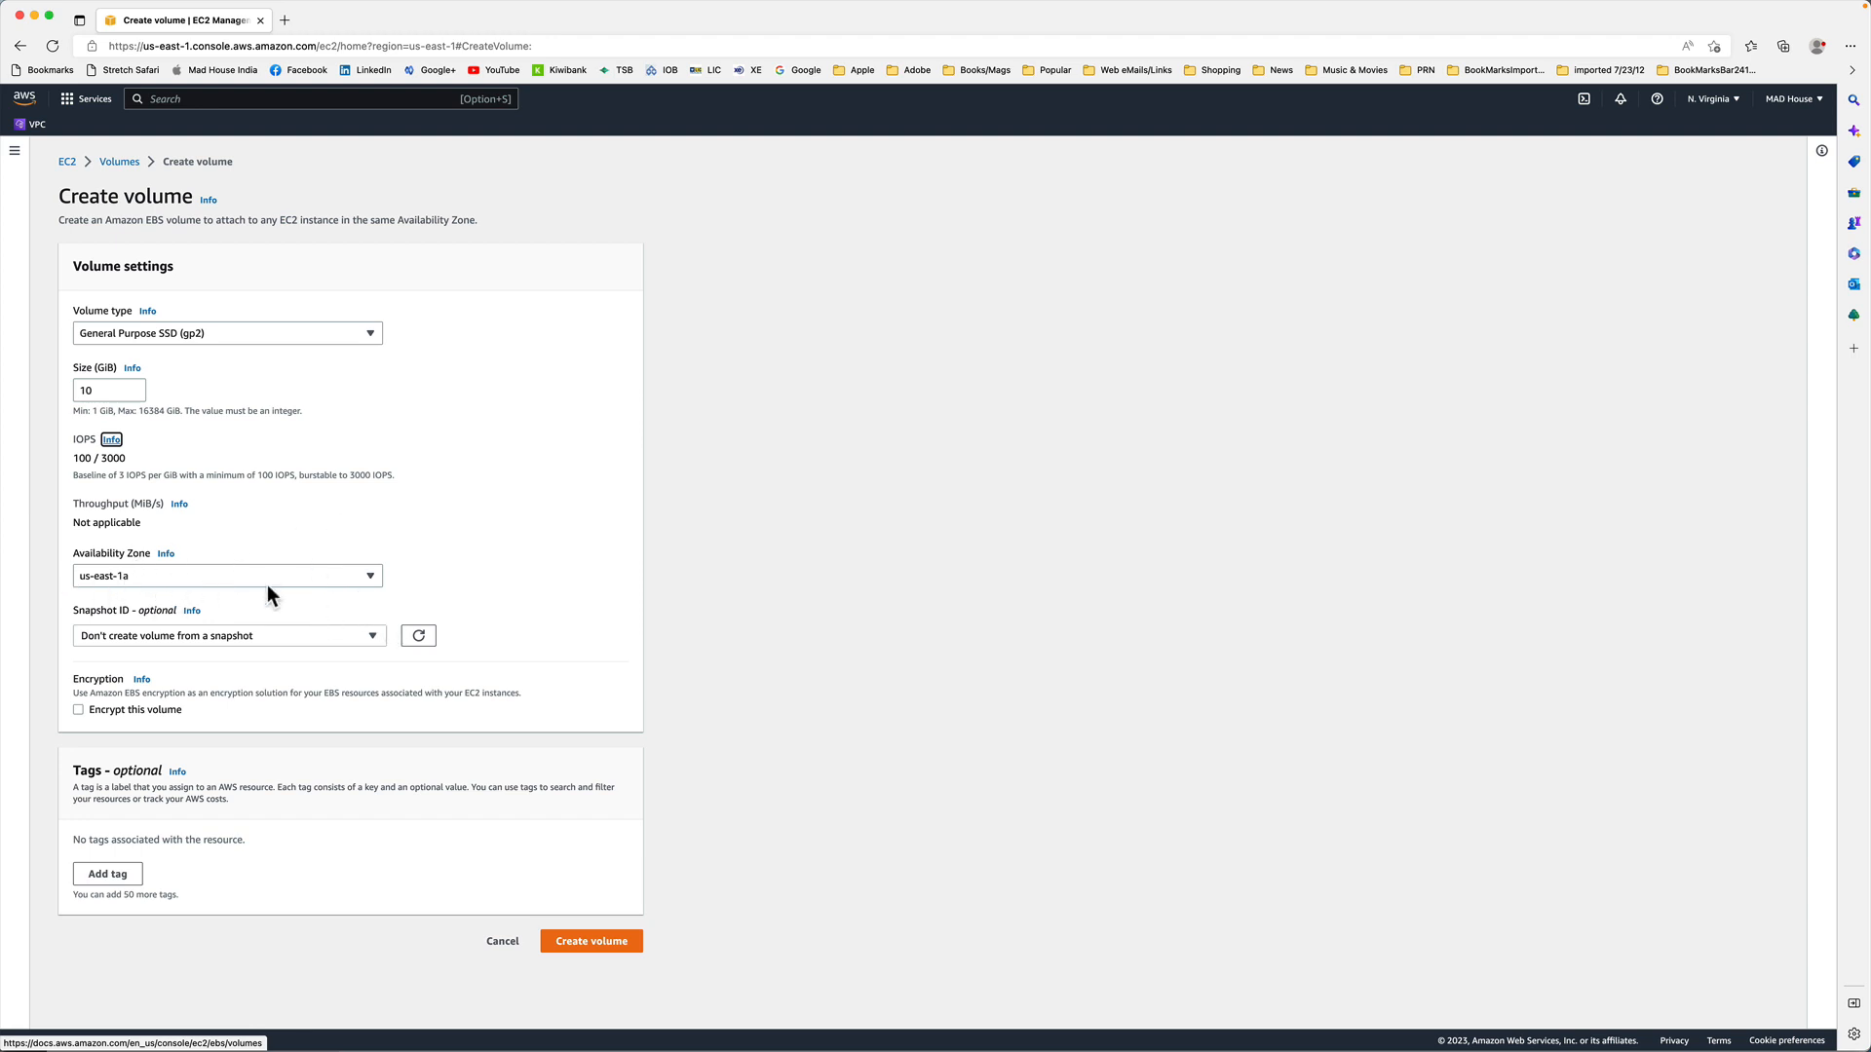
left_click(312, 575)
left_click(312, 575)
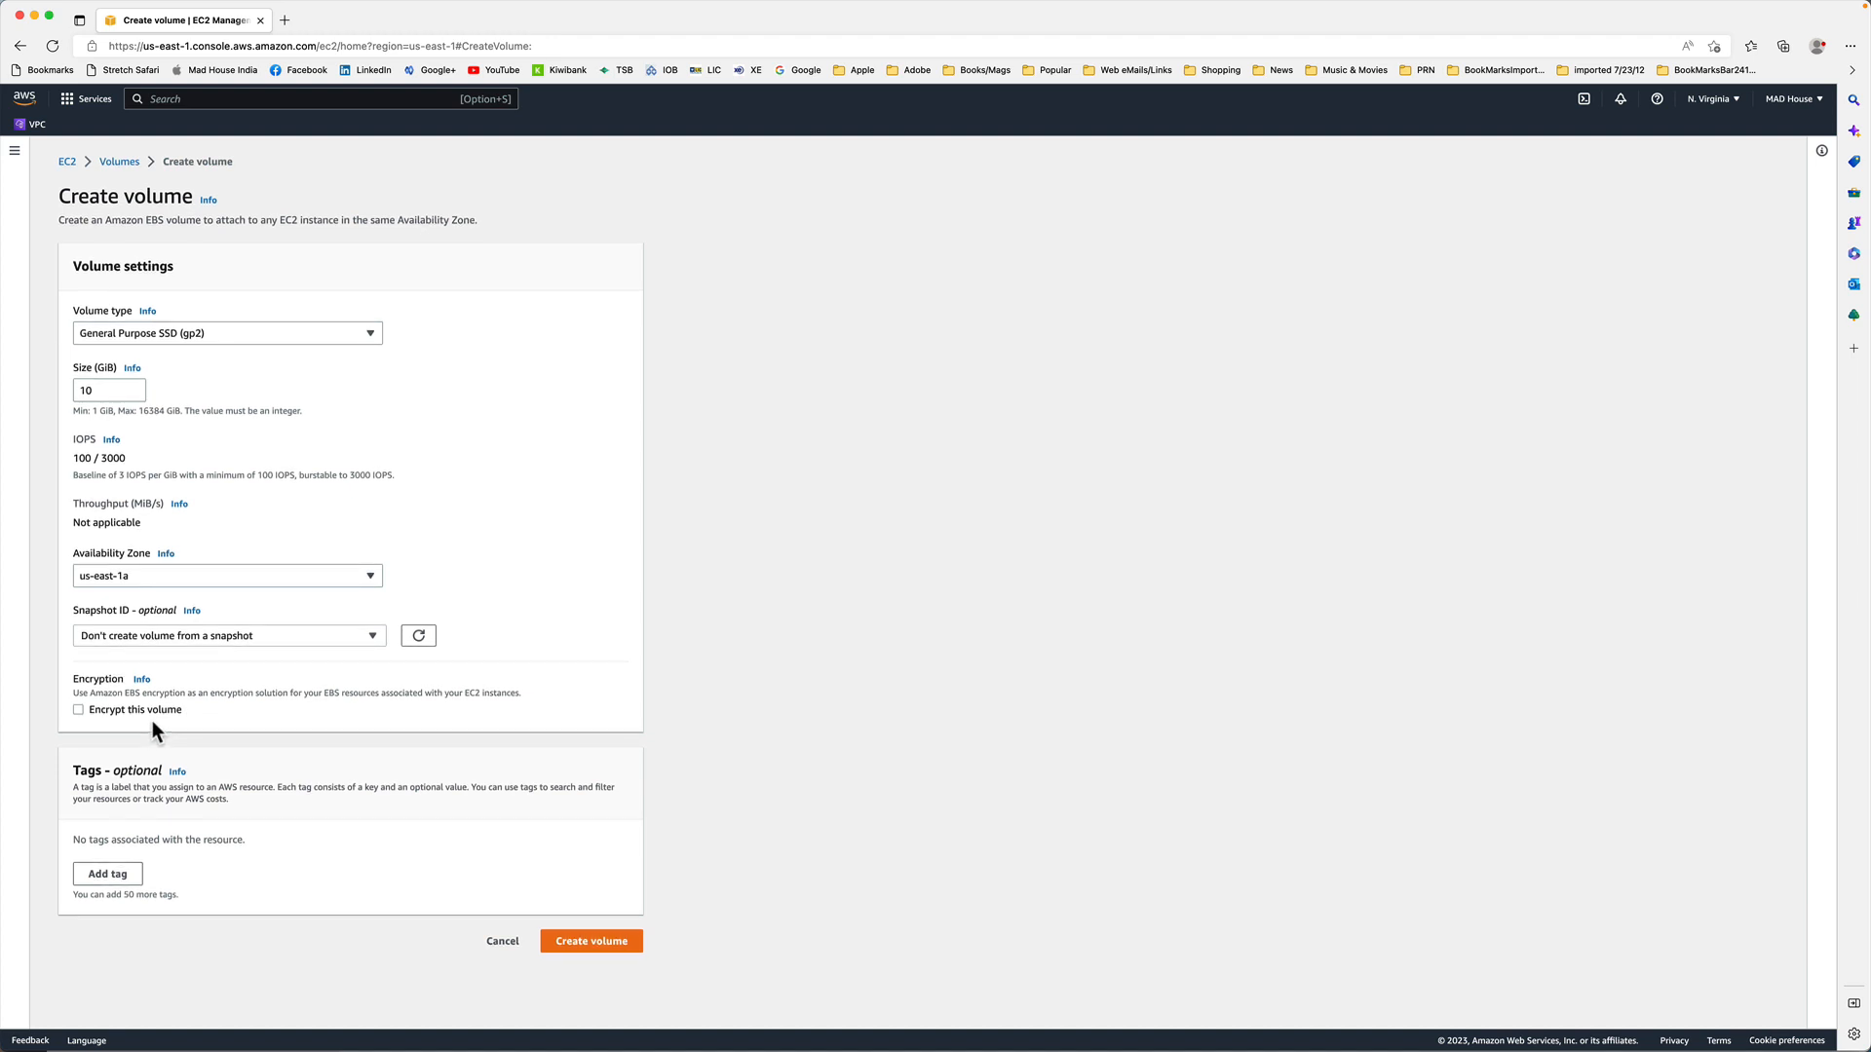
Add a tag with key Name and value NewVolume, and create the volume.
left_click(110, 875)
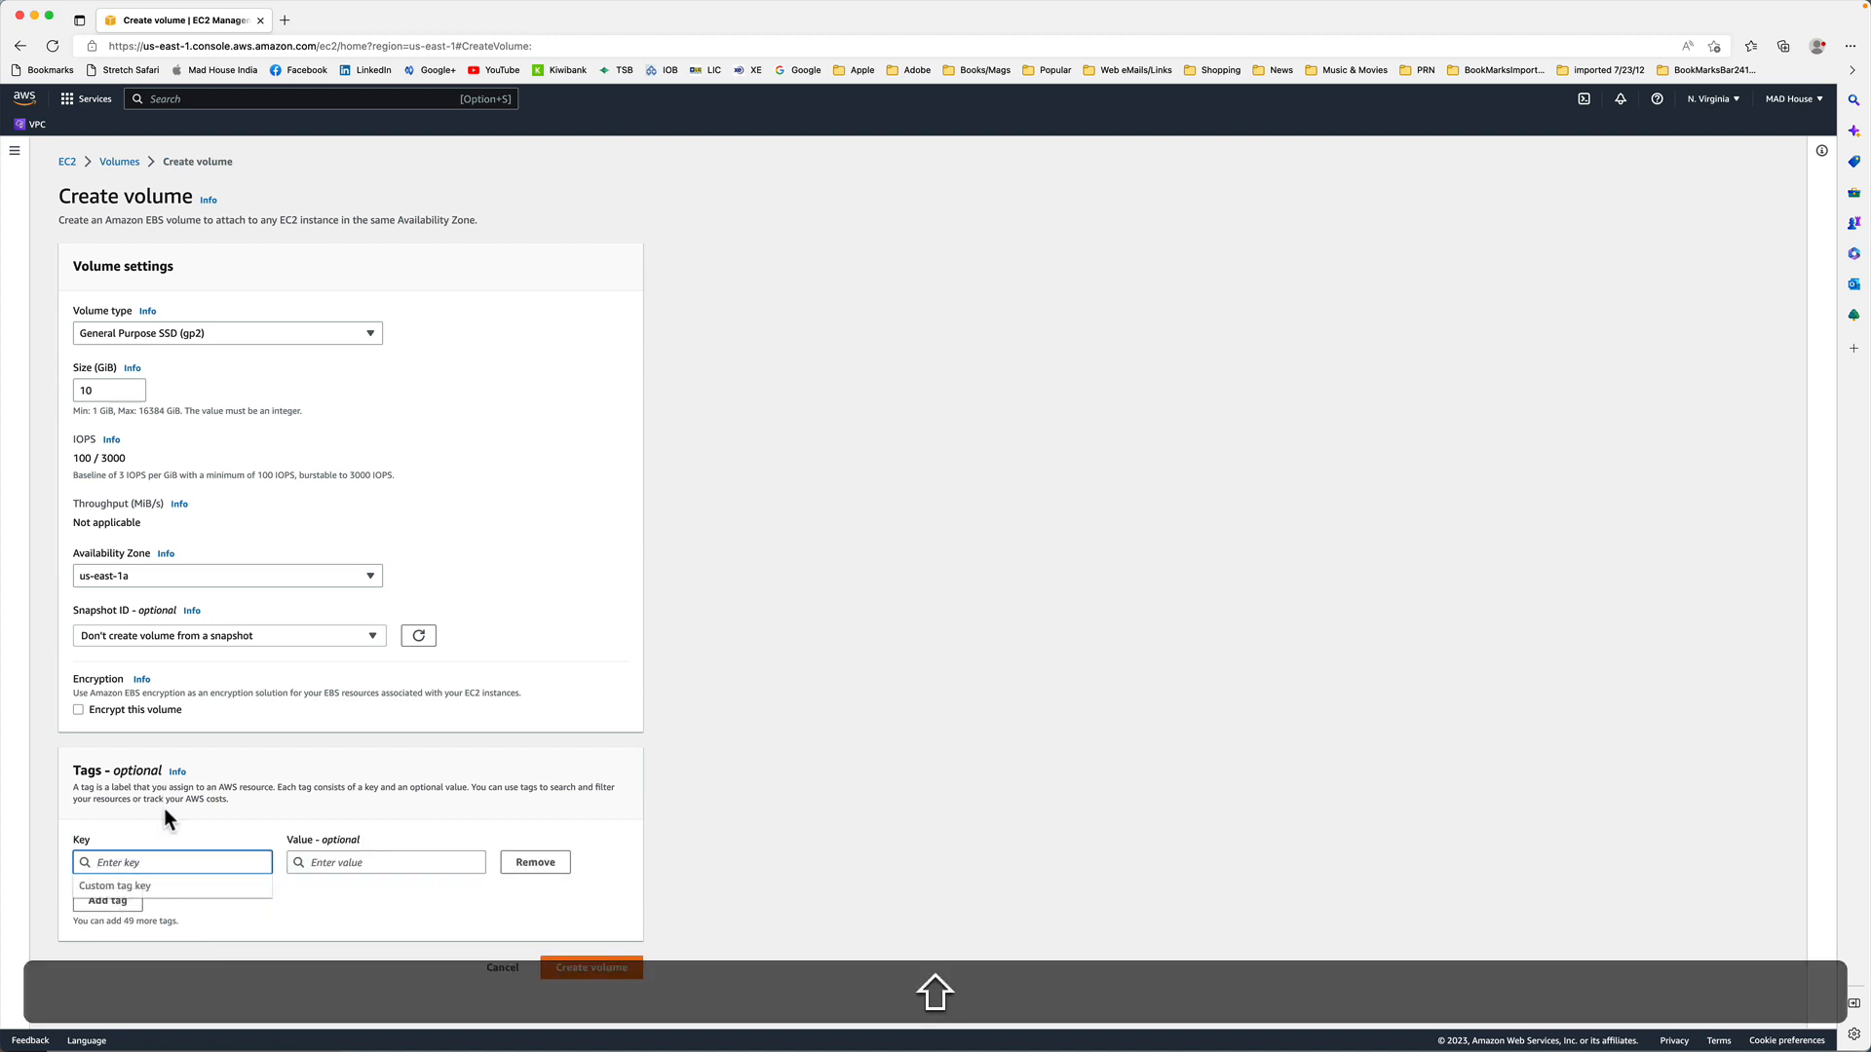
type("Name")
key("Tab")
type("NewVol")
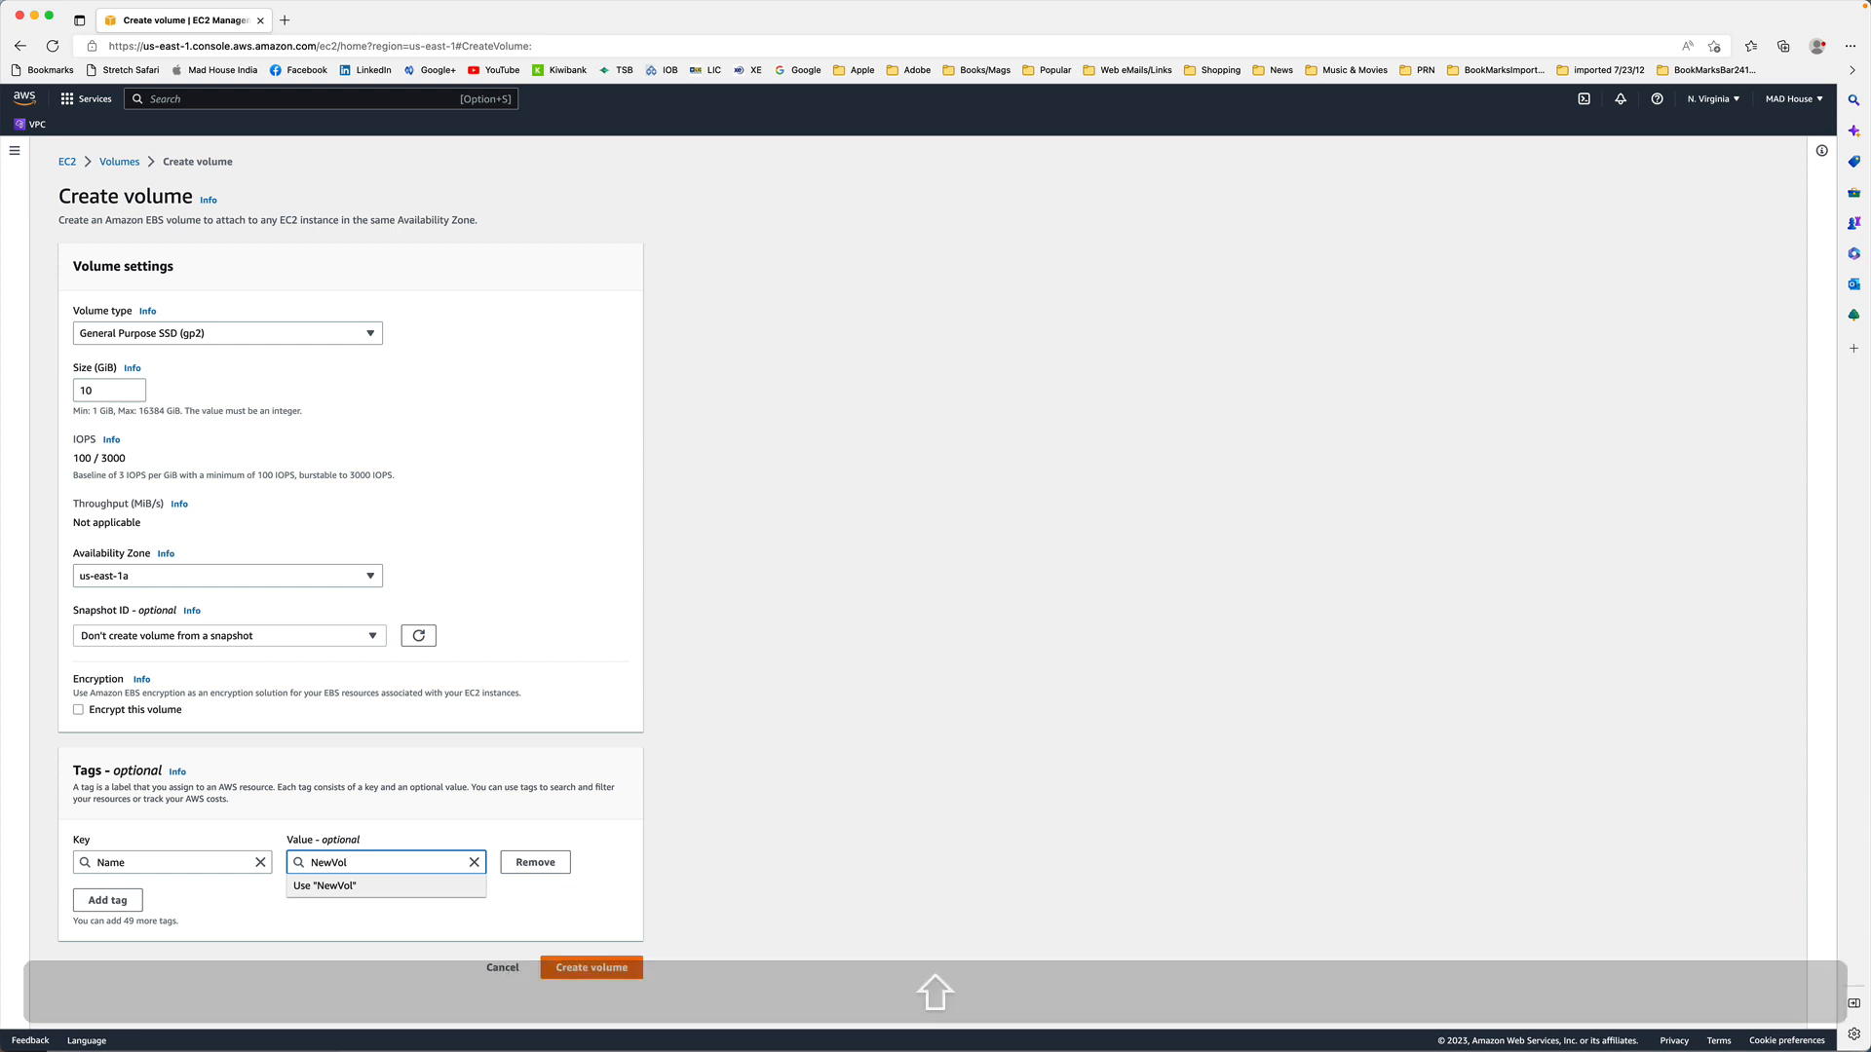
type("ume")
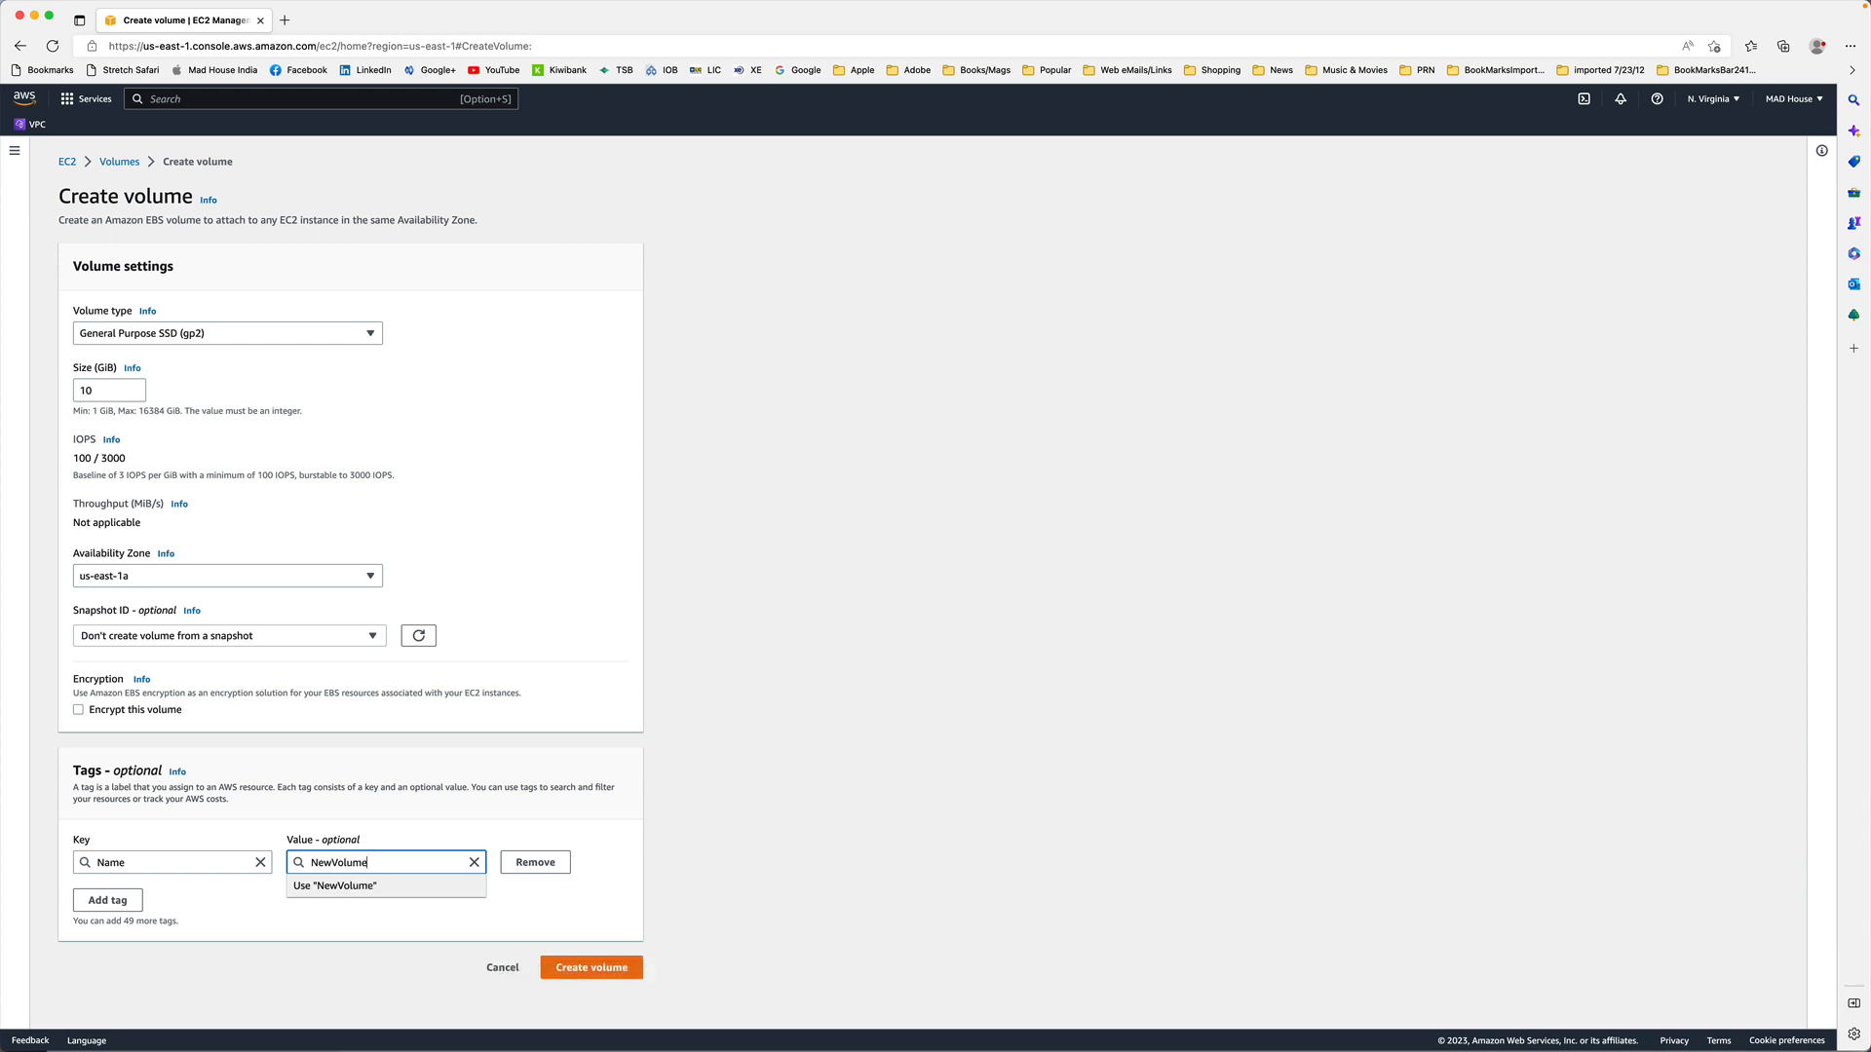
left_click(624, 967)
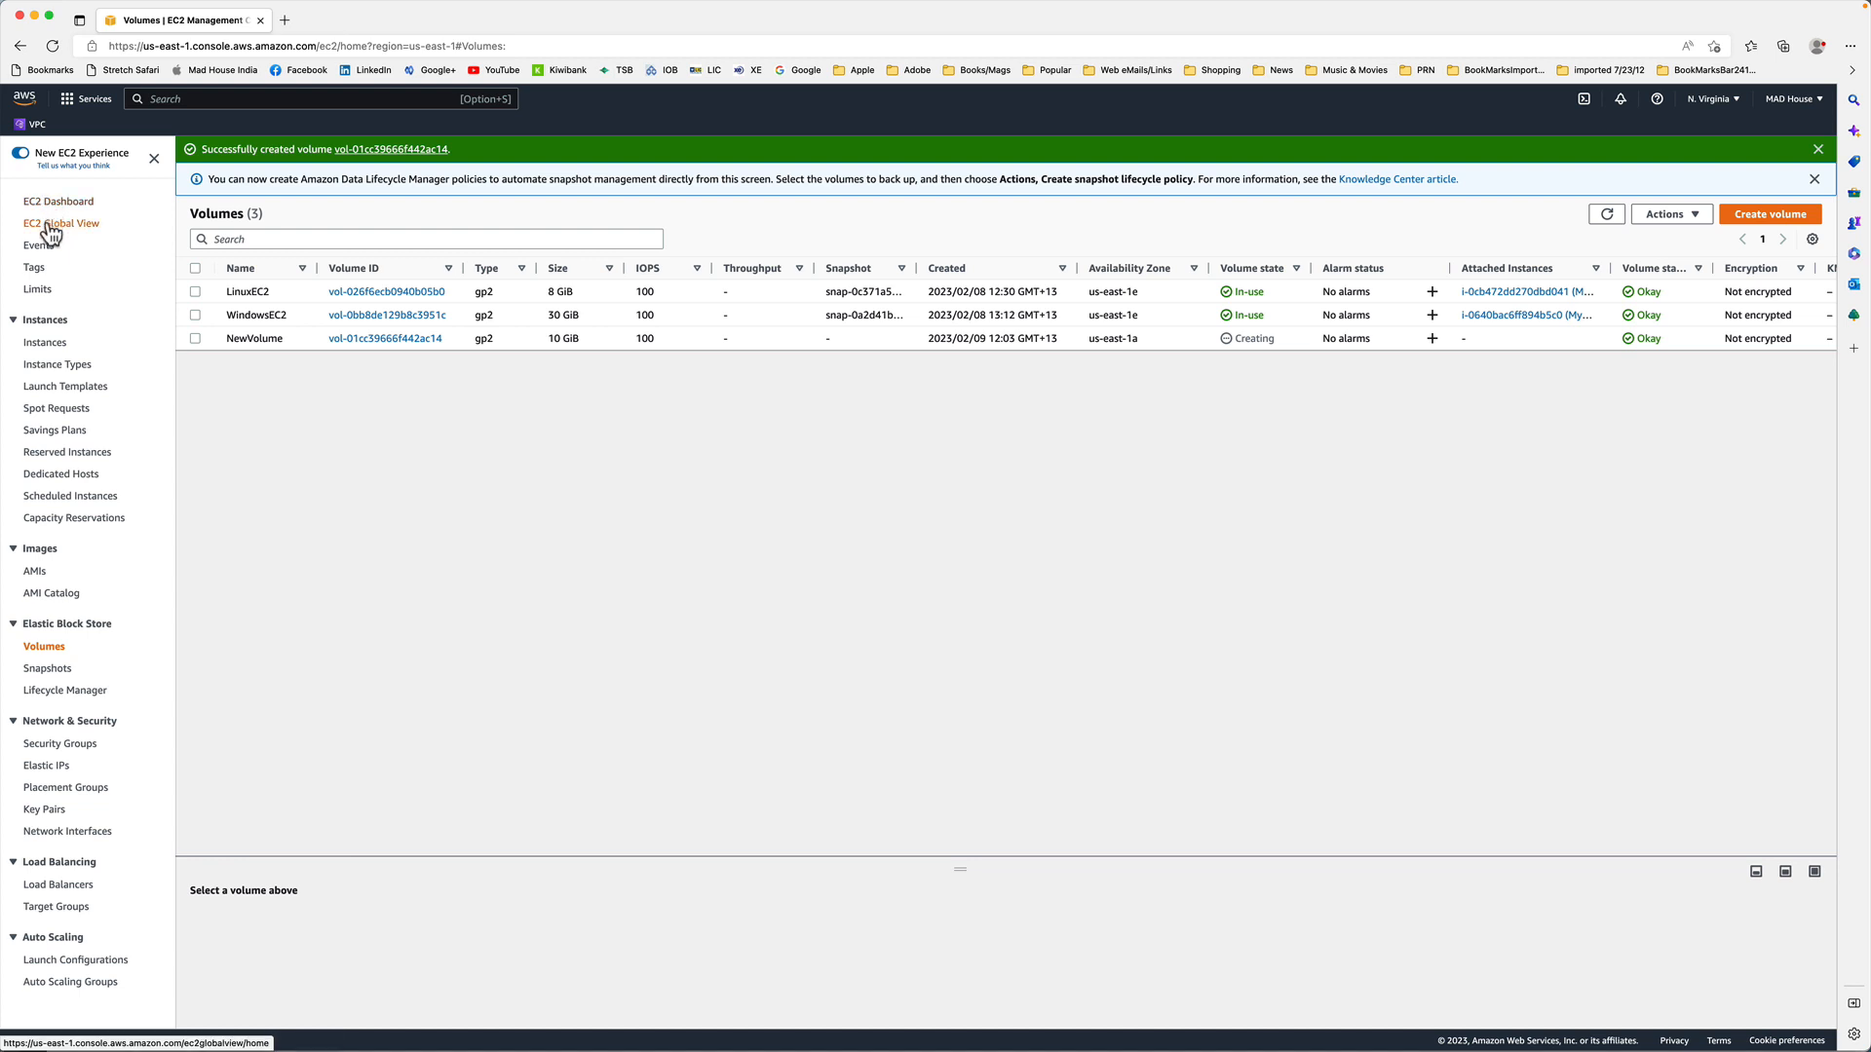
Return to the instances list and copy the public IPv4 address from the MyWin instance's details.
left_click(47, 343)
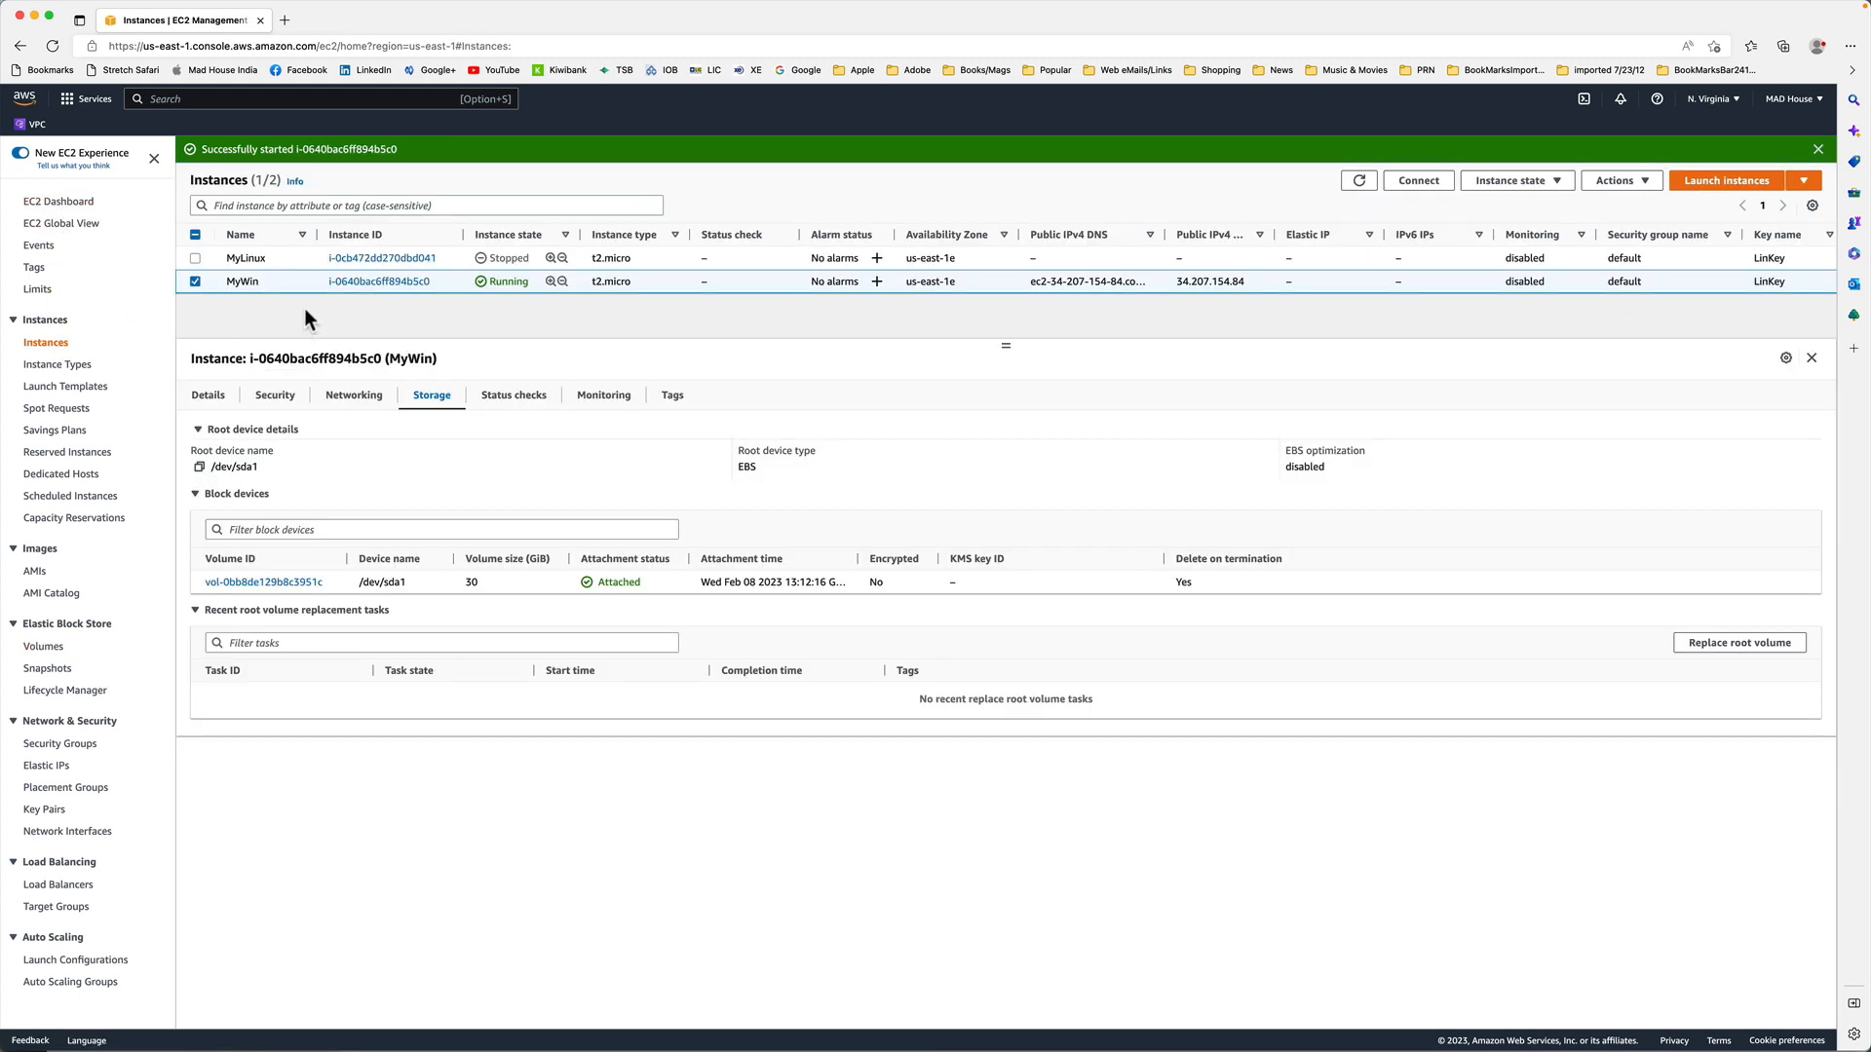
left_click(200, 398)
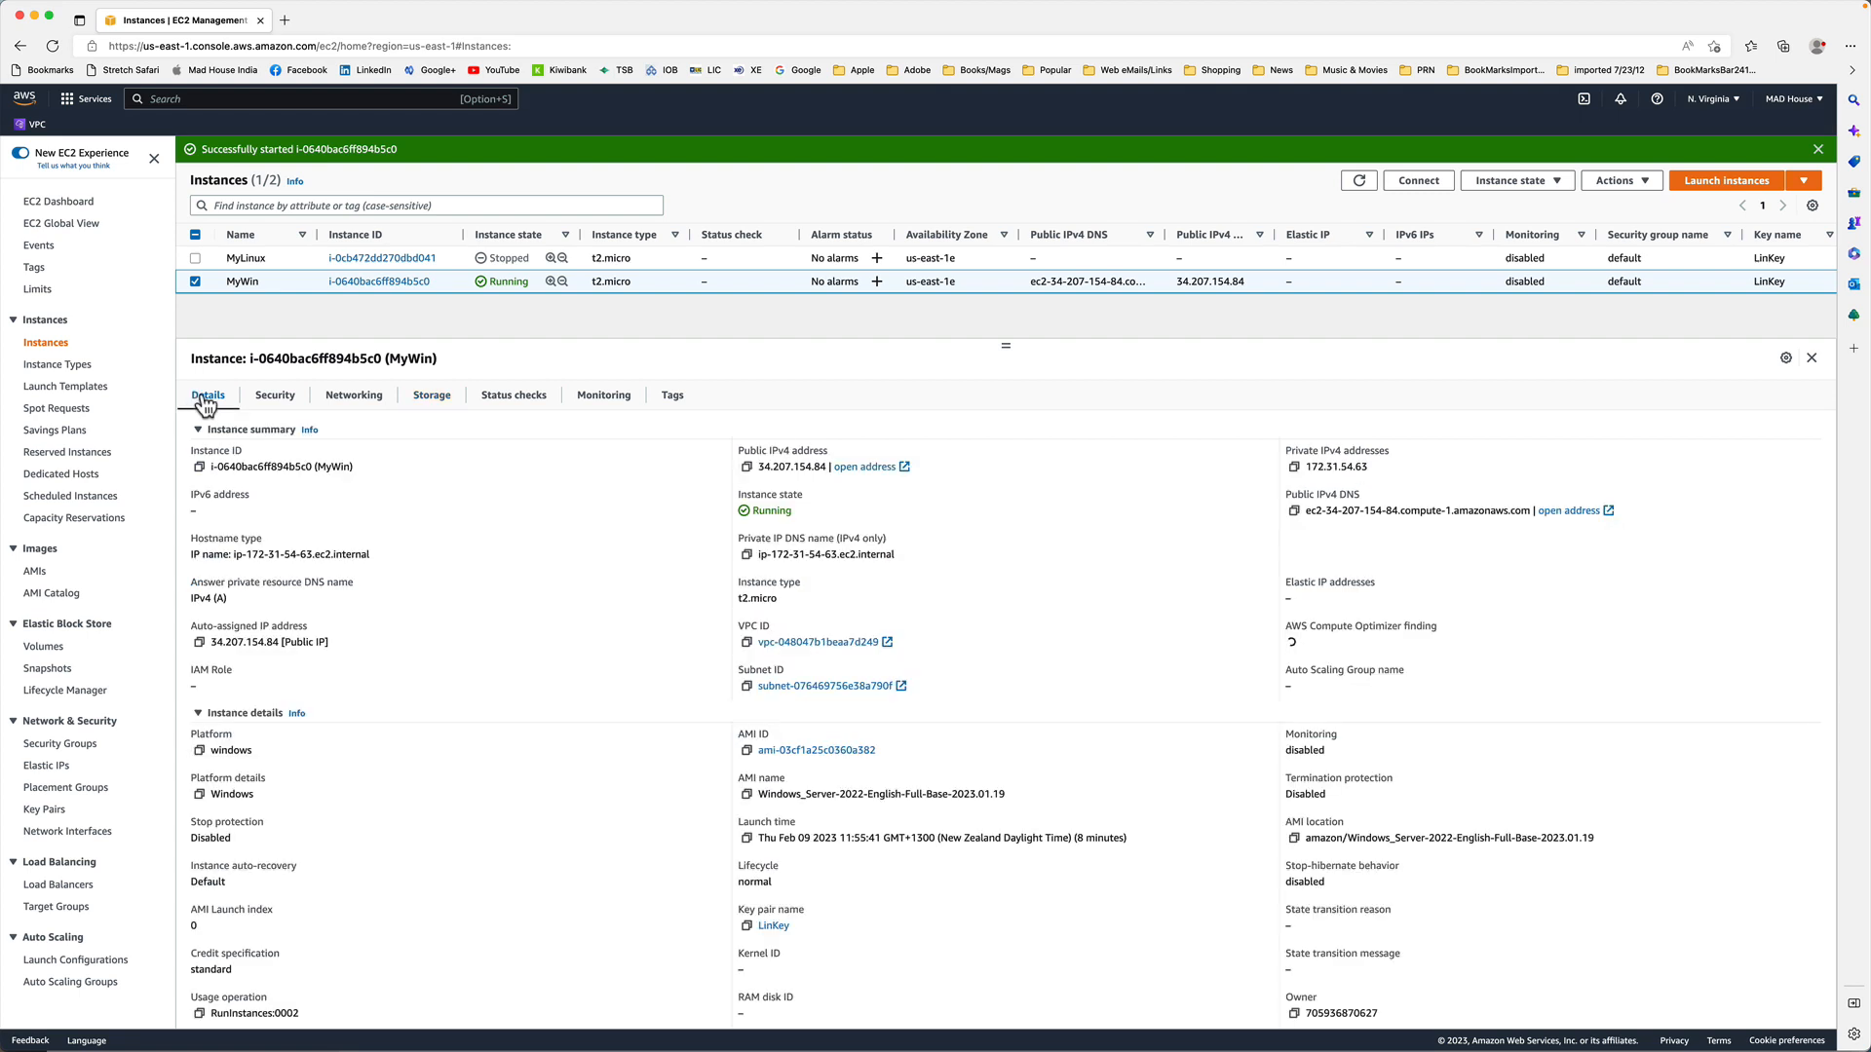
left_click(745, 469)
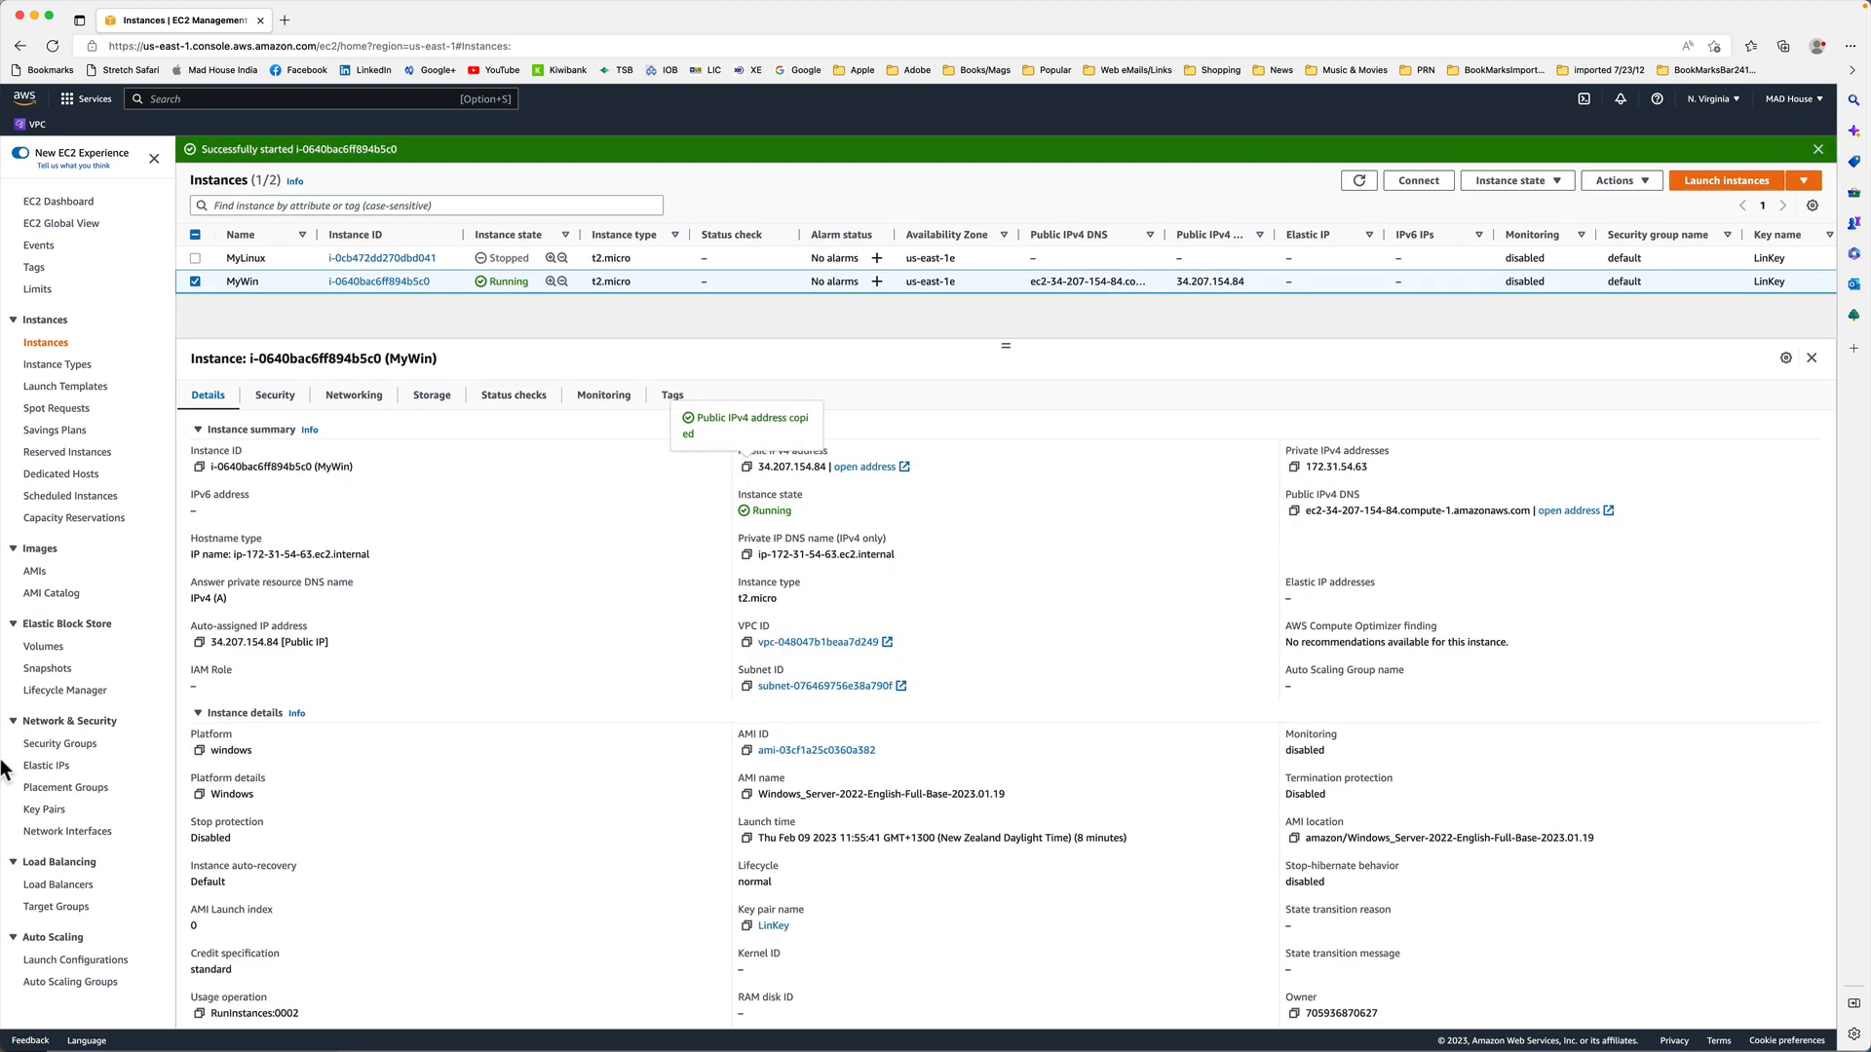
Switch to Microsoft Remote Desktop and change the saved PC's name to the copied address 34.207.154.84, saving the entry.
mouse_move(5, 770)
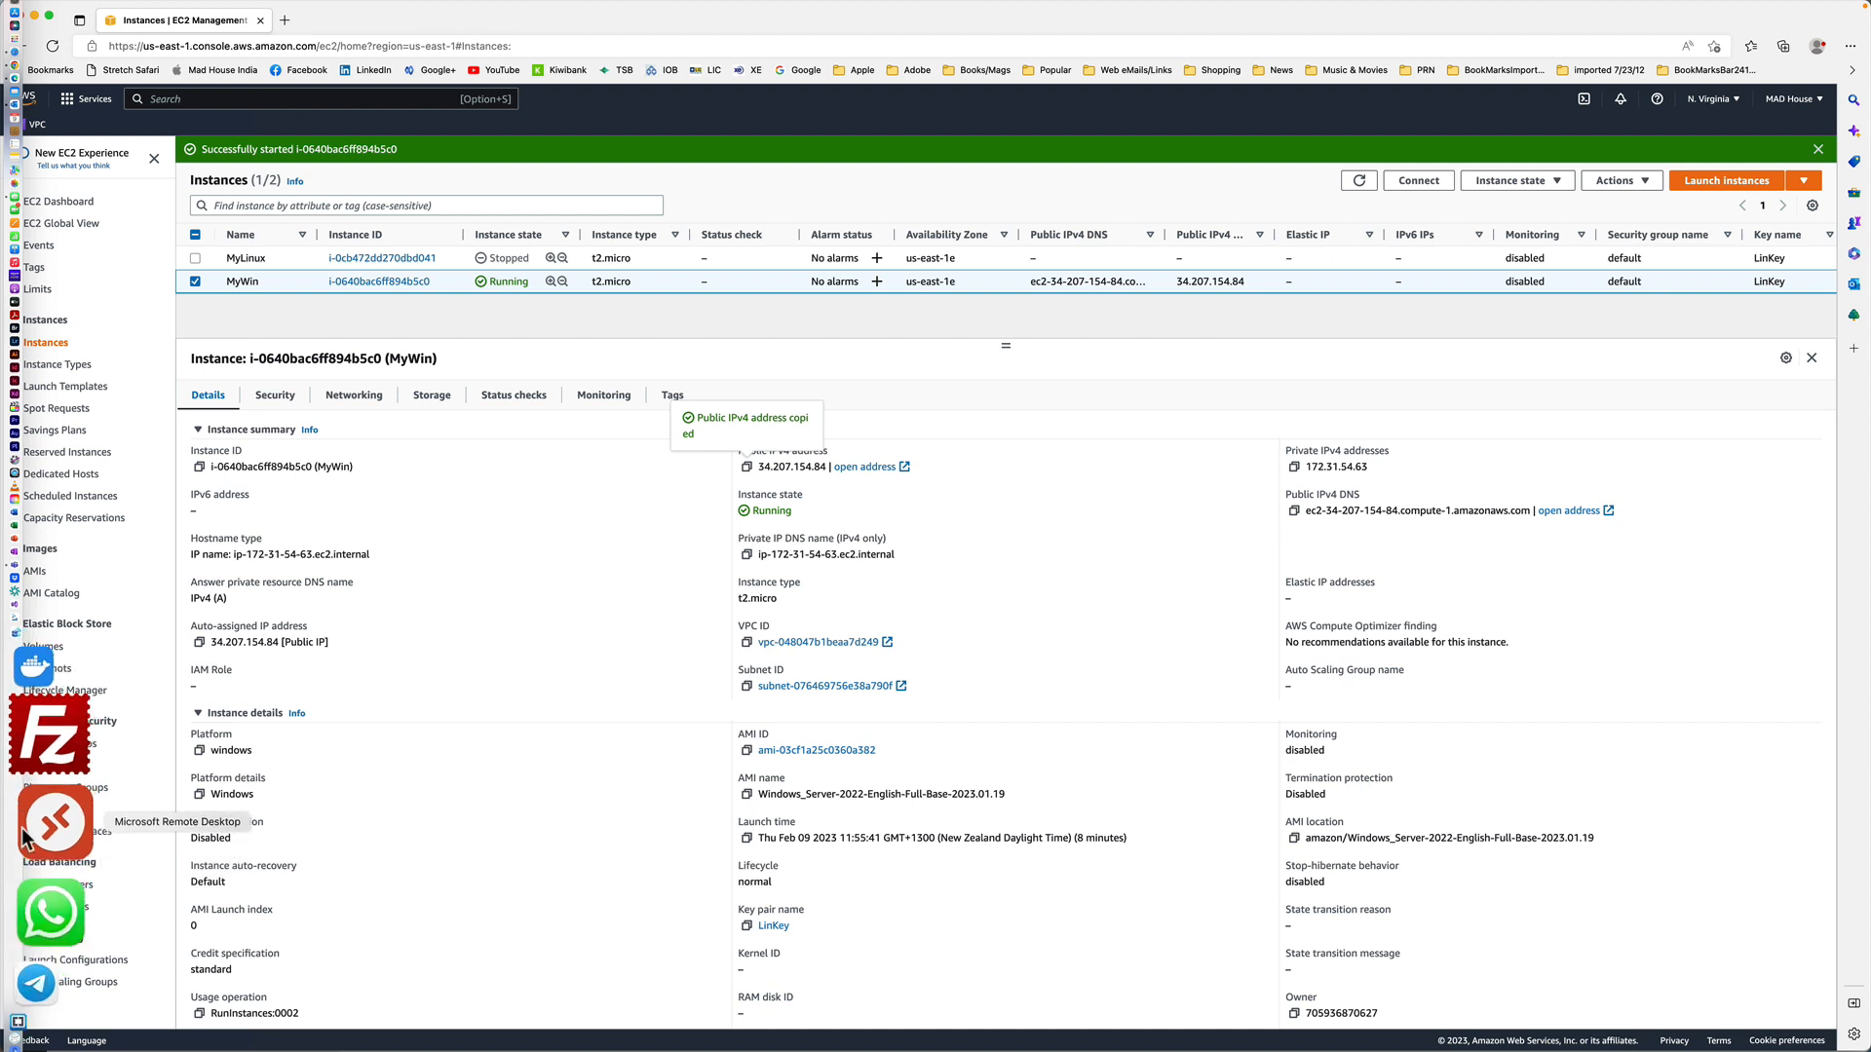
left_click(33, 828)
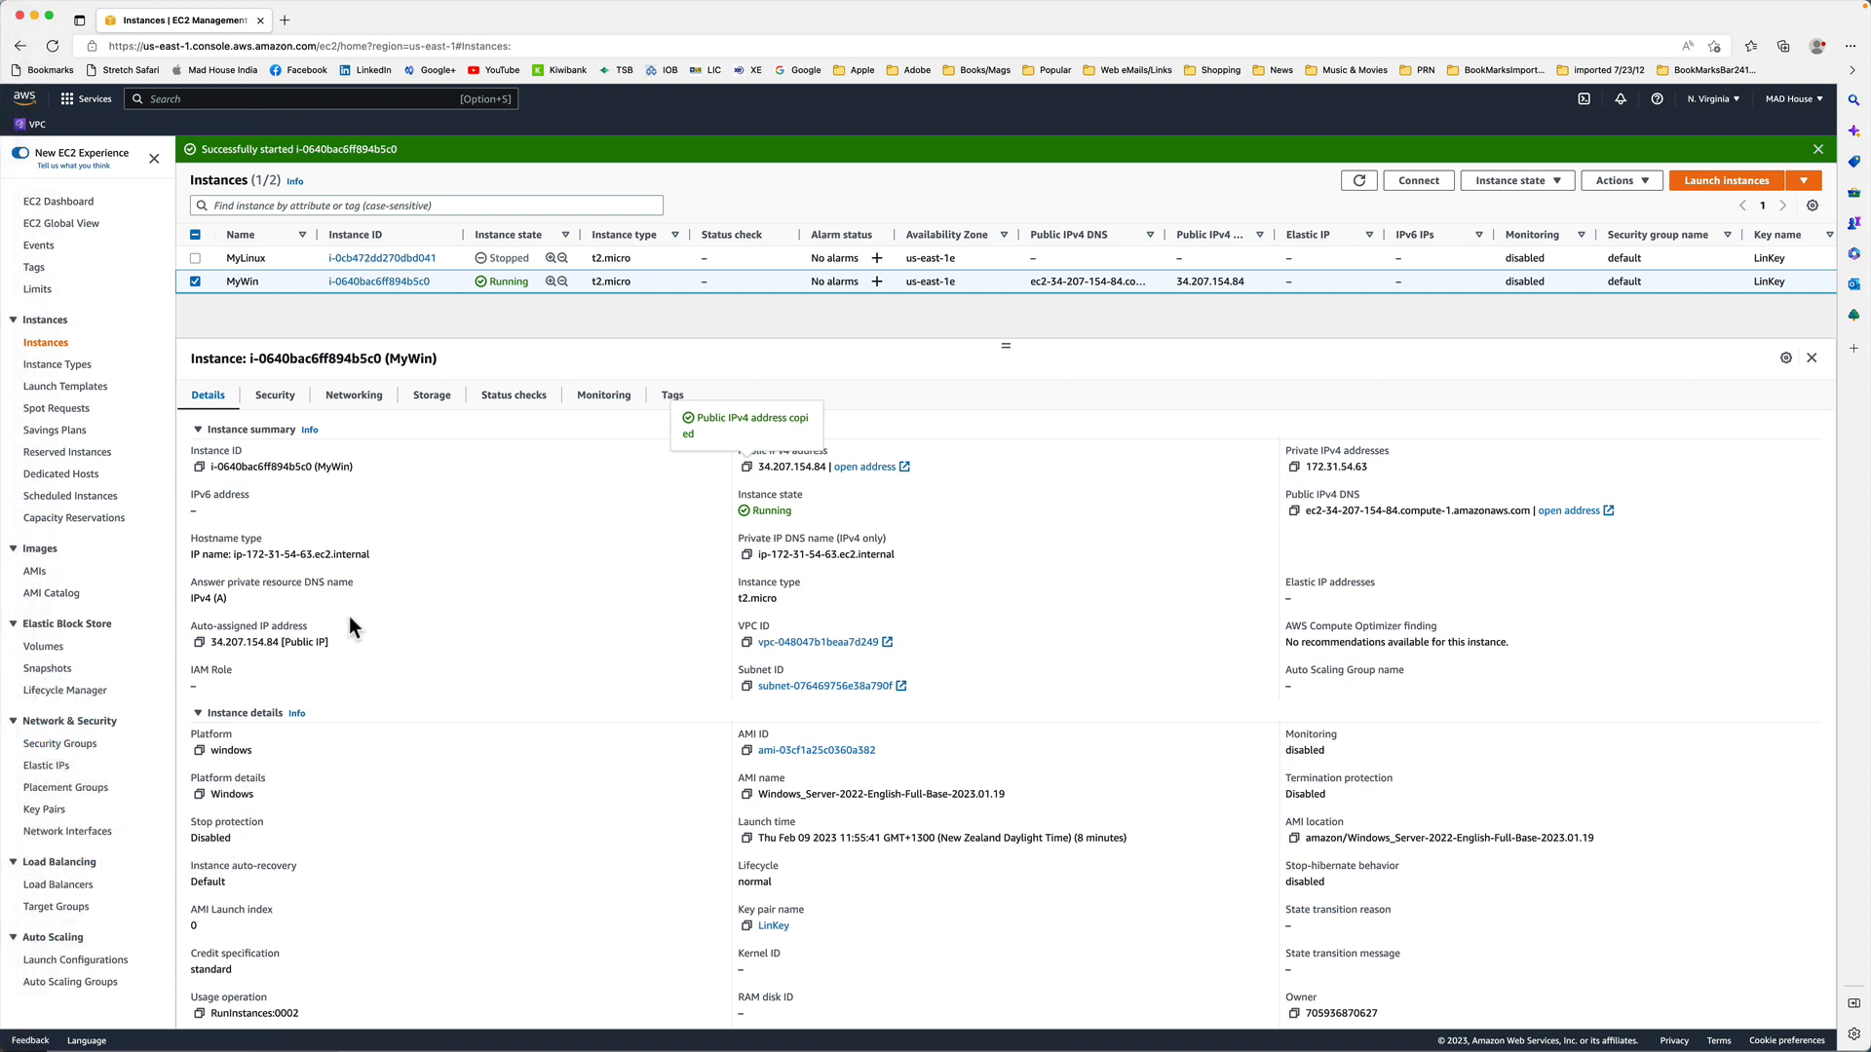
scroll(419, 585, "down", 2)
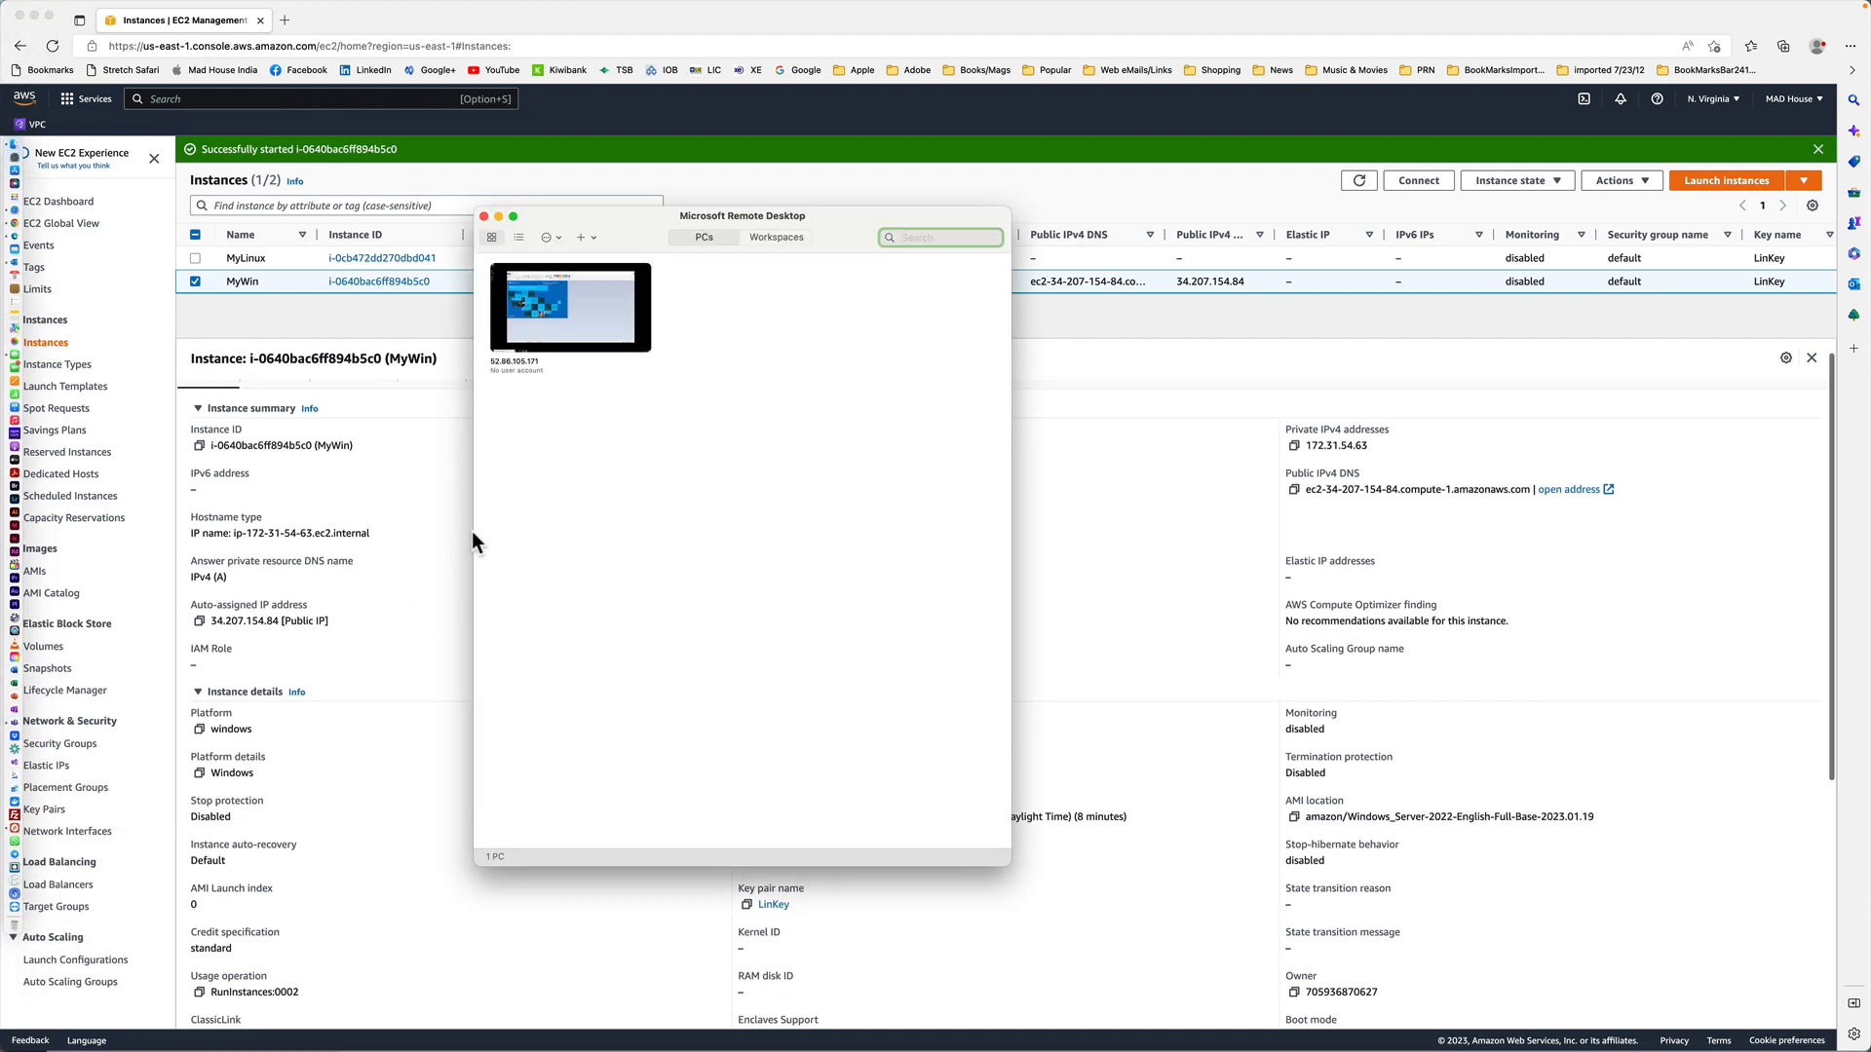
left_click(502, 339)
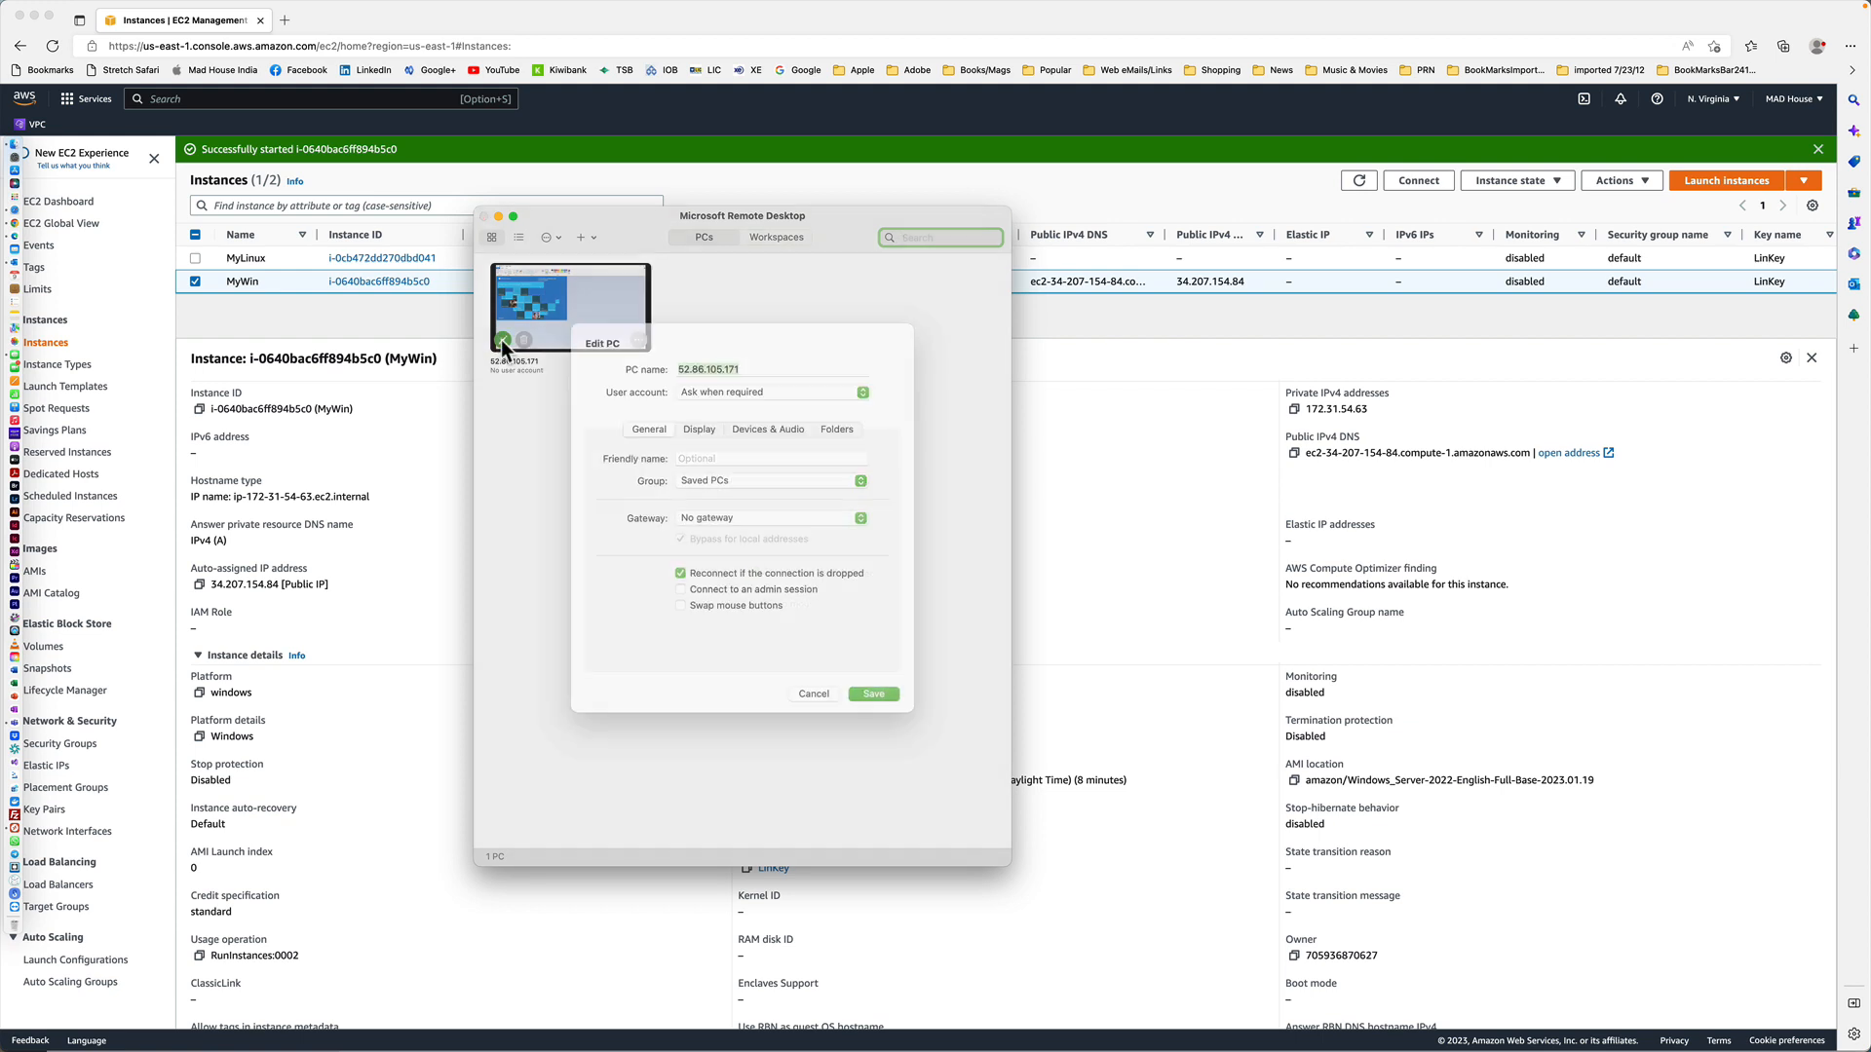
key("super+v")
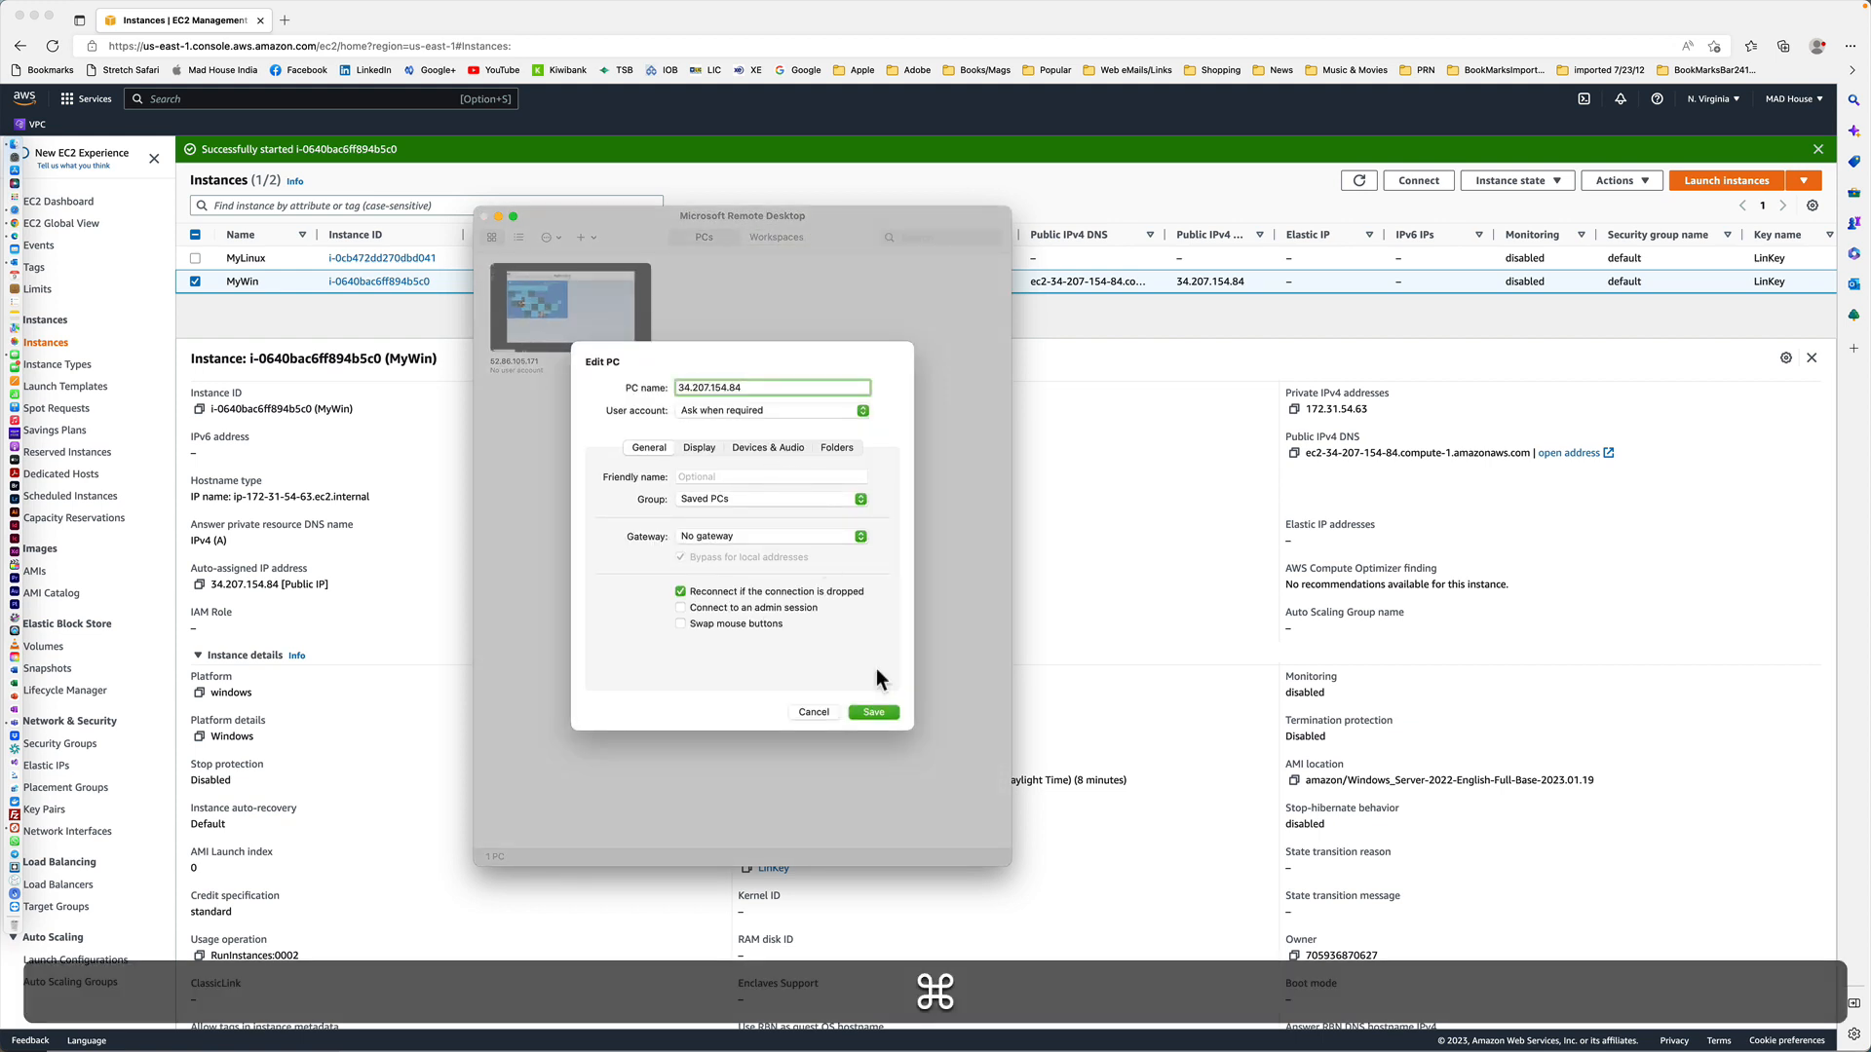
left_click(874, 717)
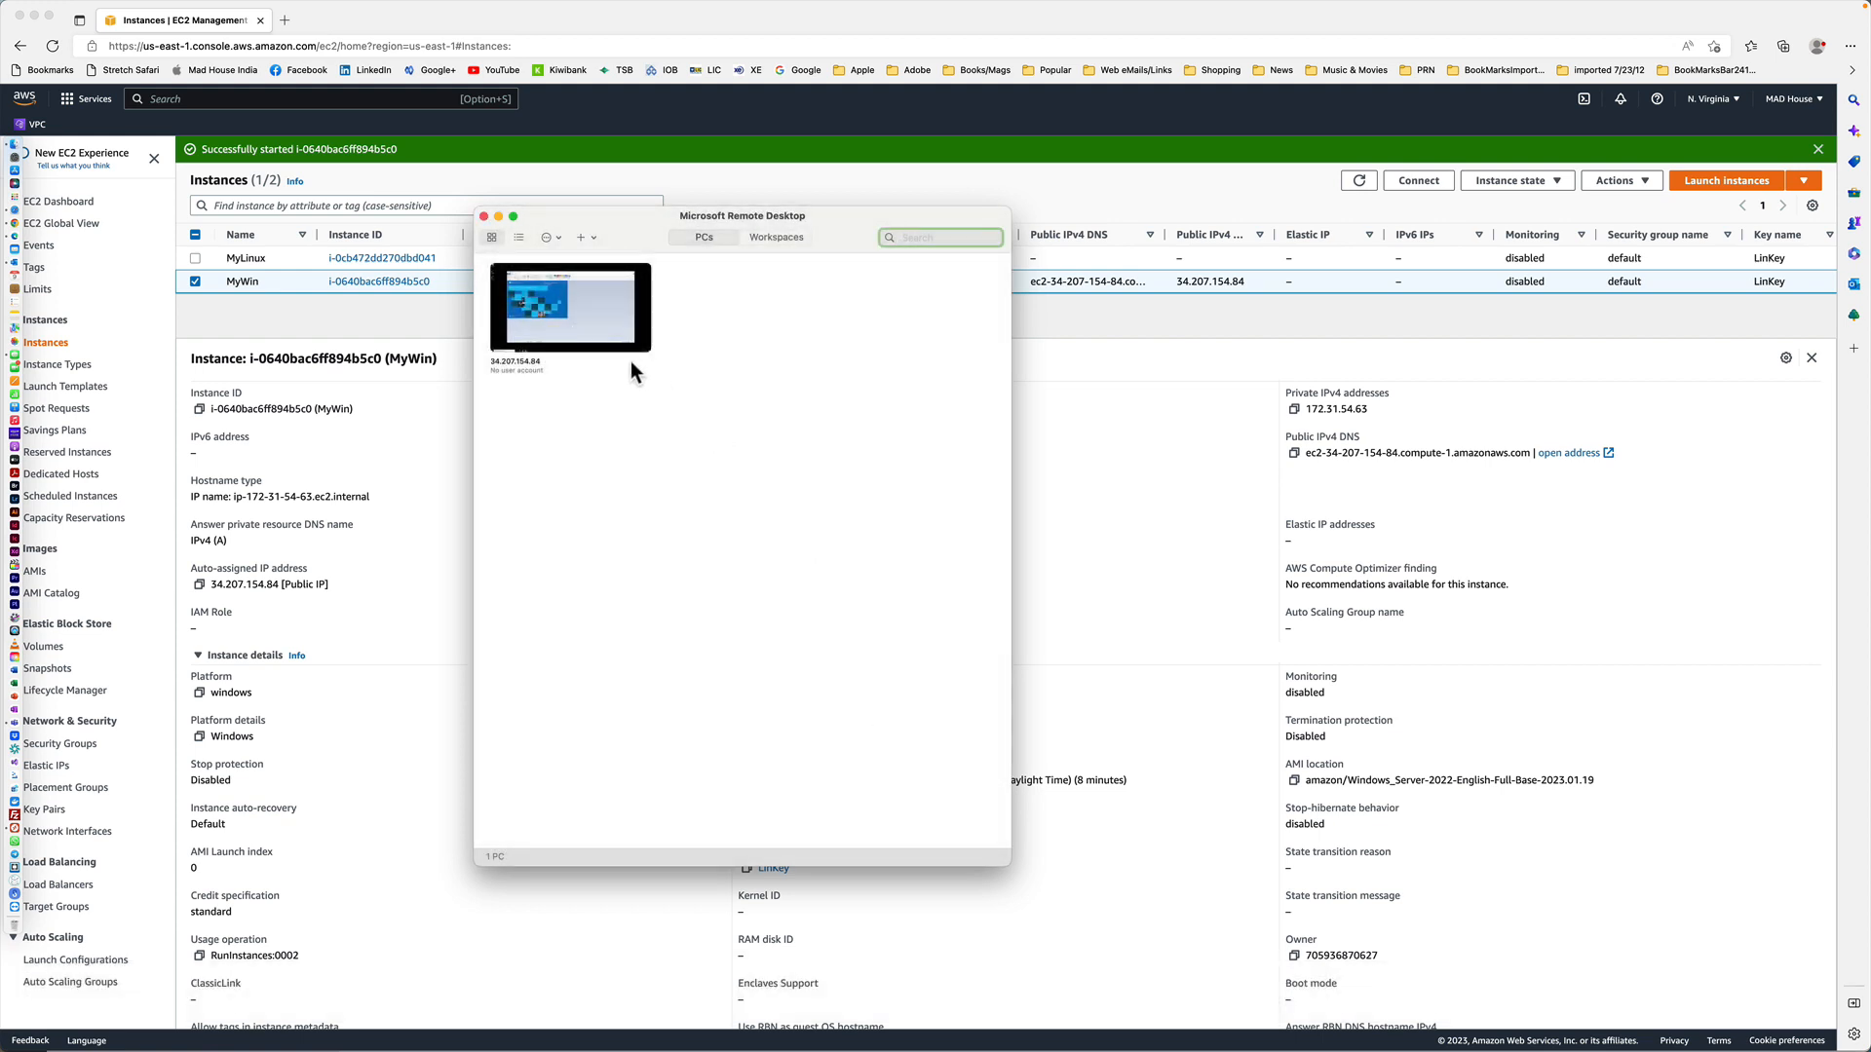
Start connecting to the saved PC 34.207.154.84 and enter Administrator as the username.
double_click(585, 324)
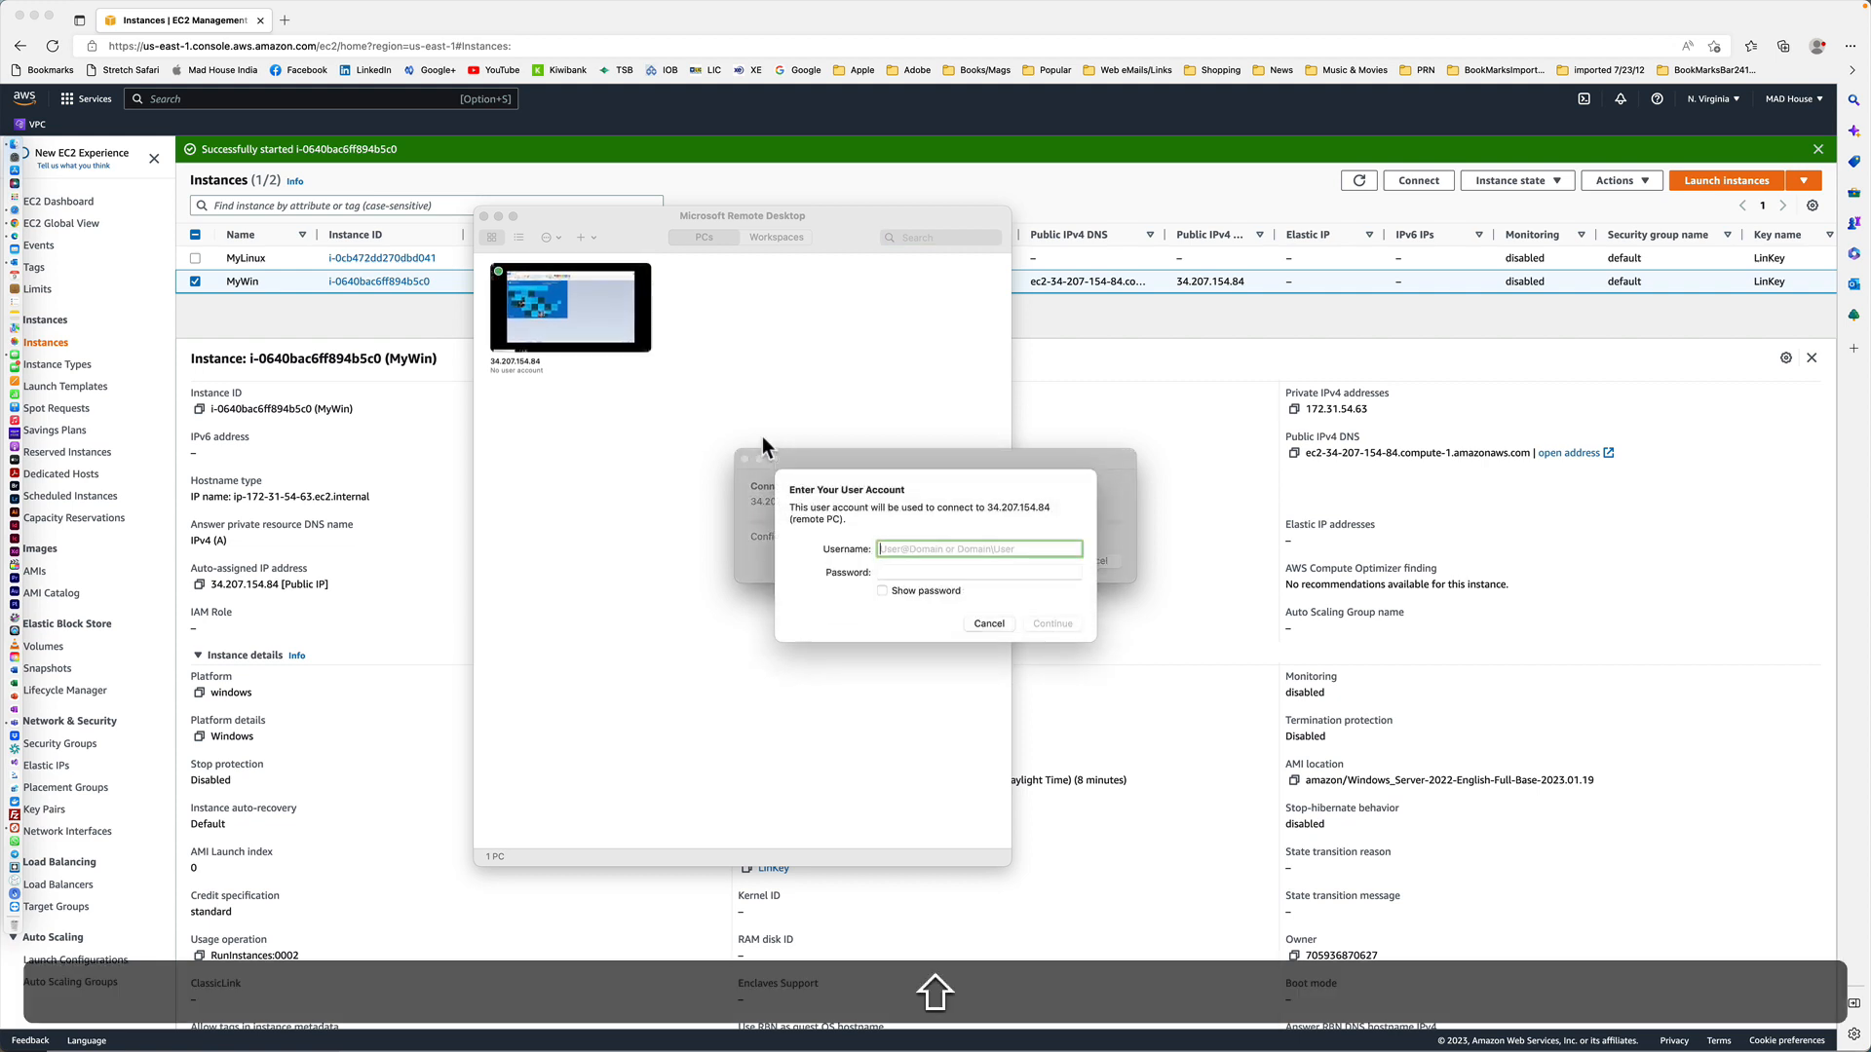
type("Administrator")
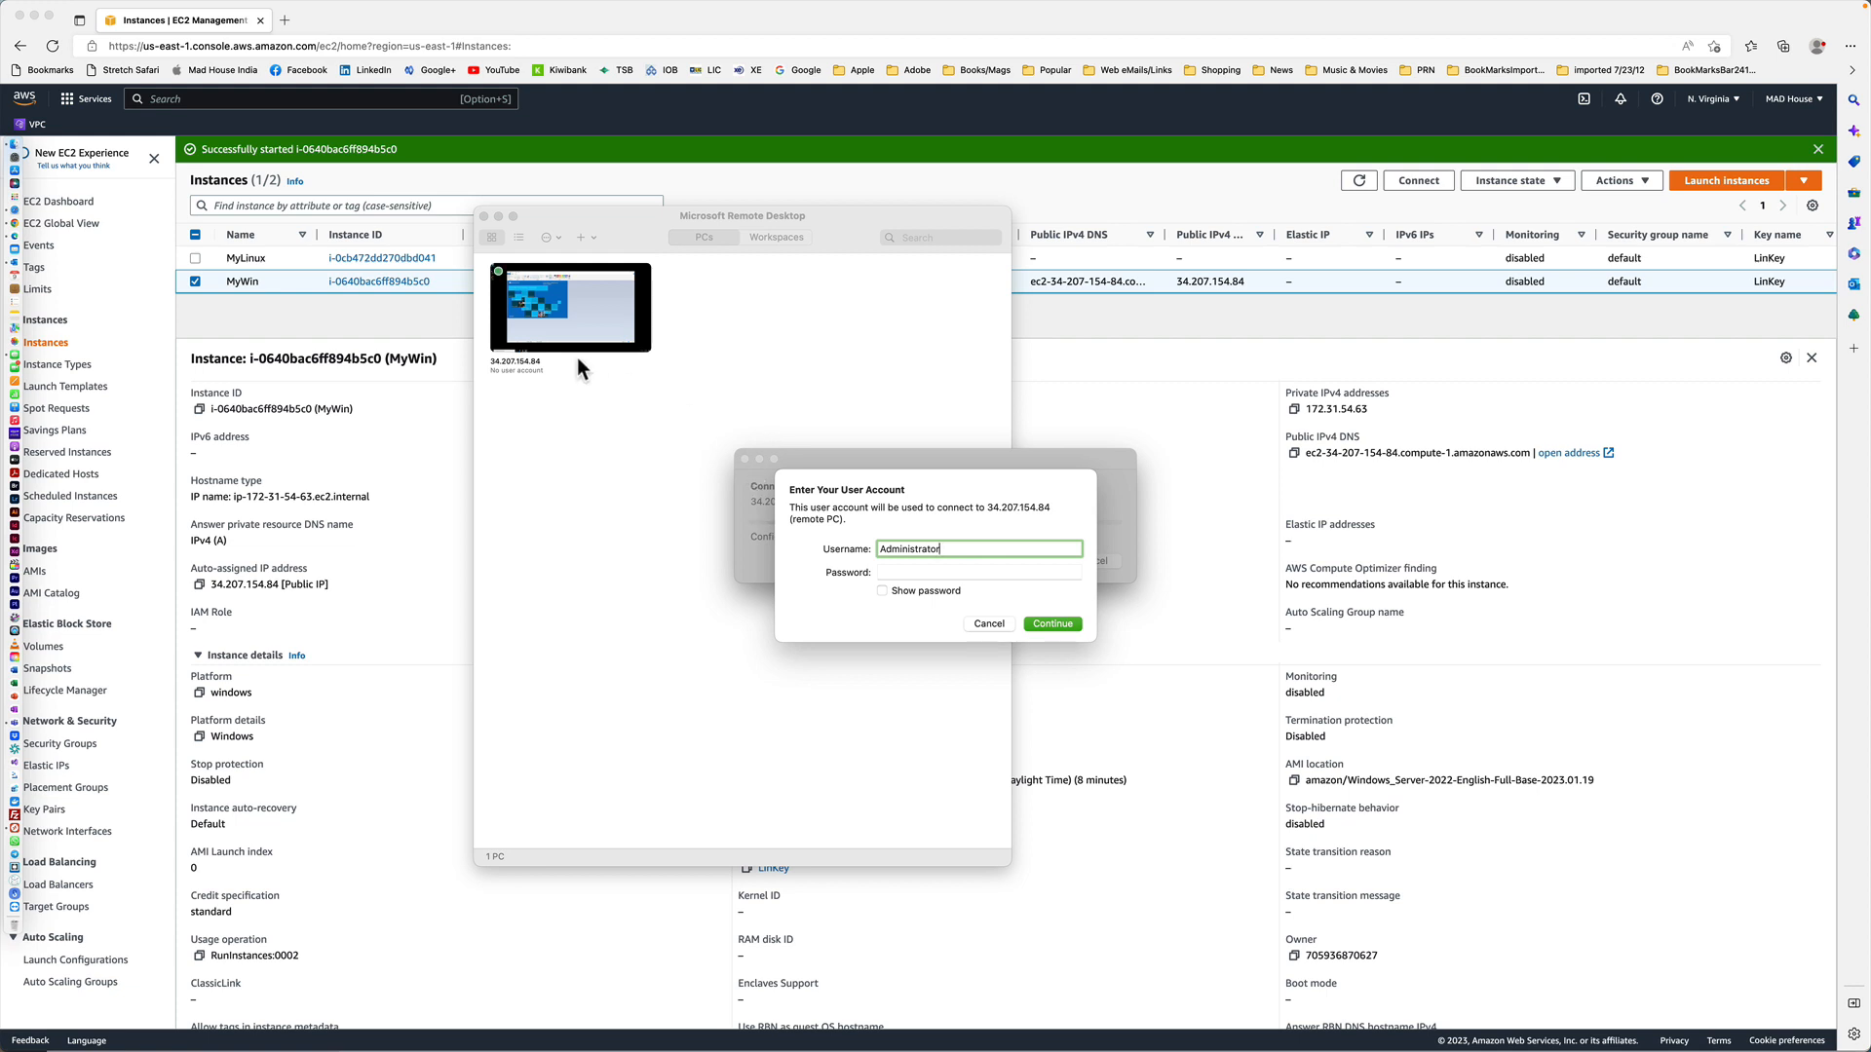
Switch to the EC2 console in the browser and open the Windows password retrieval for MyWin's RDP client connection.
left_click(1220, 394)
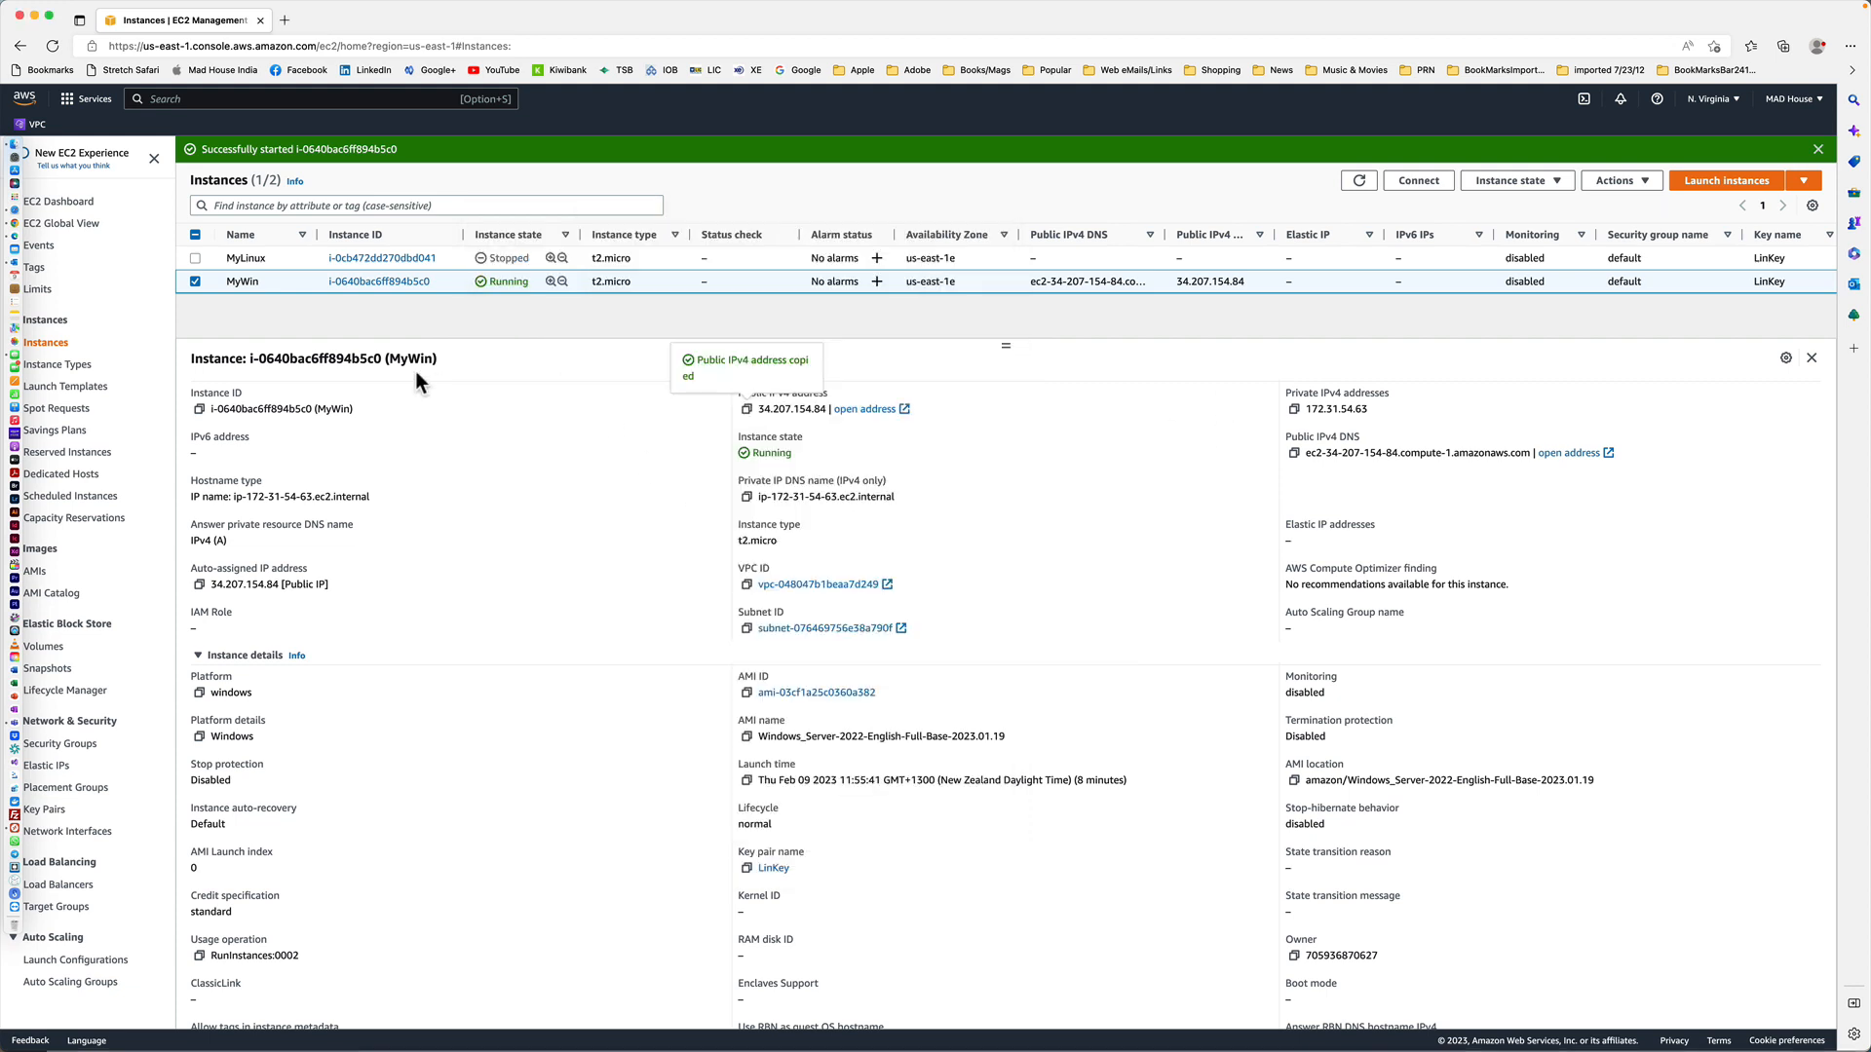
left_click(1419, 182)
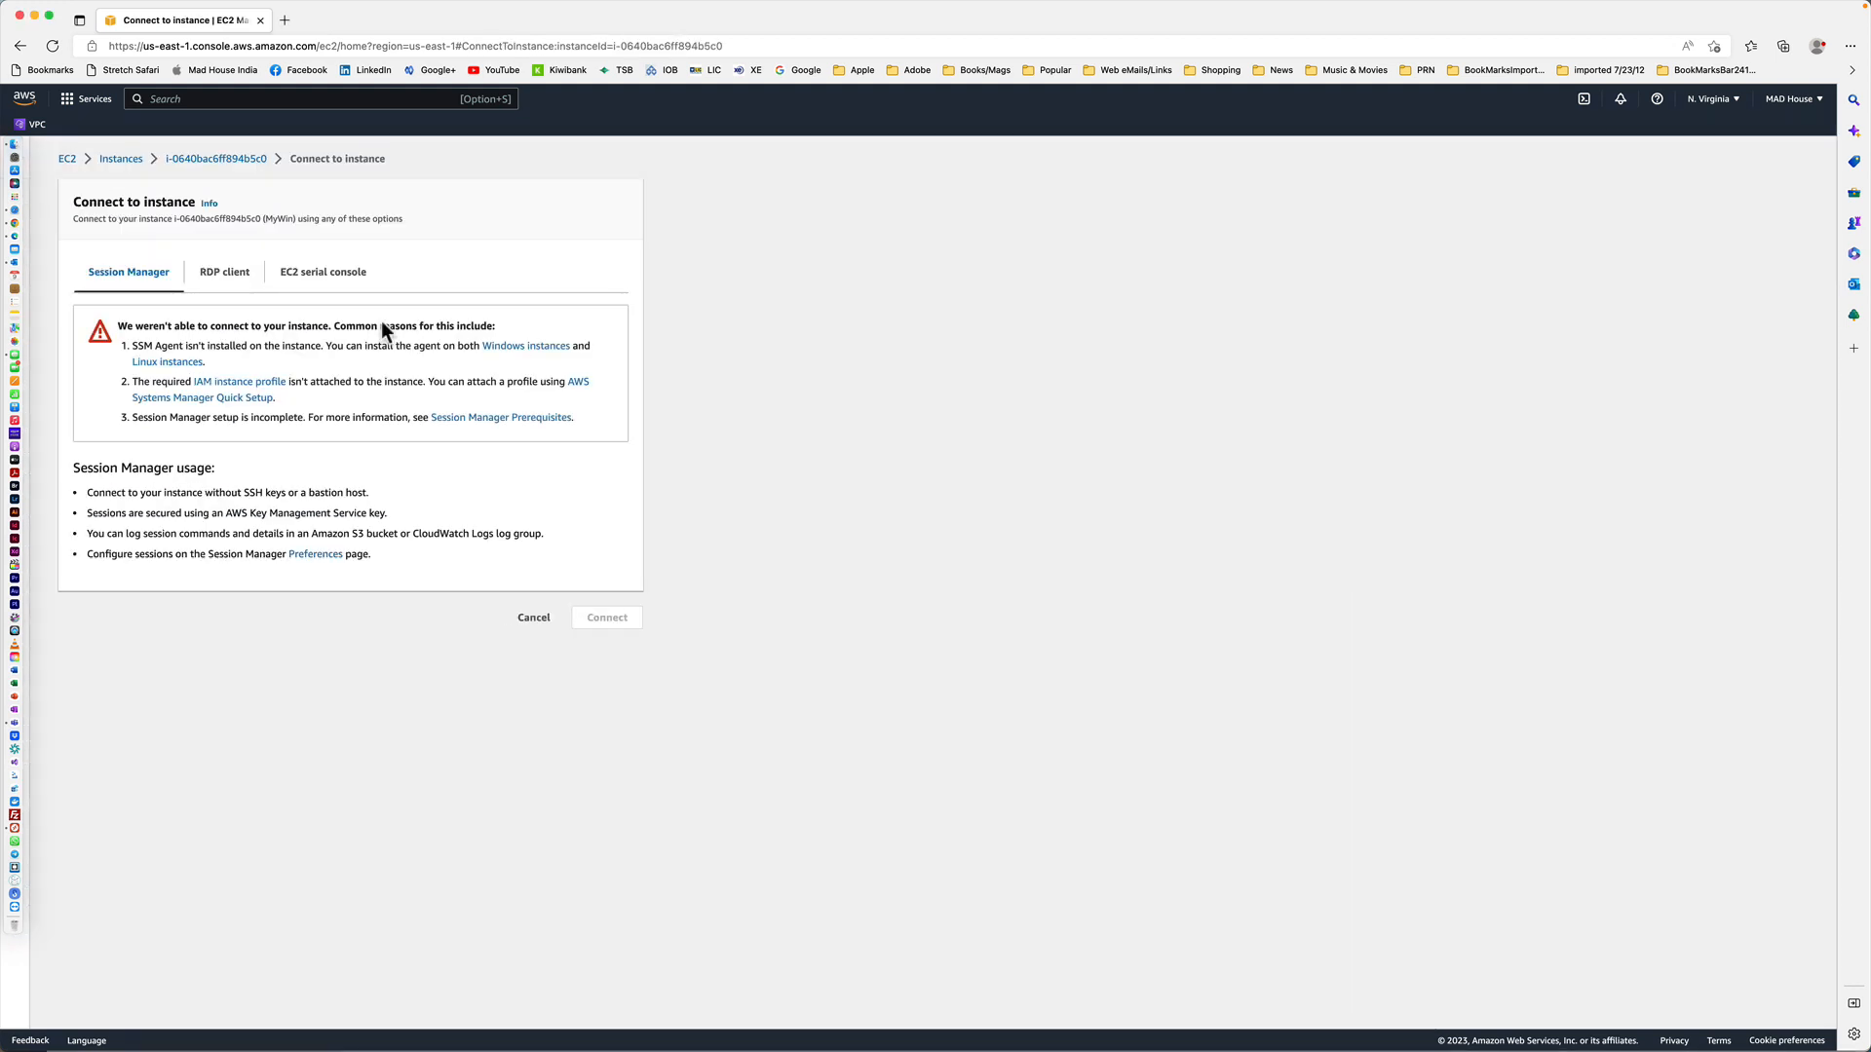
left_click(215, 277)
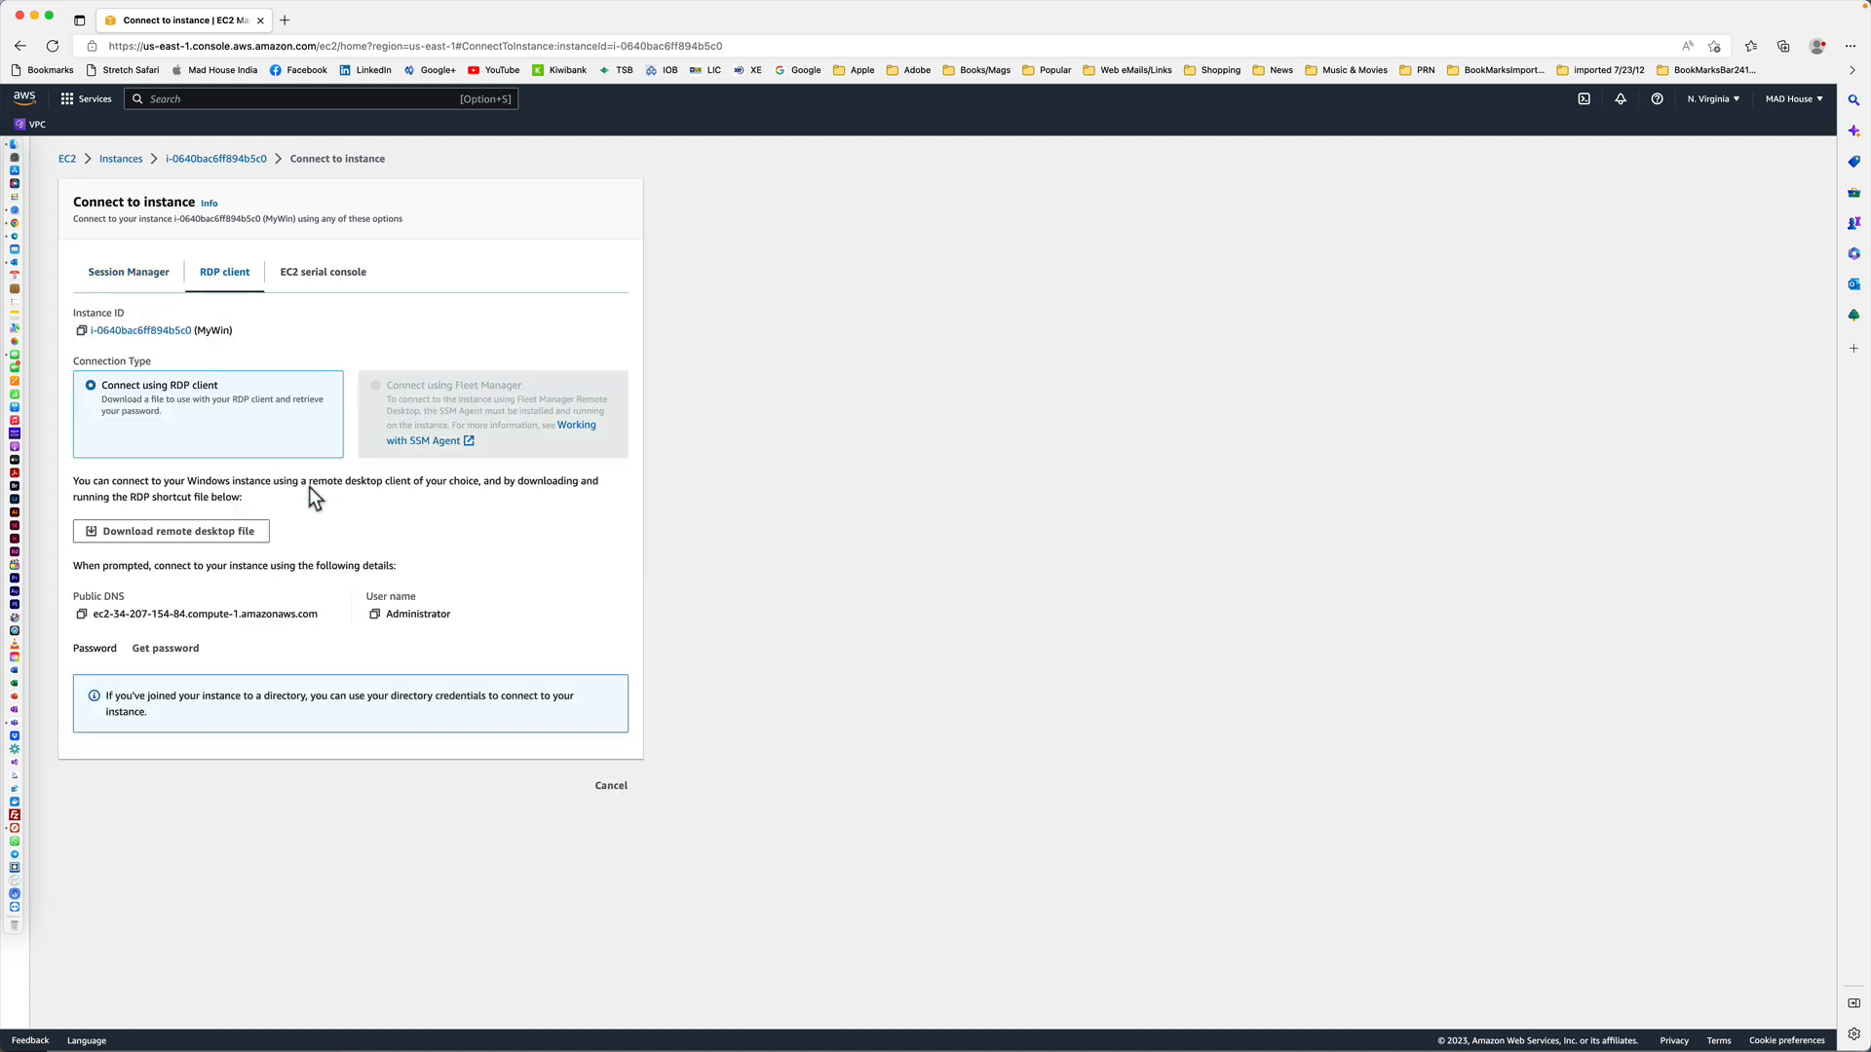
left_click(165, 649)
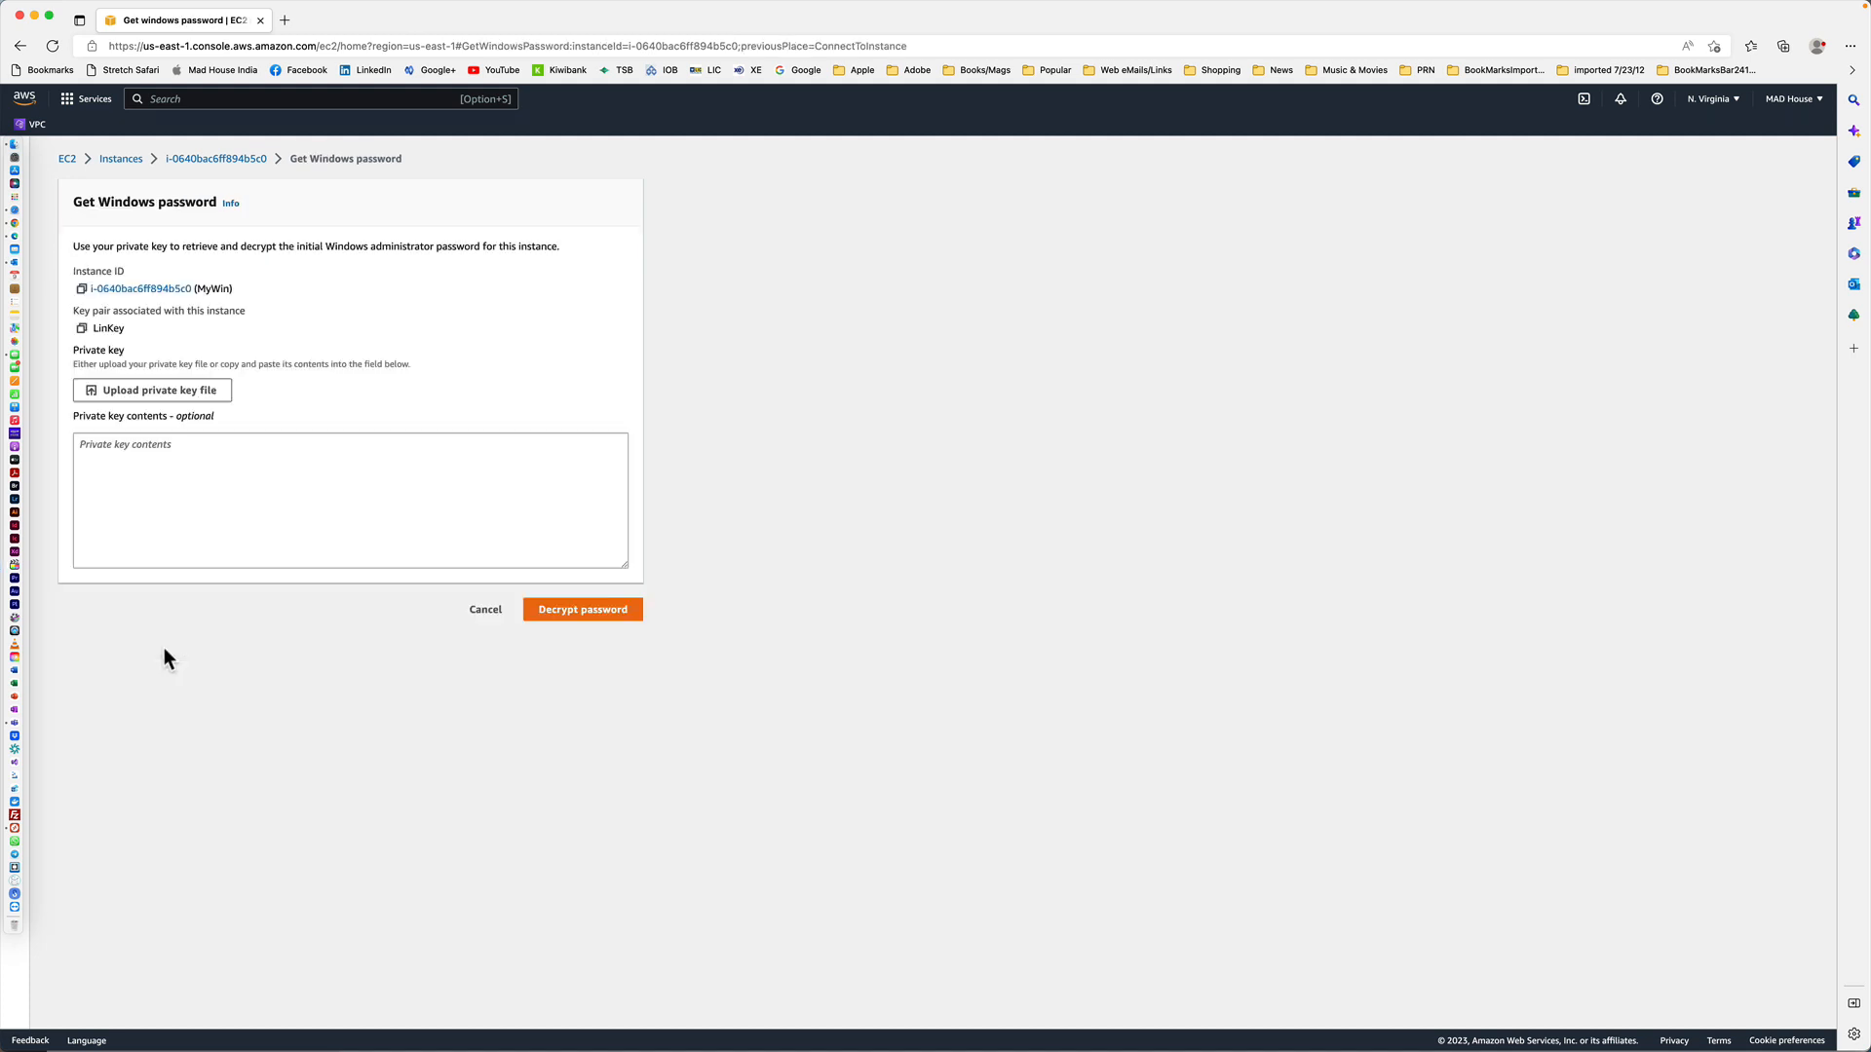
Upload the private key file LinKey.pem, decrypt the Windows administrator password and copy it.
left_click(126, 395)
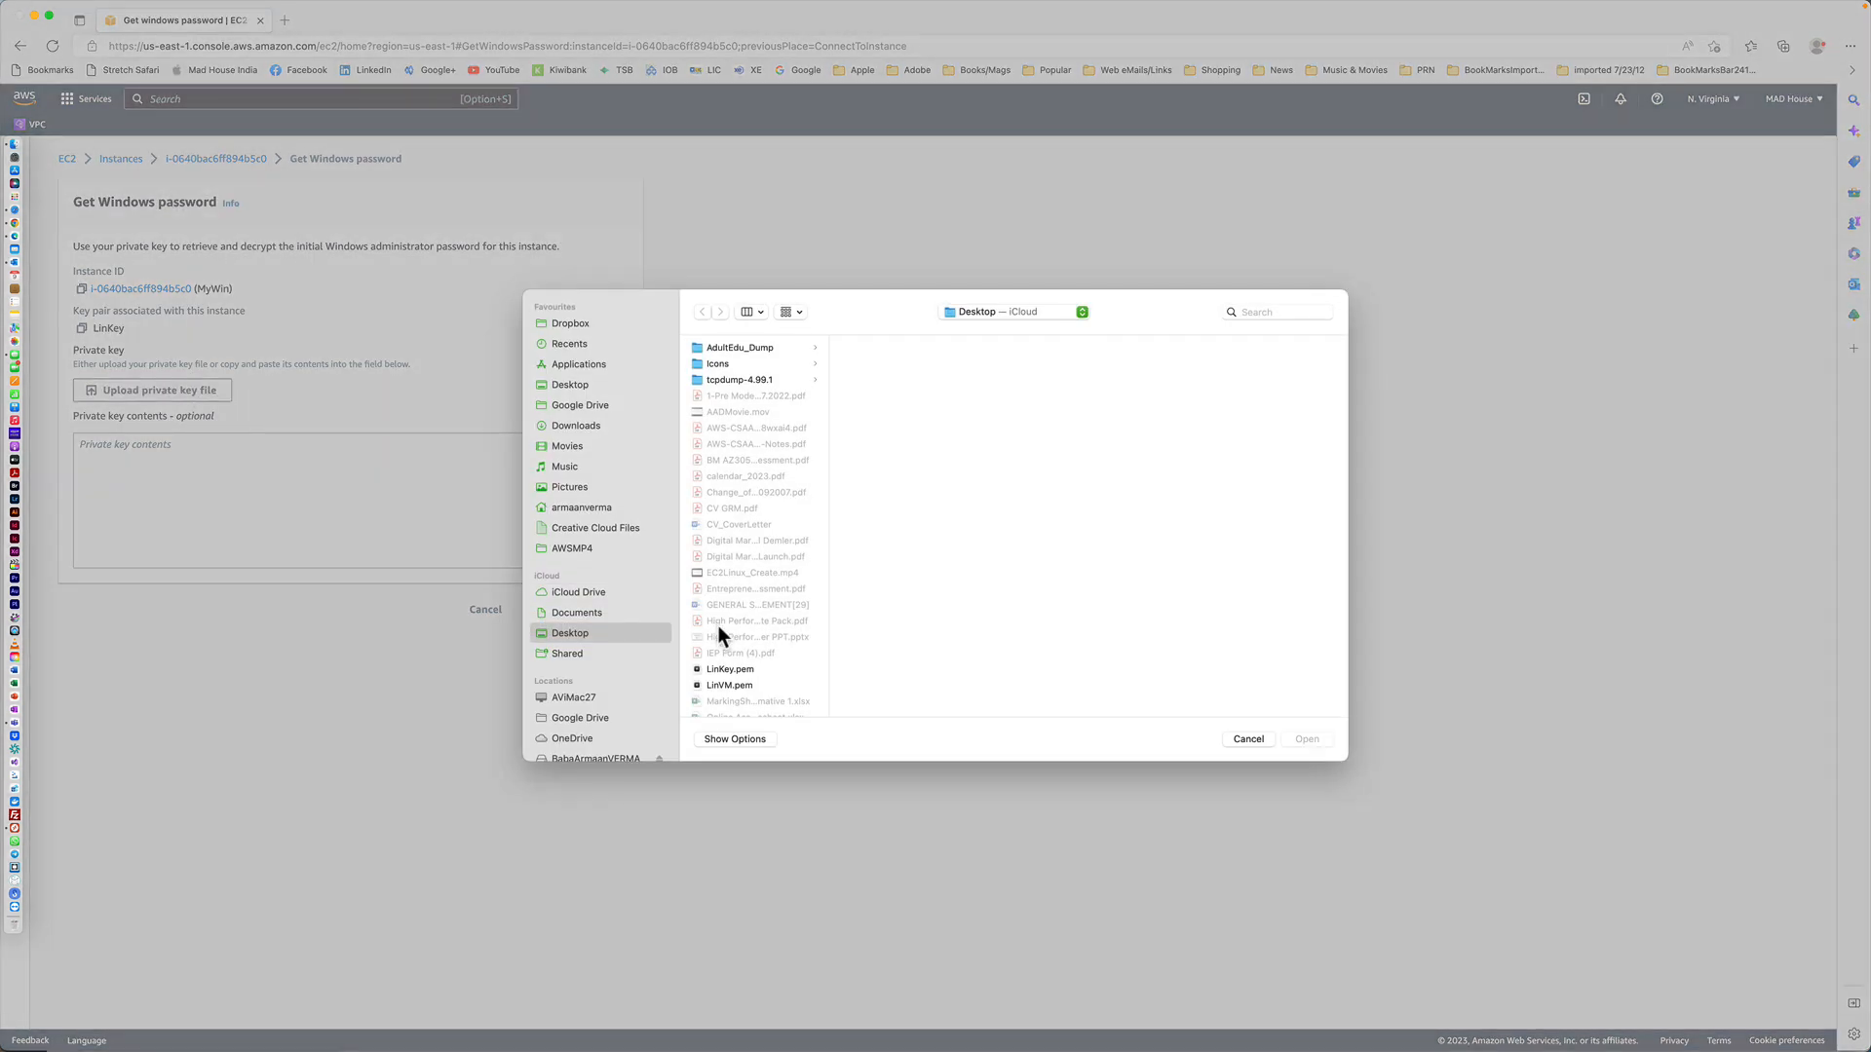
left_click(739, 669)
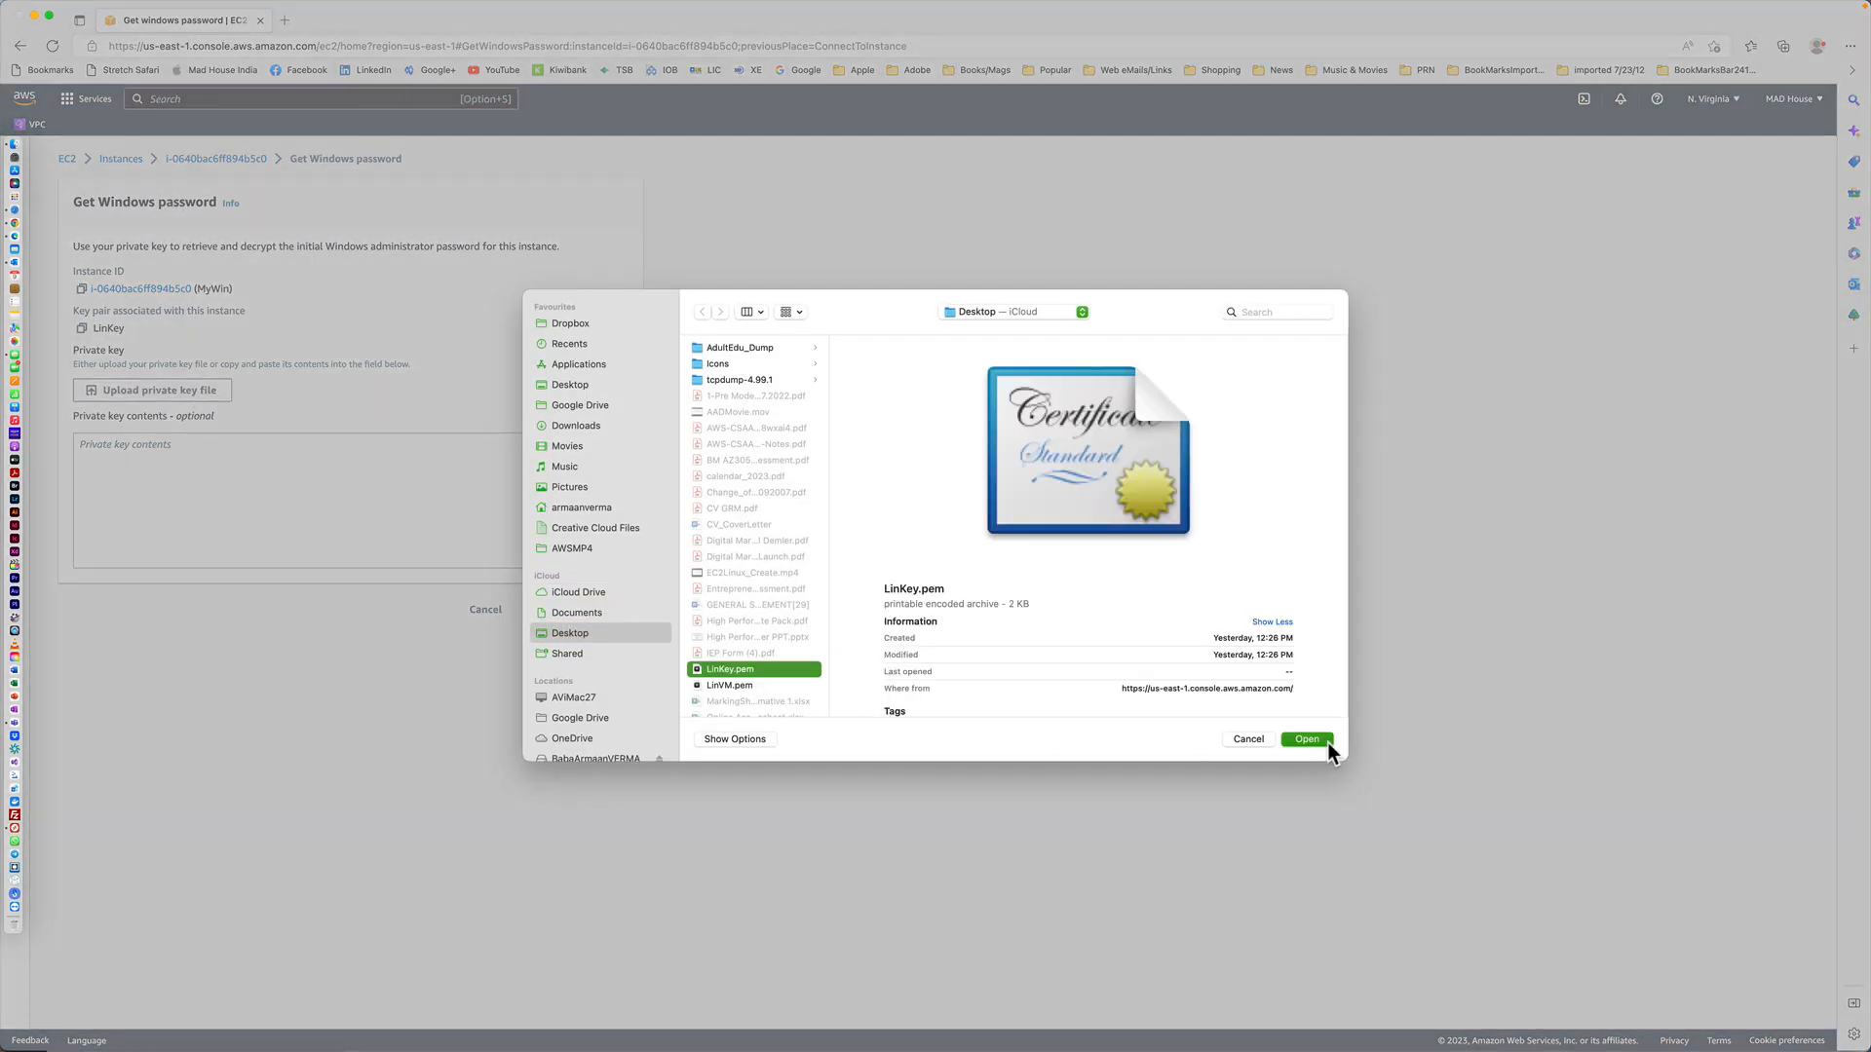
left_click(1311, 740)
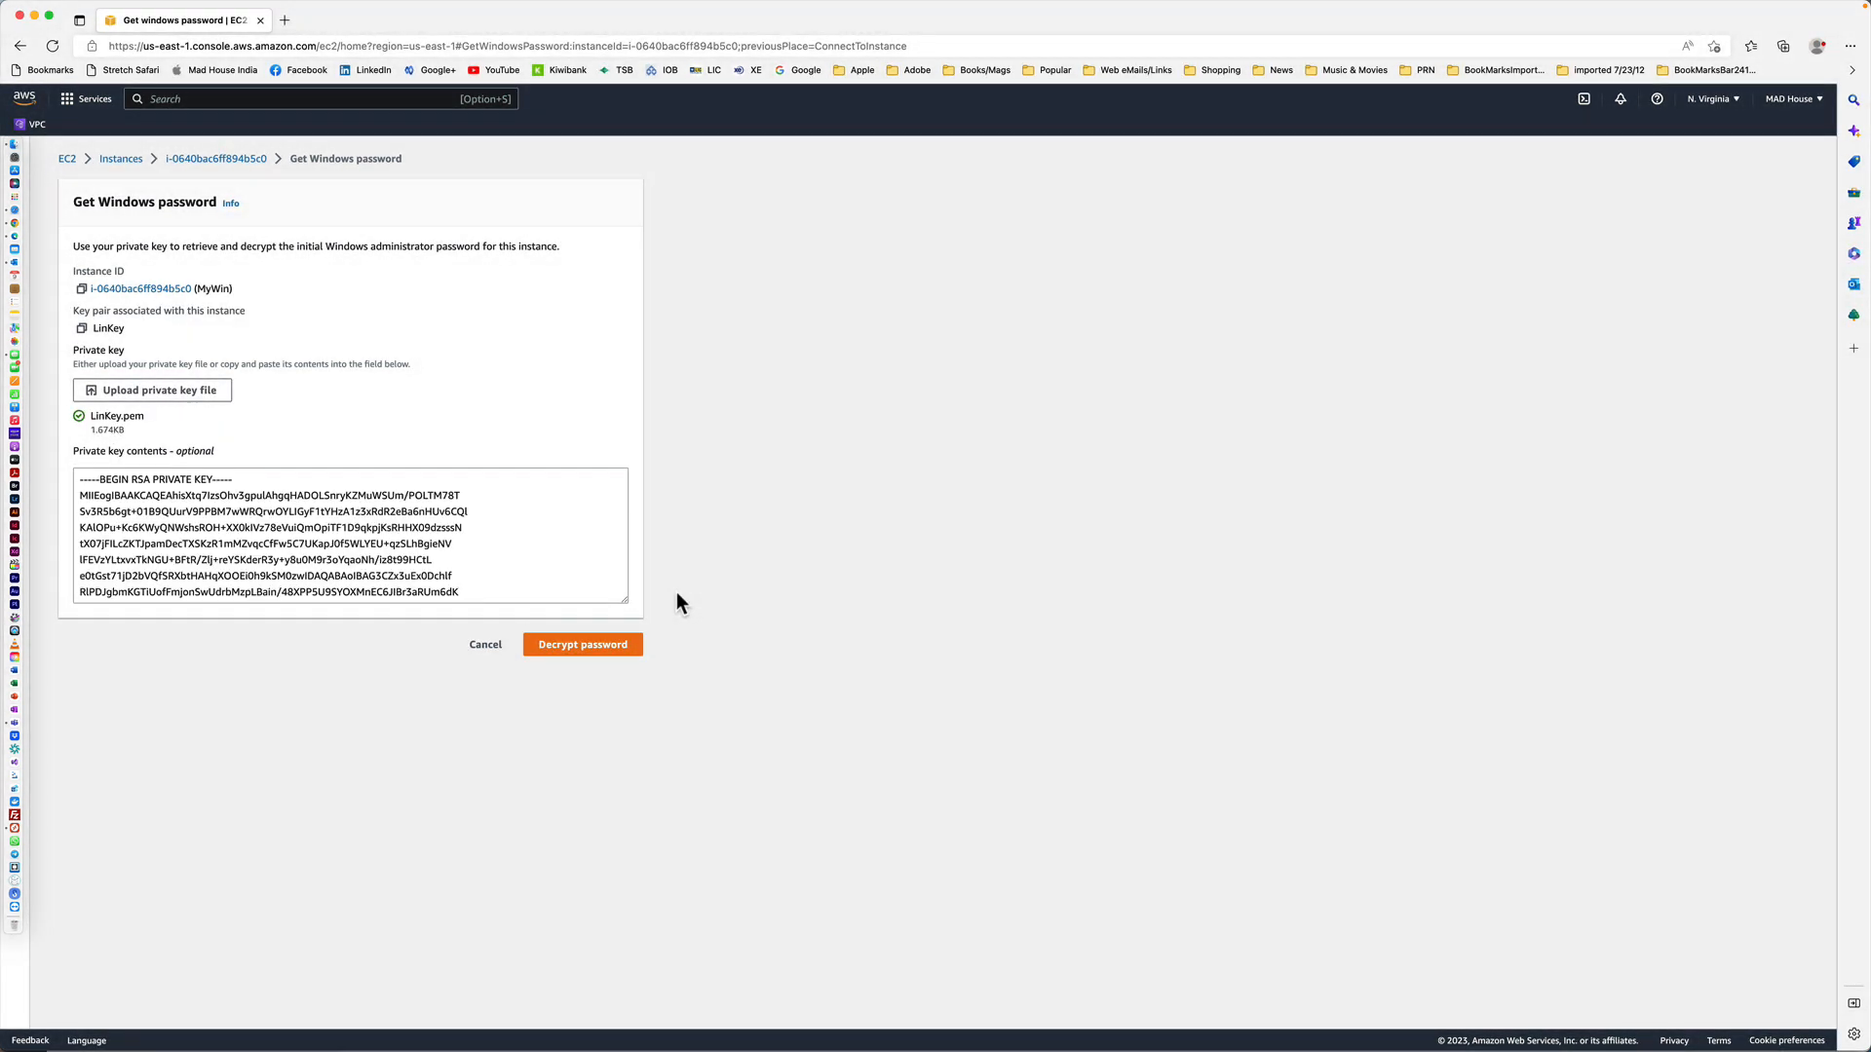
left_click(581, 646)
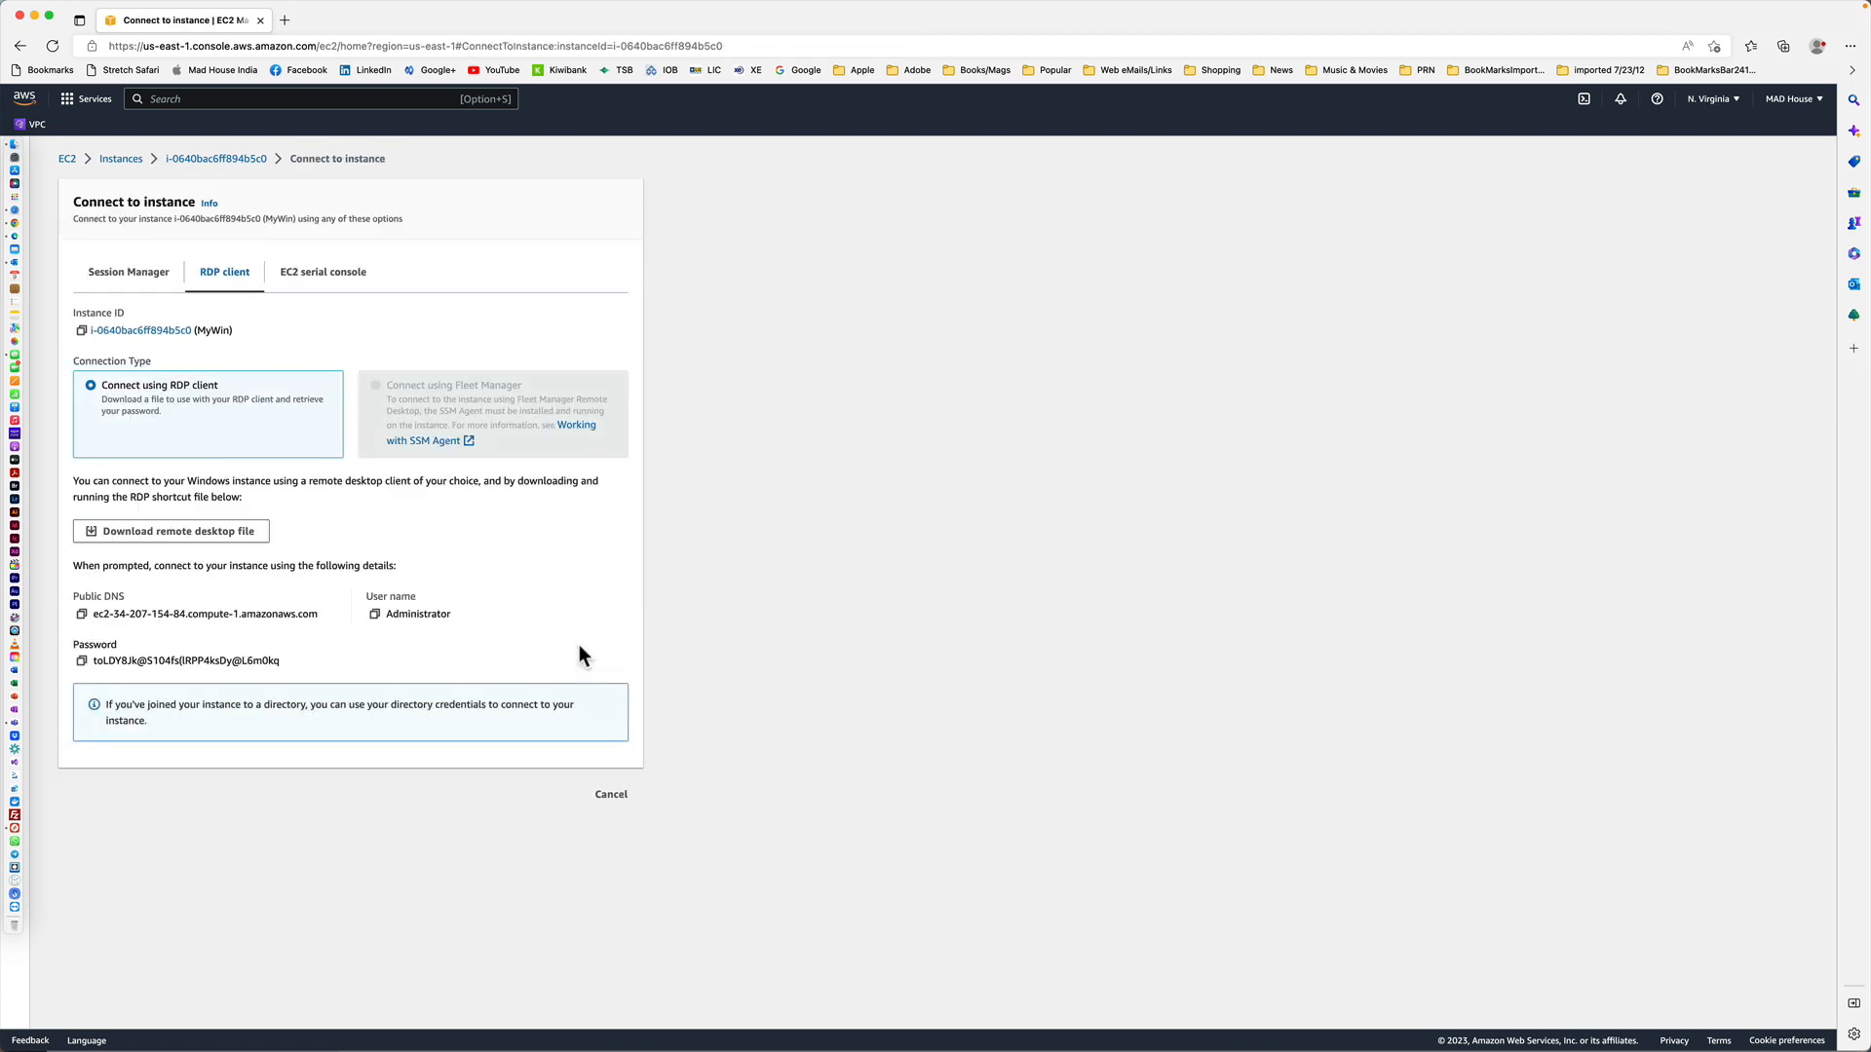
left_click(83, 660)
Switch to Microsoft Remote Desktop, paste the account password with its characters shown, and continue through to the remote desktop session.
key("super+Tab")
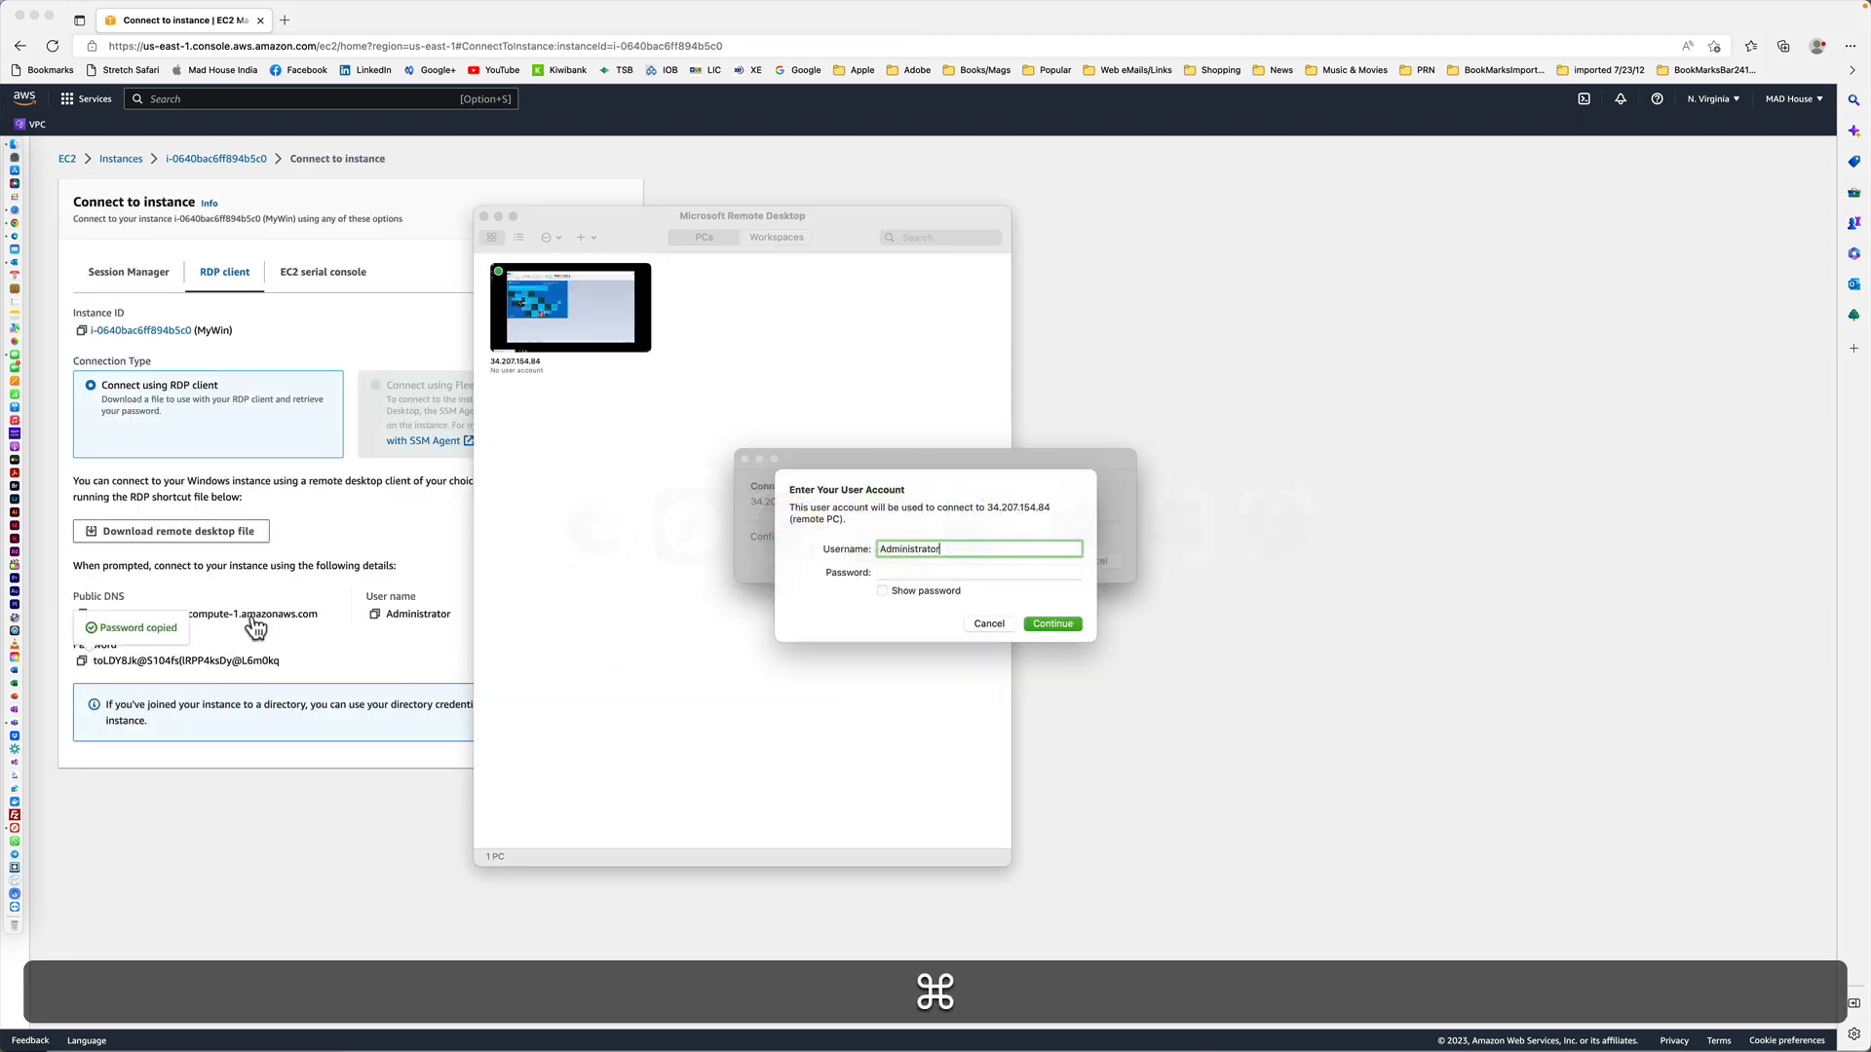
key("Tab")
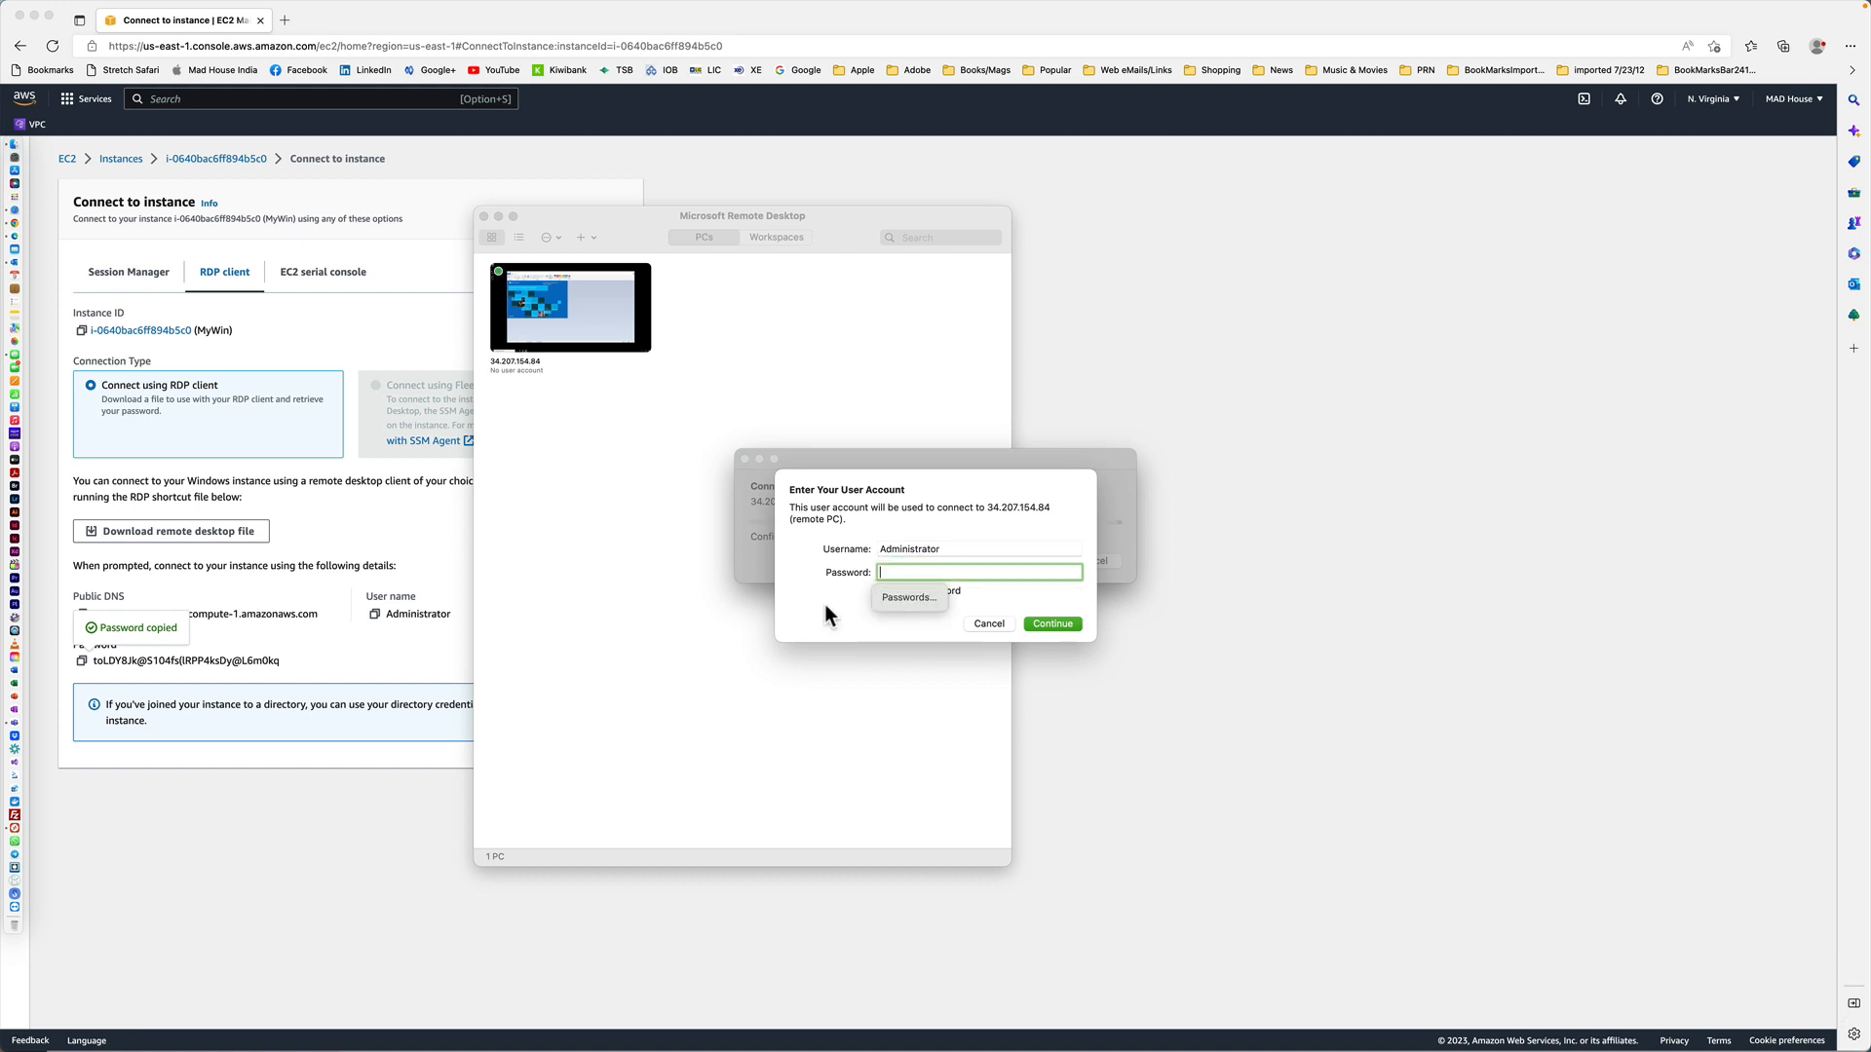
key("super+v")
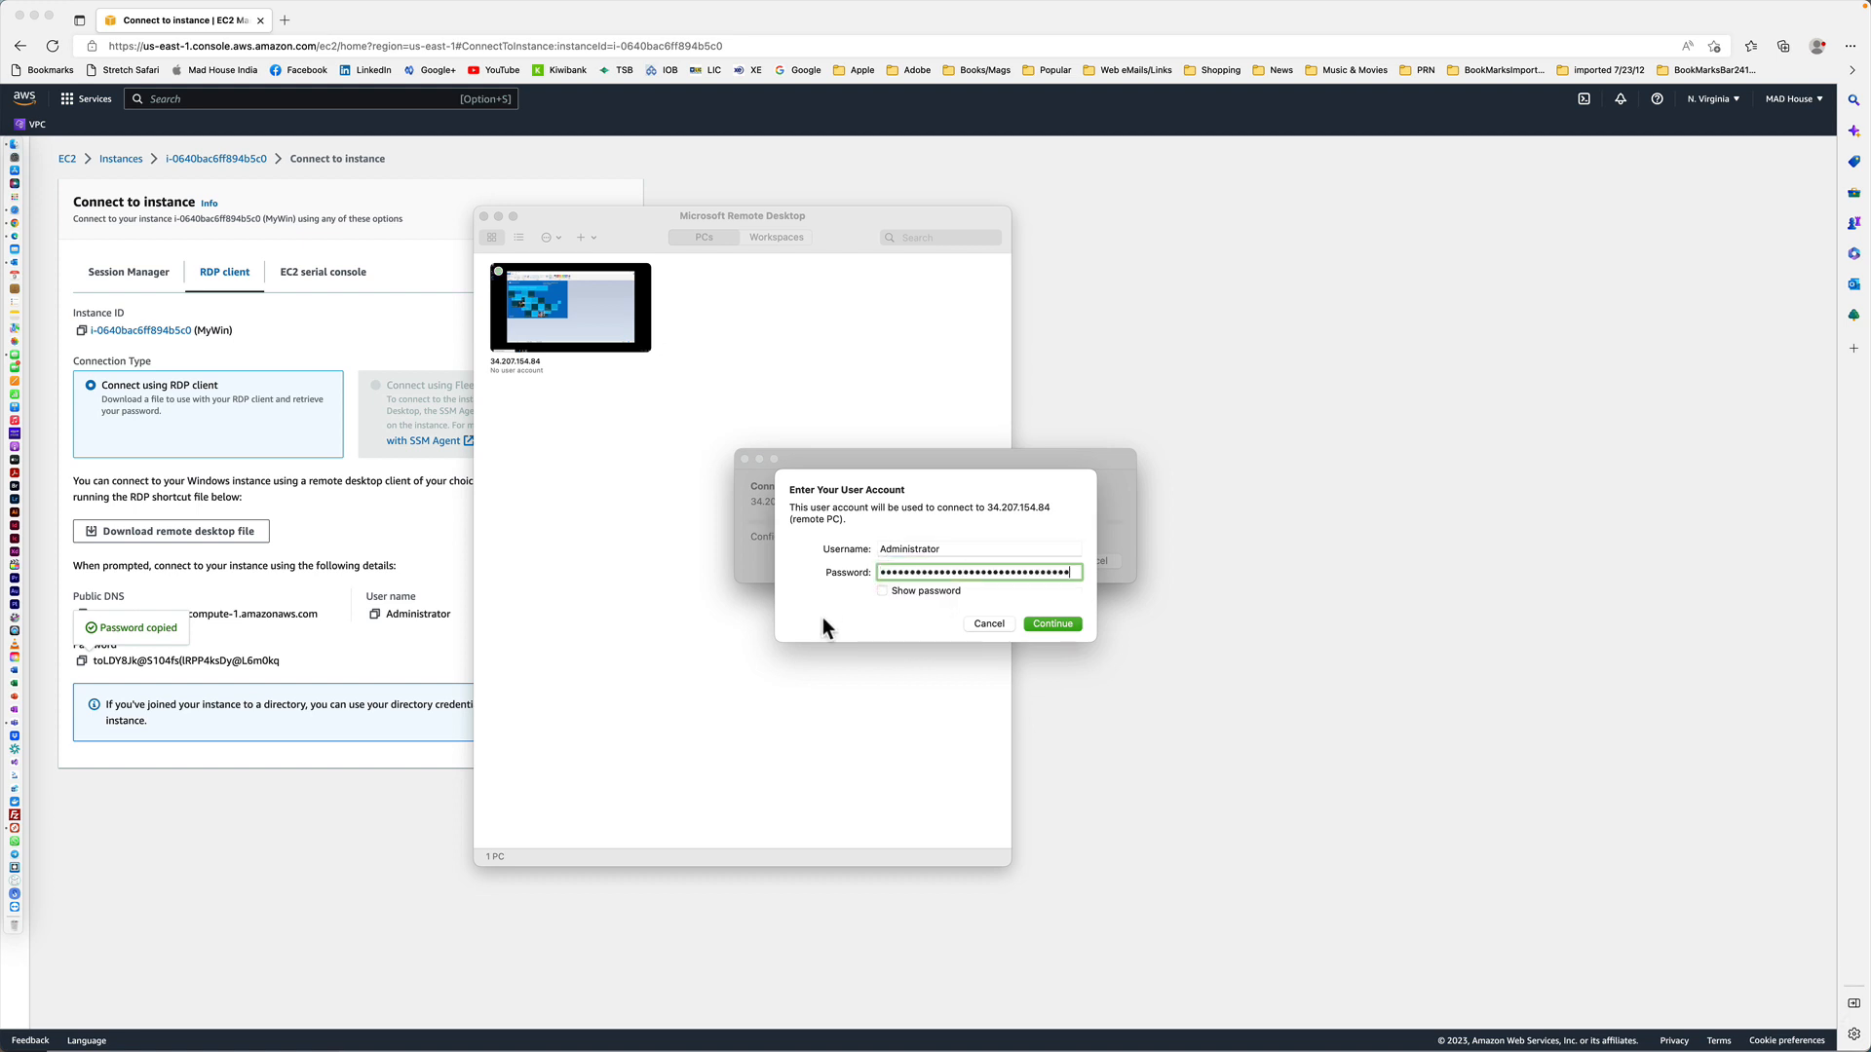
left_click(882, 590)
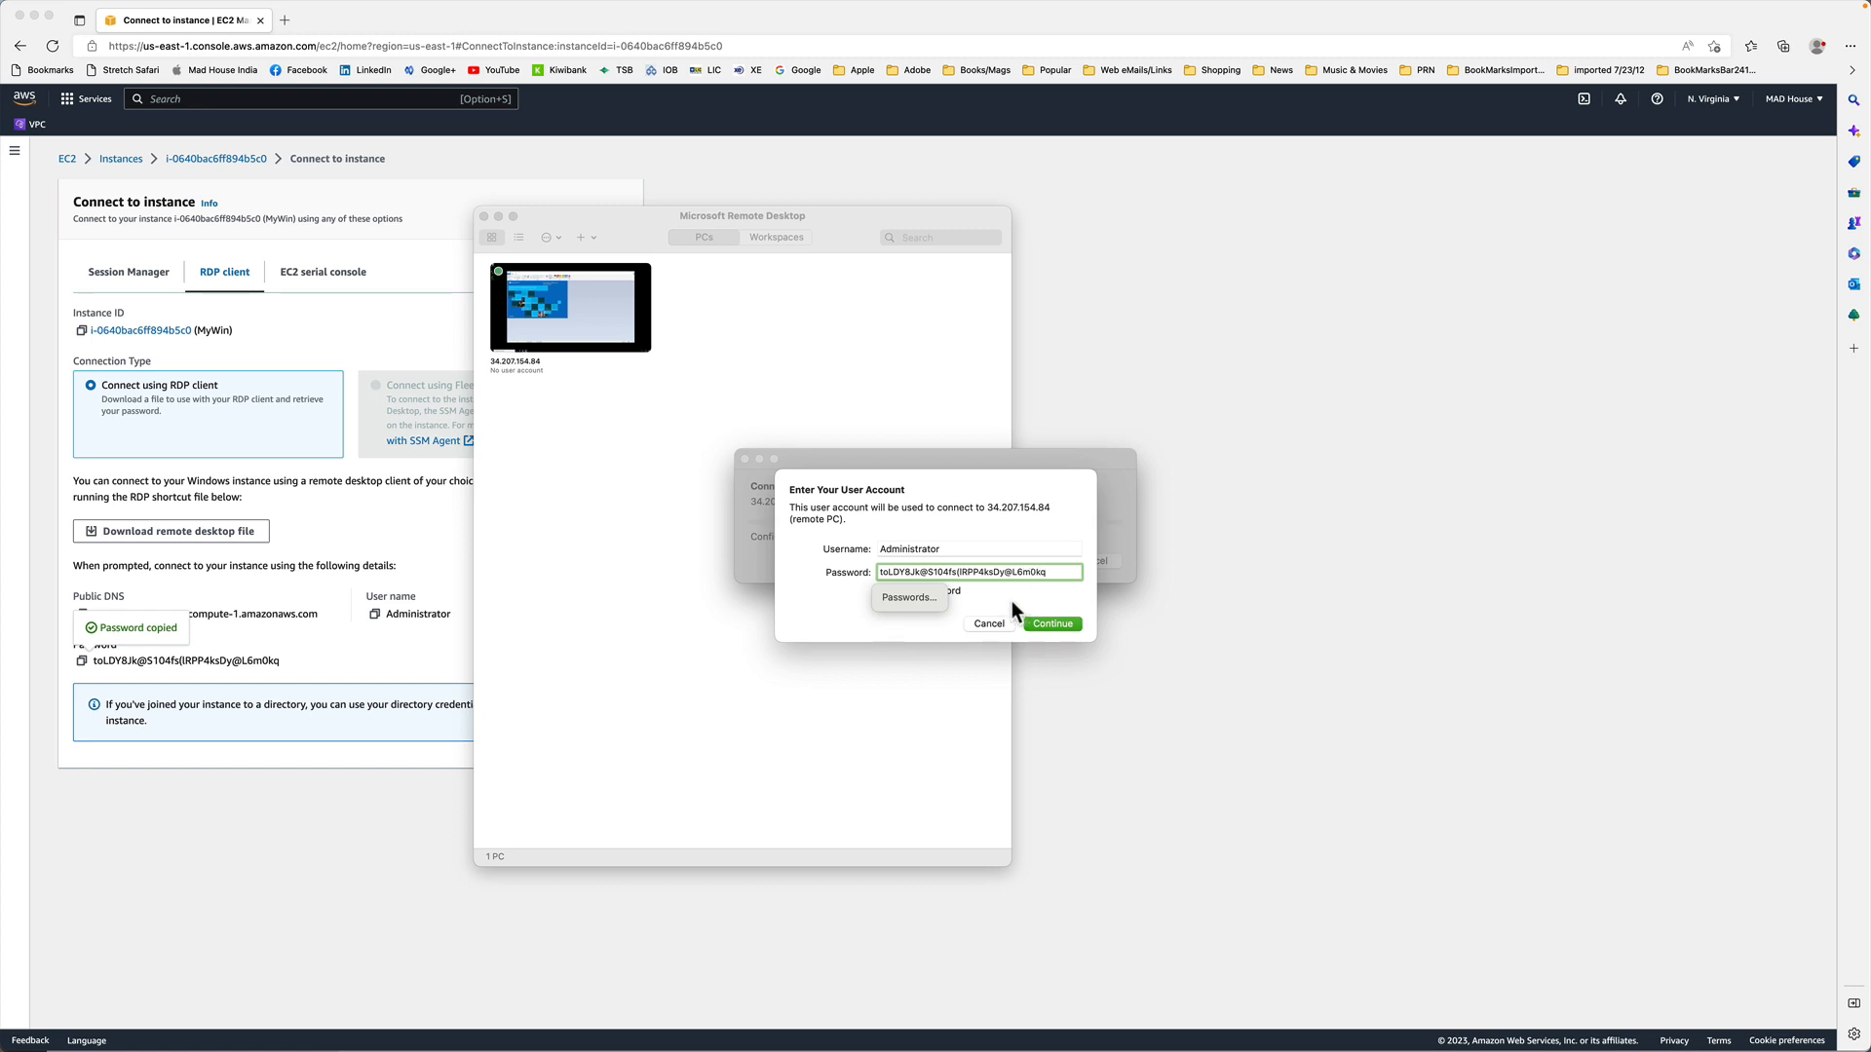
left_click(1073, 623)
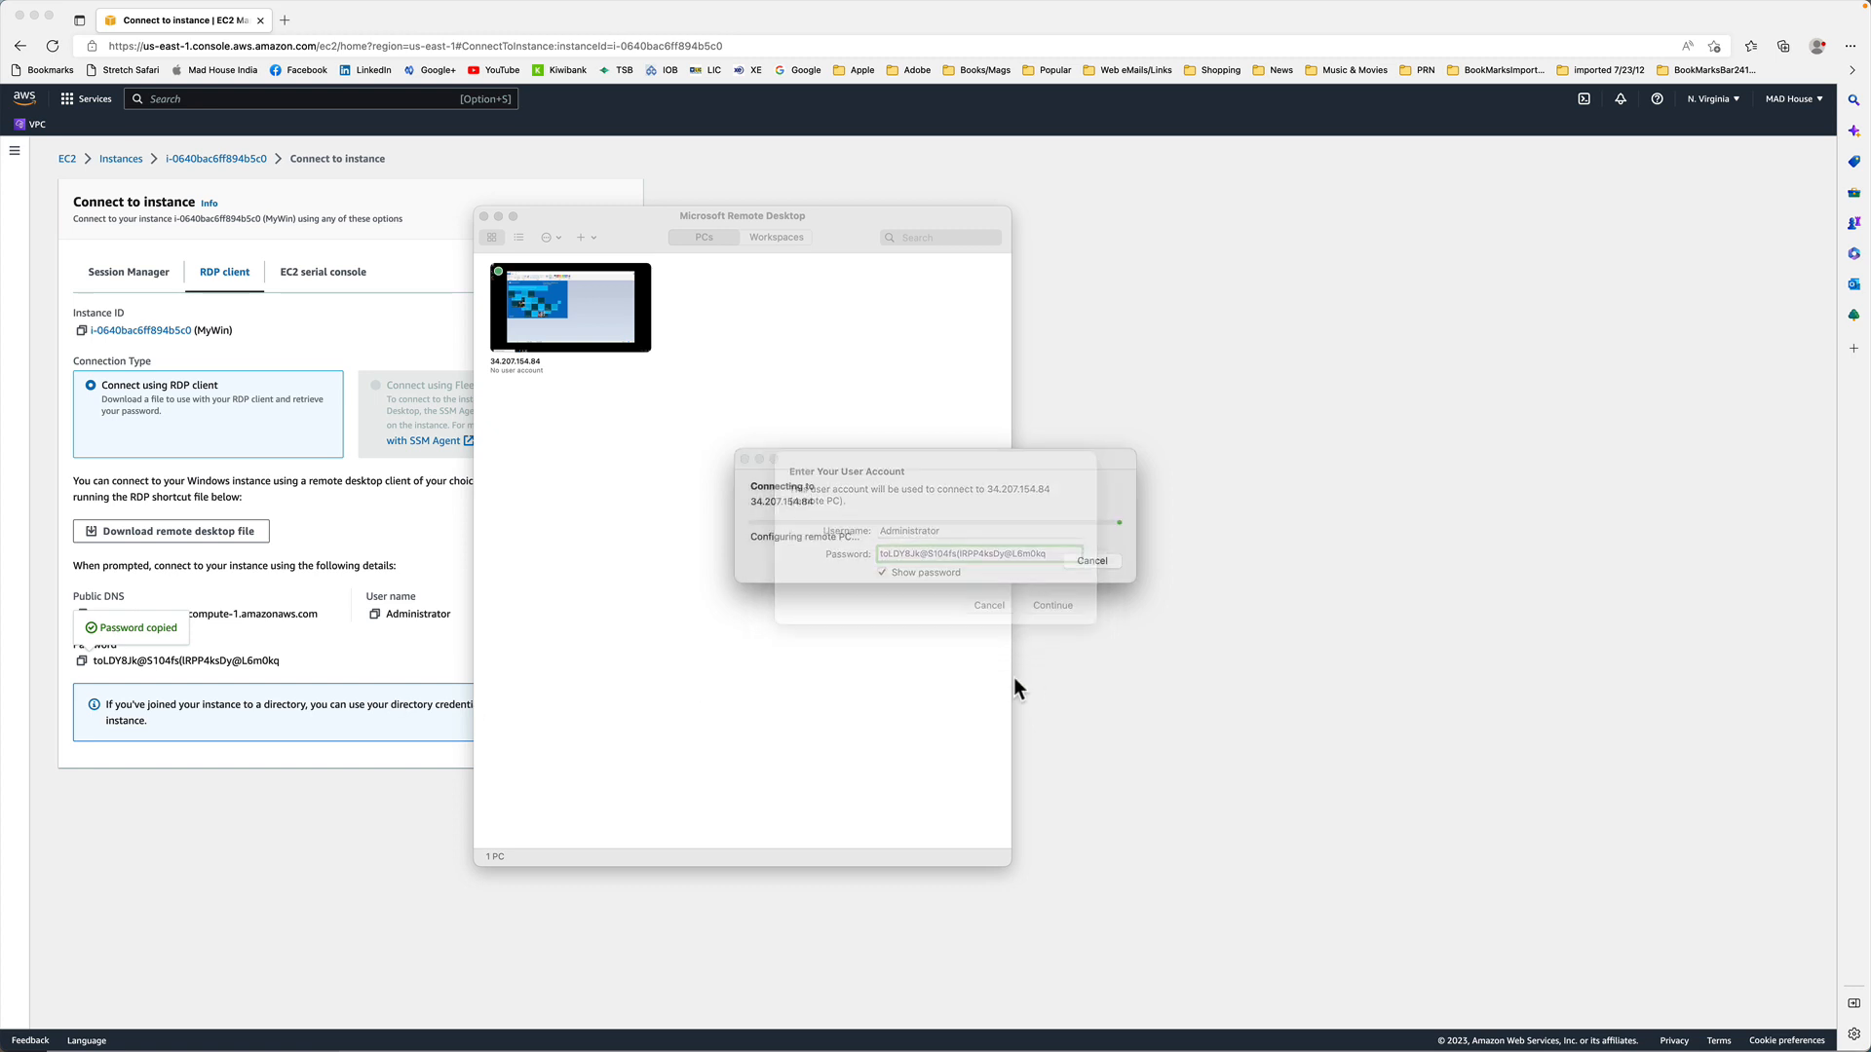
left_click(1105, 574)
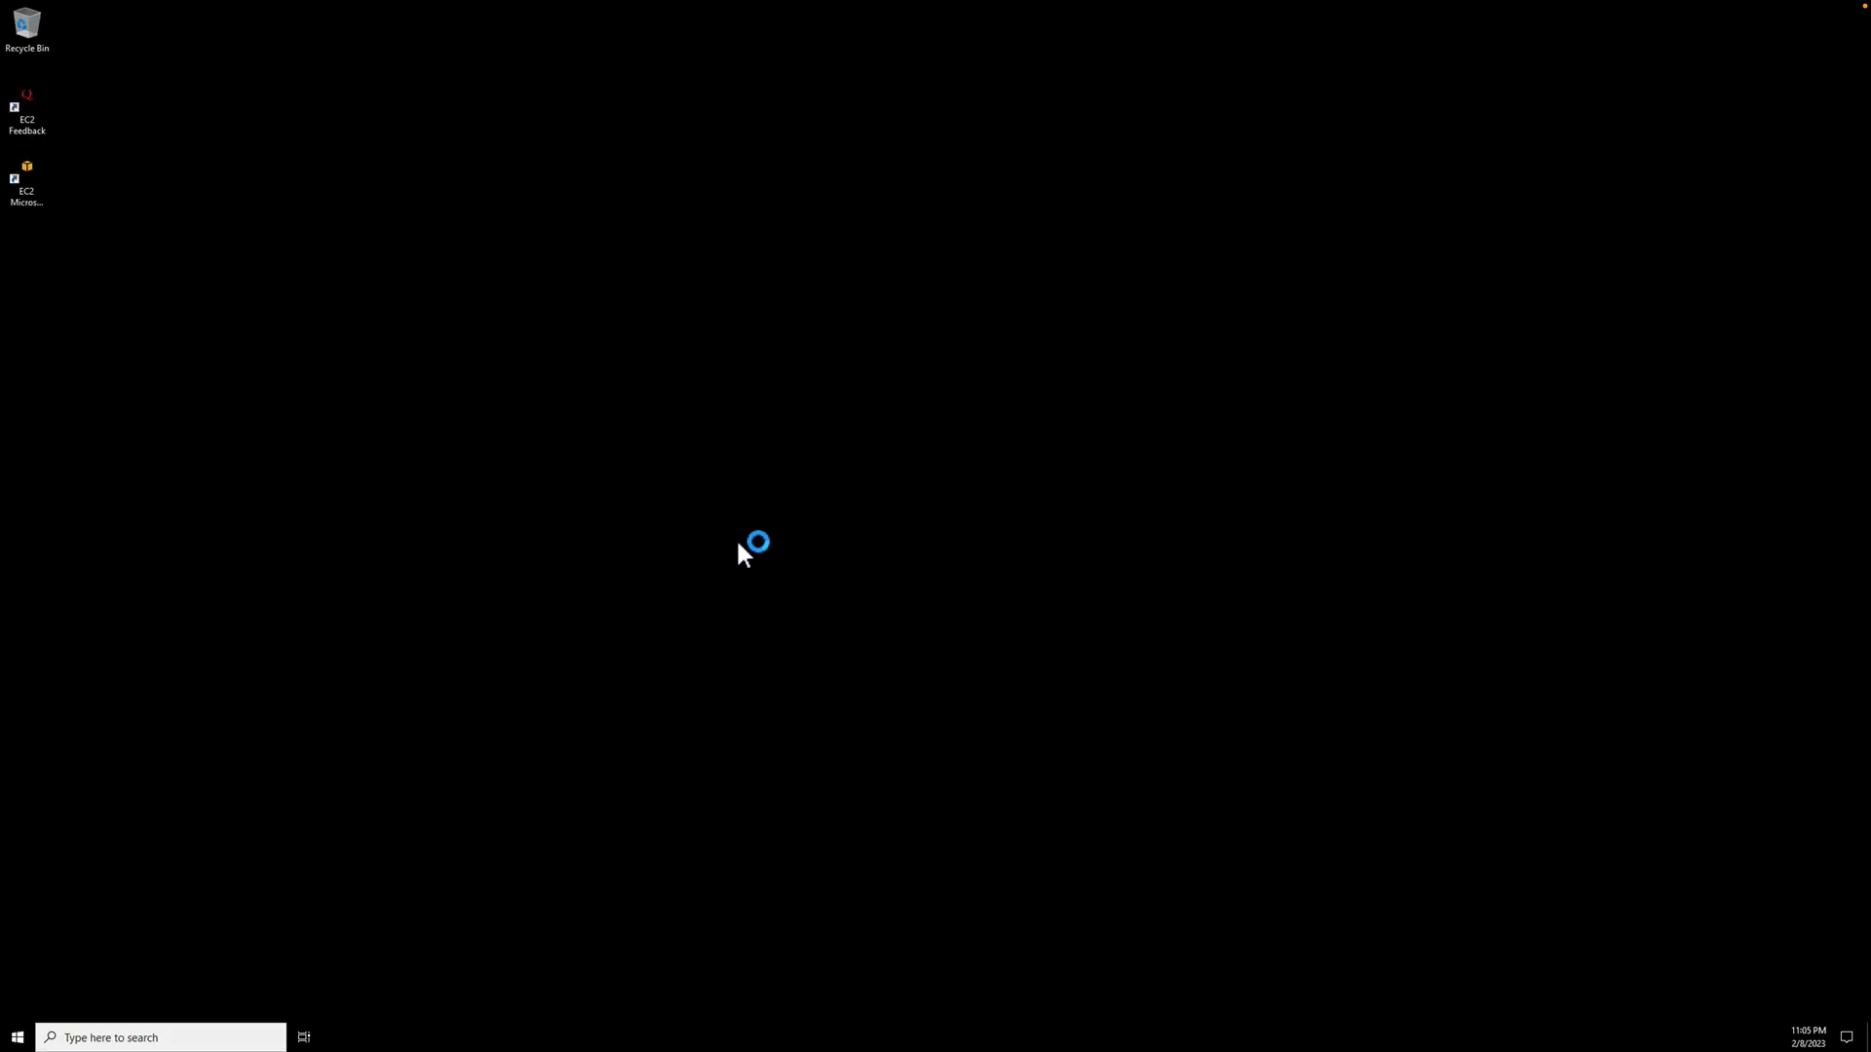
Switch back to the EC2 console in the browser, return to the instances list and view the MyWin instance's details.
key("super+Tab")
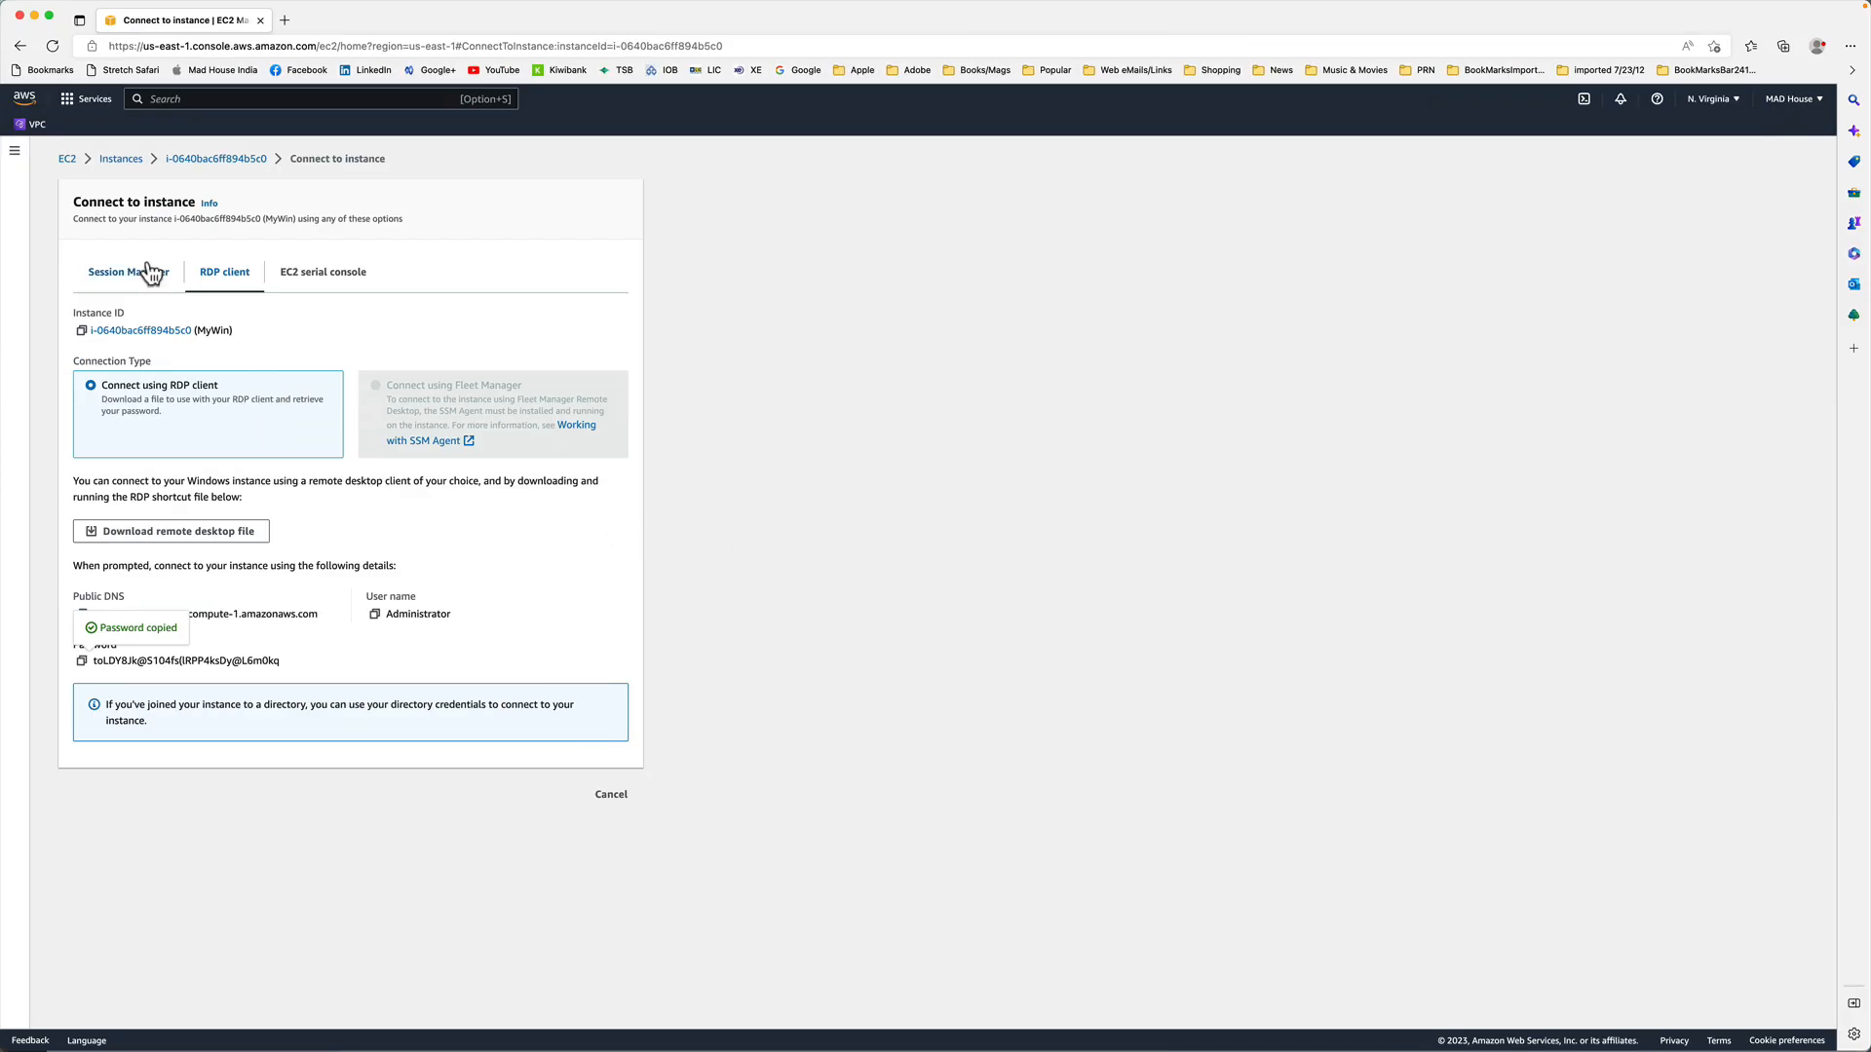
left_click(118, 160)
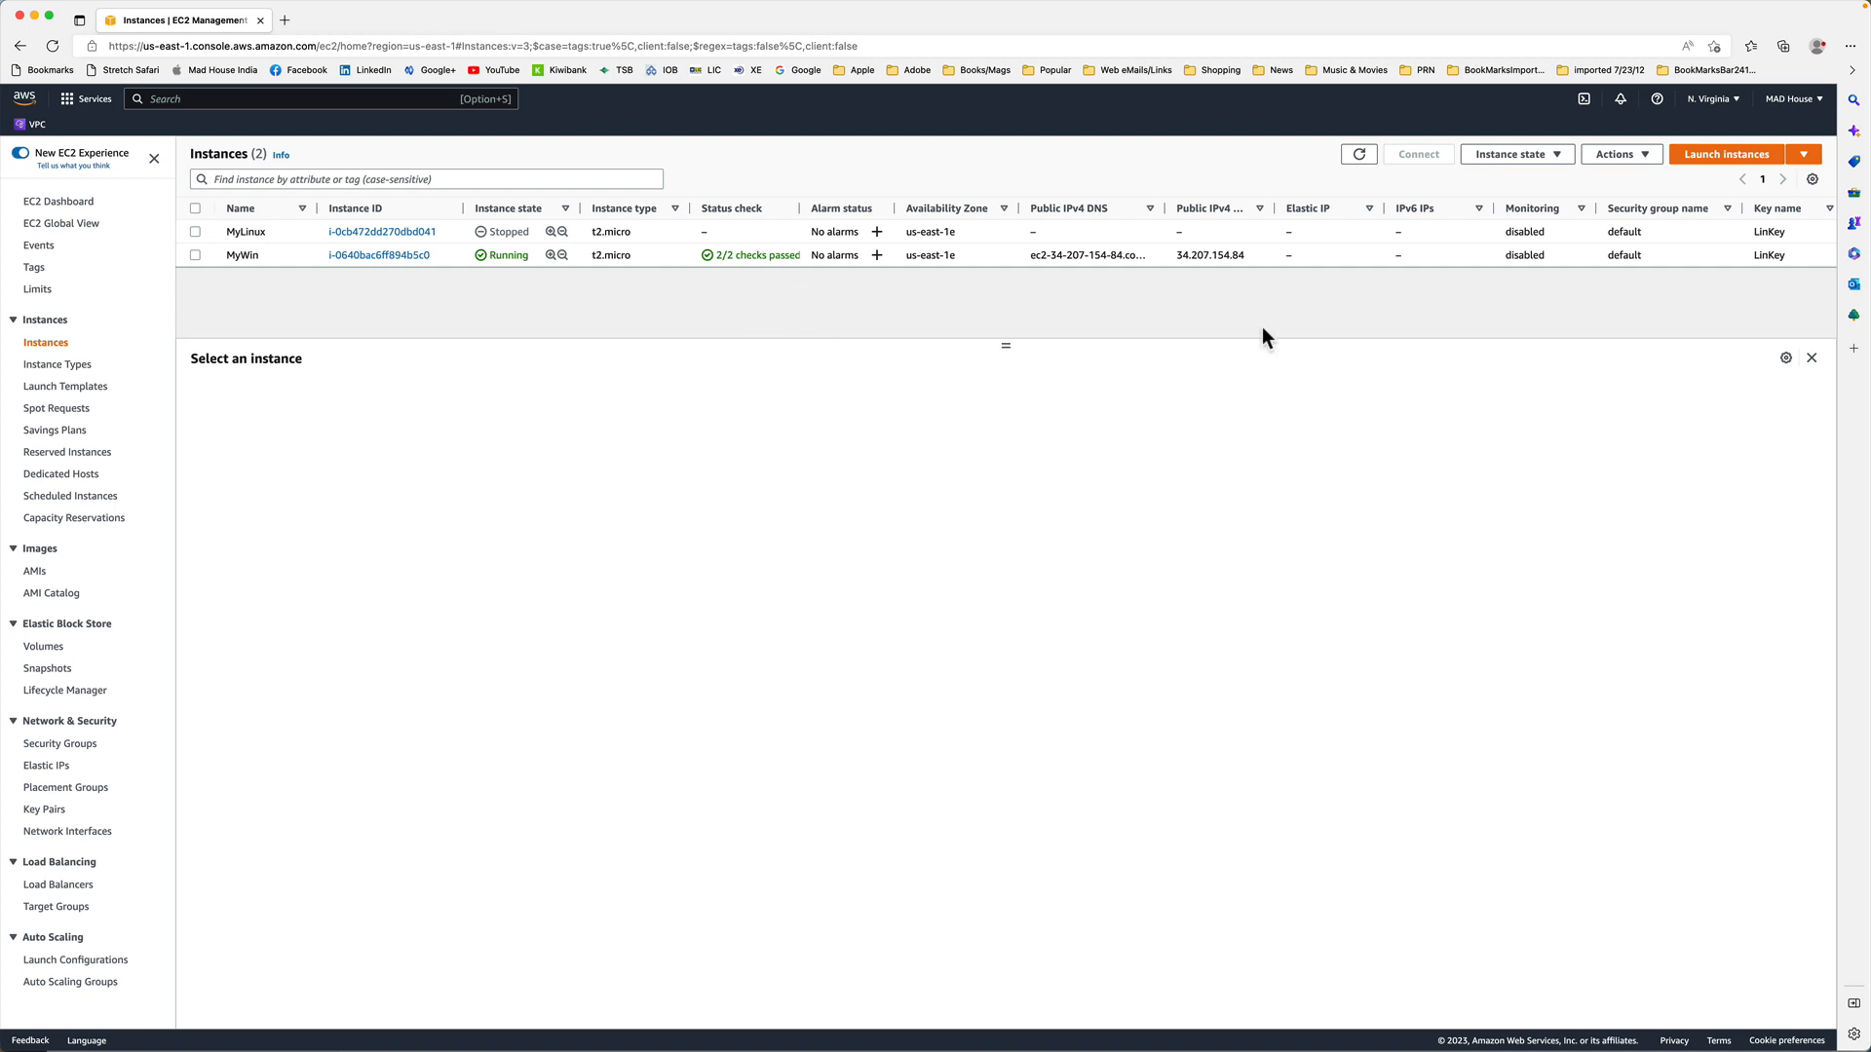
left_click(196, 254)
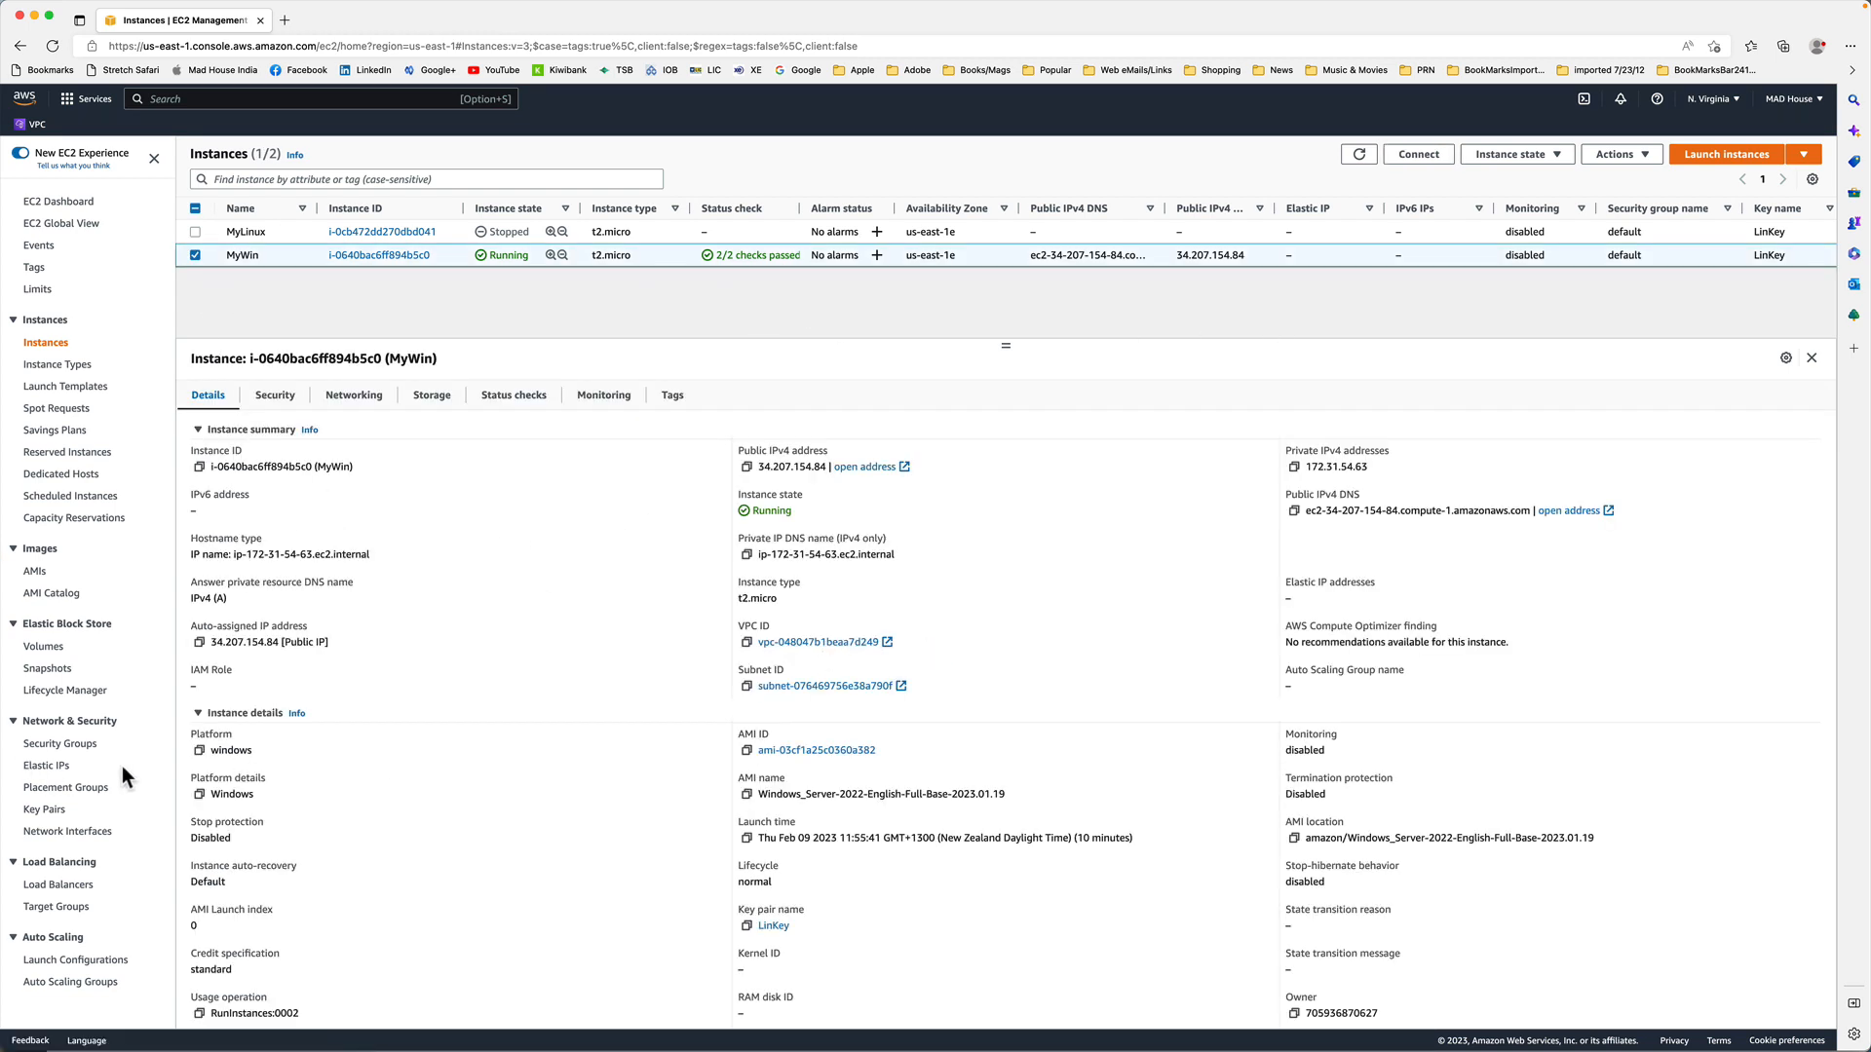
Open the EBS volumes list and refresh it to check the state of NewVolume.
left_click(44, 647)
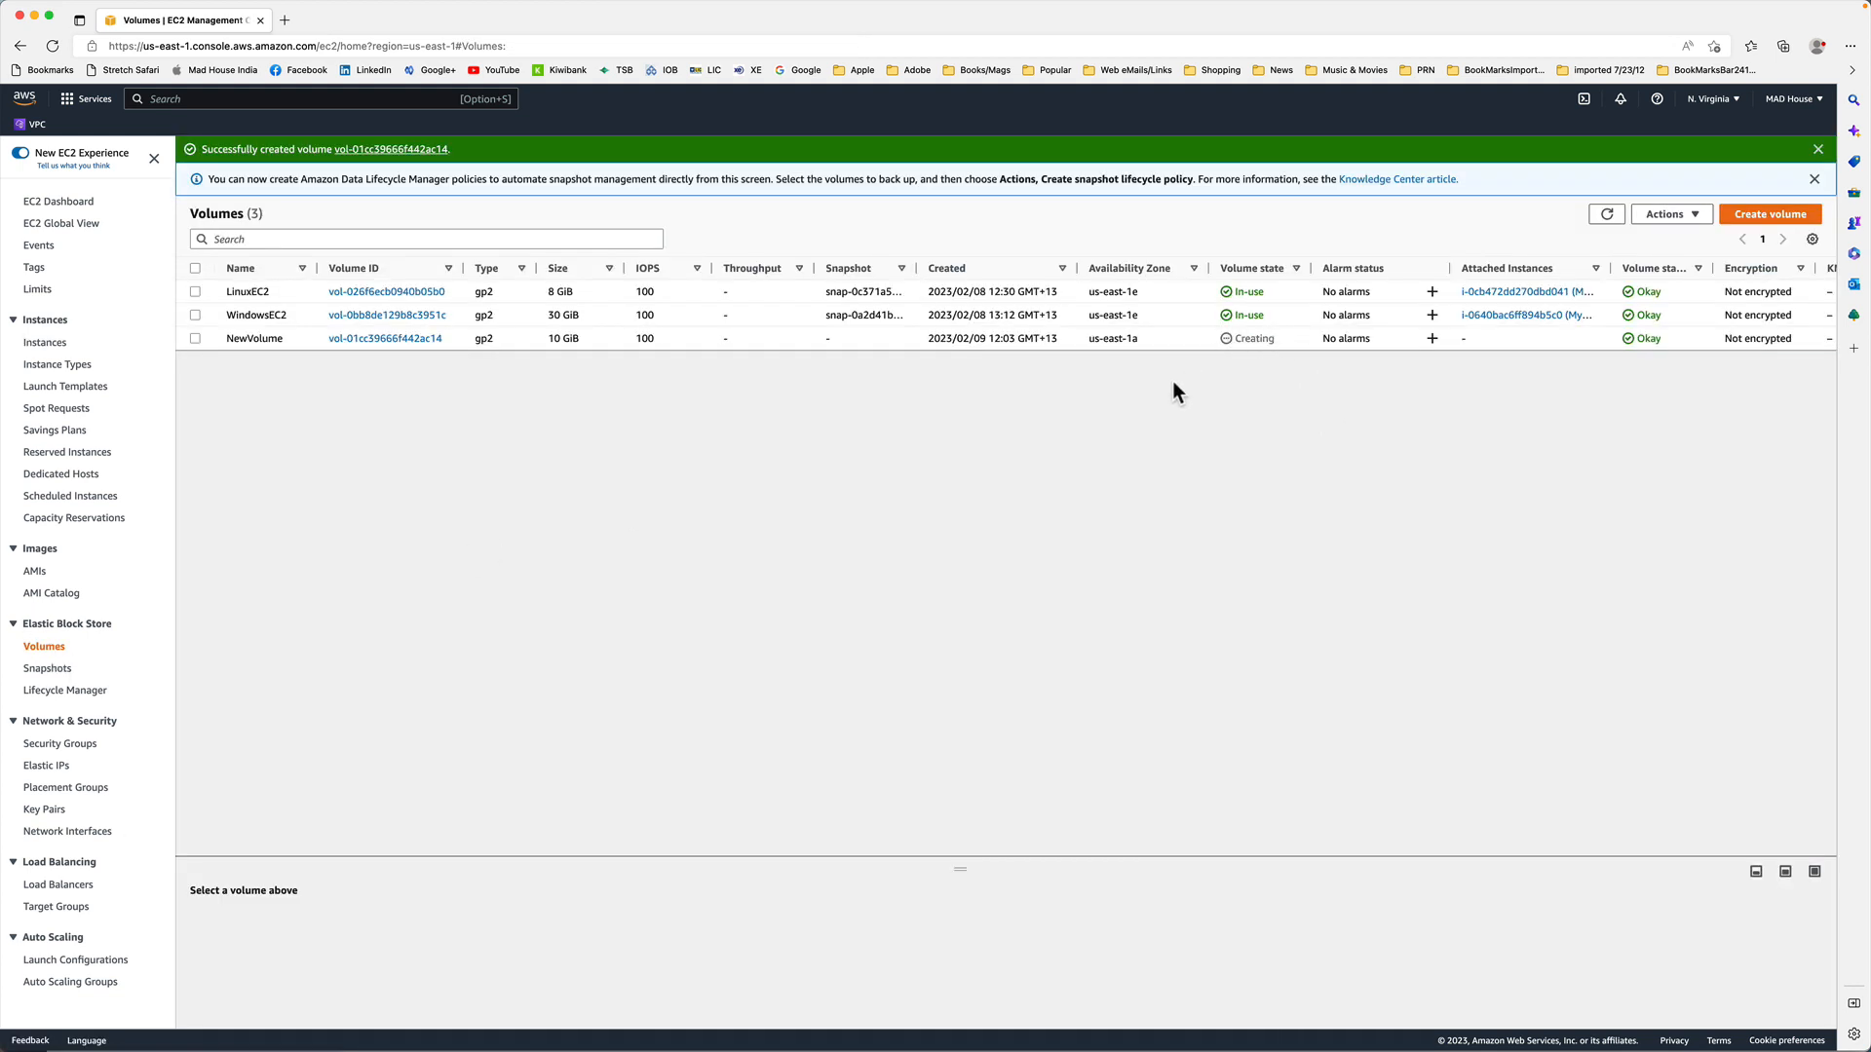
left_click(1607, 218)
left_click(1687, 216)
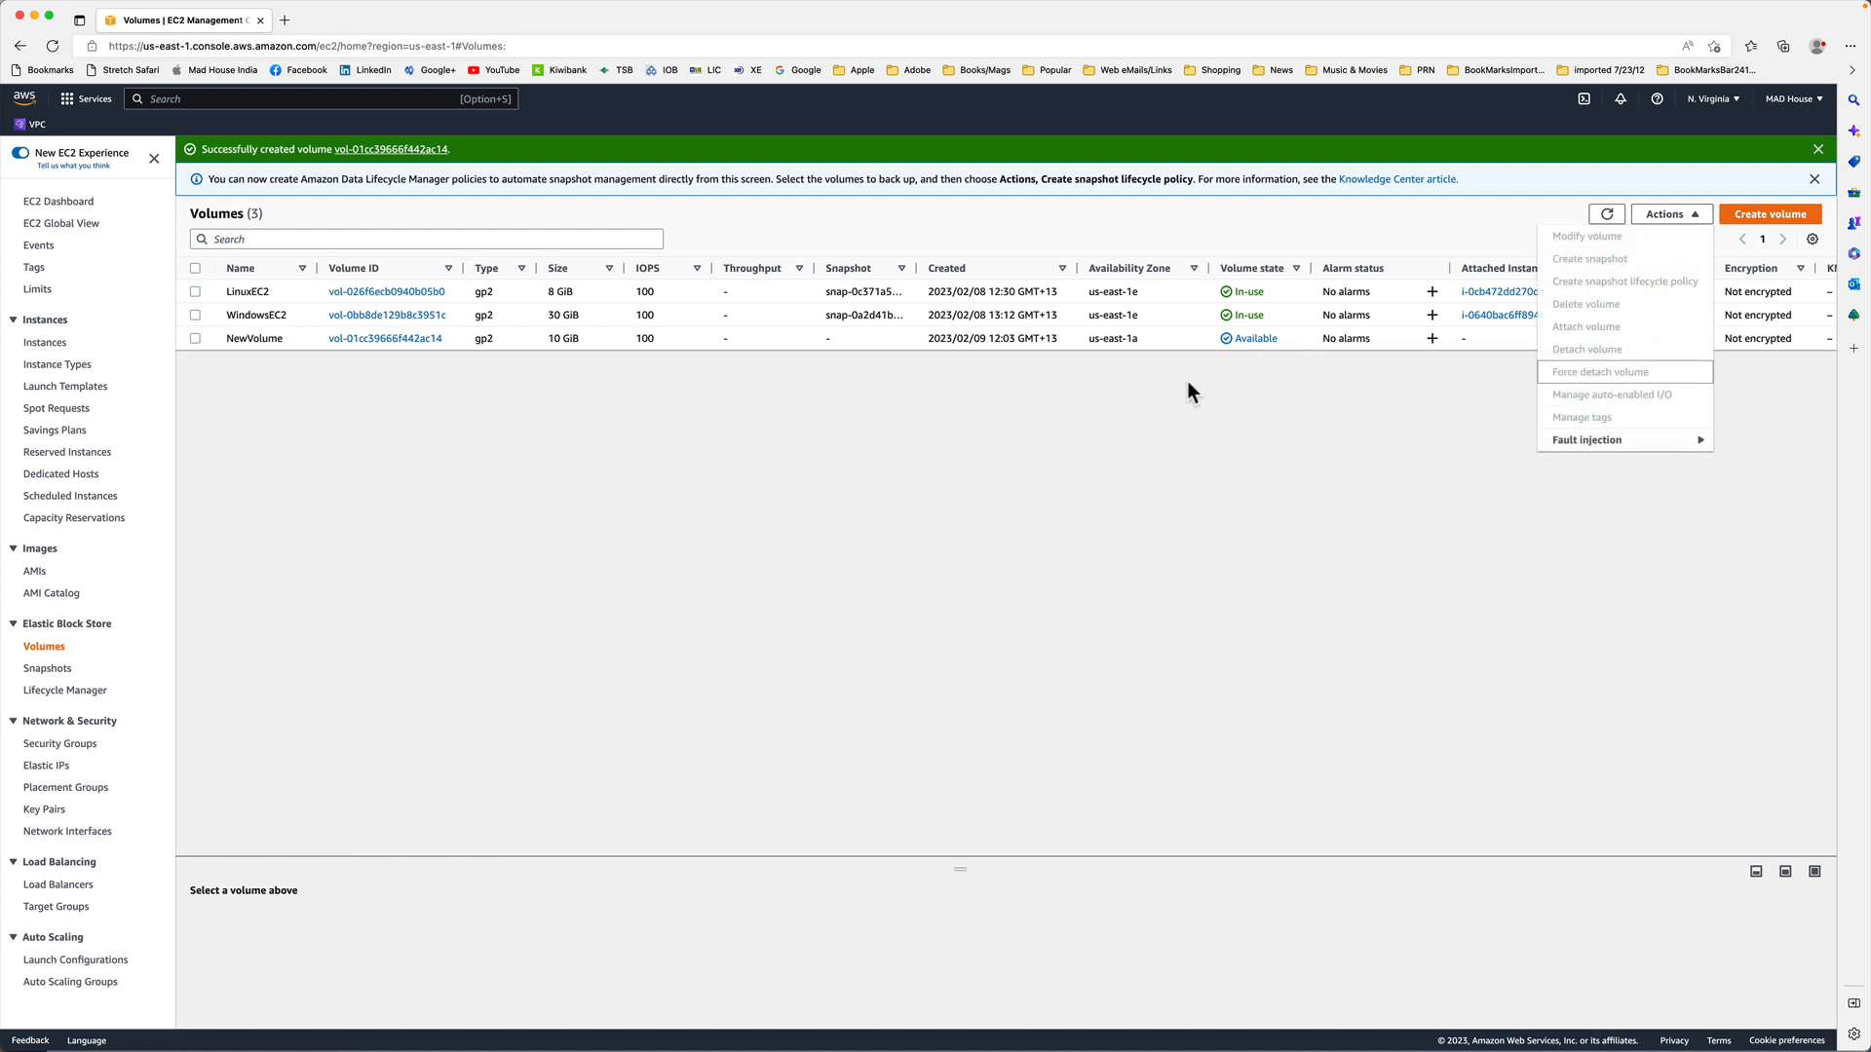
left_click(777, 448)
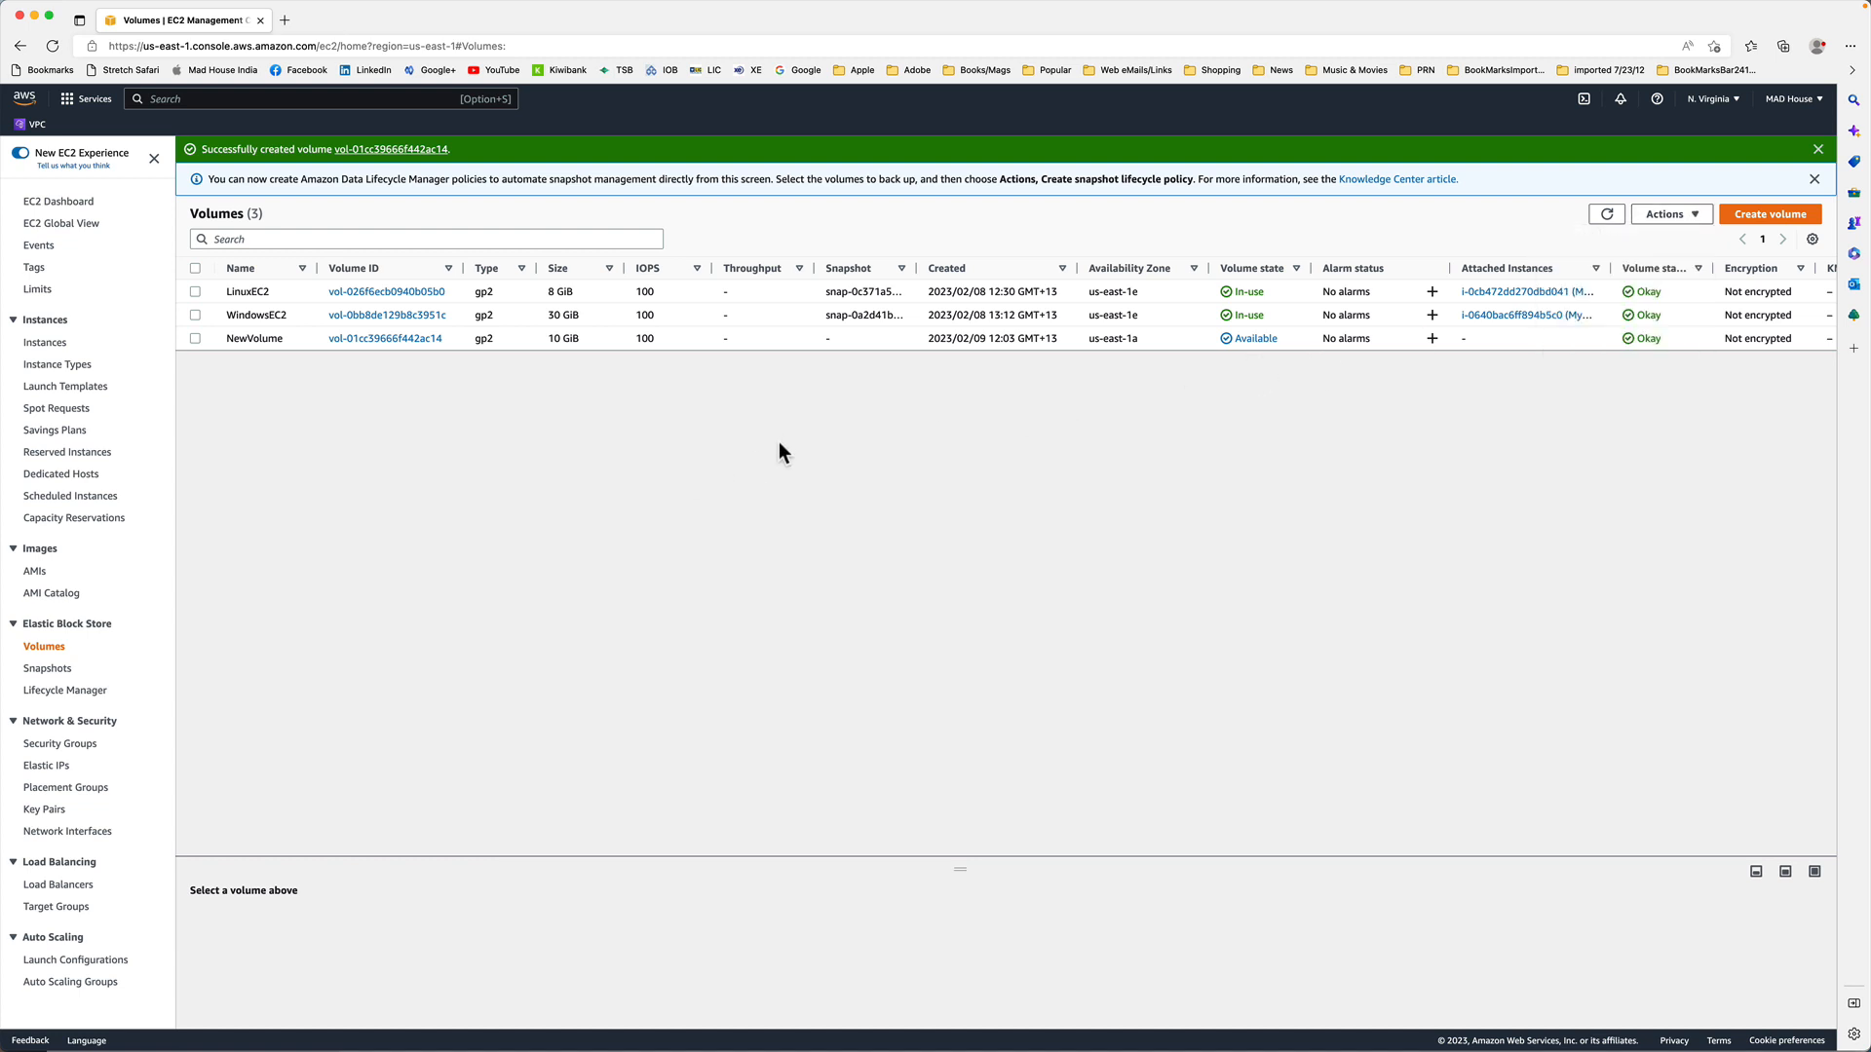
Try to attach NewVolume to an instance, check the available instance choices, and cancel the attachment.
left_click(195, 338)
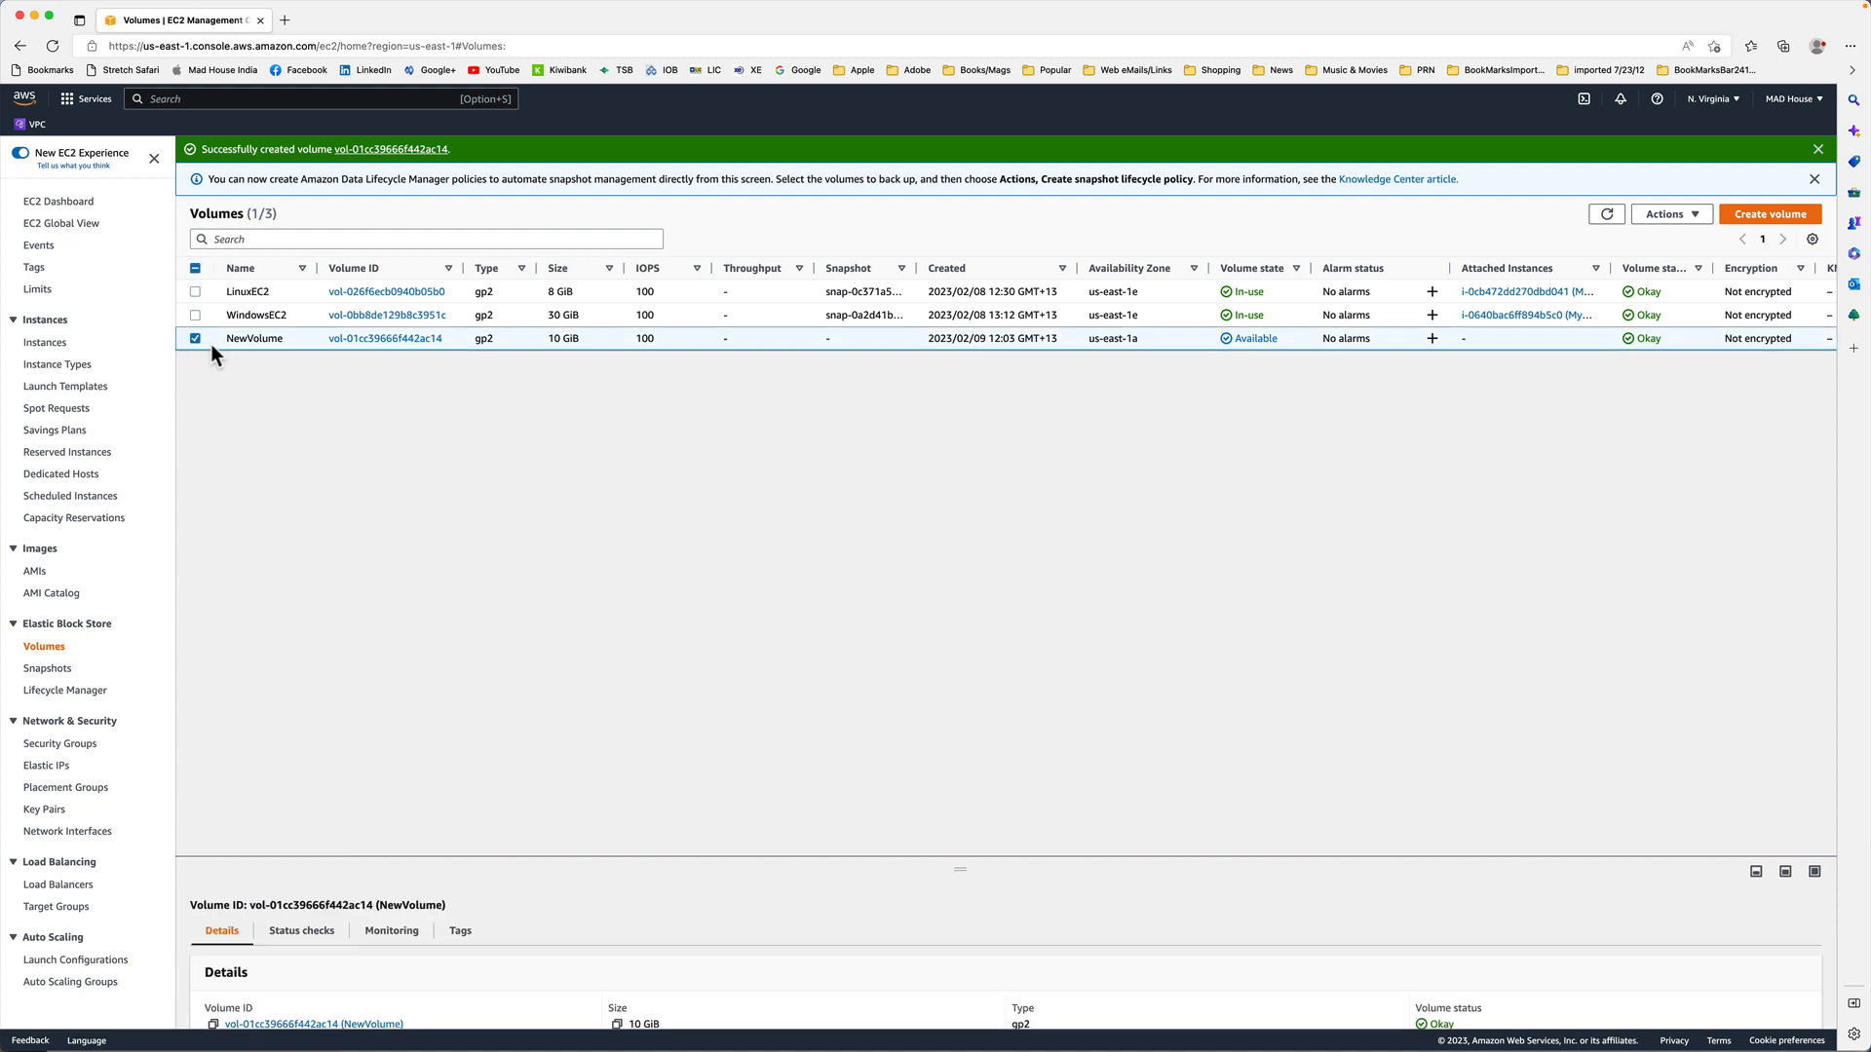
left_click(1669, 215)
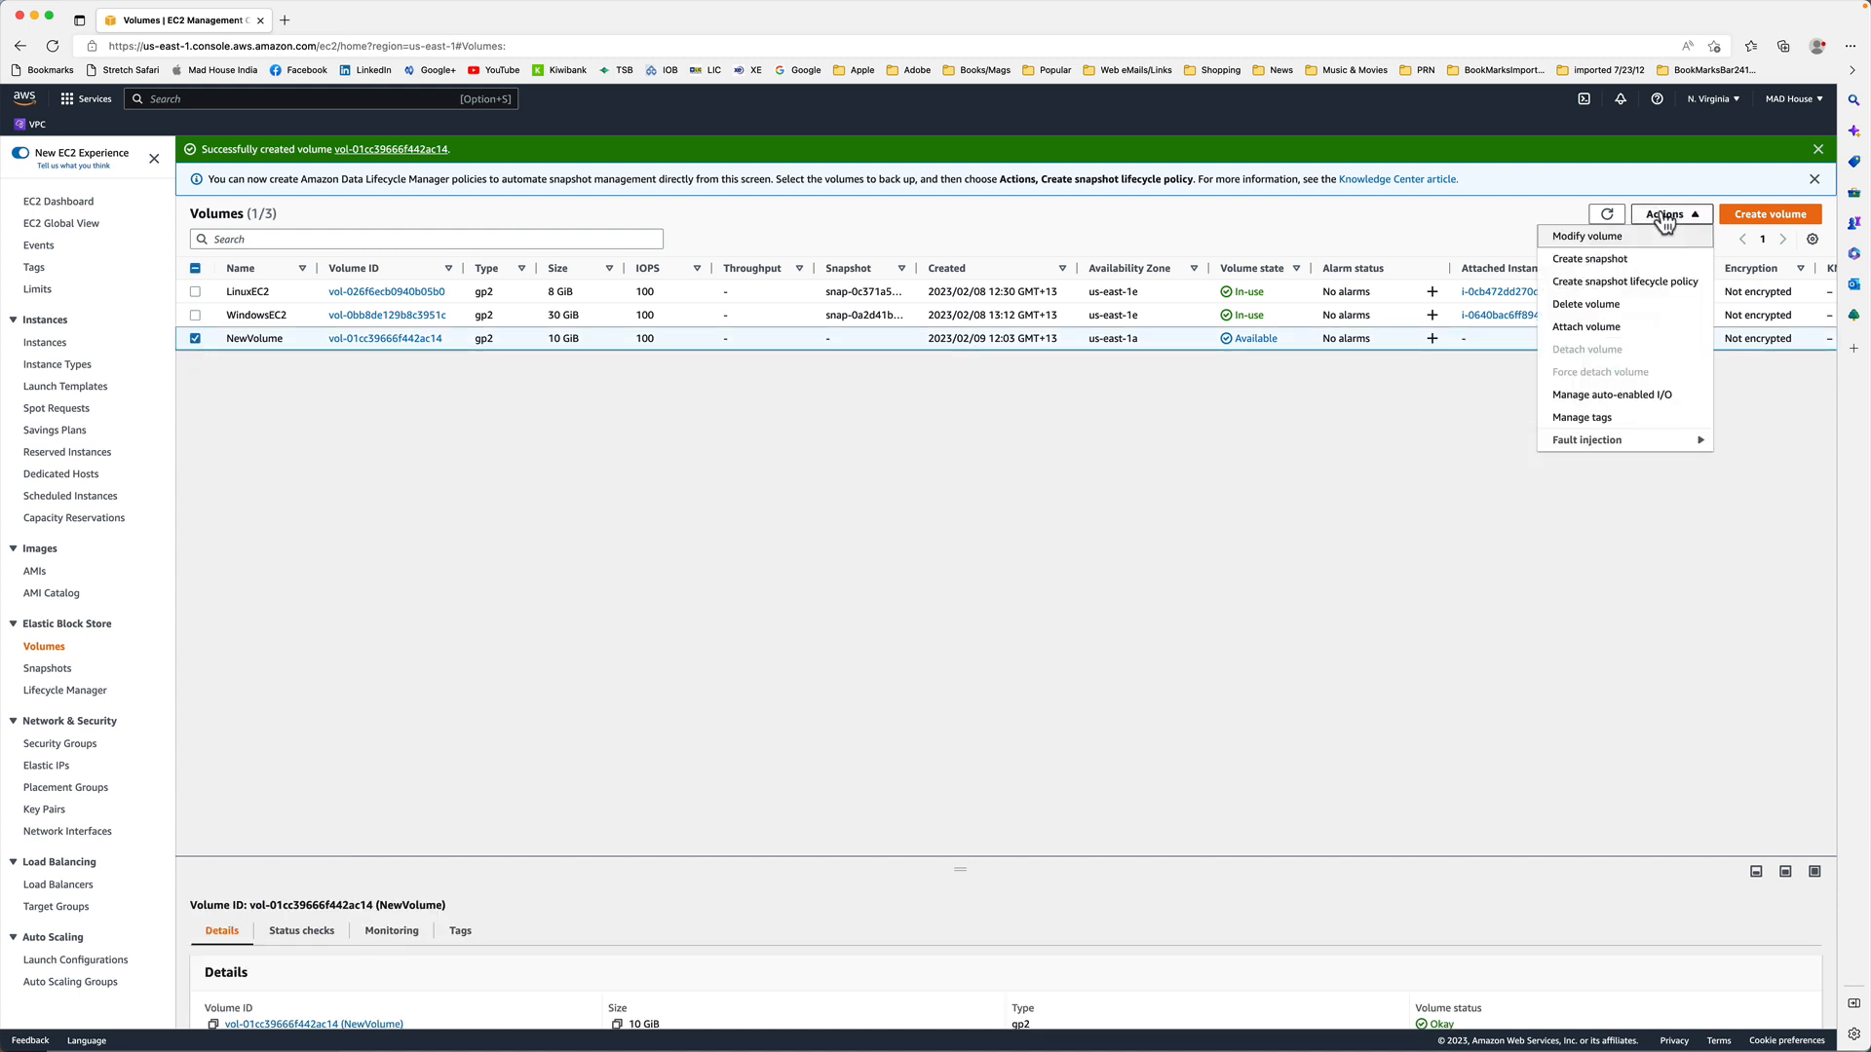
left_click(1637, 328)
left_click(218, 435)
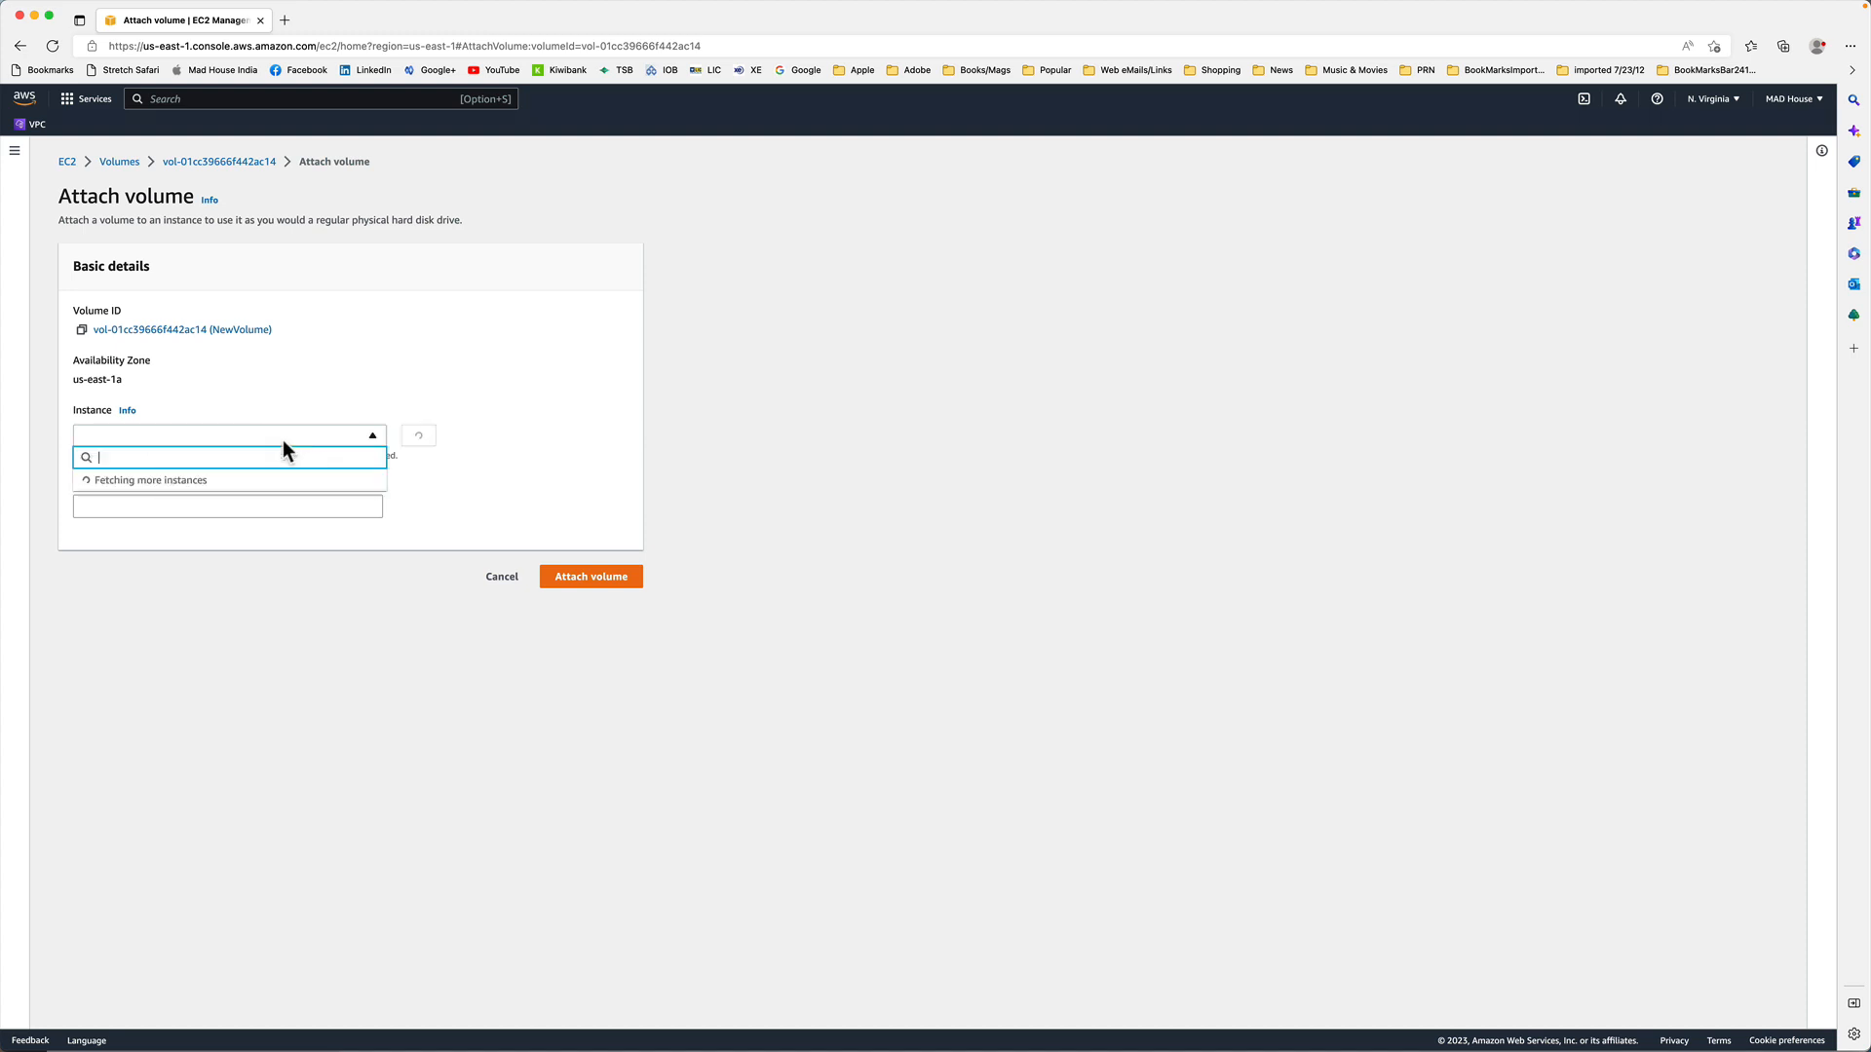
left_click(322, 441)
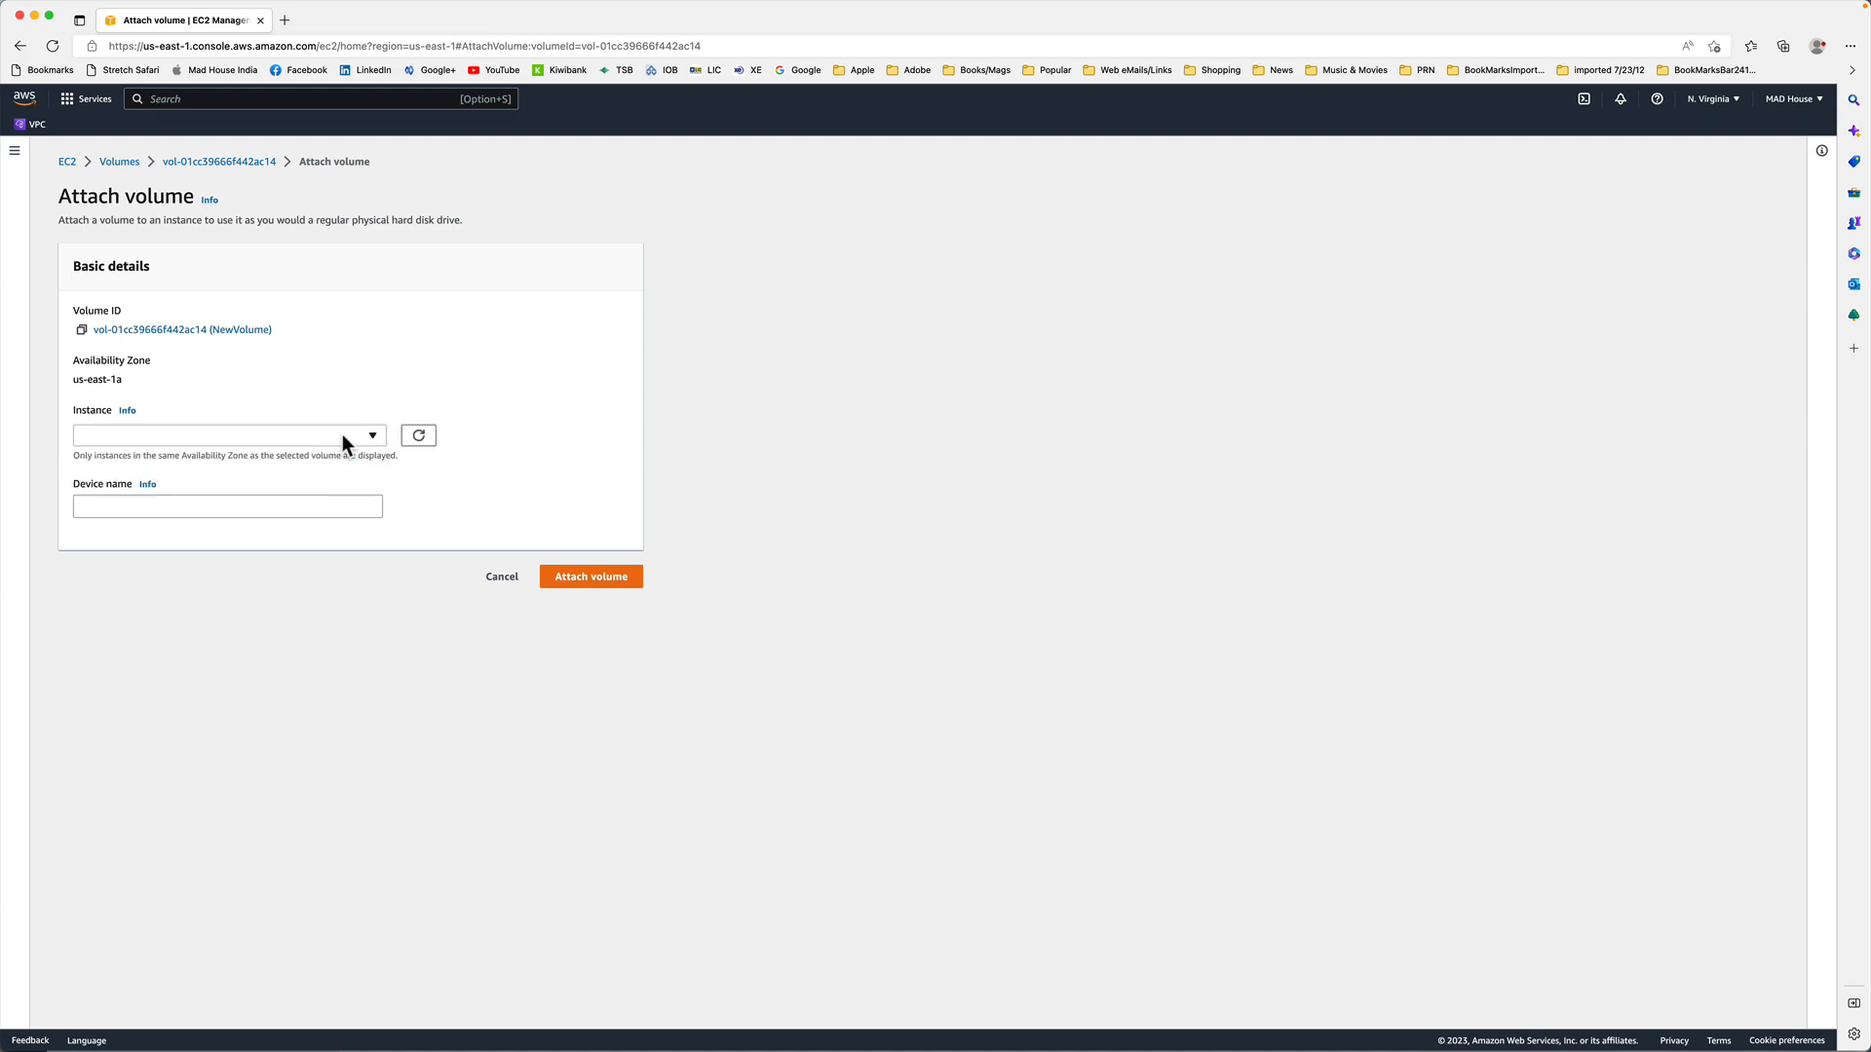
left_click(342, 435)
left_click(342, 435)
left_click(353, 437)
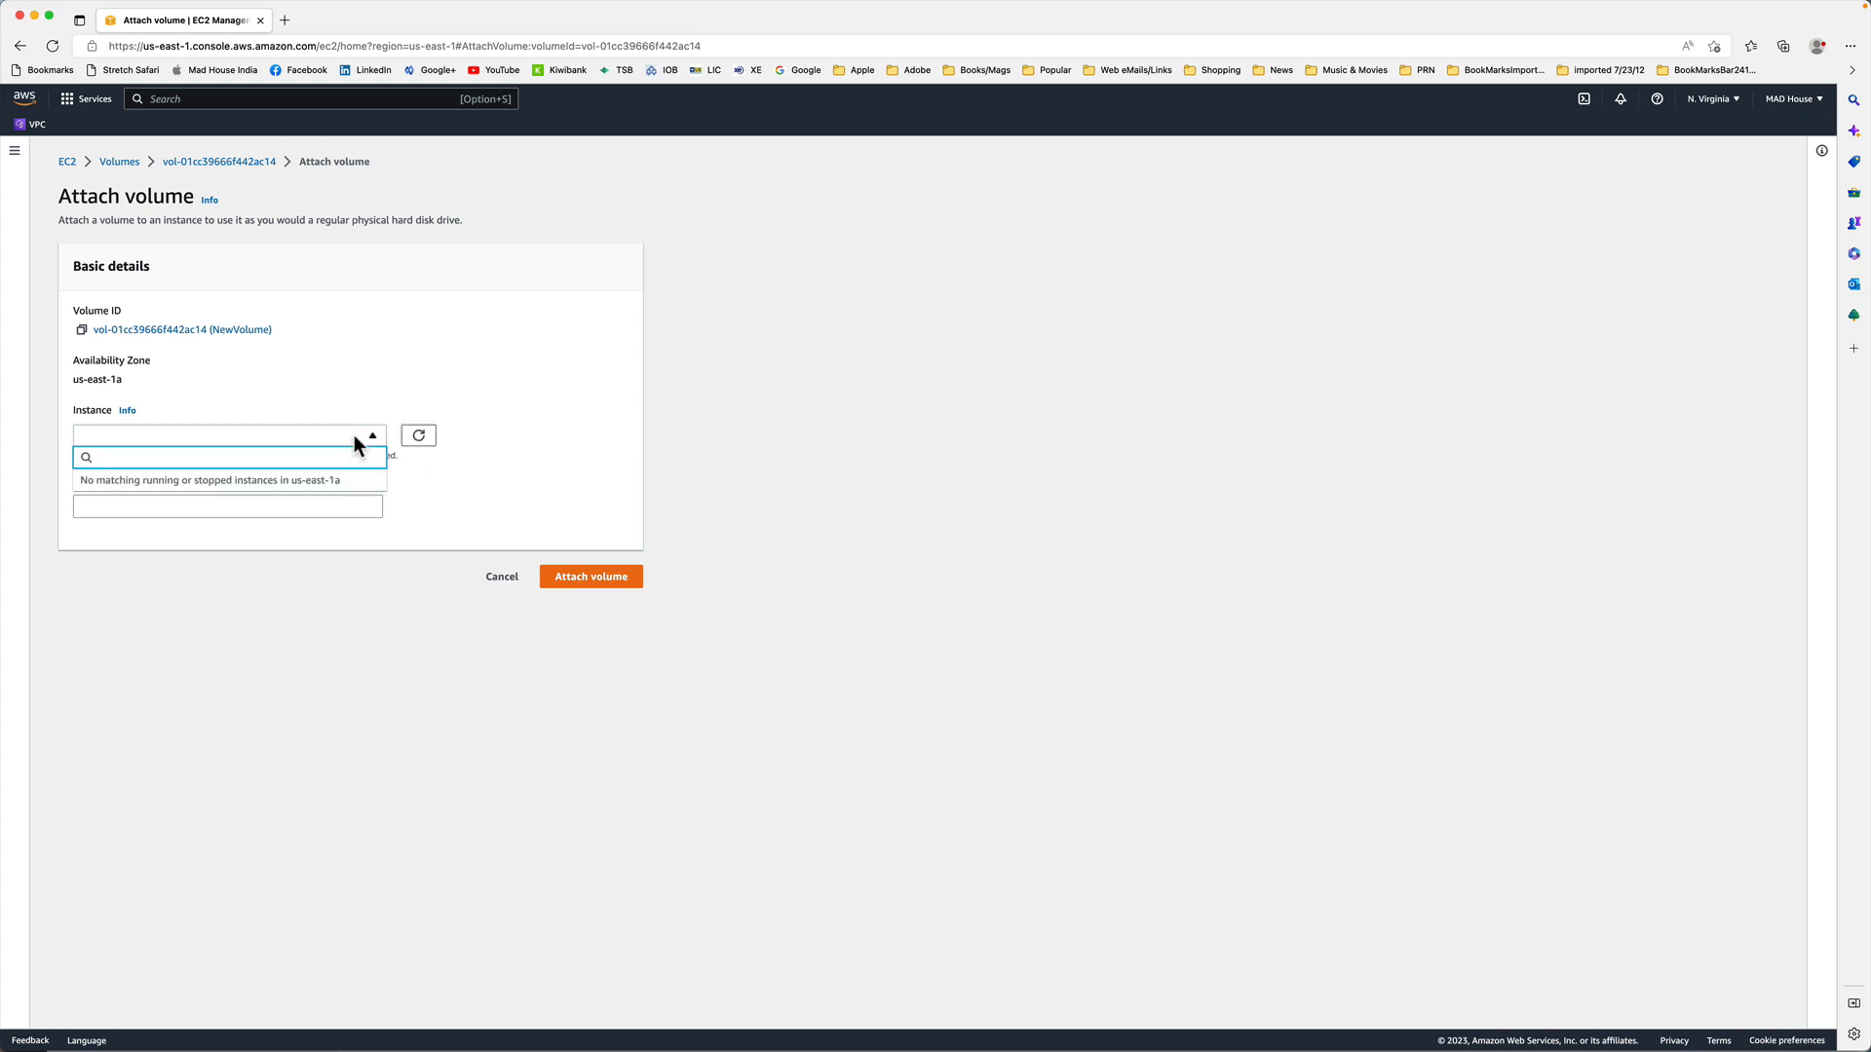
left_click(359, 447)
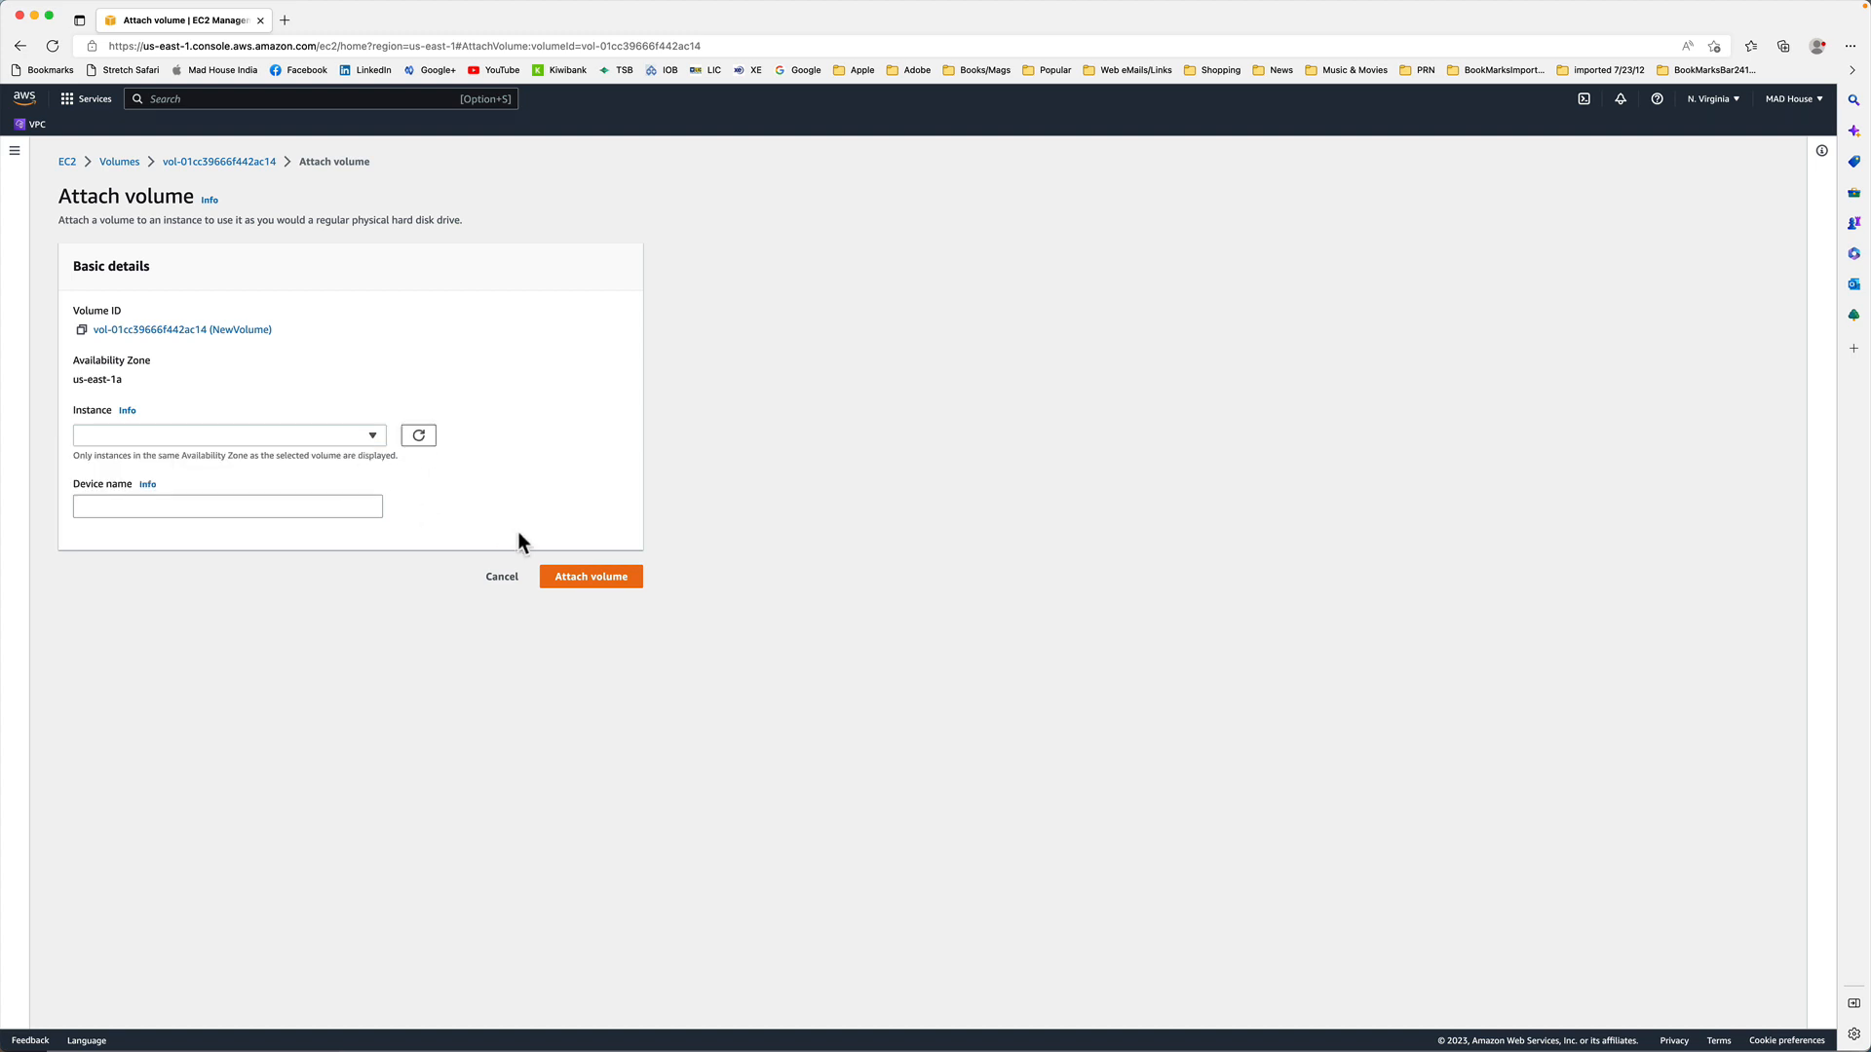
left_click(500, 581)
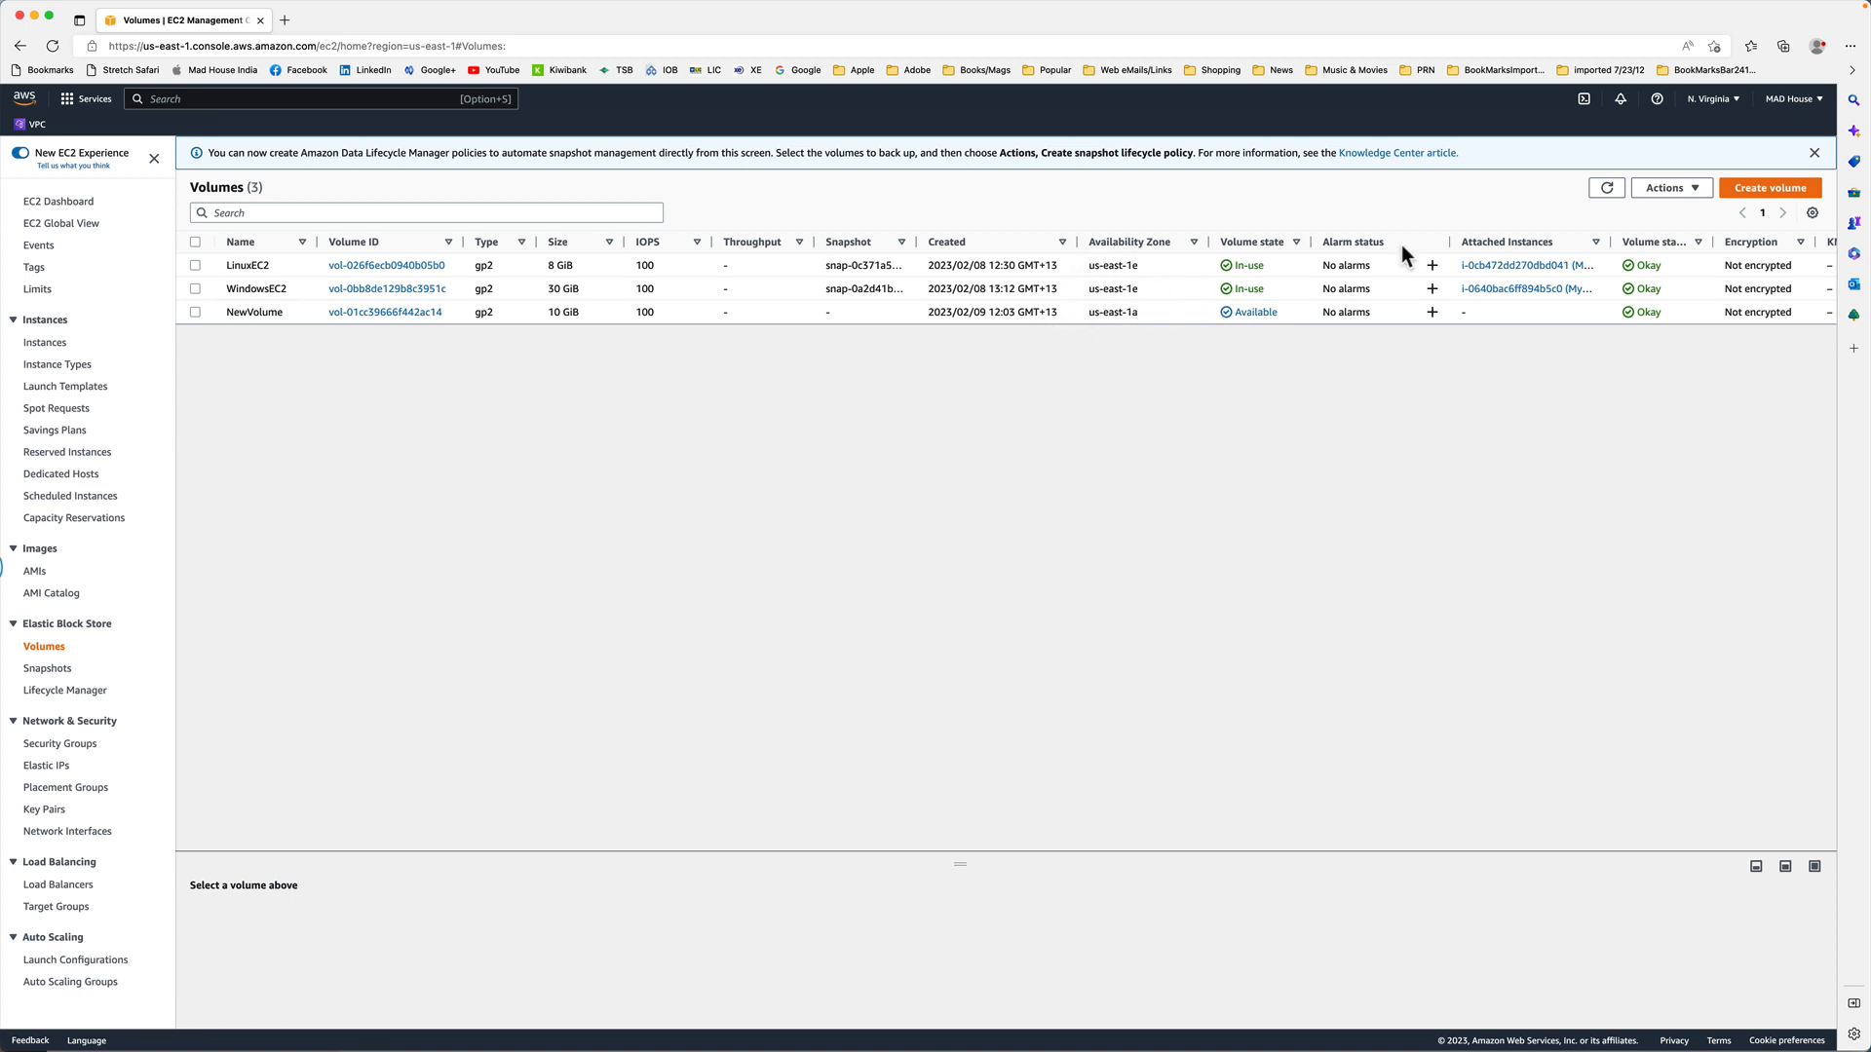
Start creating another EBS volume with a size of 10 GiB in availability zone us-east-1e.
left_click(1769, 190)
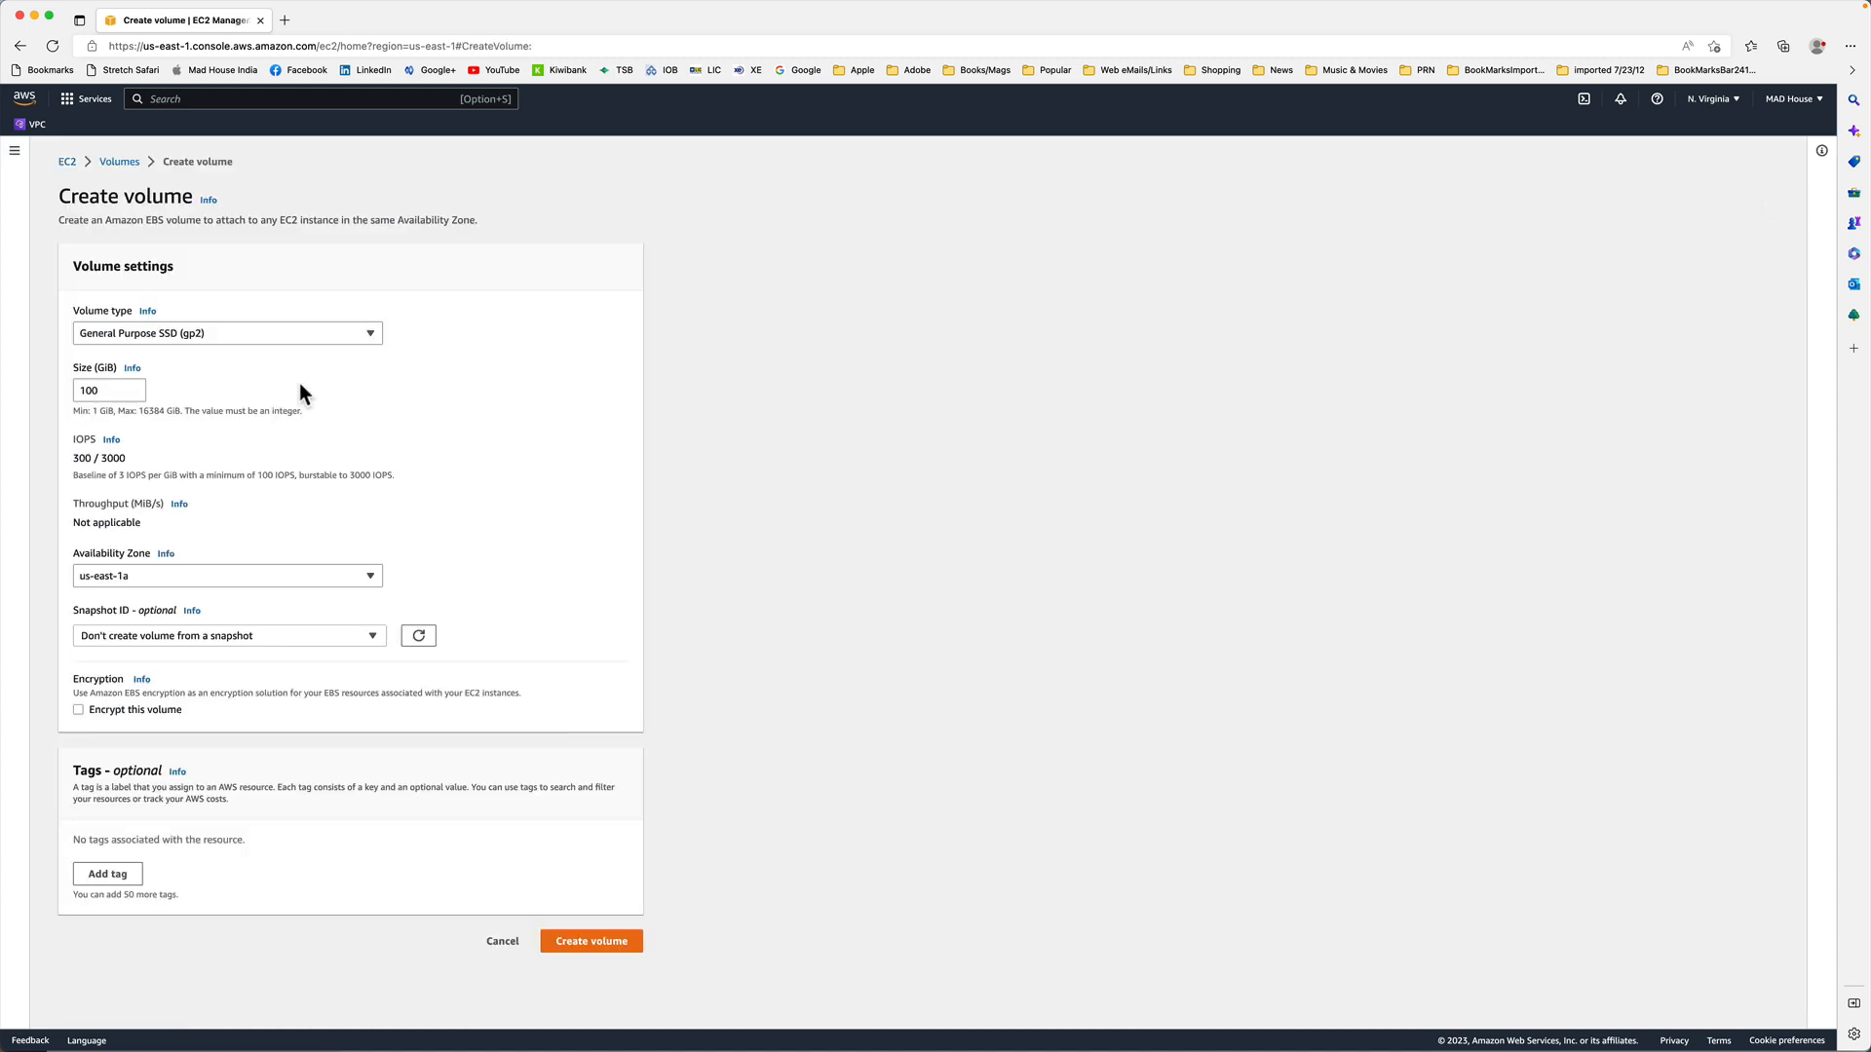
left_click_drag(110, 391, 49, 380)
type("10")
left_click(209, 582)
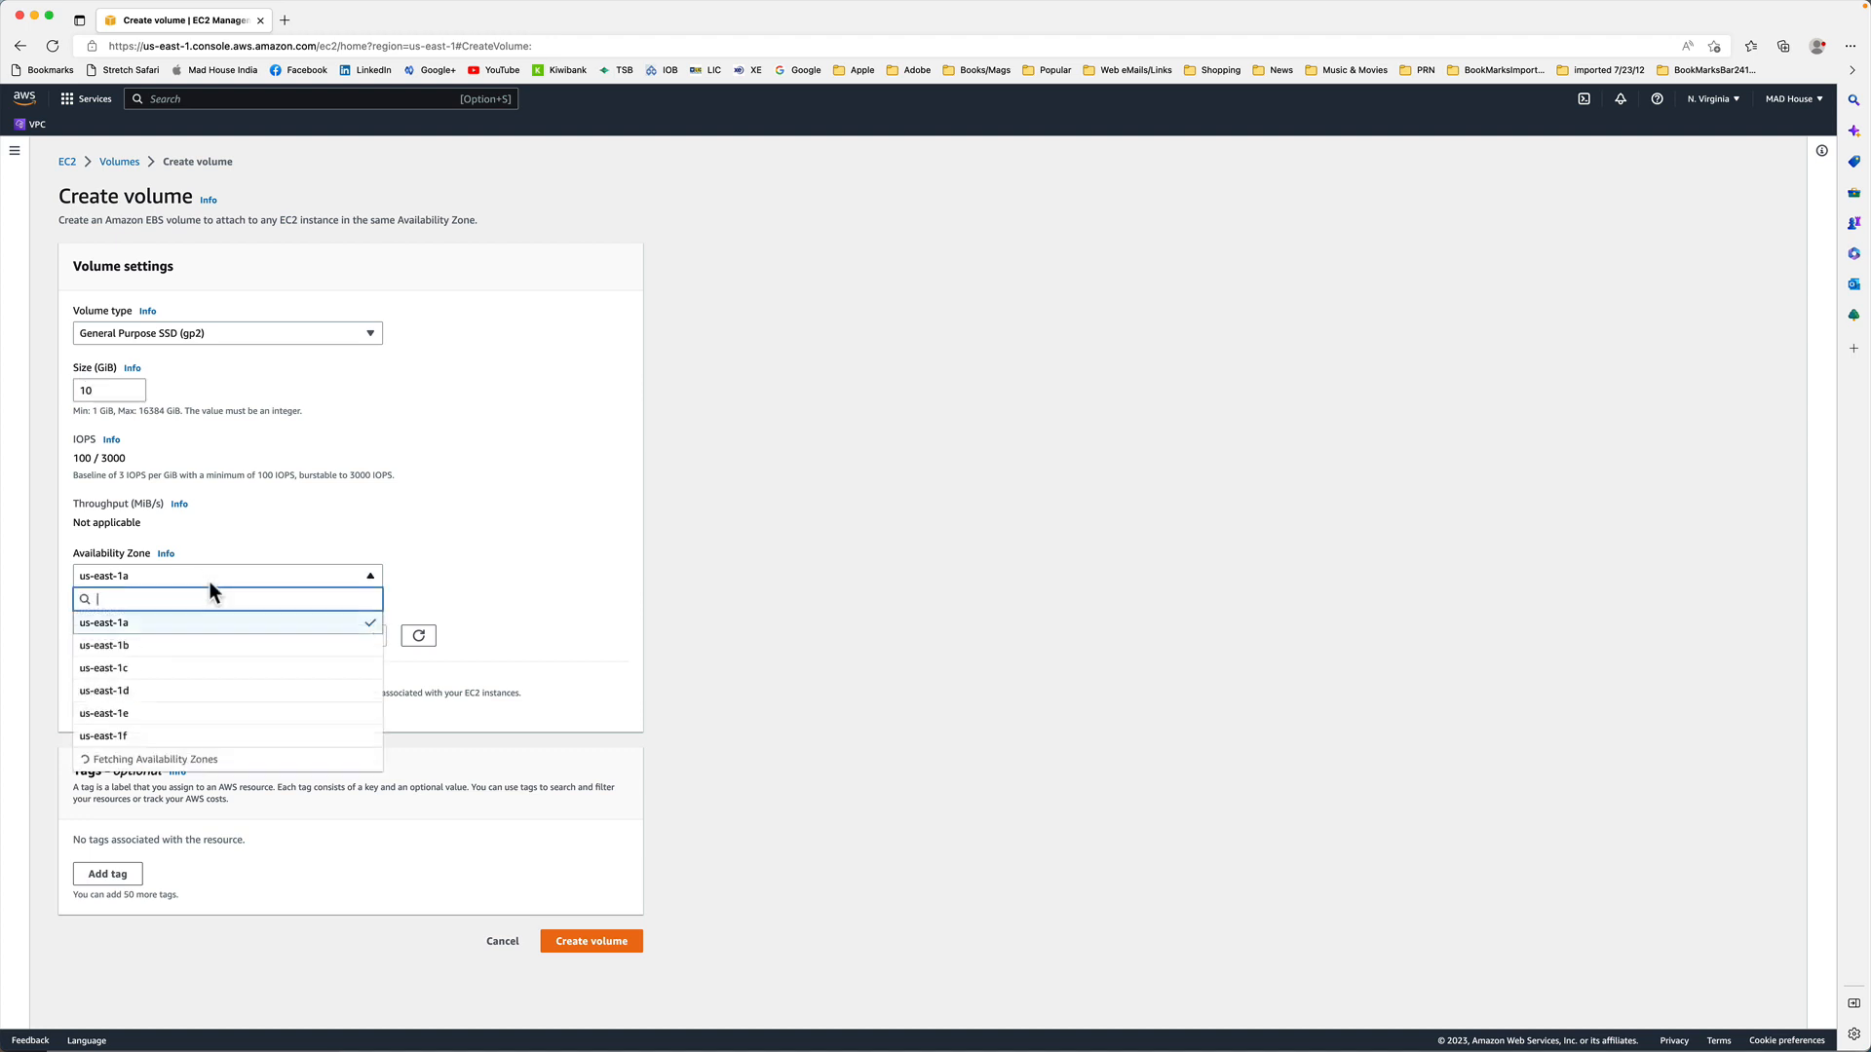
left_click(228, 714)
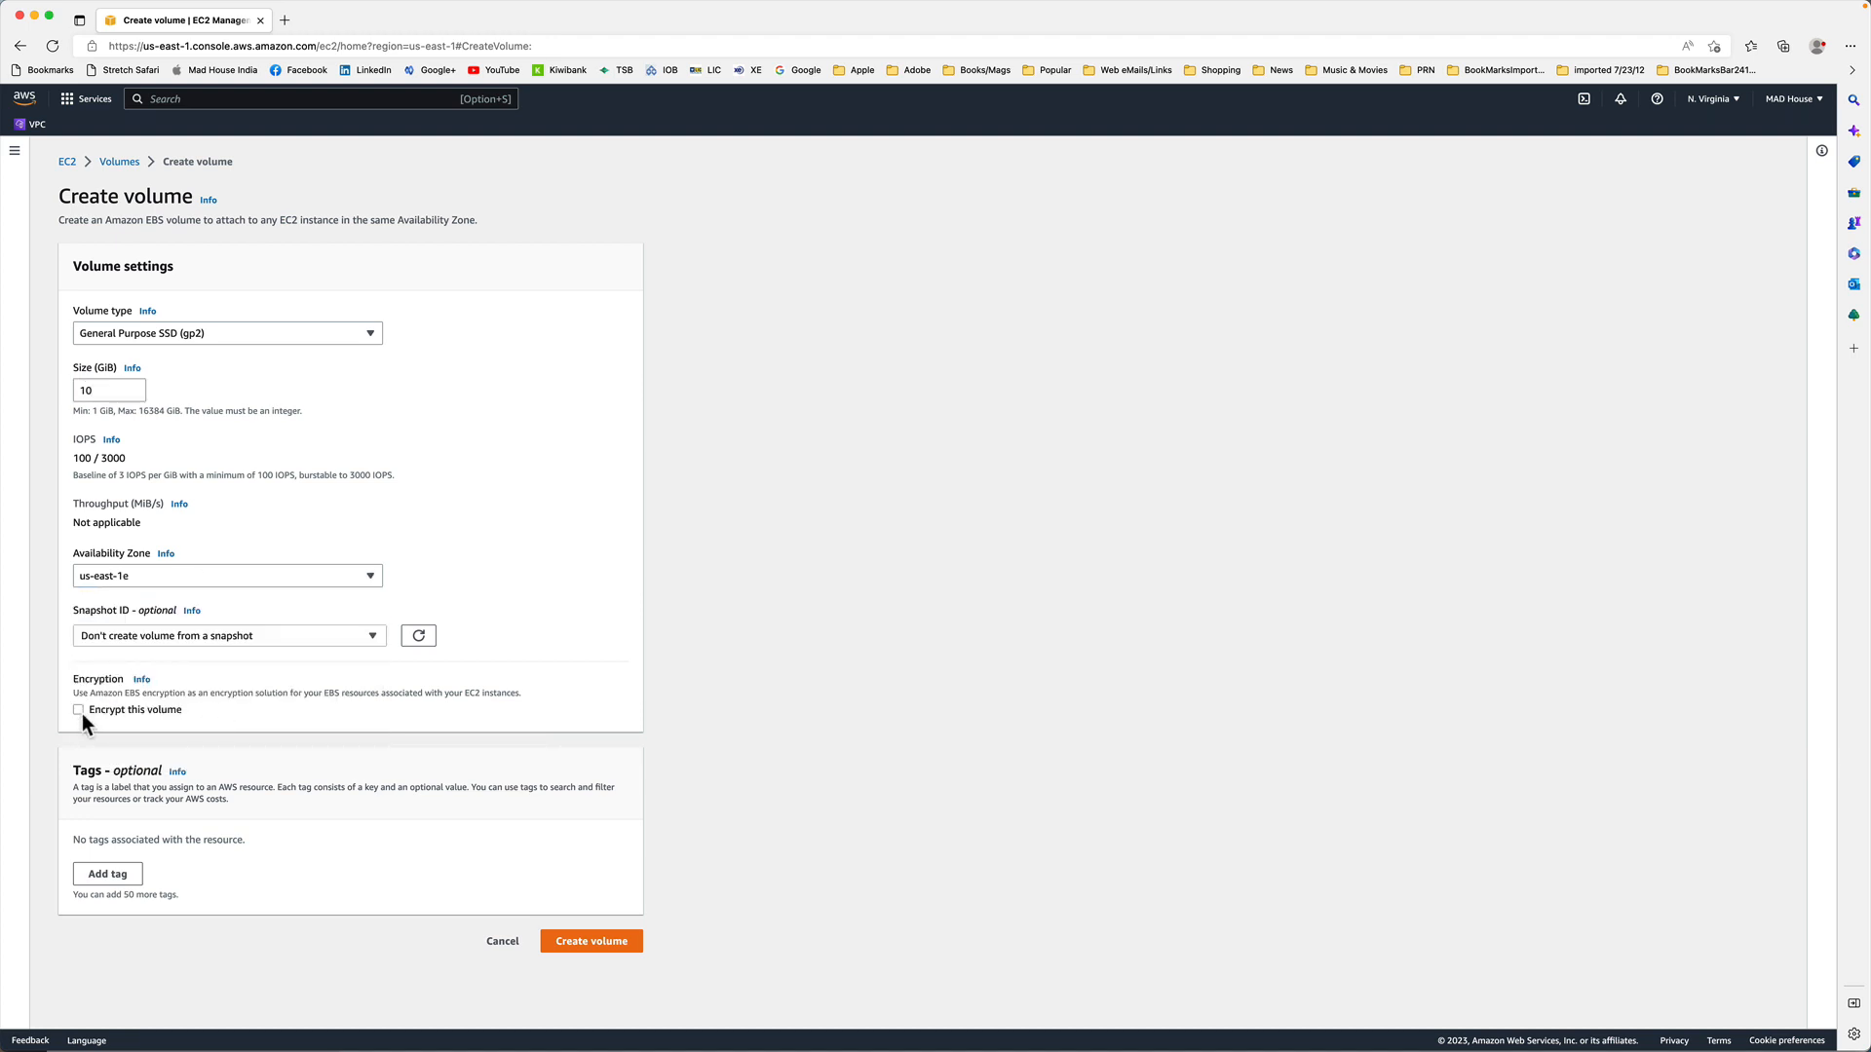
Tag the new volume with key Name and value "New Volume", and create it.
left_click(109, 874)
type("Name")
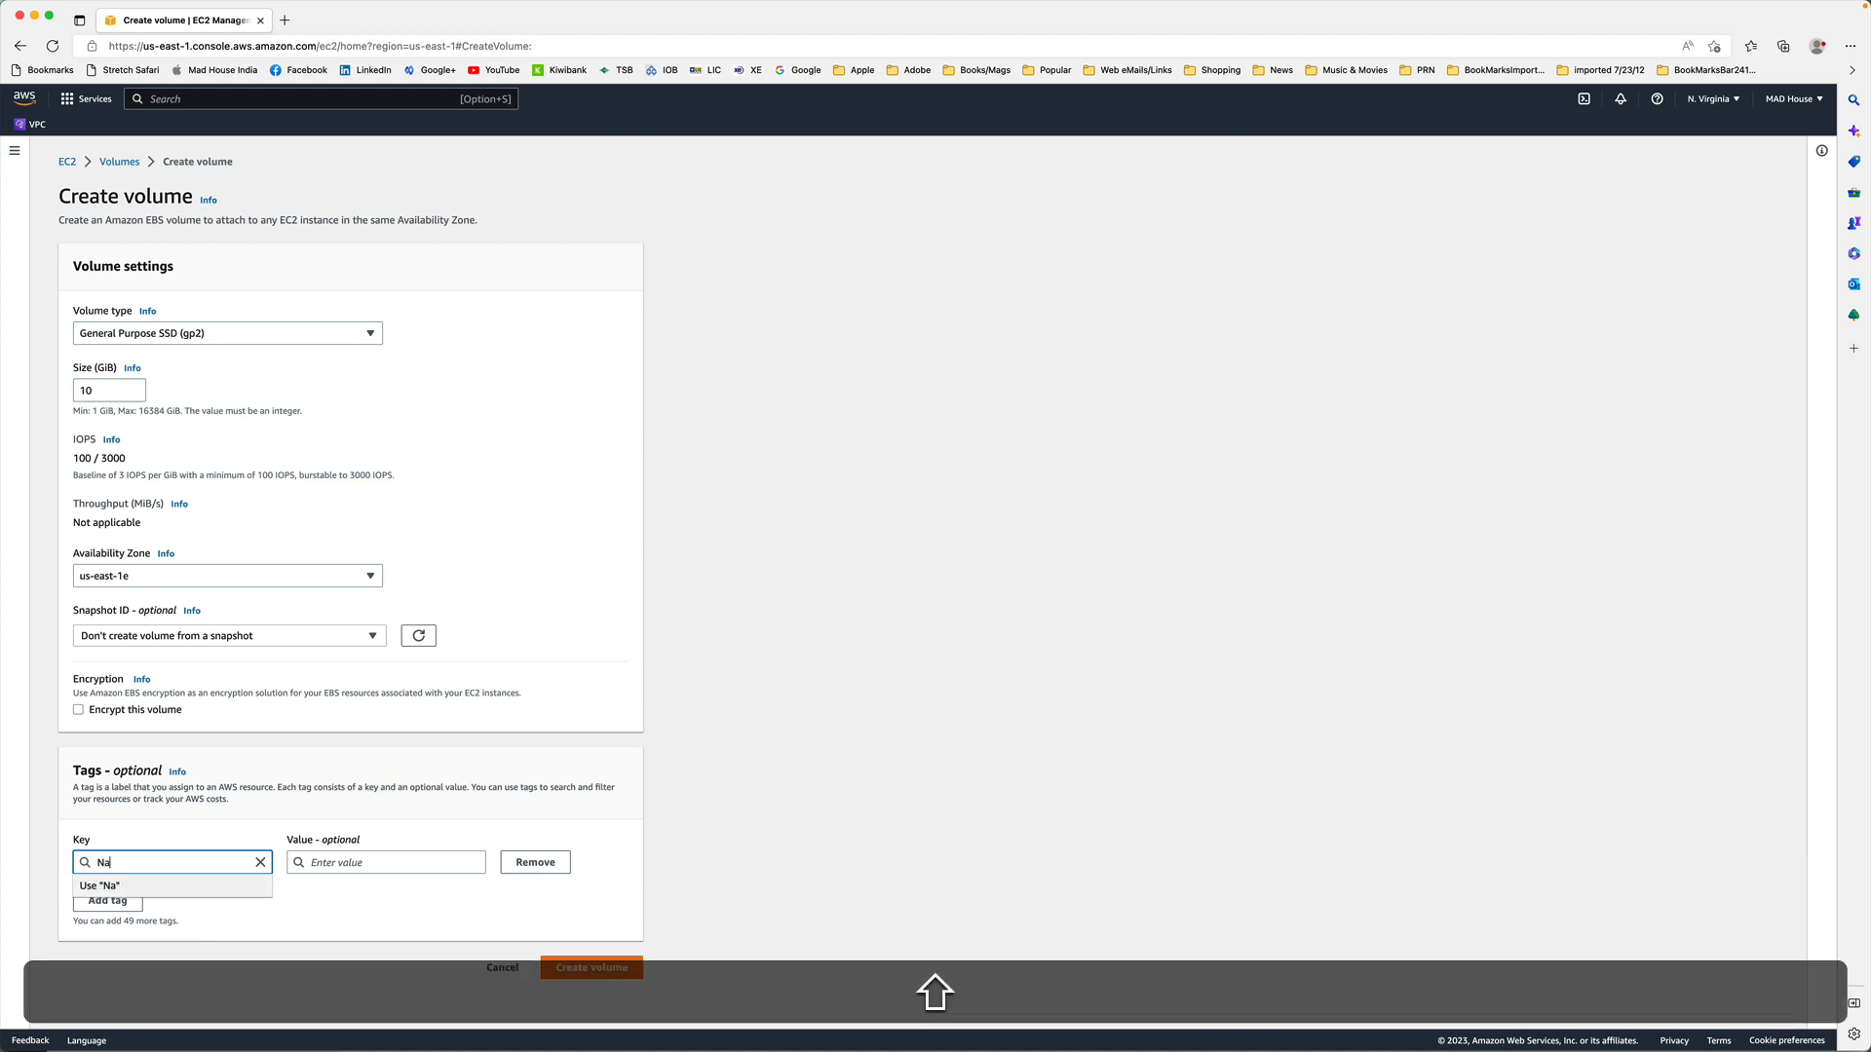
key("Tab")
type("`New")
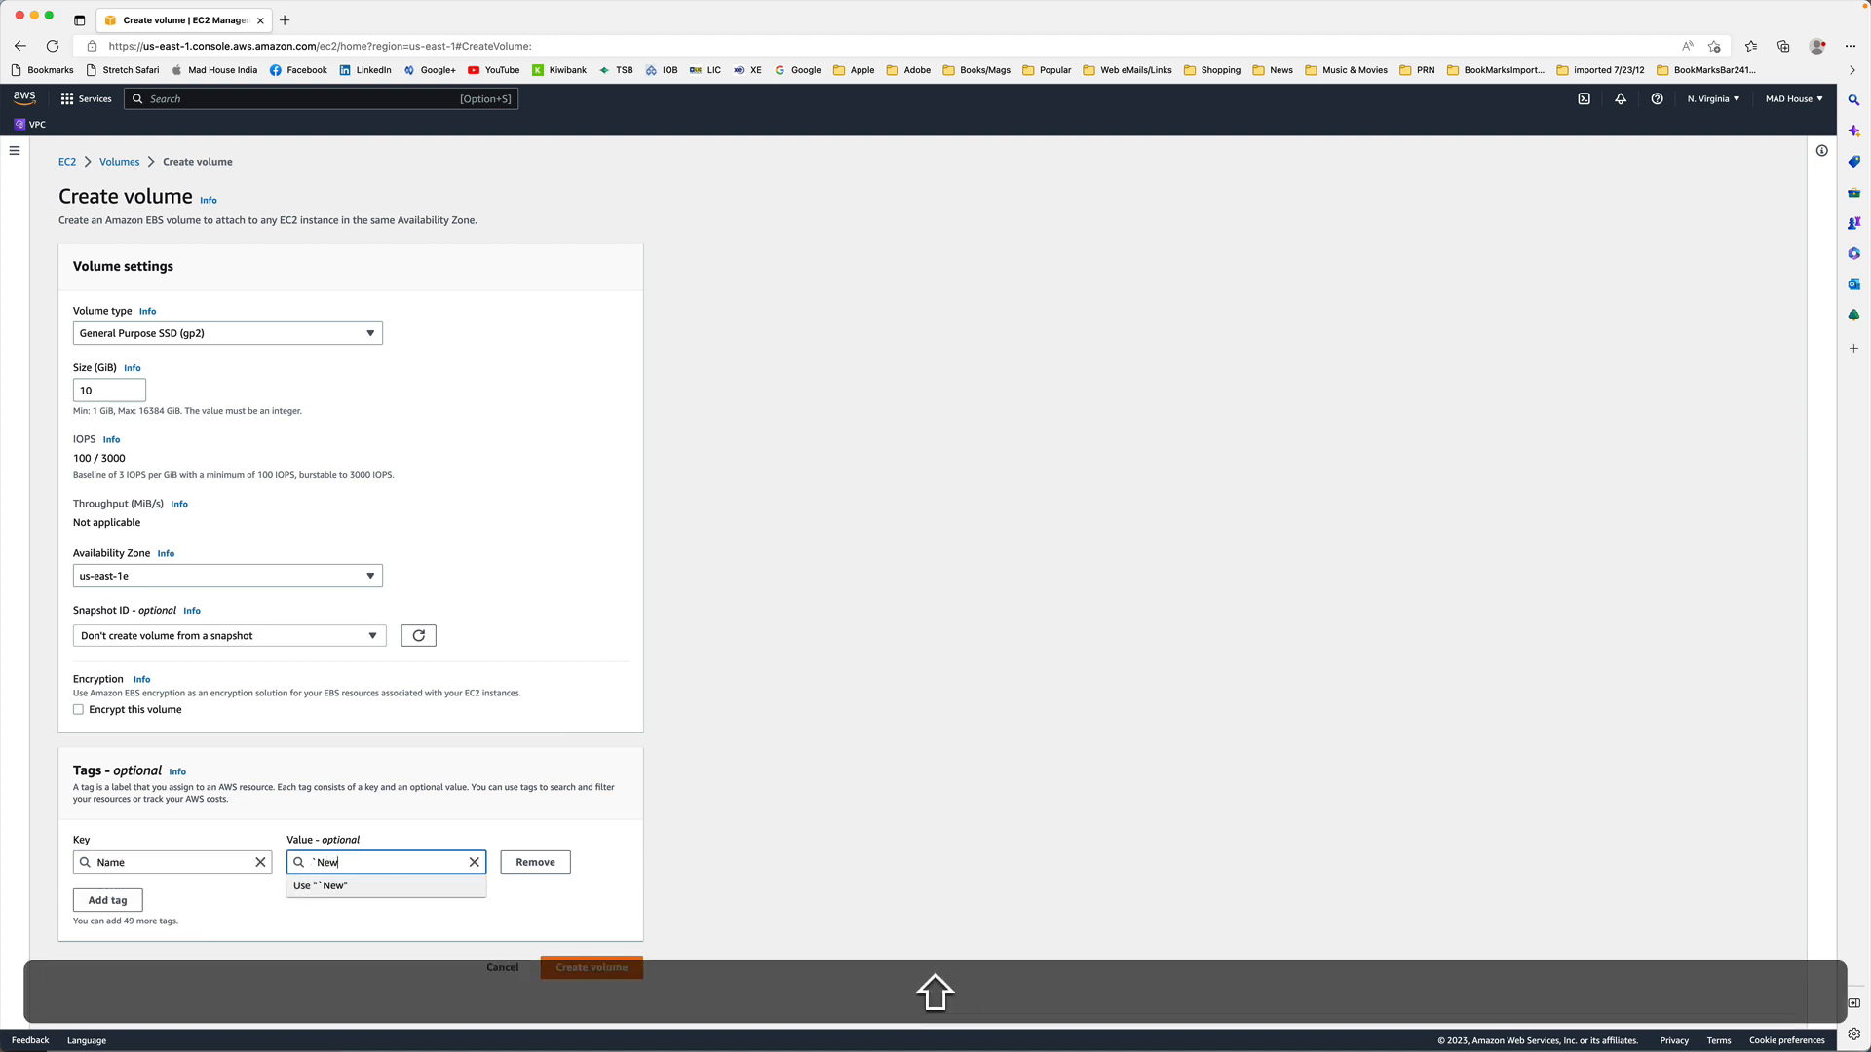
type("Volume")
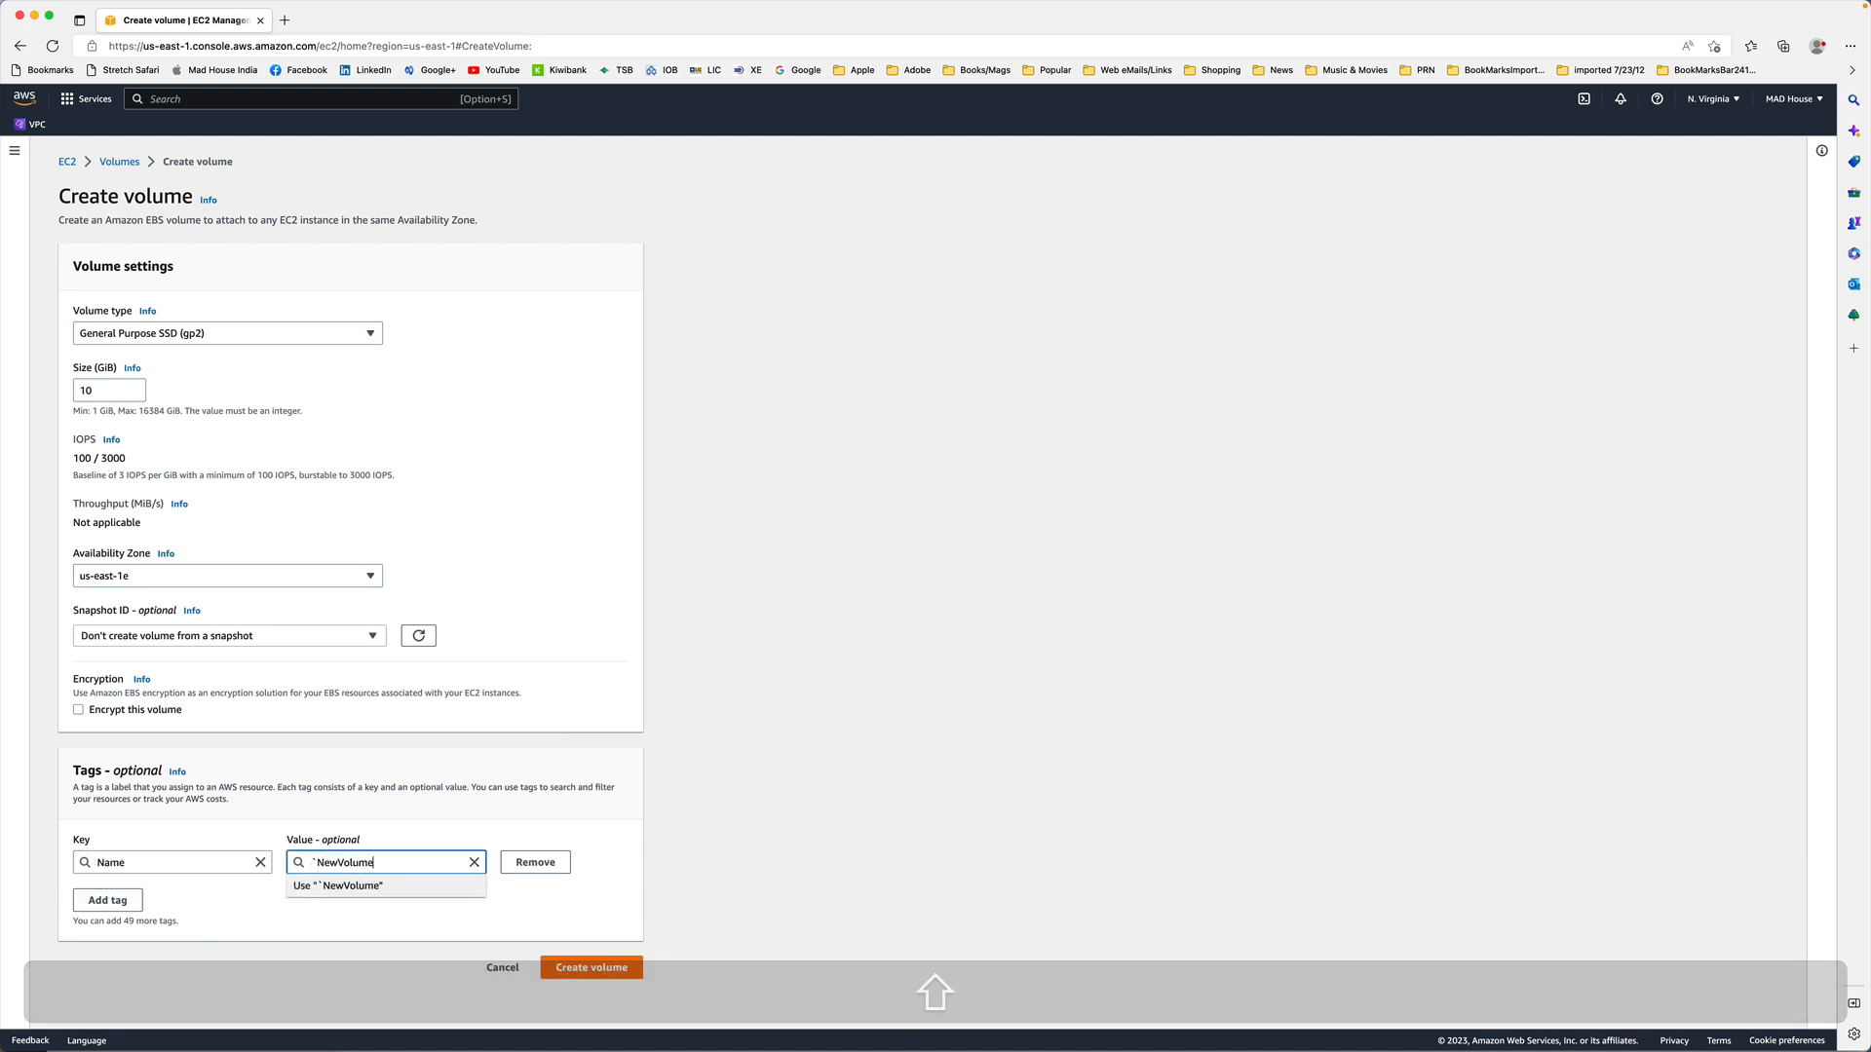
key("alt+Left")
key("BackSpace")
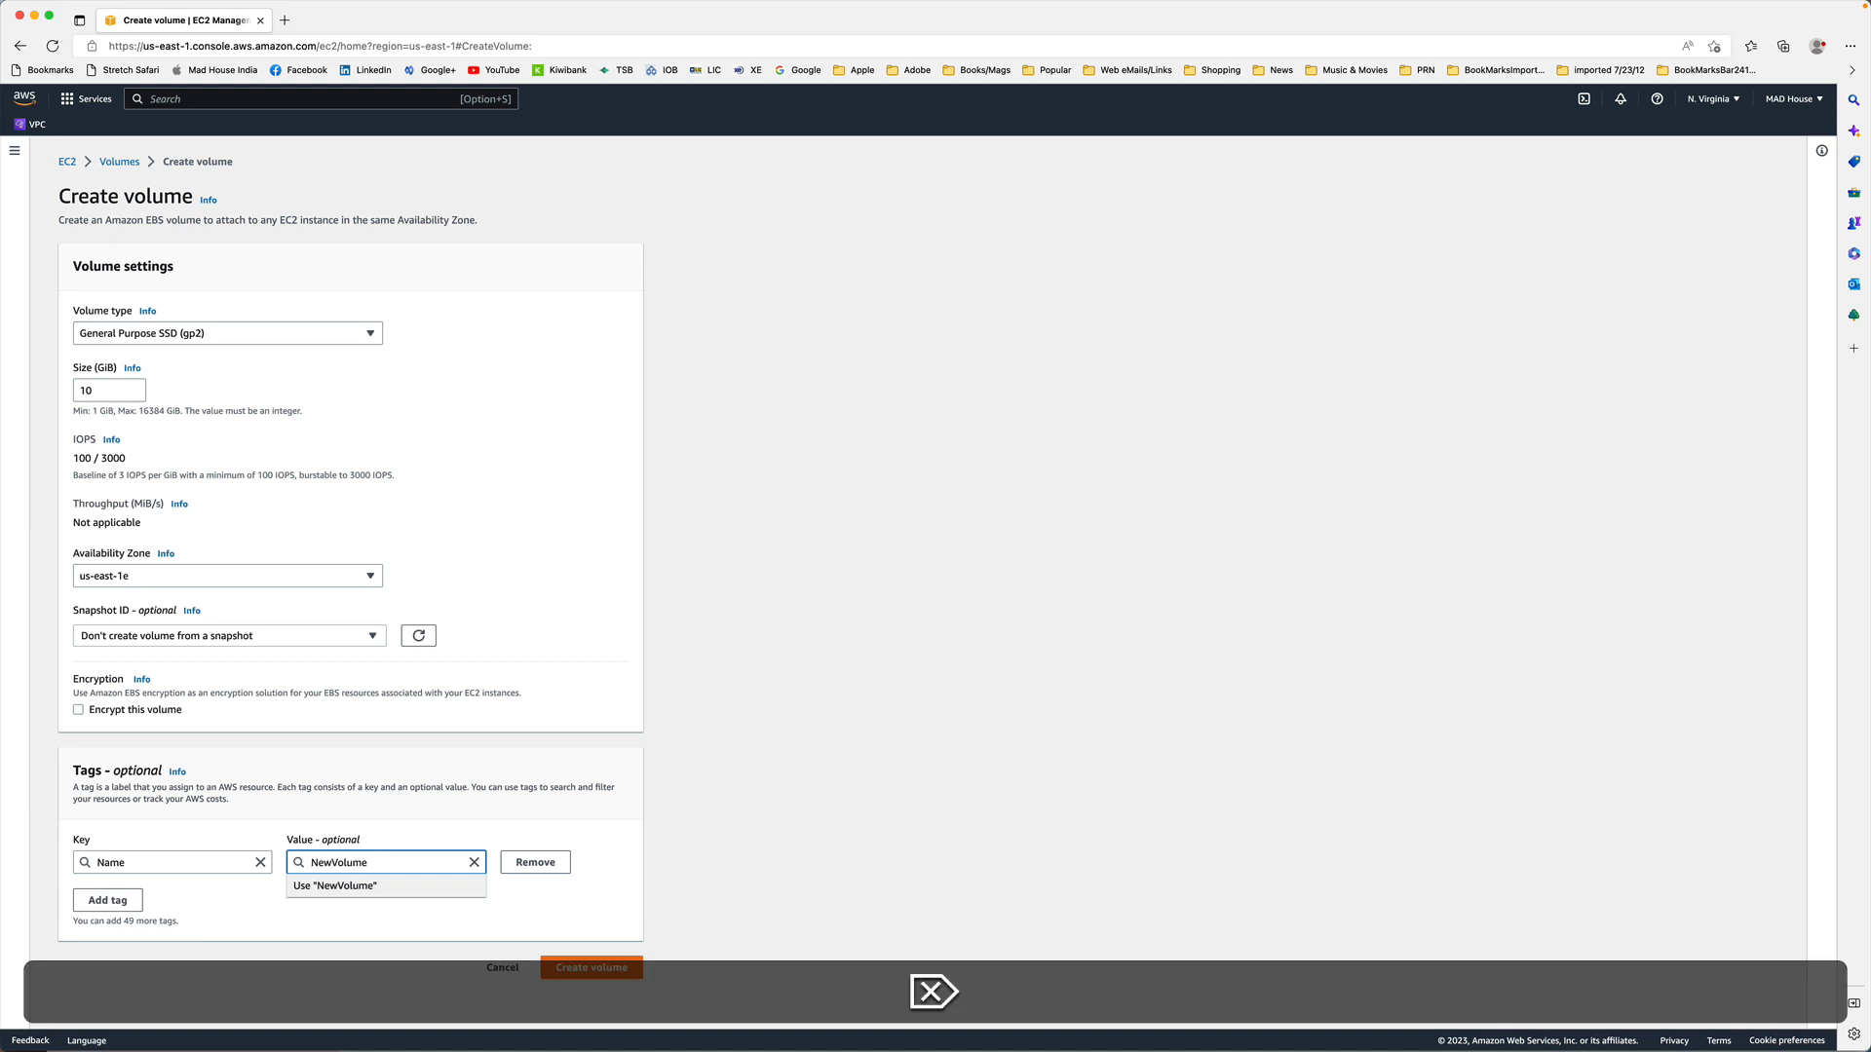
key("alt+Right")
key("alt+Left")
key("Left")
left_click(594, 969)
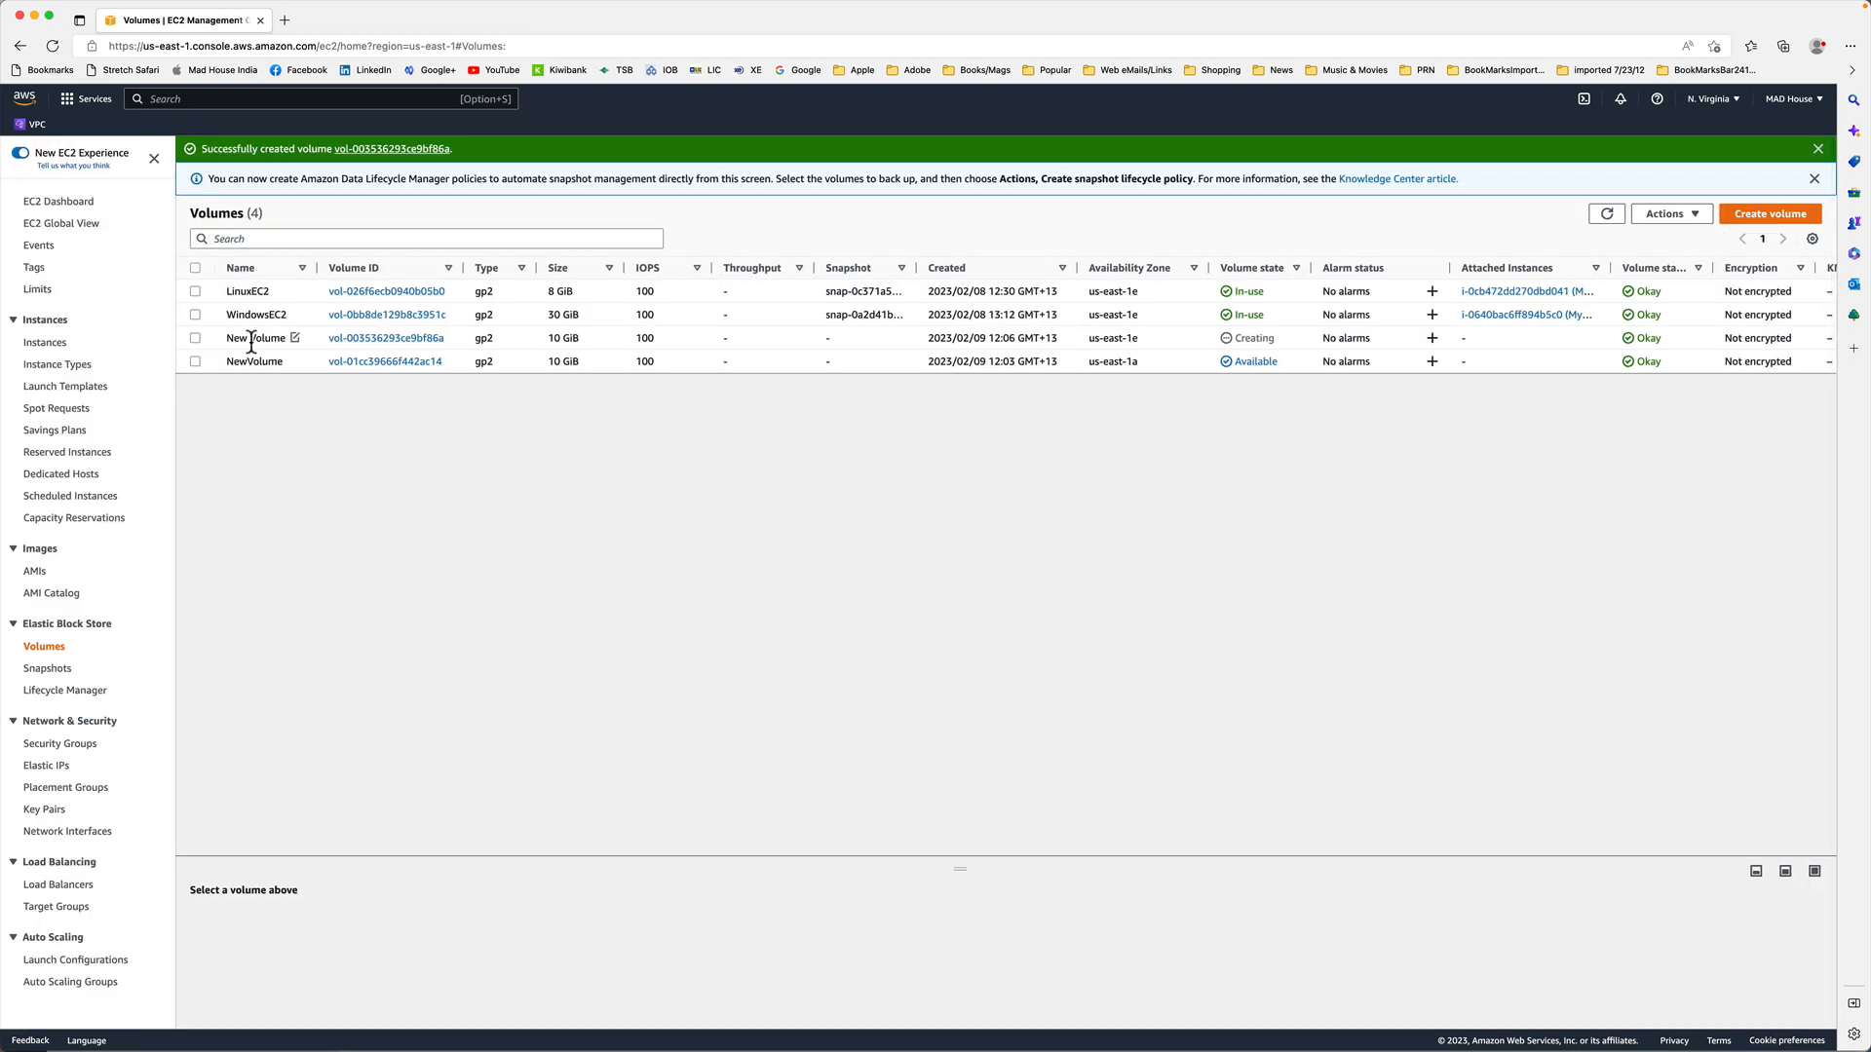
Delete the NewVolume volume in us-east-1a and refresh the volumes list.
left_click(195, 362)
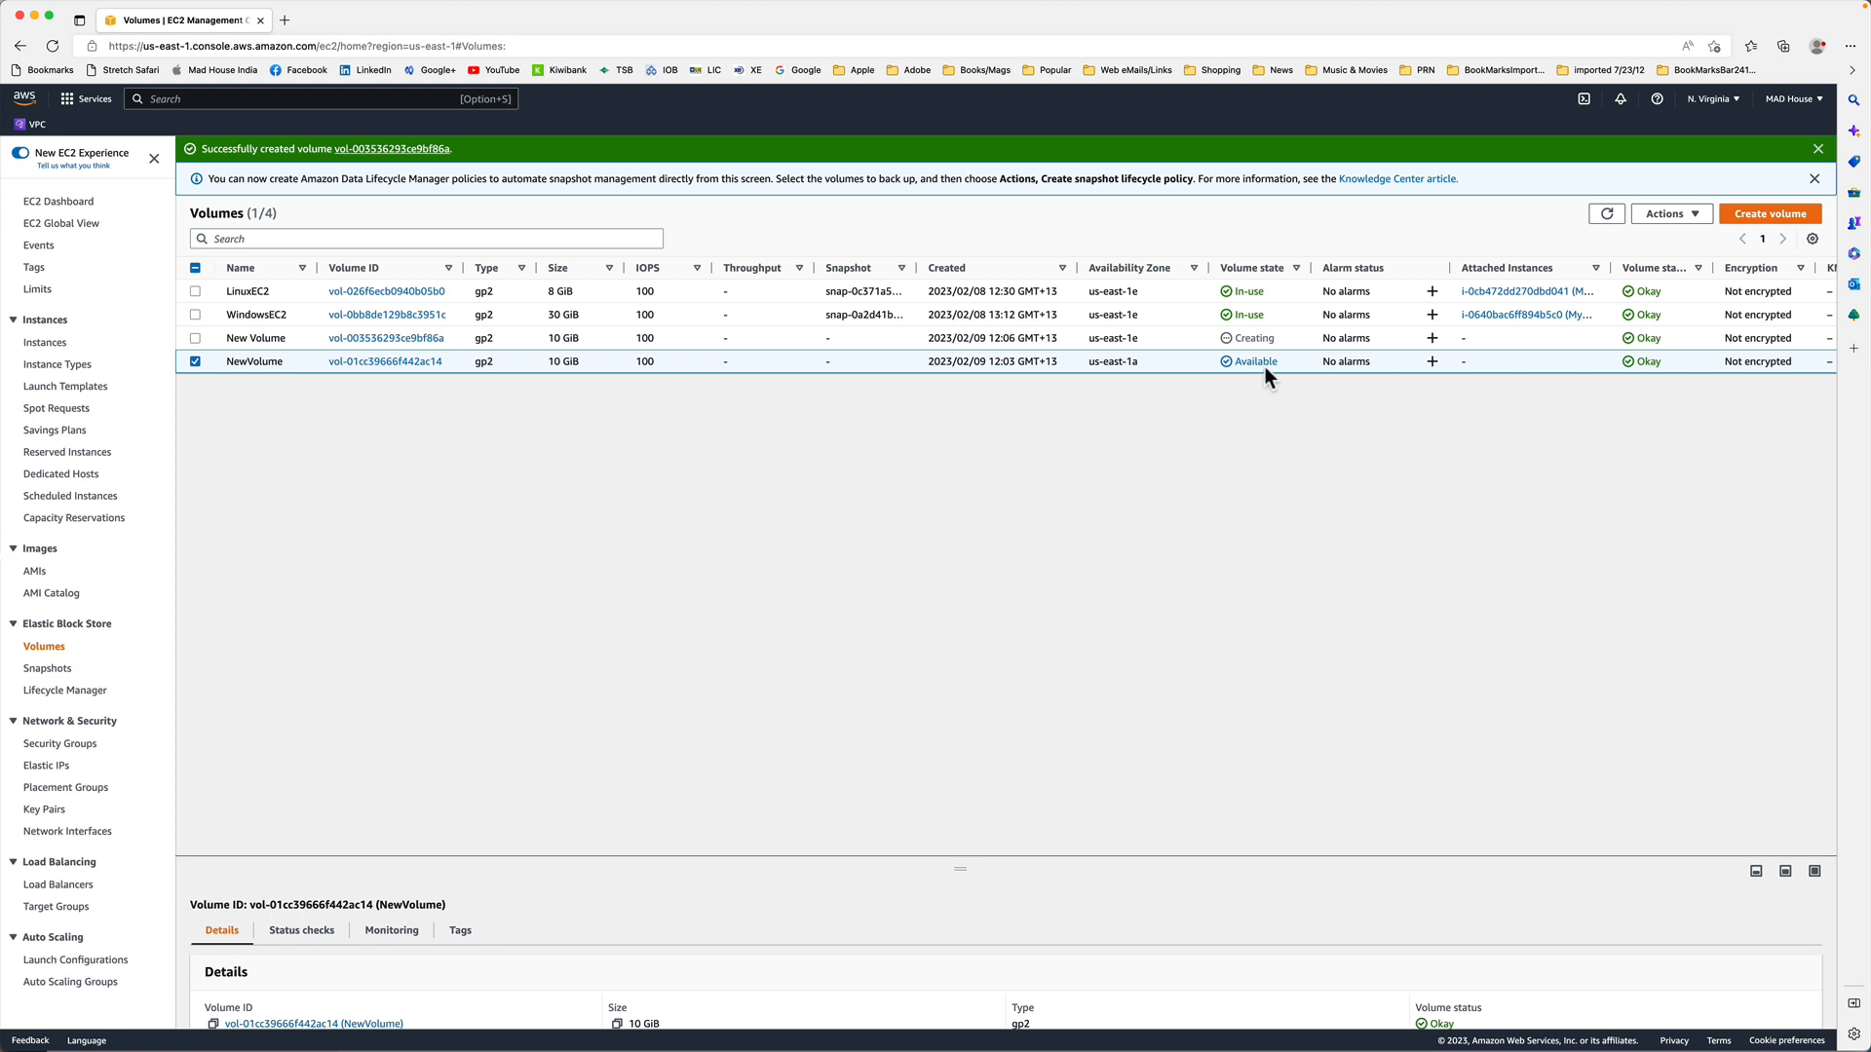
scroll(1265, 366, "right", 1)
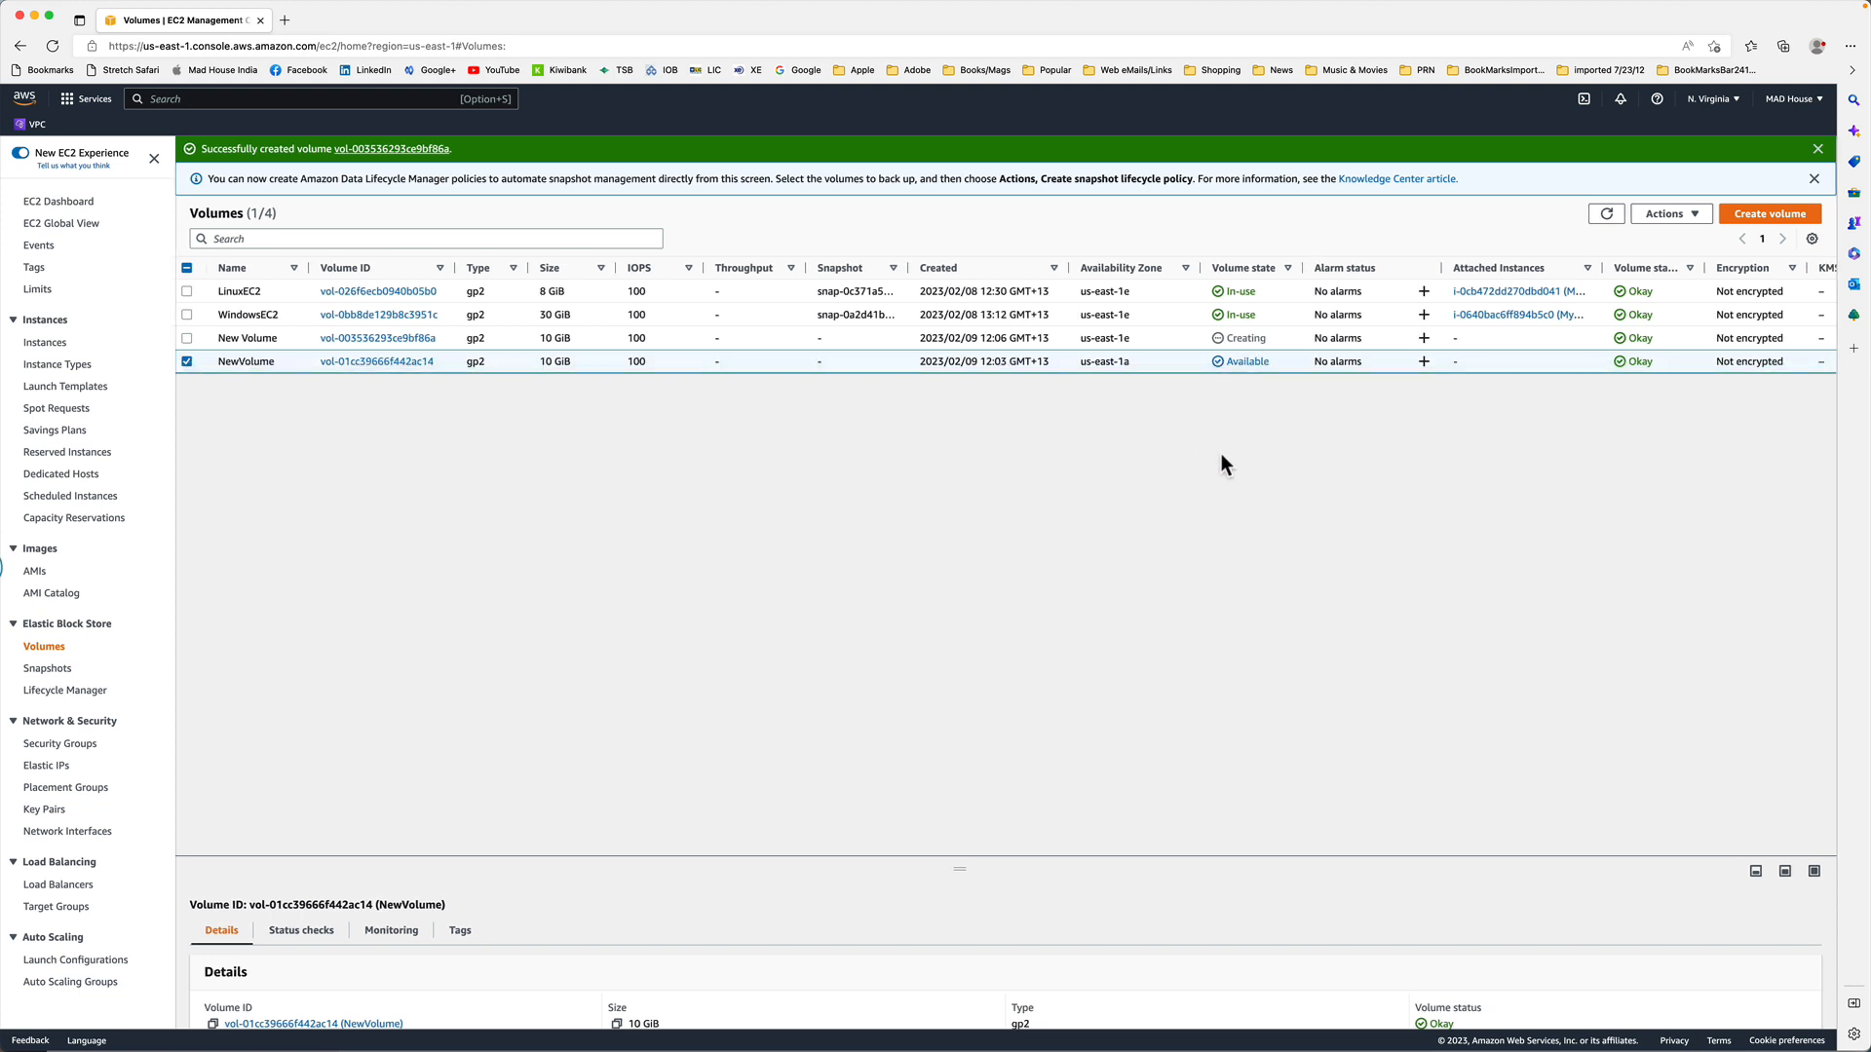
left_click(1678, 220)
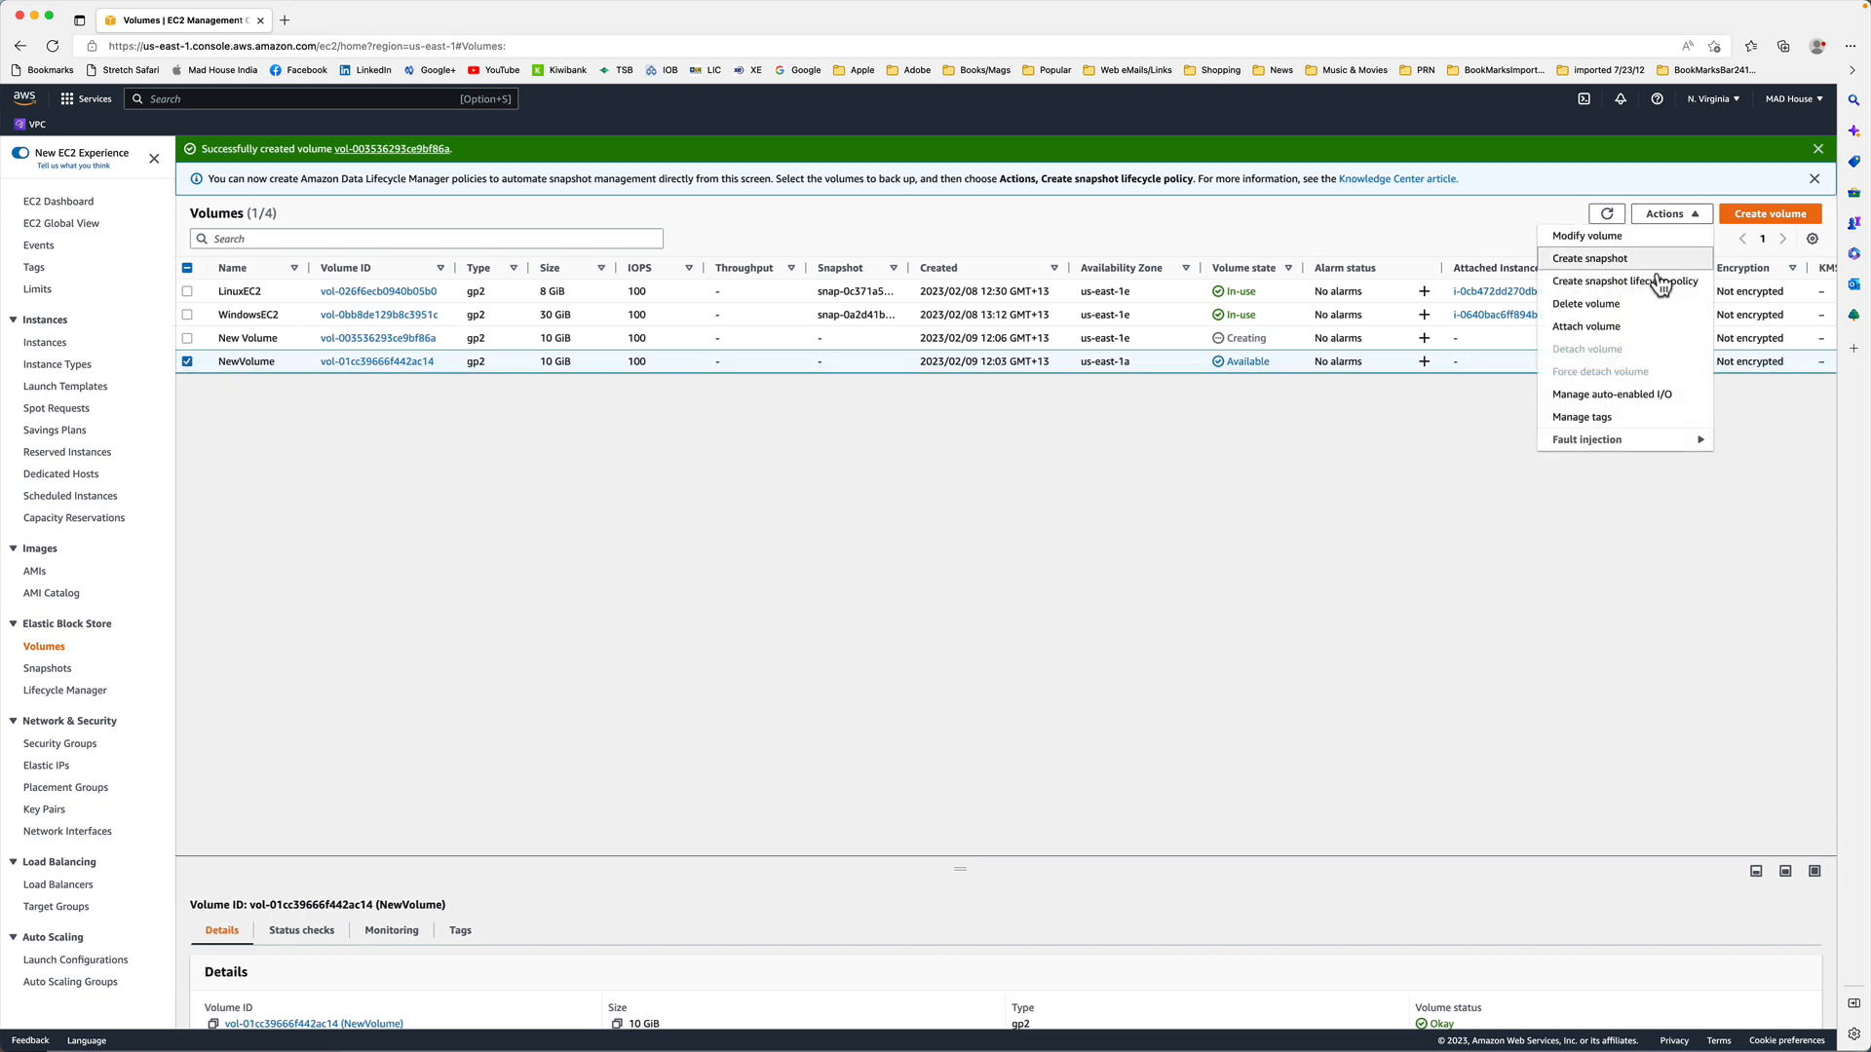
left_click(1589, 305)
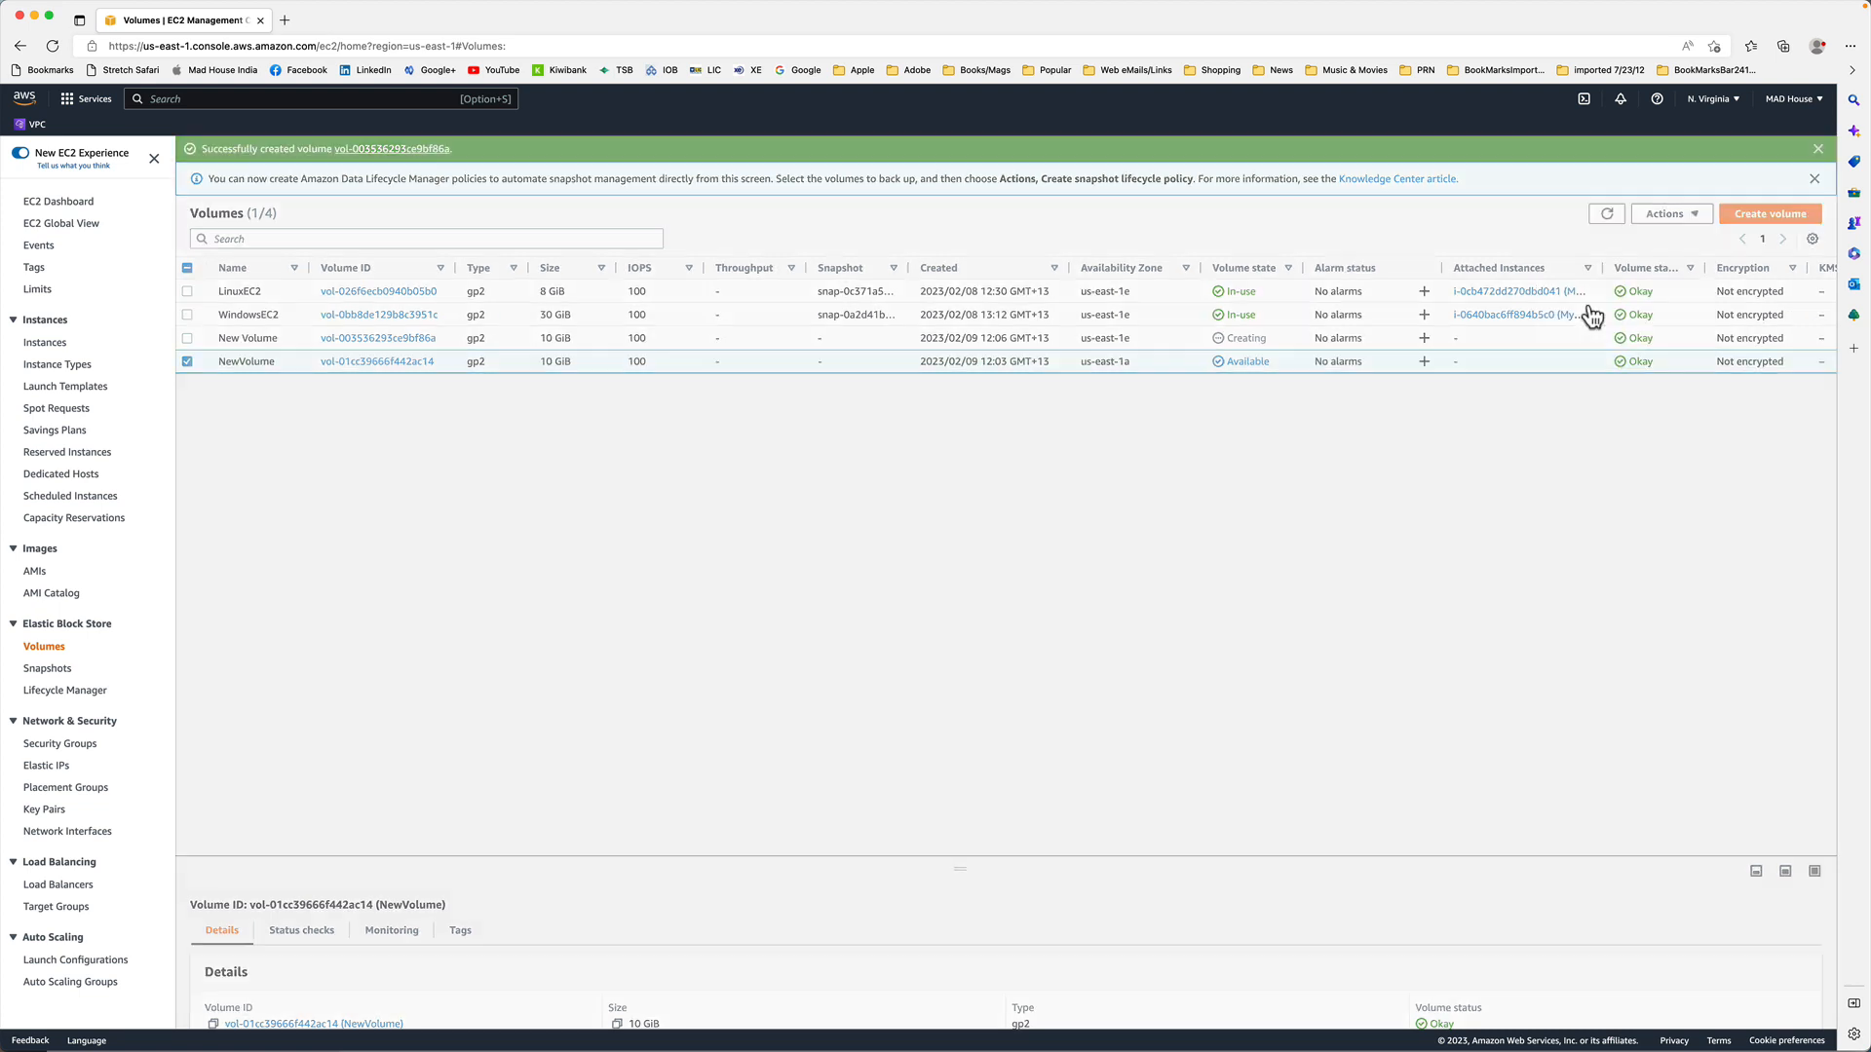
left_click(1205, 662)
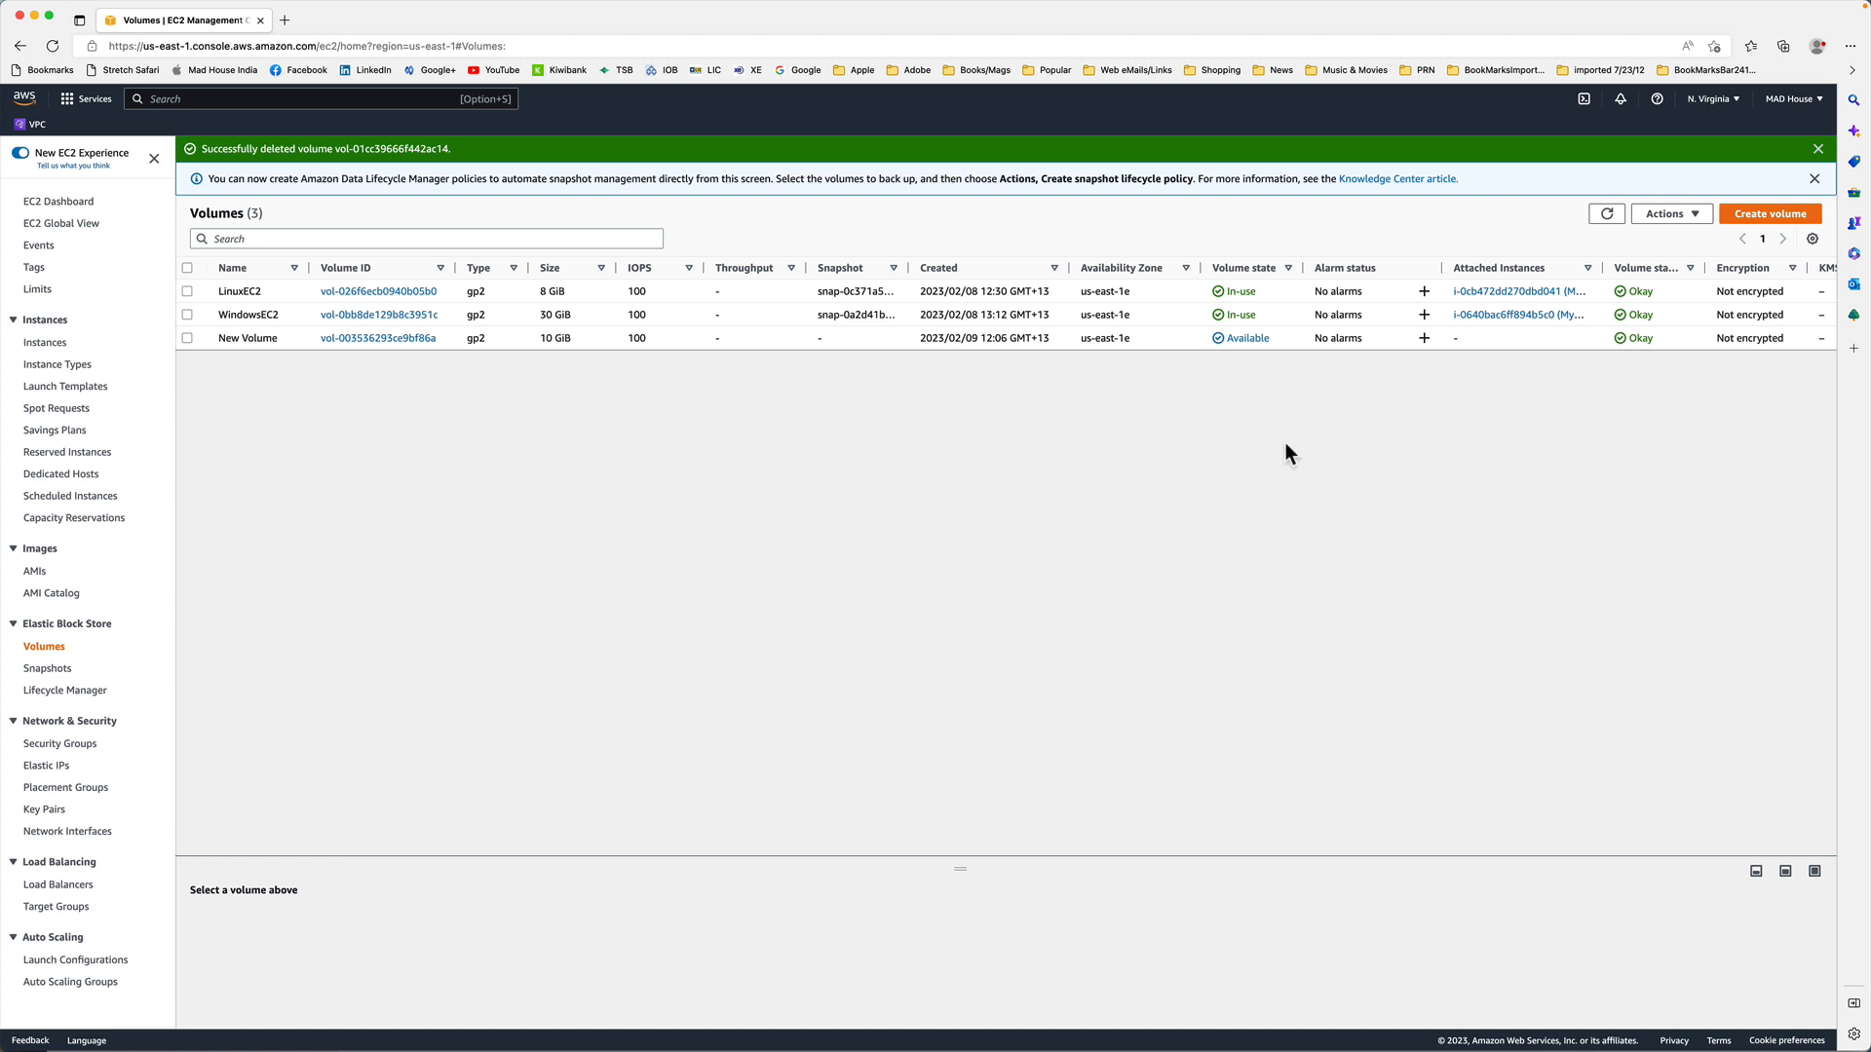
left_click(1606, 215)
Attach New Volume to the running MyWin instance with device name xvdf, widening the Attached Instances column in the volumes list beforehand.
left_click(188, 337)
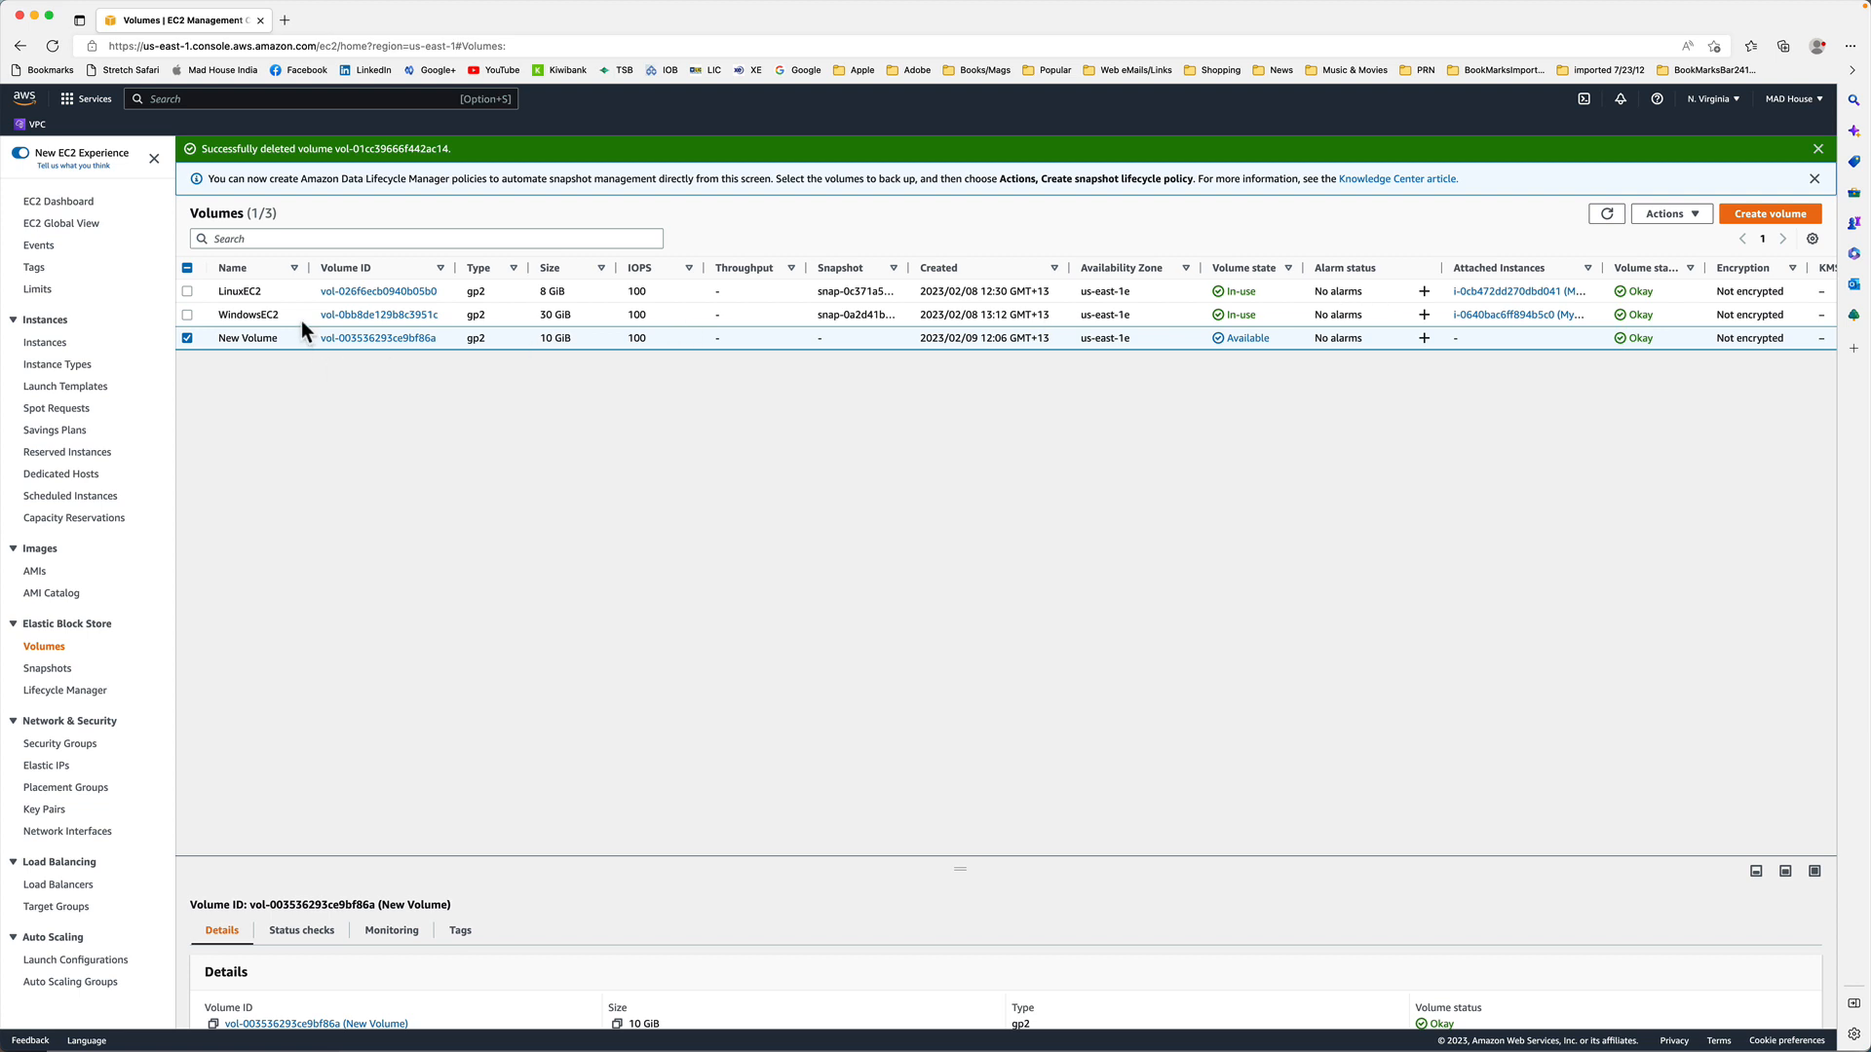
scroll(776, 325, "left", 1)
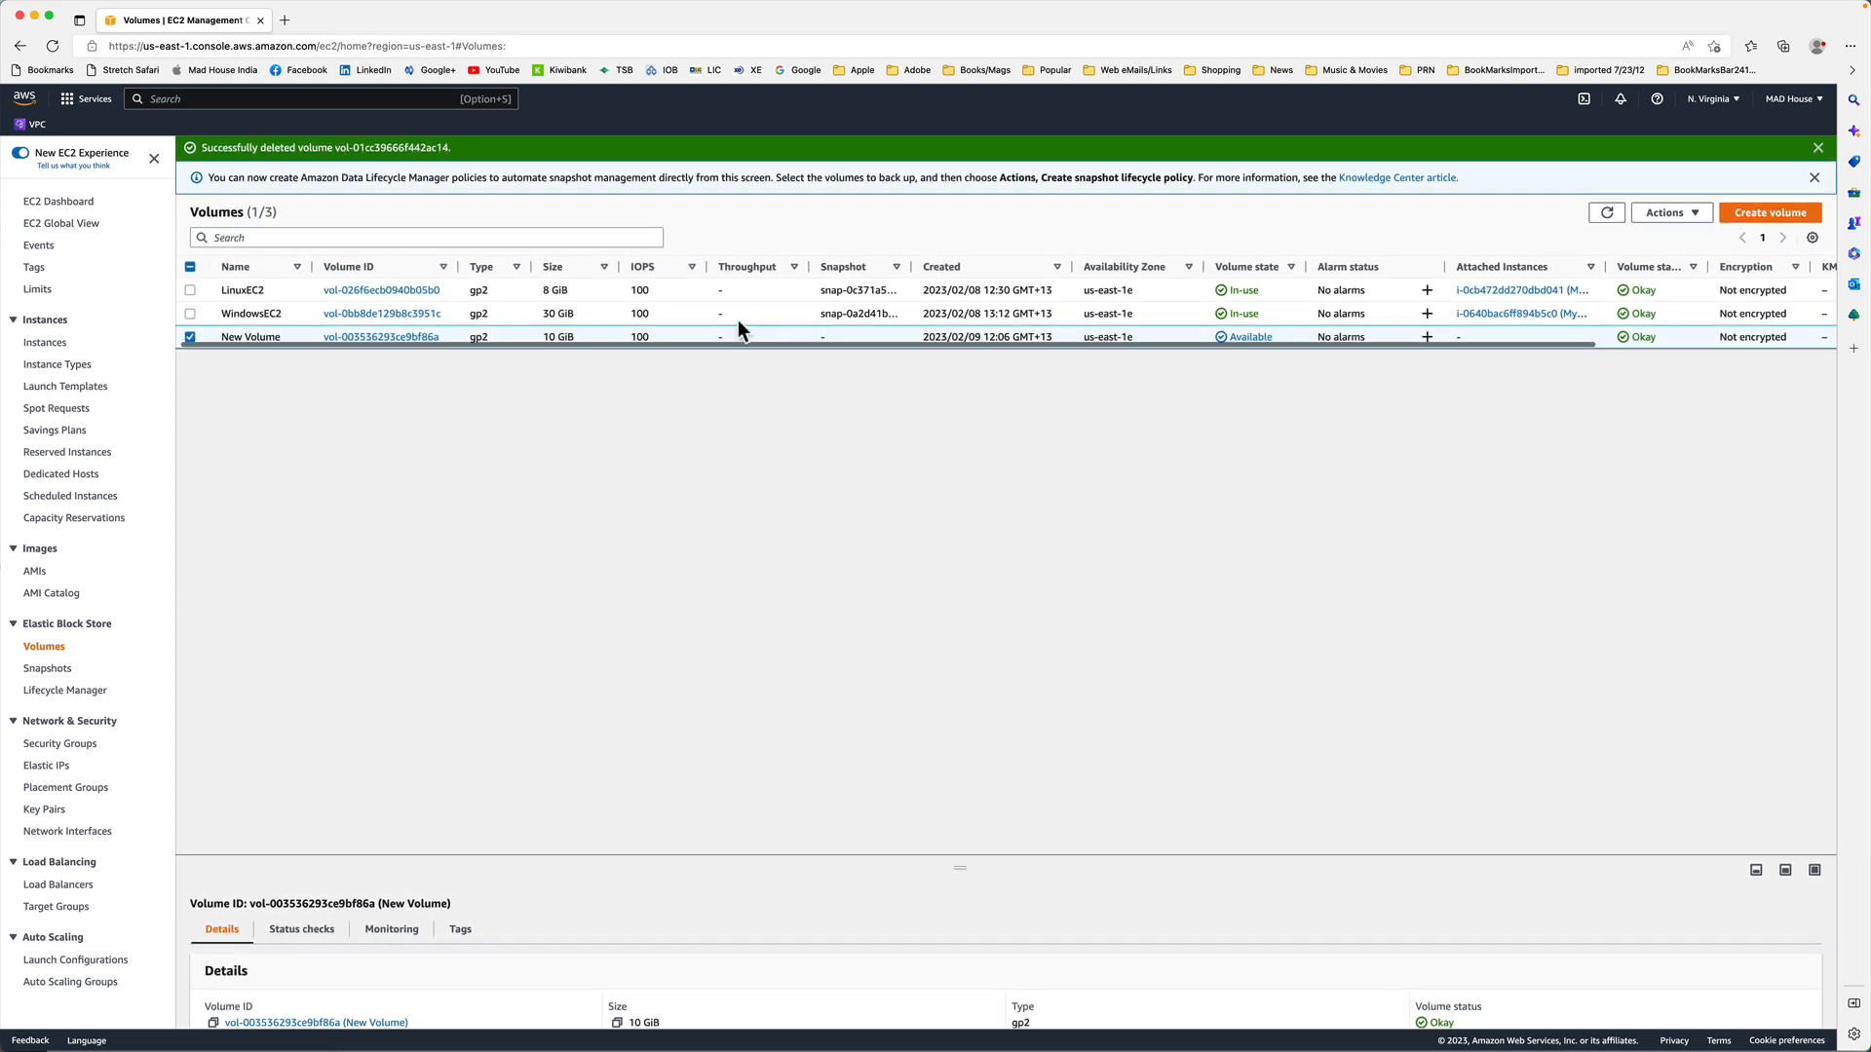
left_click_drag(1608, 267, 1648, 266)
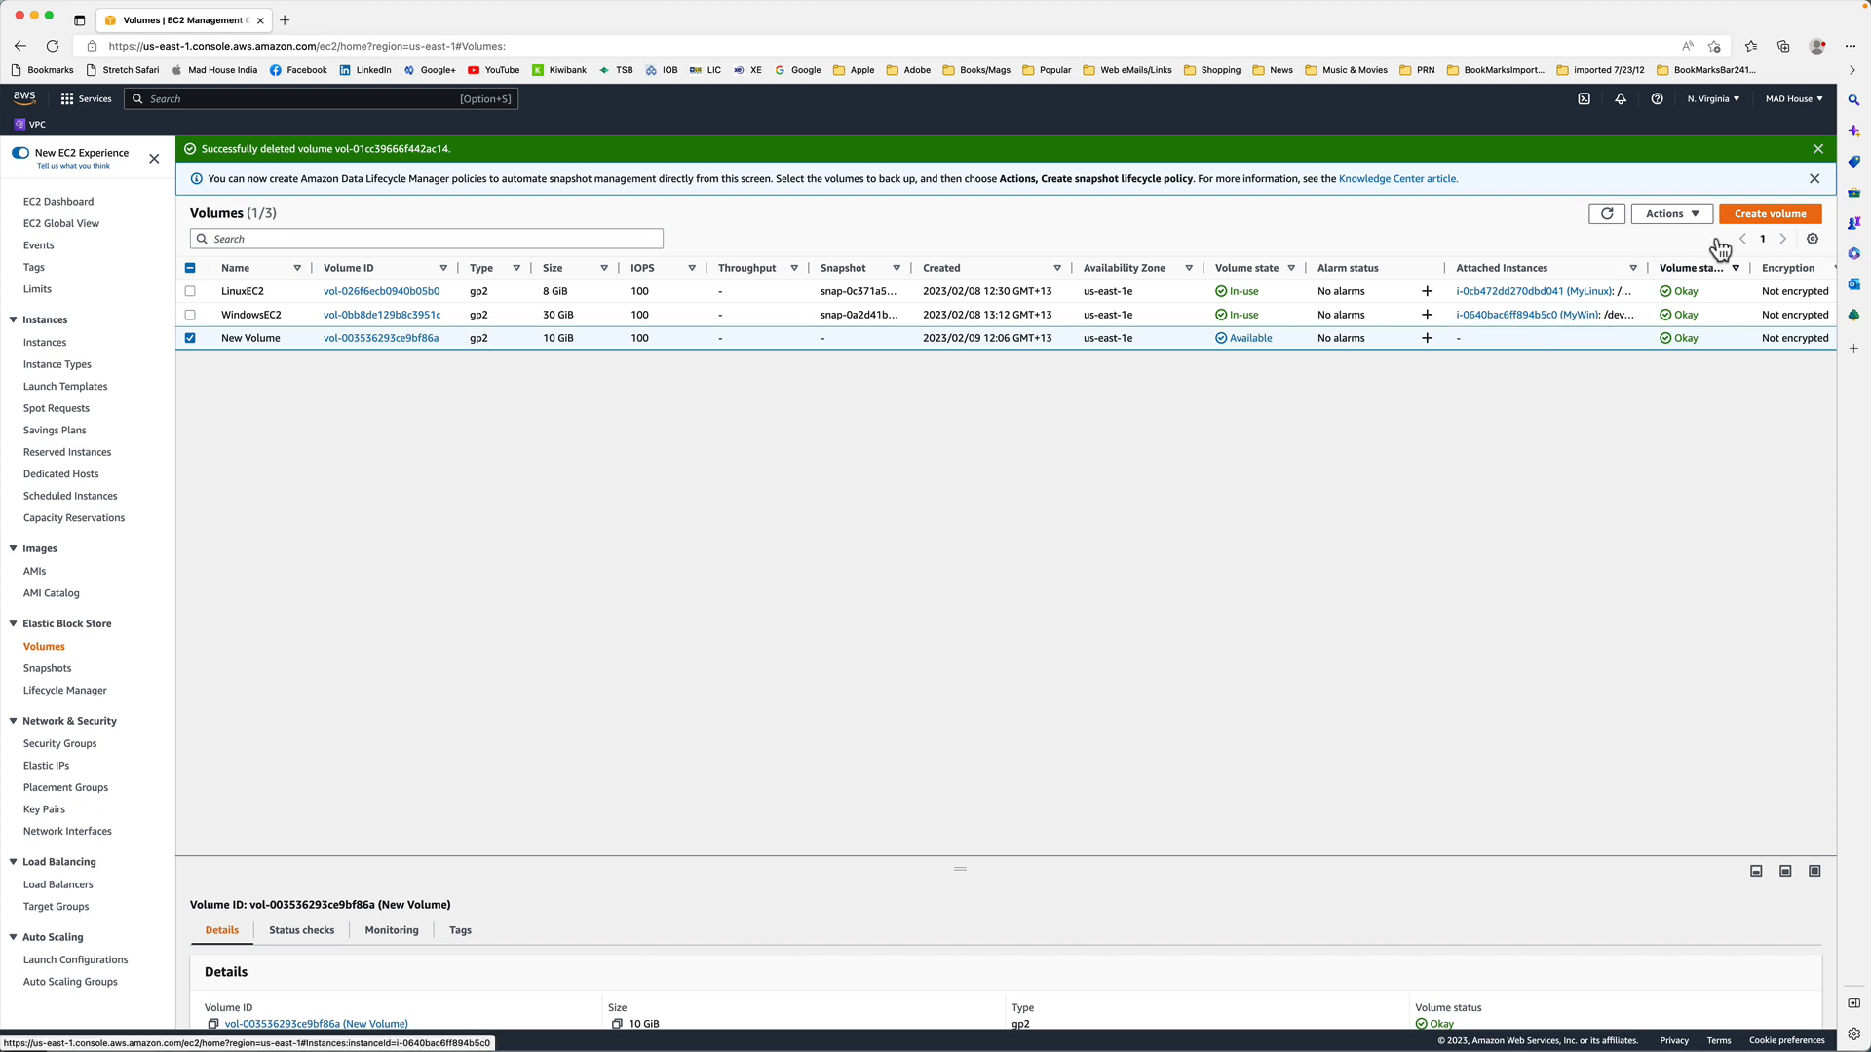
left_click(1678, 216)
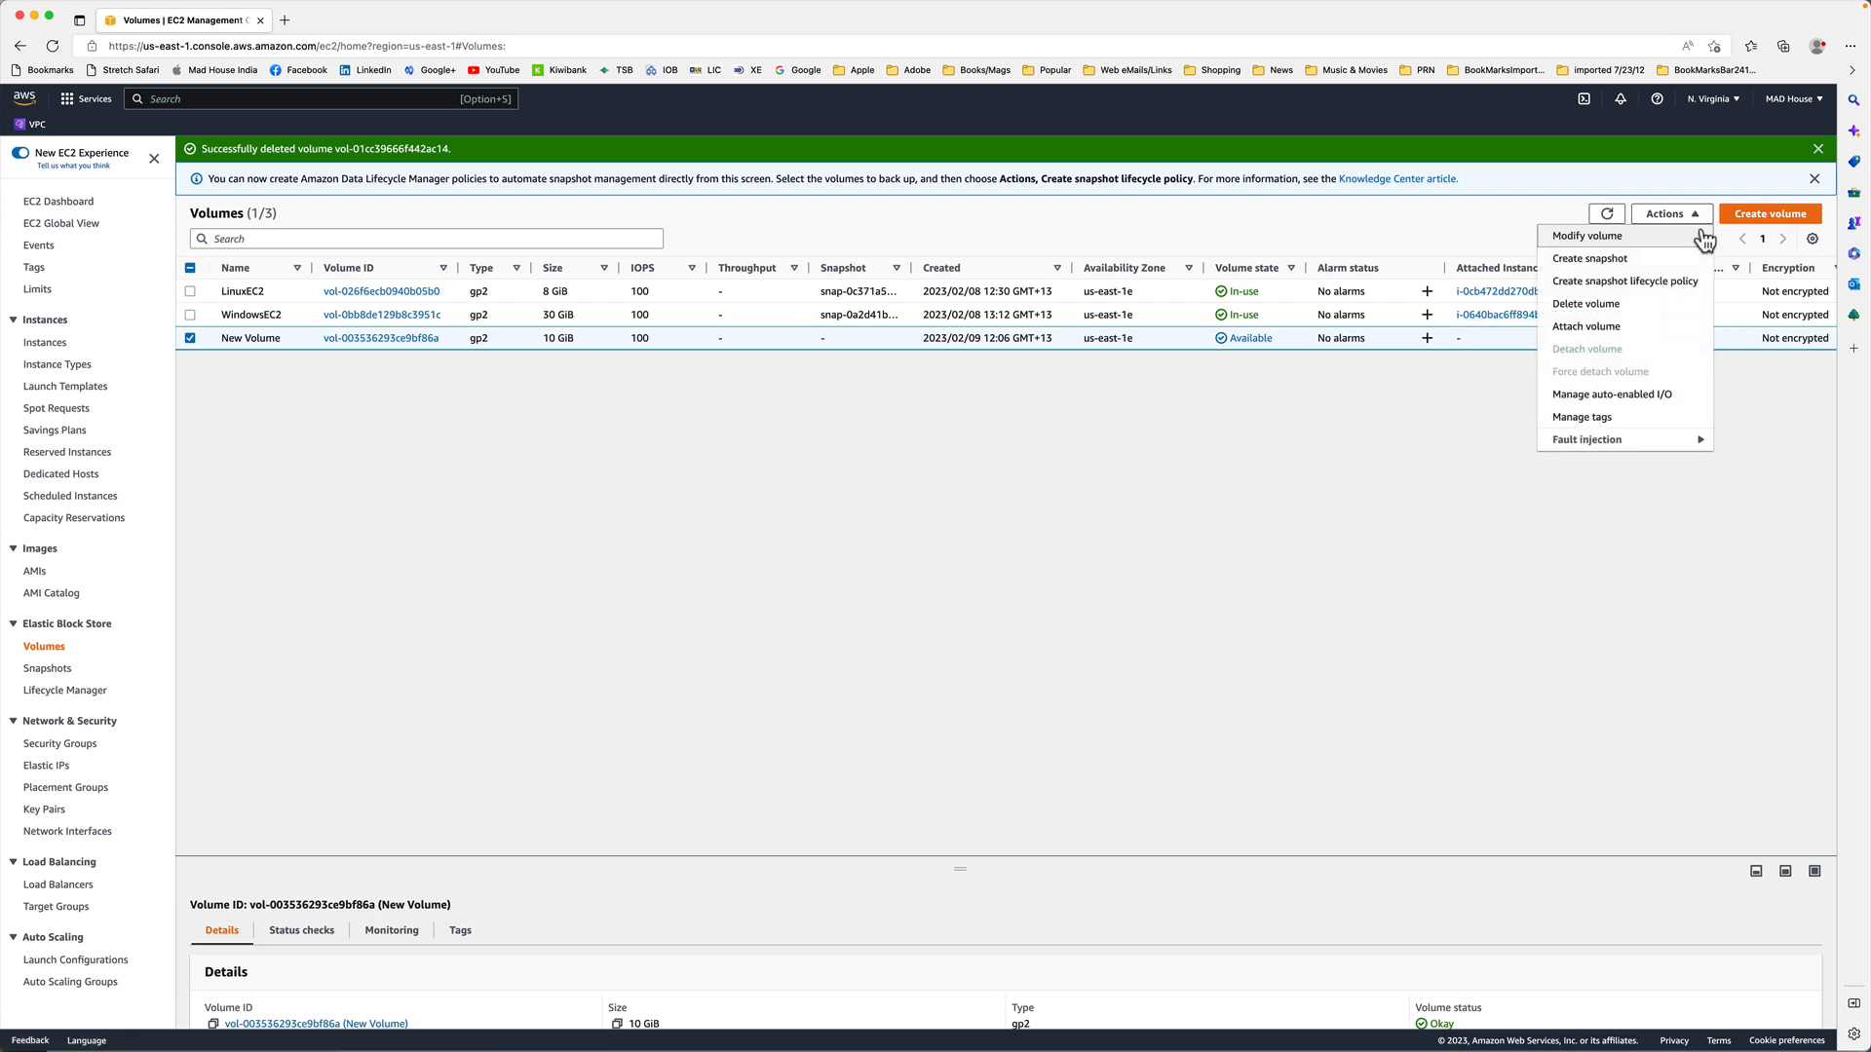
left_click(1639, 328)
left_click(303, 435)
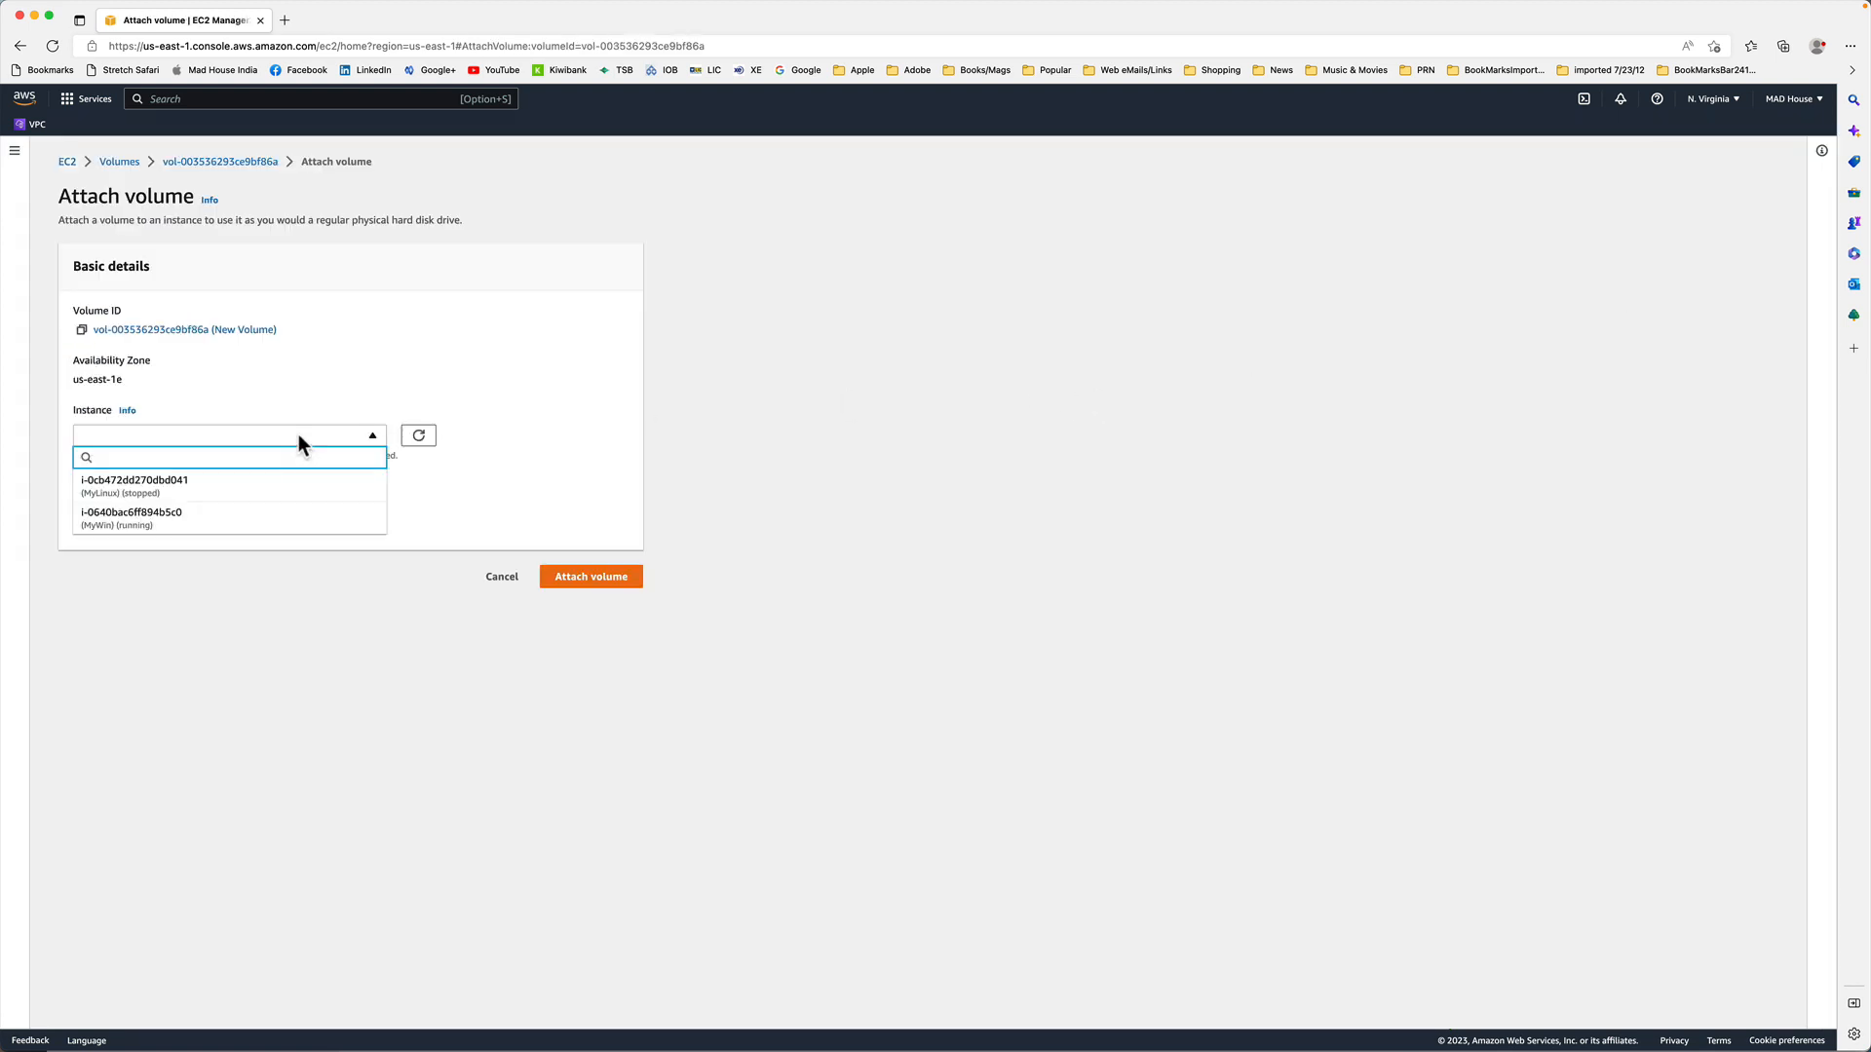
left_click(211, 517)
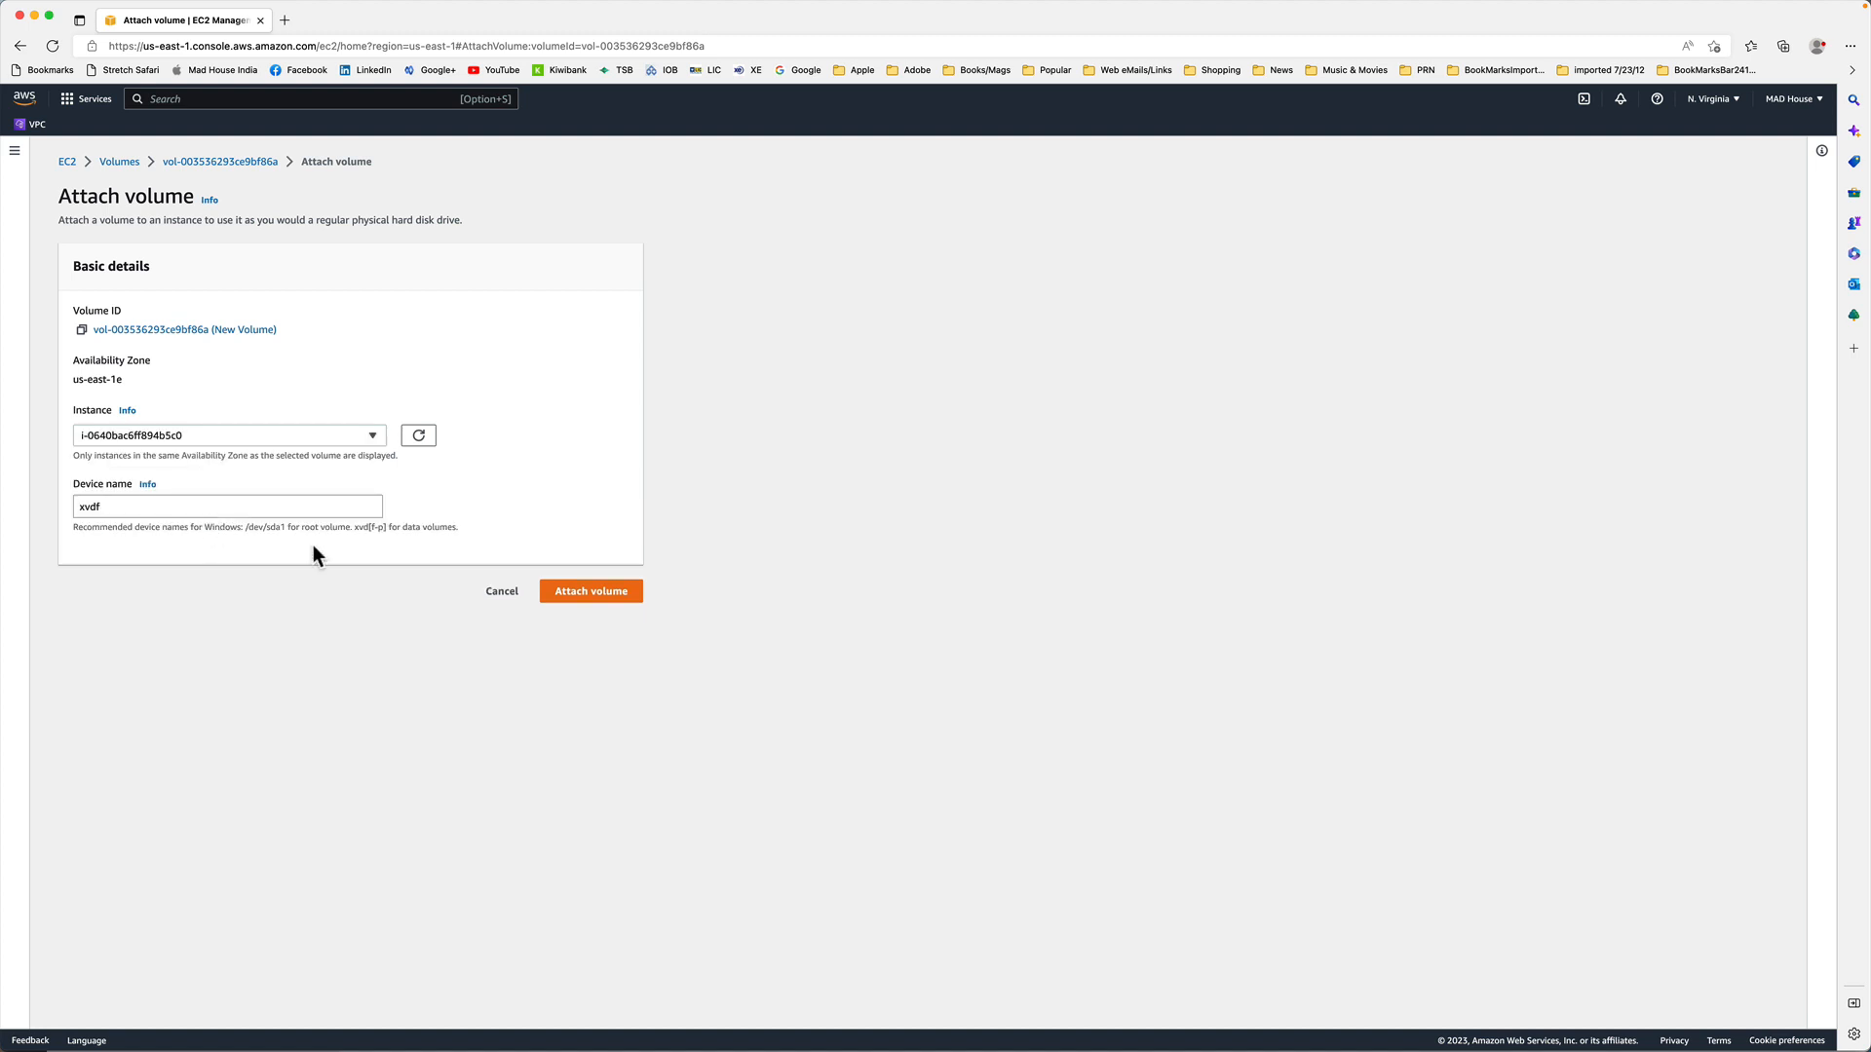
left_click(590, 592)
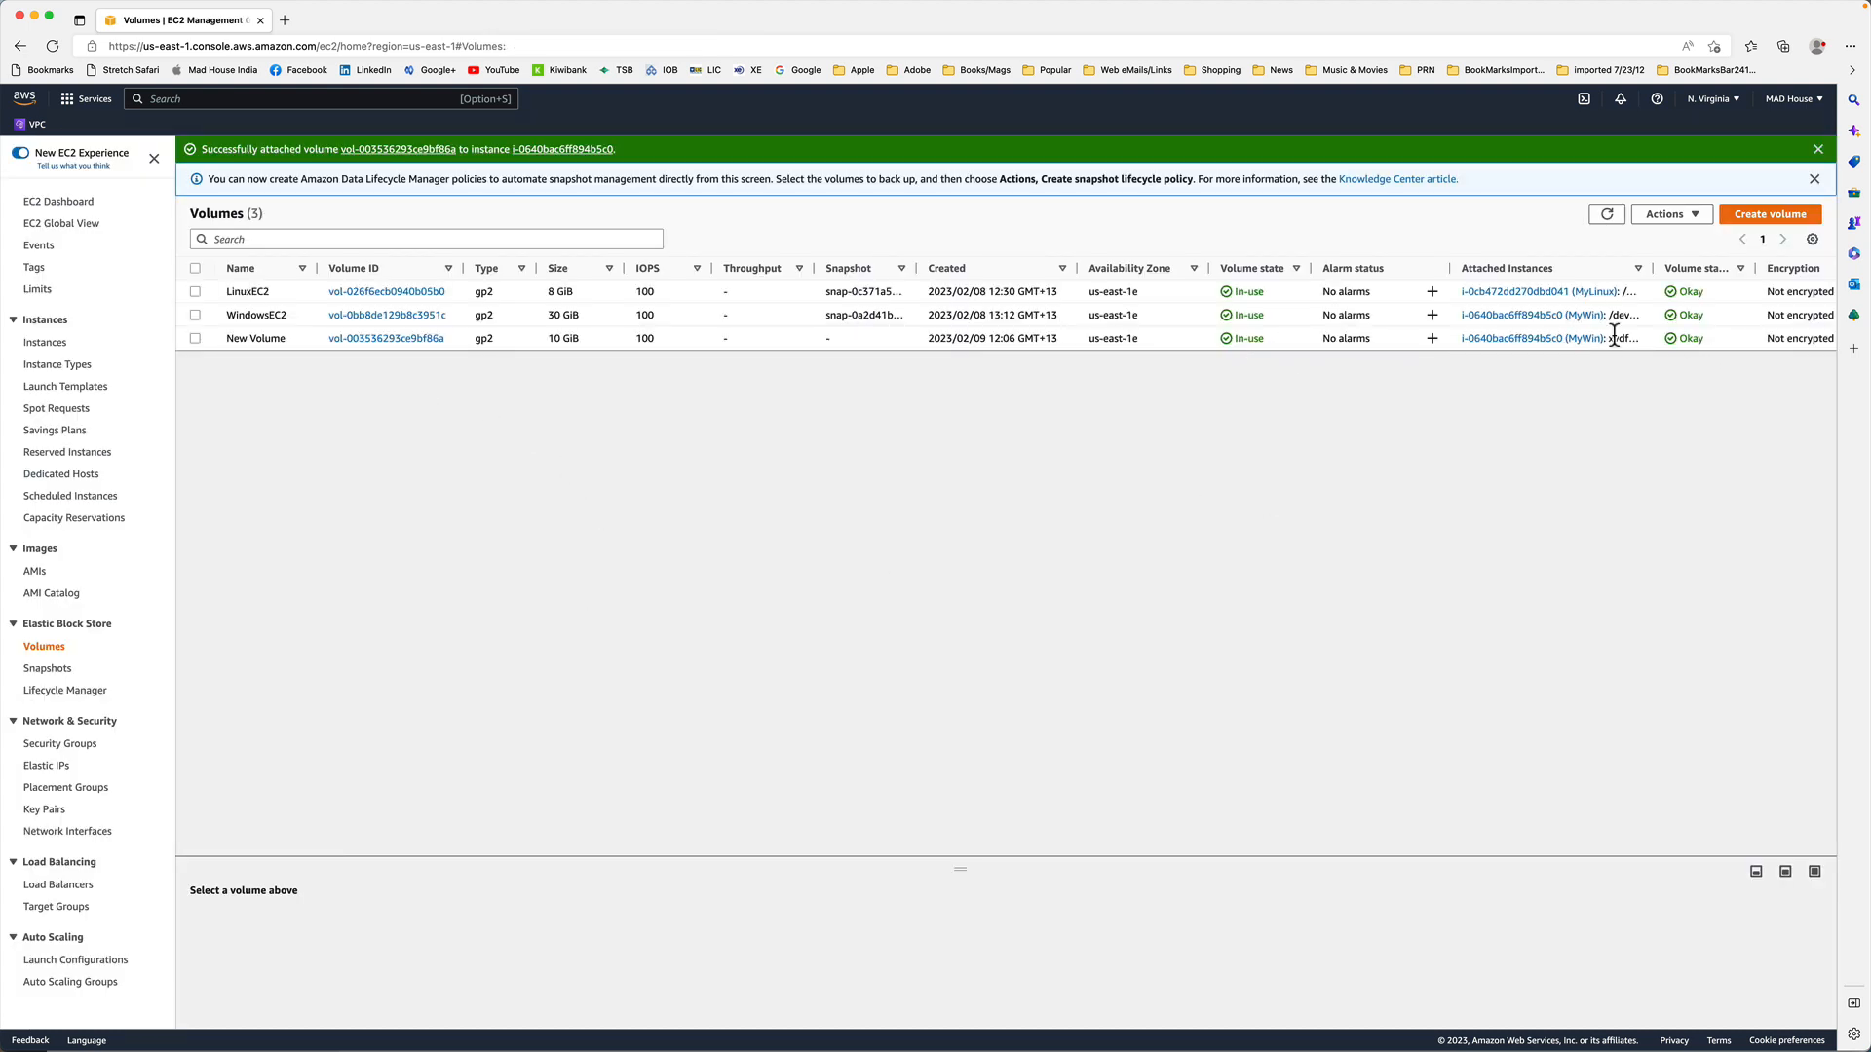
Return to the instances list and check MyWin's storage, status checks, networking, security and details.
scroll(1615, 343, "right", 2)
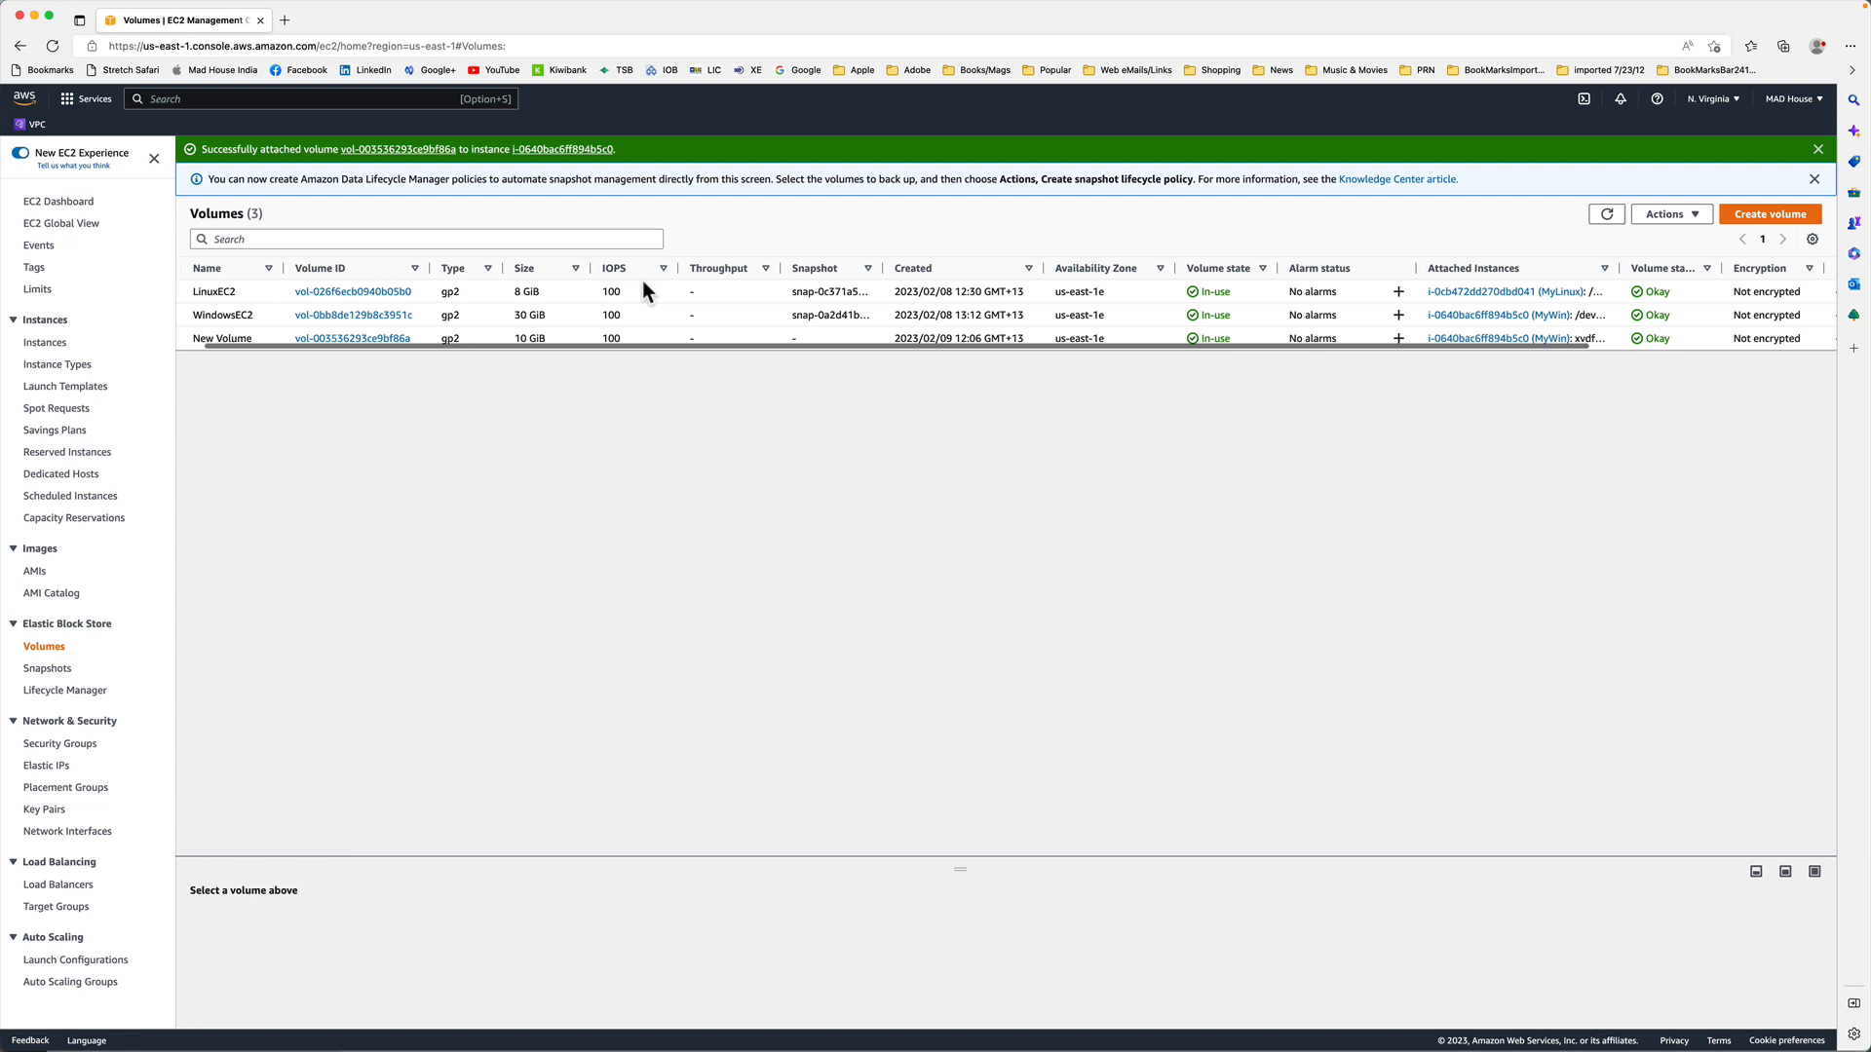
left_click(46, 343)
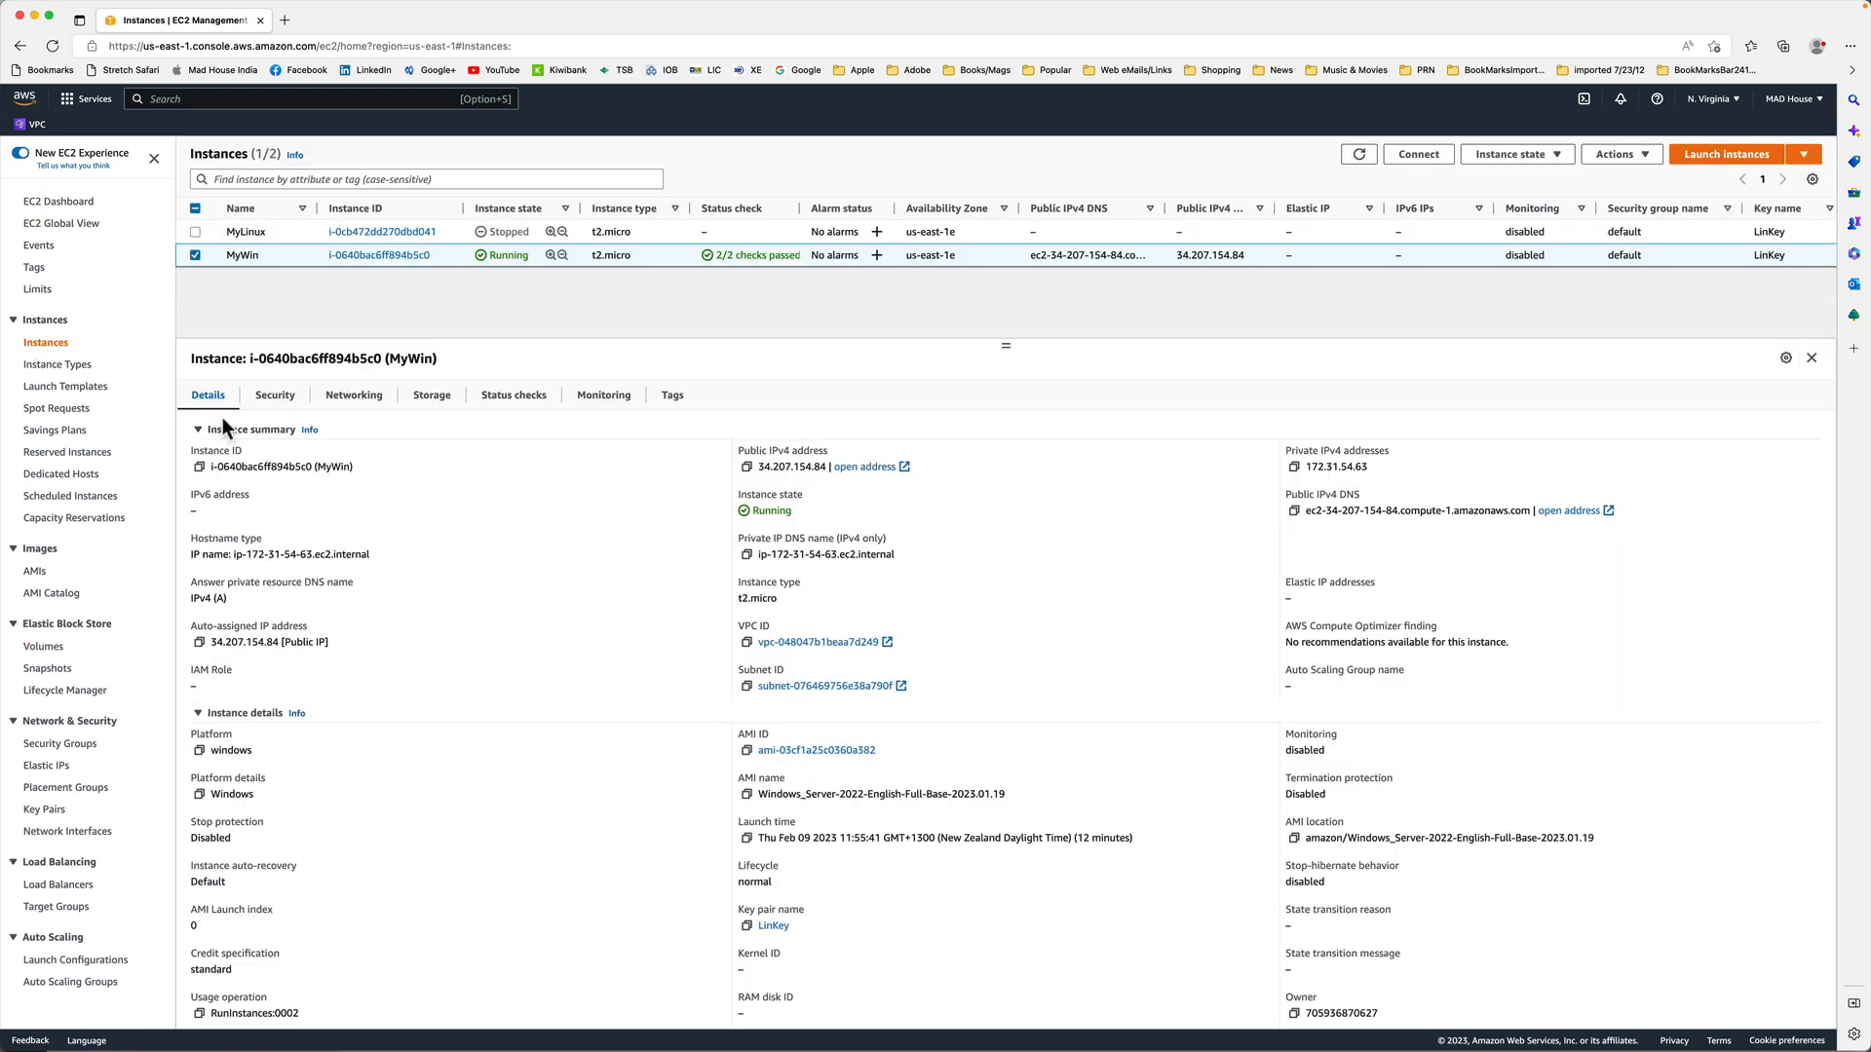
left_click(431, 396)
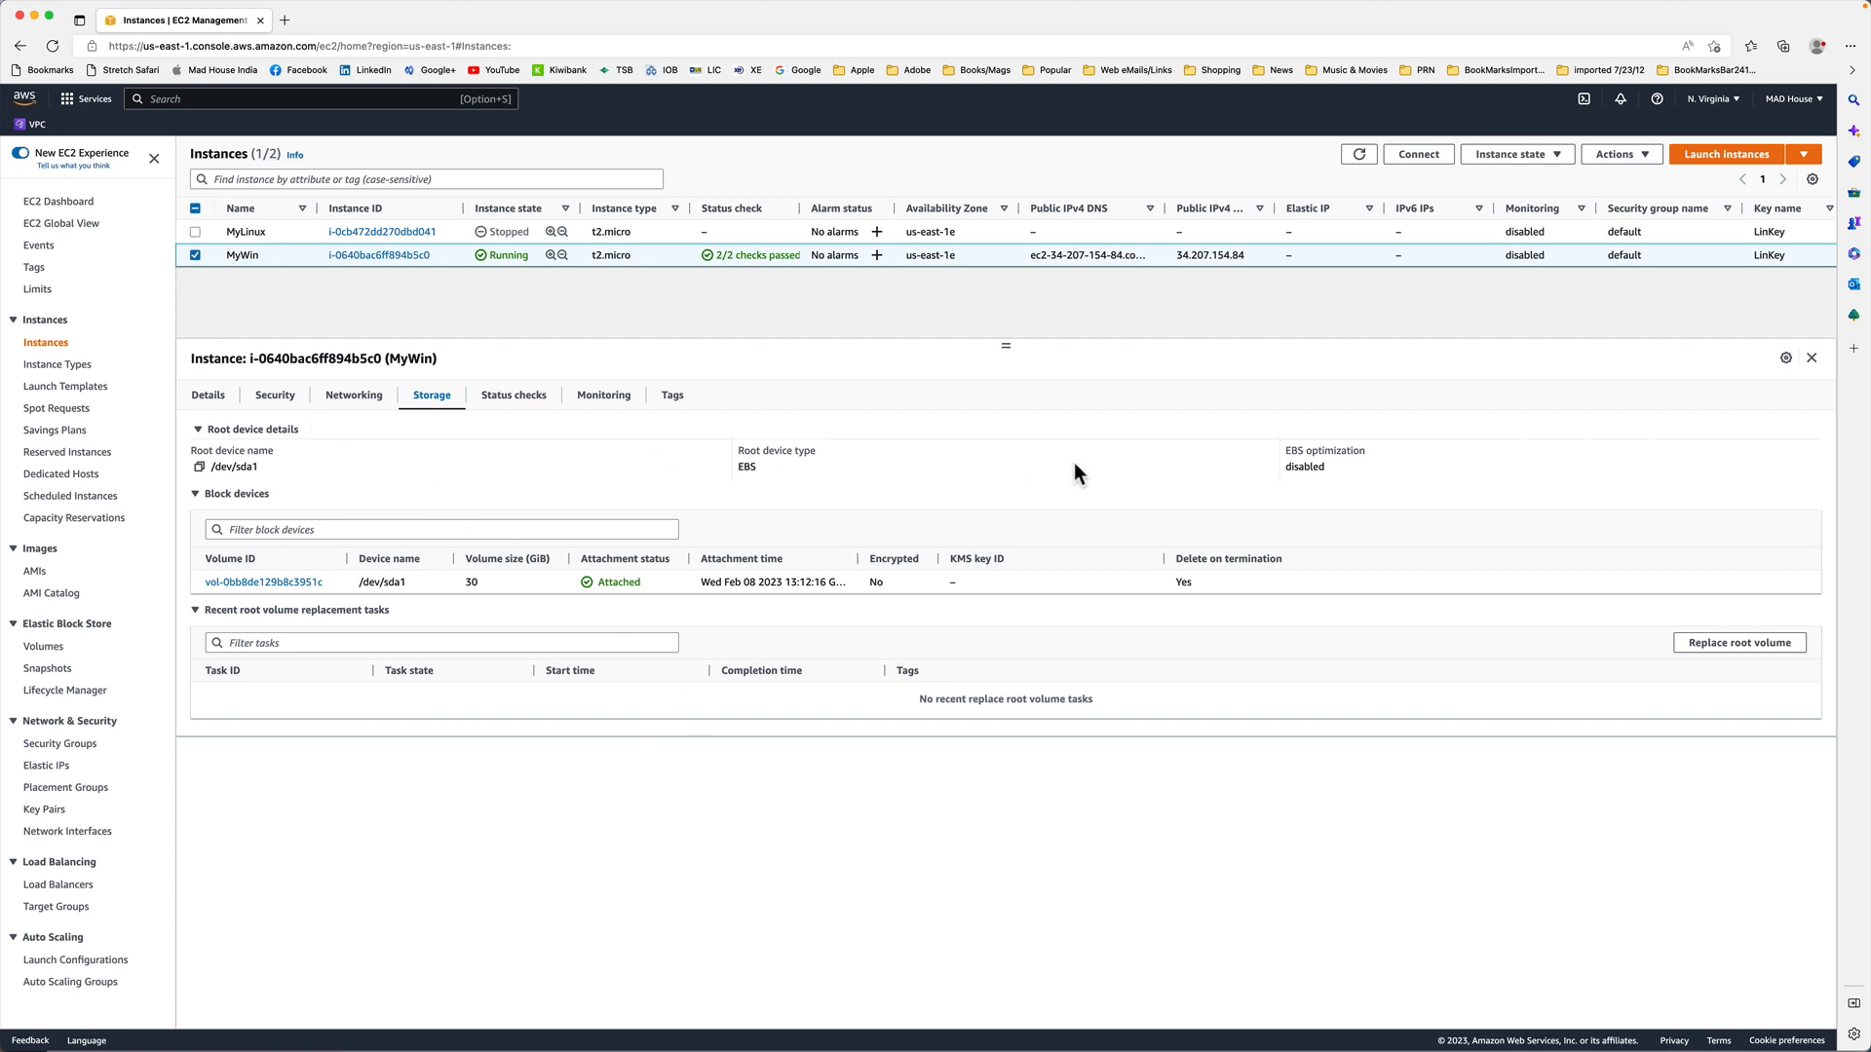
left_click(495, 399)
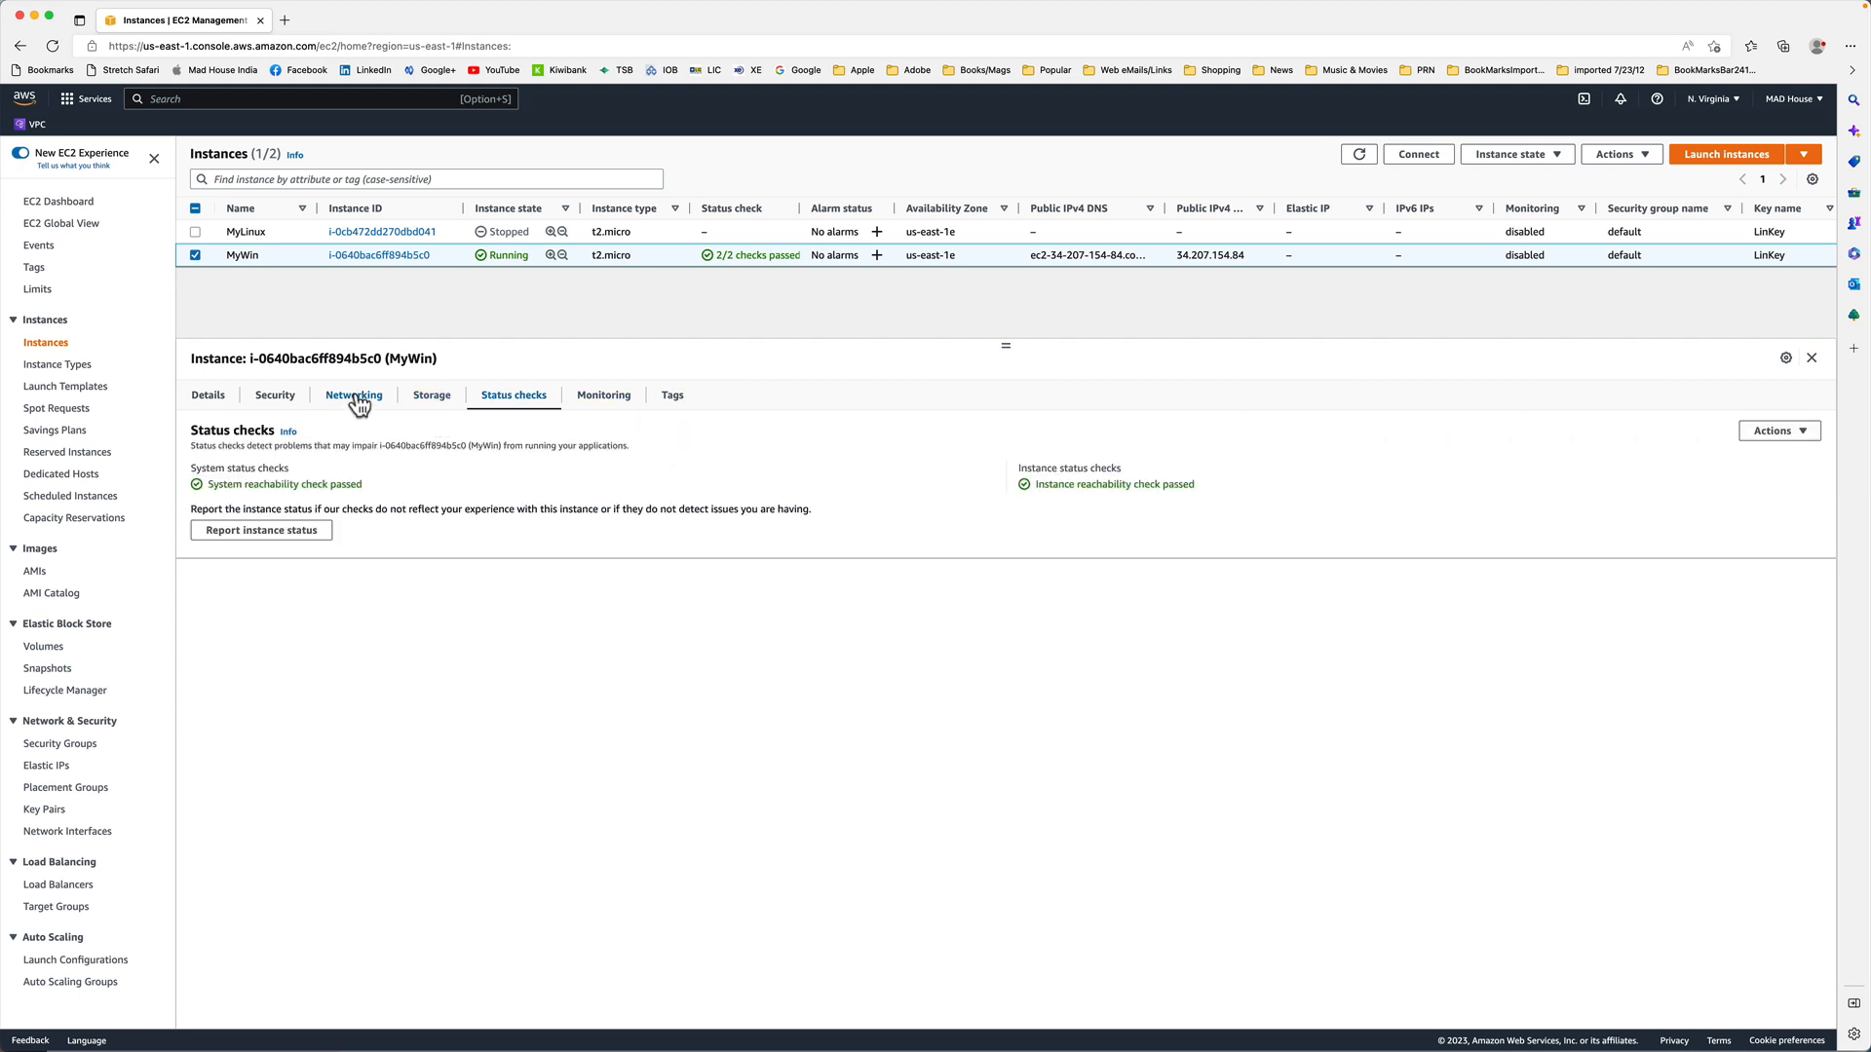
left_click(357, 399)
left_click(277, 399)
left_click(213, 400)
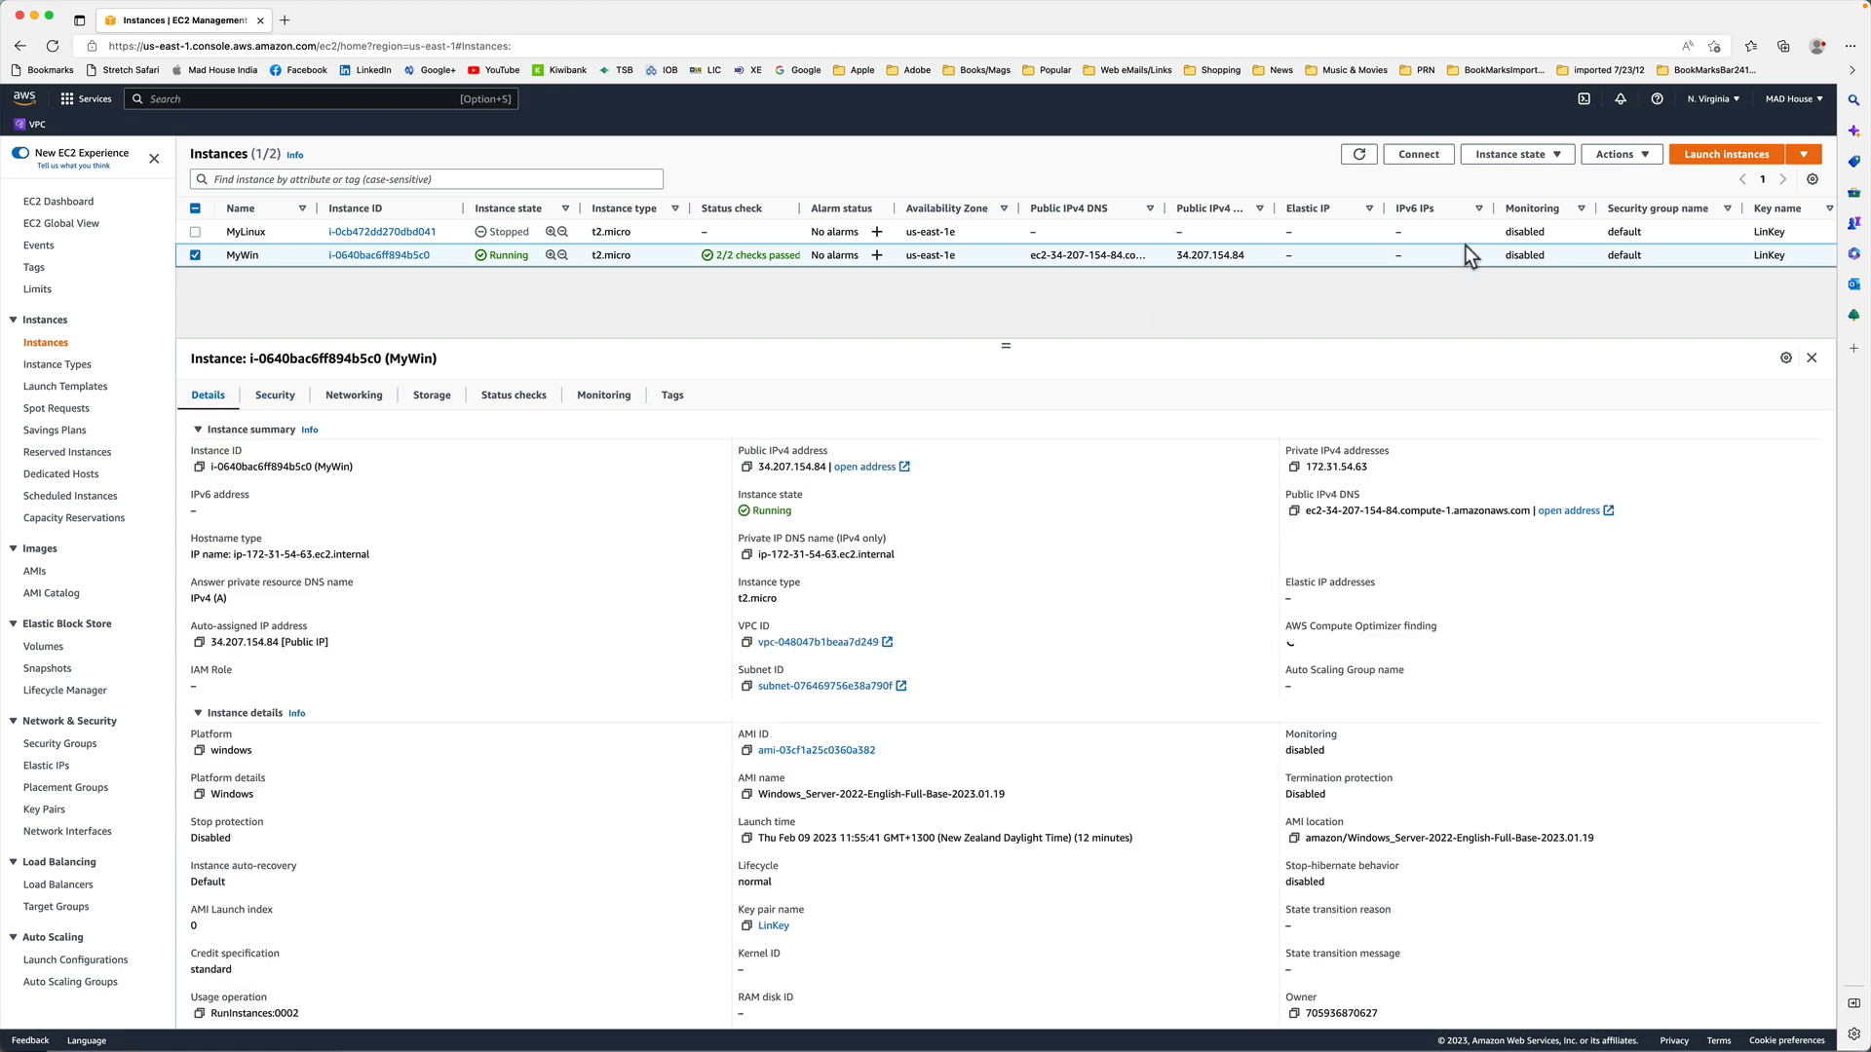
Refresh the instances list, reselect MyWin and examine its attached block devices, widening the Attachment time column.
left_click(1359, 154)
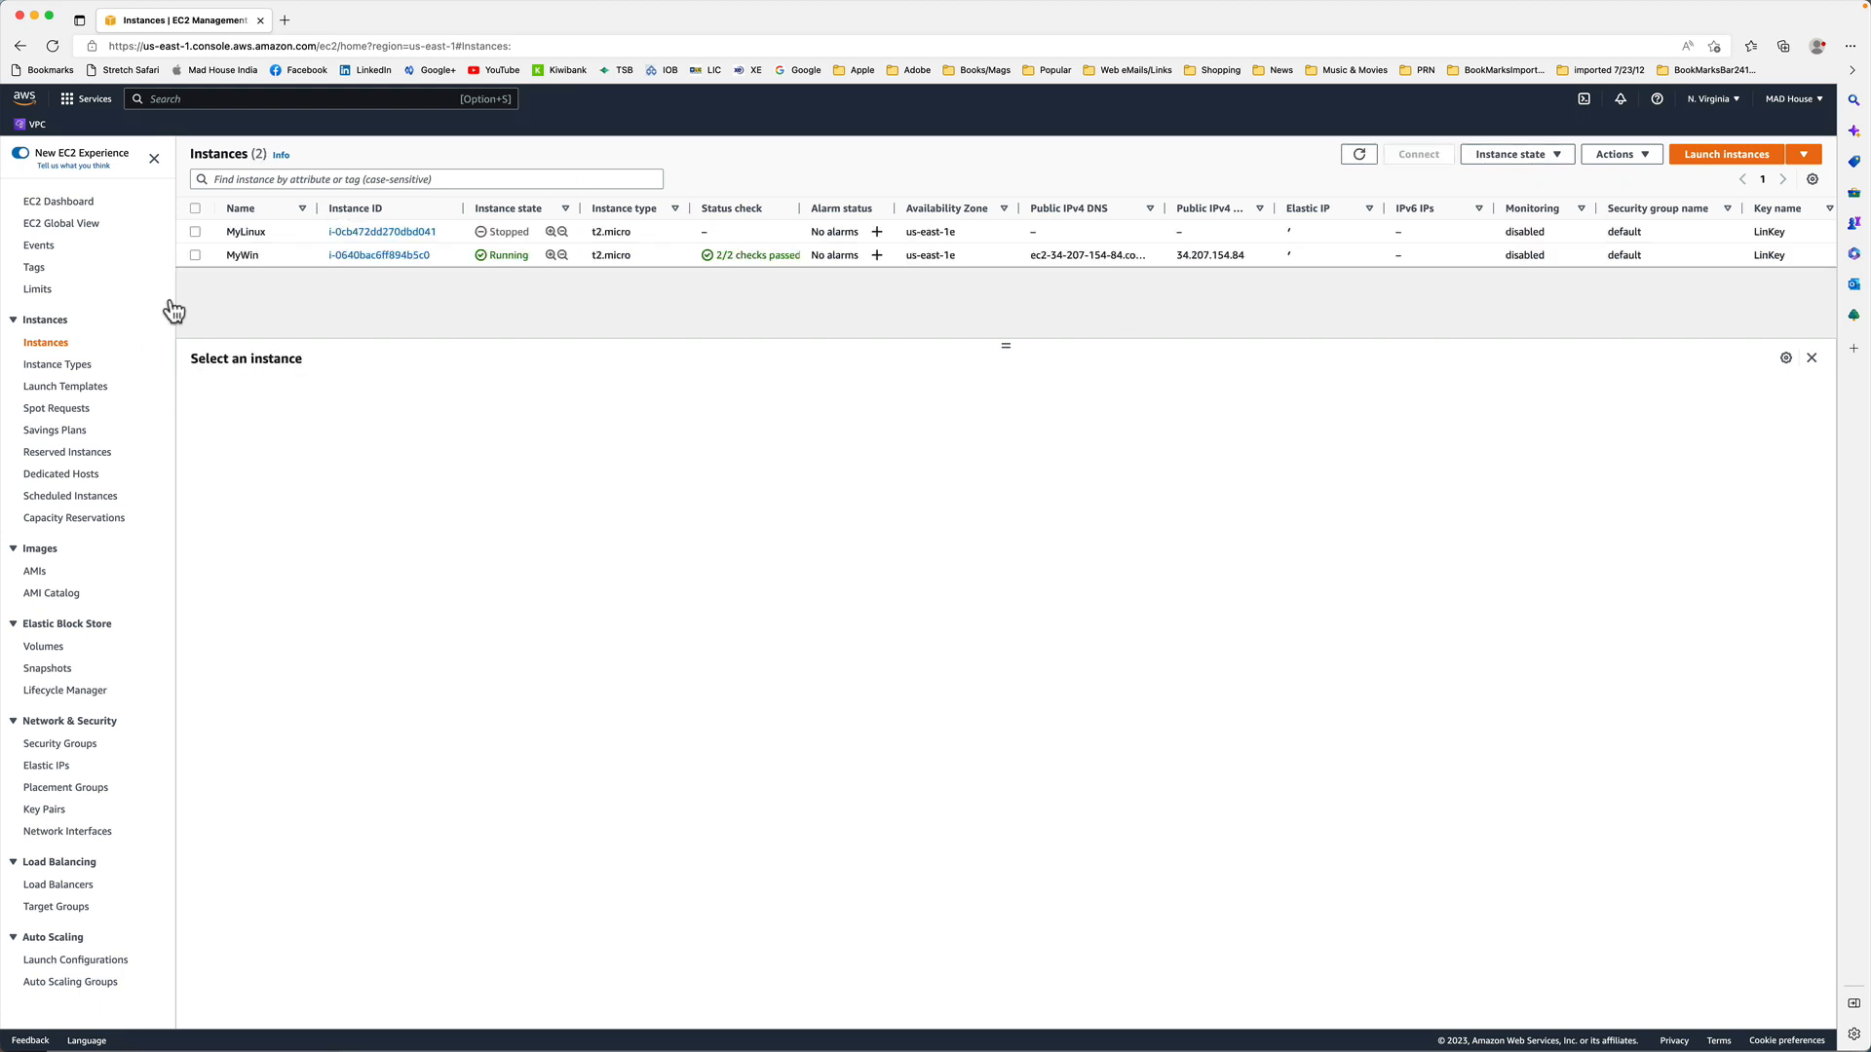
left_click(194, 254)
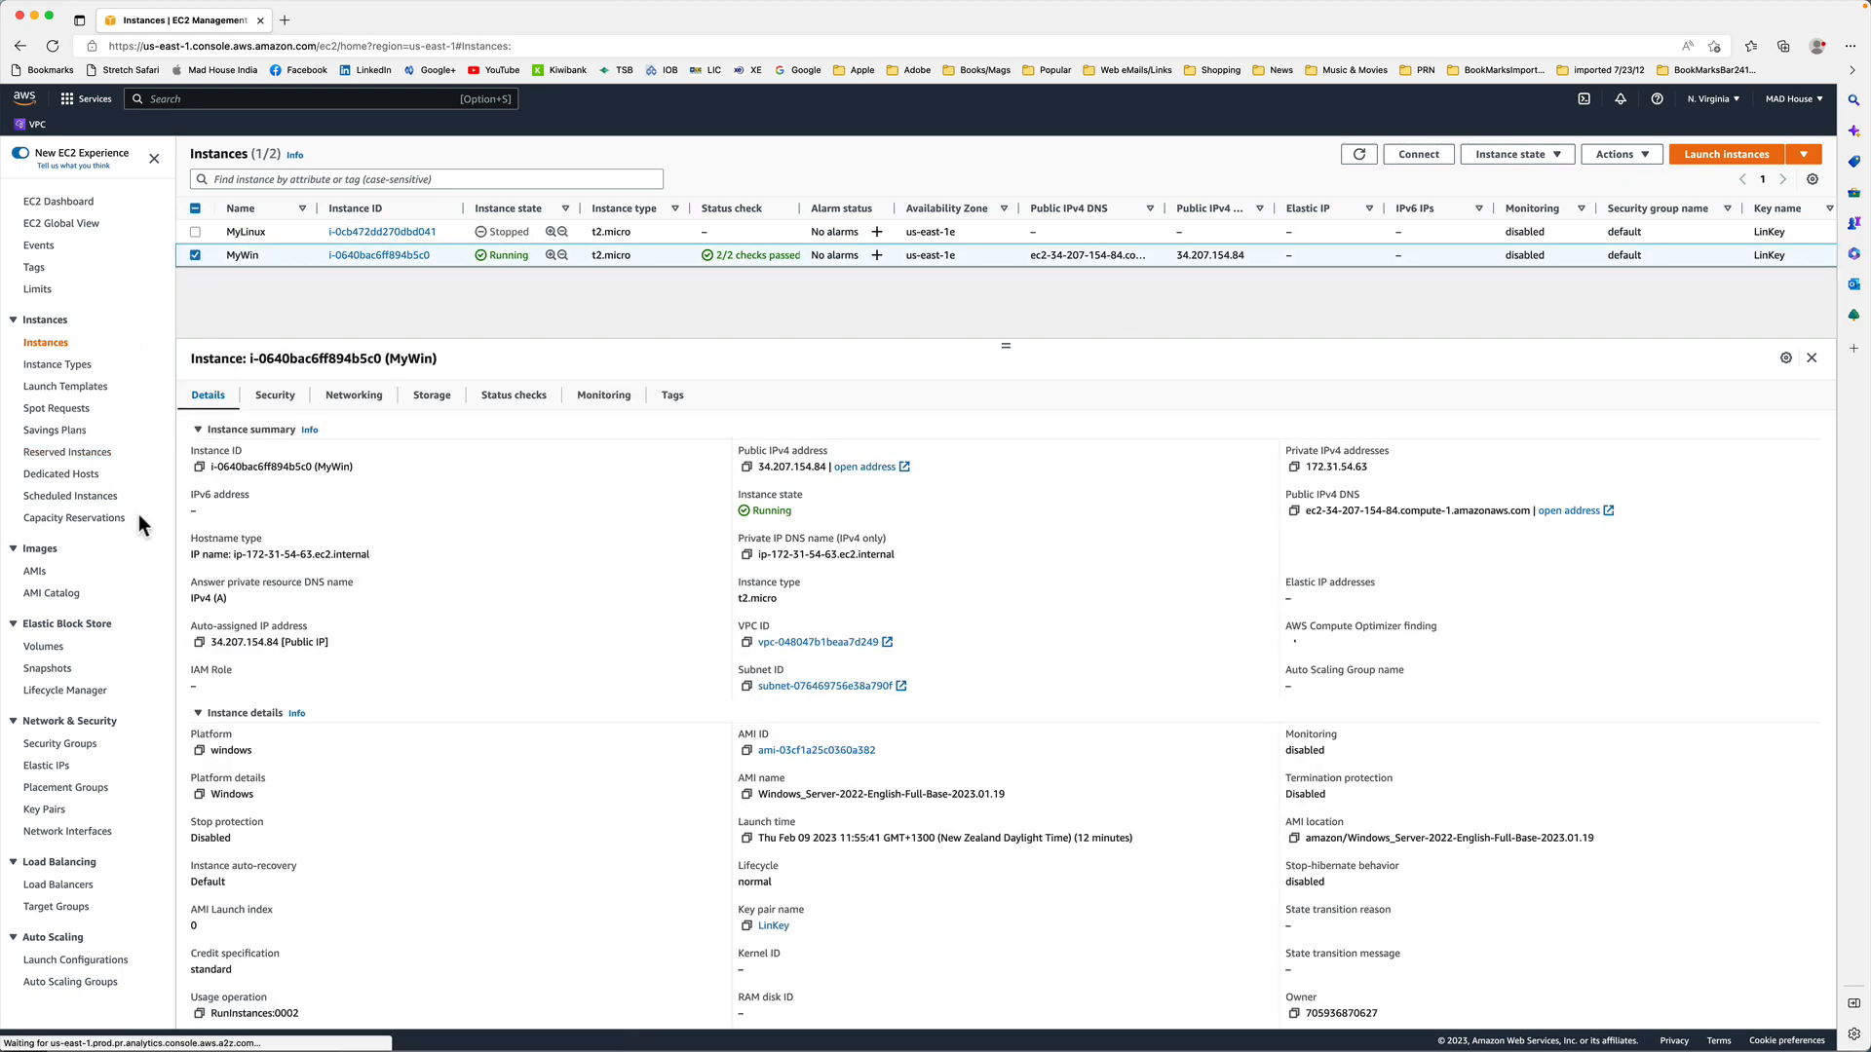
left_click(277, 397)
left_click(360, 397)
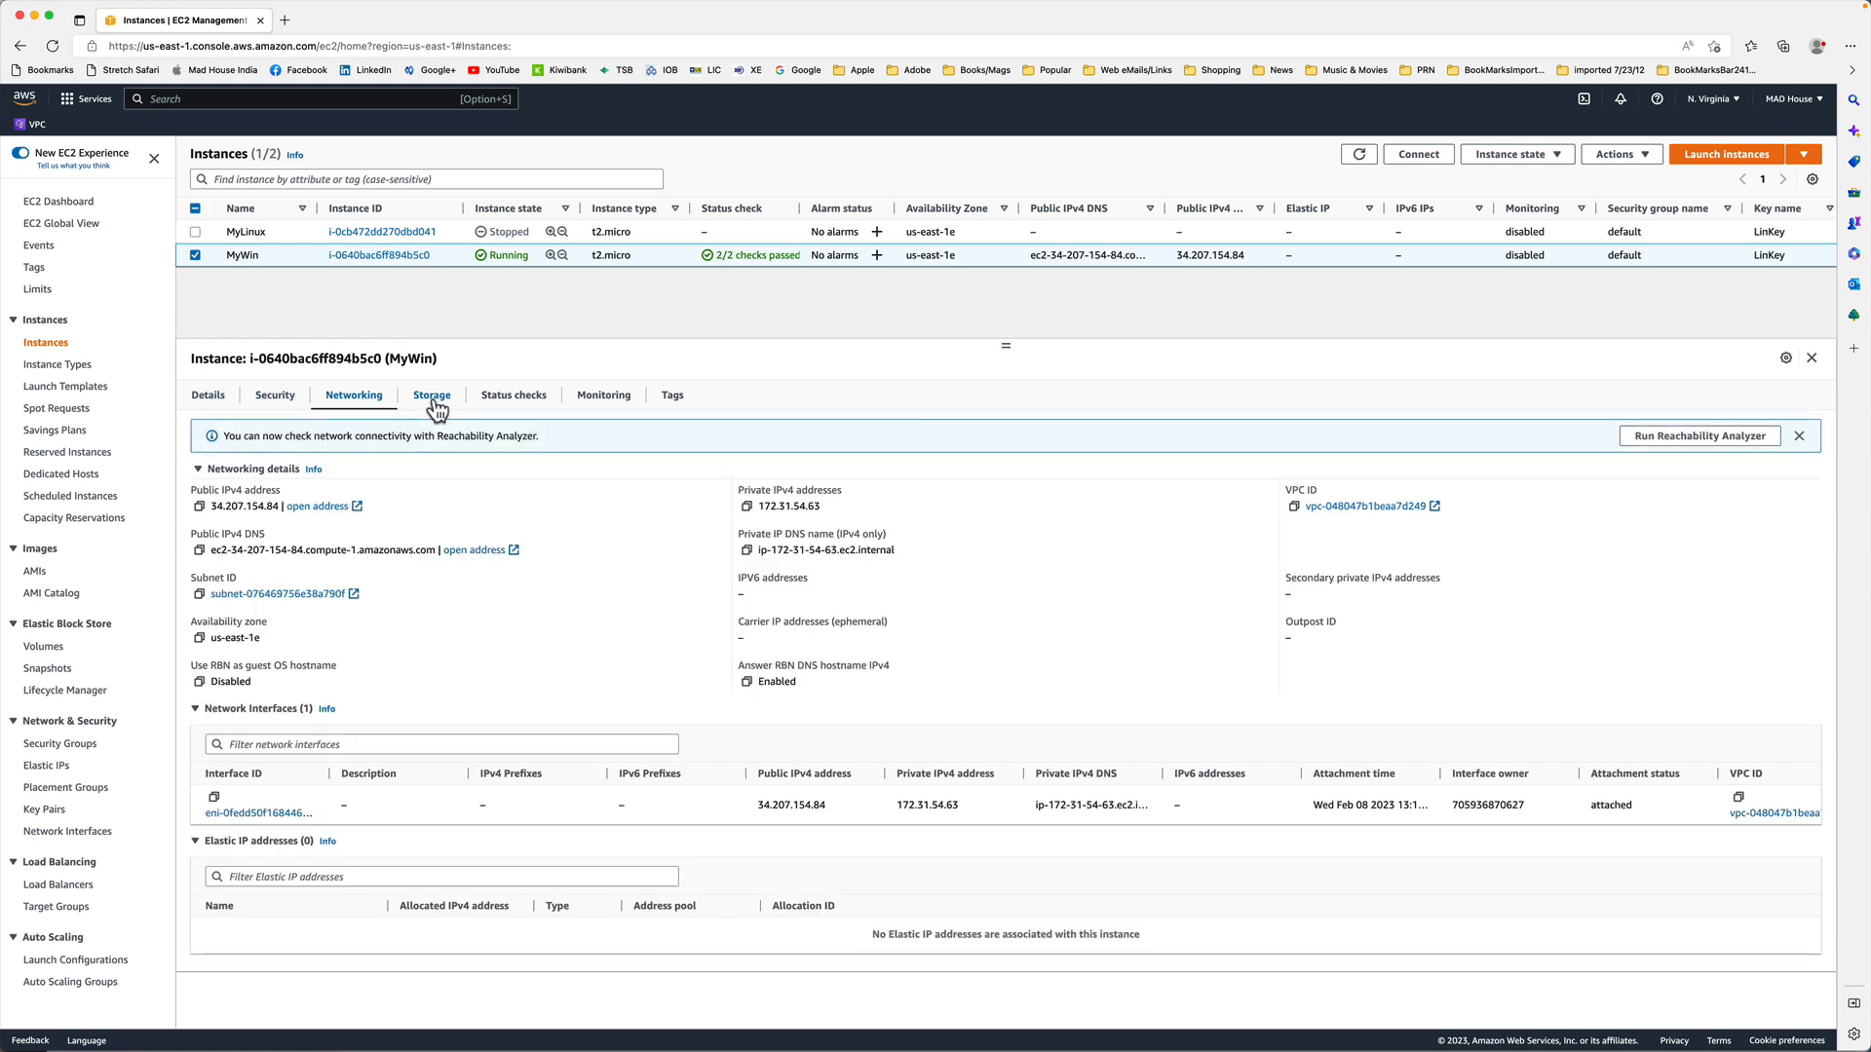
left_click(431, 395)
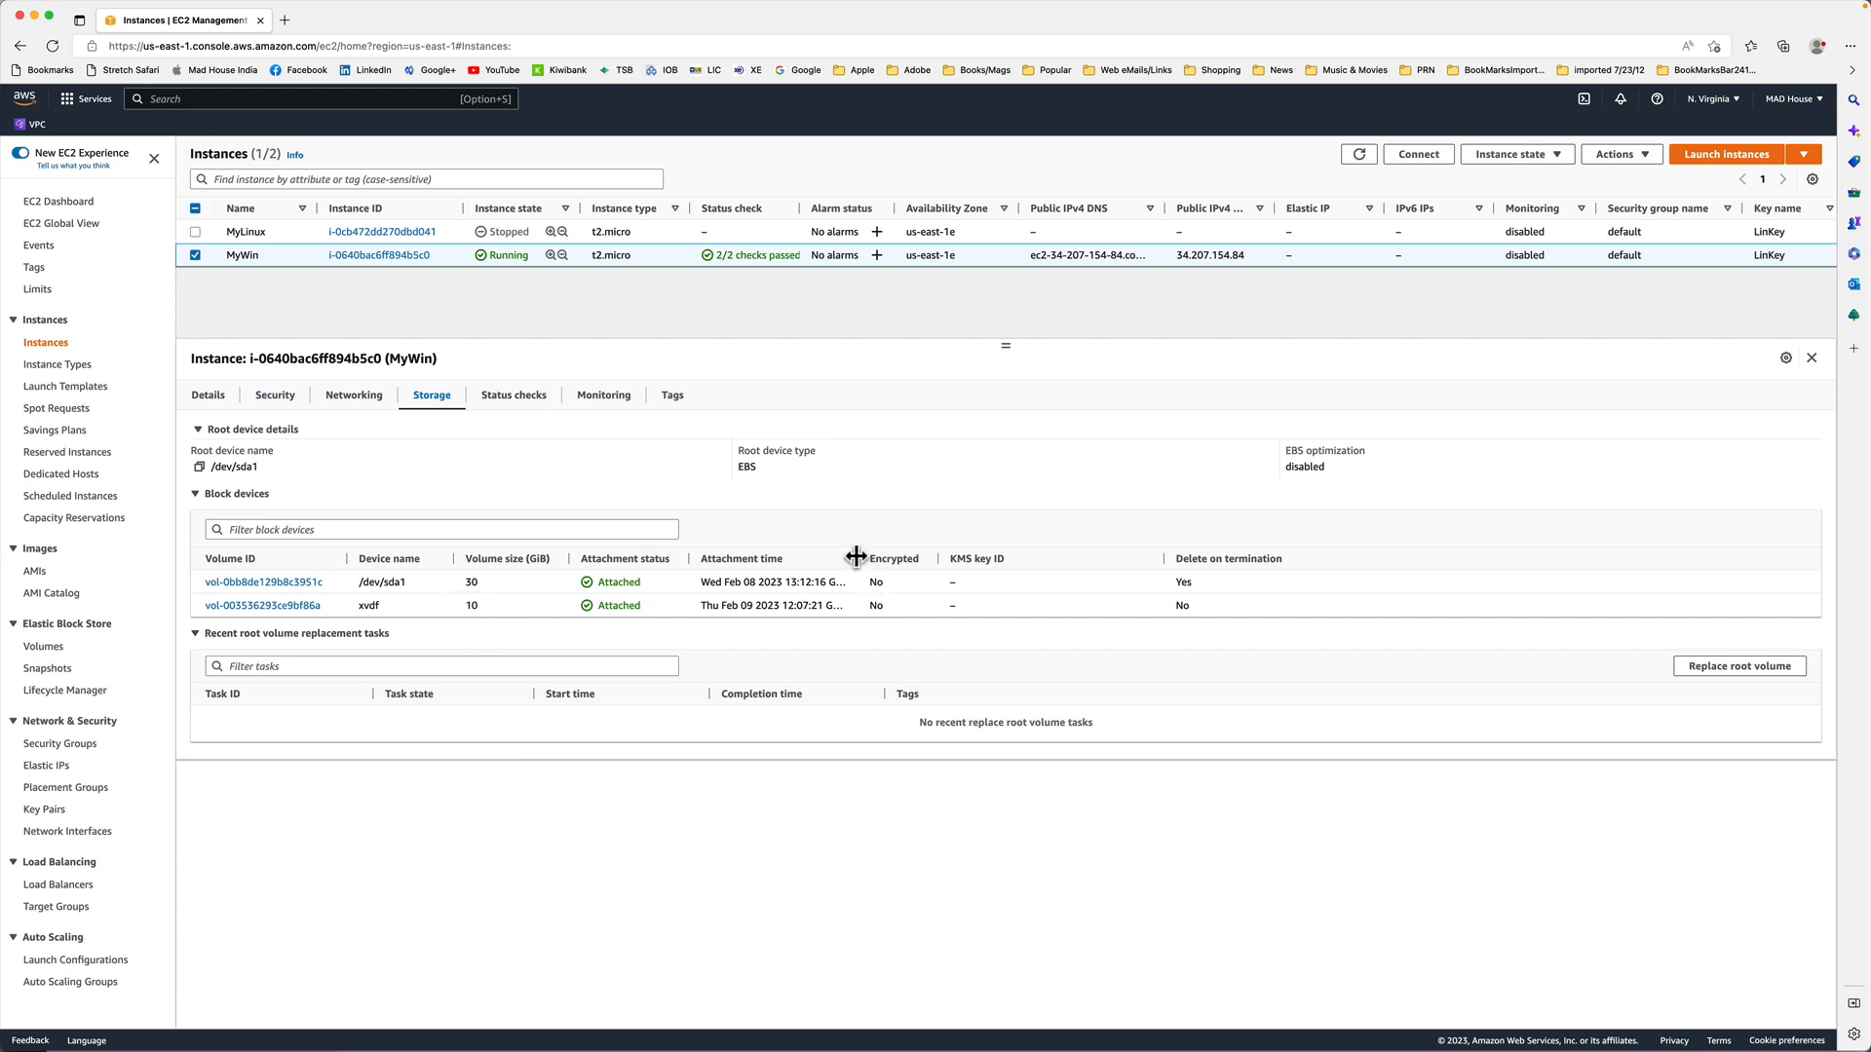
left_click_drag(855, 557, 933, 556)
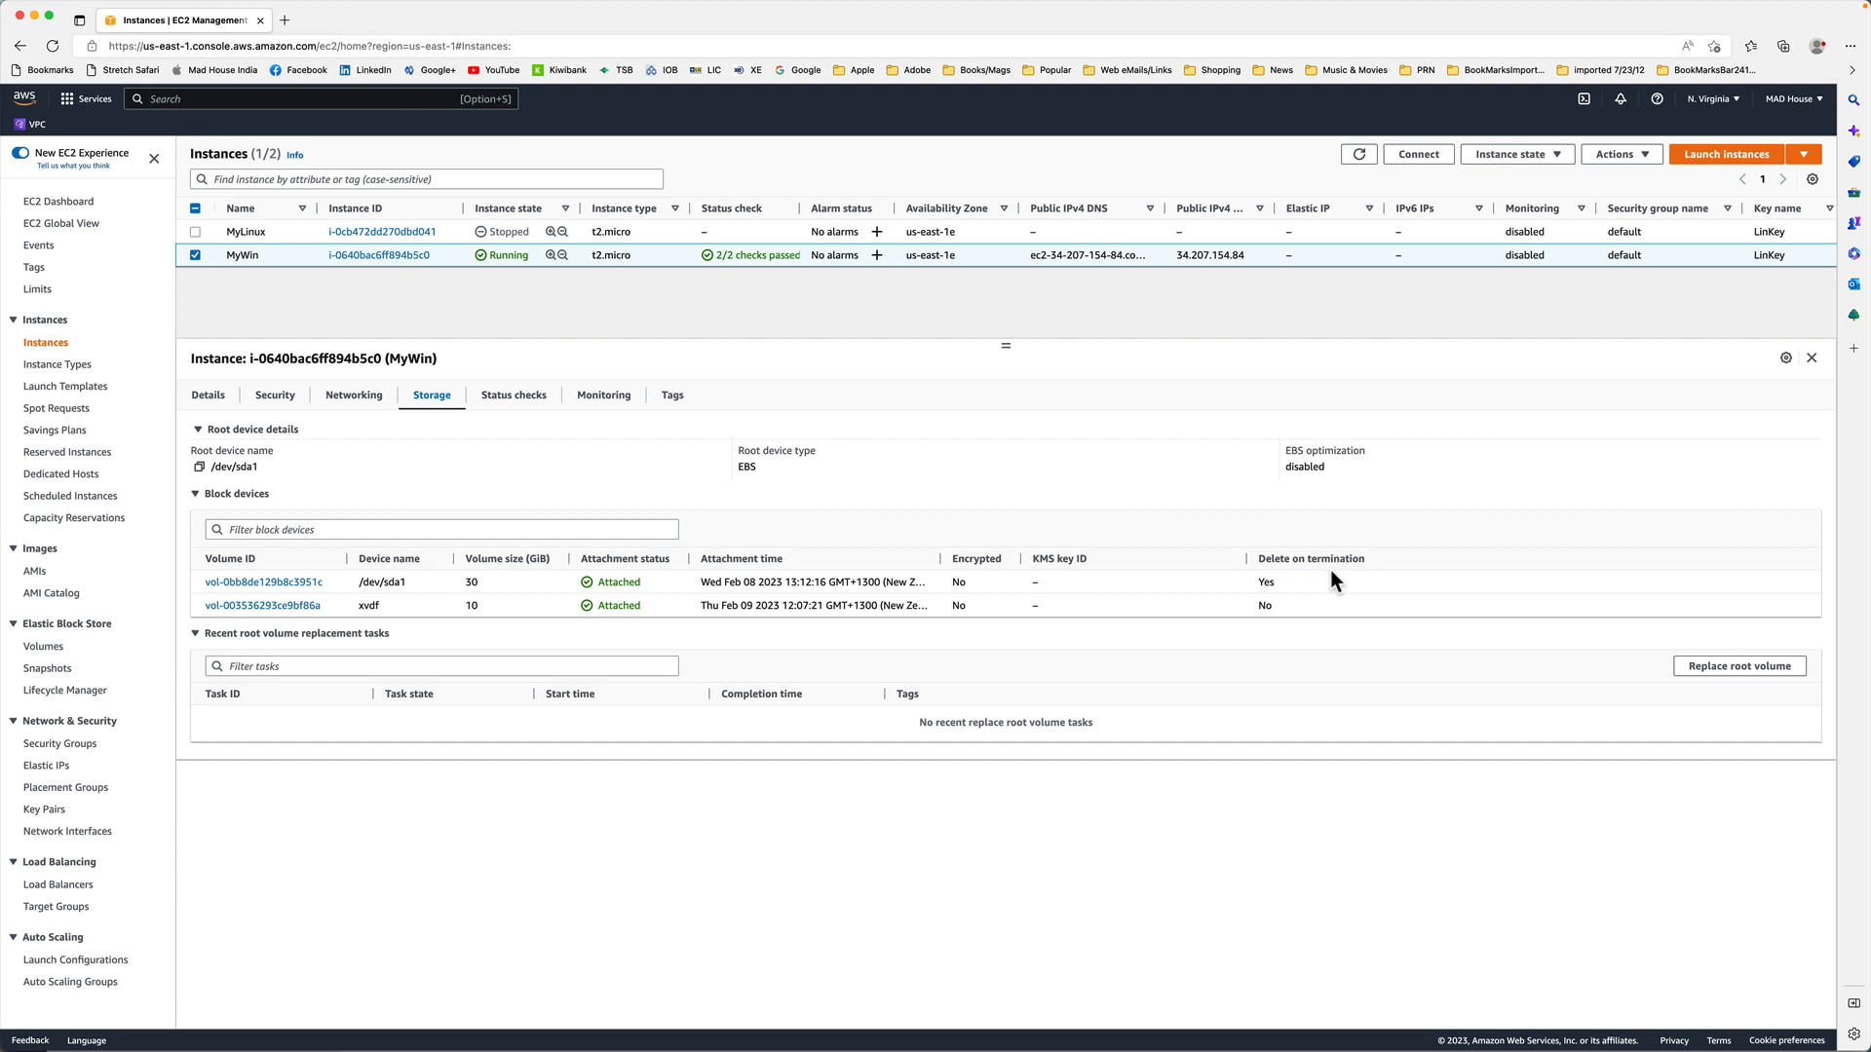
Switch to Microsoft Remote Desktop and open the saved connection to the MyWin instance.
key("super+Tab")
key("super+Tab")
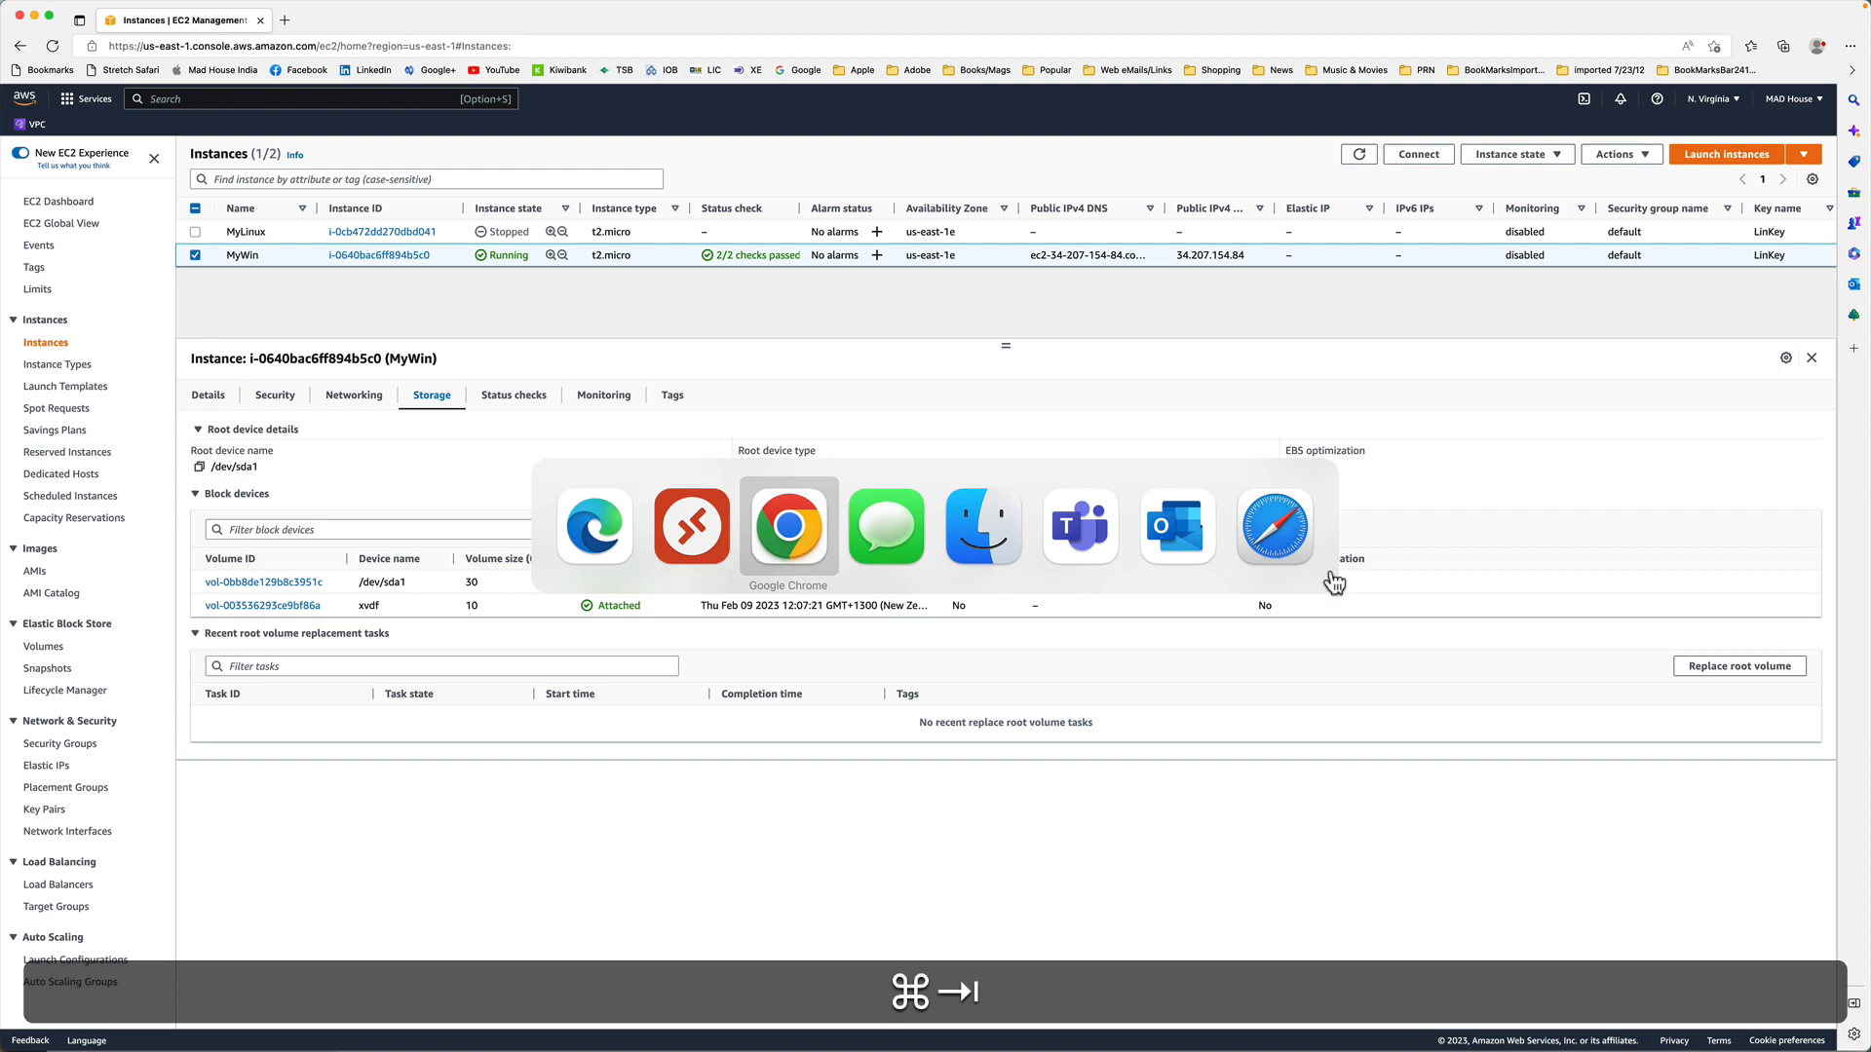
left_click(692, 563)
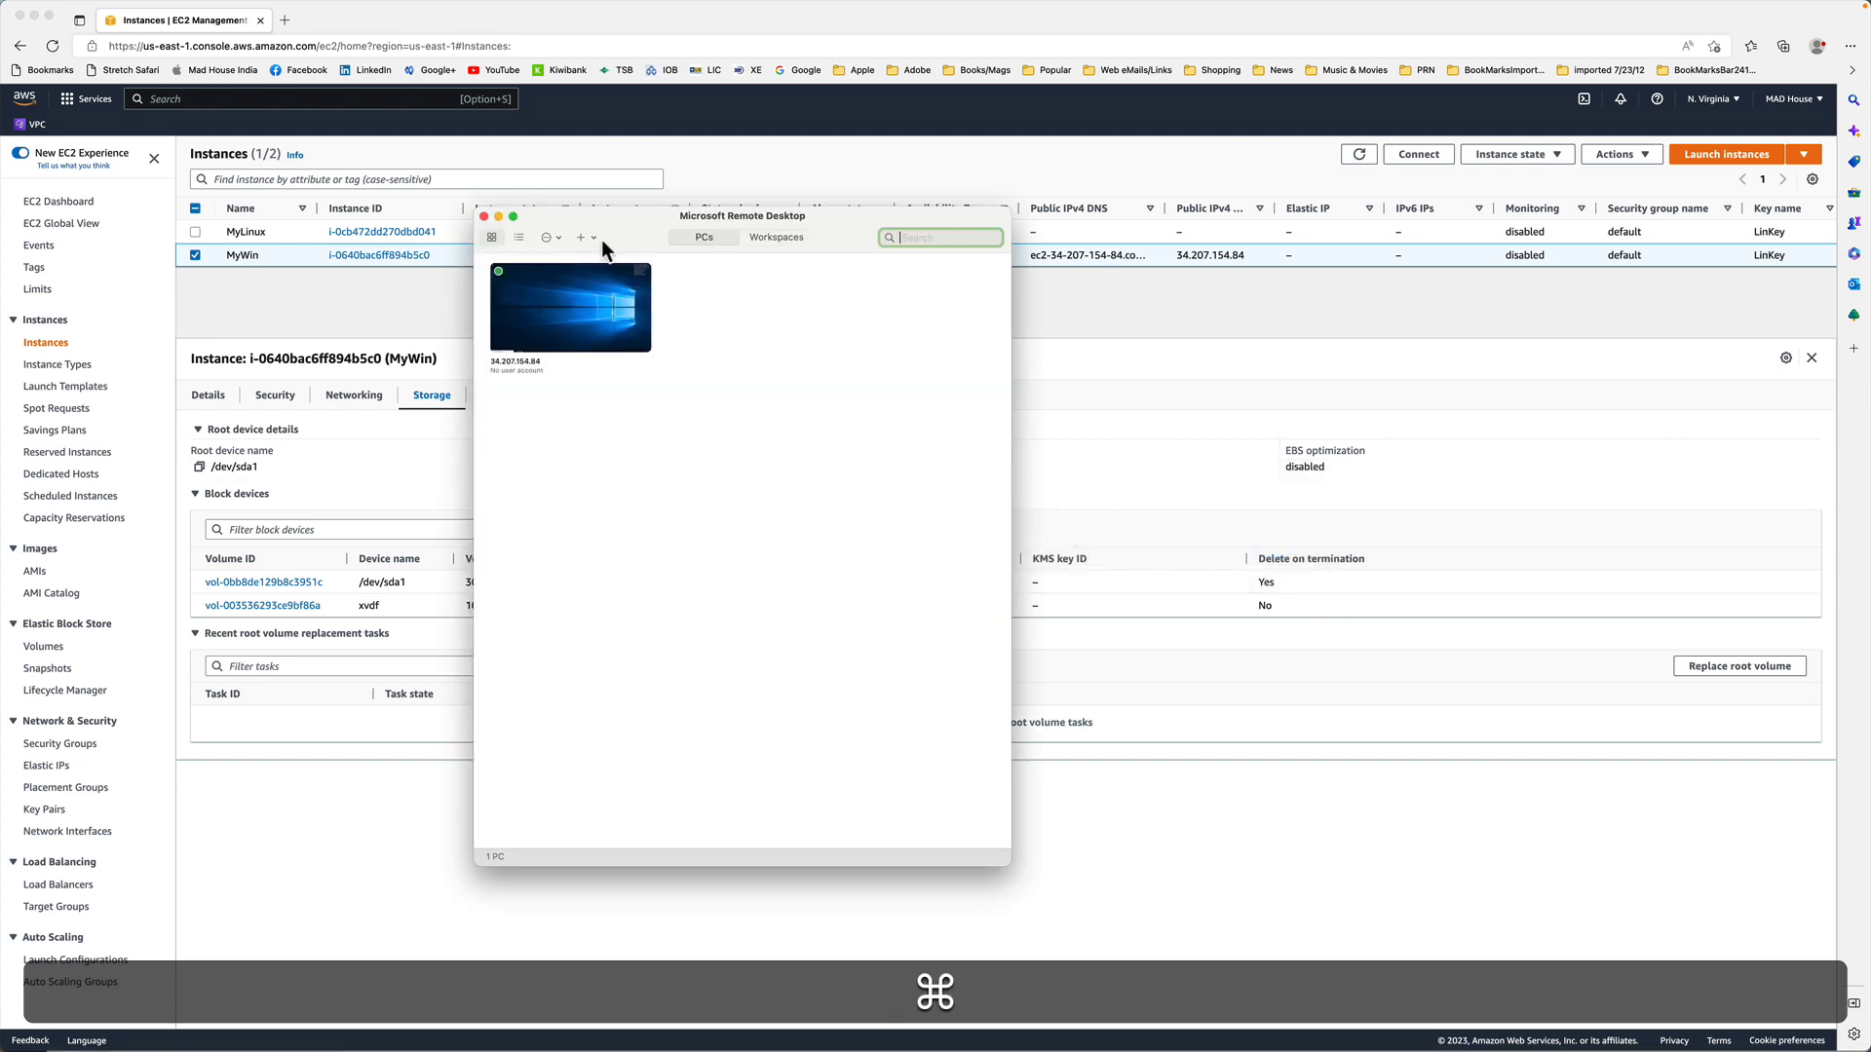
double_click(588, 292)
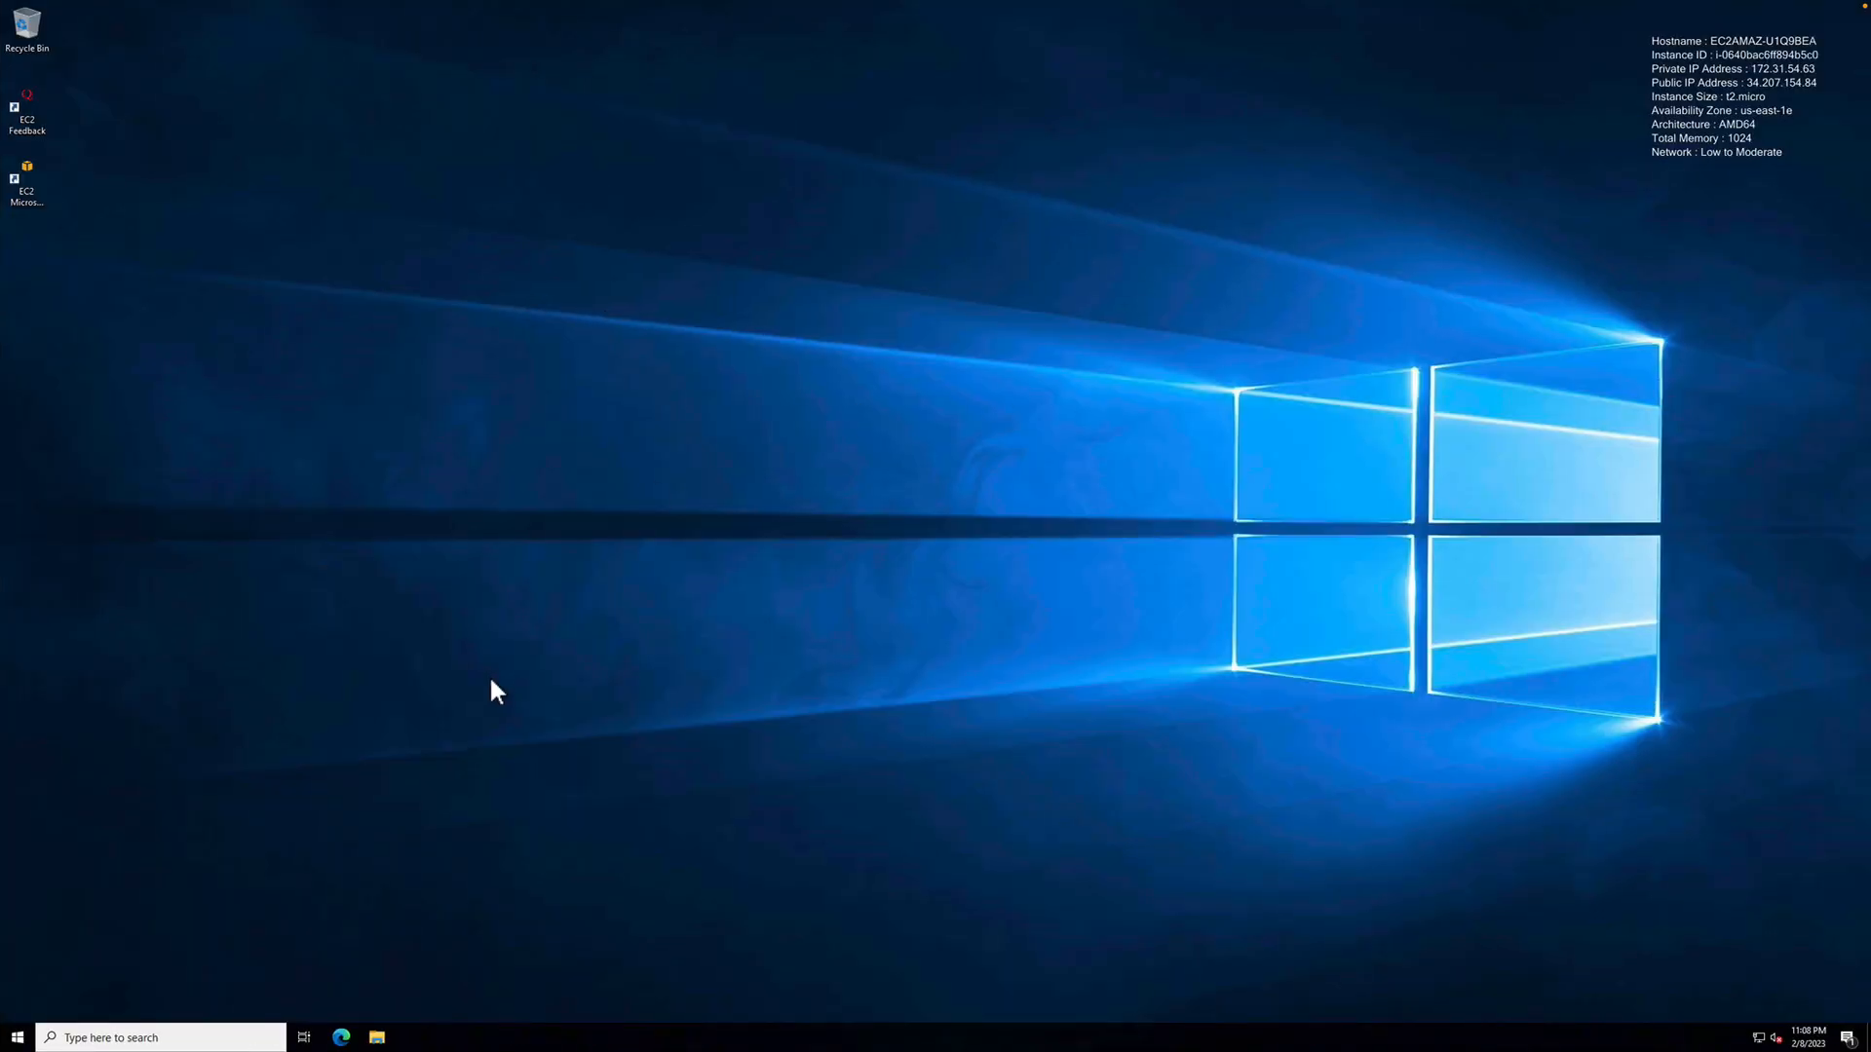
Search Windows for "compmgmt" on the remote desktop and open Computer Management.
key("super")
left_click(20, 1034)
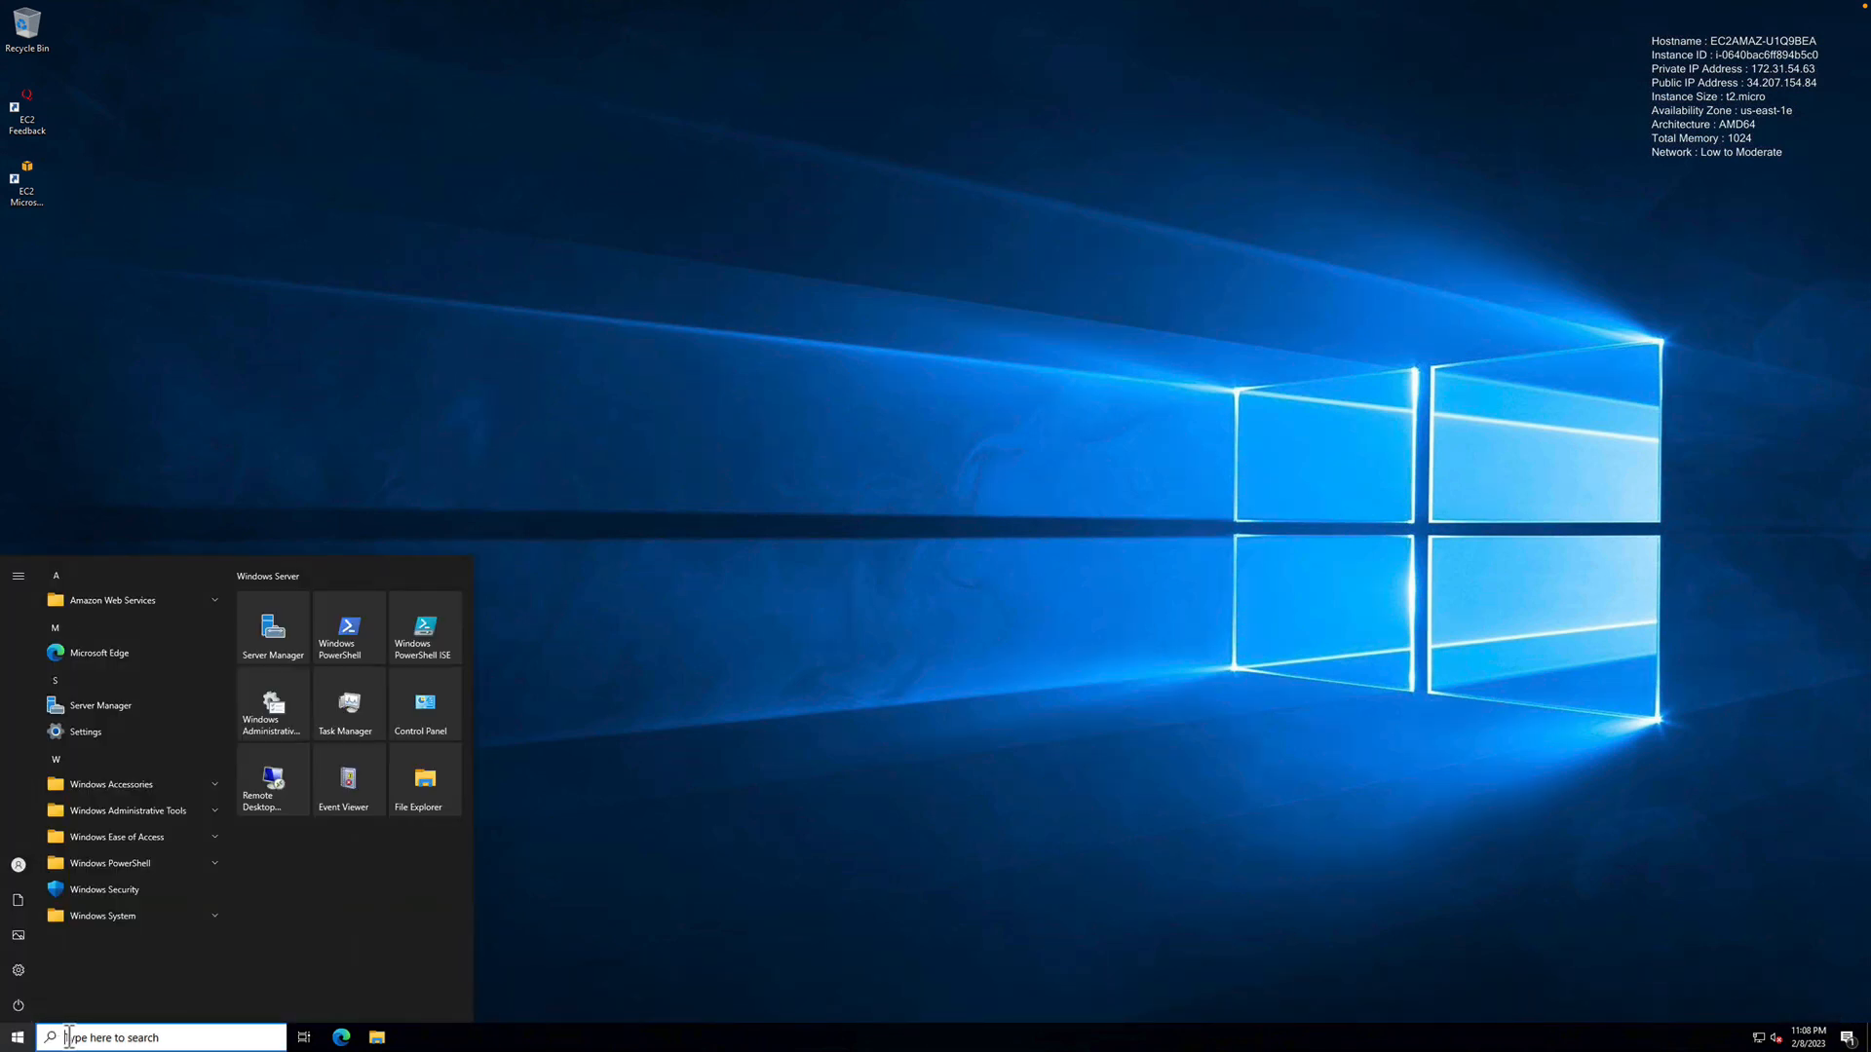
left_click(68, 1037)
key("BackSpace")
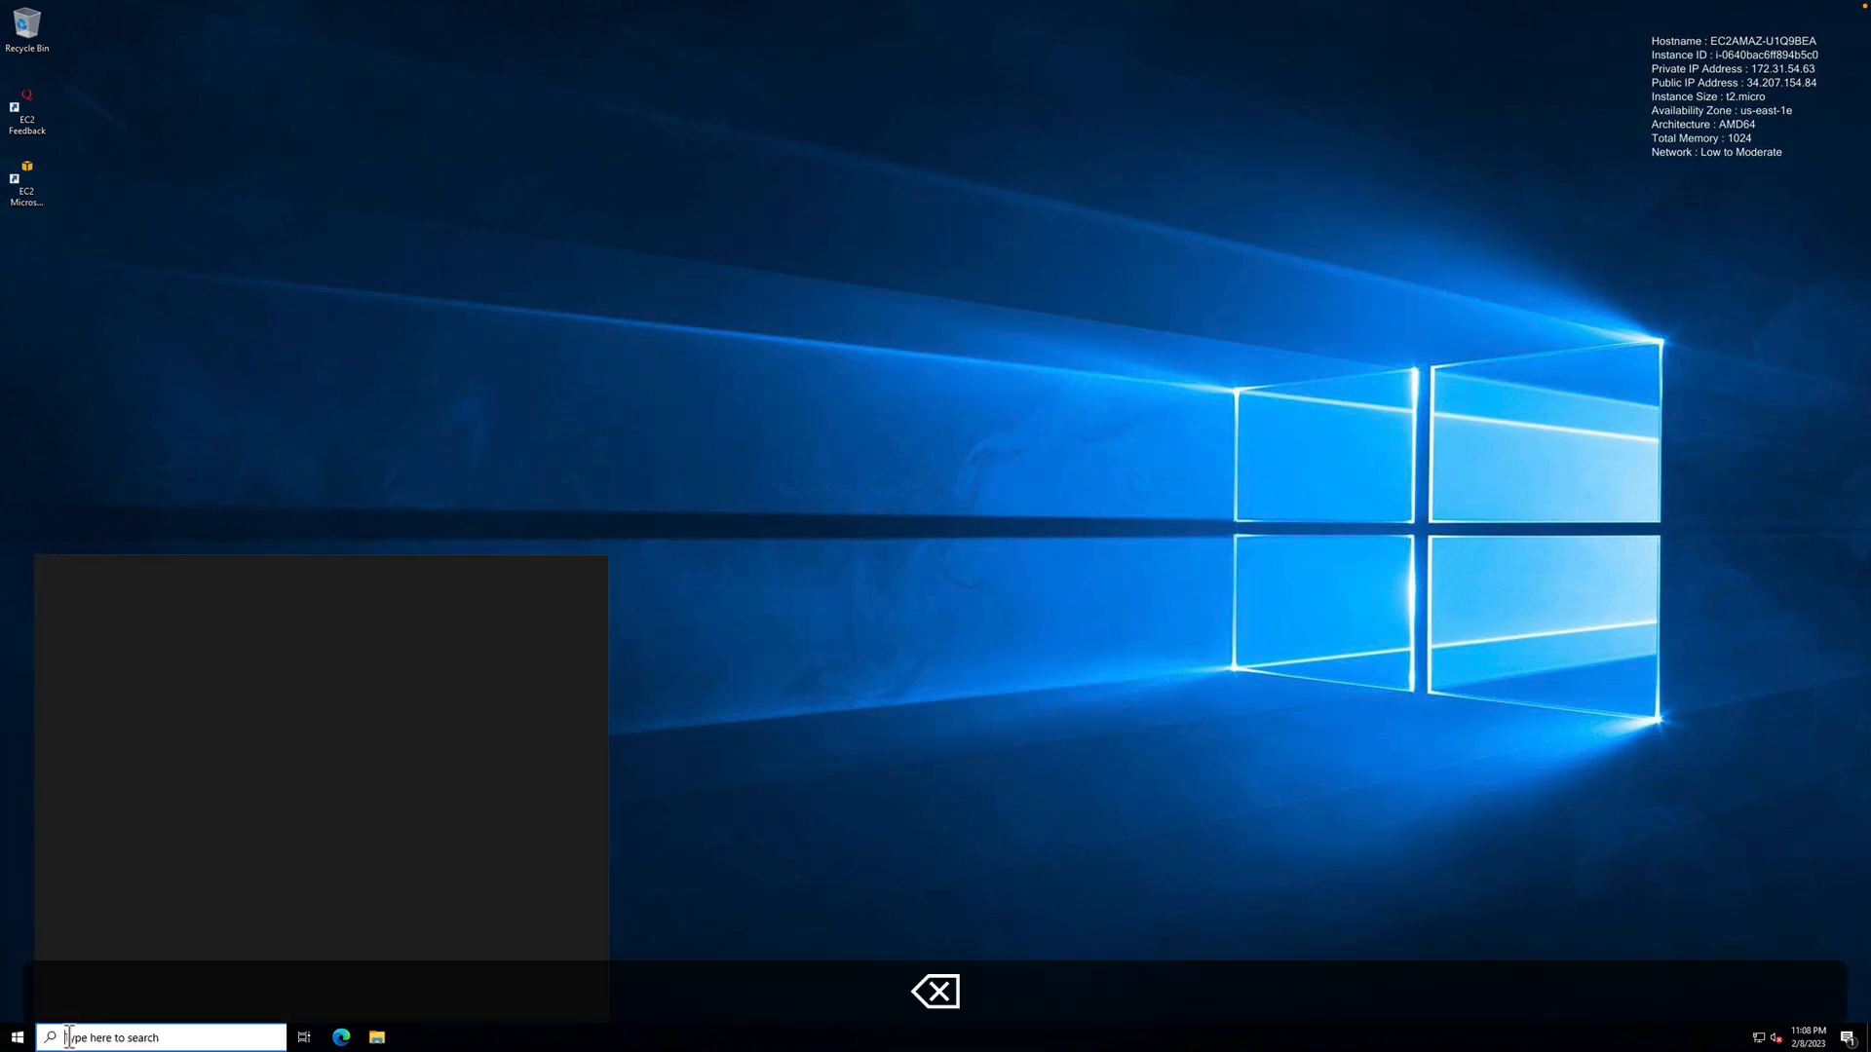
type("comp")
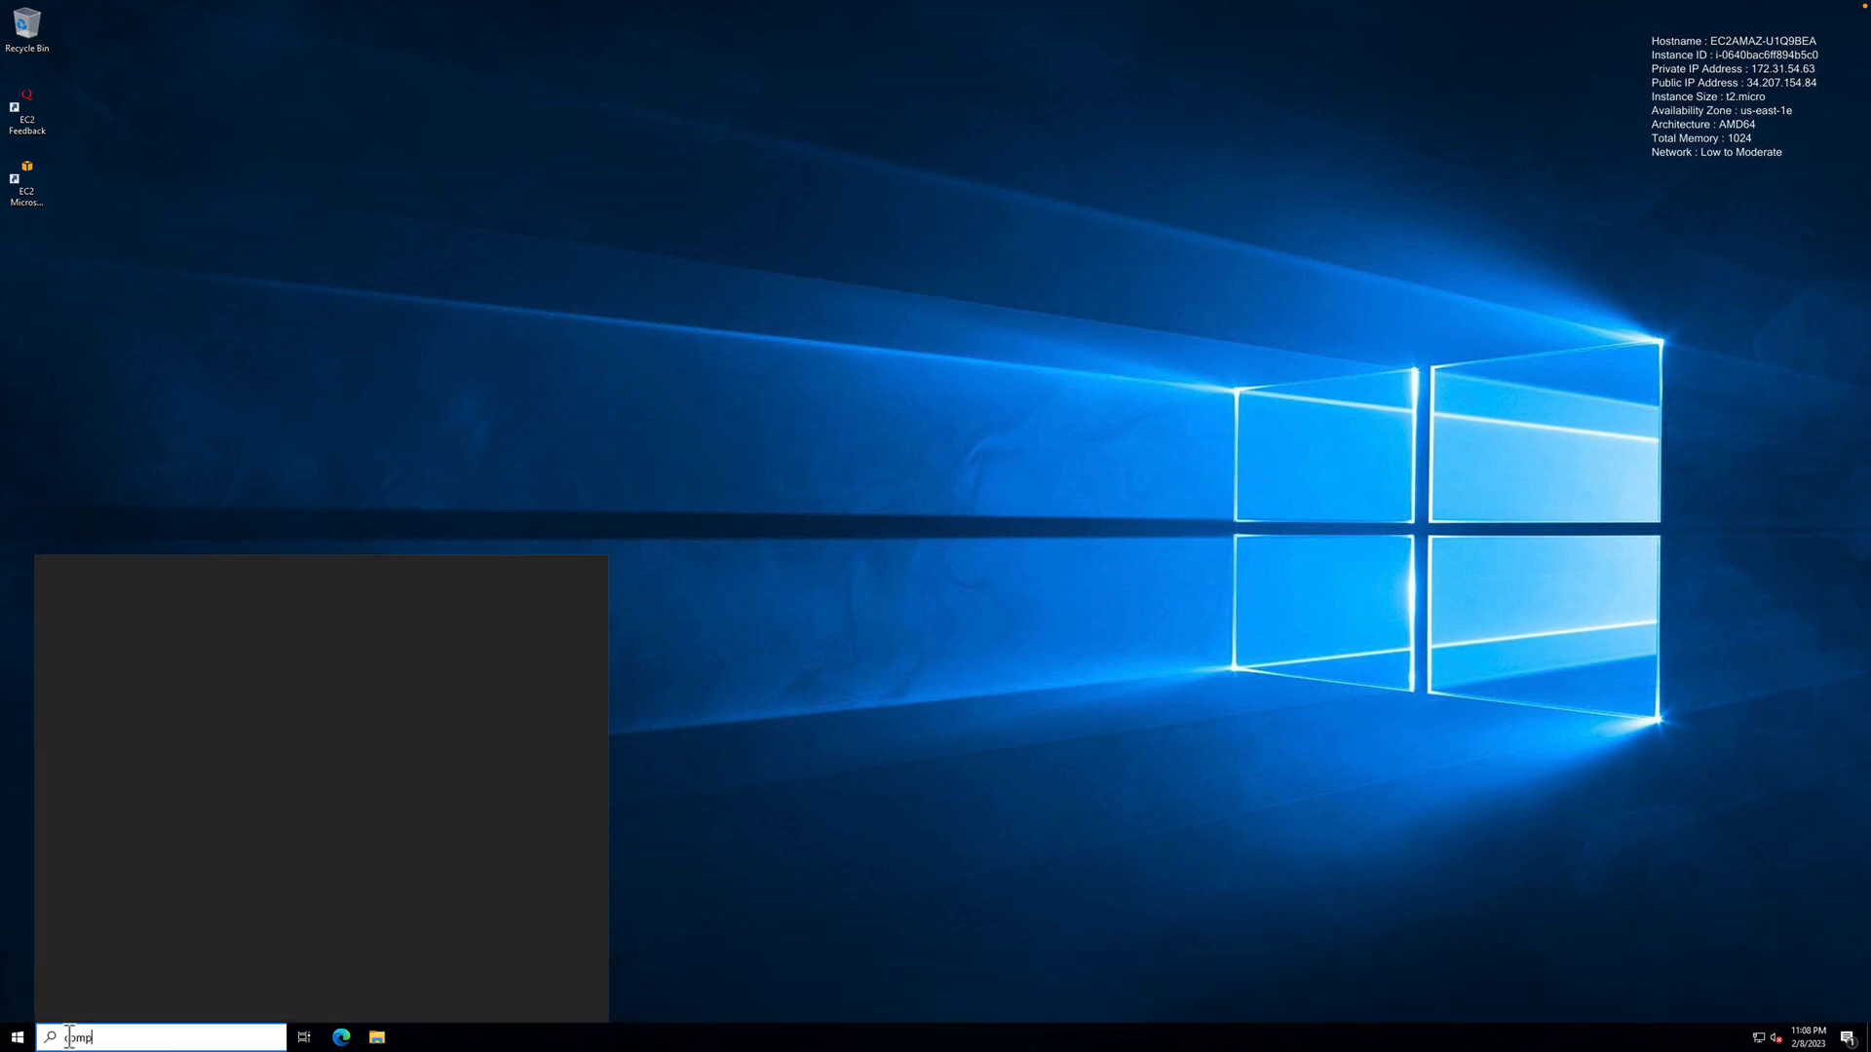
type("mgmt")
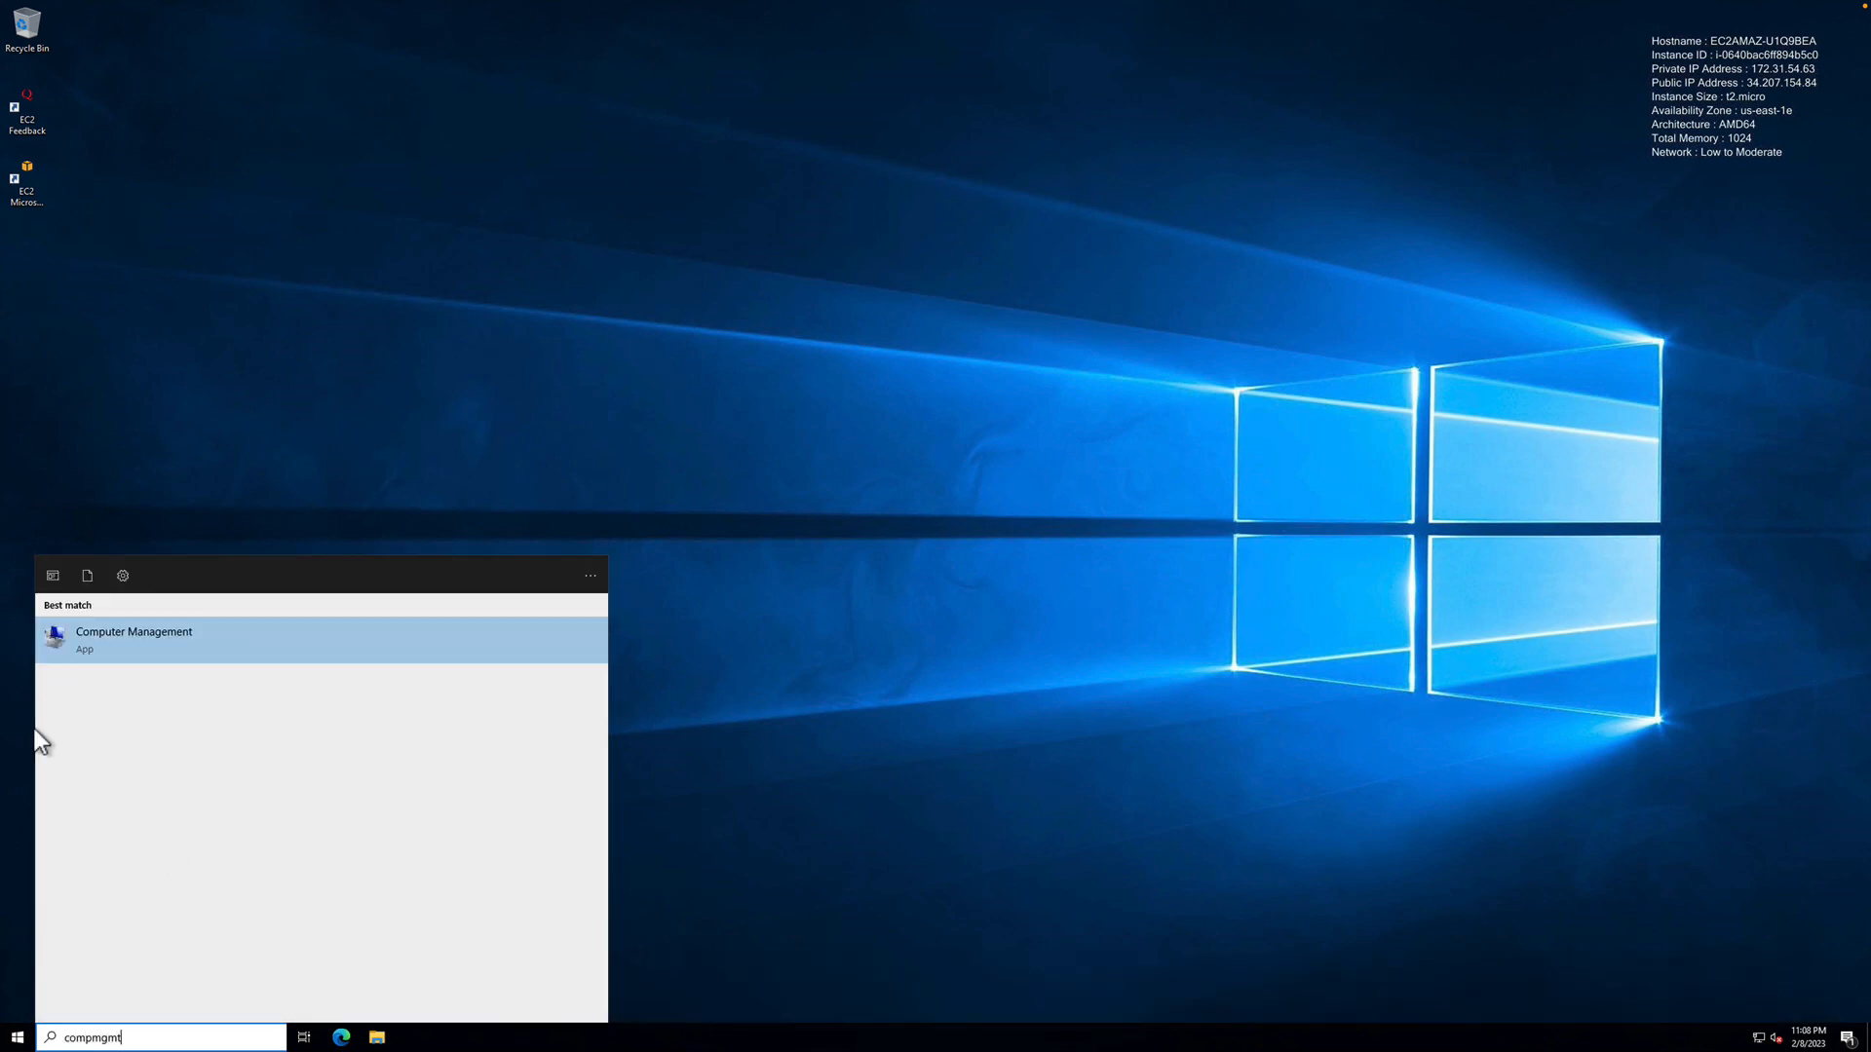
left_click(113, 638)
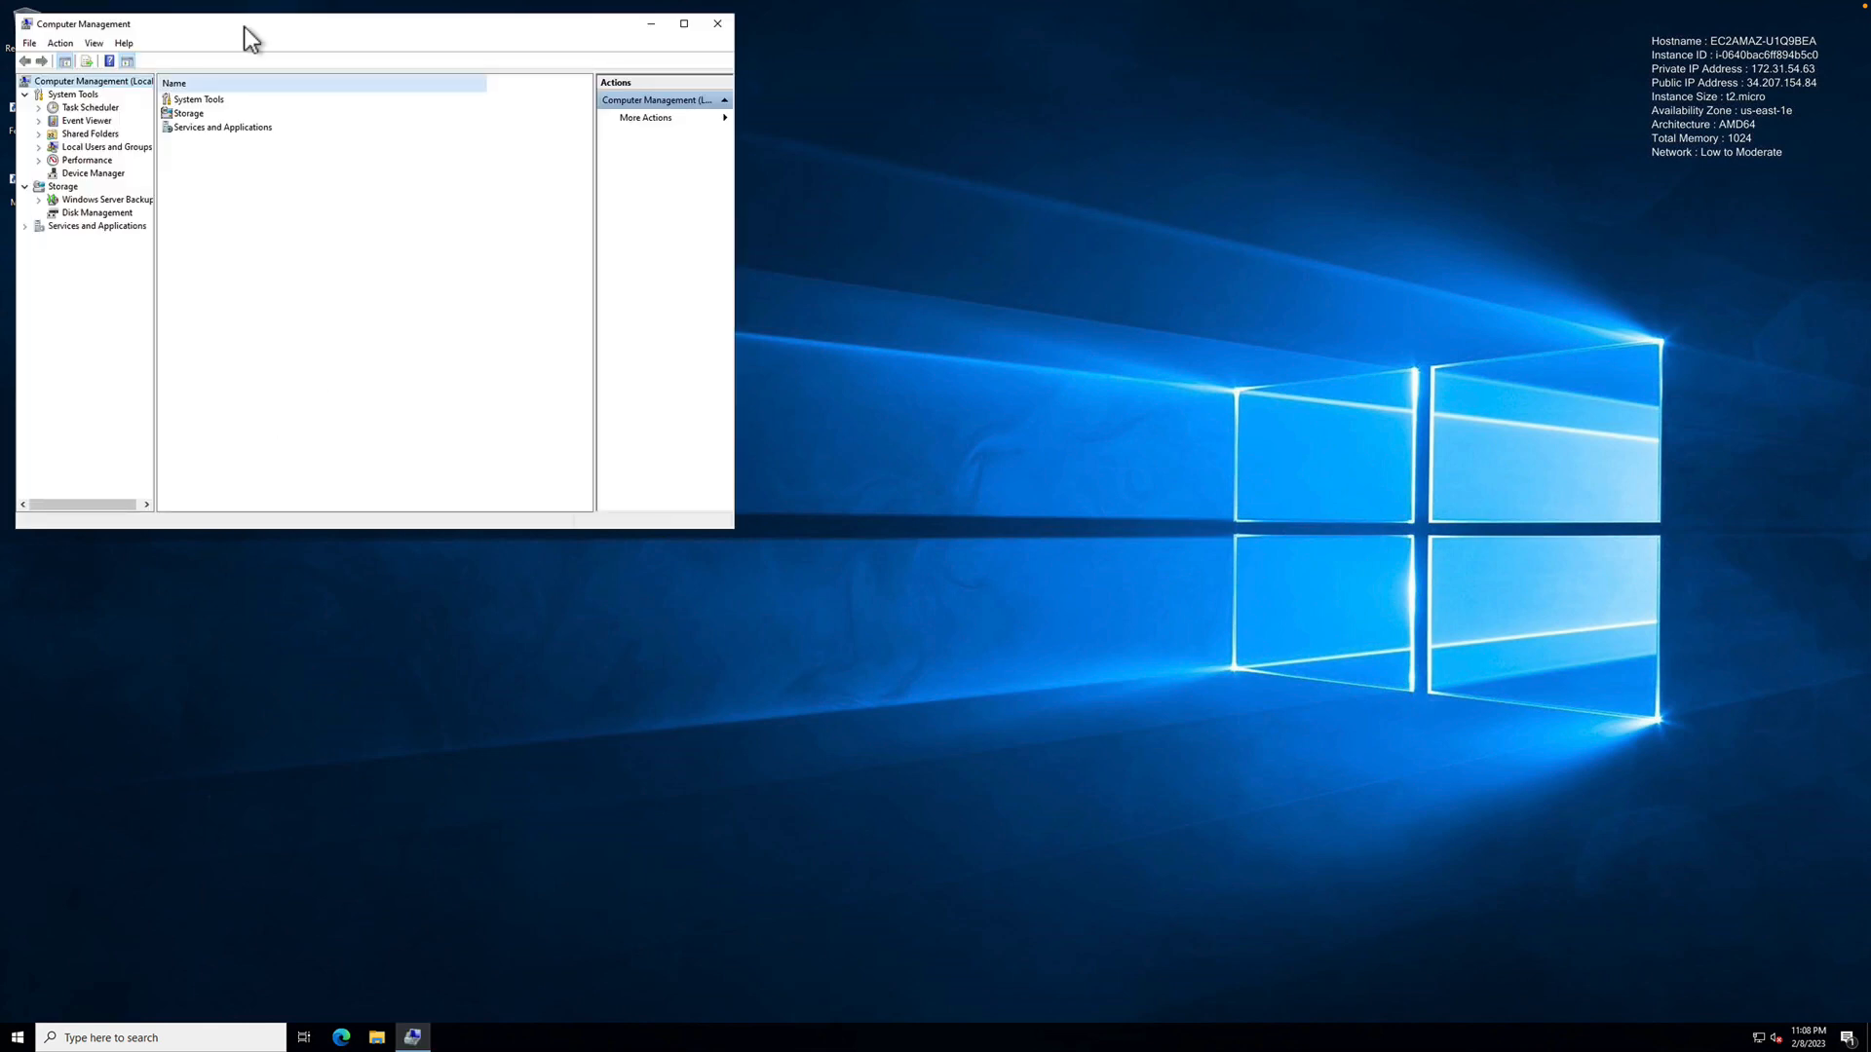
Move the Computer Management window toward the desktop's centre, display Disk Management and enlarge the window to show all volume columns.
left_click_drag(242, 27, 543, 92)
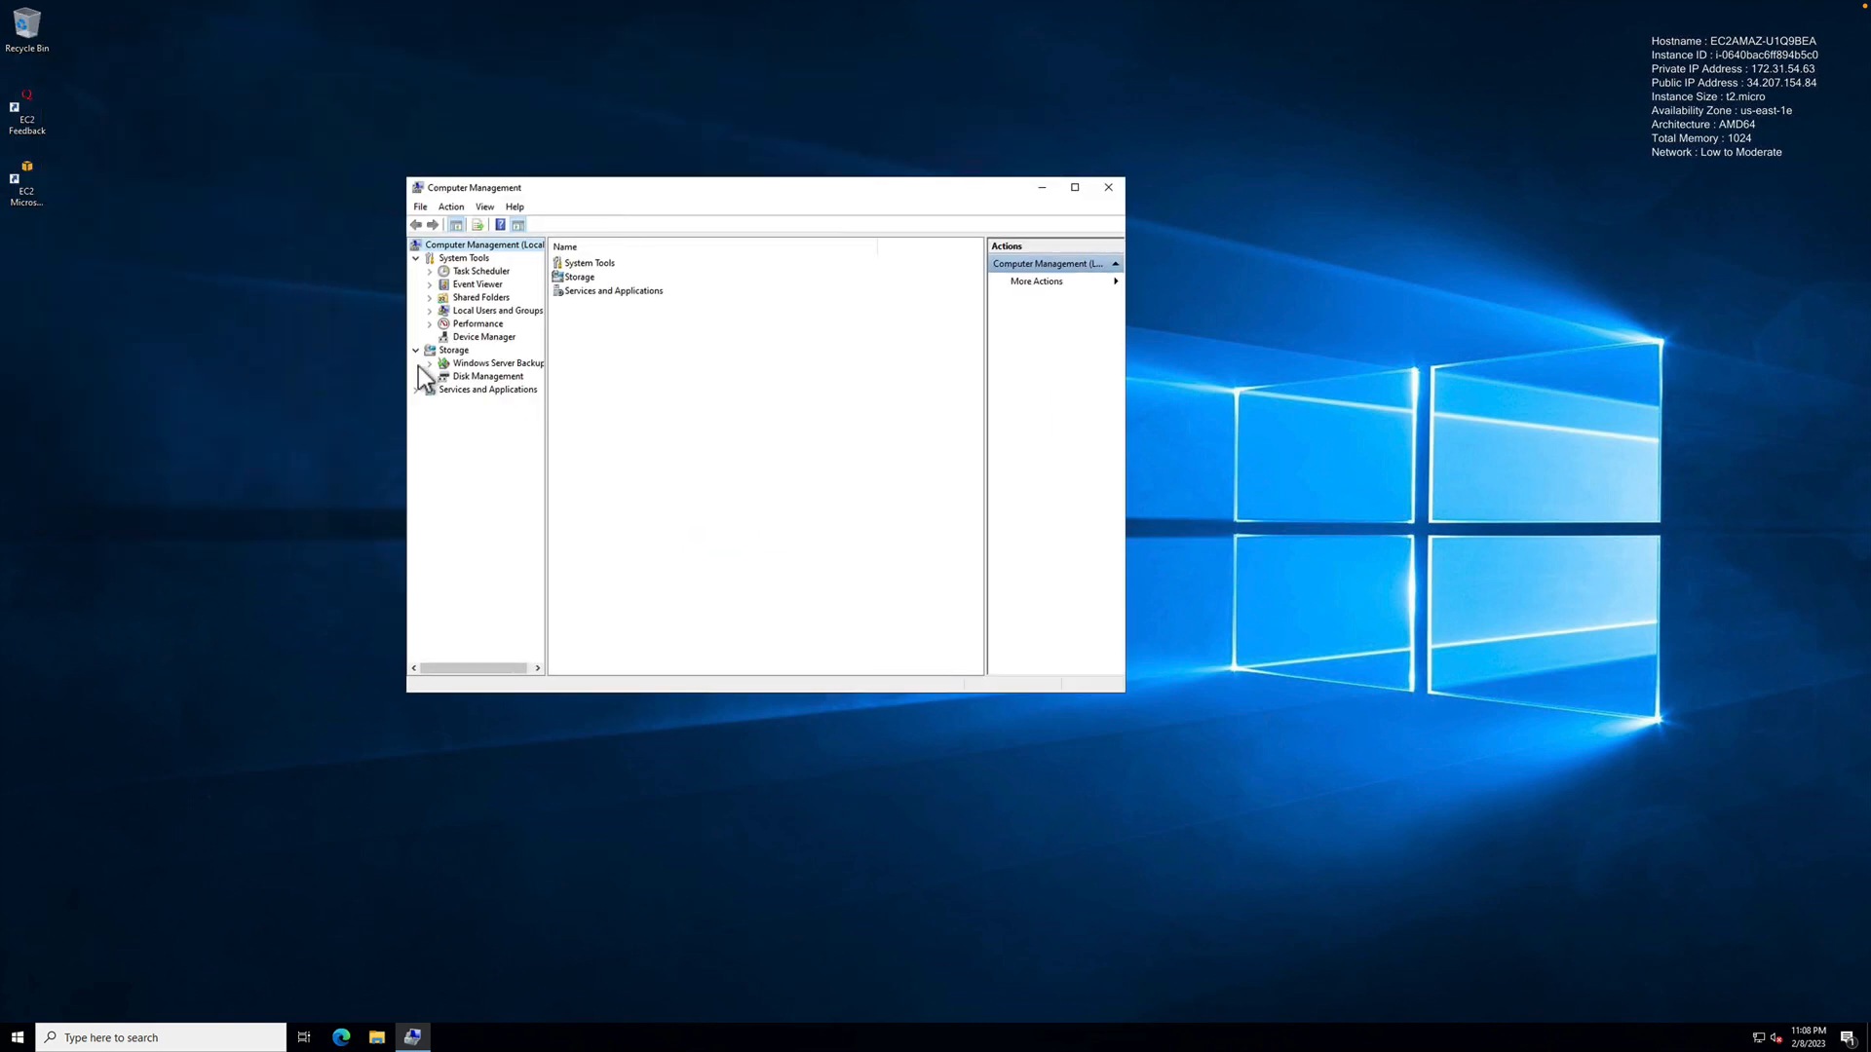
left_click(487, 378)
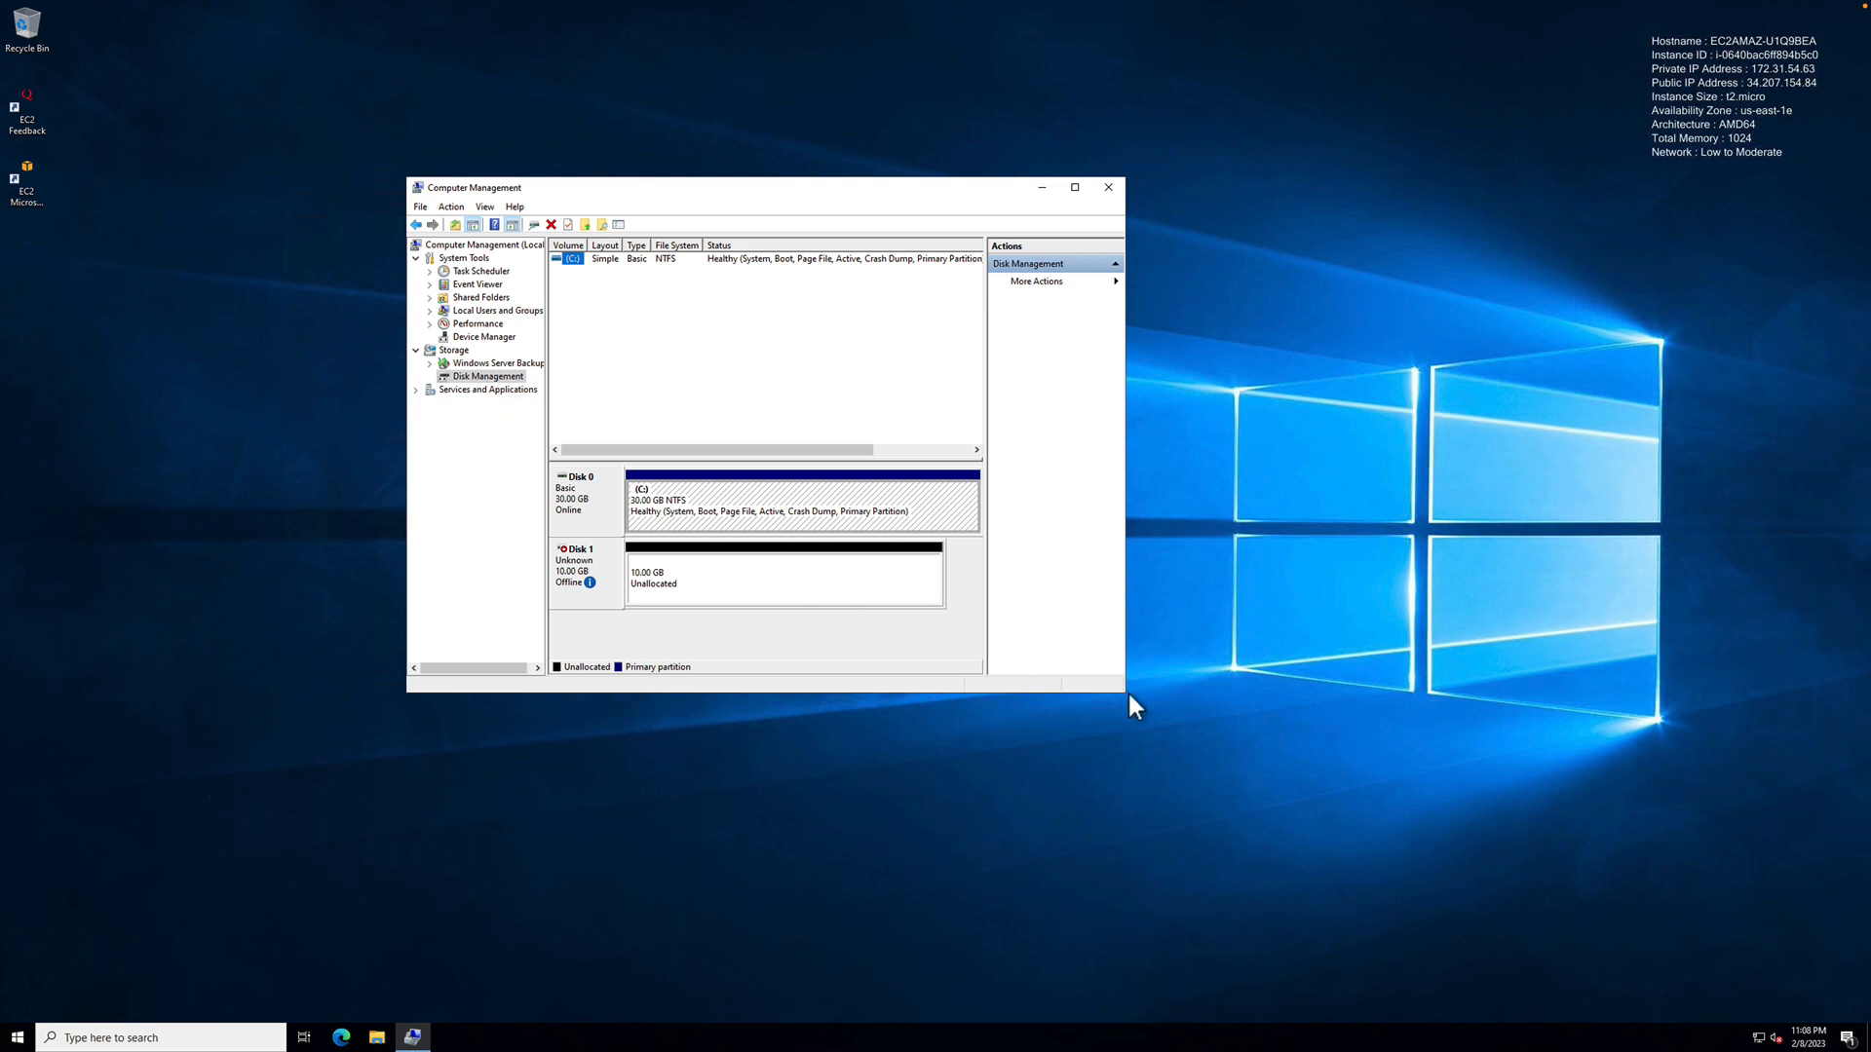
left_click_drag(1238, 747, 1433, 810)
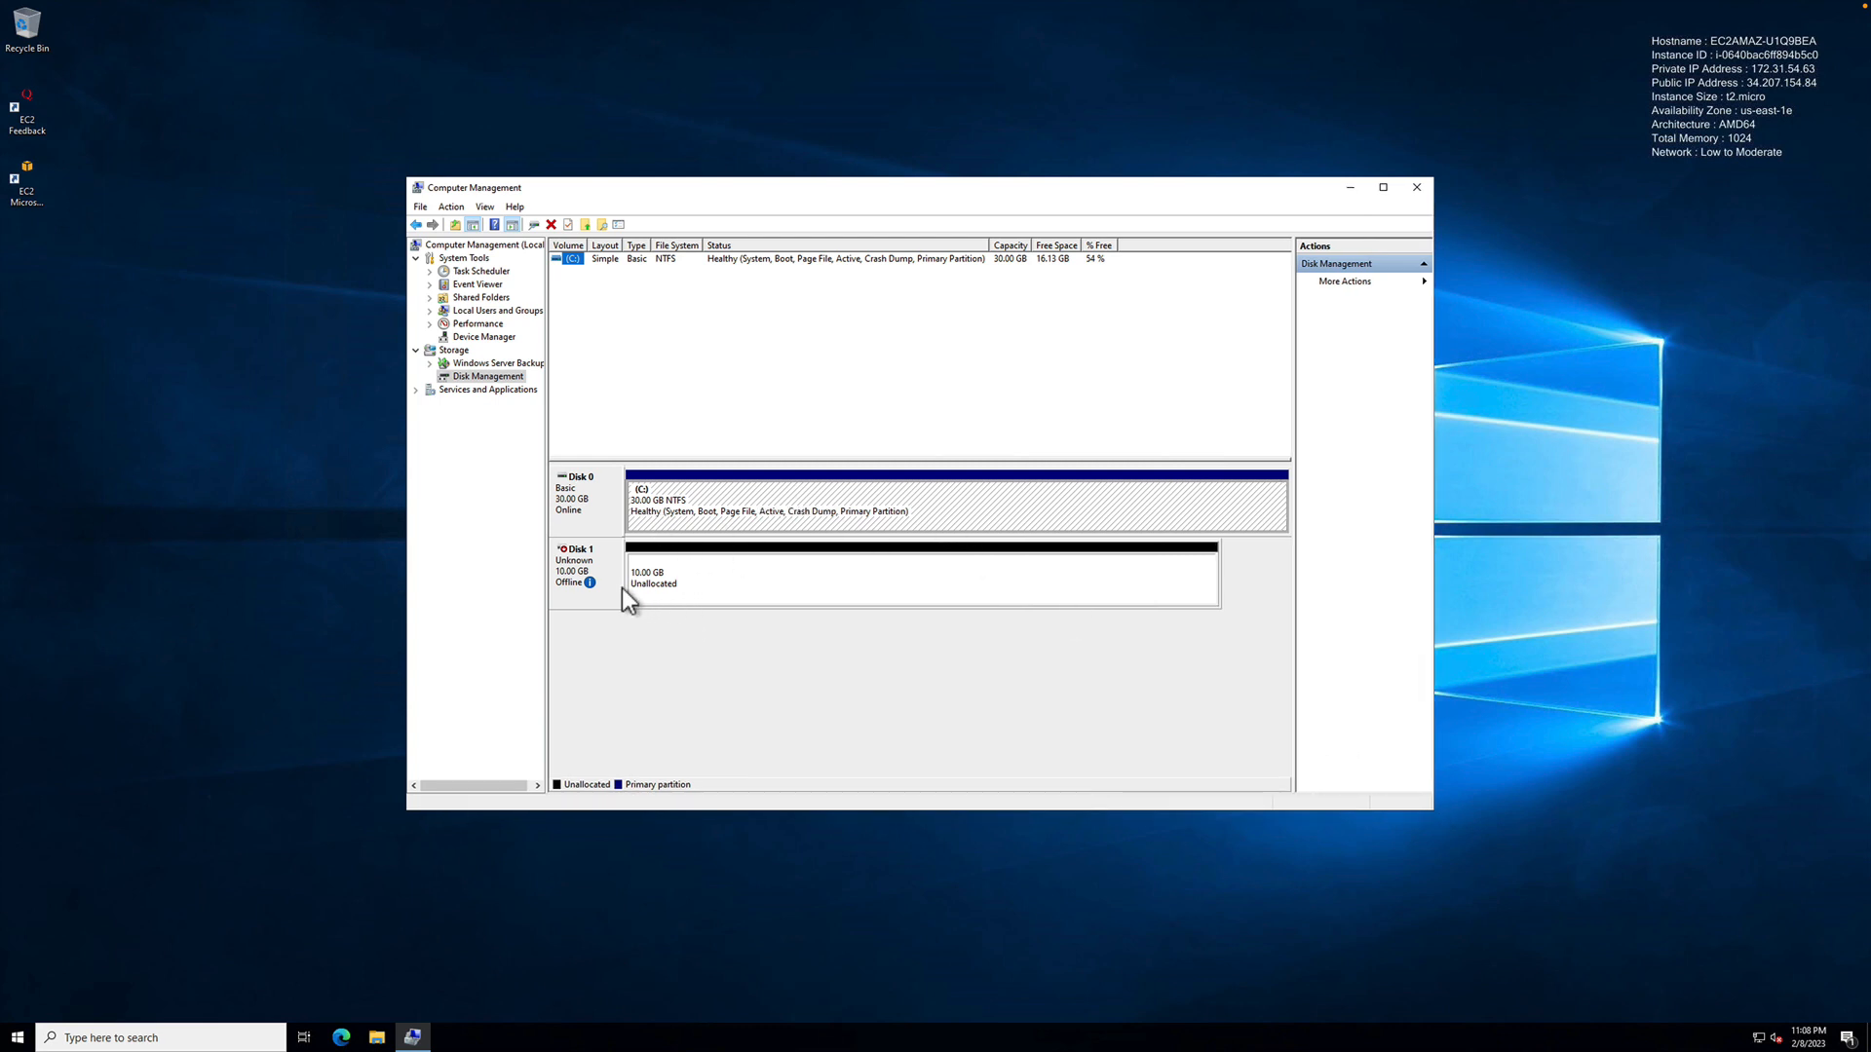
Bring Disk 1 online and initialize it with the MBR (Master Boot Record) partition style.
mouse_move(577, 584)
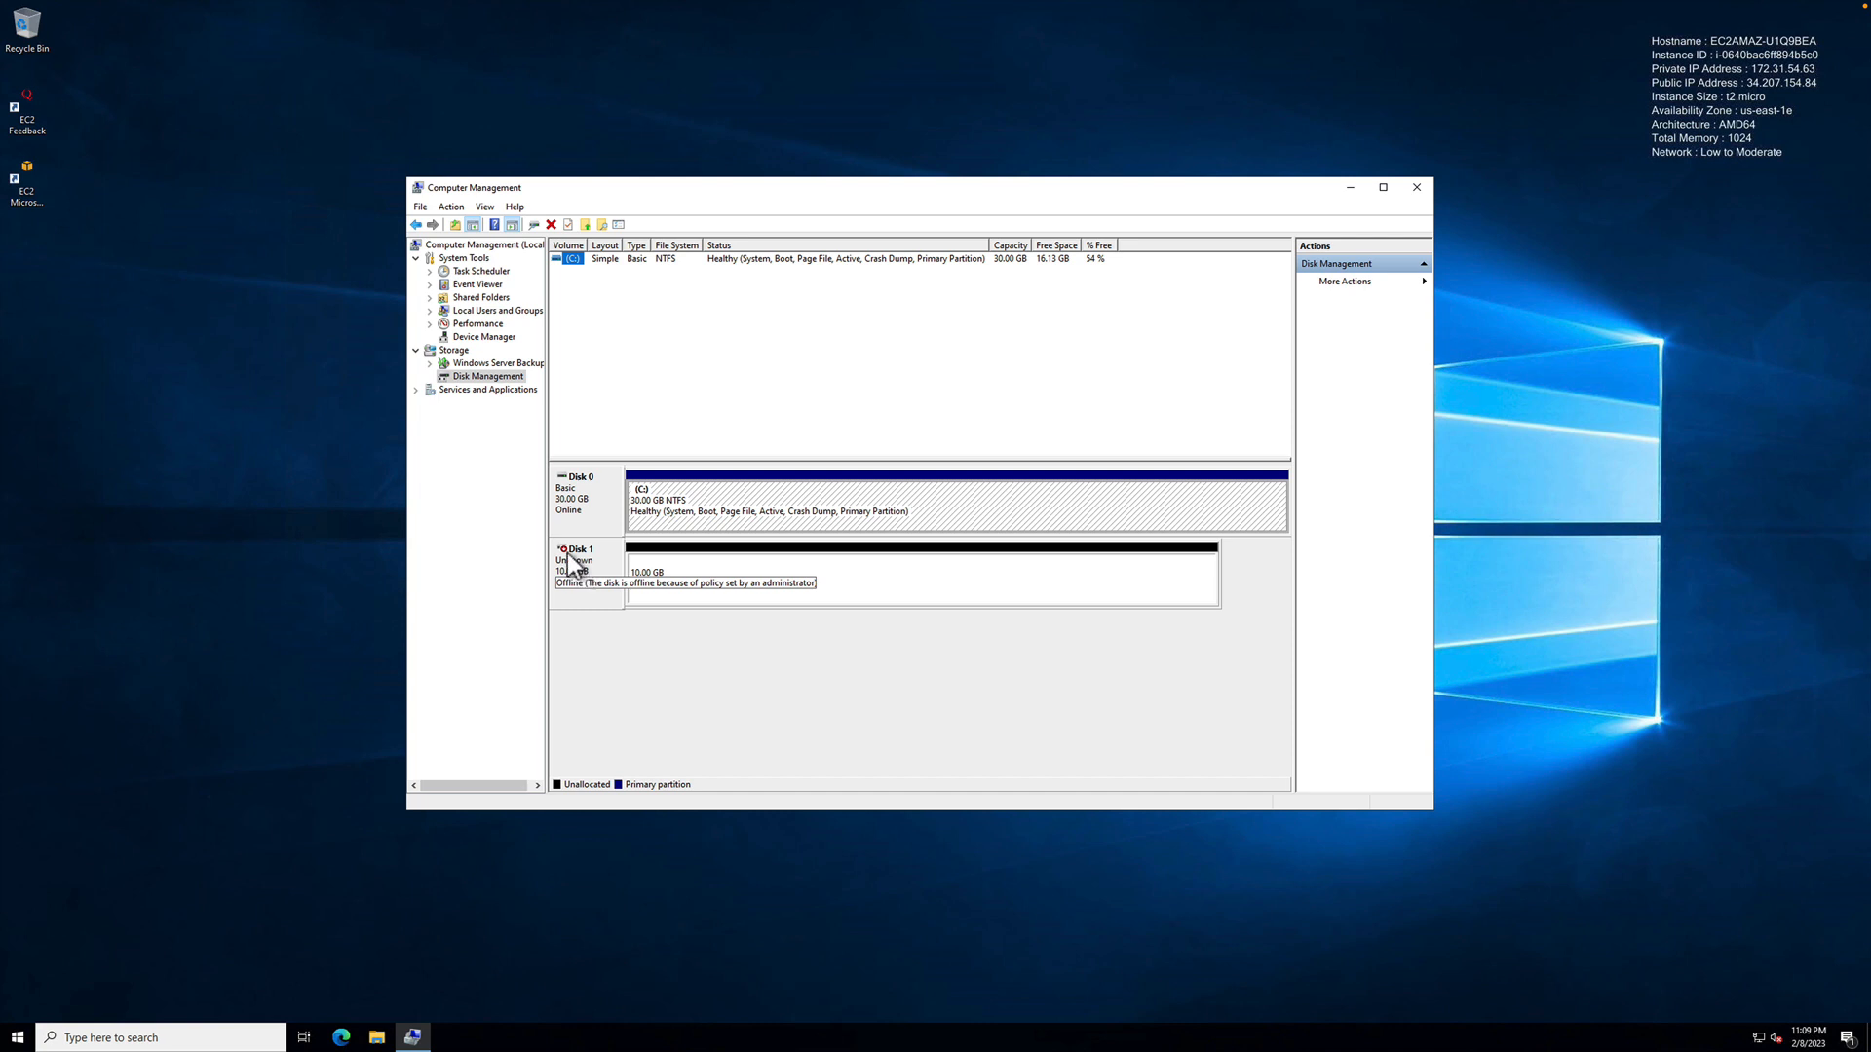
right_click(567, 553)
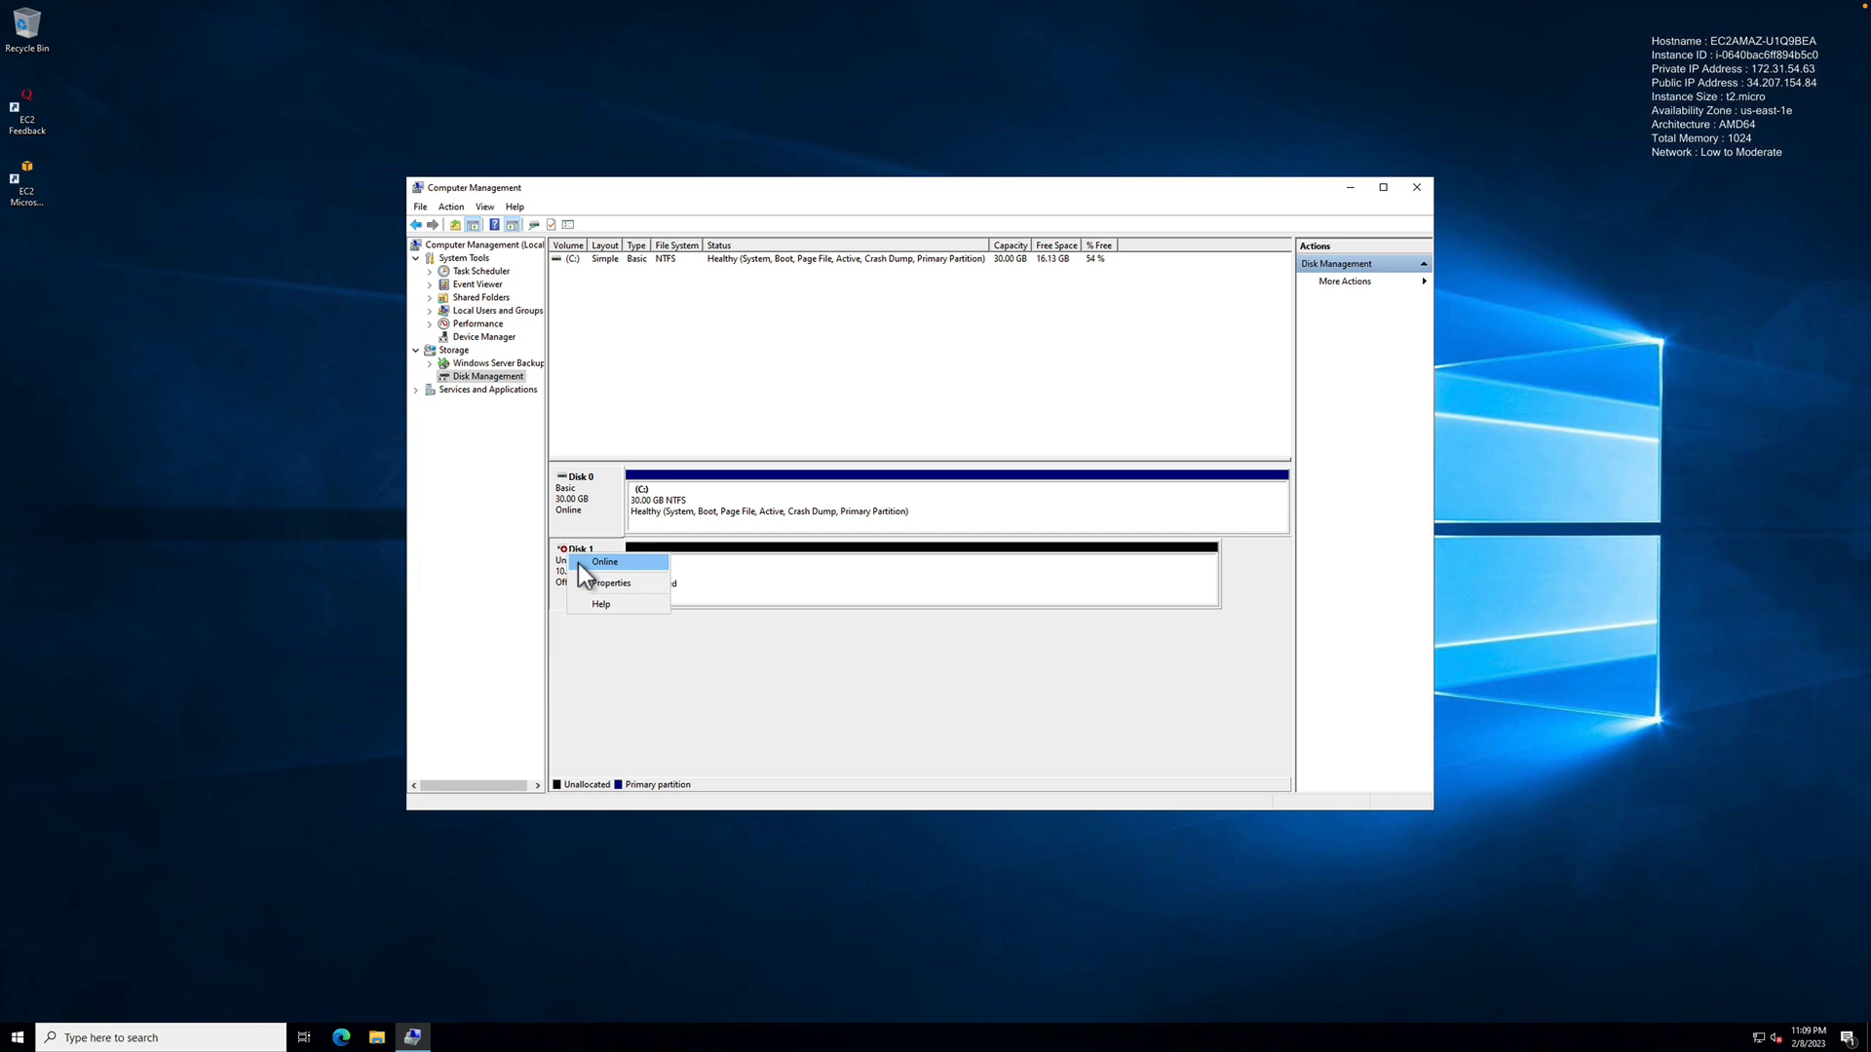
left_click(580, 564)
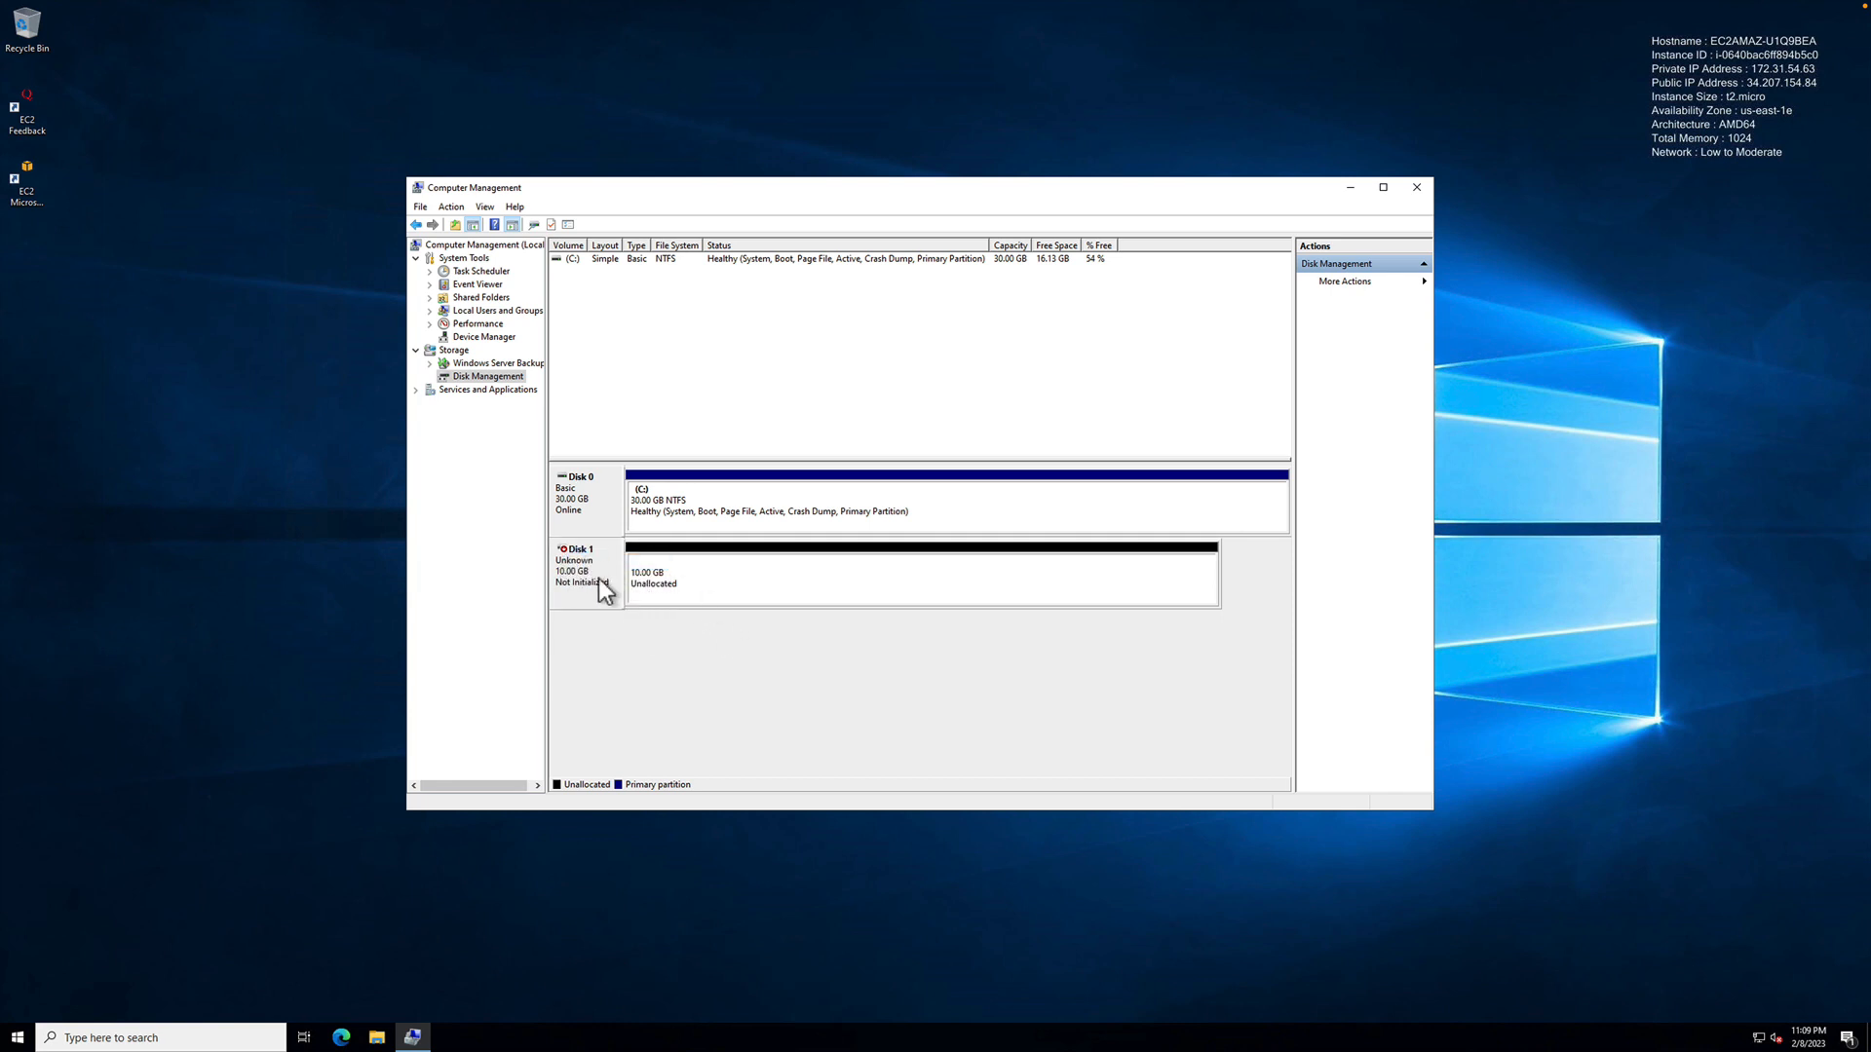
right_click(599, 585)
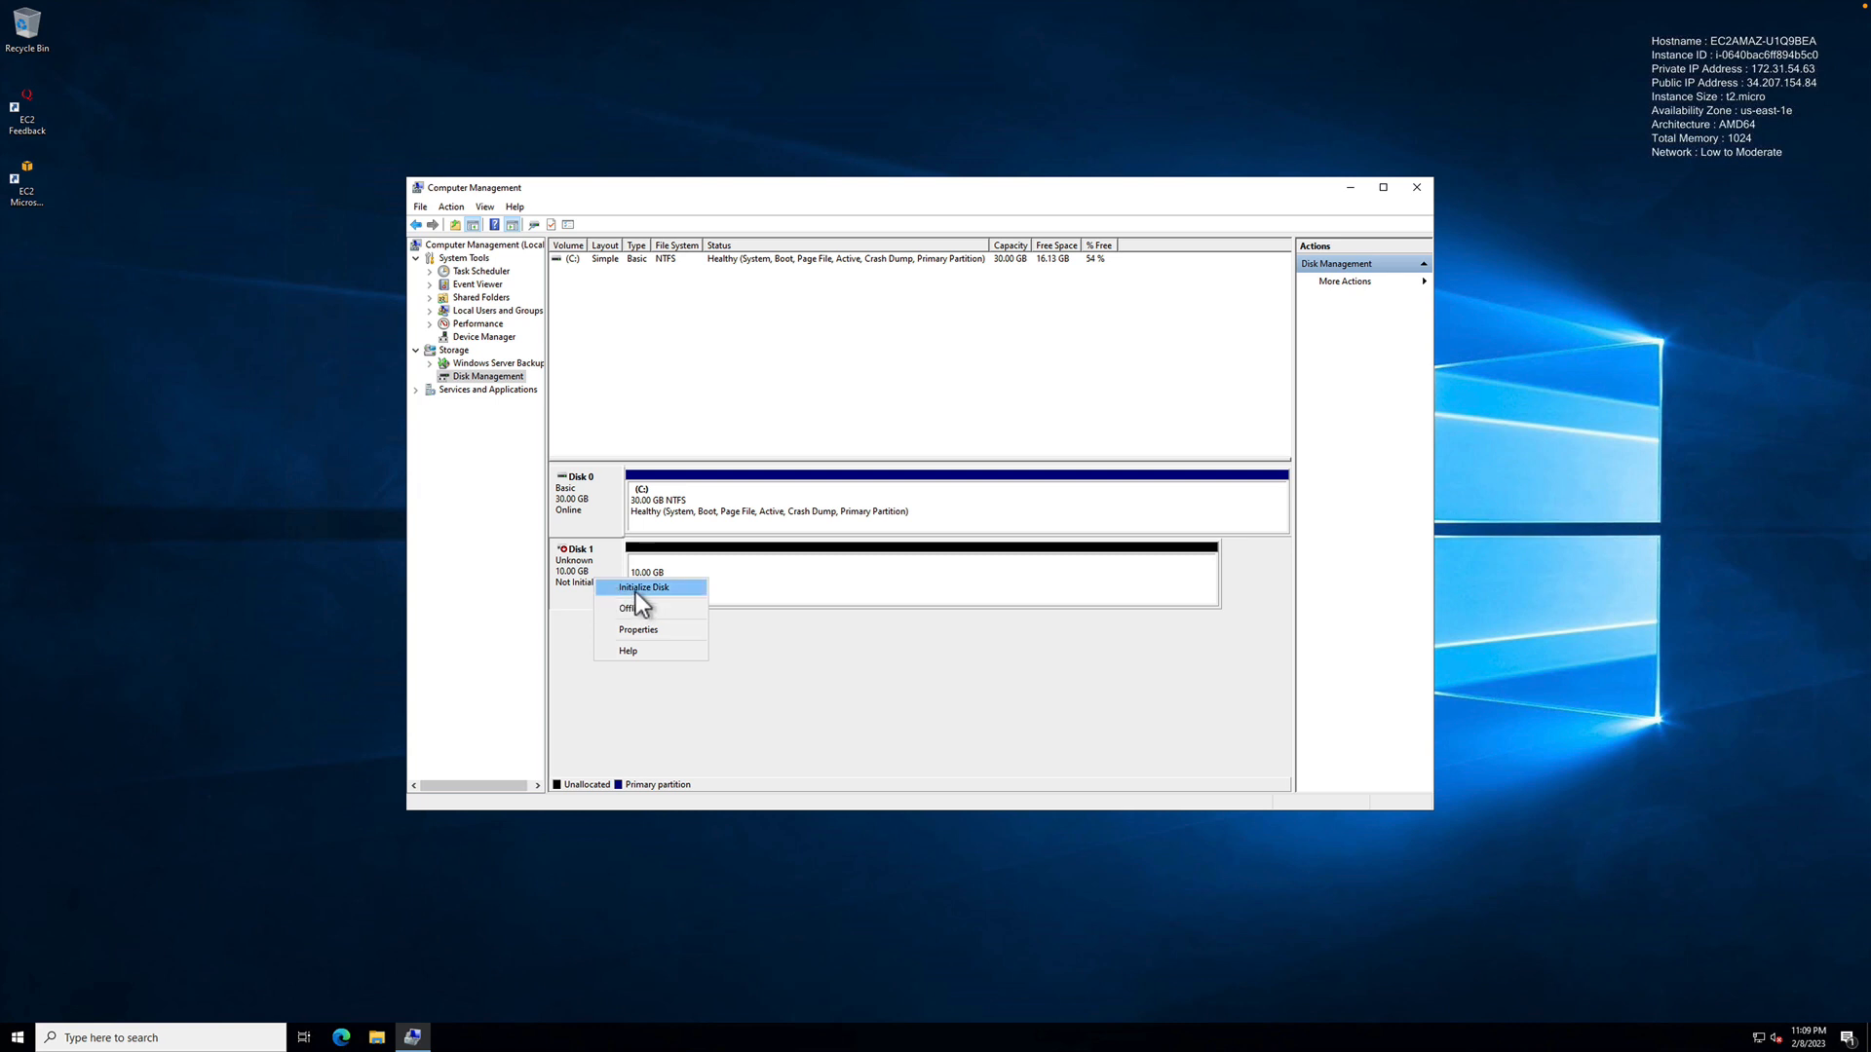
left_click(635, 592)
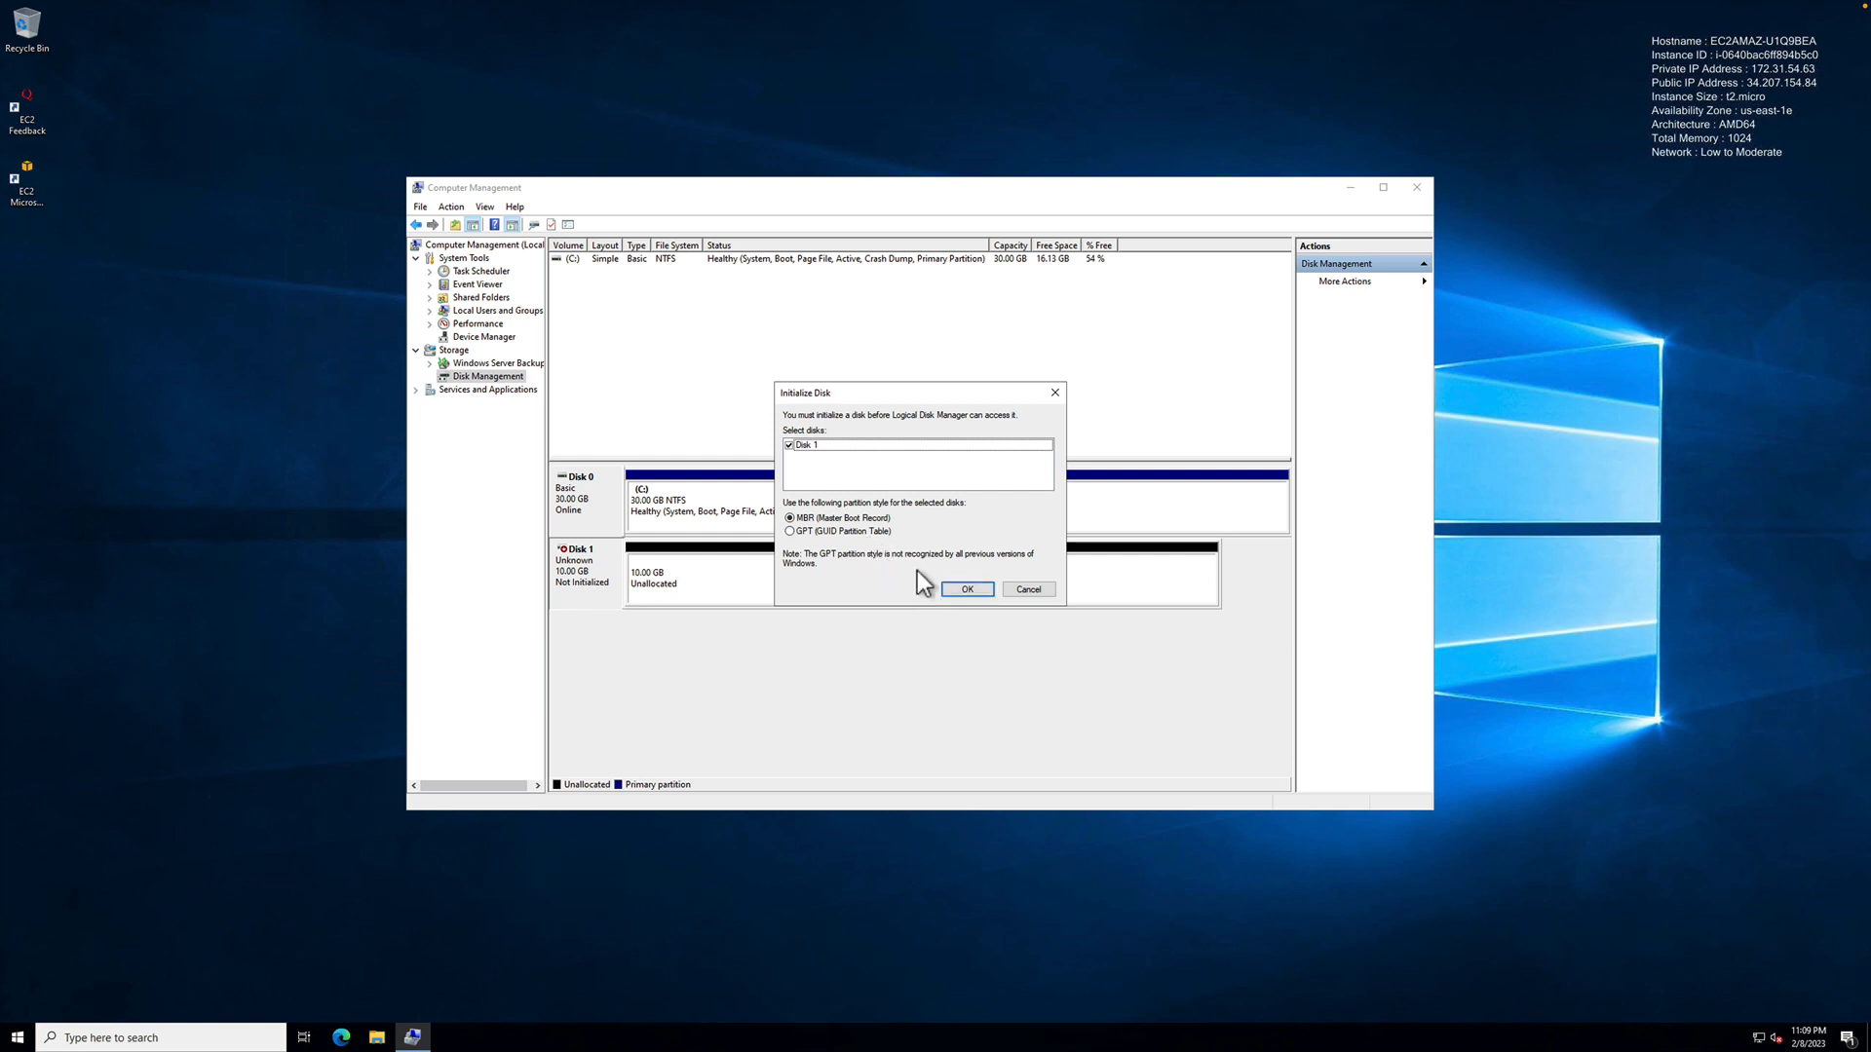
left_click(962, 588)
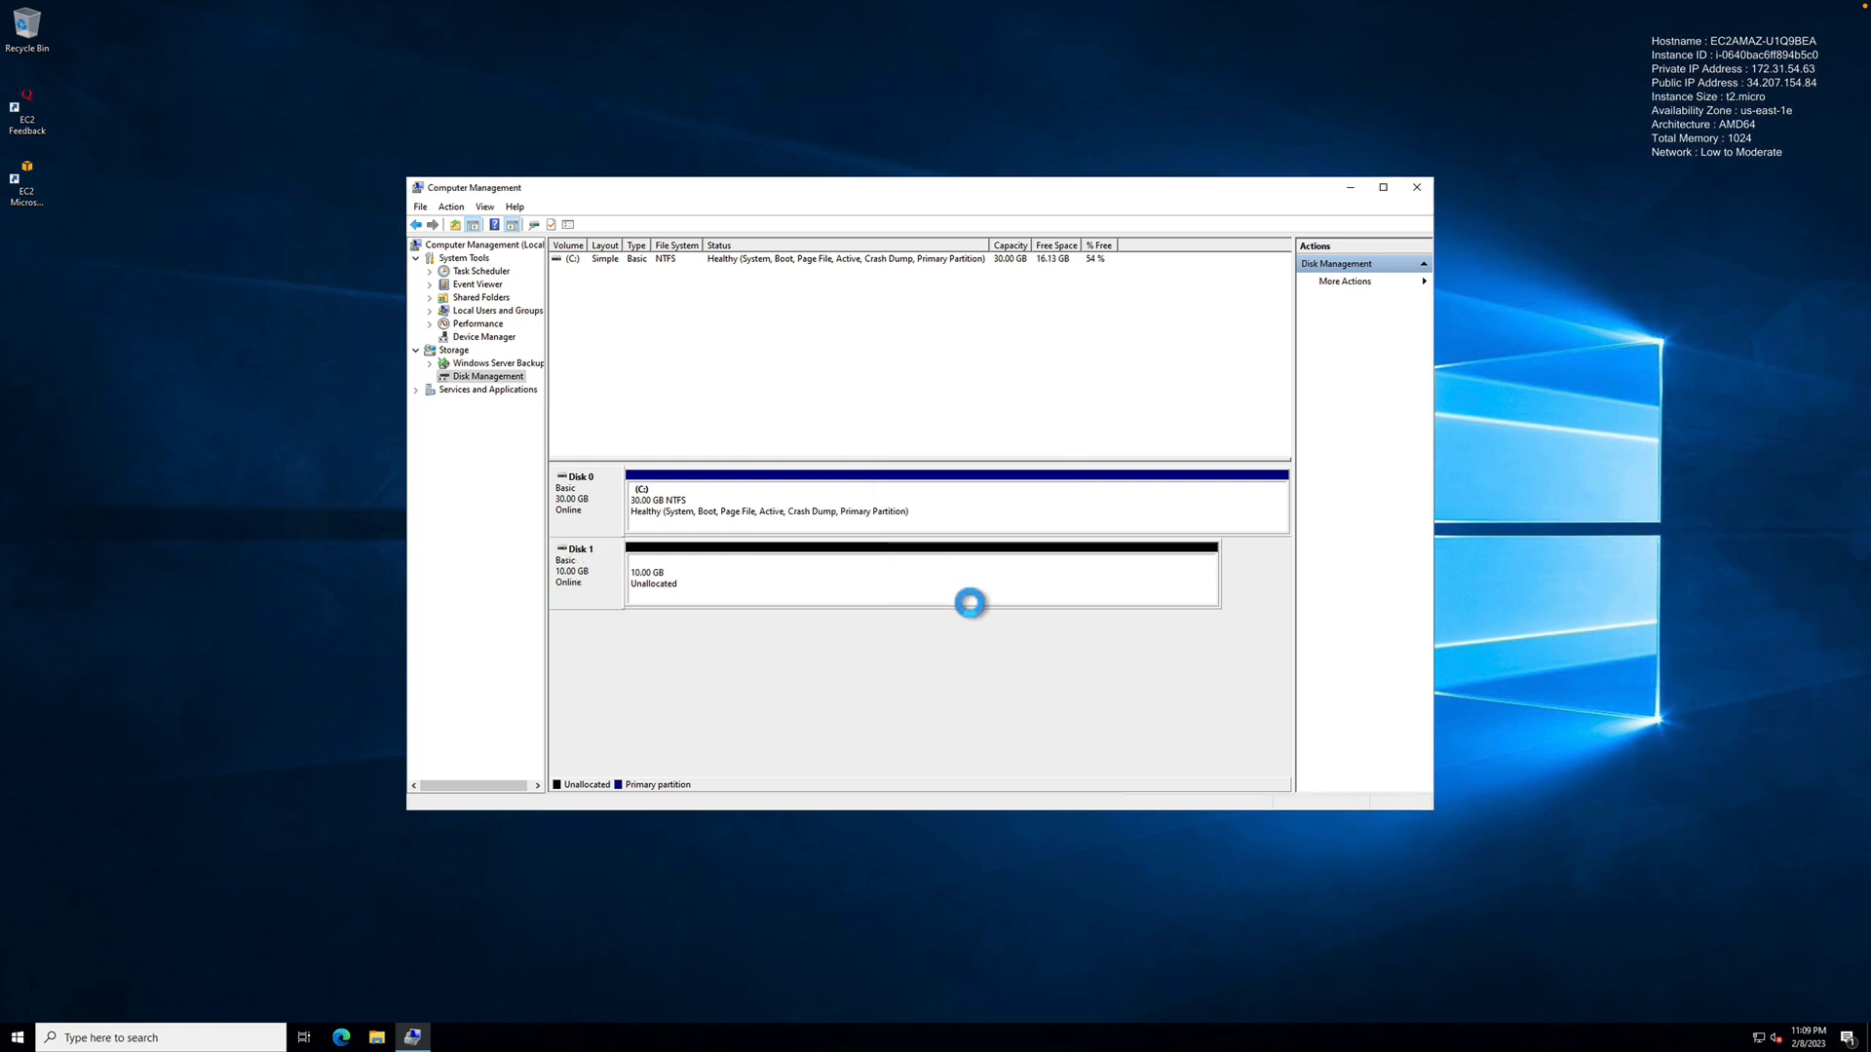
Examine Disk 1's device properties, covering its policies, volumes, driver and details, and close them without changes.
right_click(780, 587)
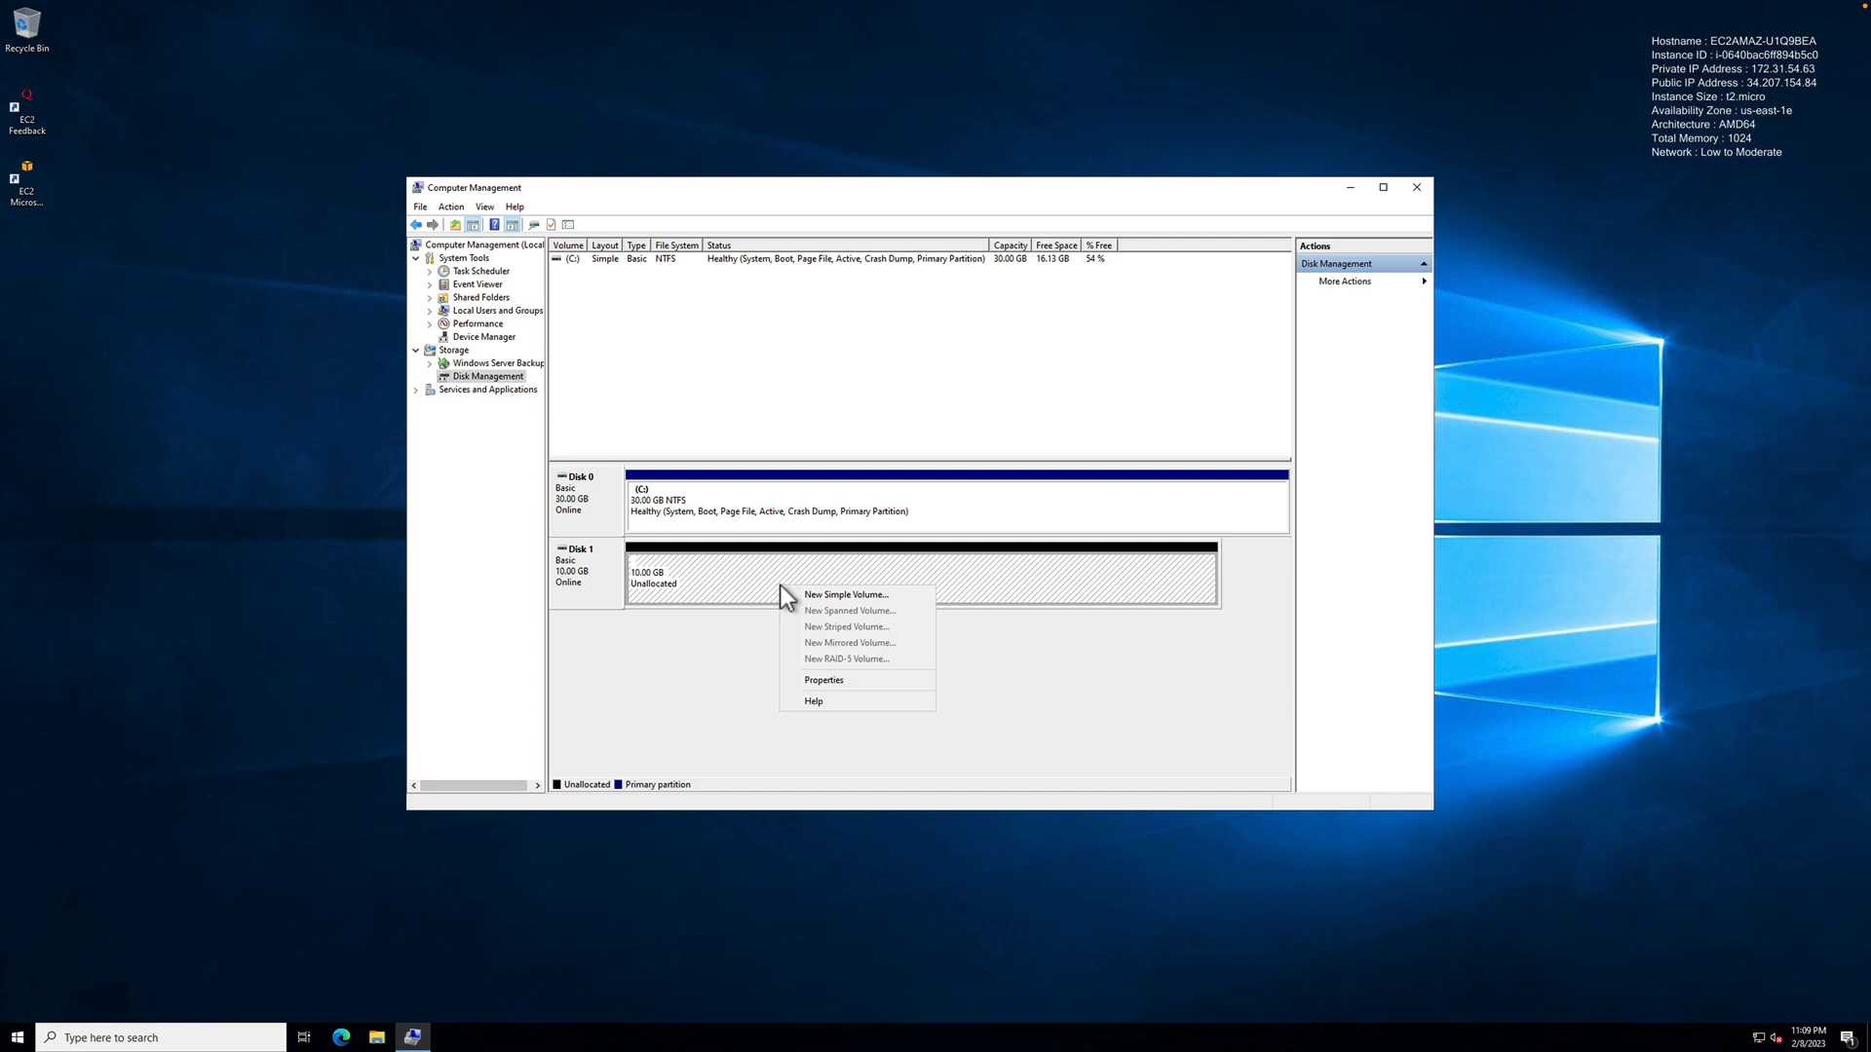
left_click(830, 680)
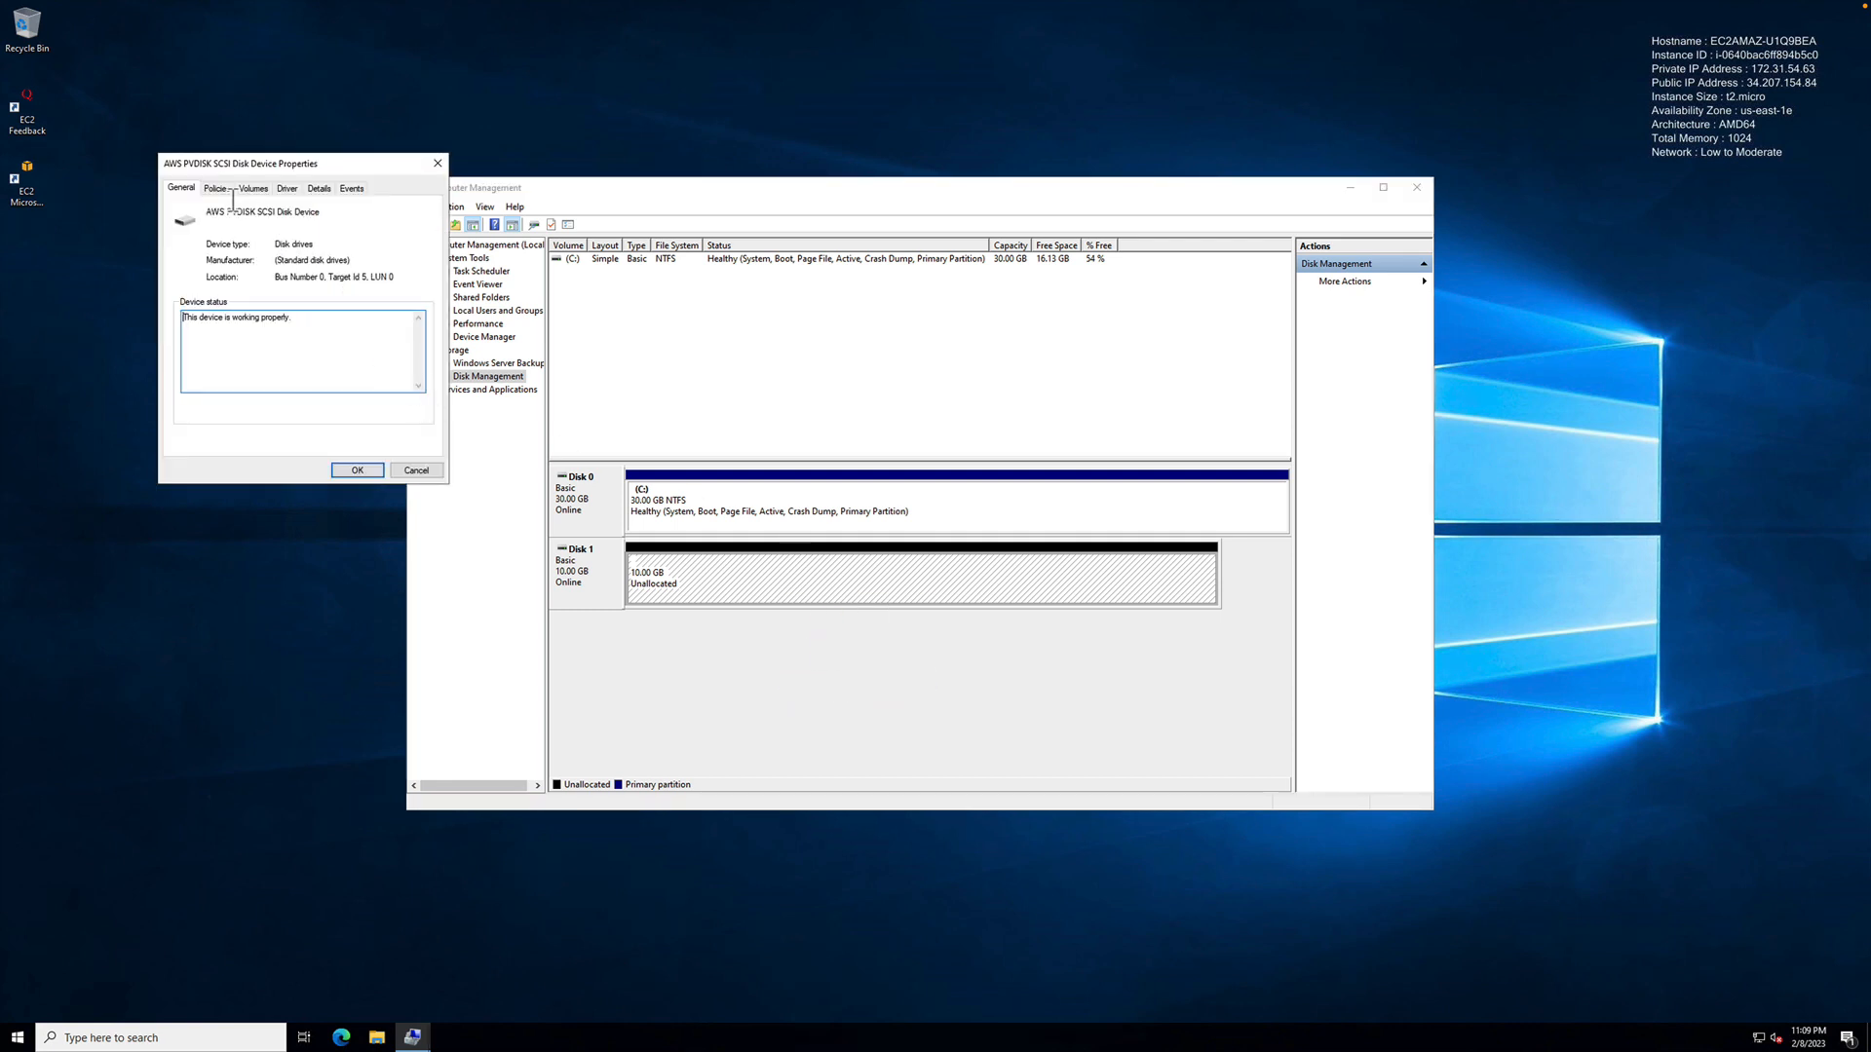
left_click(219, 189)
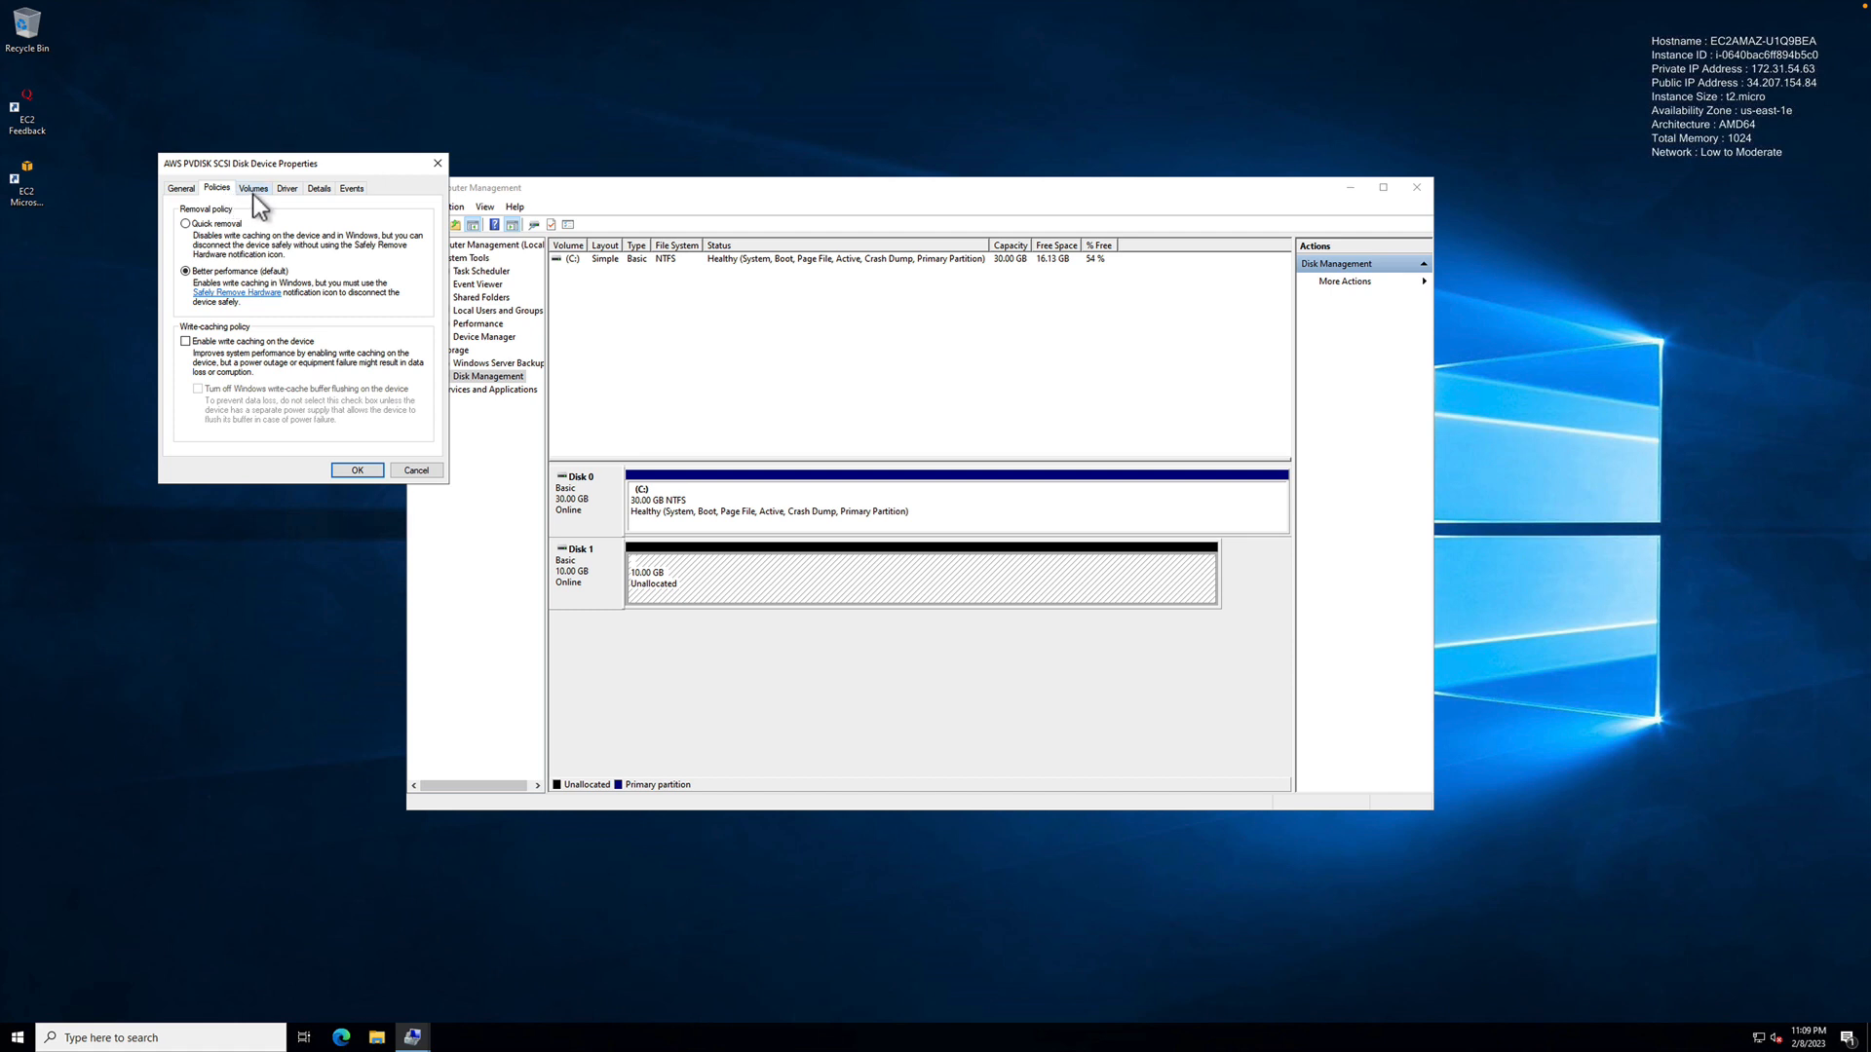
left_click(254, 191)
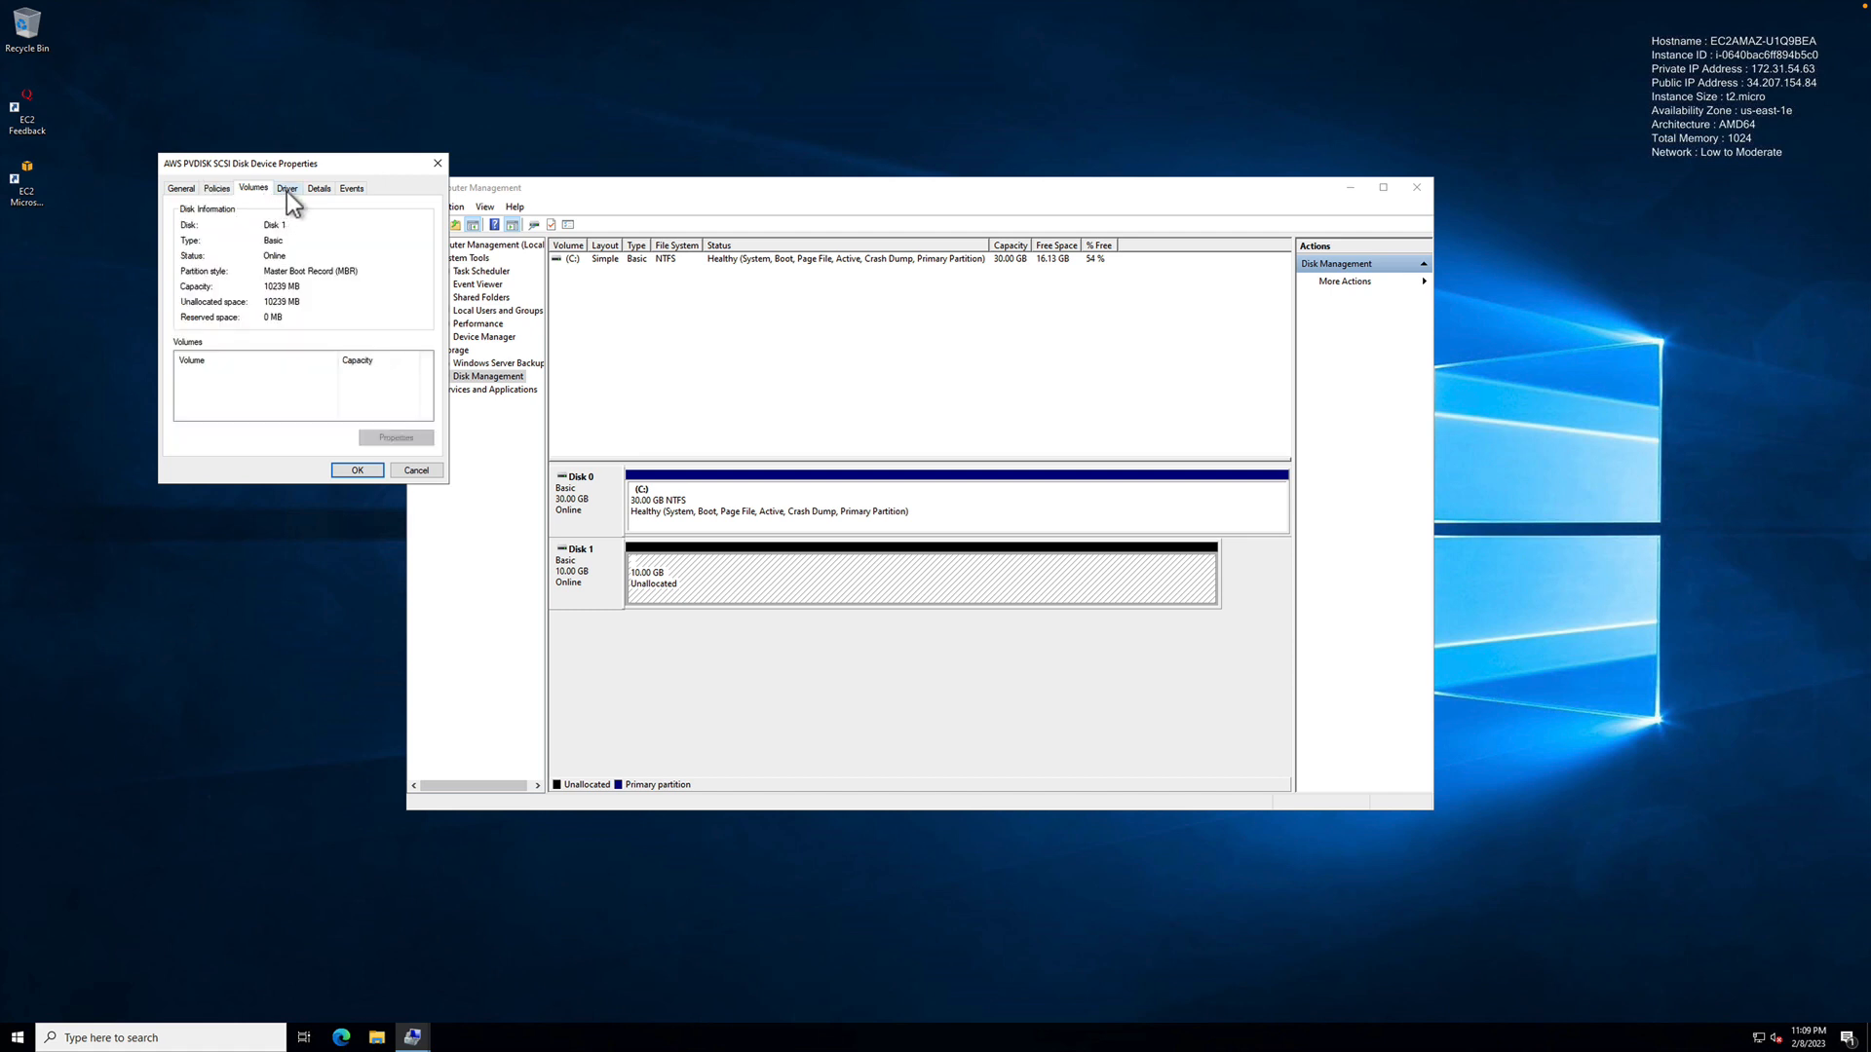
left_click(287, 191)
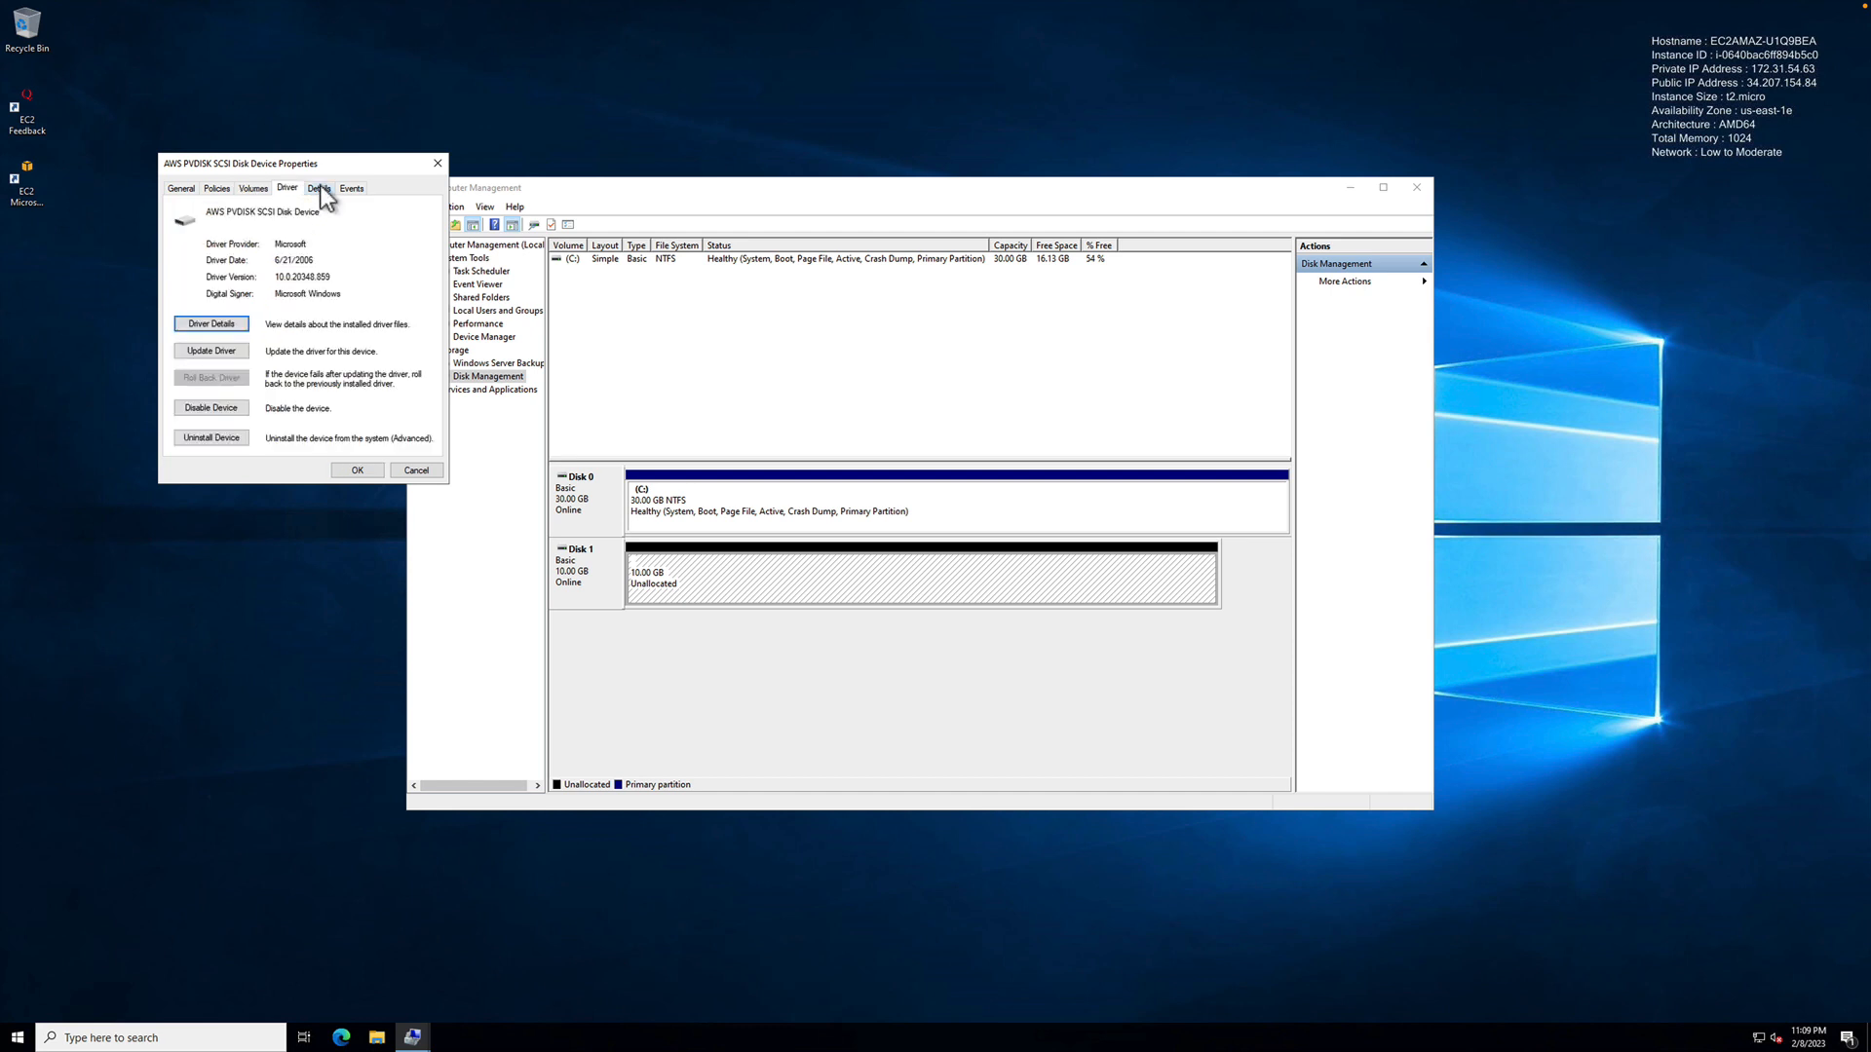
left_click(319, 189)
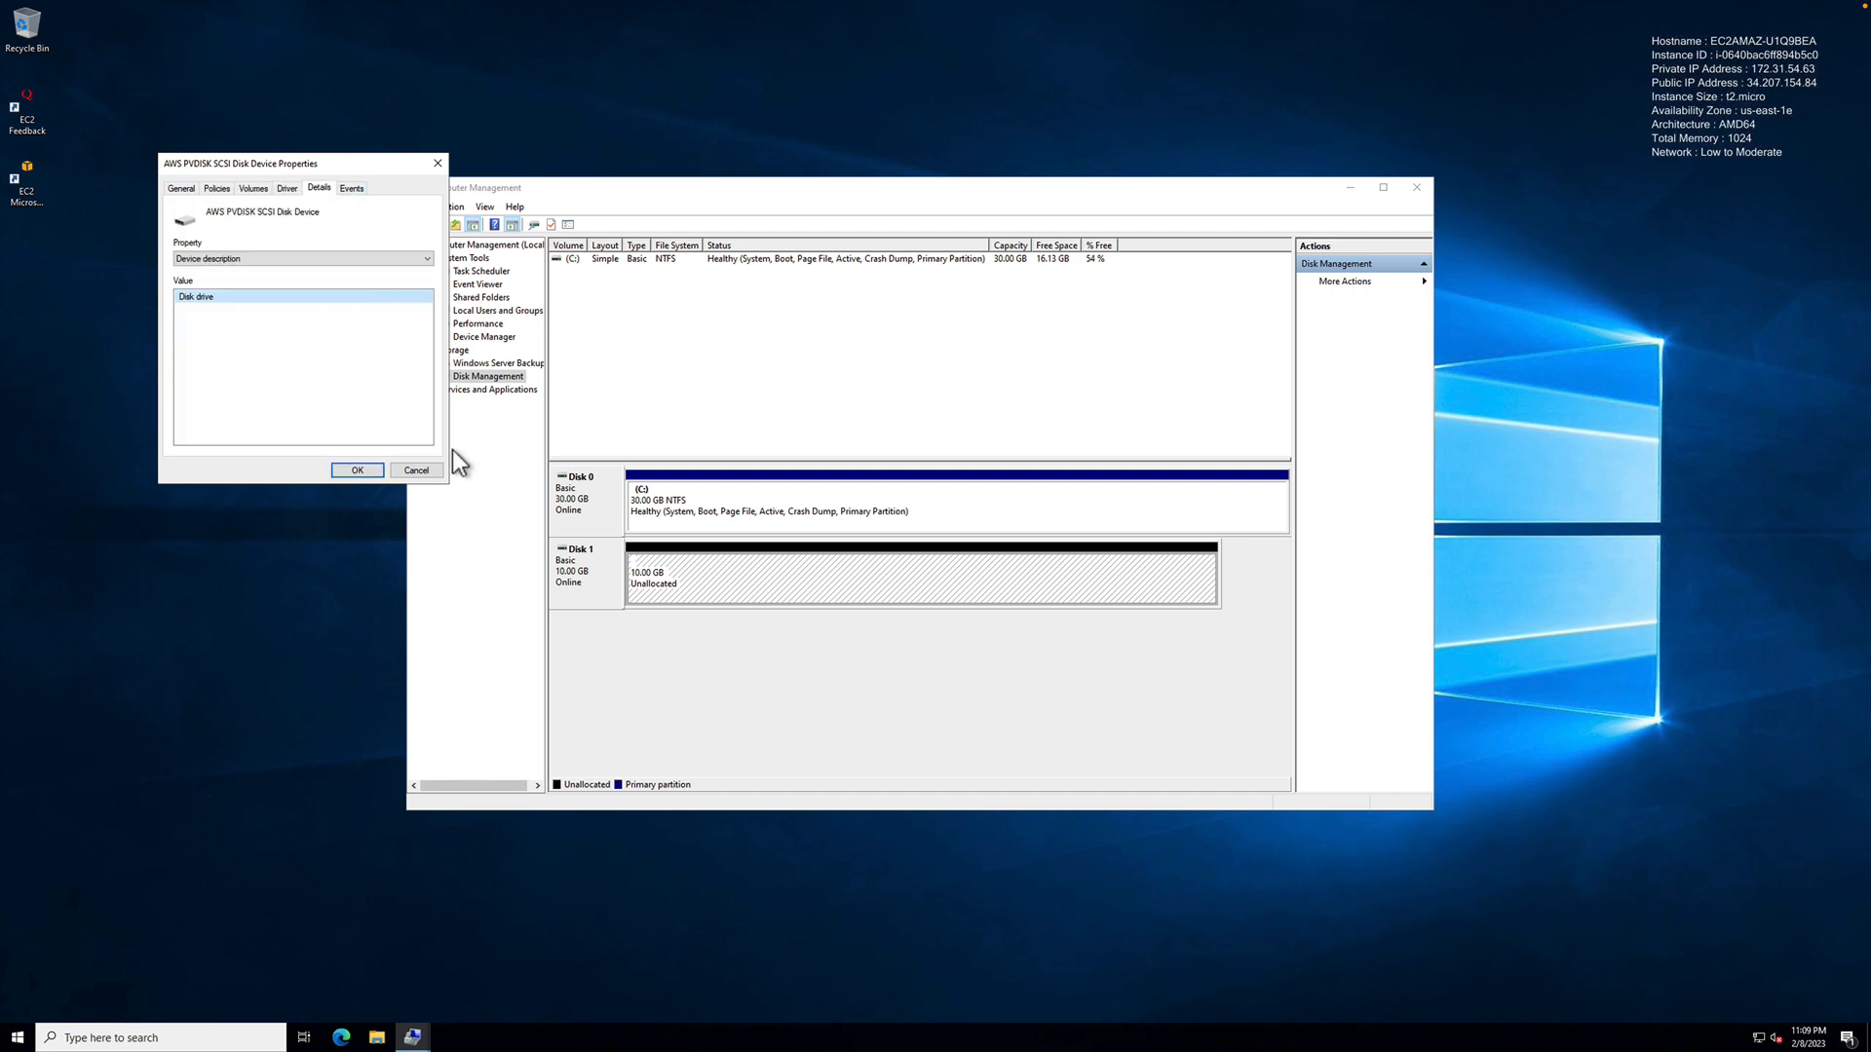
left_click(416, 471)
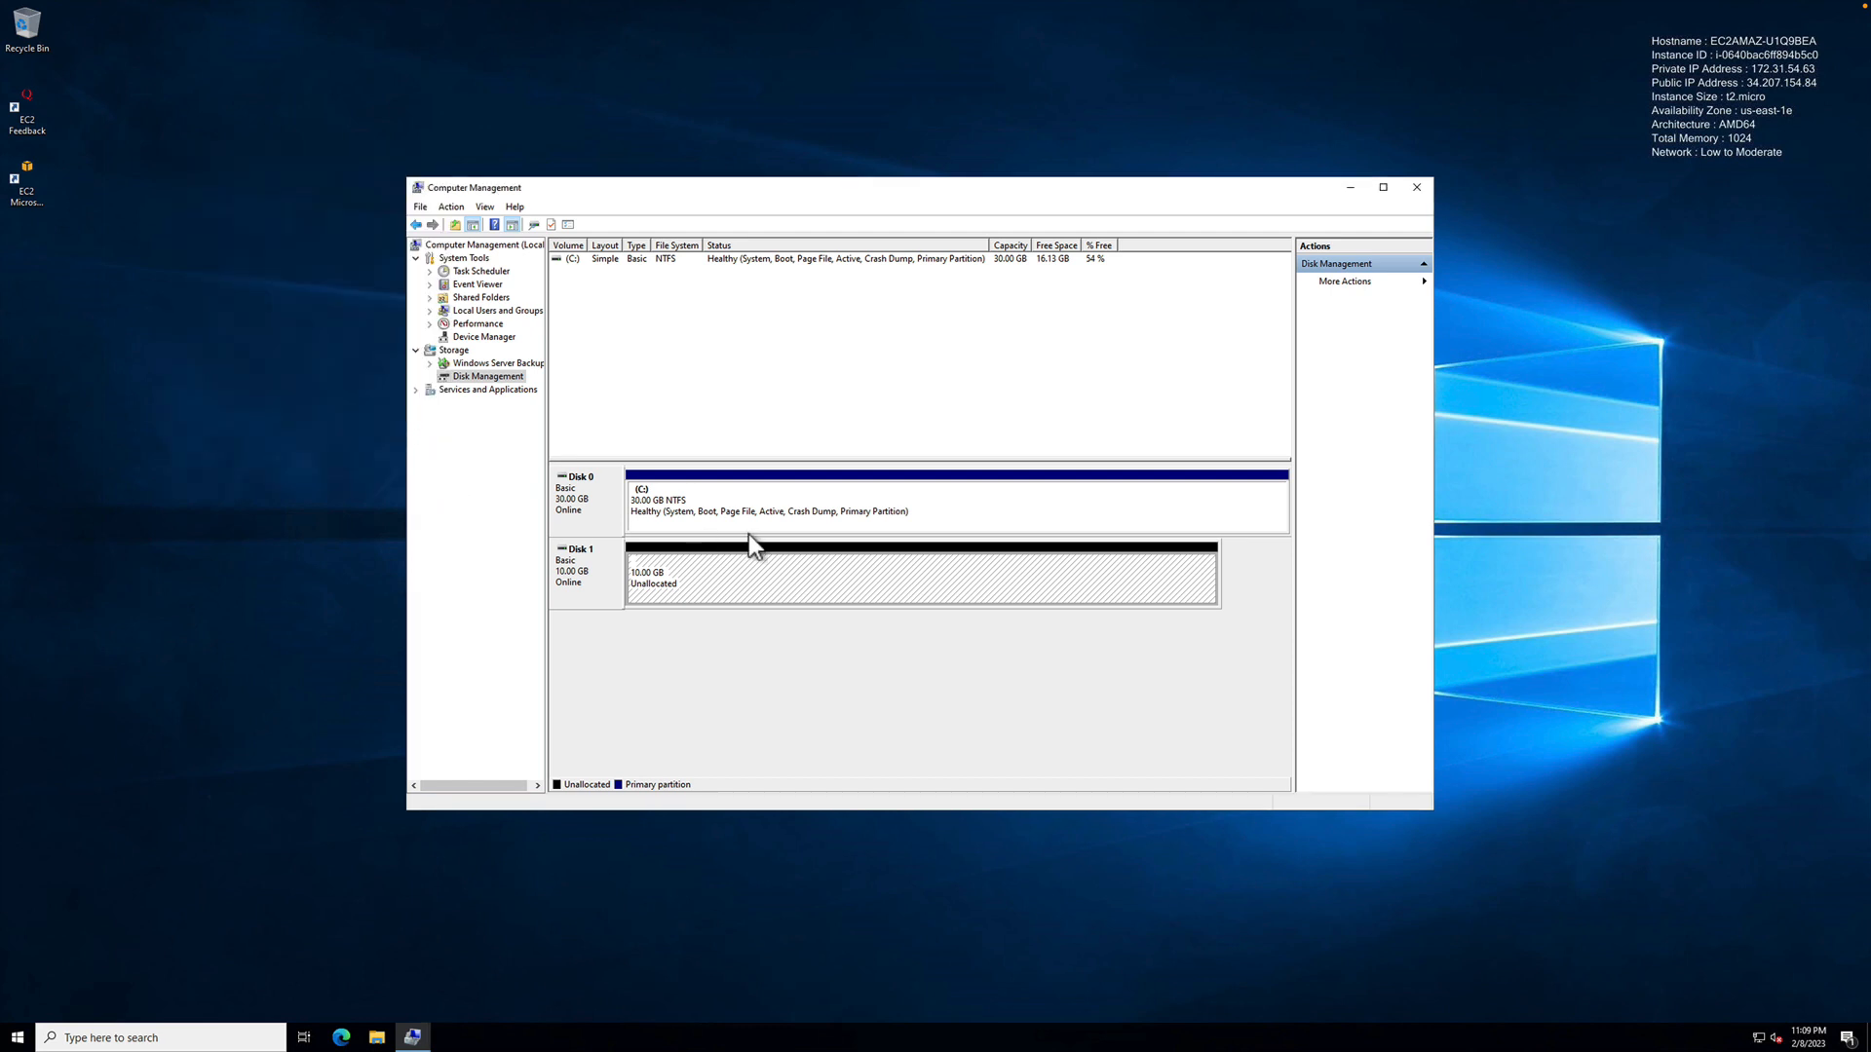
Create a 5000 MB simple volume on Disk 1 with drive letter D, quick-formatted as NTFS and labelled New Volume.
right_click(707, 573)
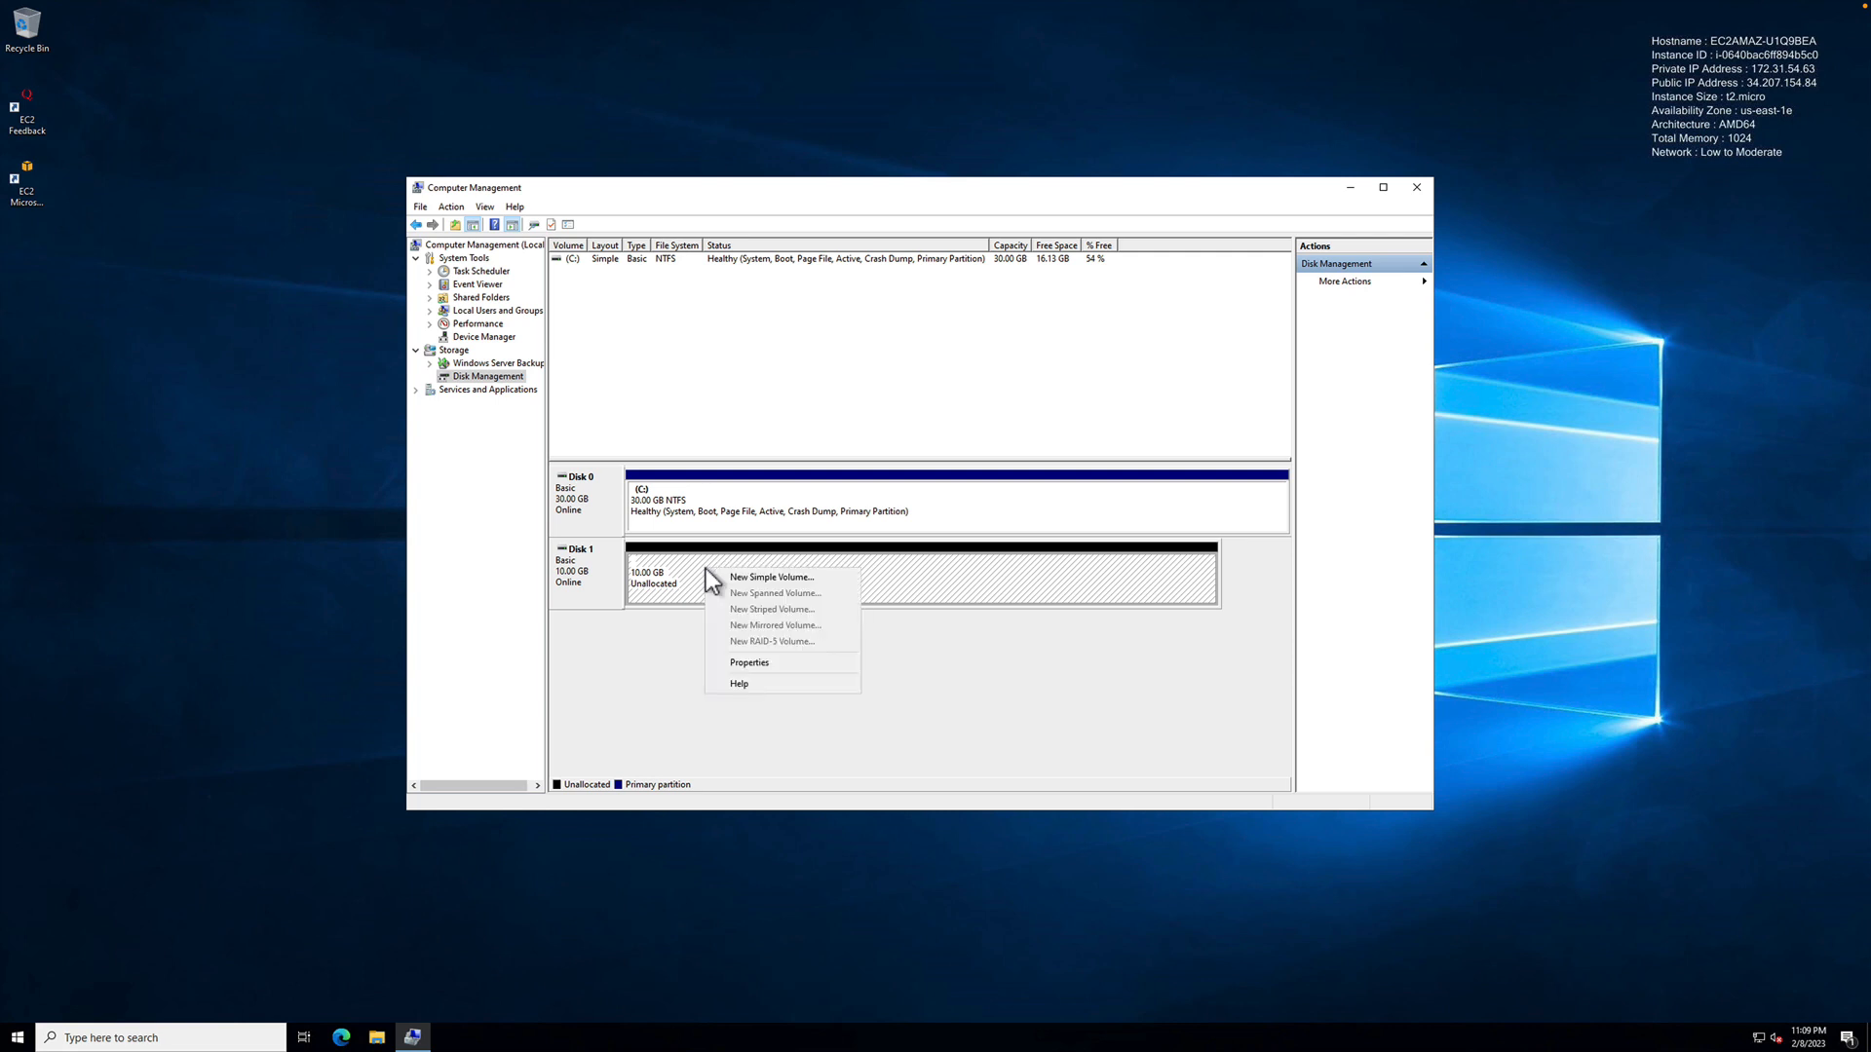
left_click(759, 583)
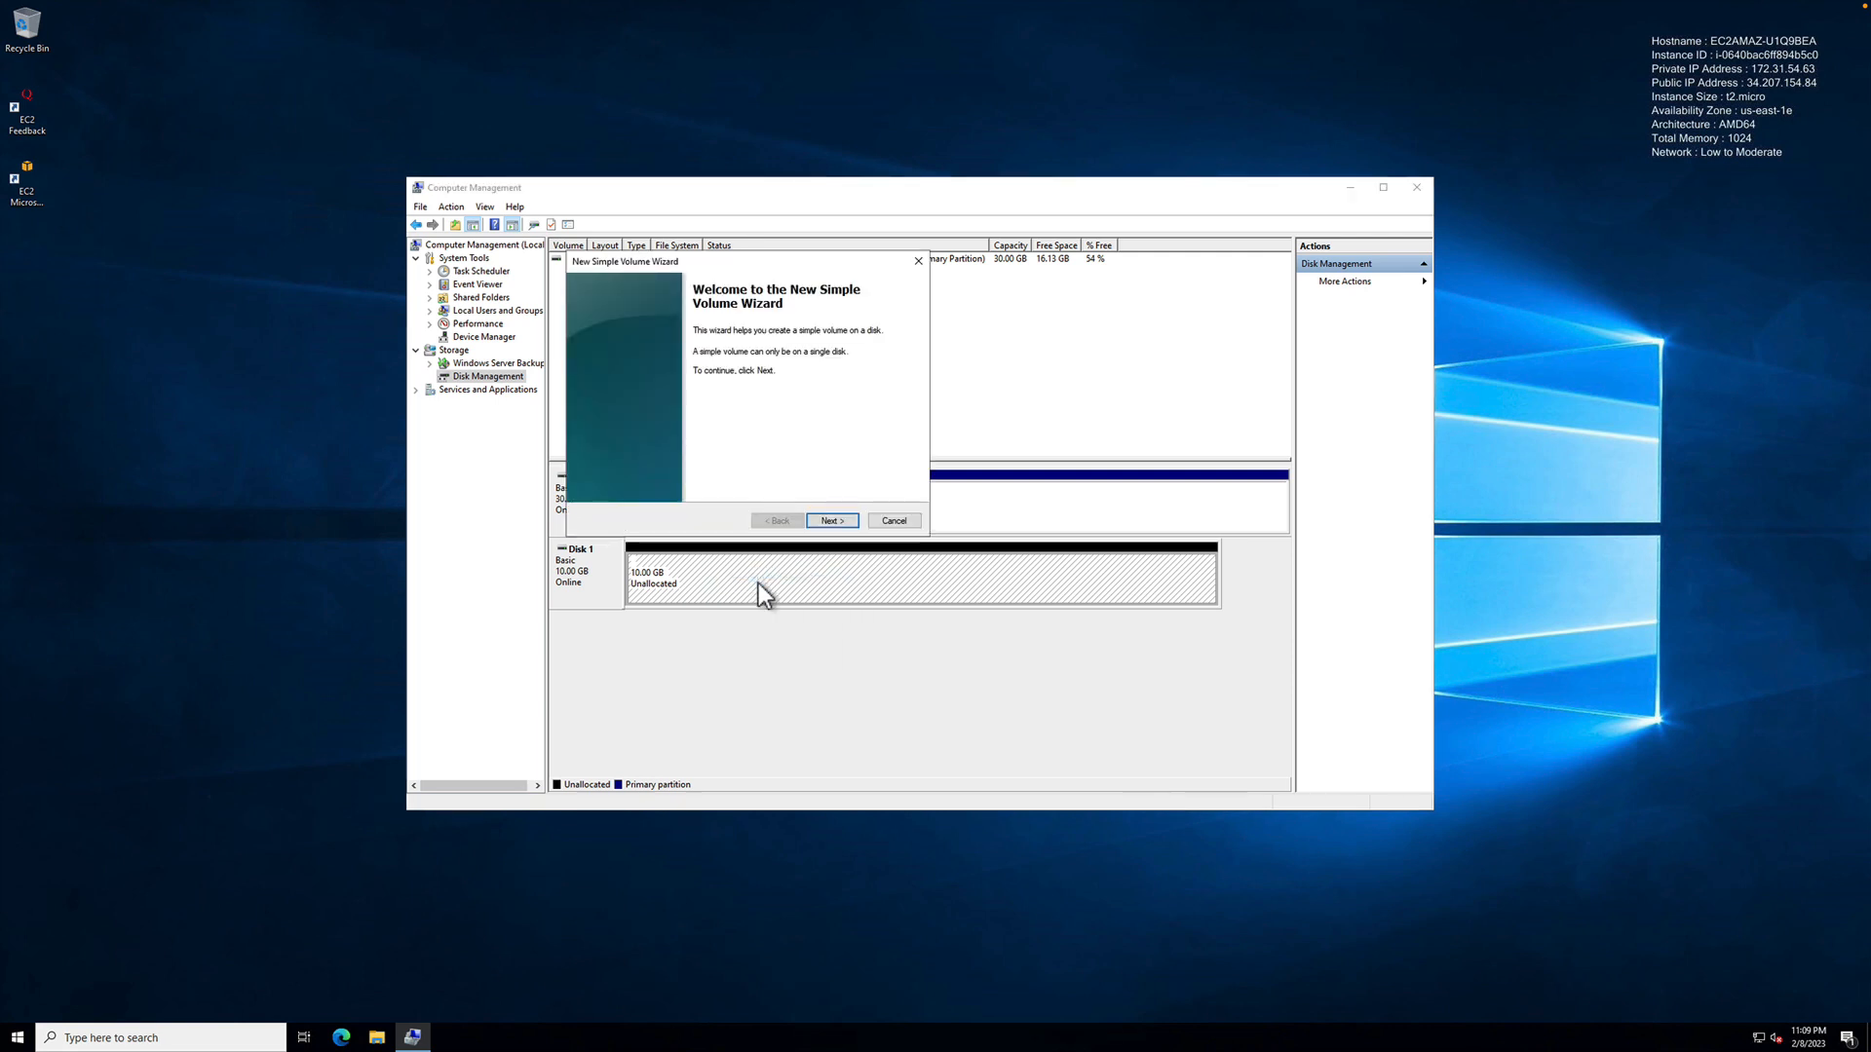
left_click(823, 523)
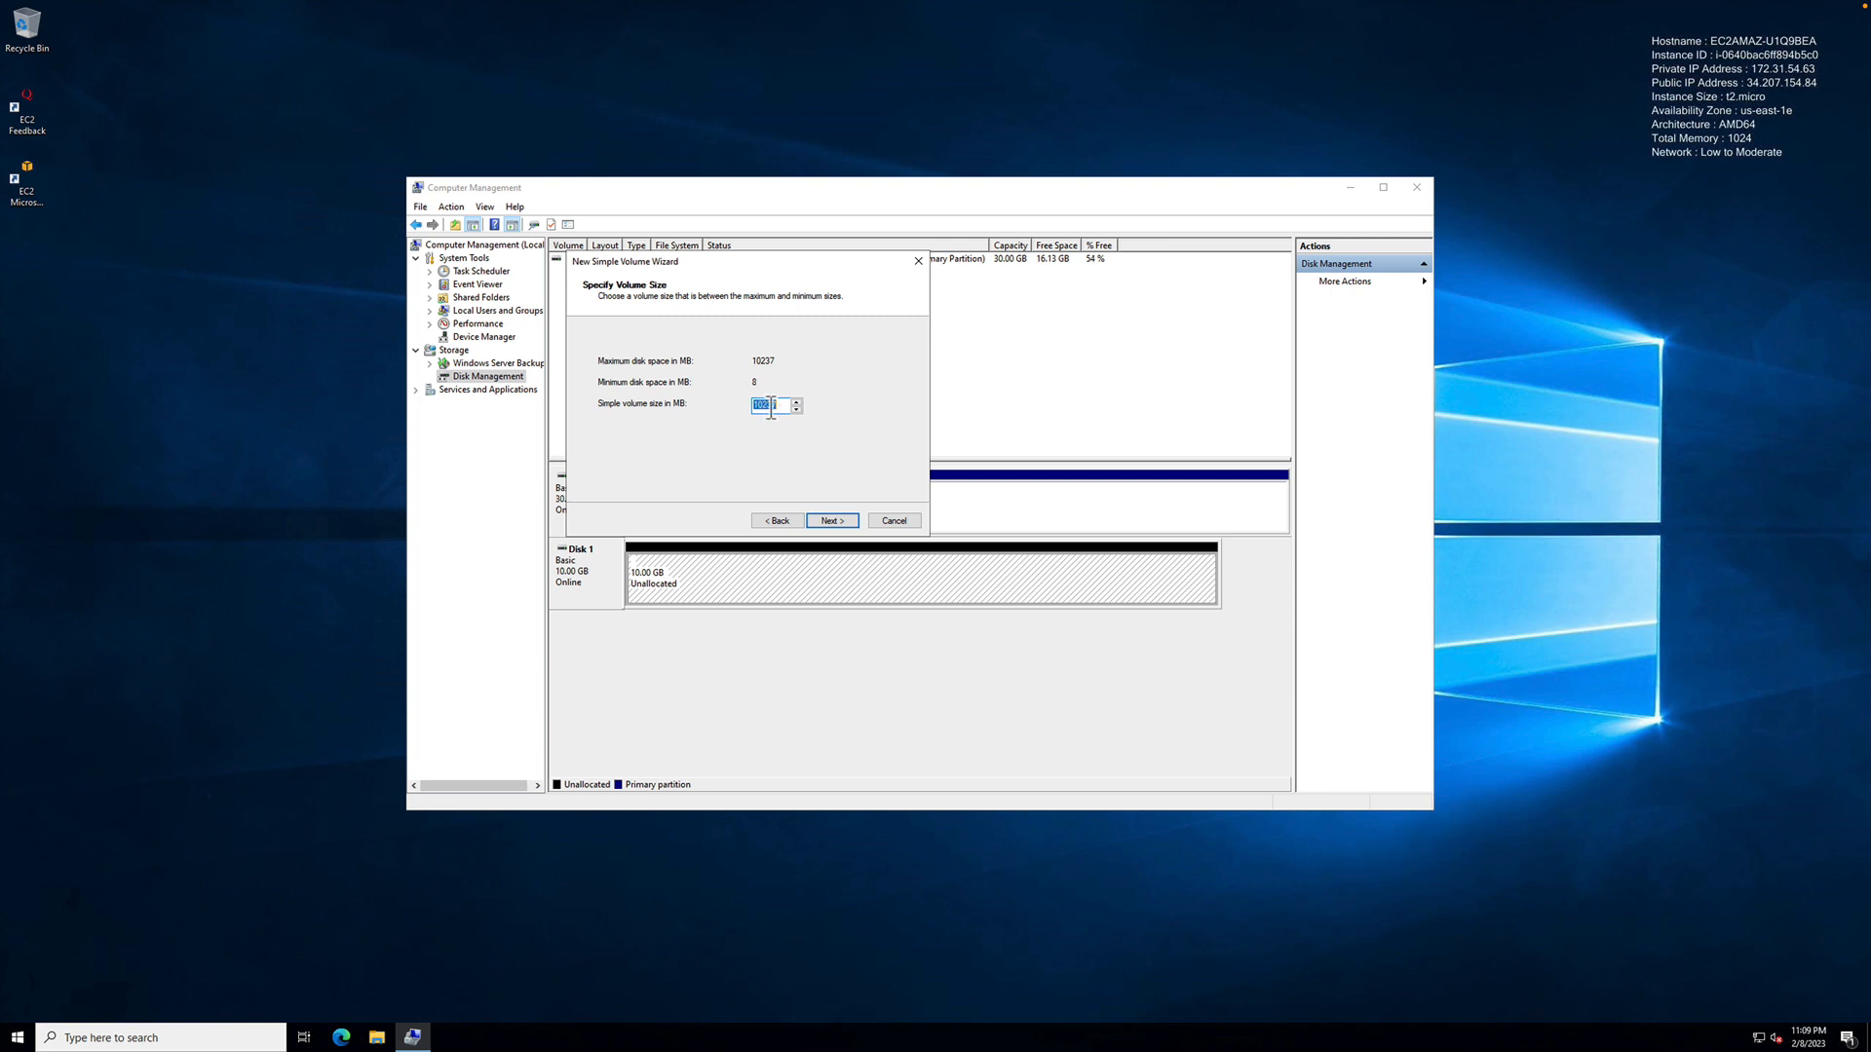
type("50000")
key("BackSpace")
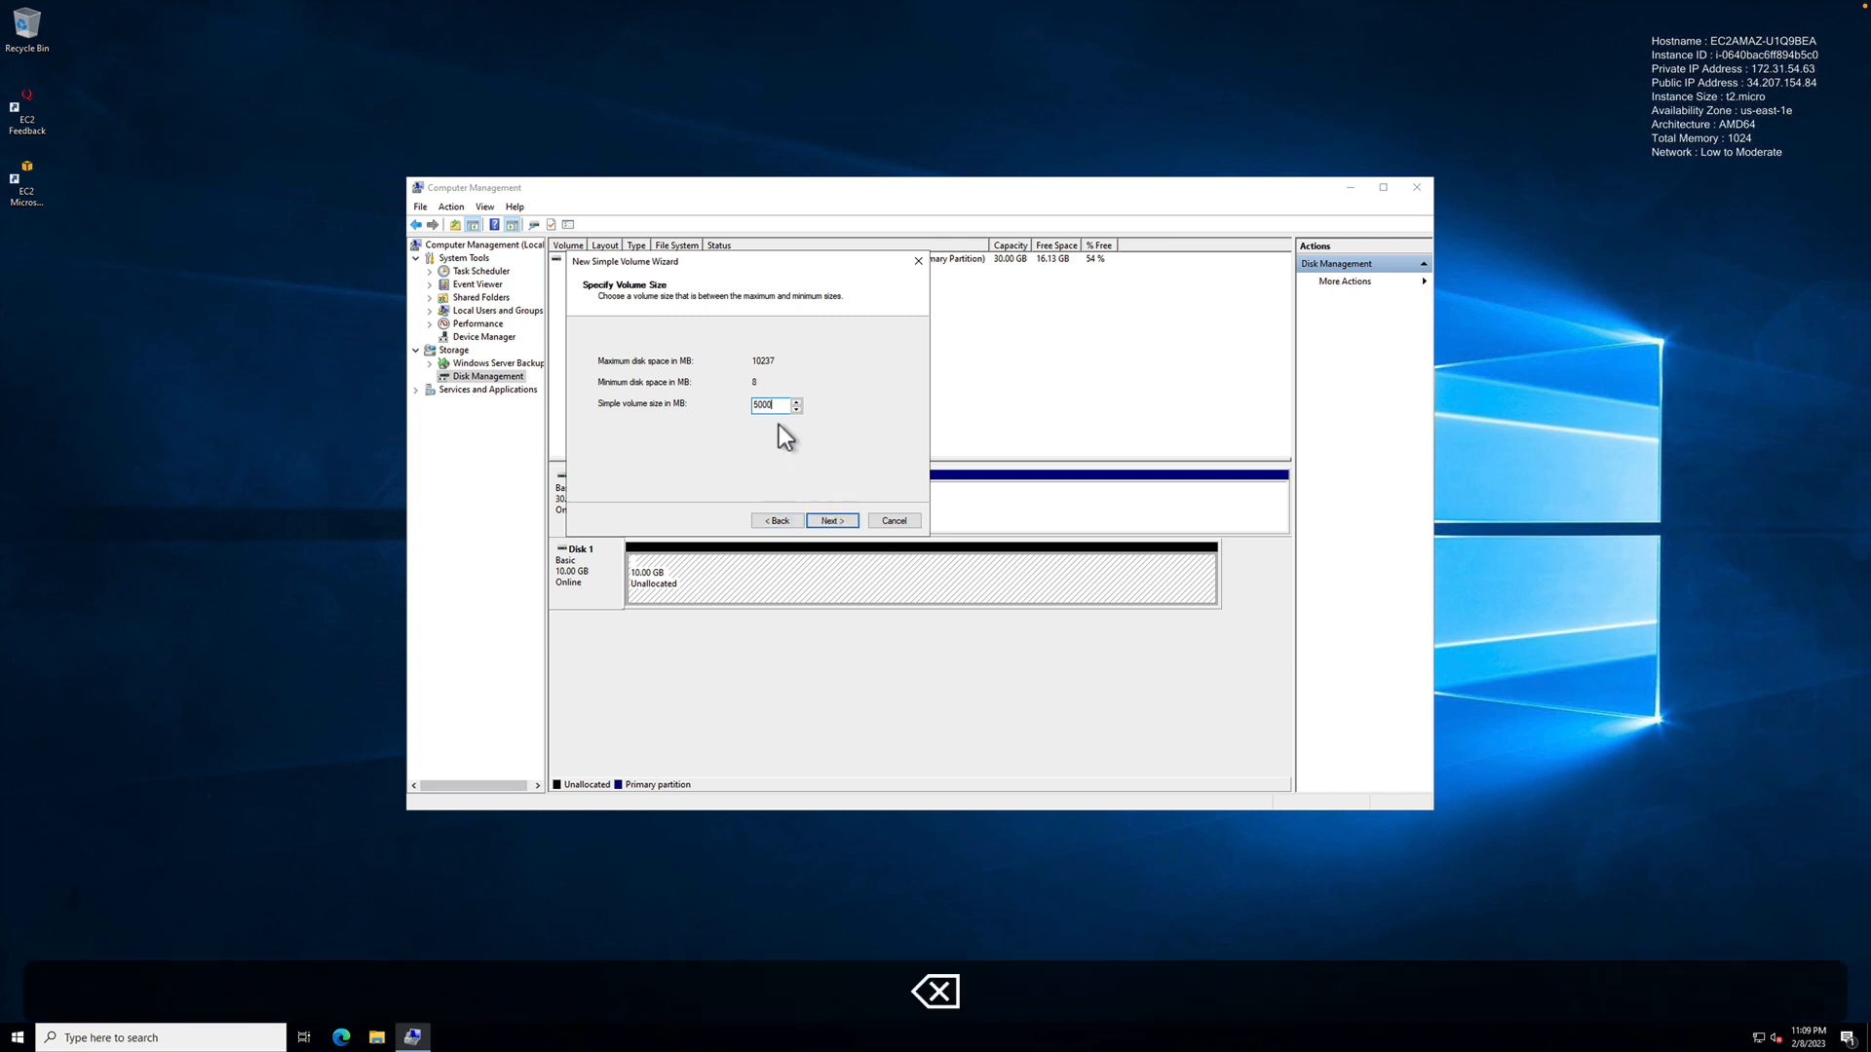
left_click(834, 522)
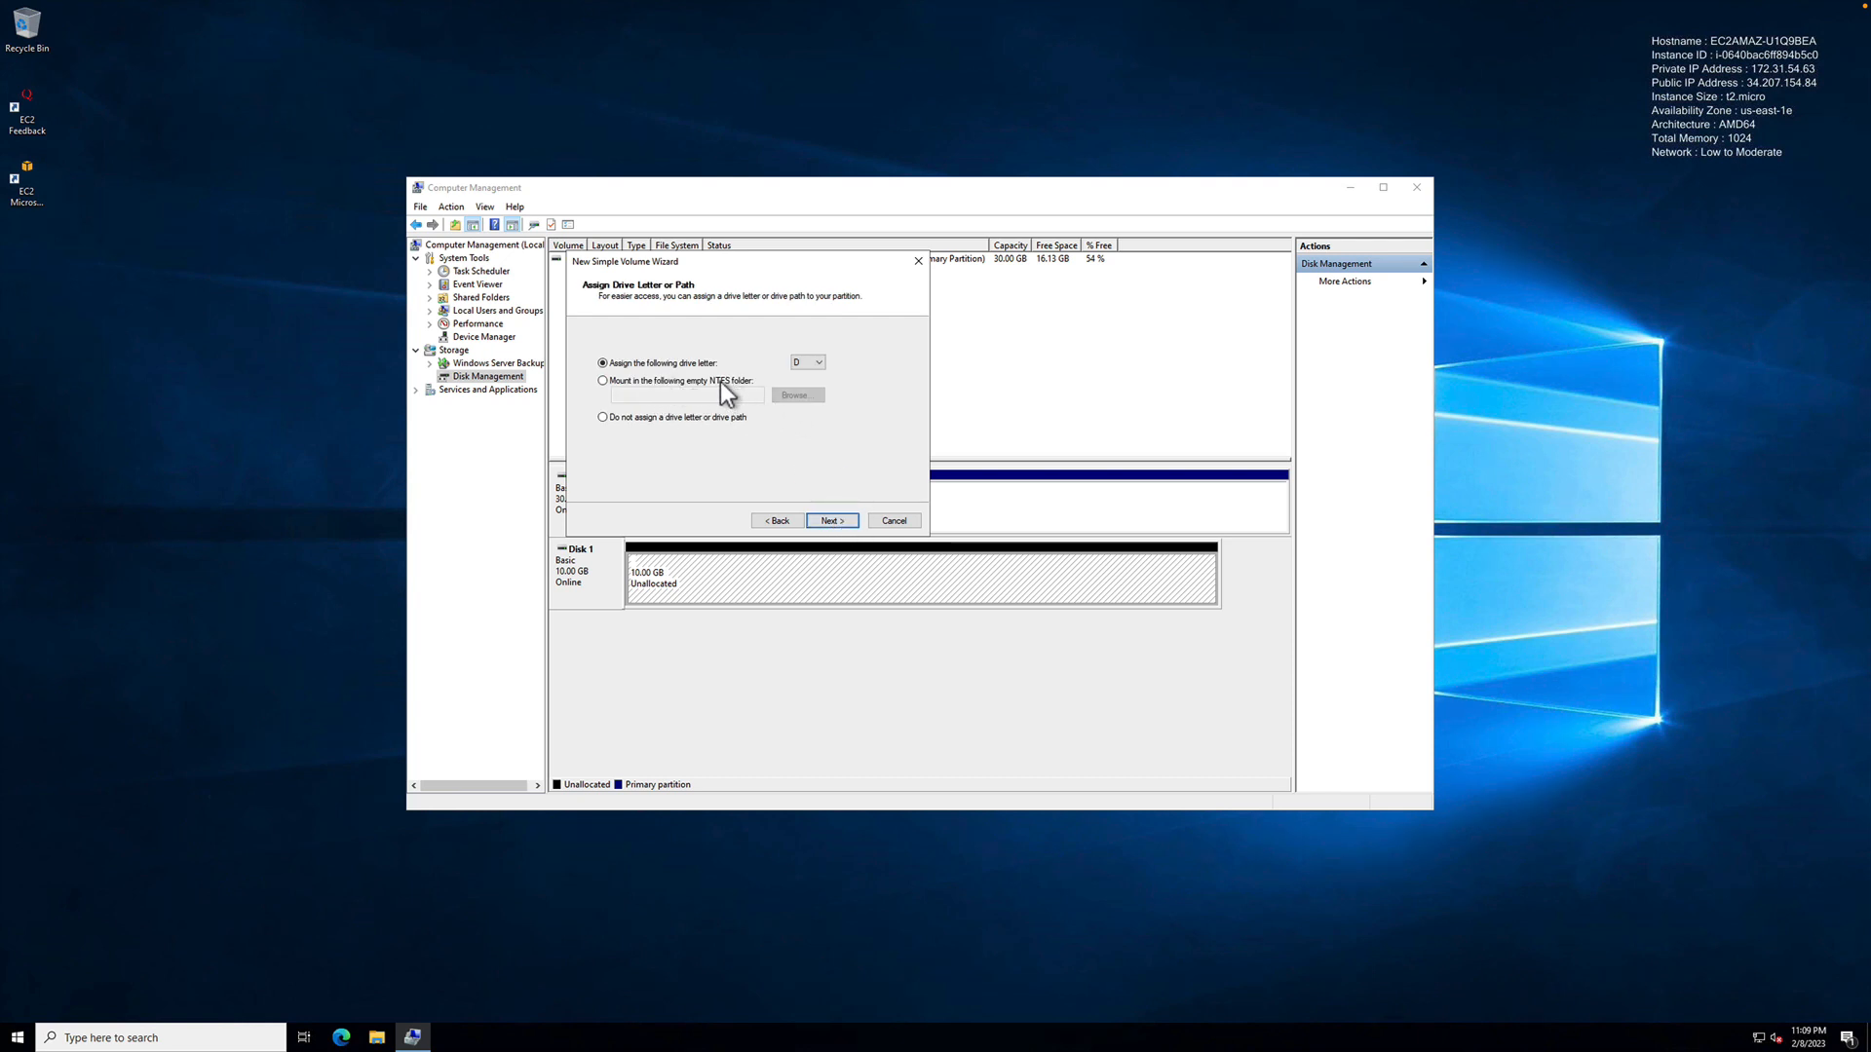
left_click(834, 523)
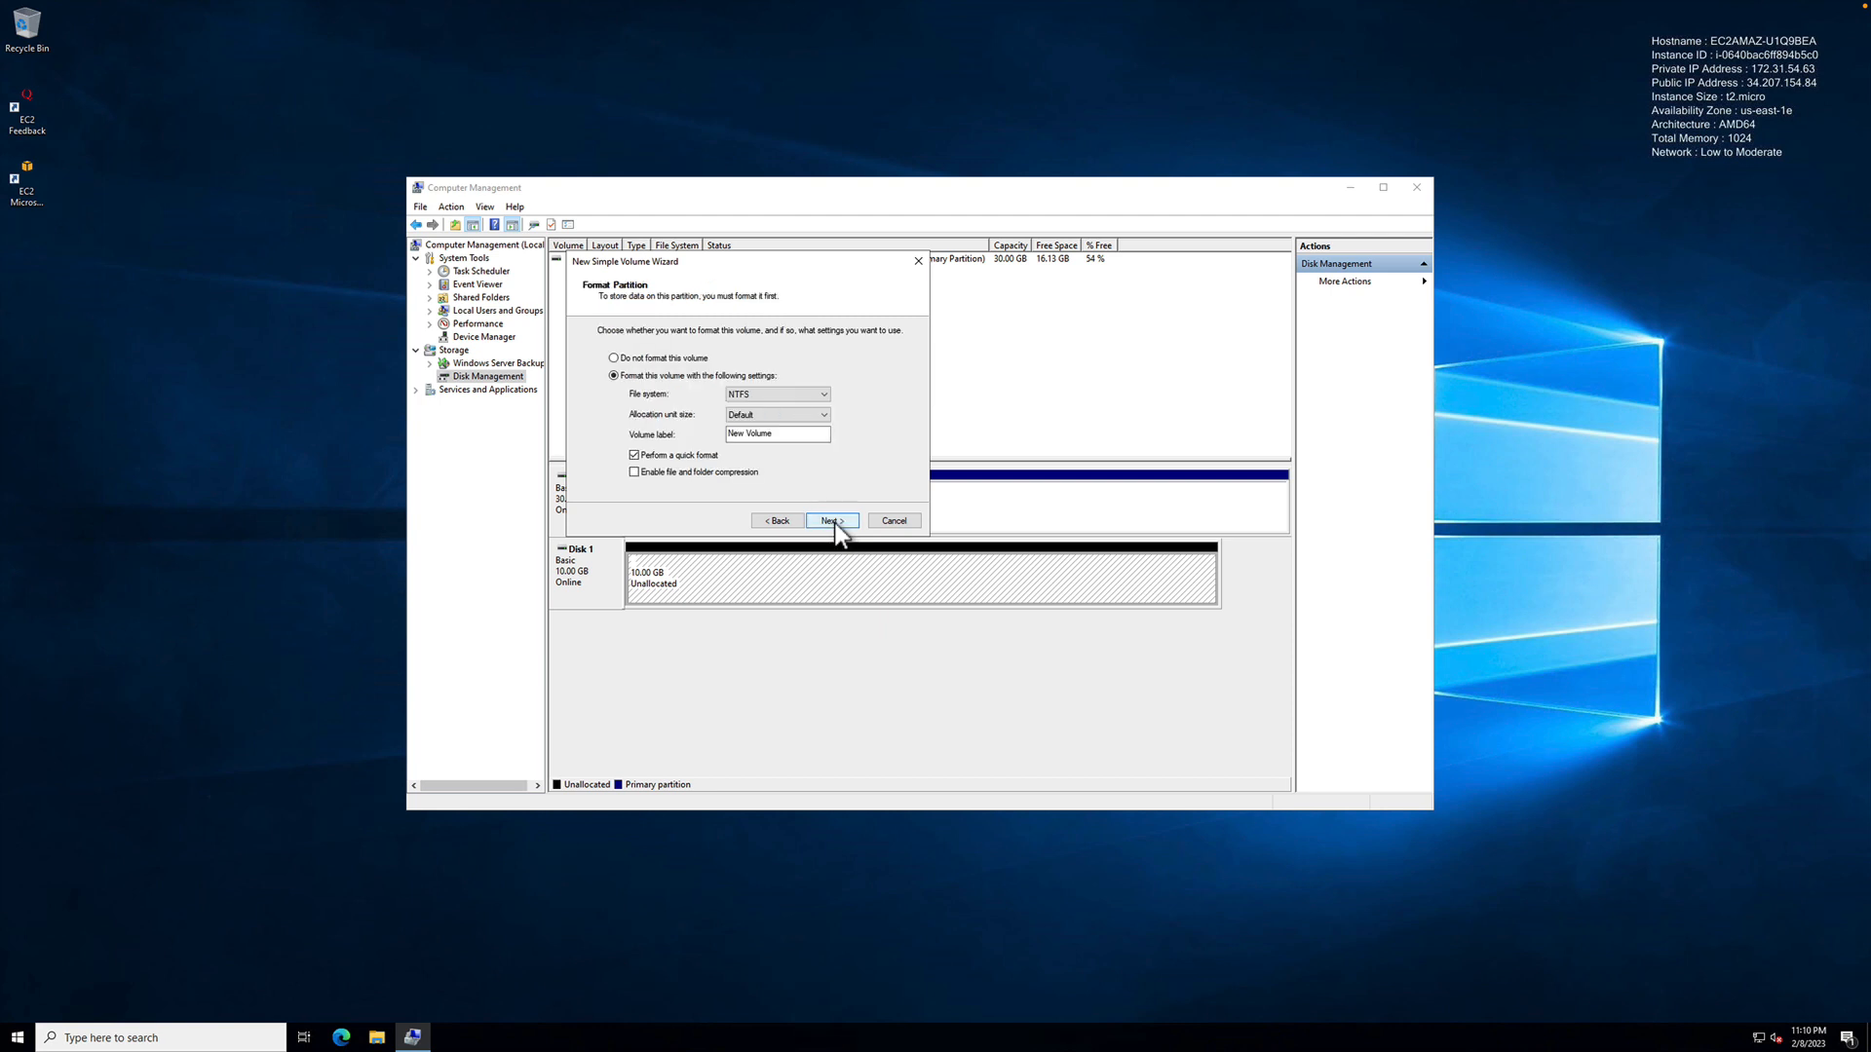
left_click(834, 522)
left_click(832, 521)
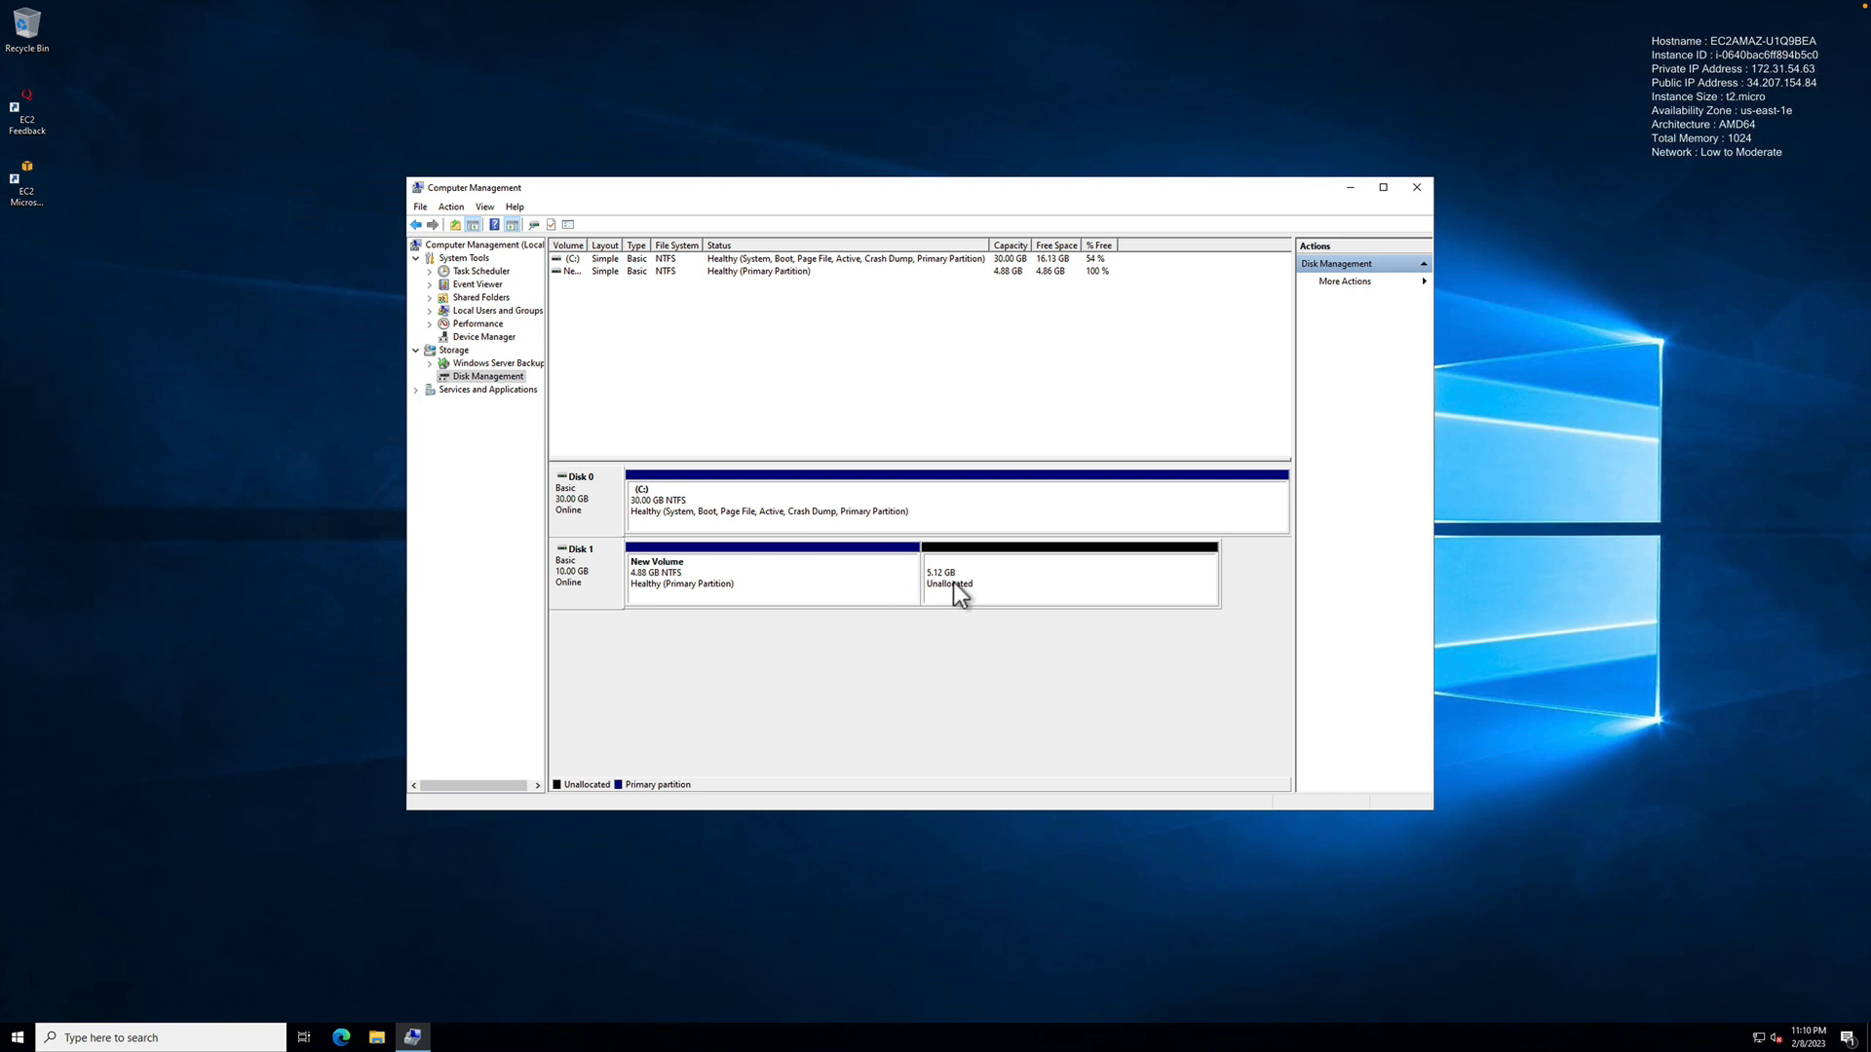
Create a second simple volume from all of Disk 1's remaining unallocated space, keeping the wizard's default drive letter and NTFS format settings.
left_click(963, 579)
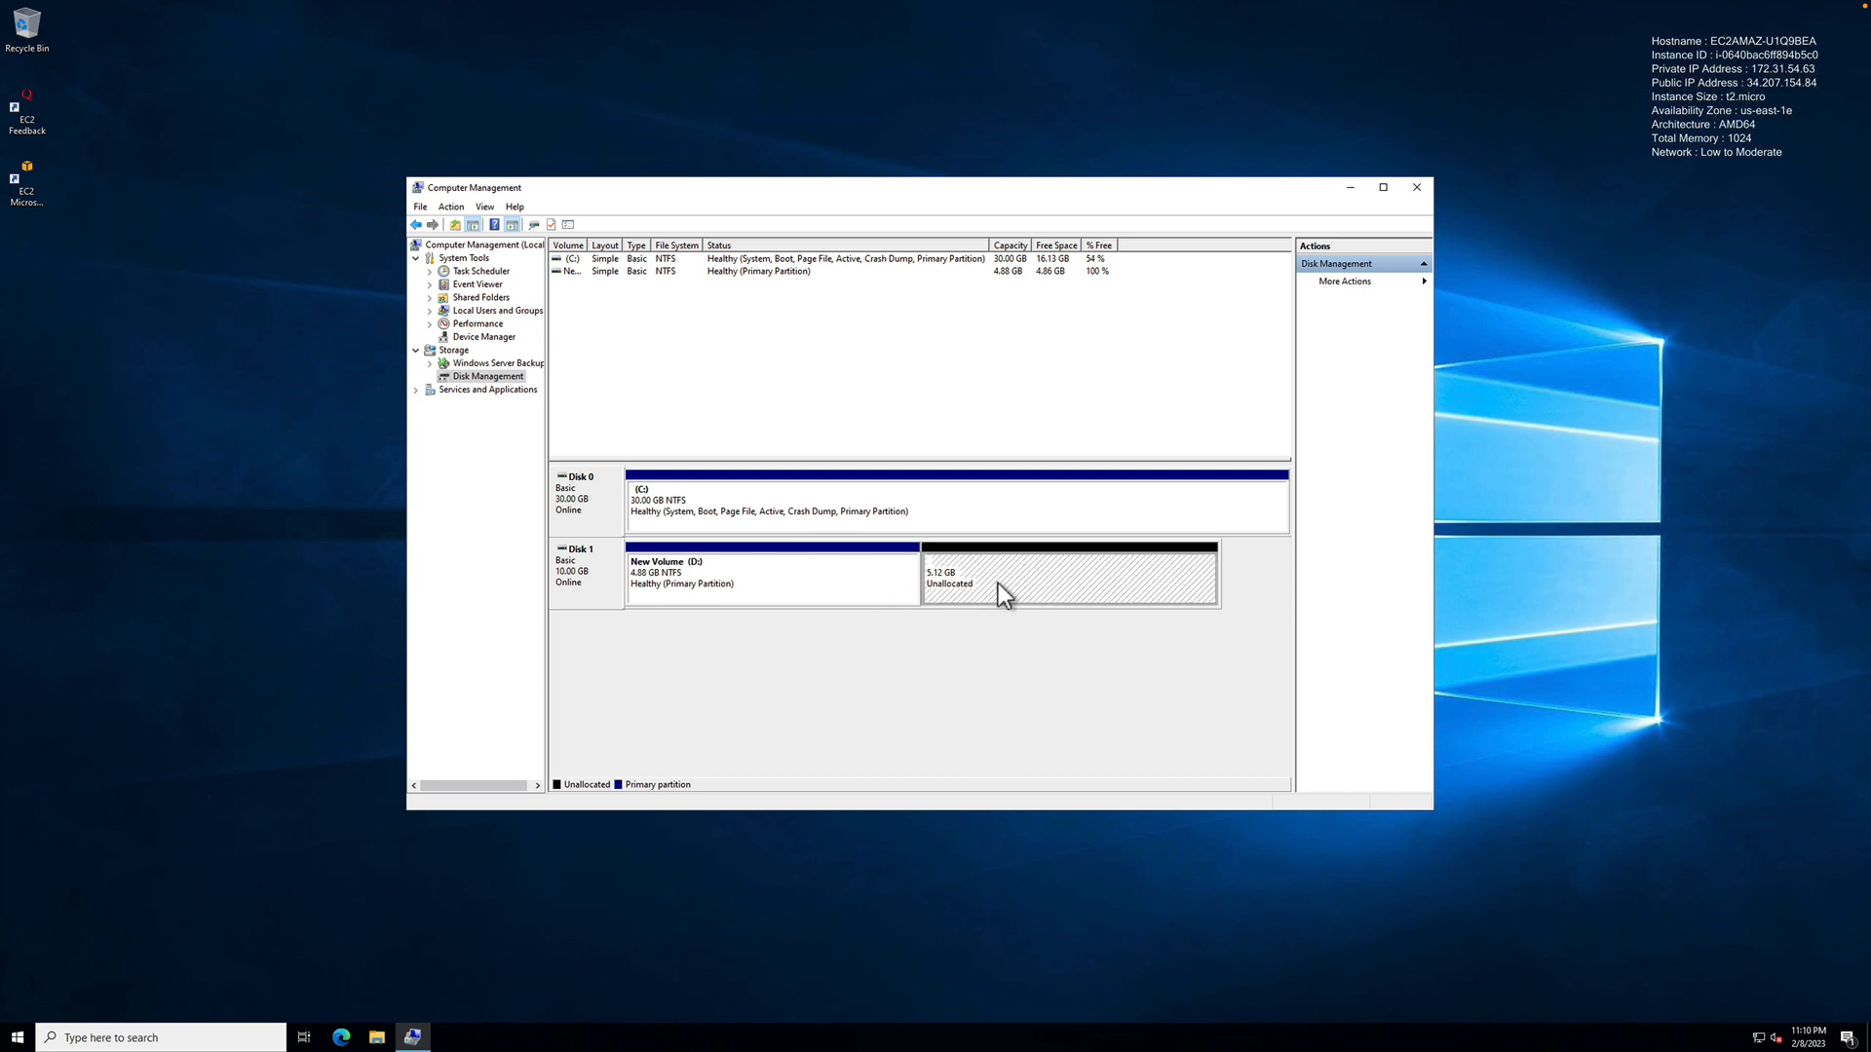
right_click(998, 583)
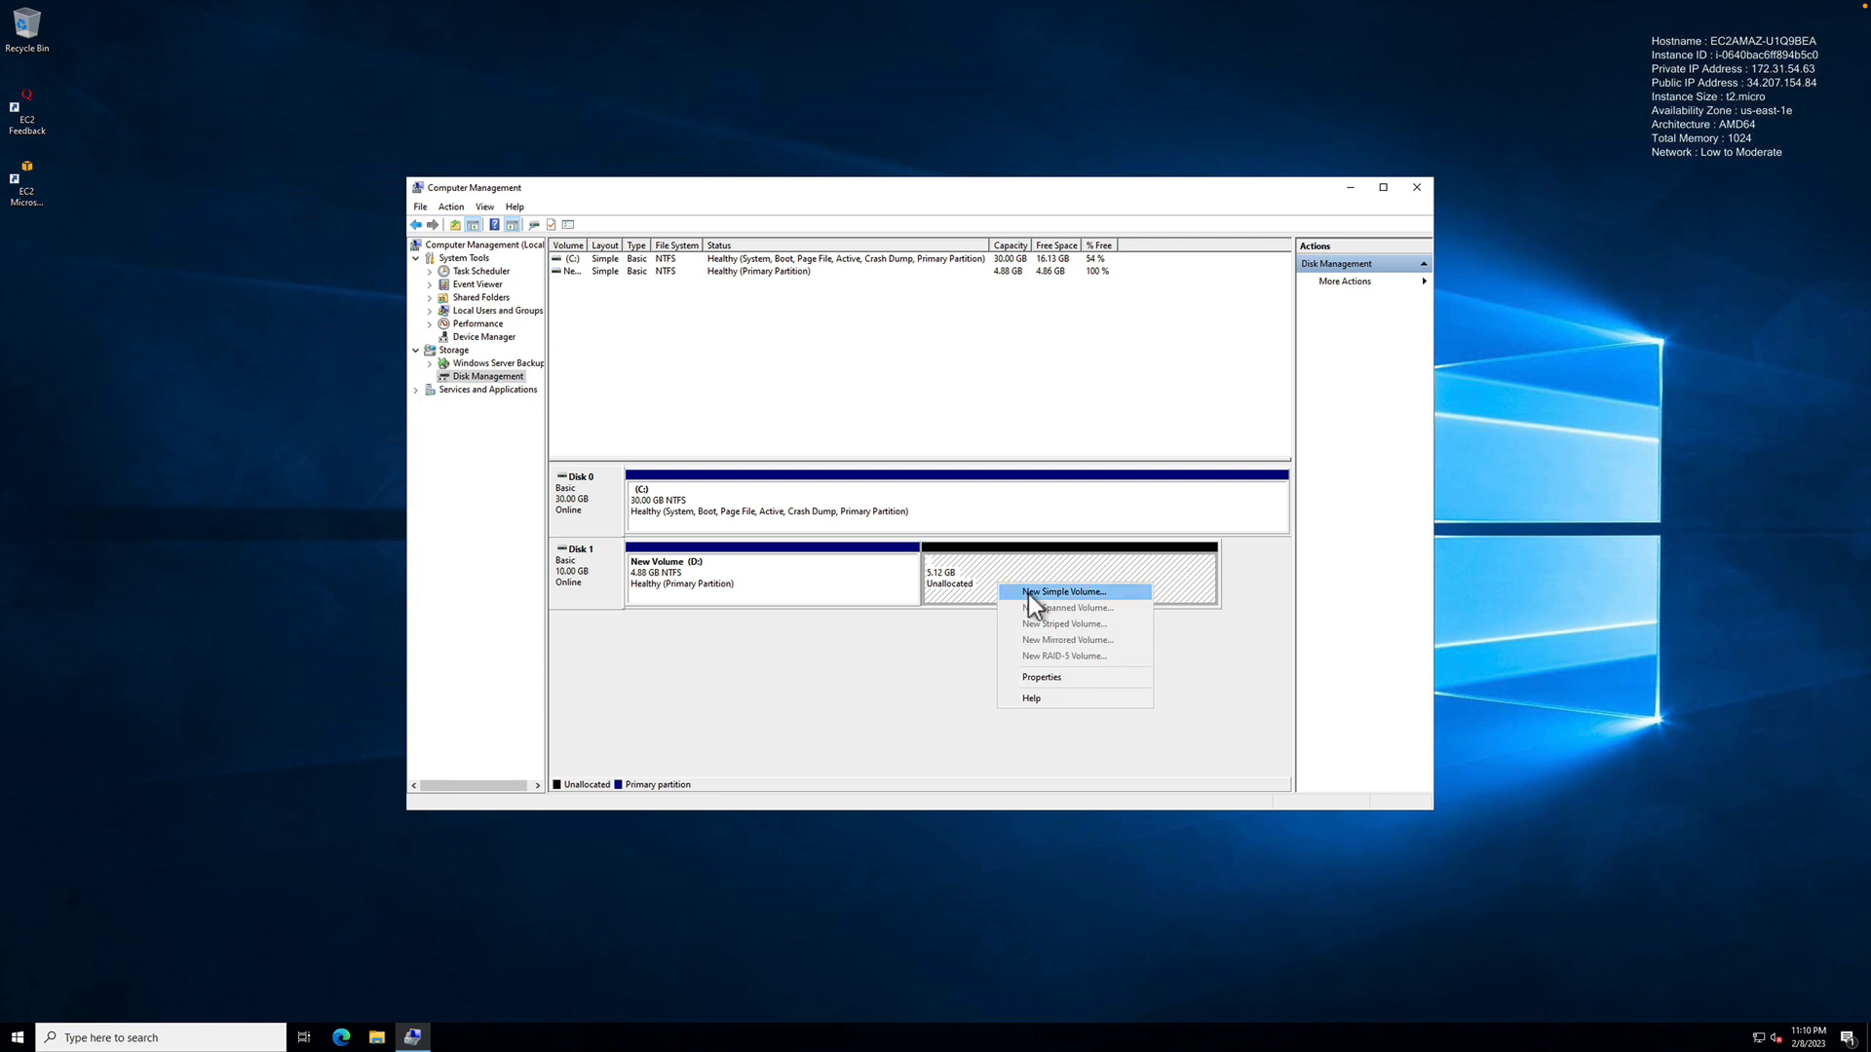
left_click(1031, 593)
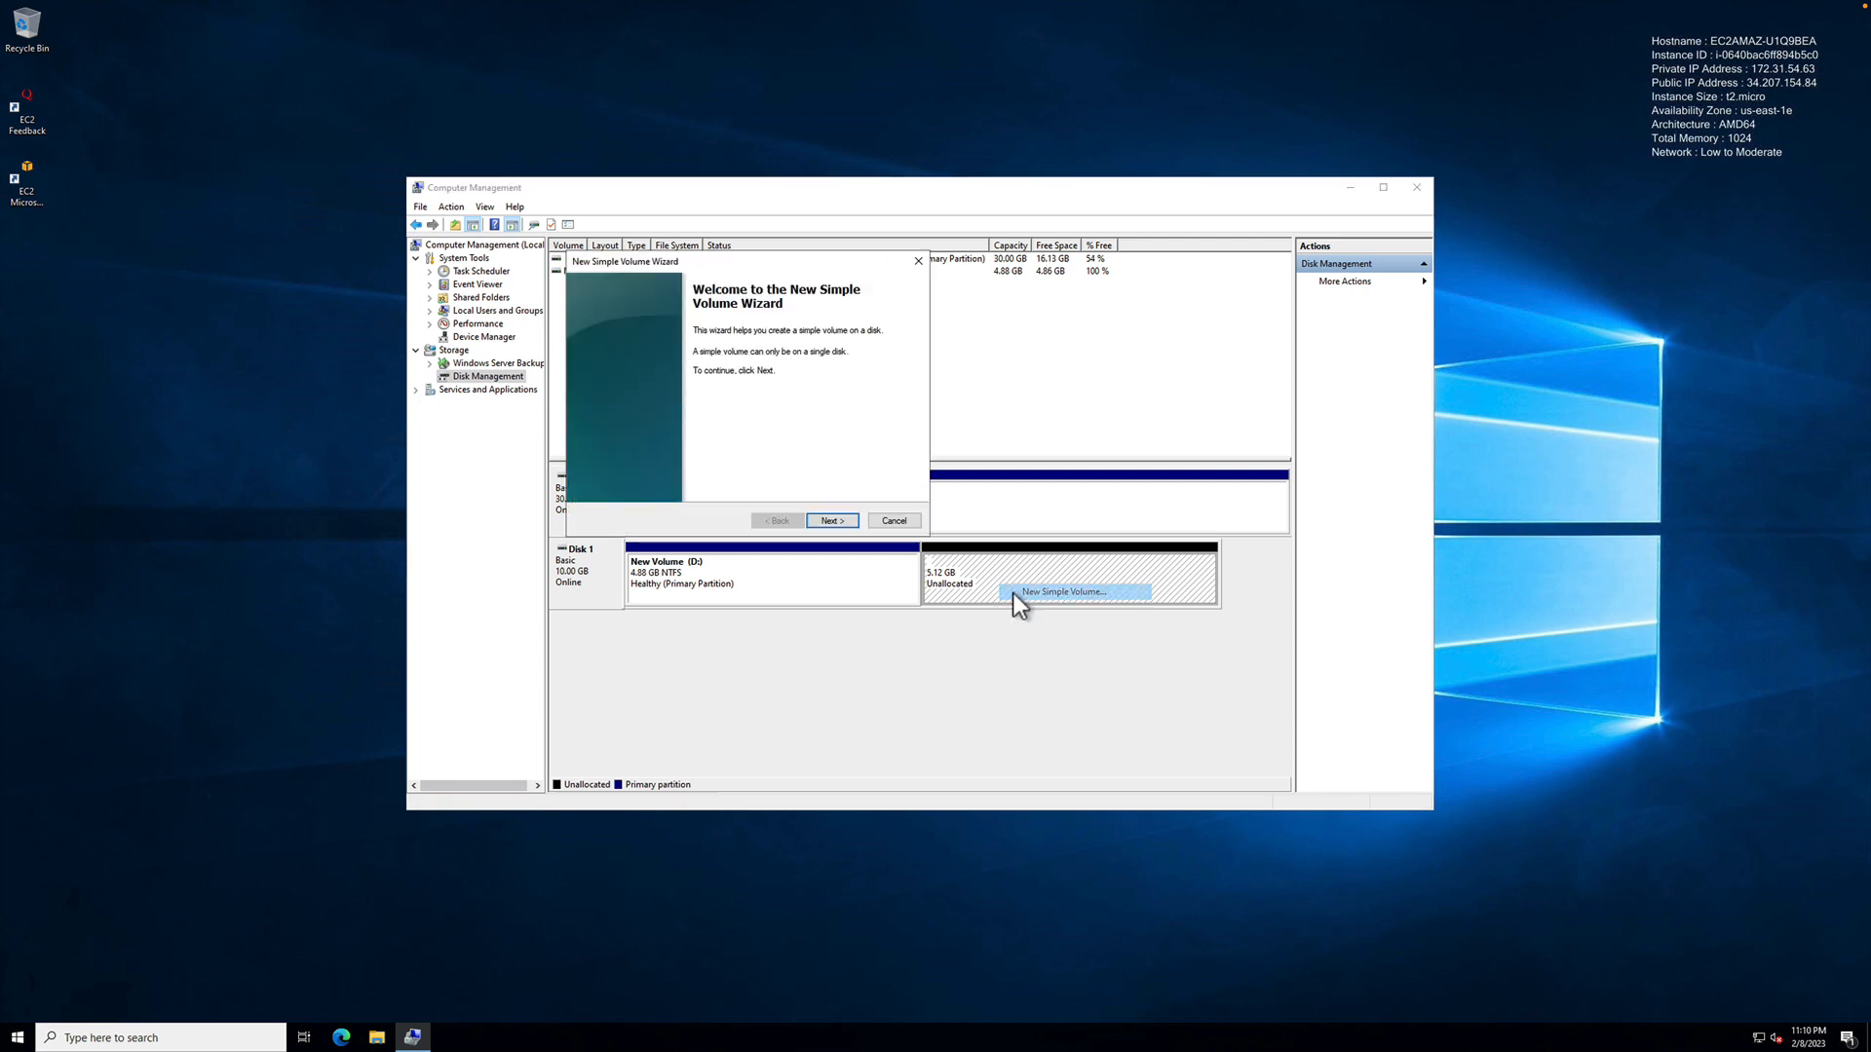
left_click(835, 519)
left_click(836, 519)
left_click(839, 520)
left_click(838, 520)
left_click(838, 521)
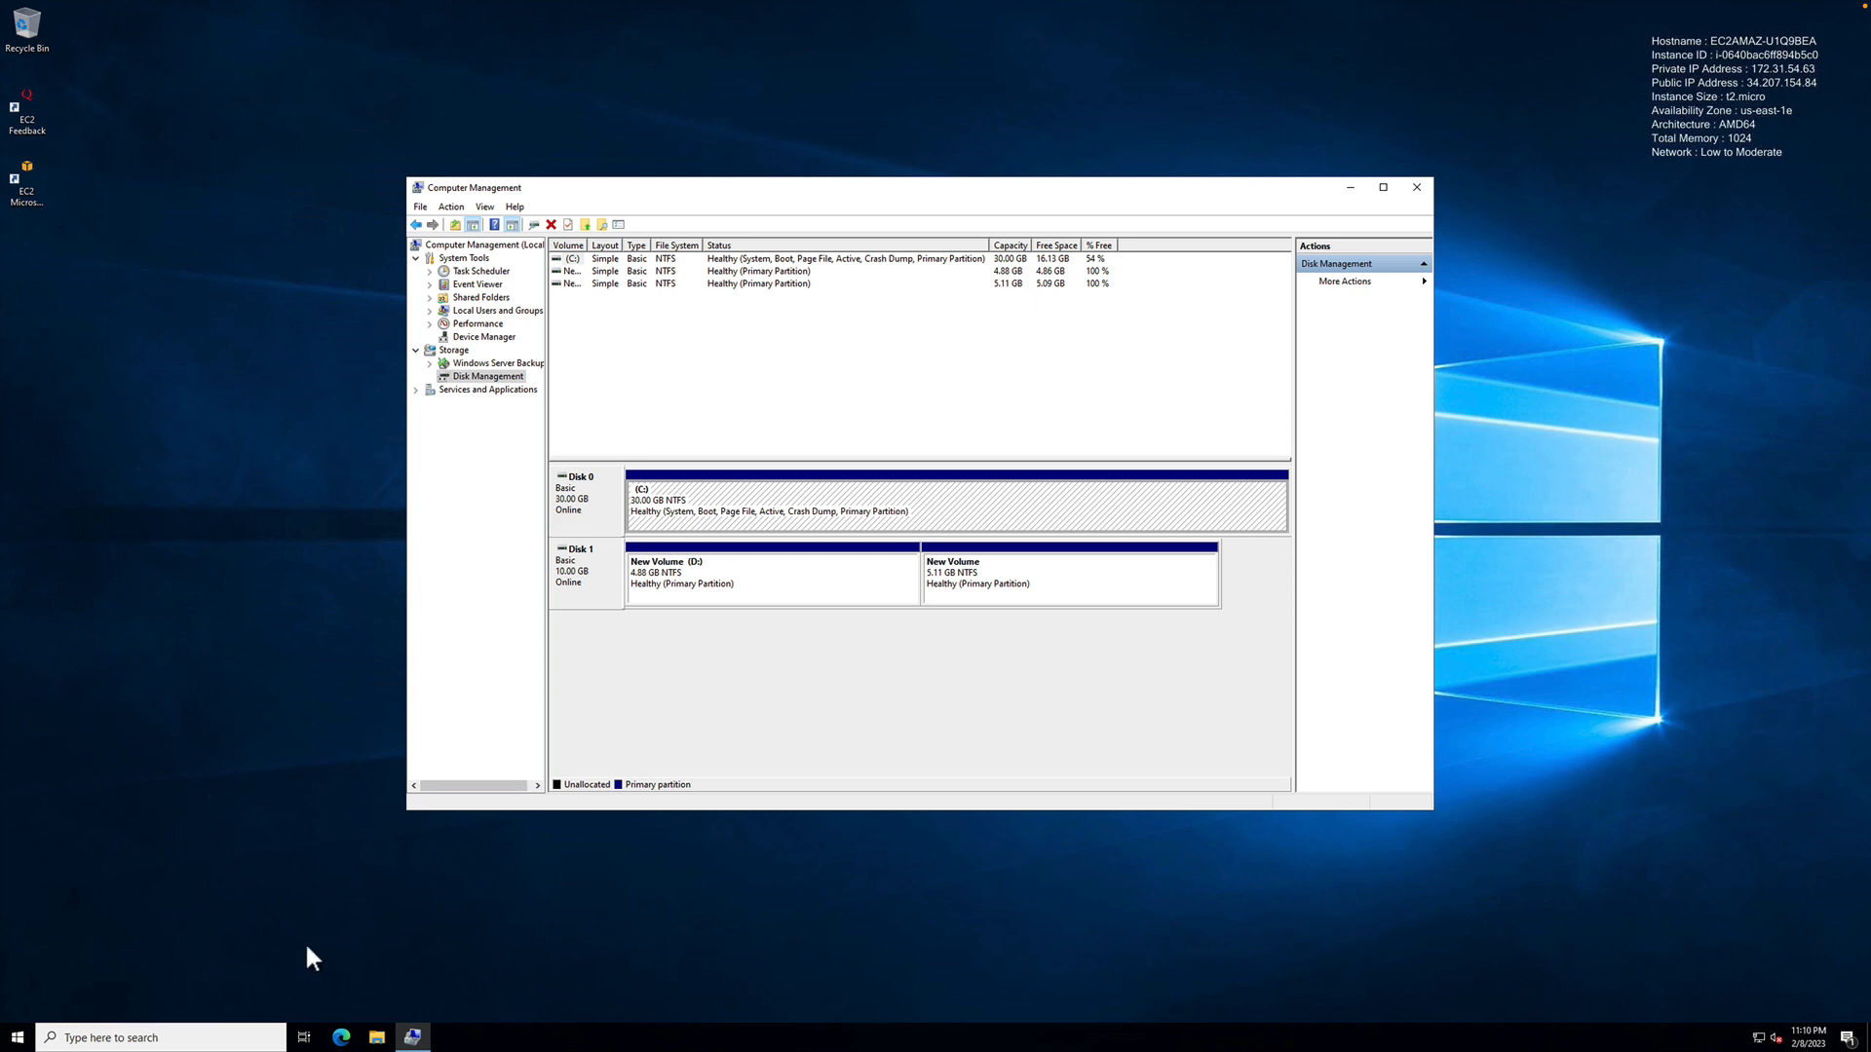
Open File Explorer on the remote desktop, then move and enlarge its window over Computer Management.
left_click(332, 838)
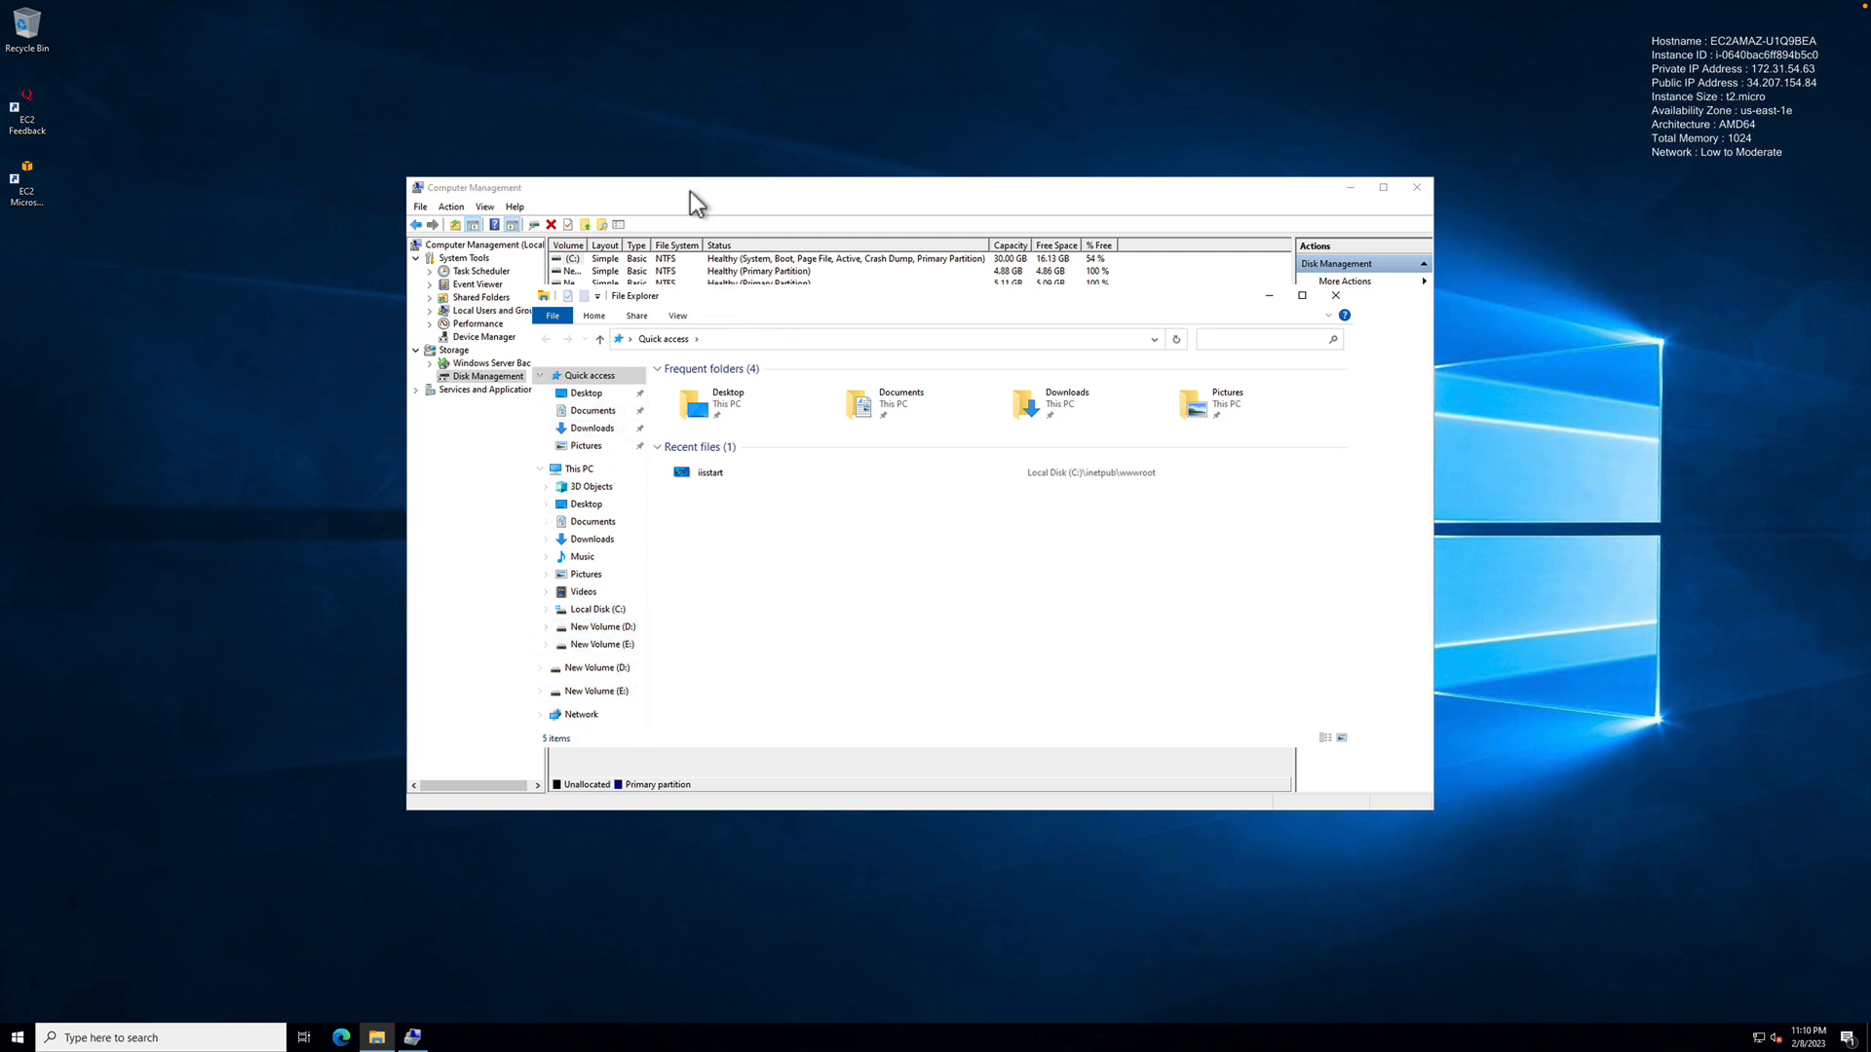
left_click_drag(961, 303, 812, 172)
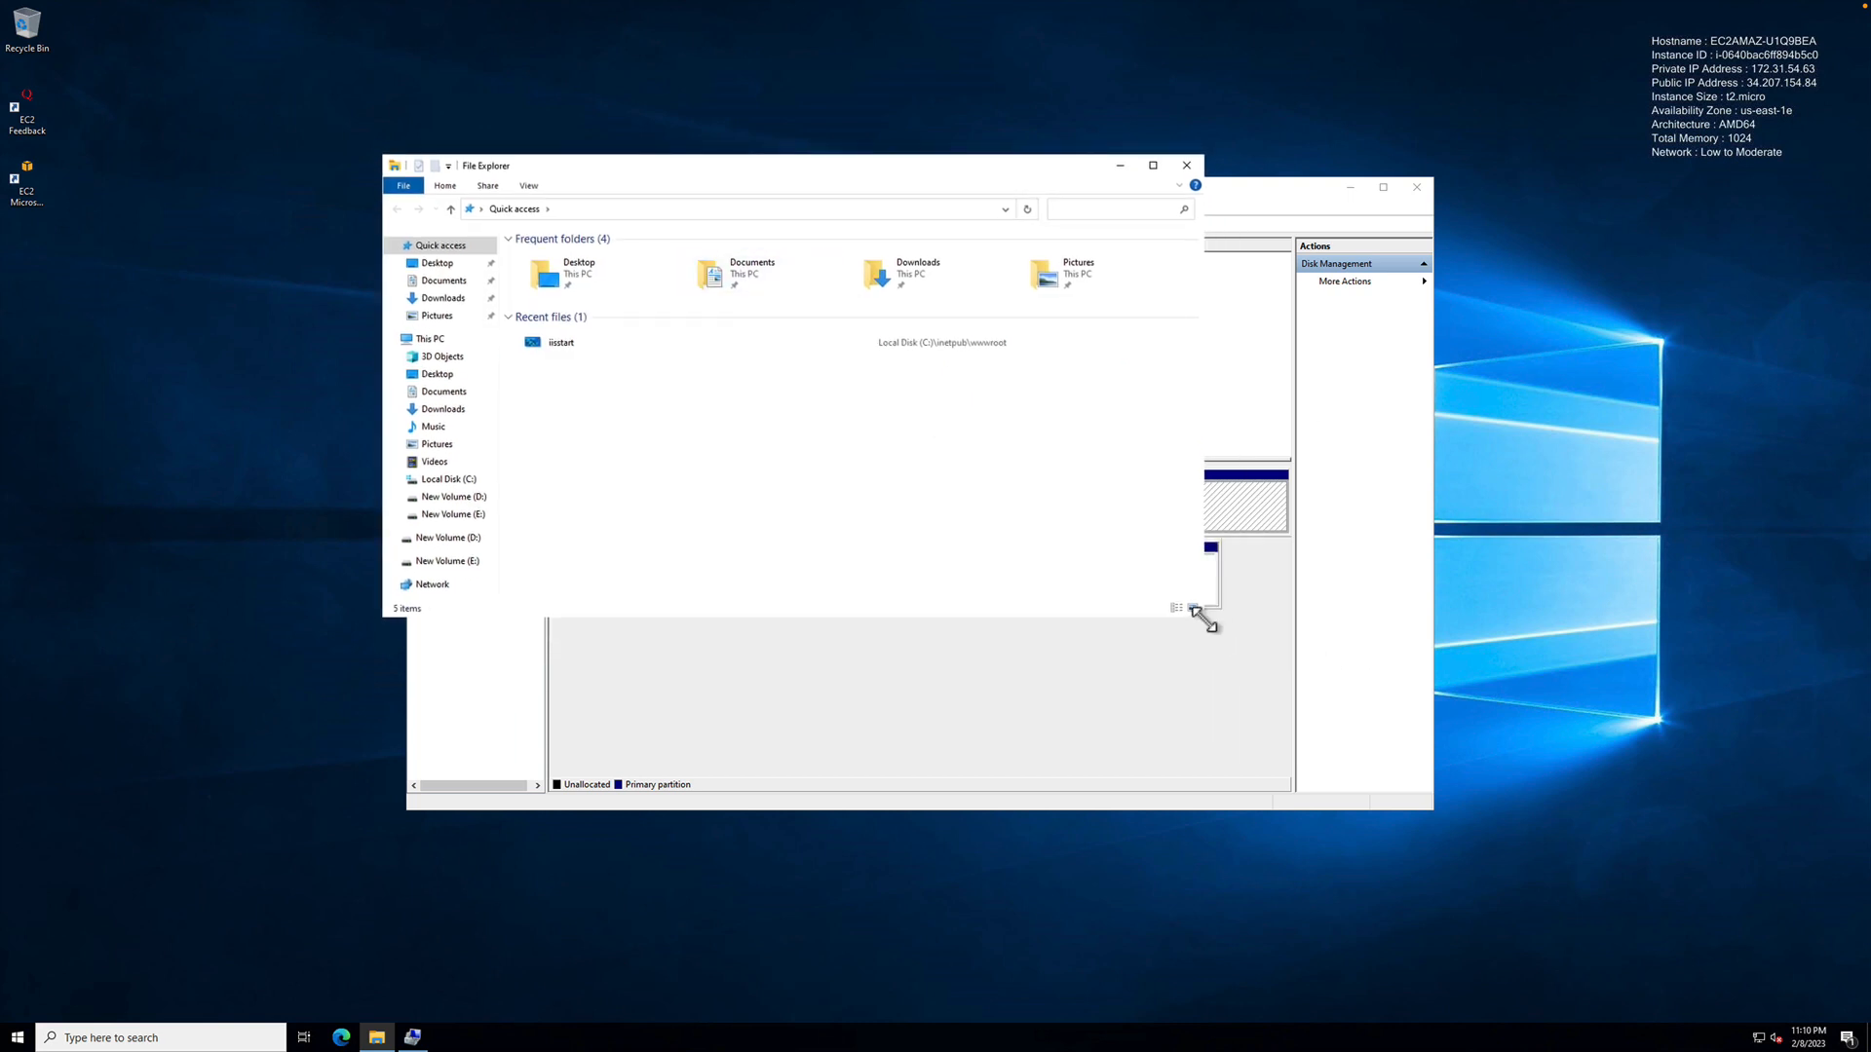
left_click_drag(1201, 618, 1658, 940)
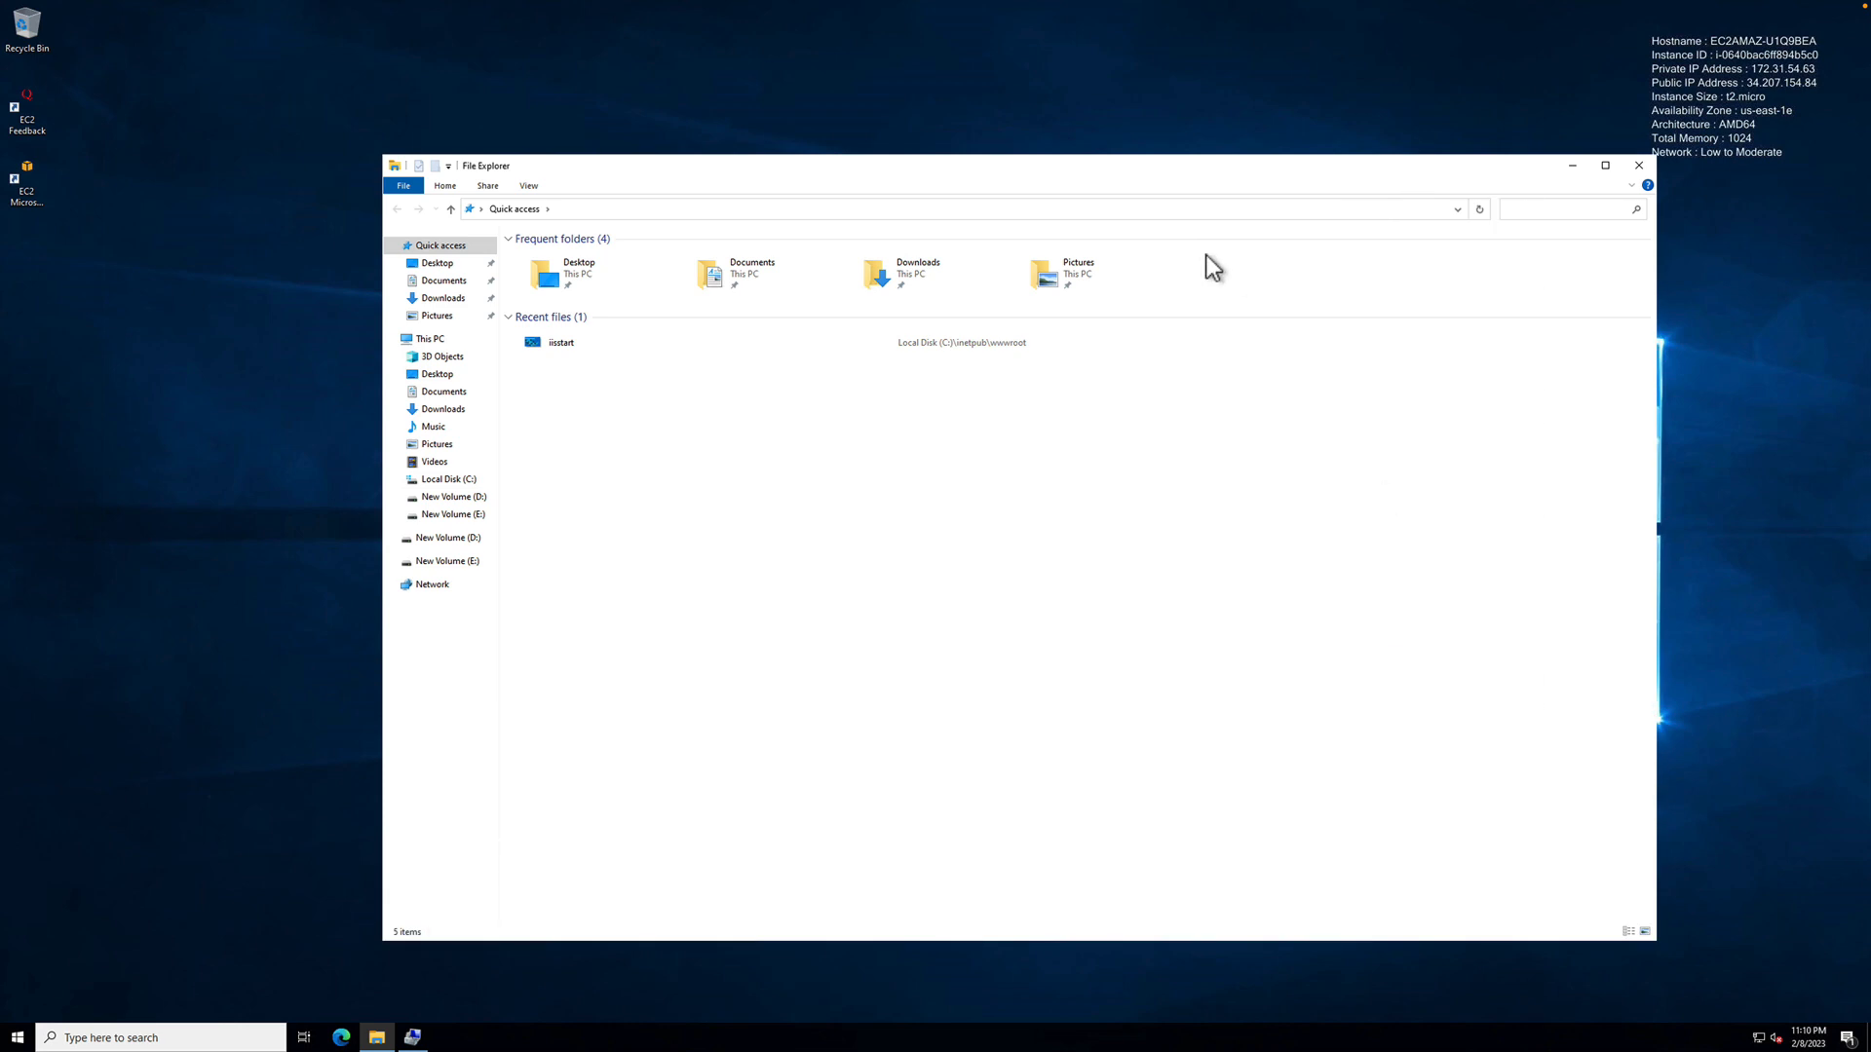
Browse Local Disk (C:) through Users to the Administrator folder, then return to the root of C:.
left_click(455, 486)
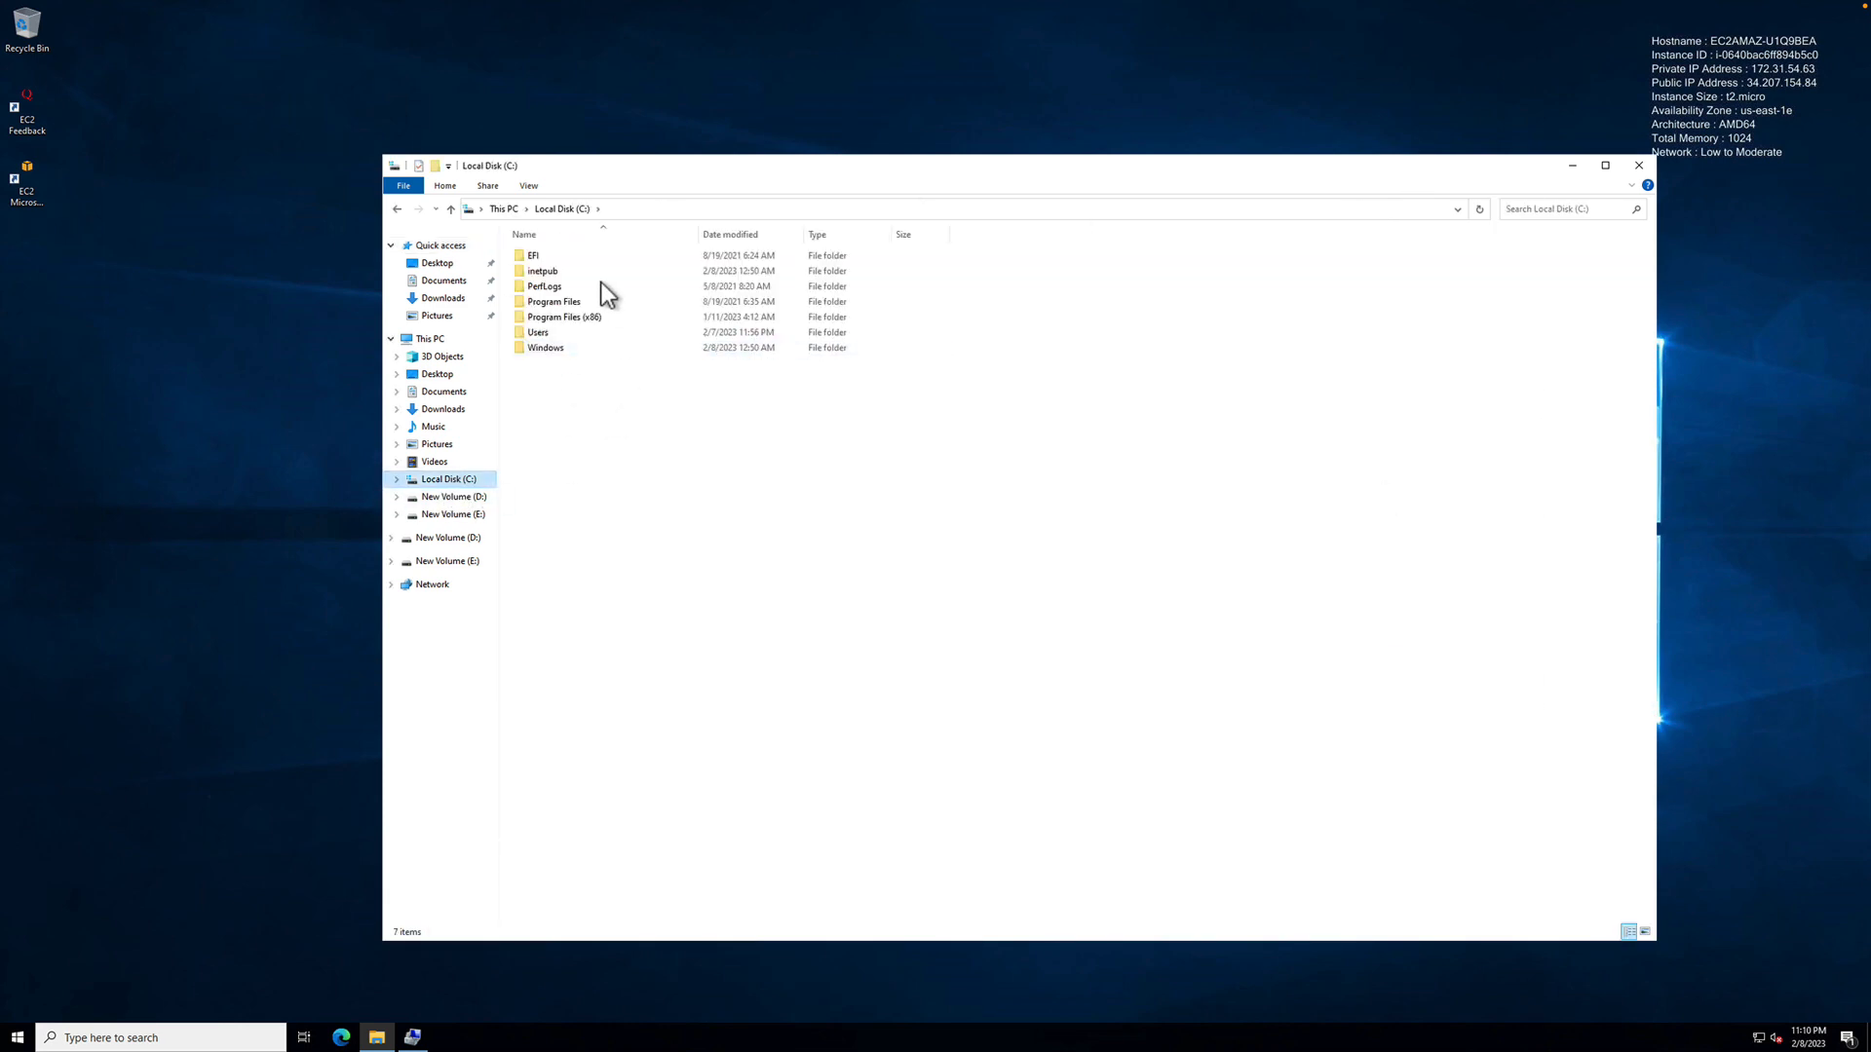
left_click(546, 335)
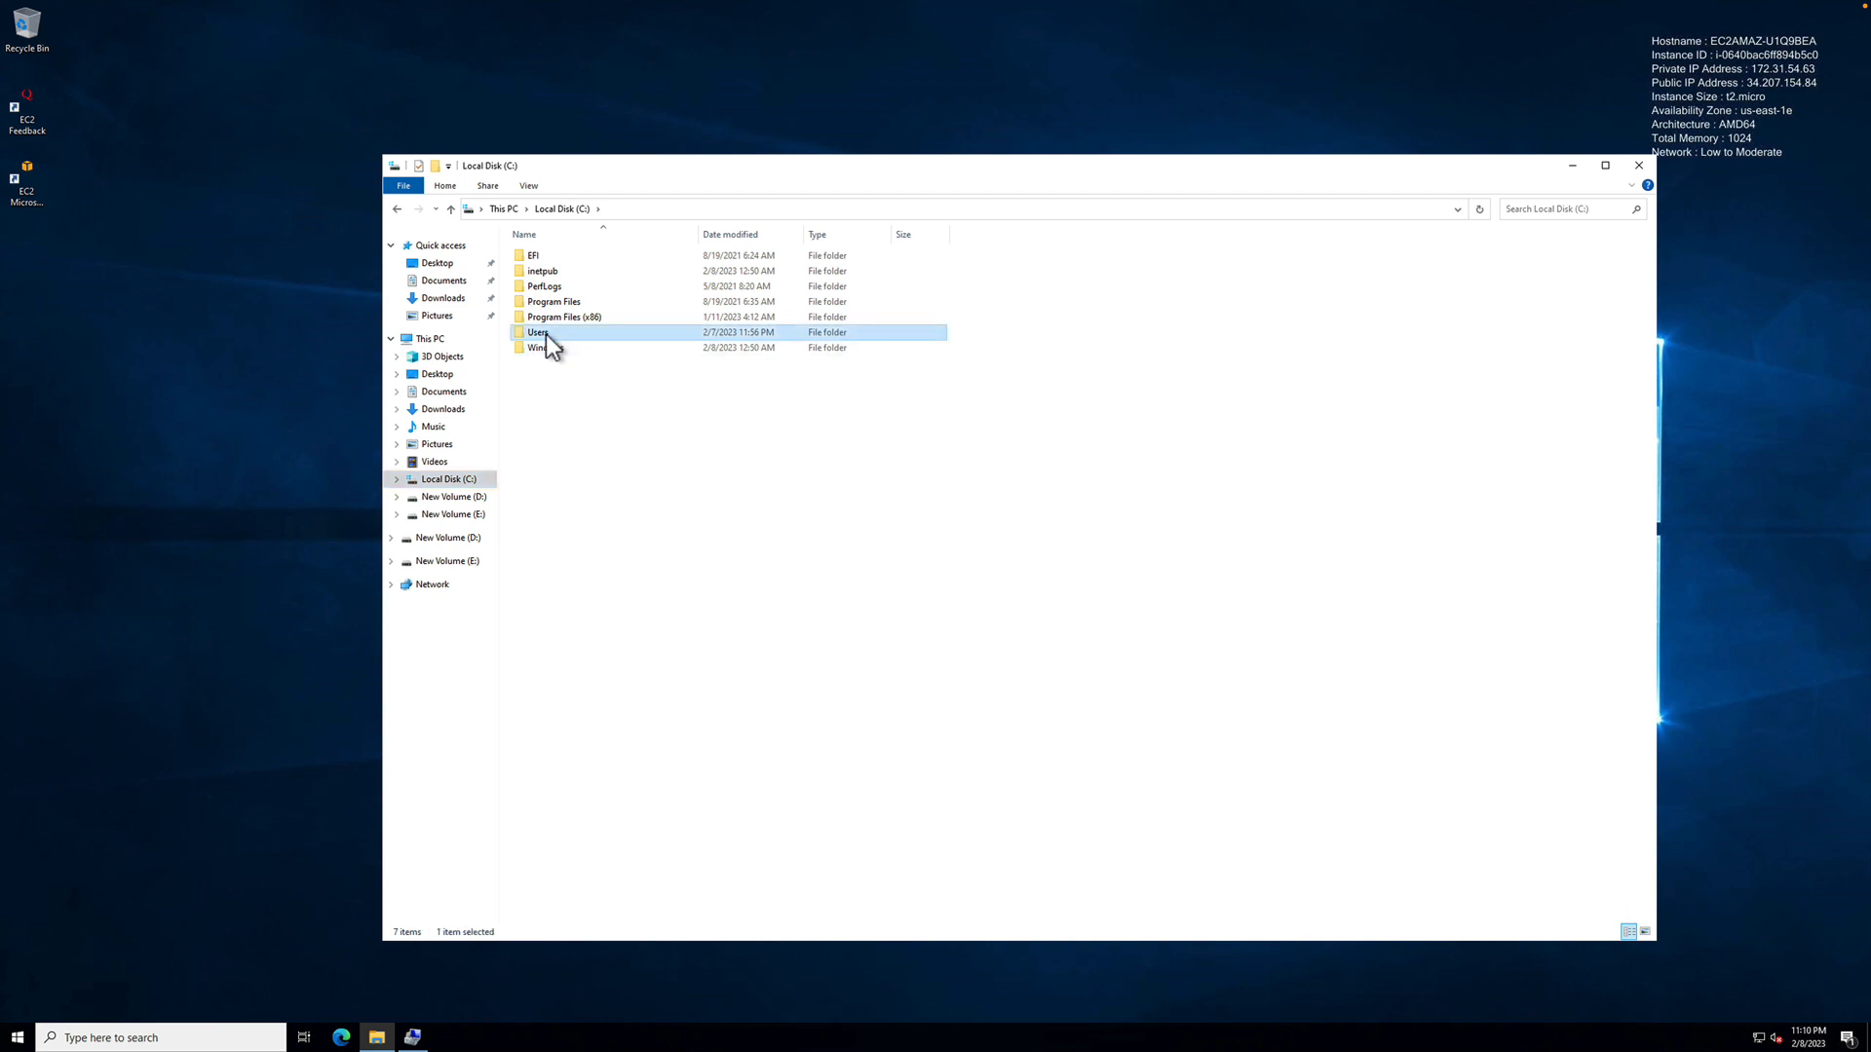
double_click(546, 335)
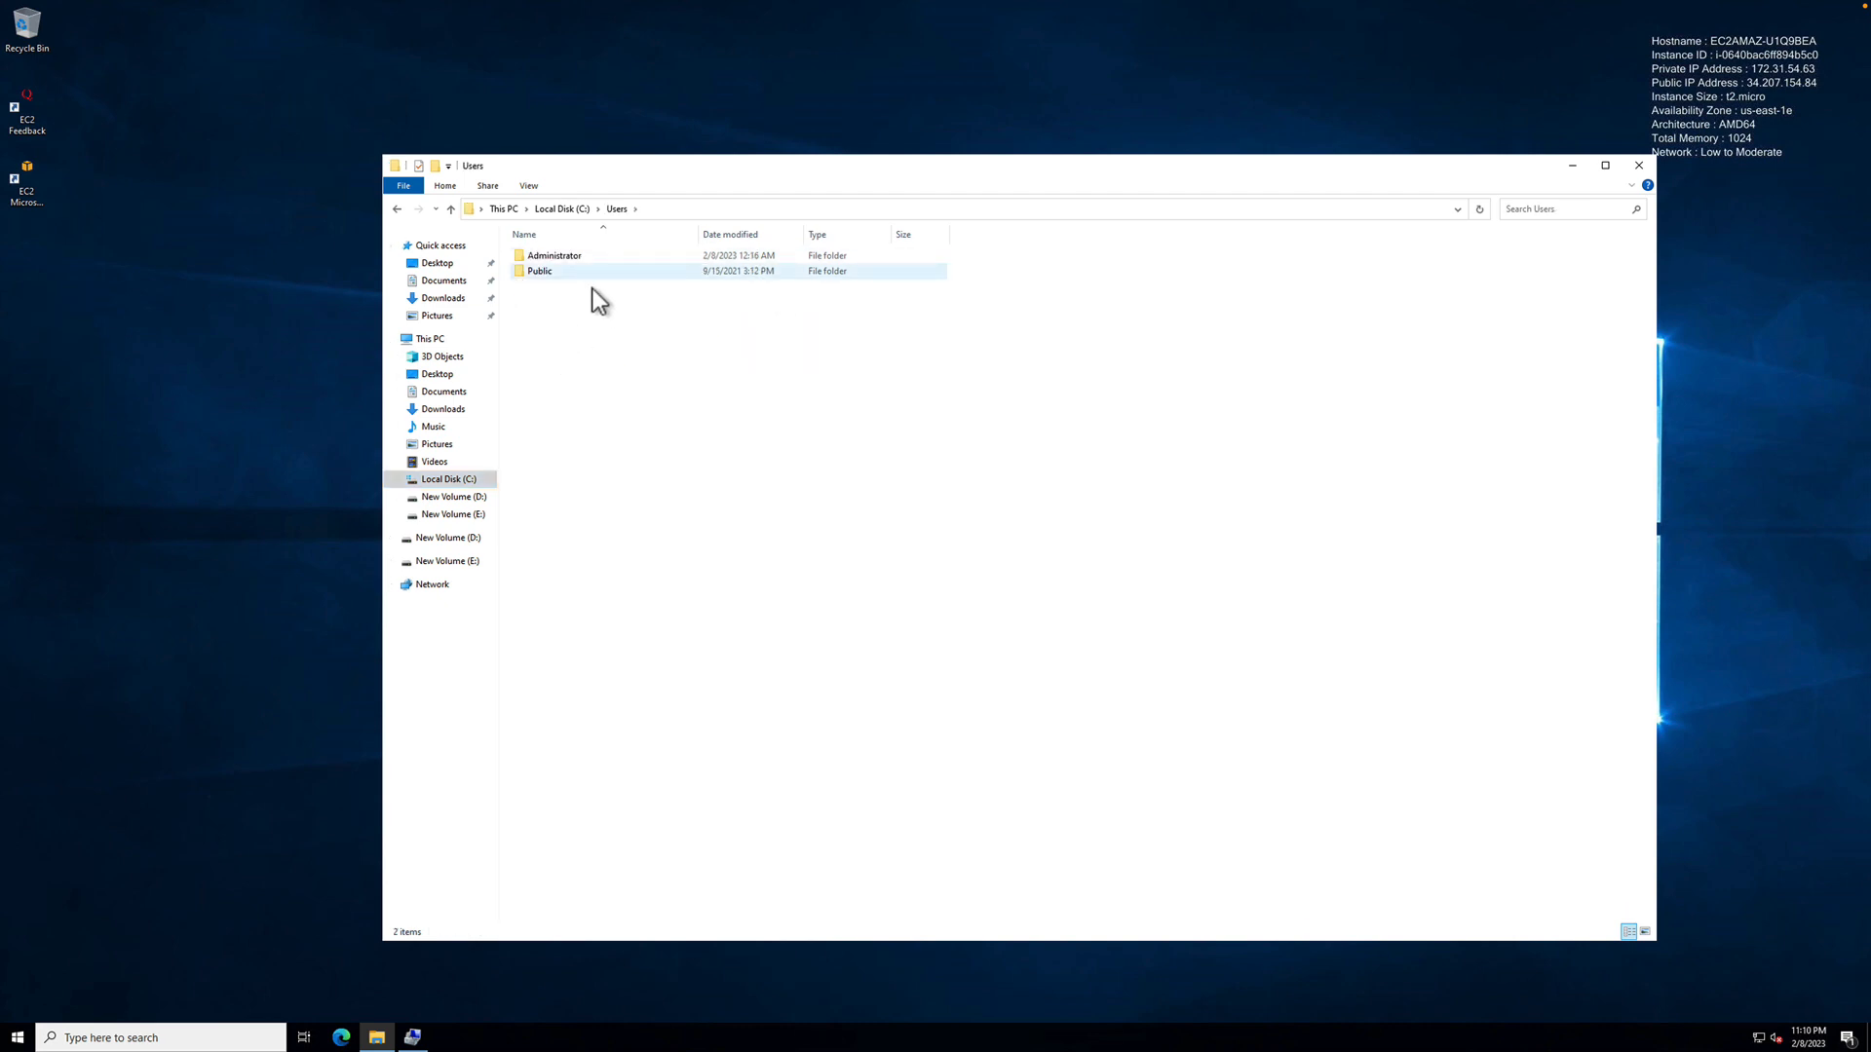
double_click(546, 256)
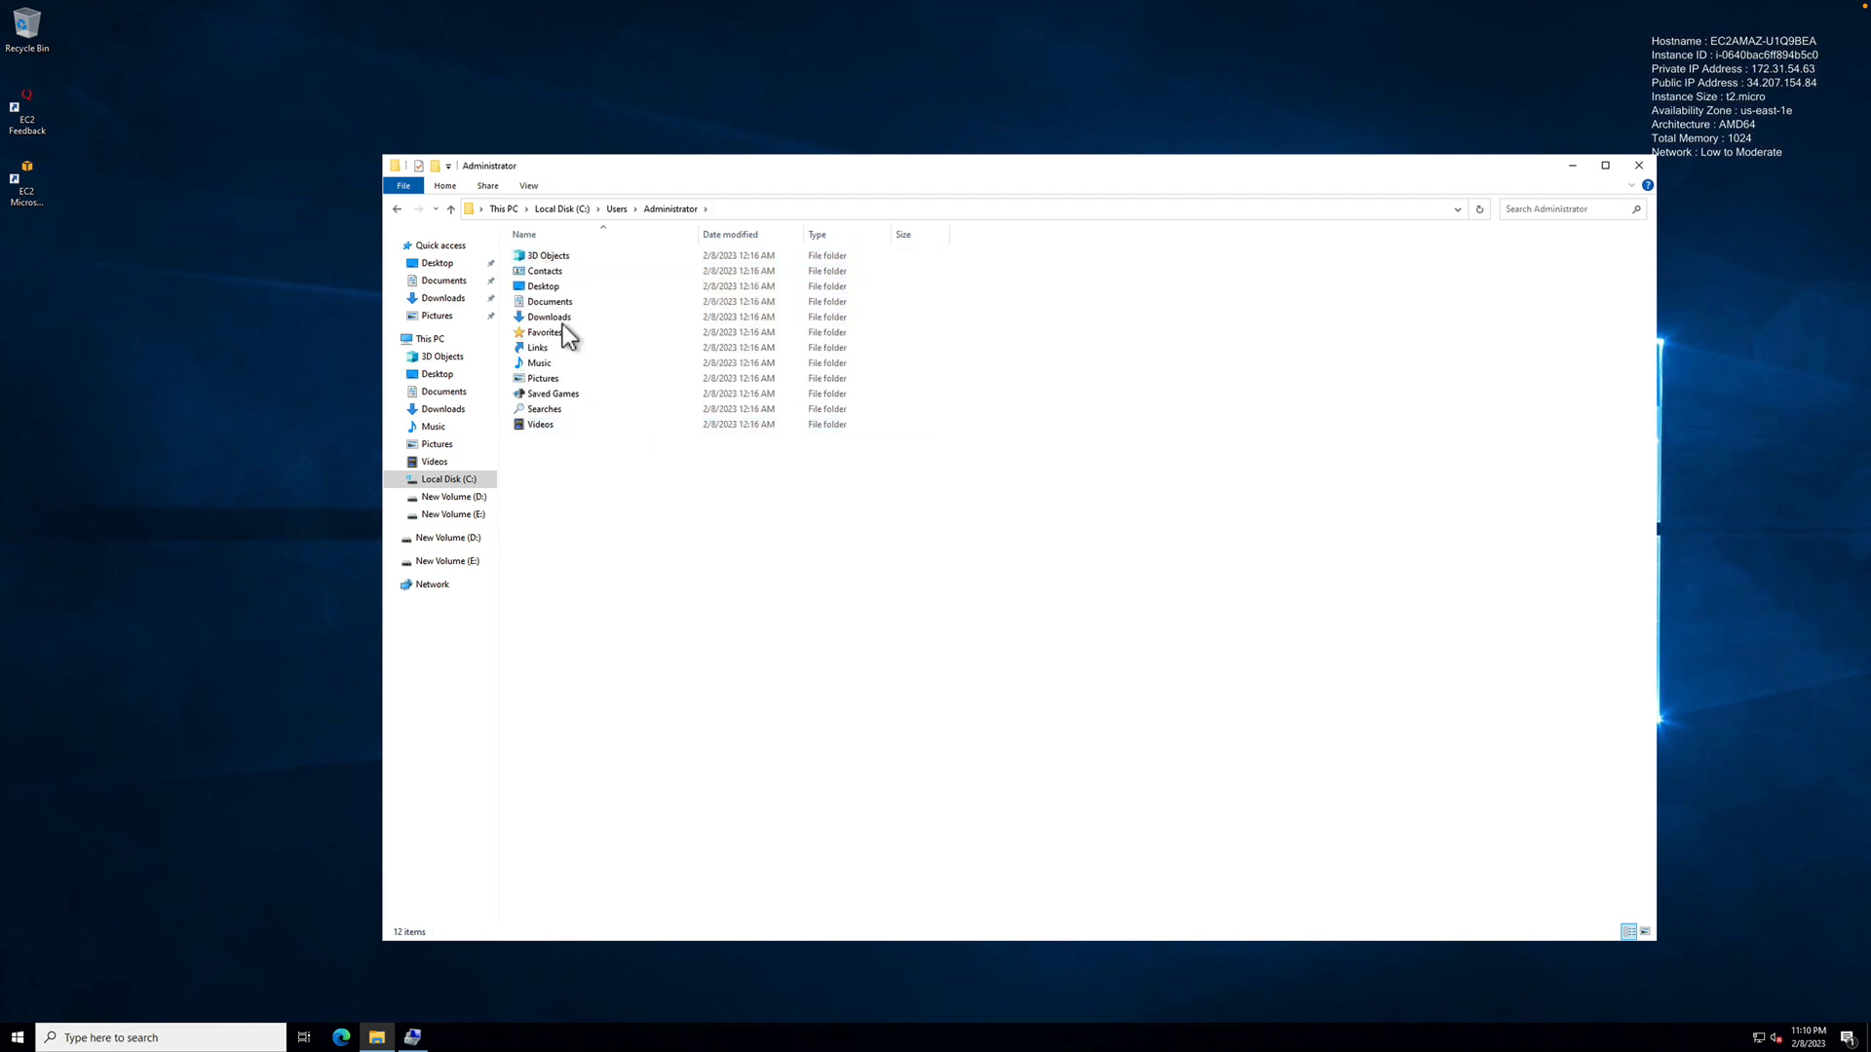
left_click(396, 208)
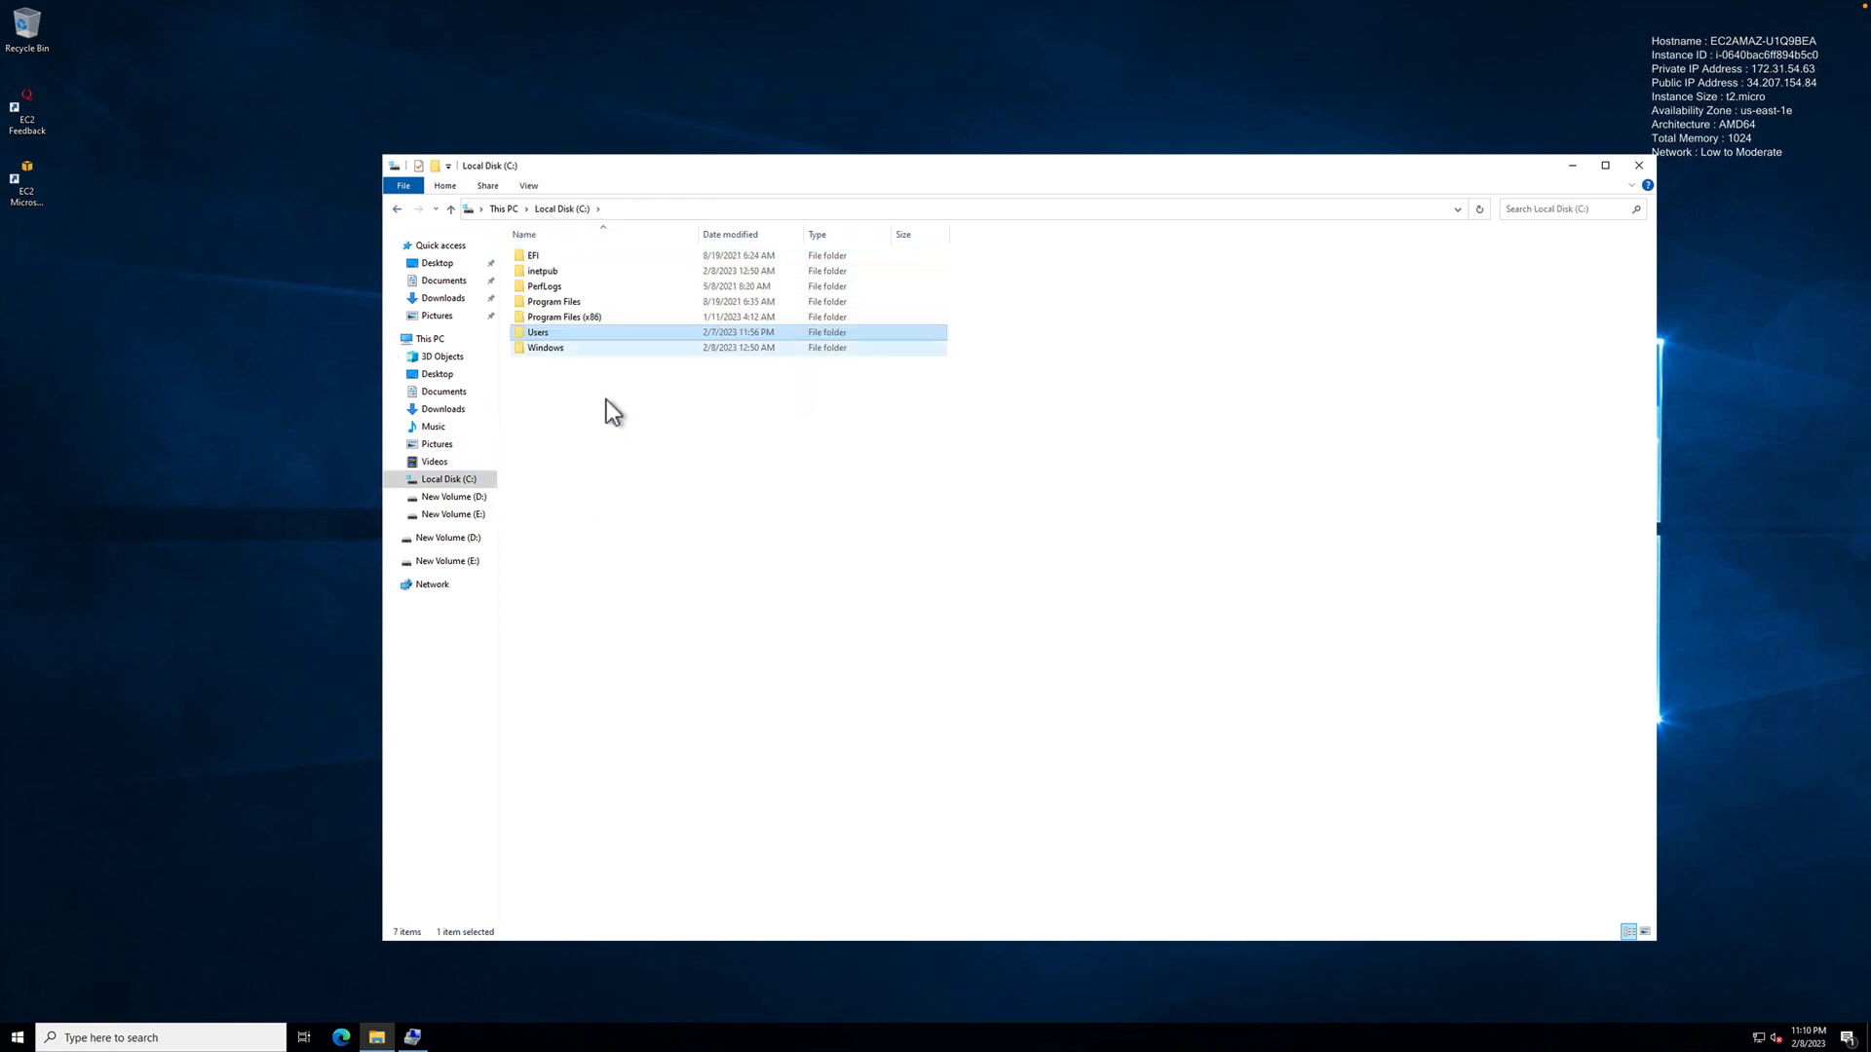
Create a new folder in the root of Local Disk (C:), keeping the default name.
right_click(623, 464)
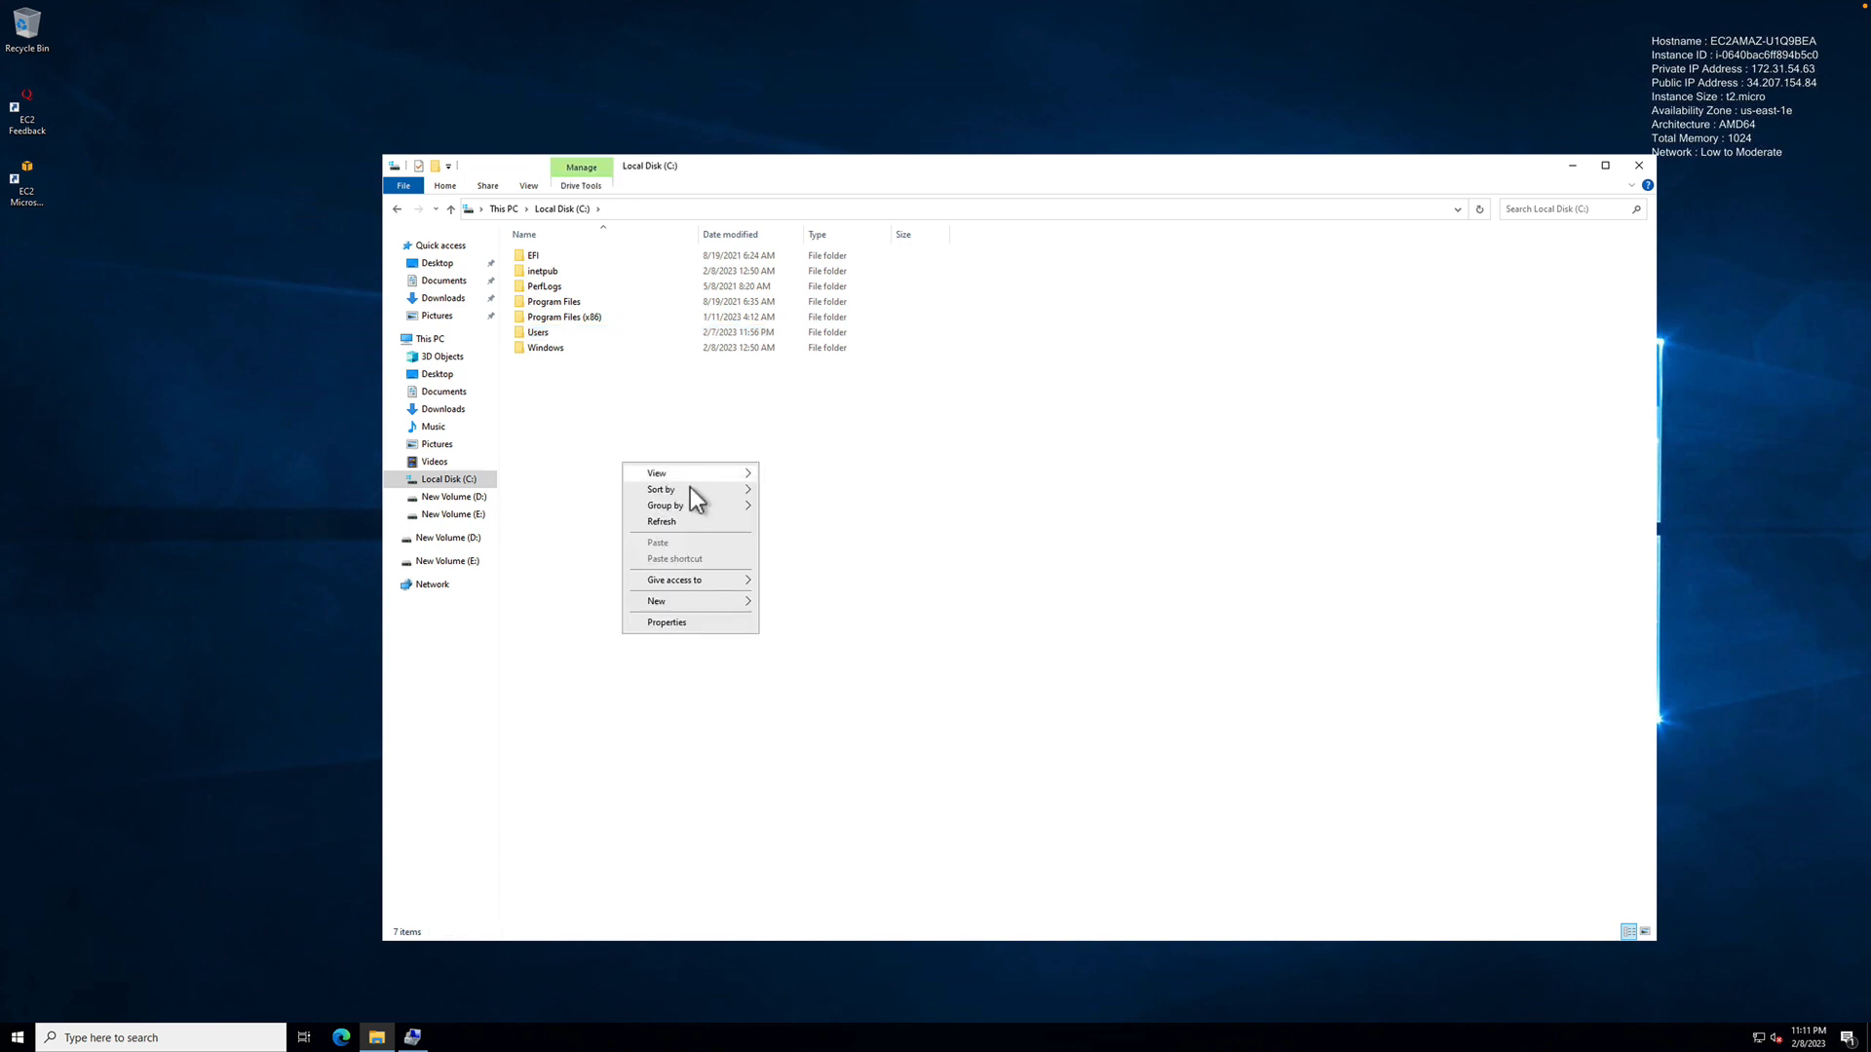
mouse_move(711, 600)
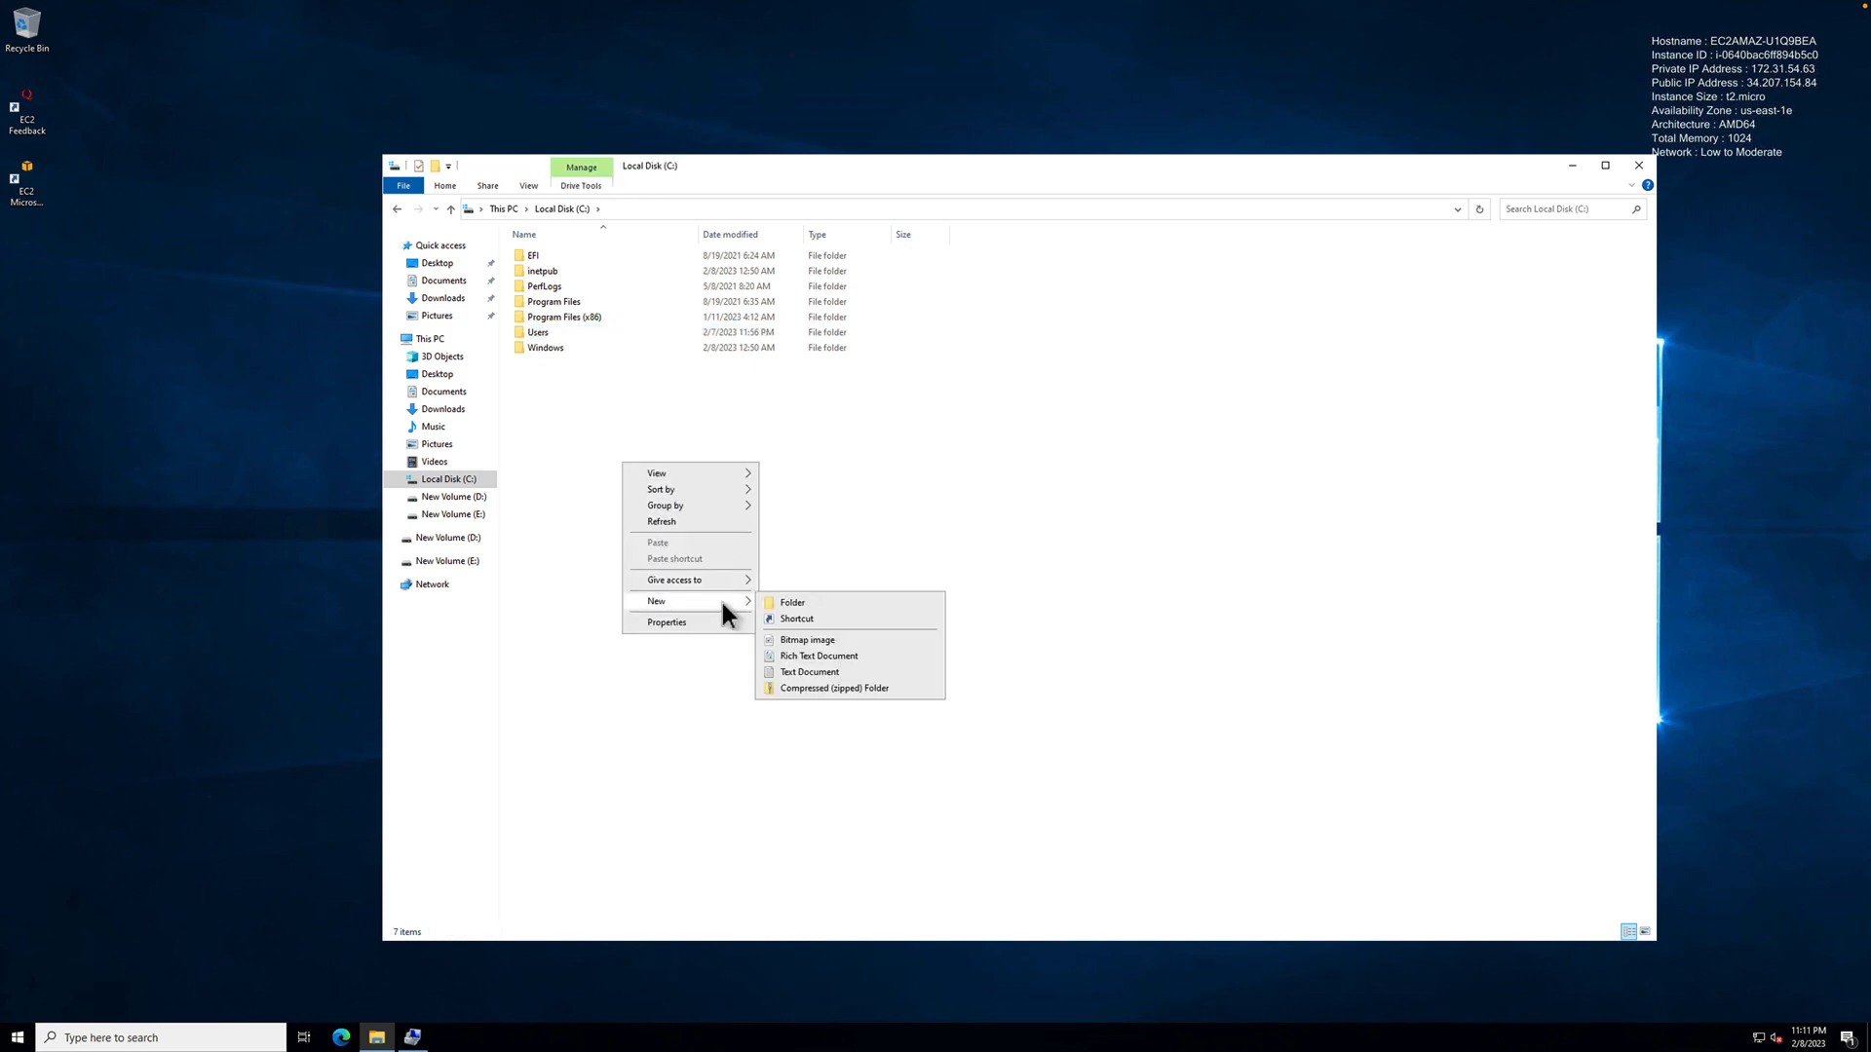
left_click(809, 608)
left_click(626, 421)
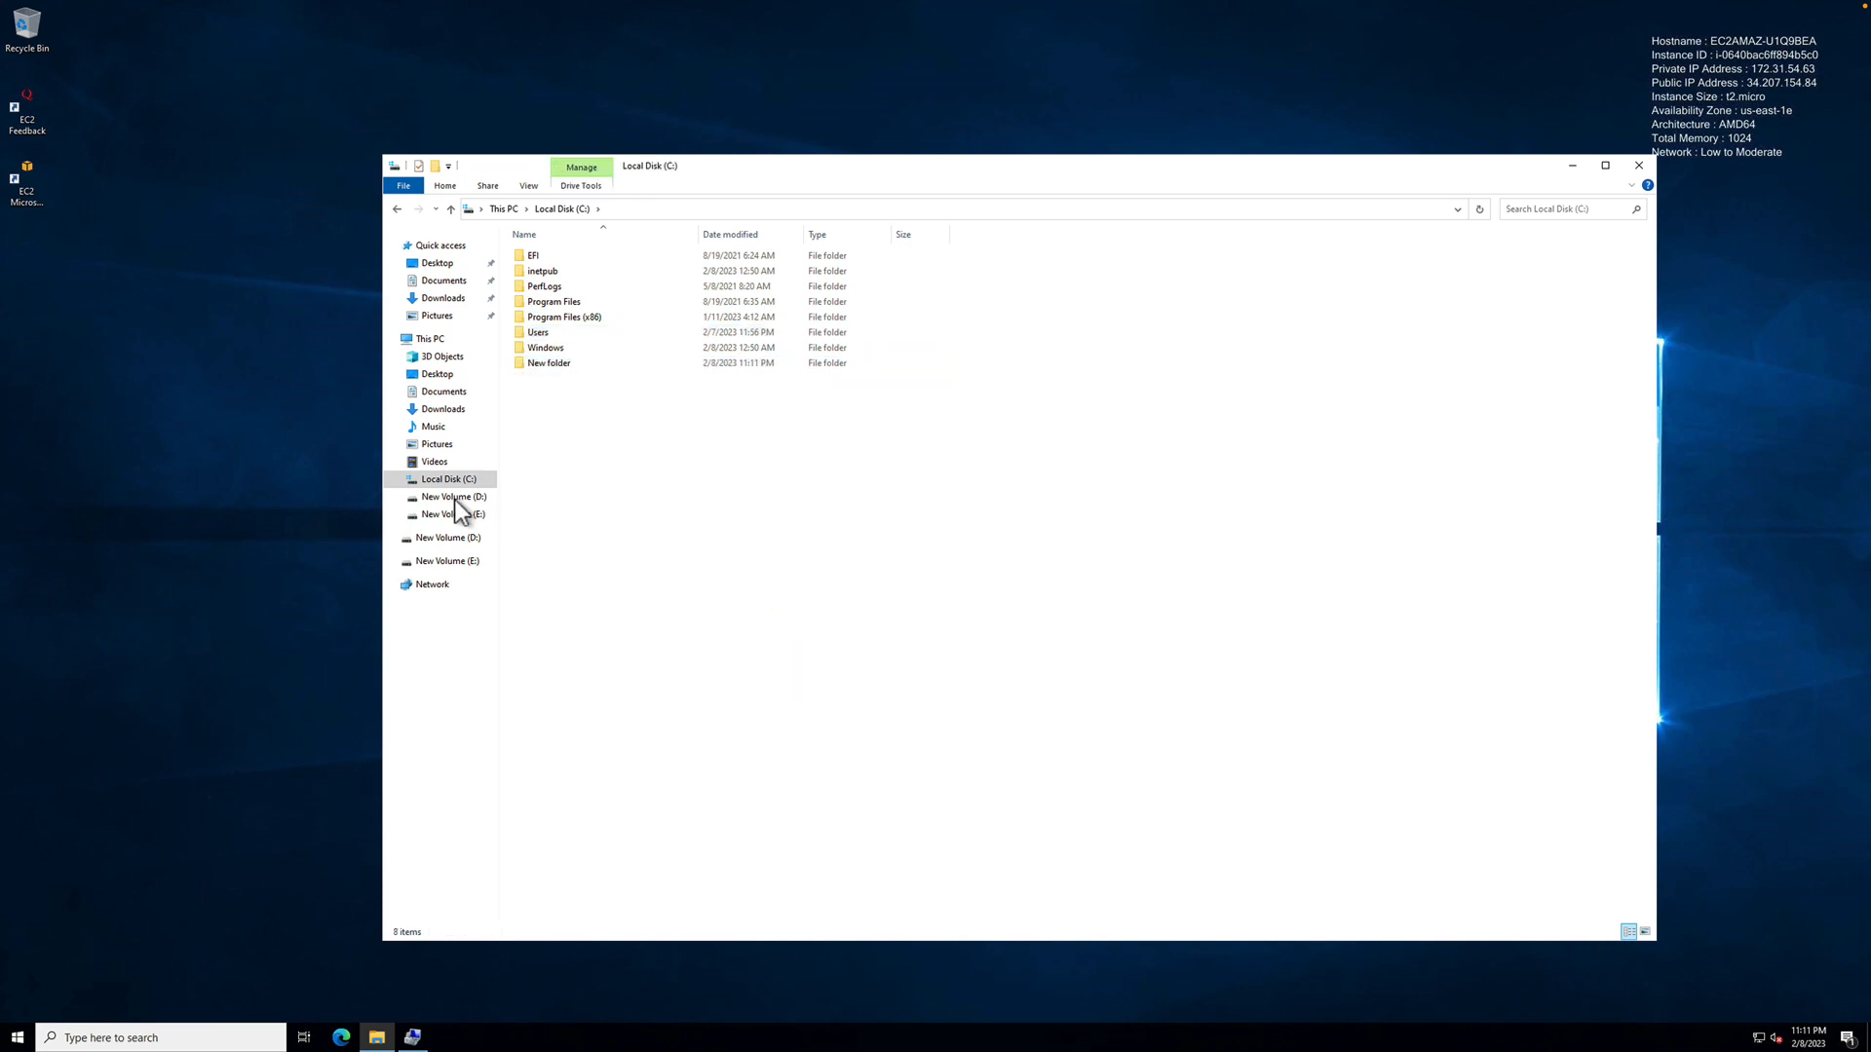
Create a new folder with the default name in the root of New Volume (D:).
left_click(447, 498)
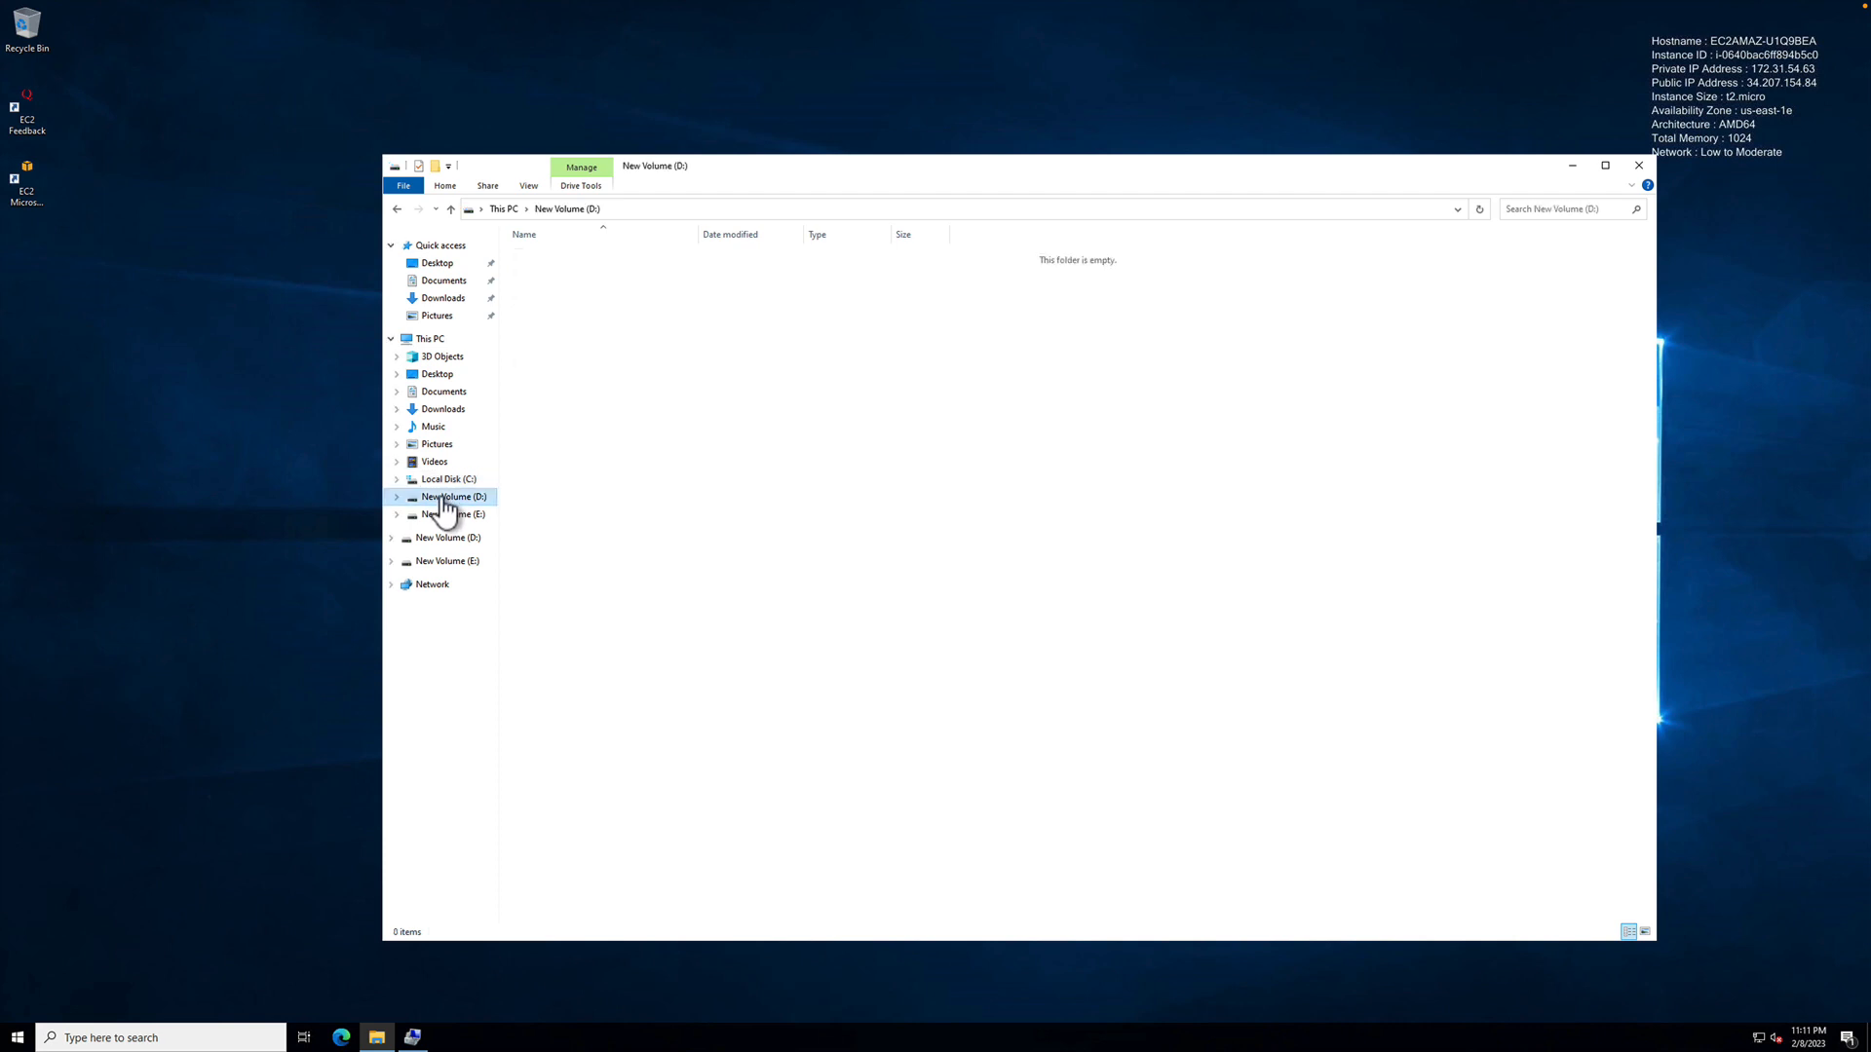
right_click(606, 384)
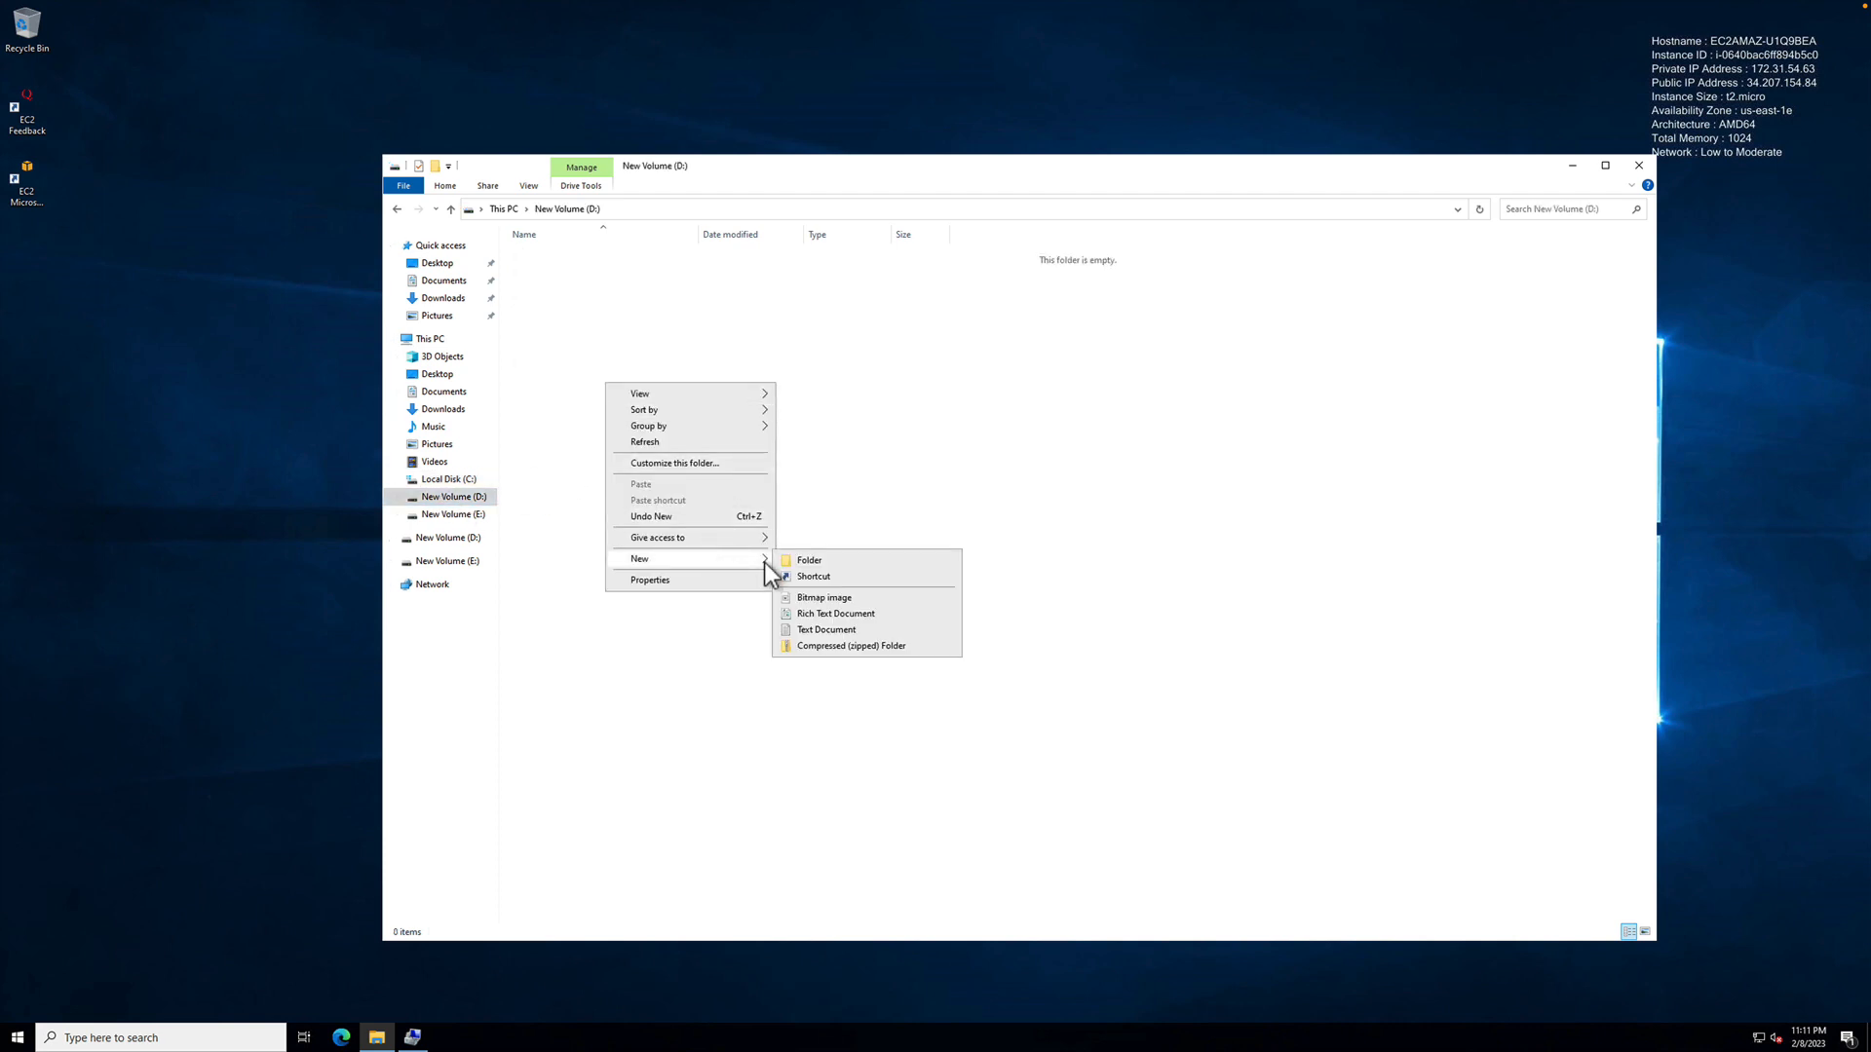
left_click(785, 560)
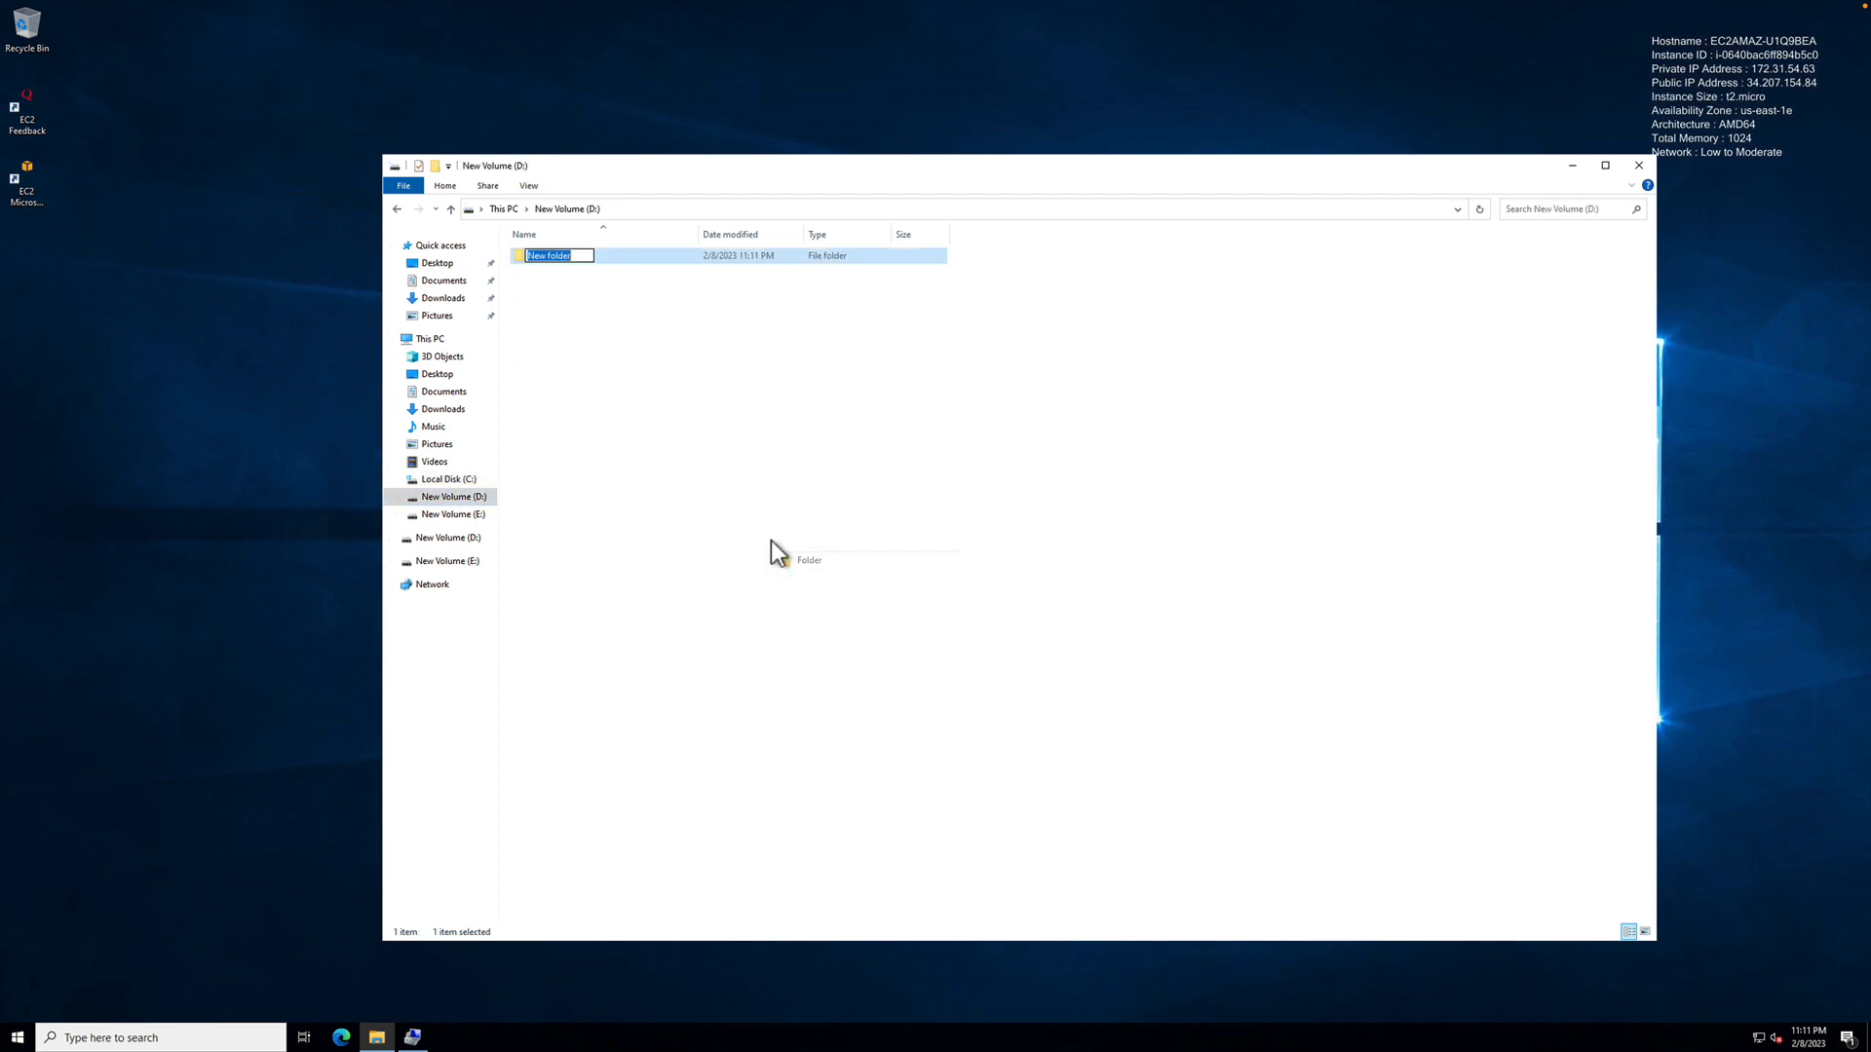
left_click(606, 378)
Inside the new folder on D:, create a Rich Text Document named SomeFile.
double_click(544, 256)
right_click(693, 384)
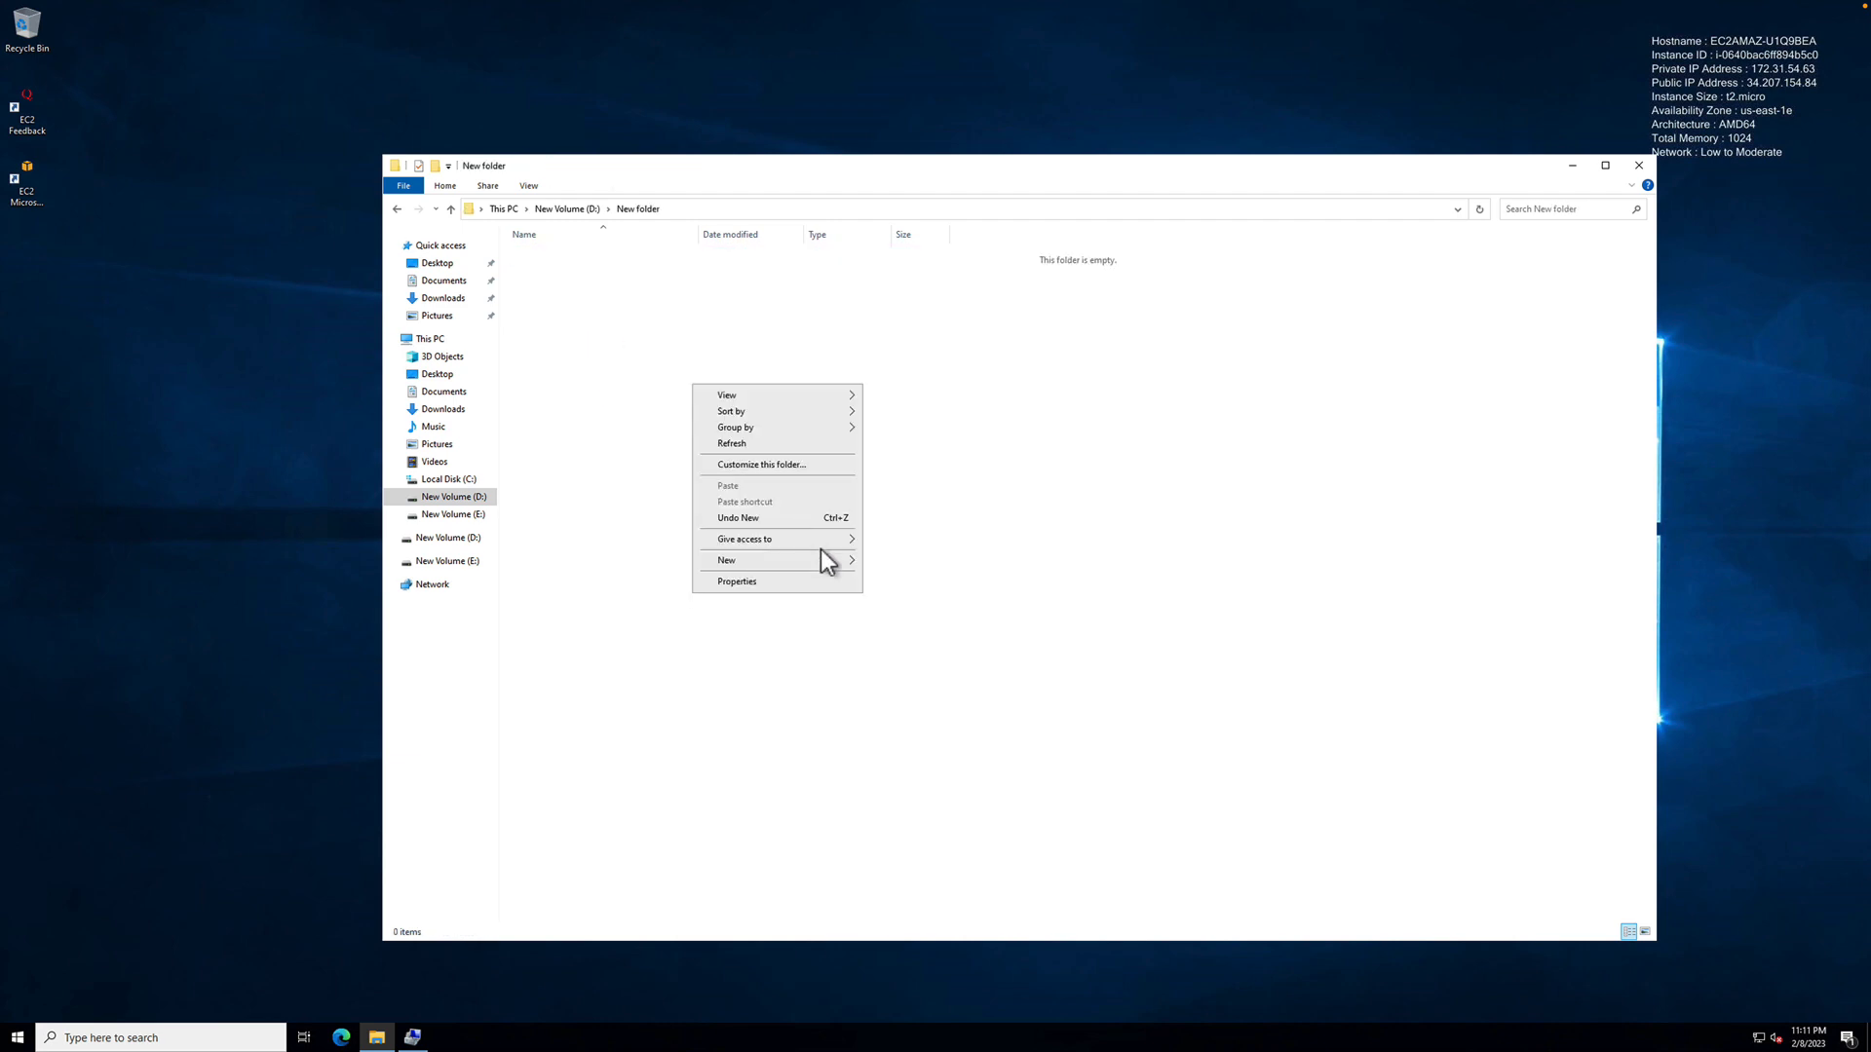
mouse_move(821, 569)
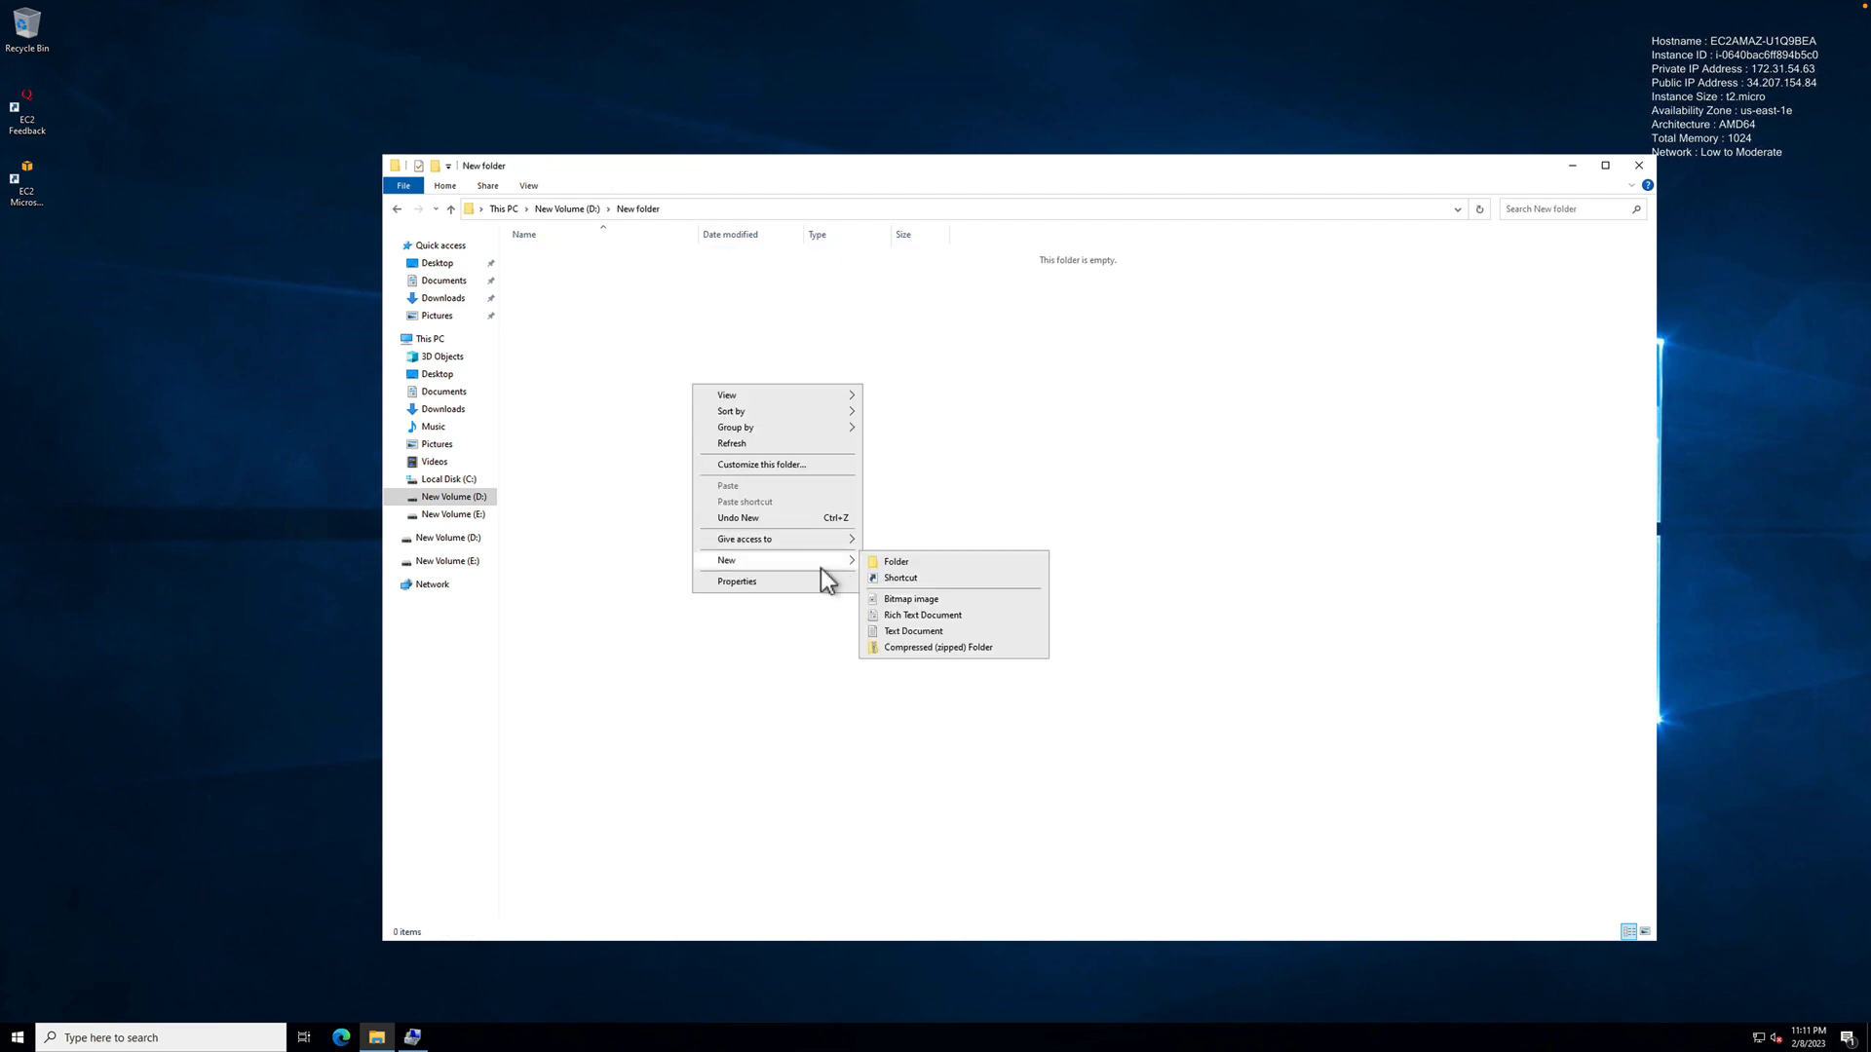
left_click(916, 616)
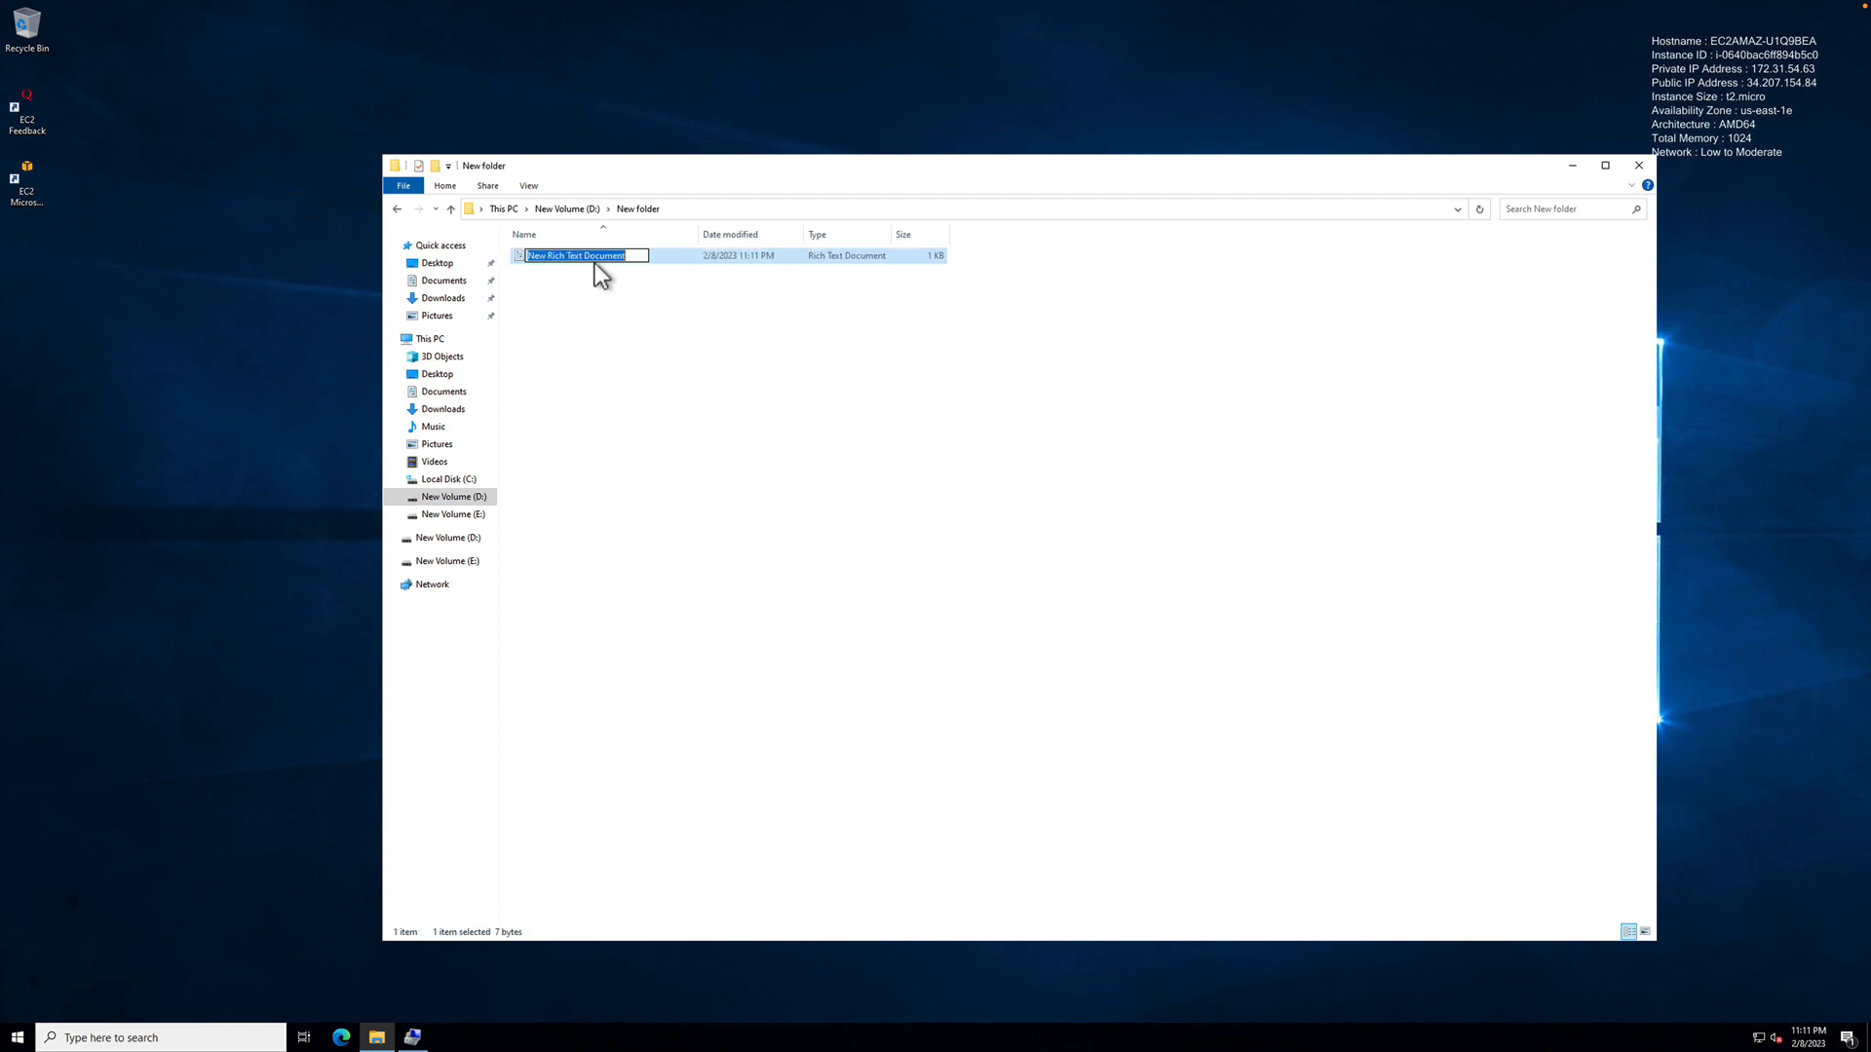
type("SomeF")
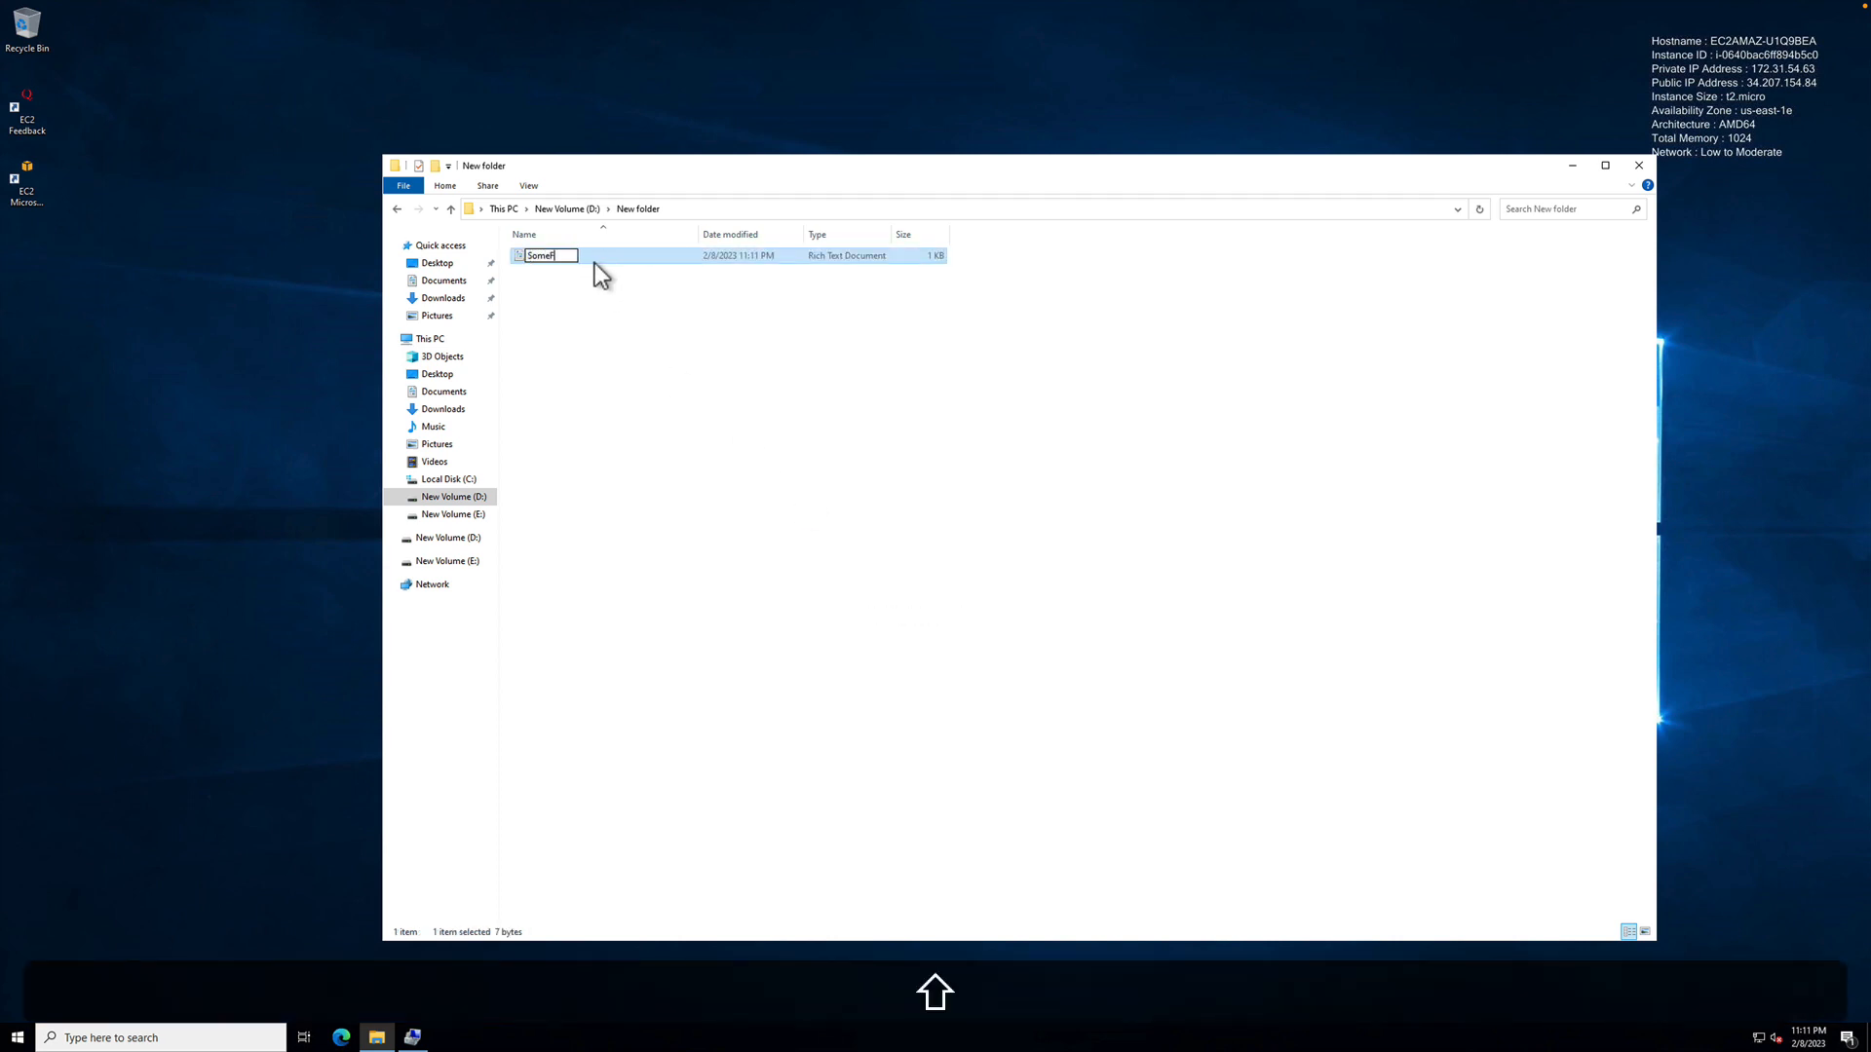
type("ile")
key("Return")
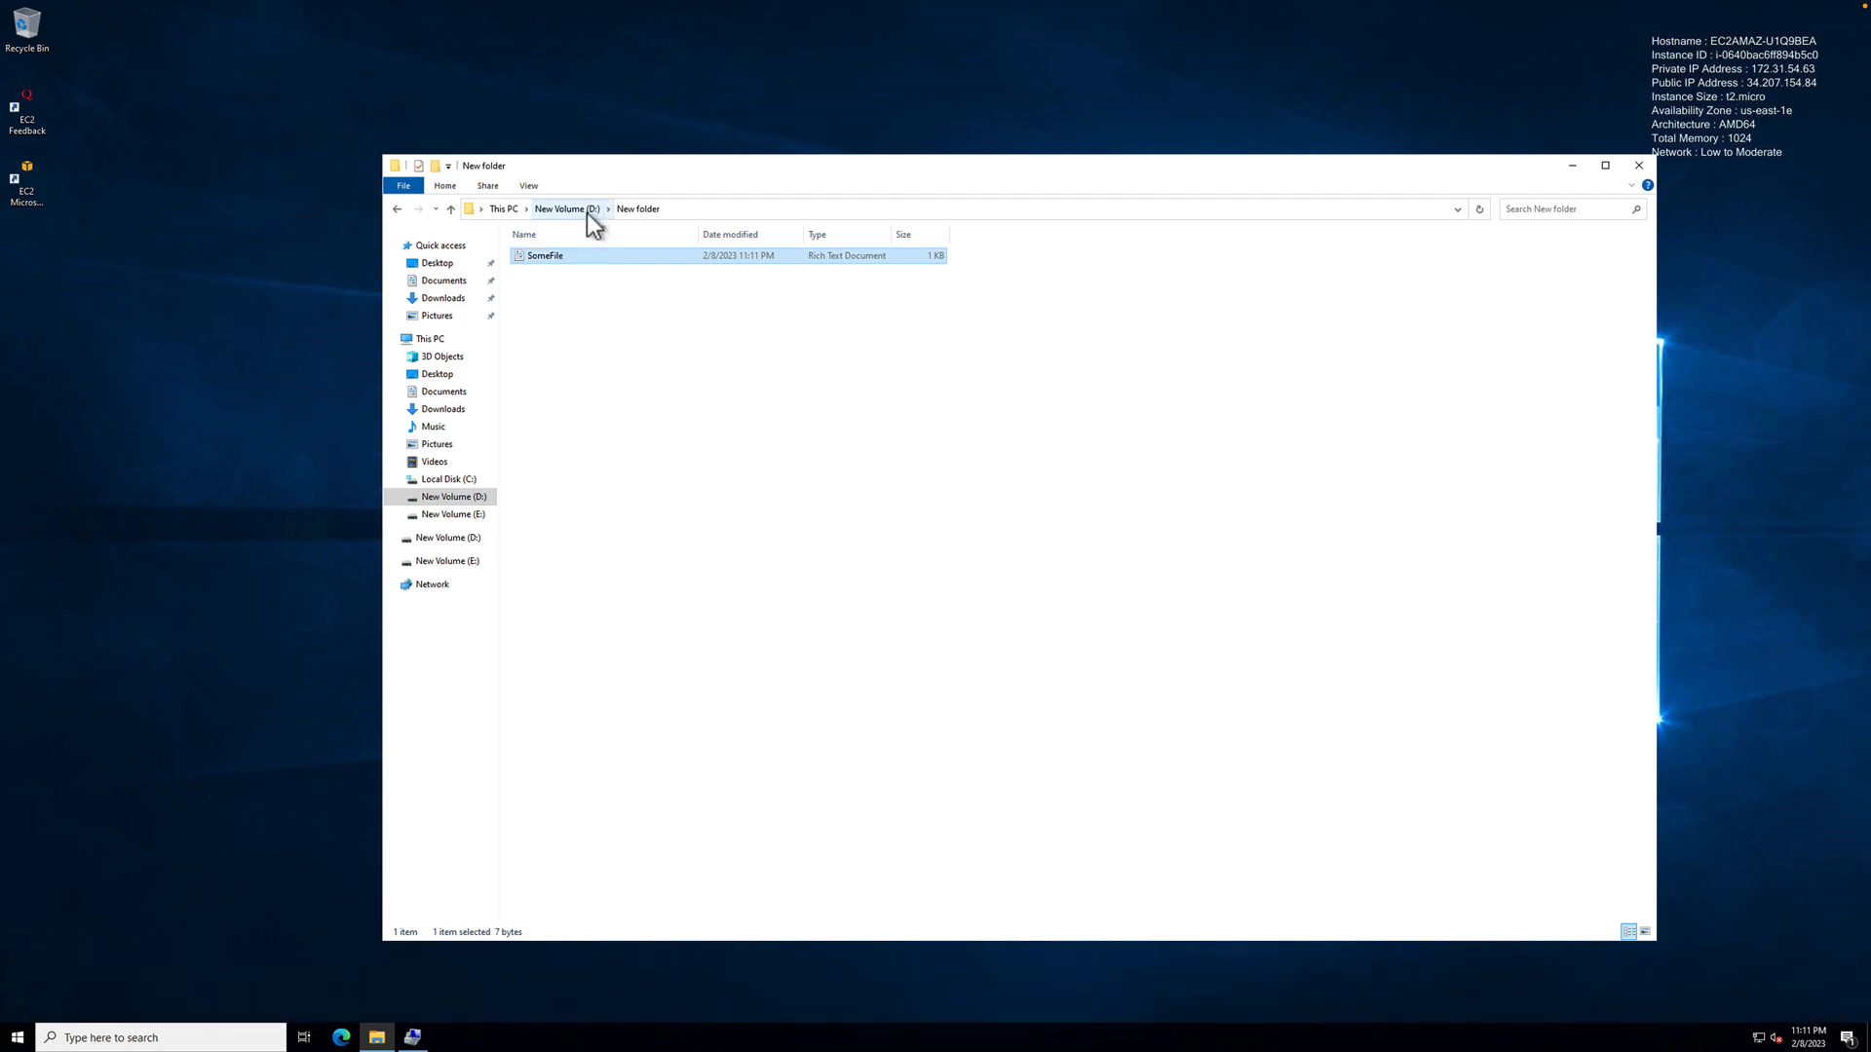
Go back to the root of D:, reopen the new folder to check its contents, and return to the root.
left_click(588, 211)
left_click(554, 257)
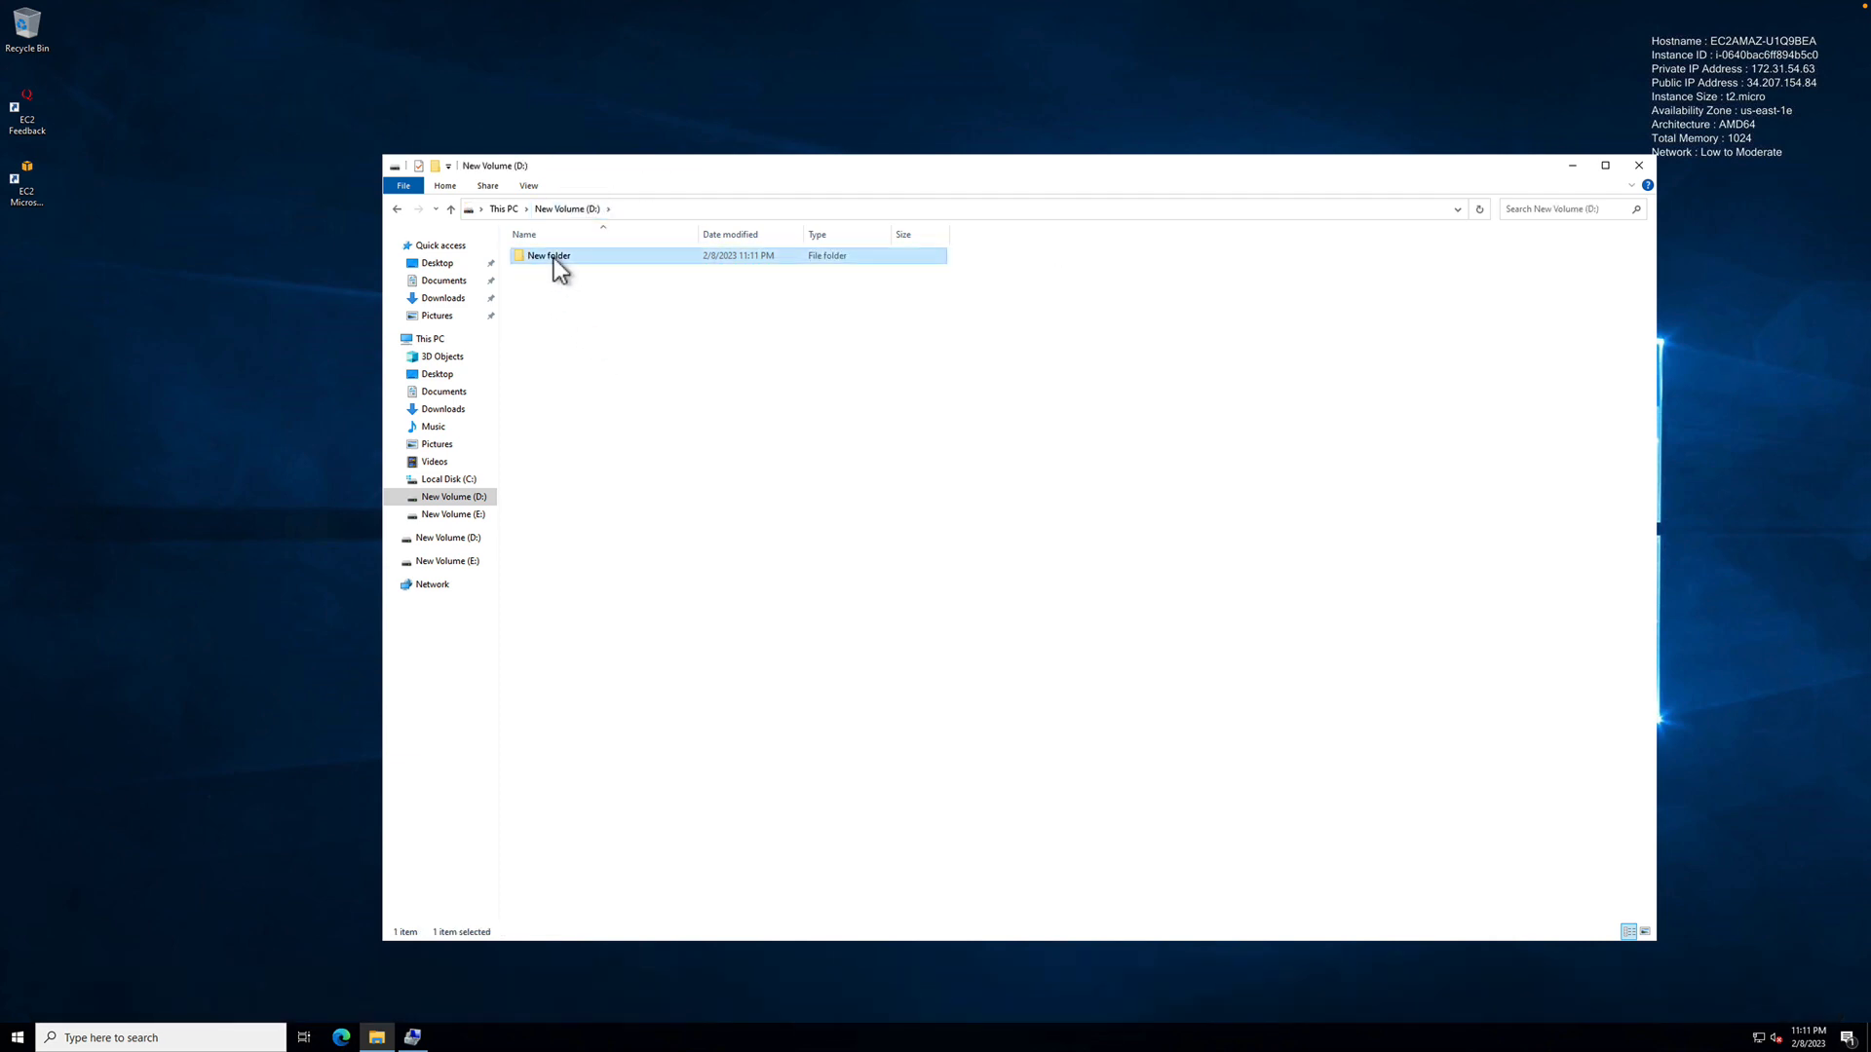
double_click(553, 258)
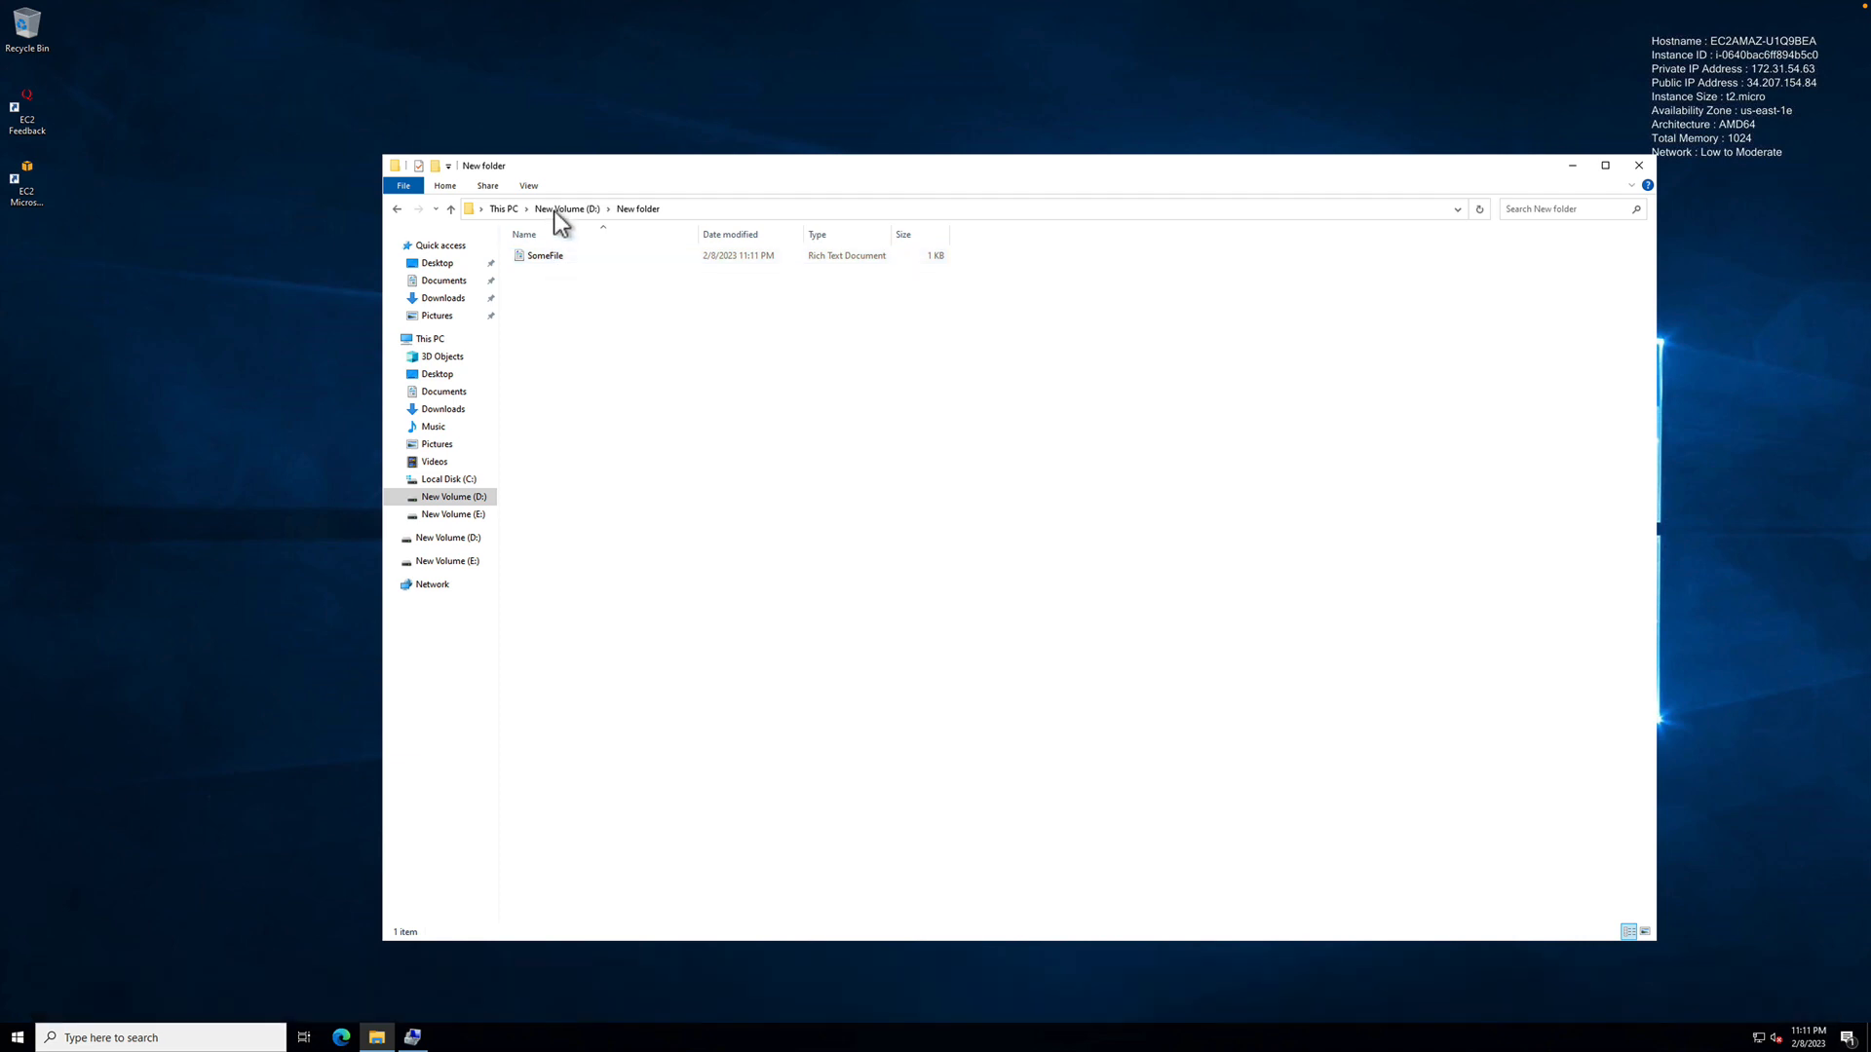
left_click(553, 210)
right_click(553, 210)
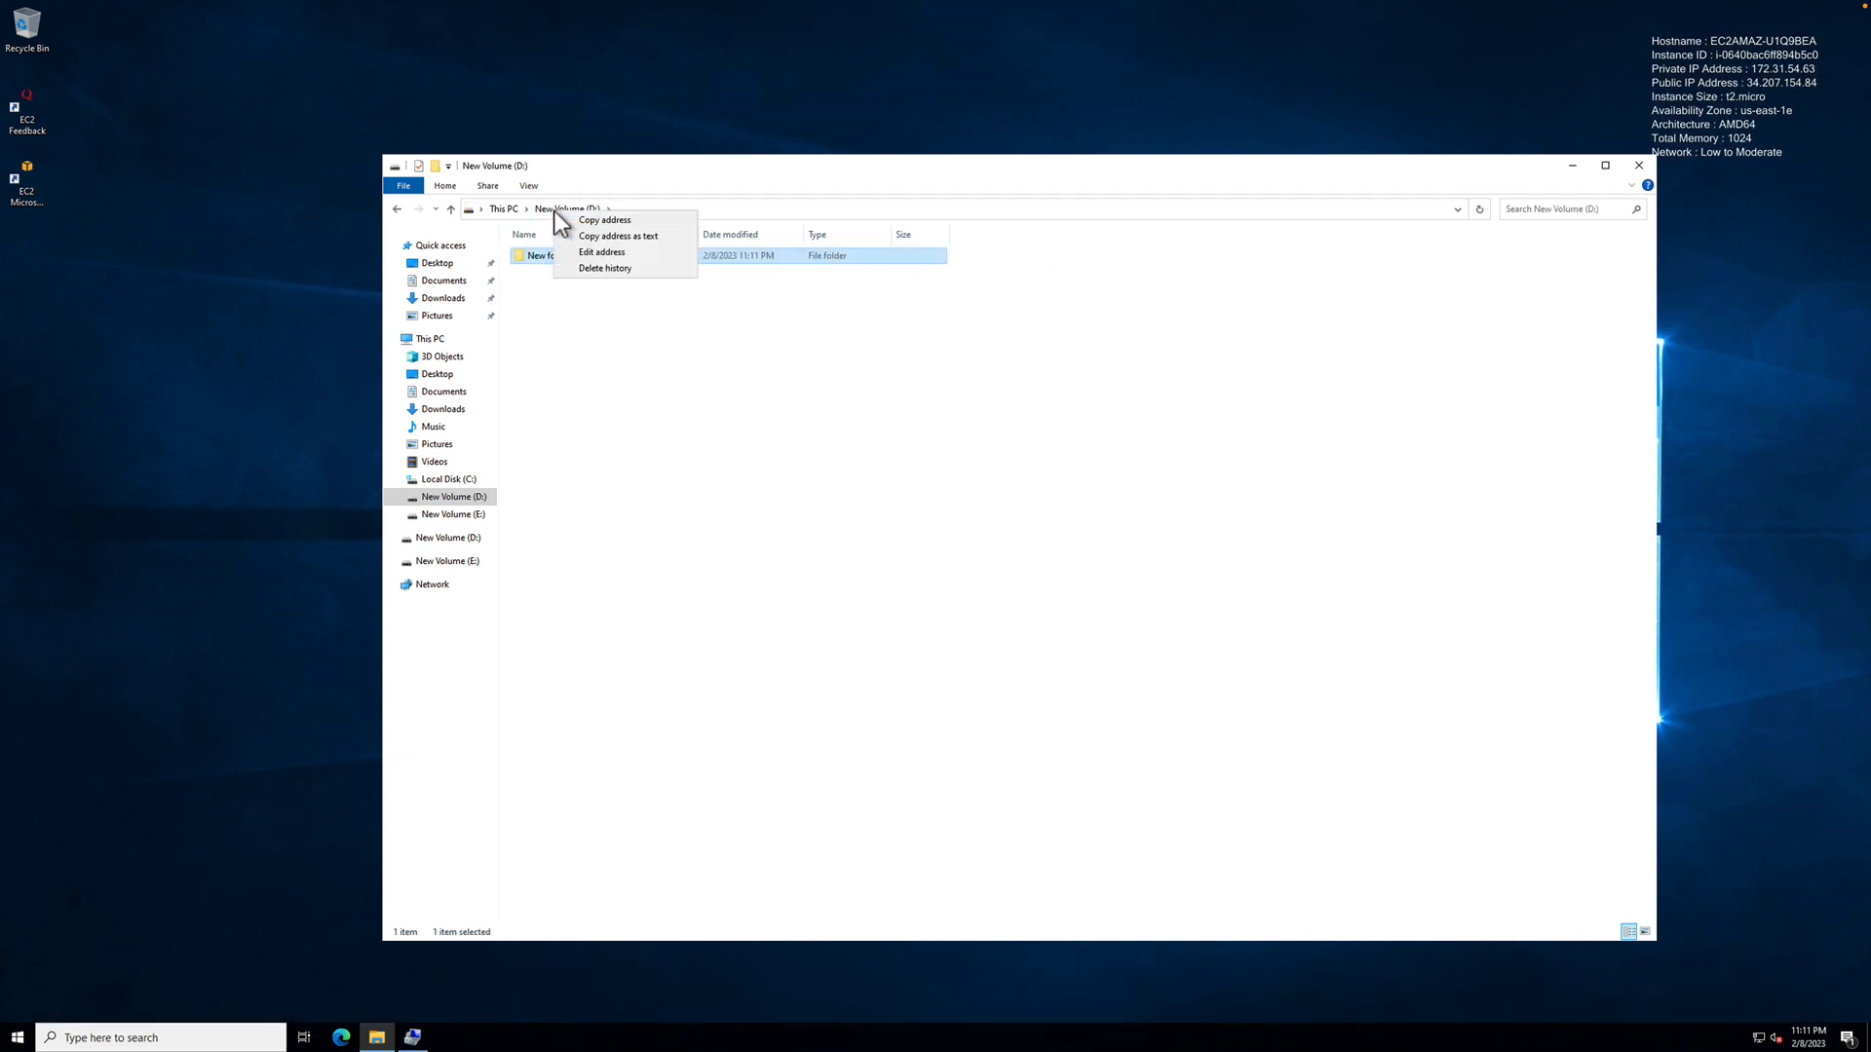
left_click(599, 365)
right_click(538, 255)
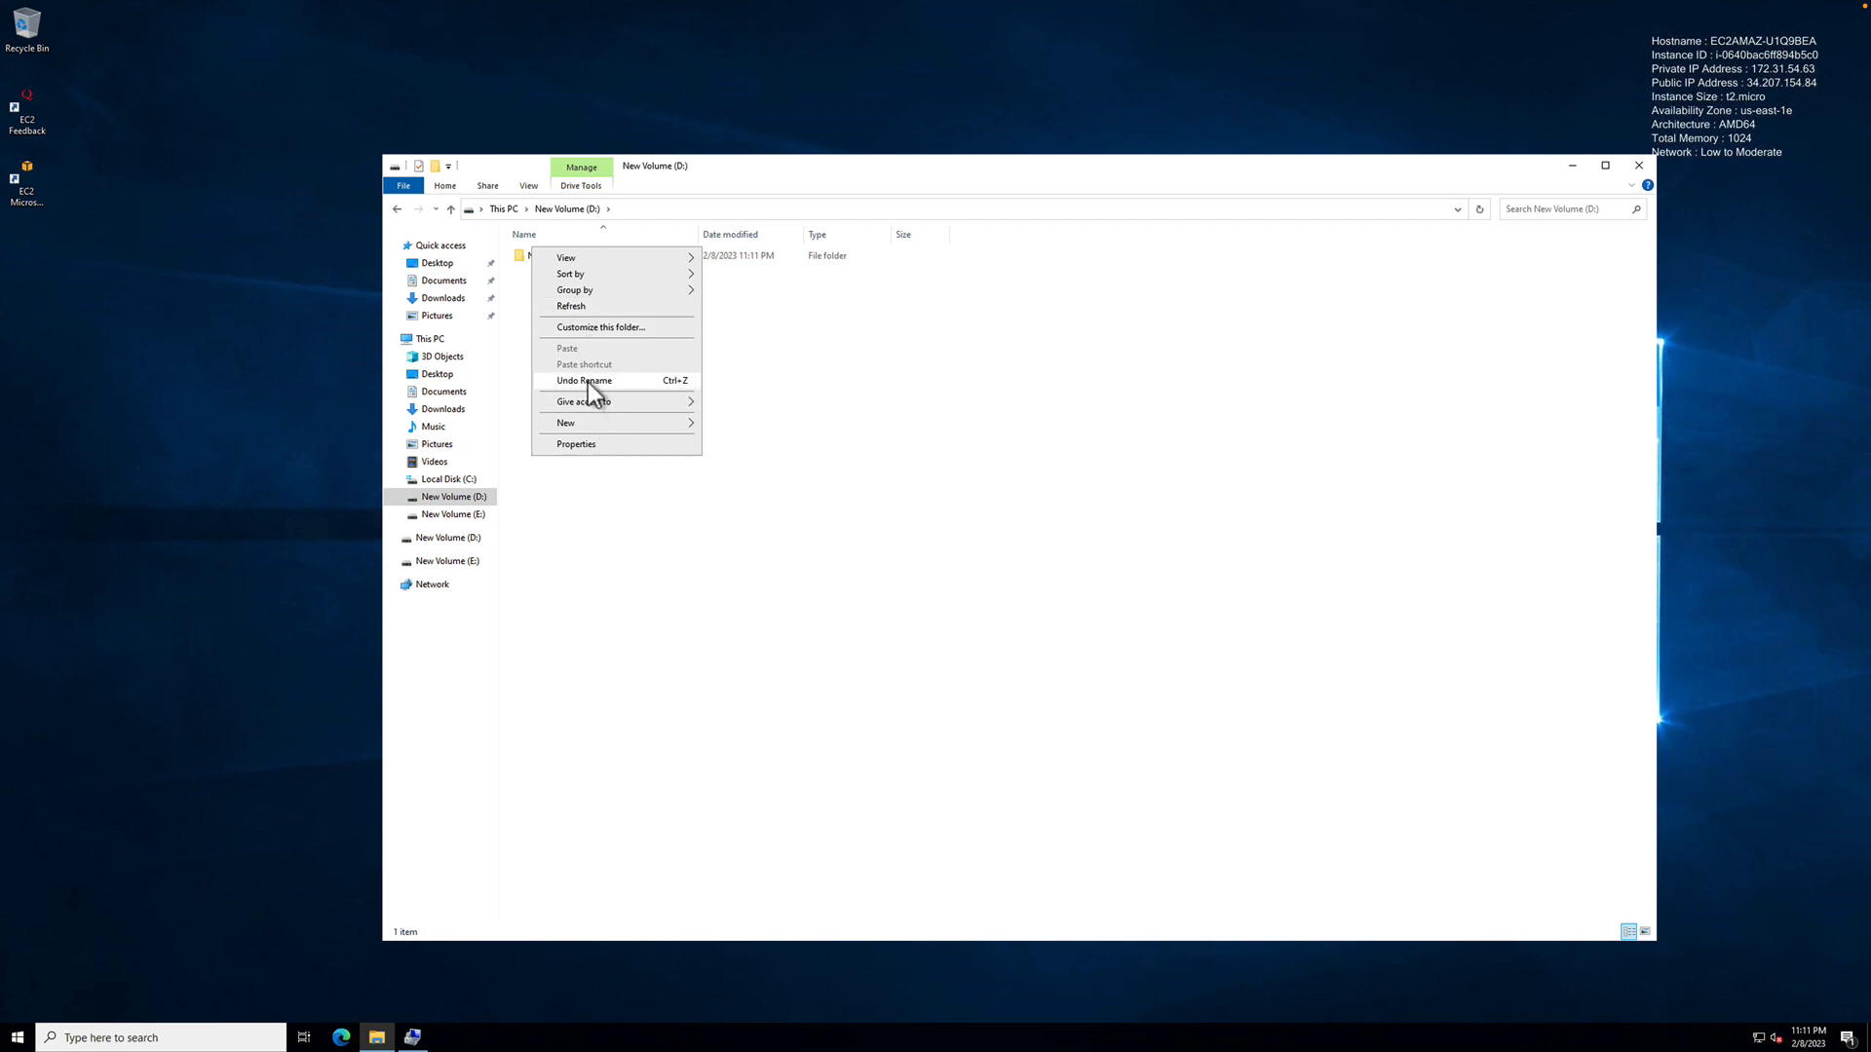
left_click(710, 525)
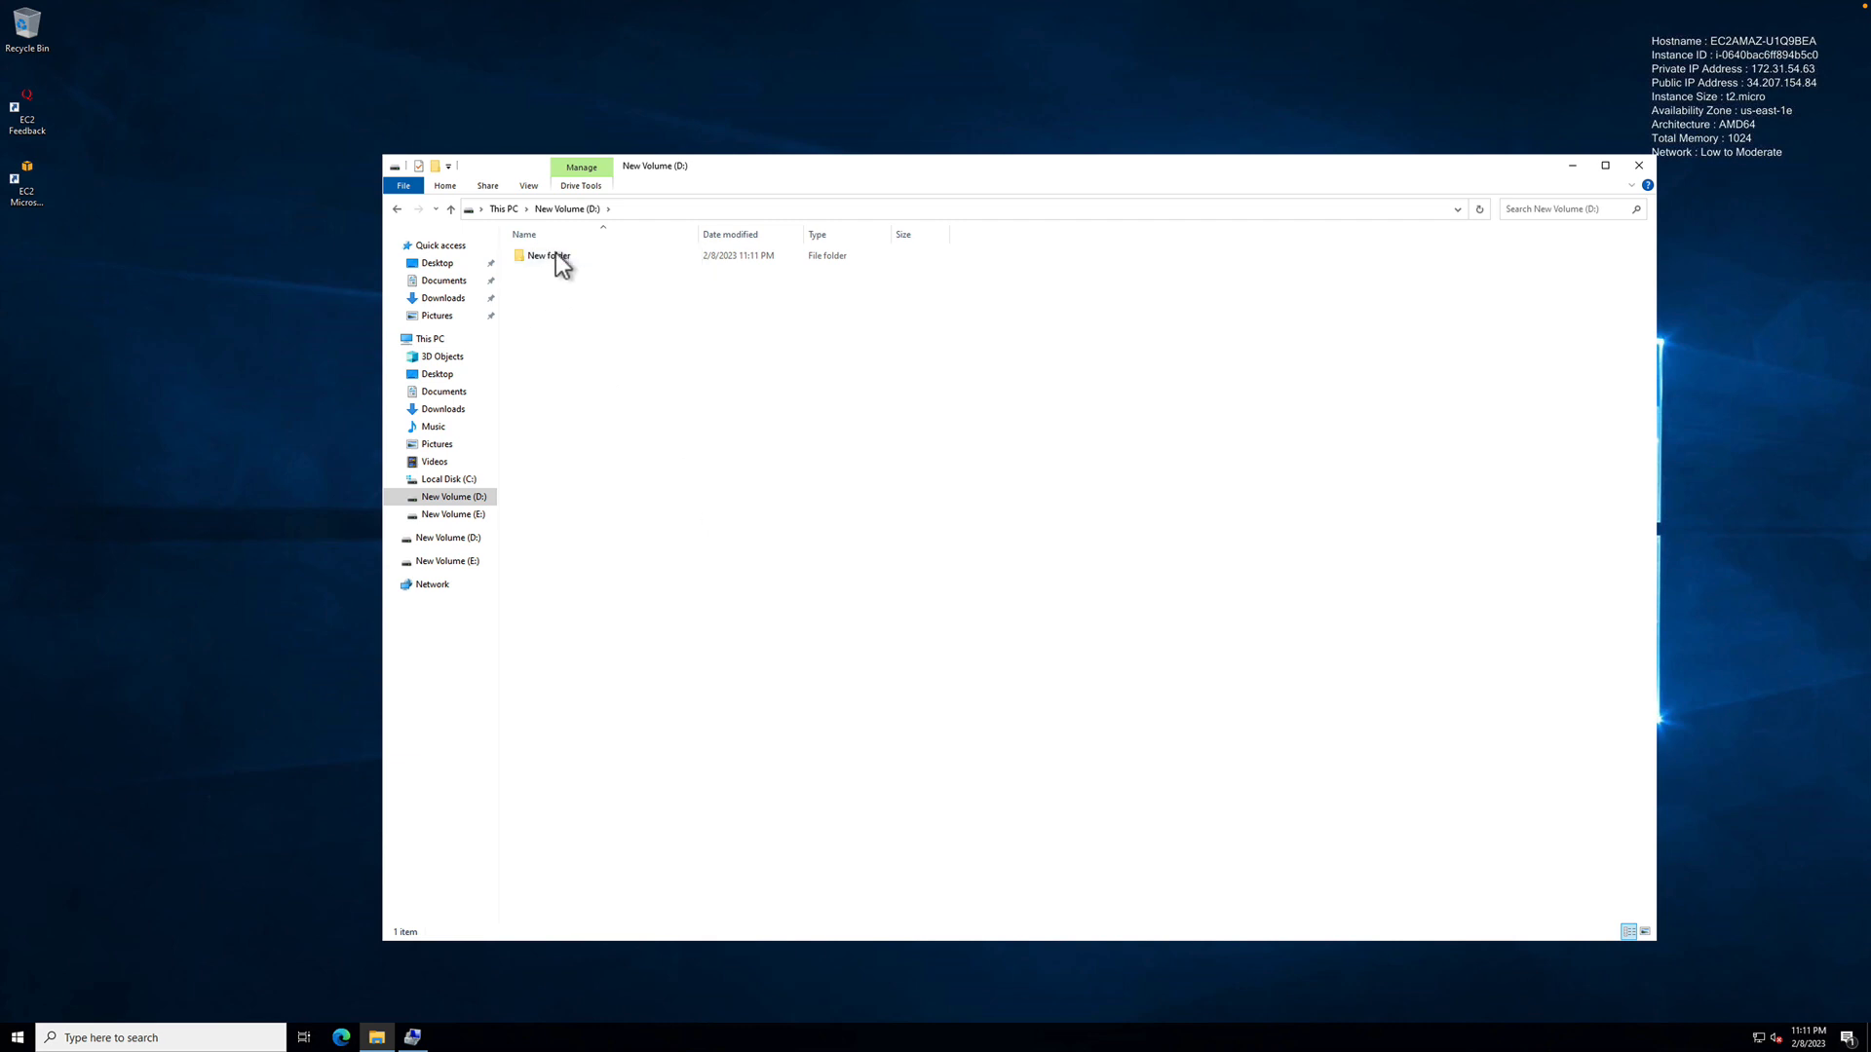
left_click(556, 255)
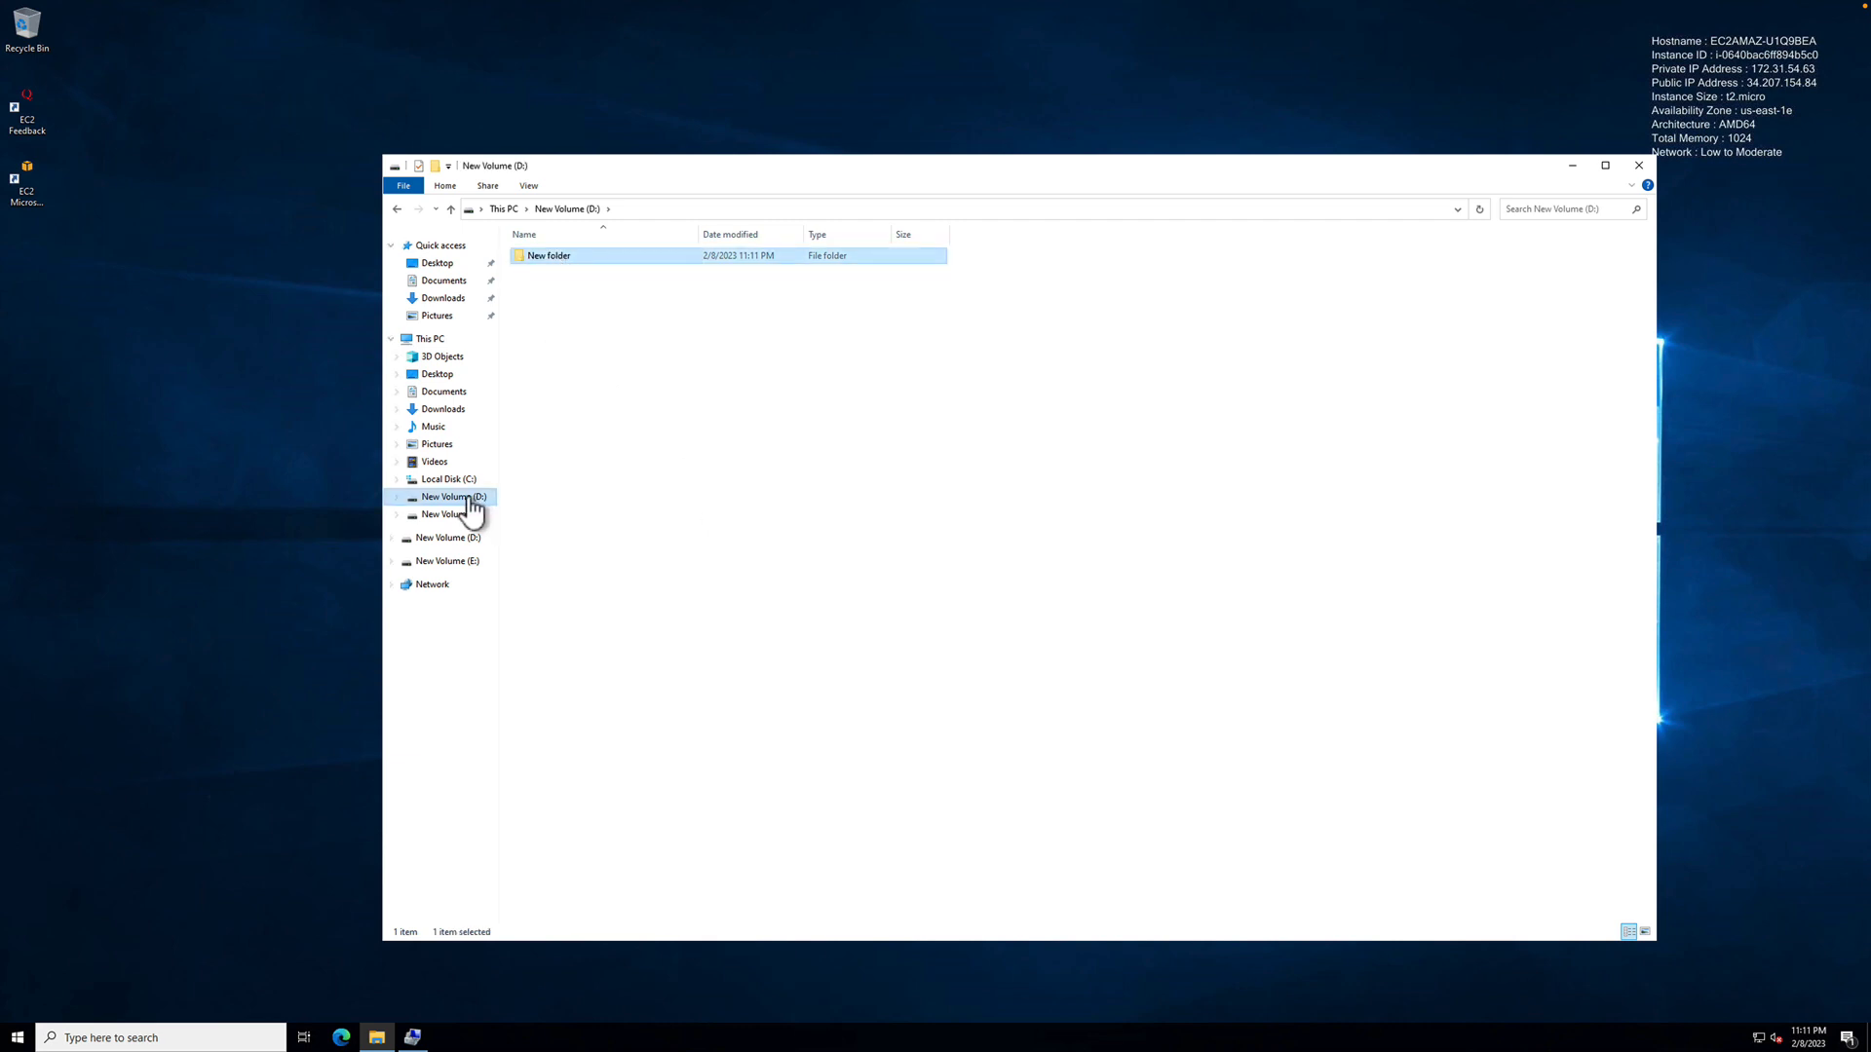
Expand New Volume (D:) in the folder tree and rename its new folder to SomeFolder.
left_click(396, 497)
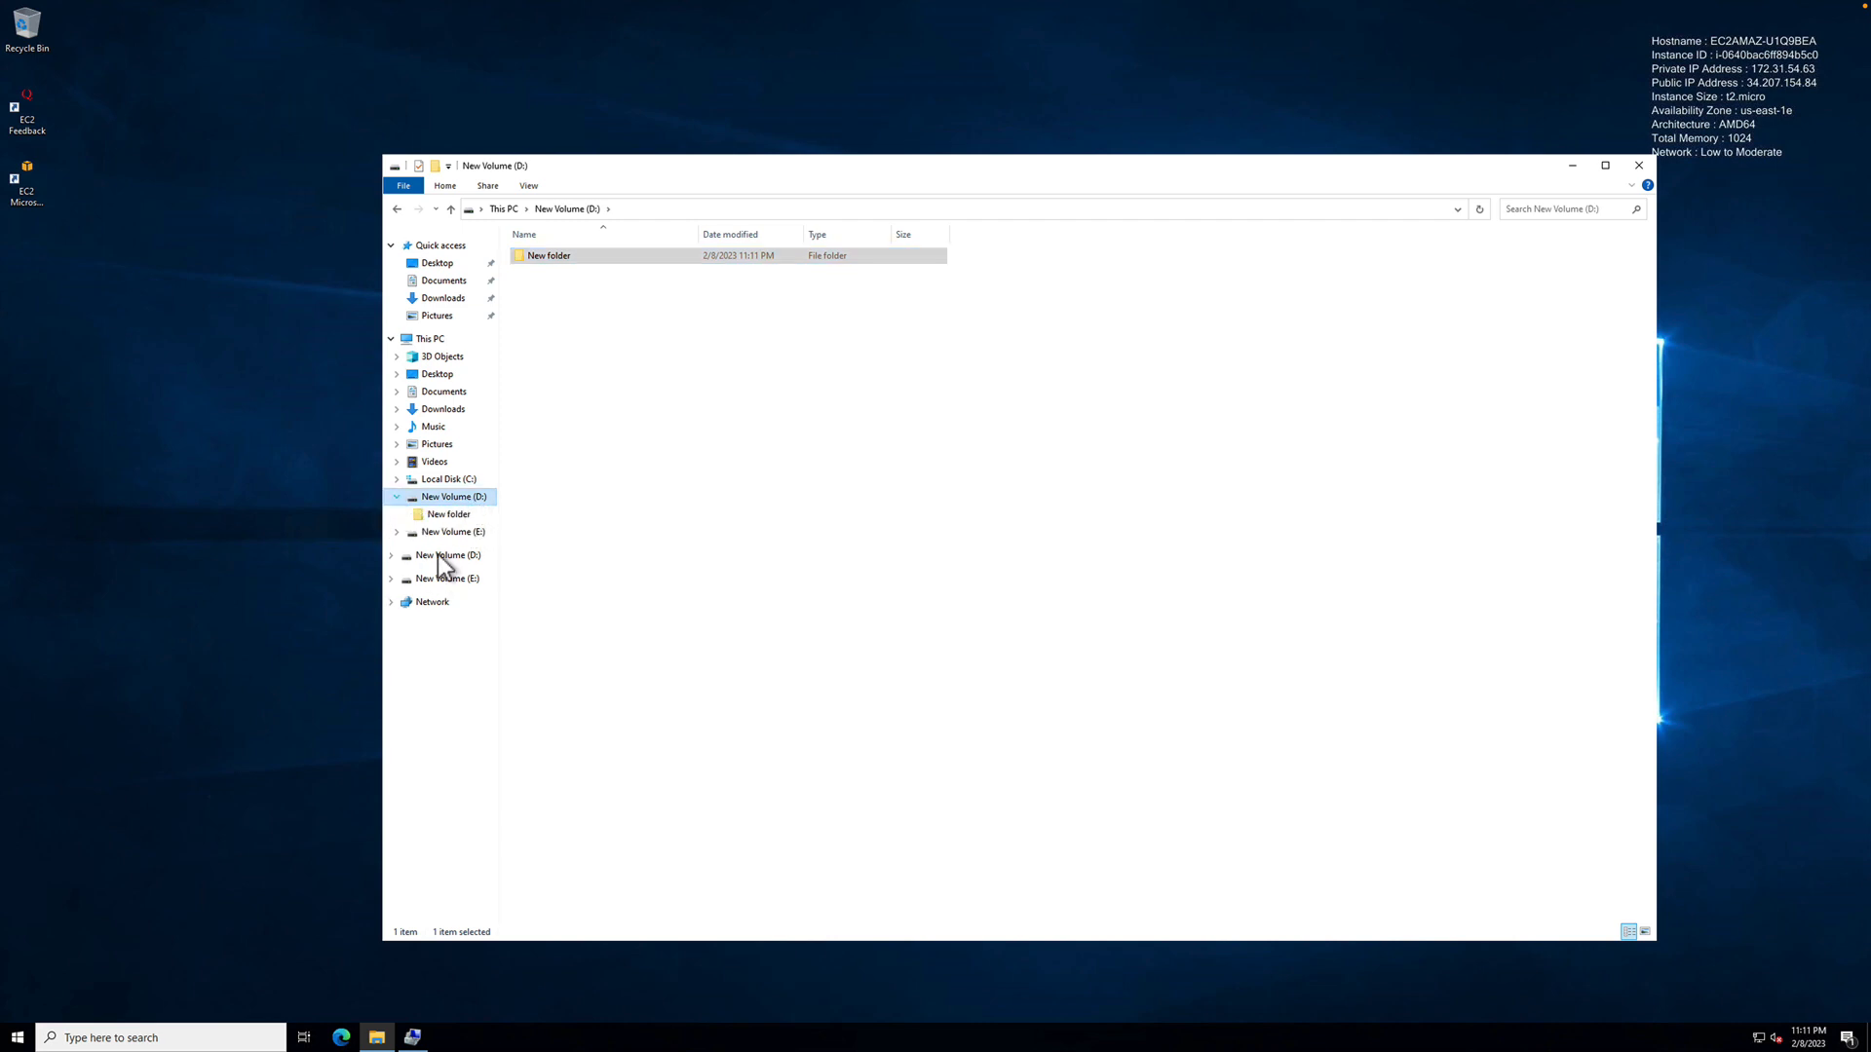
left_click(446, 516)
right_click(443, 528)
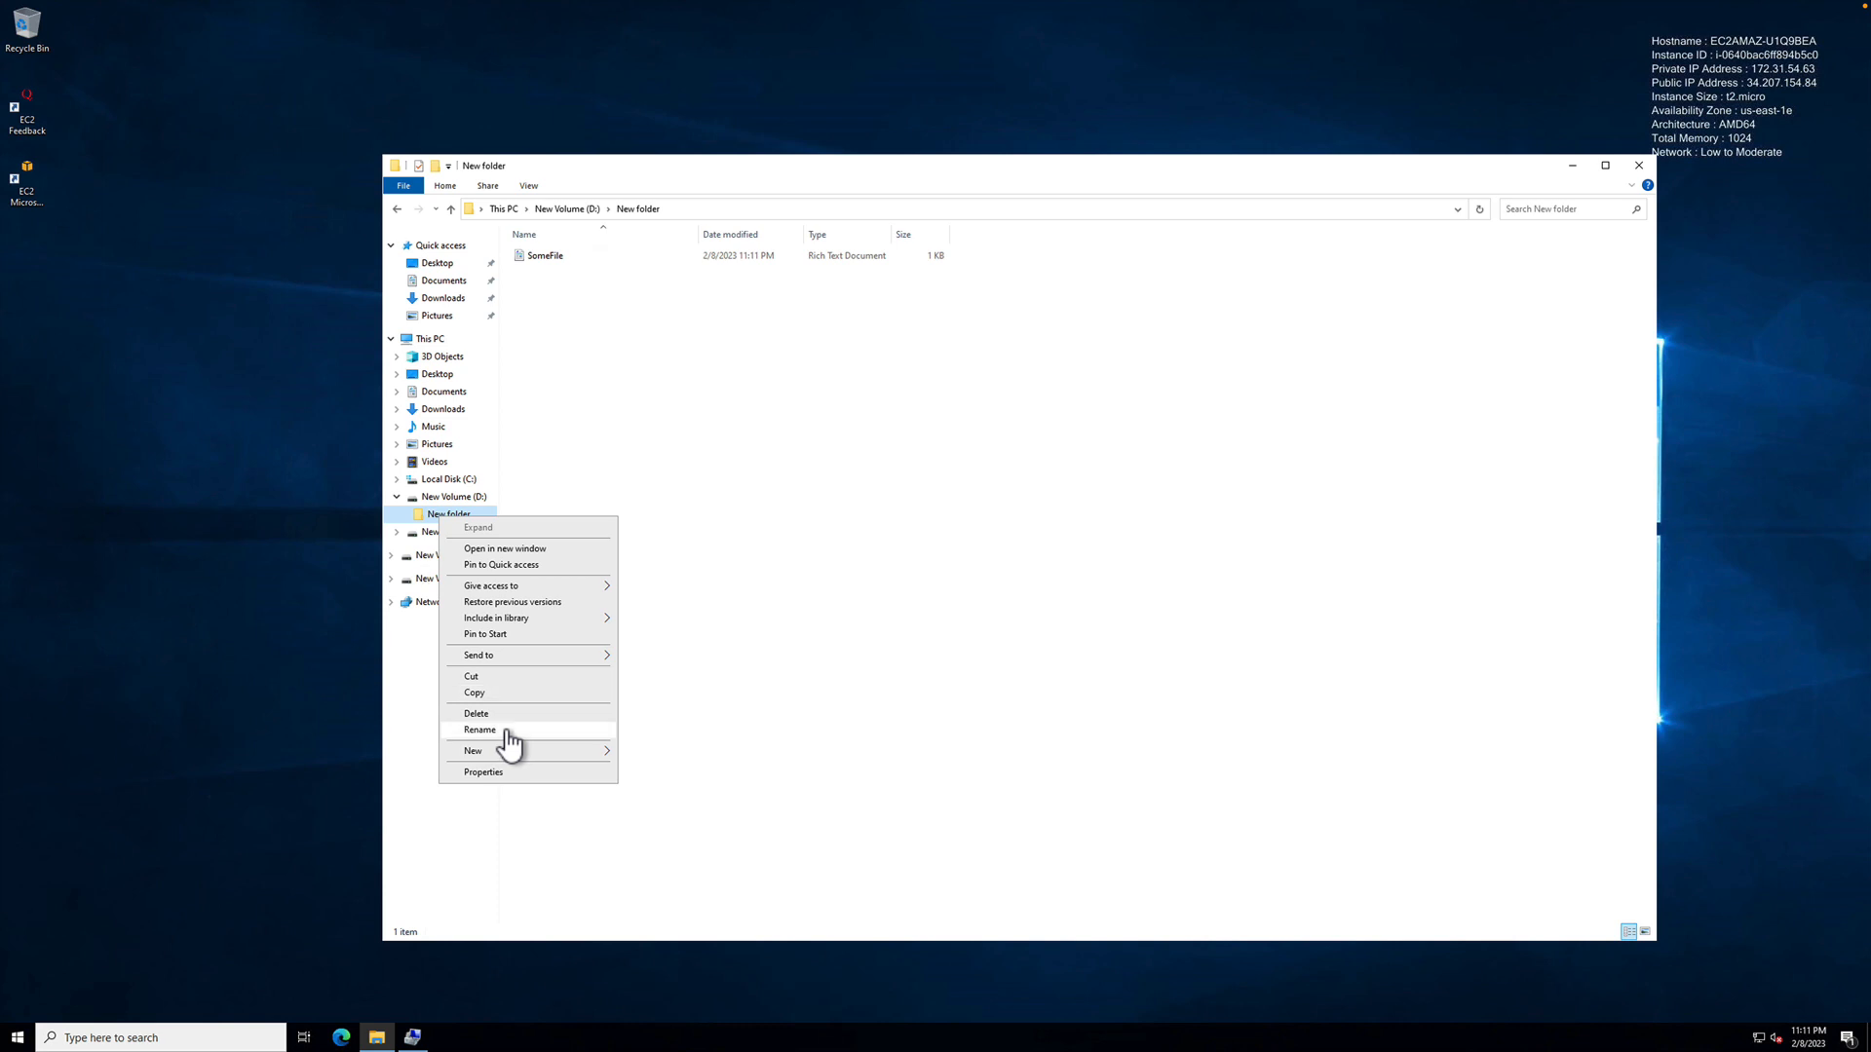
left_click(506, 730)
type("S")
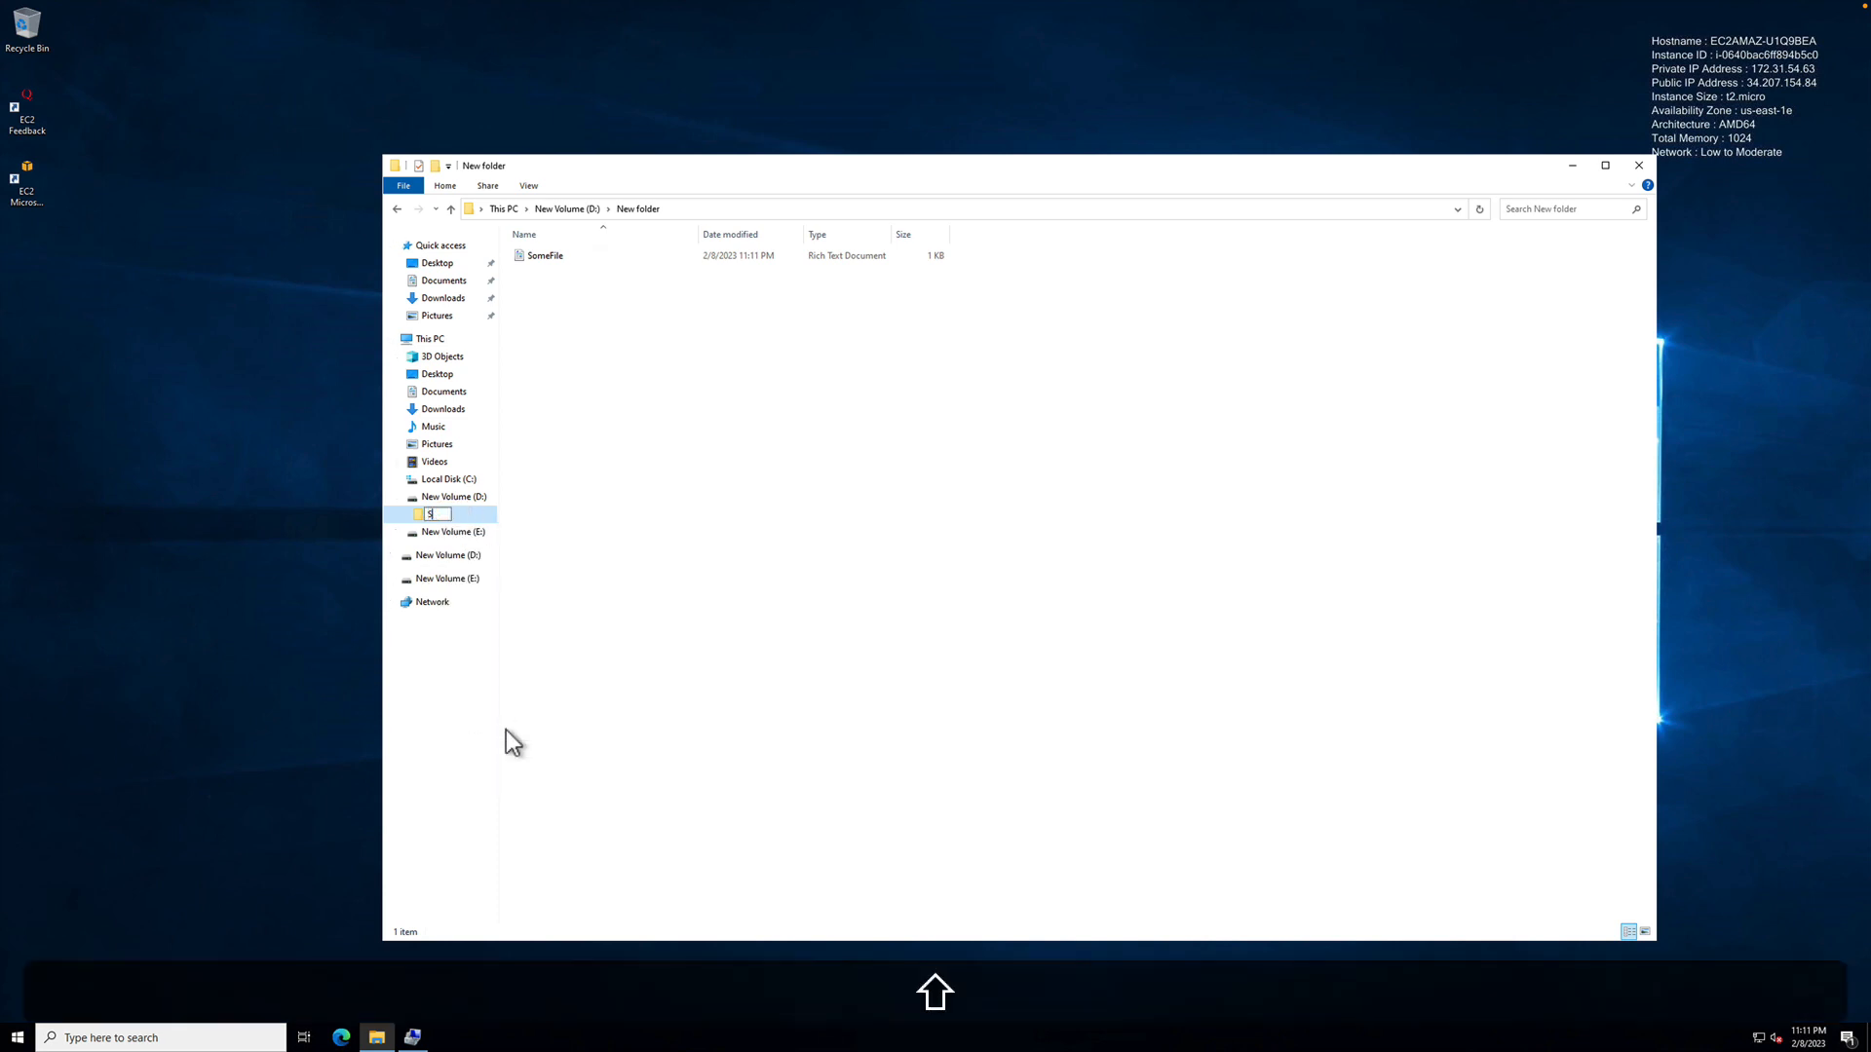
type("omeFolder")
key("Return")
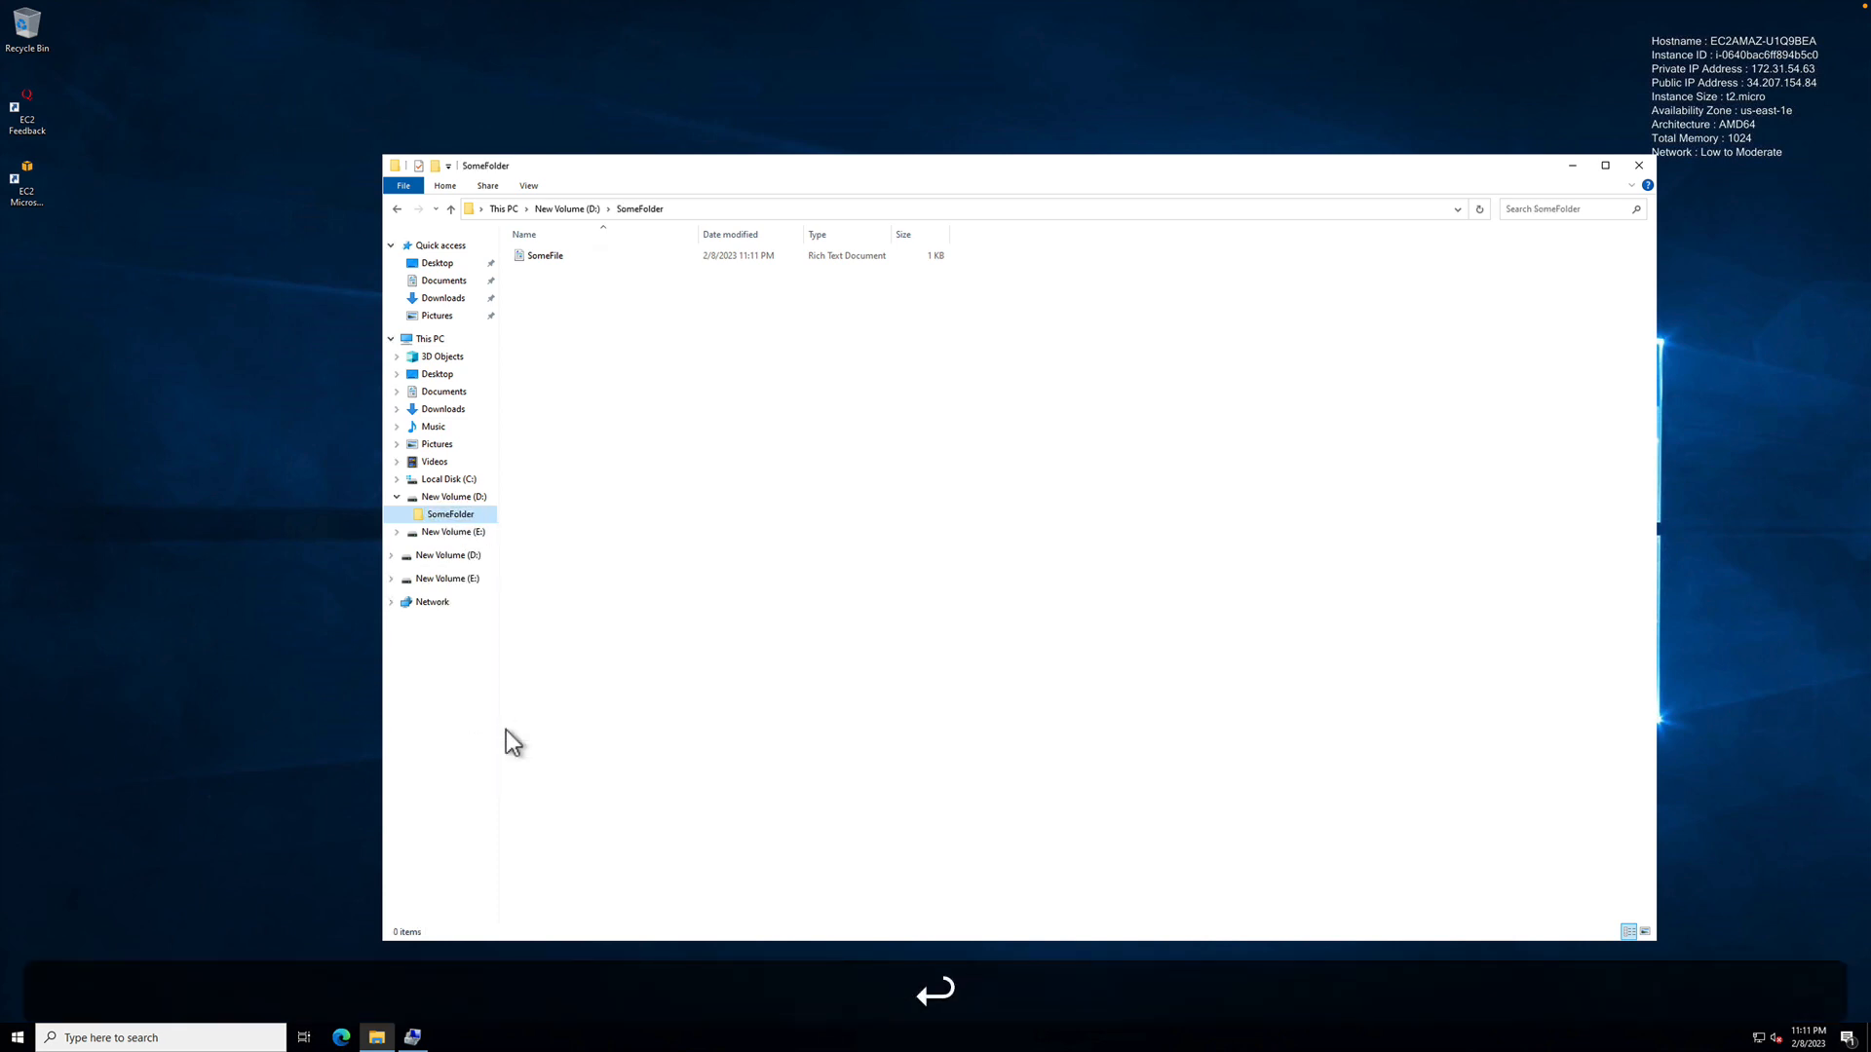
Copy SomeFolder from New Volume (D:) into the root of New Volume (E:).
right_click(434, 518)
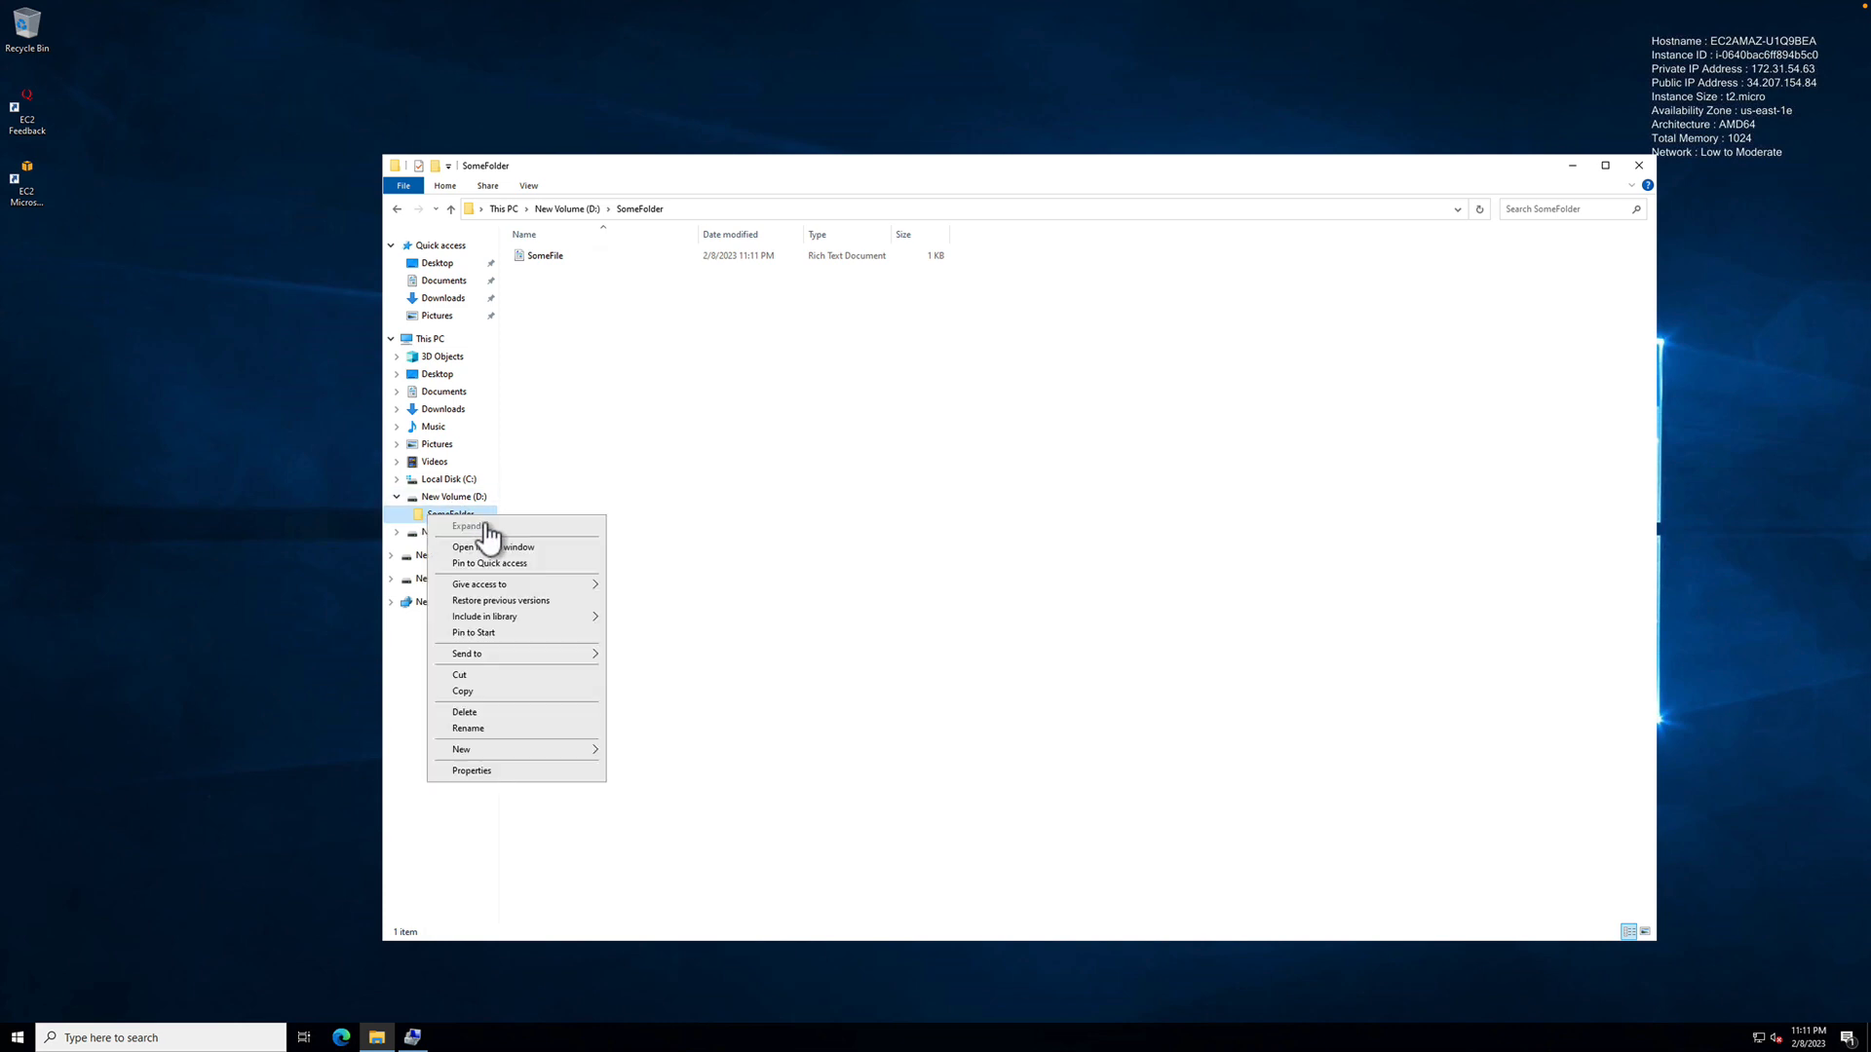
left_click(498, 692)
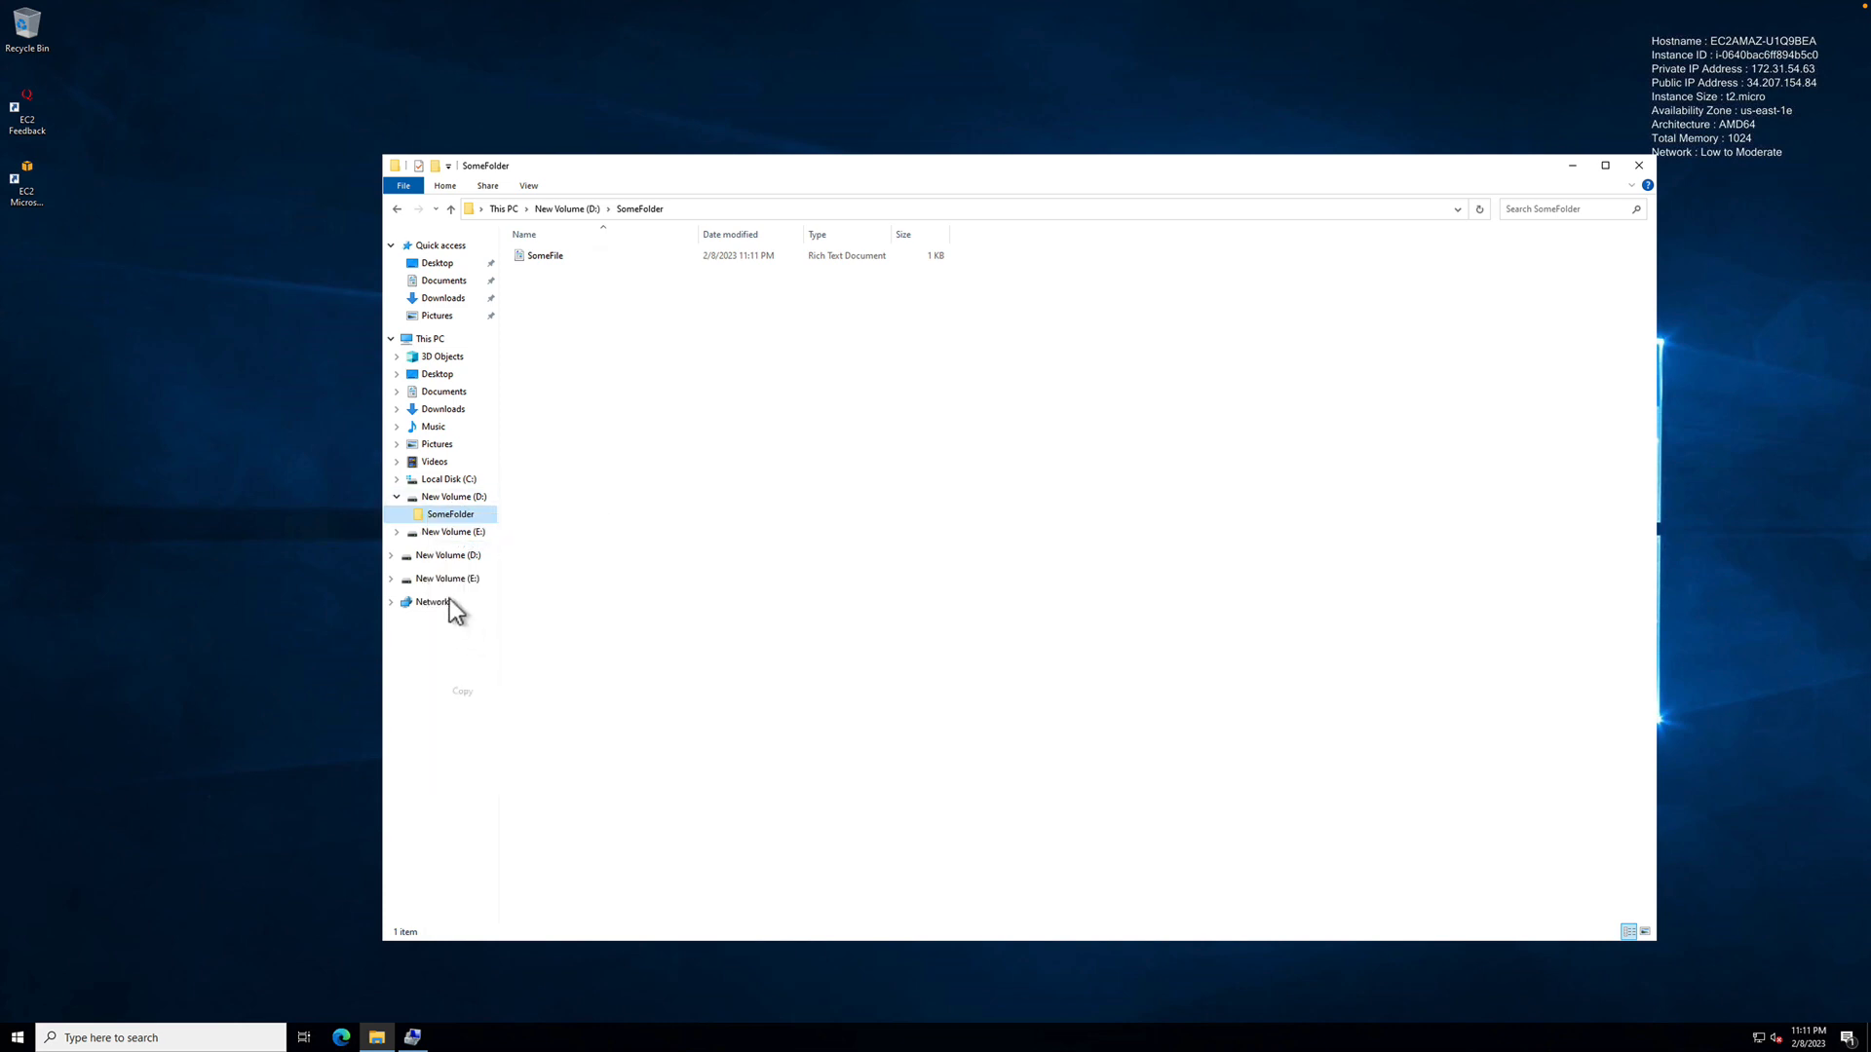
left_click(456, 533)
right_click(649, 505)
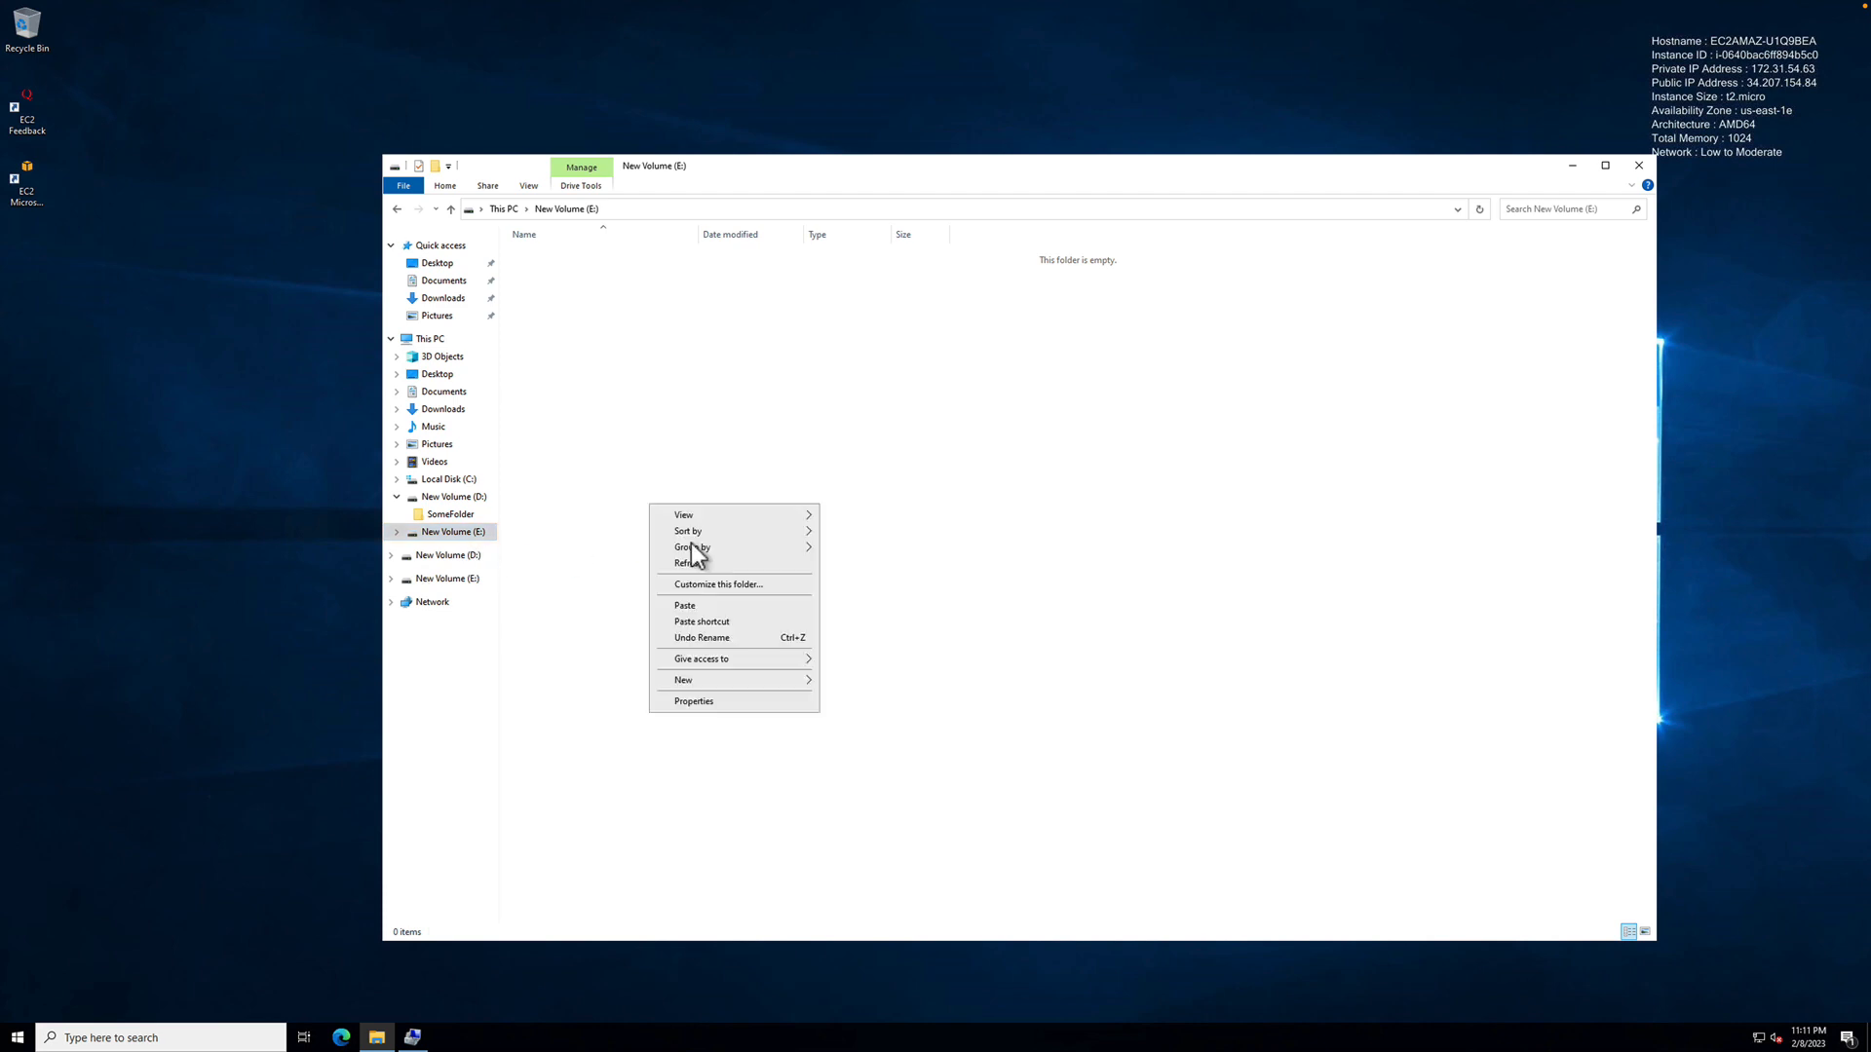
left_click(702, 608)
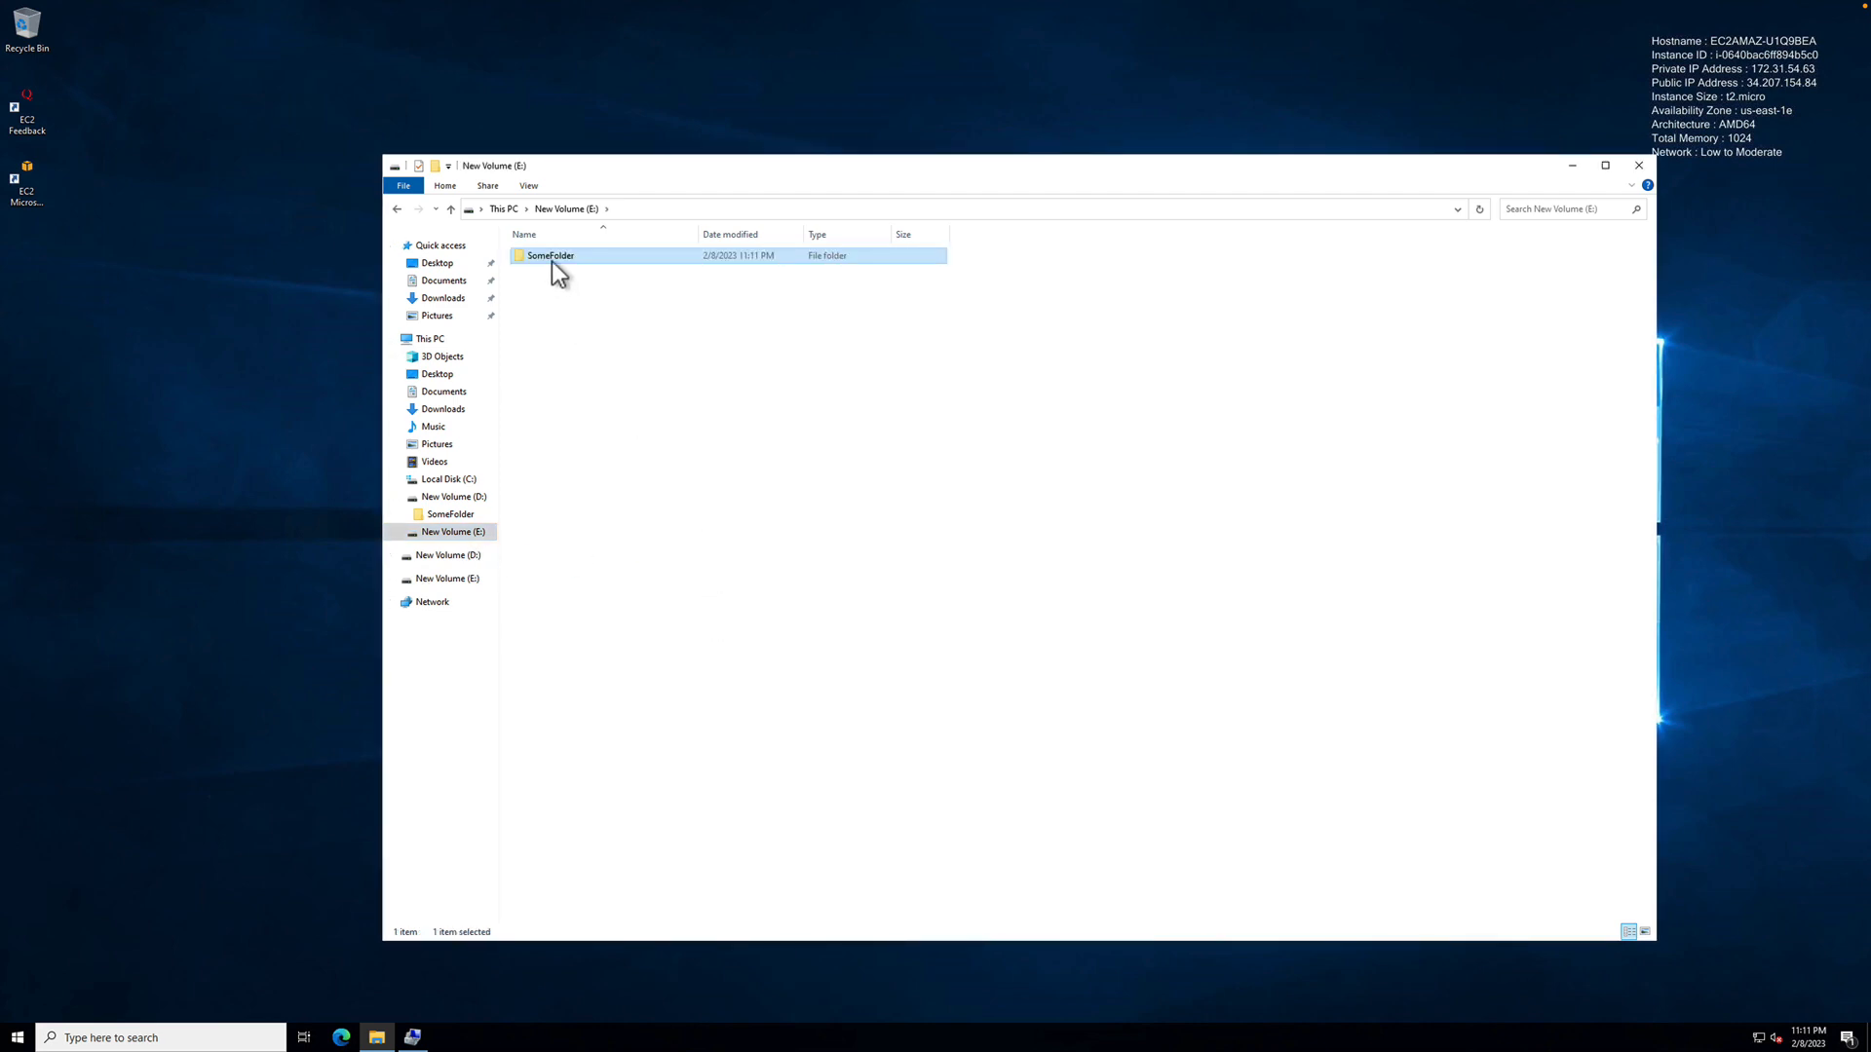
Inside SomeFolder on New Volume (E:), create a Text Document named NewTXTFile.
double_click(552, 260)
right_click(645, 359)
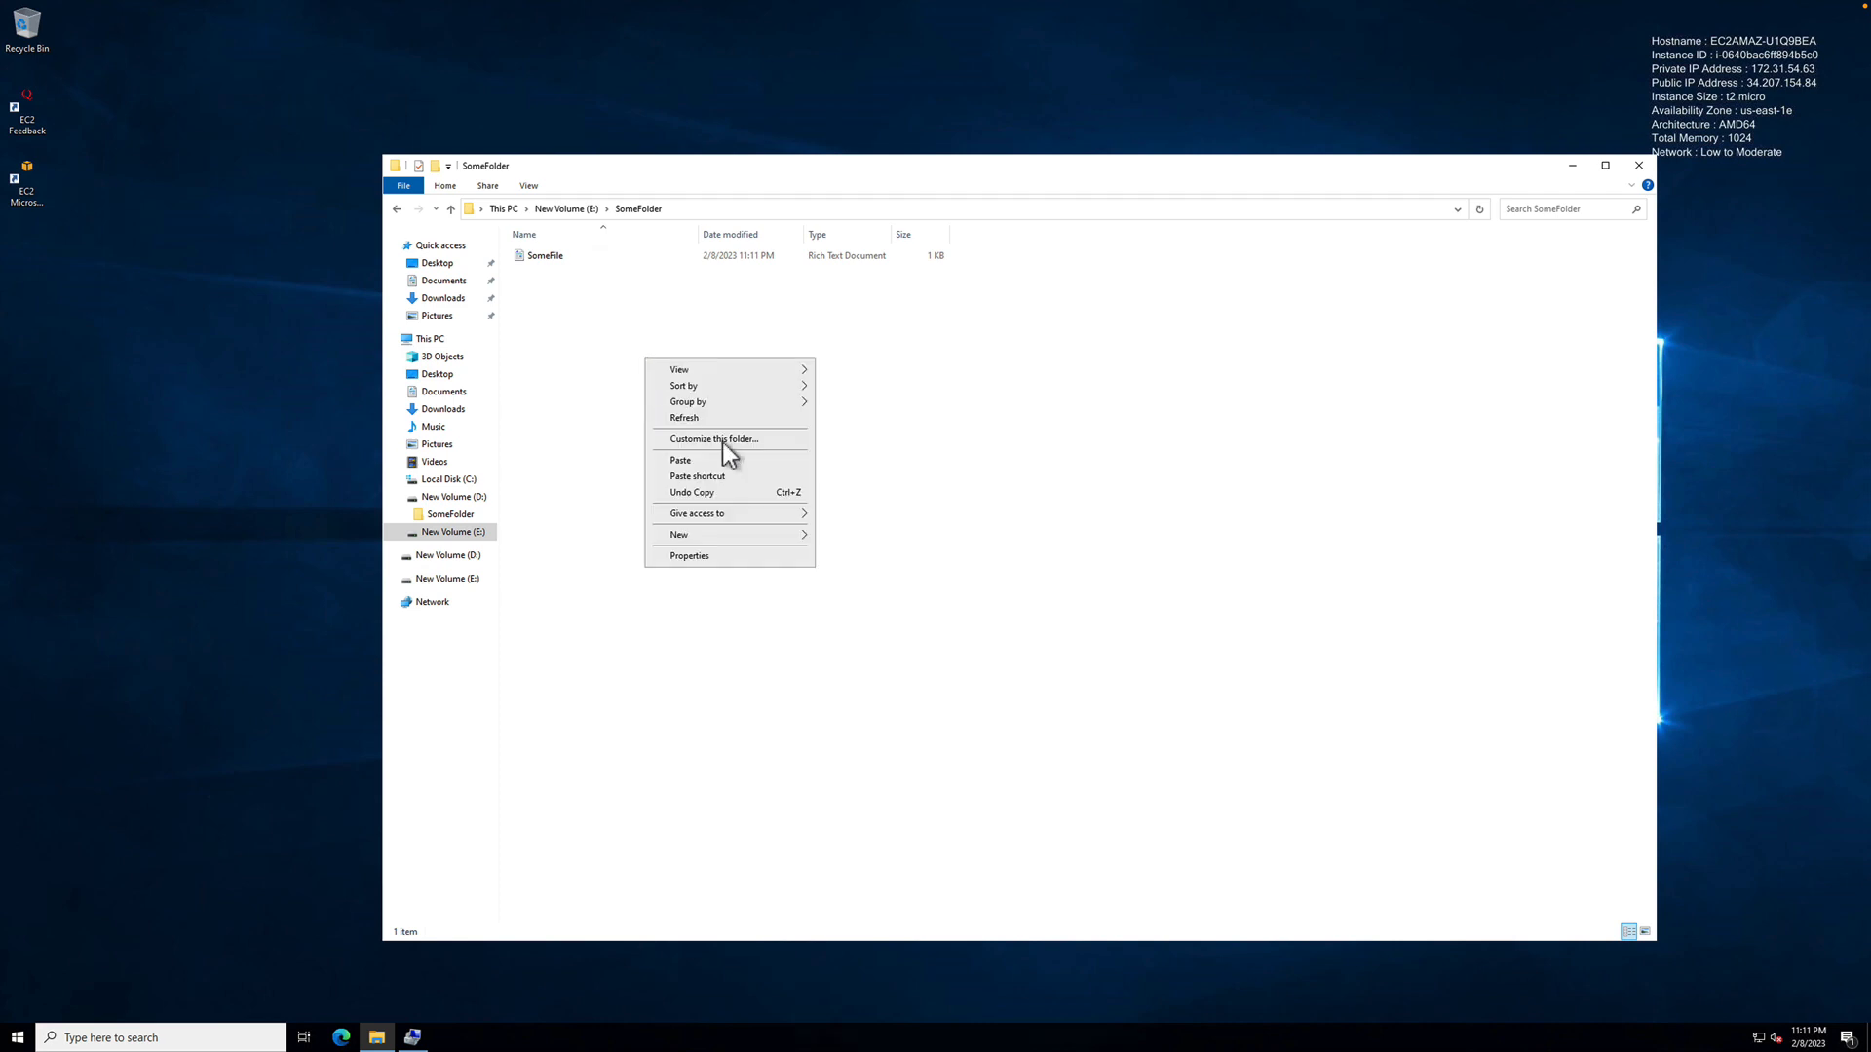
mouse_move(768, 538)
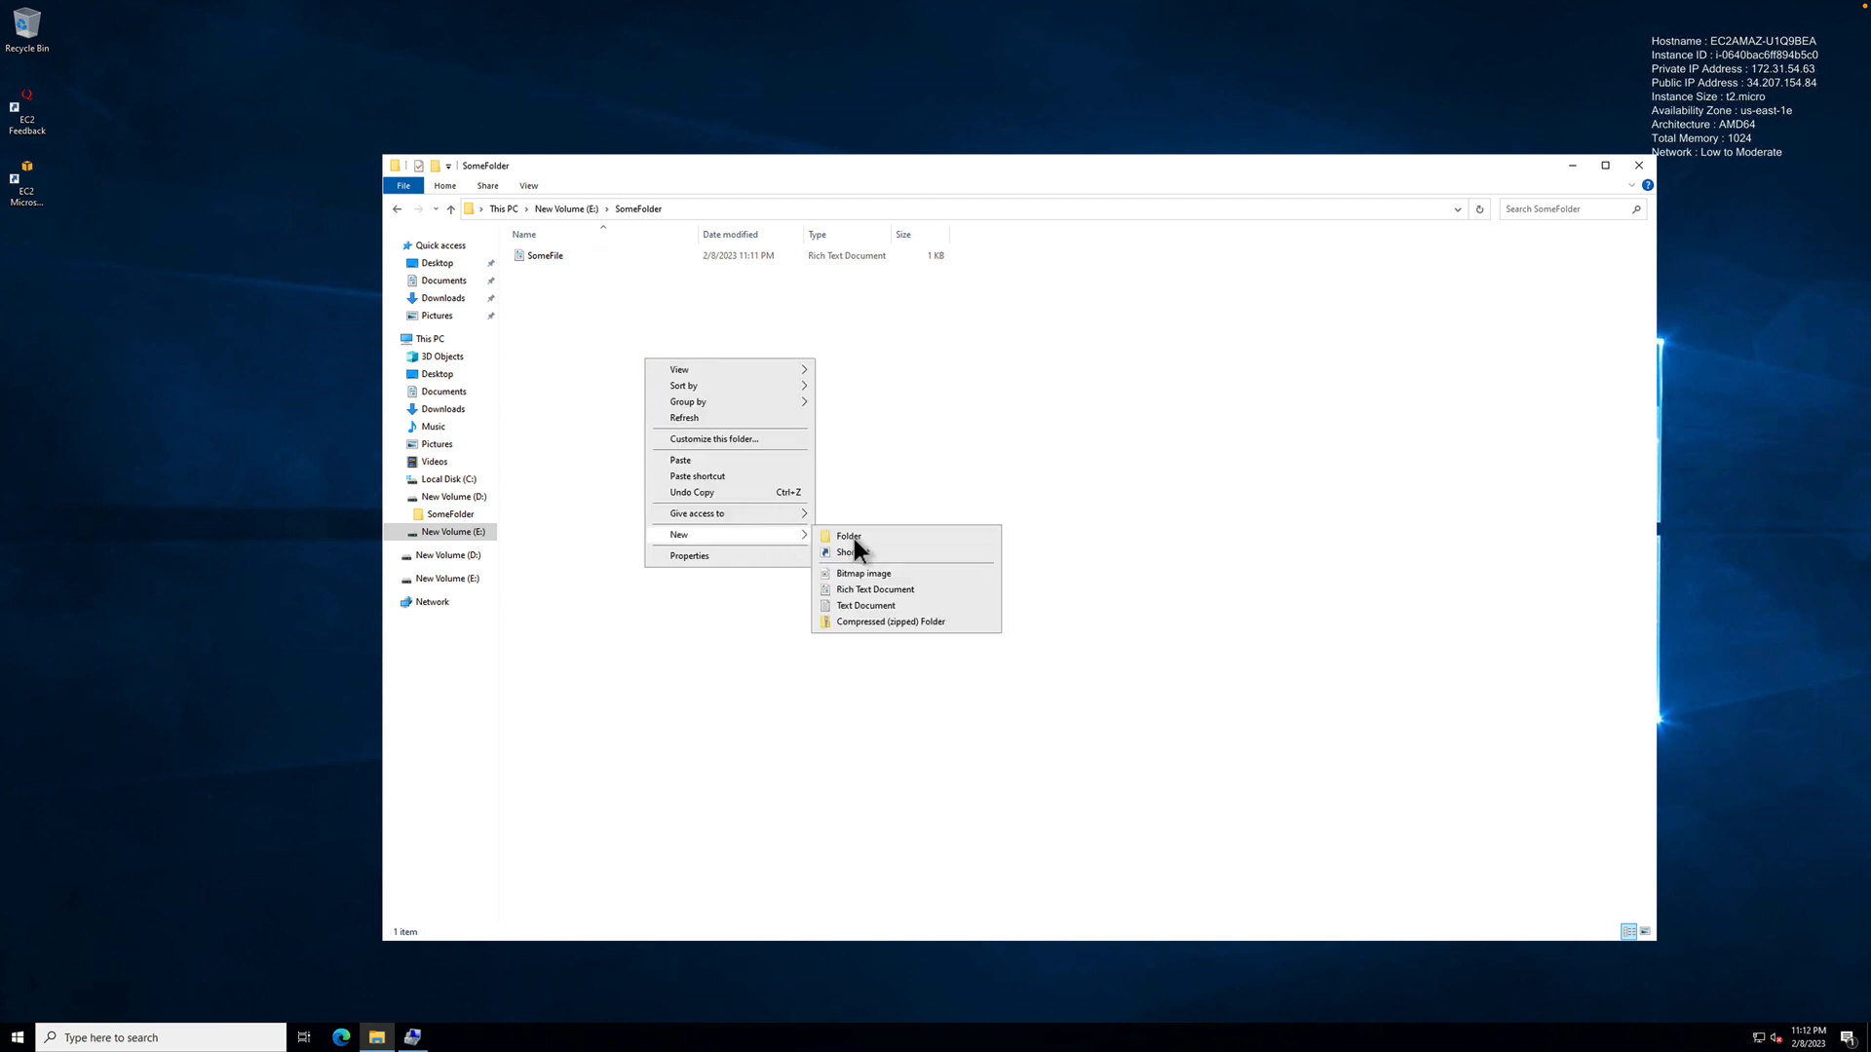
left_click(881, 600)
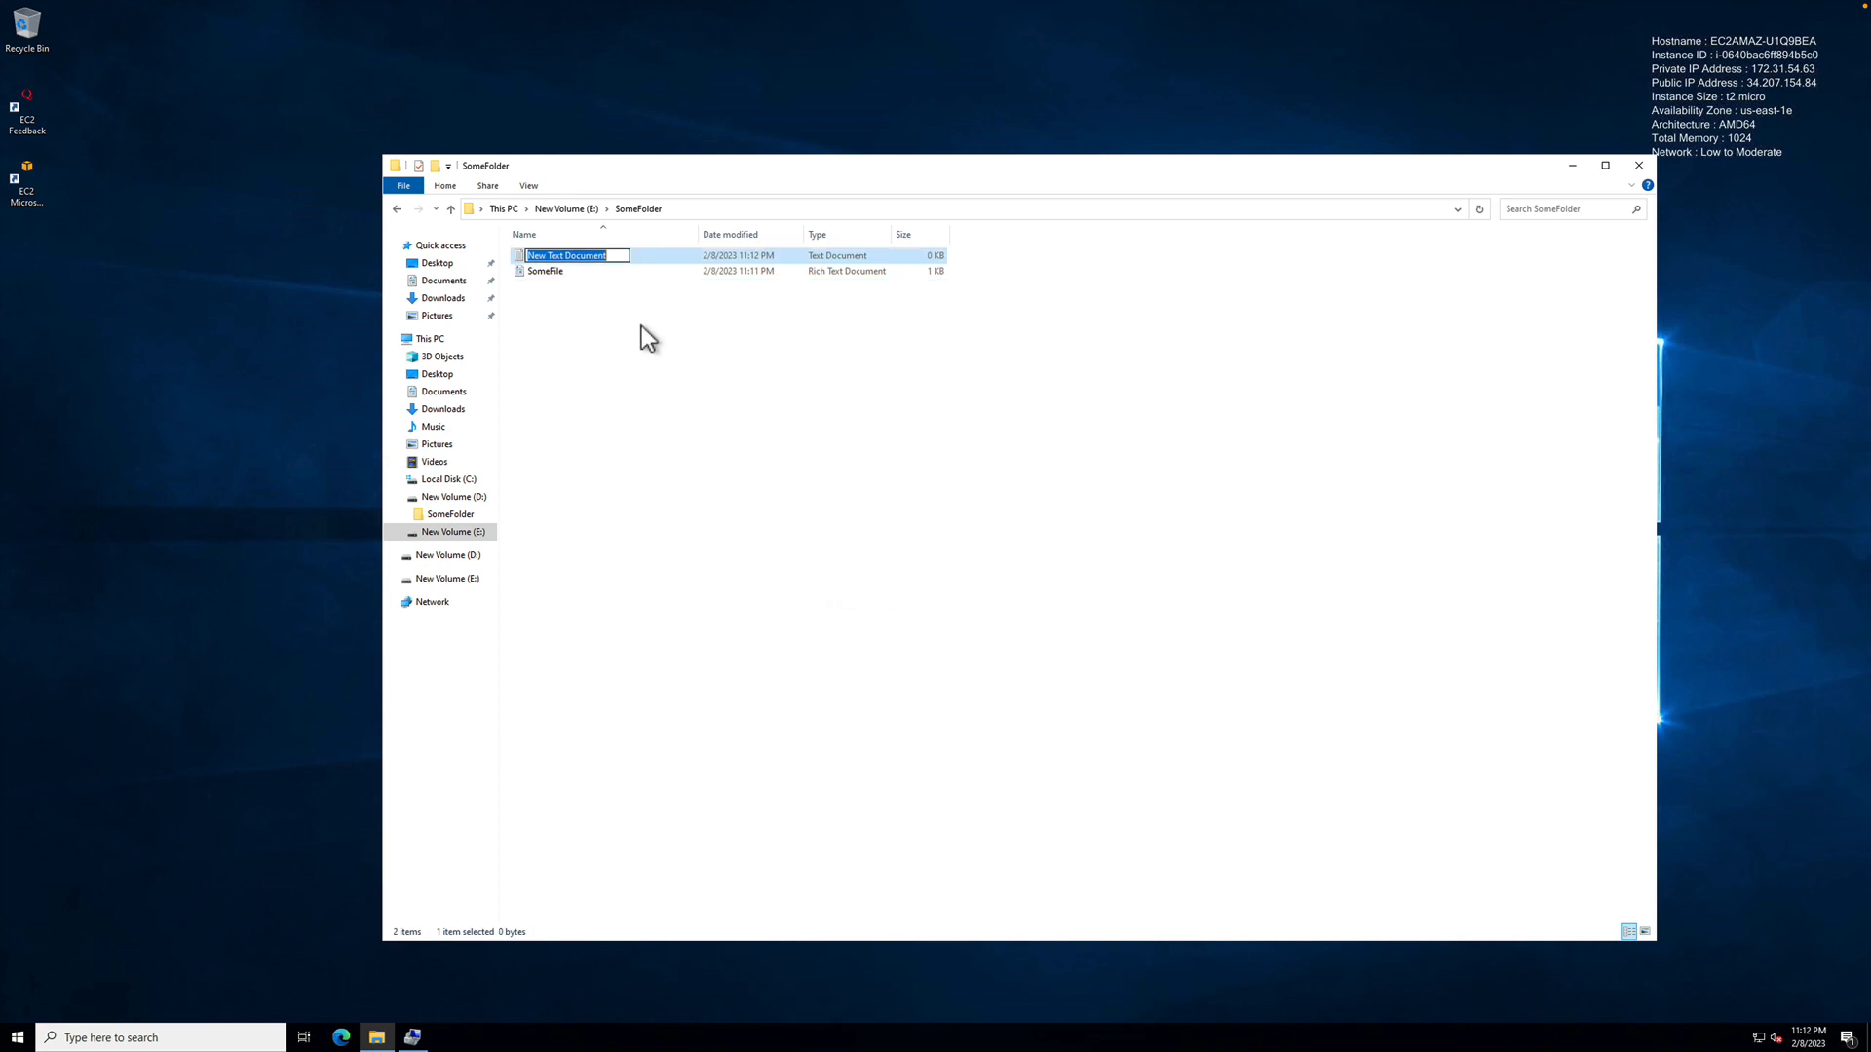
type("NewT")
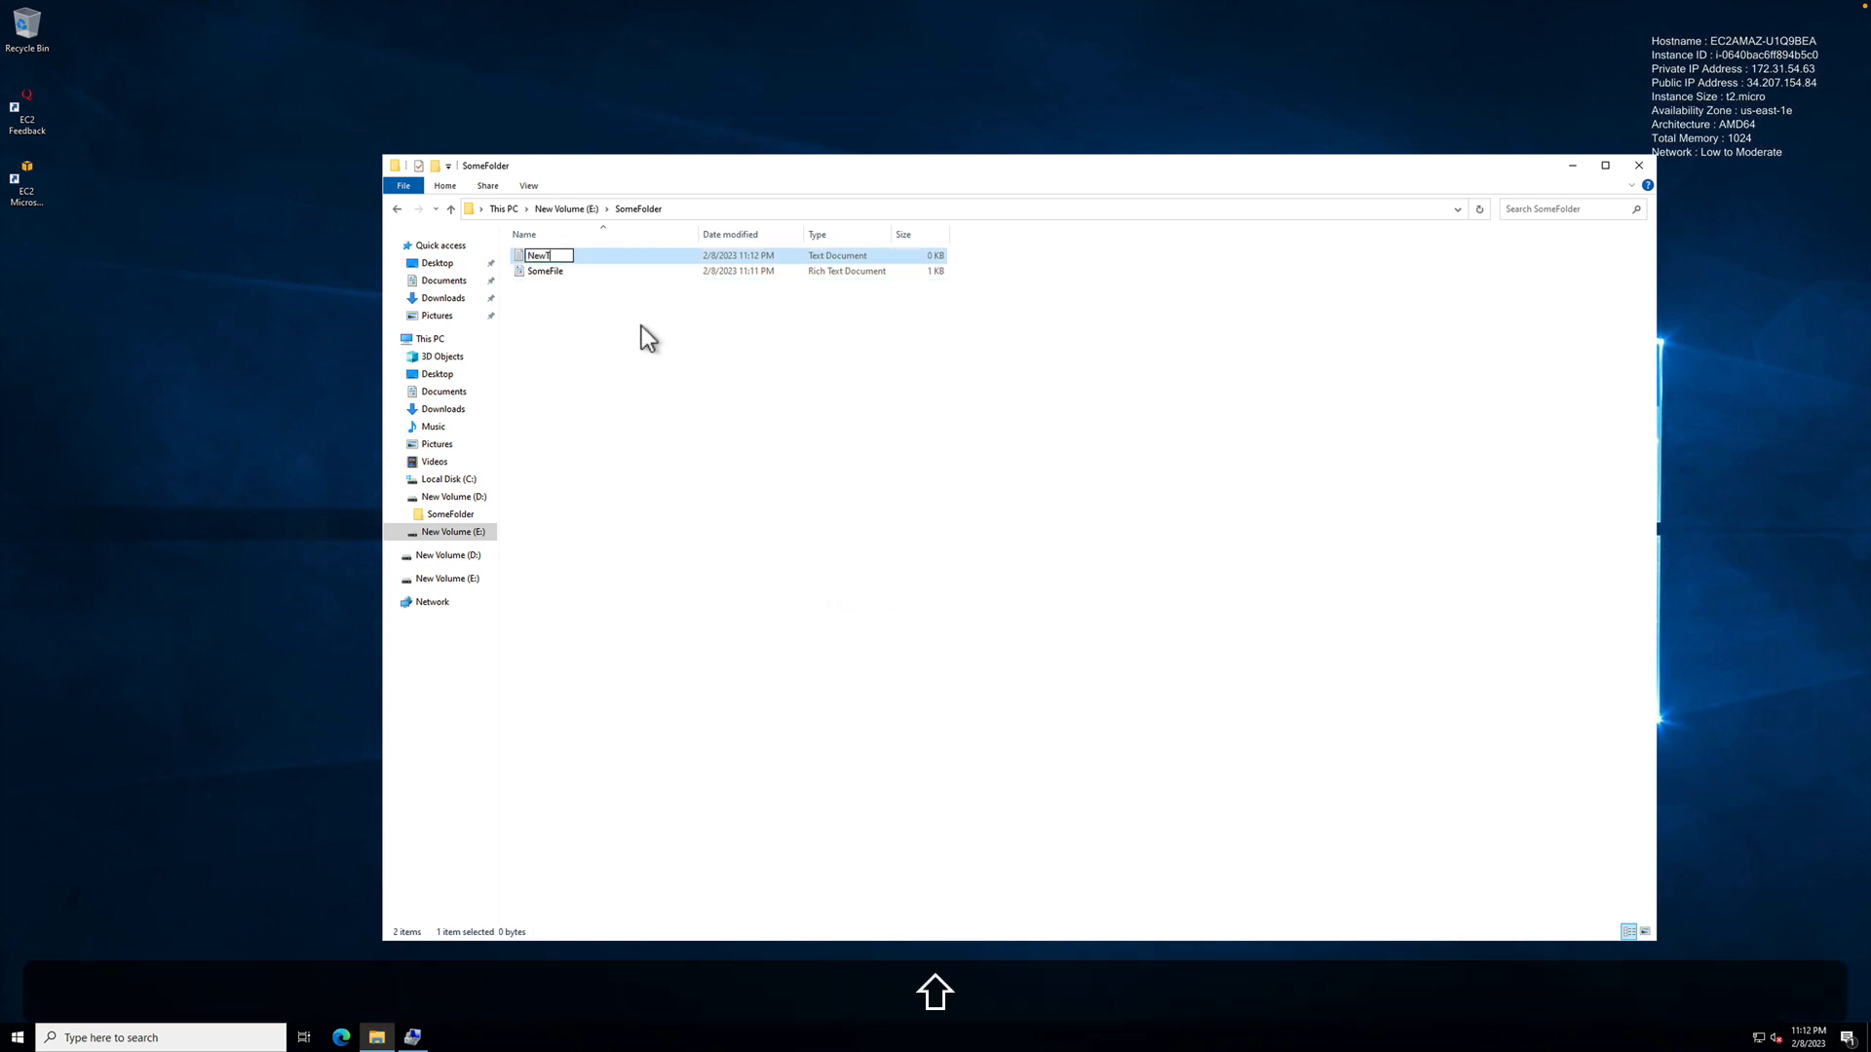
type("XTFile")
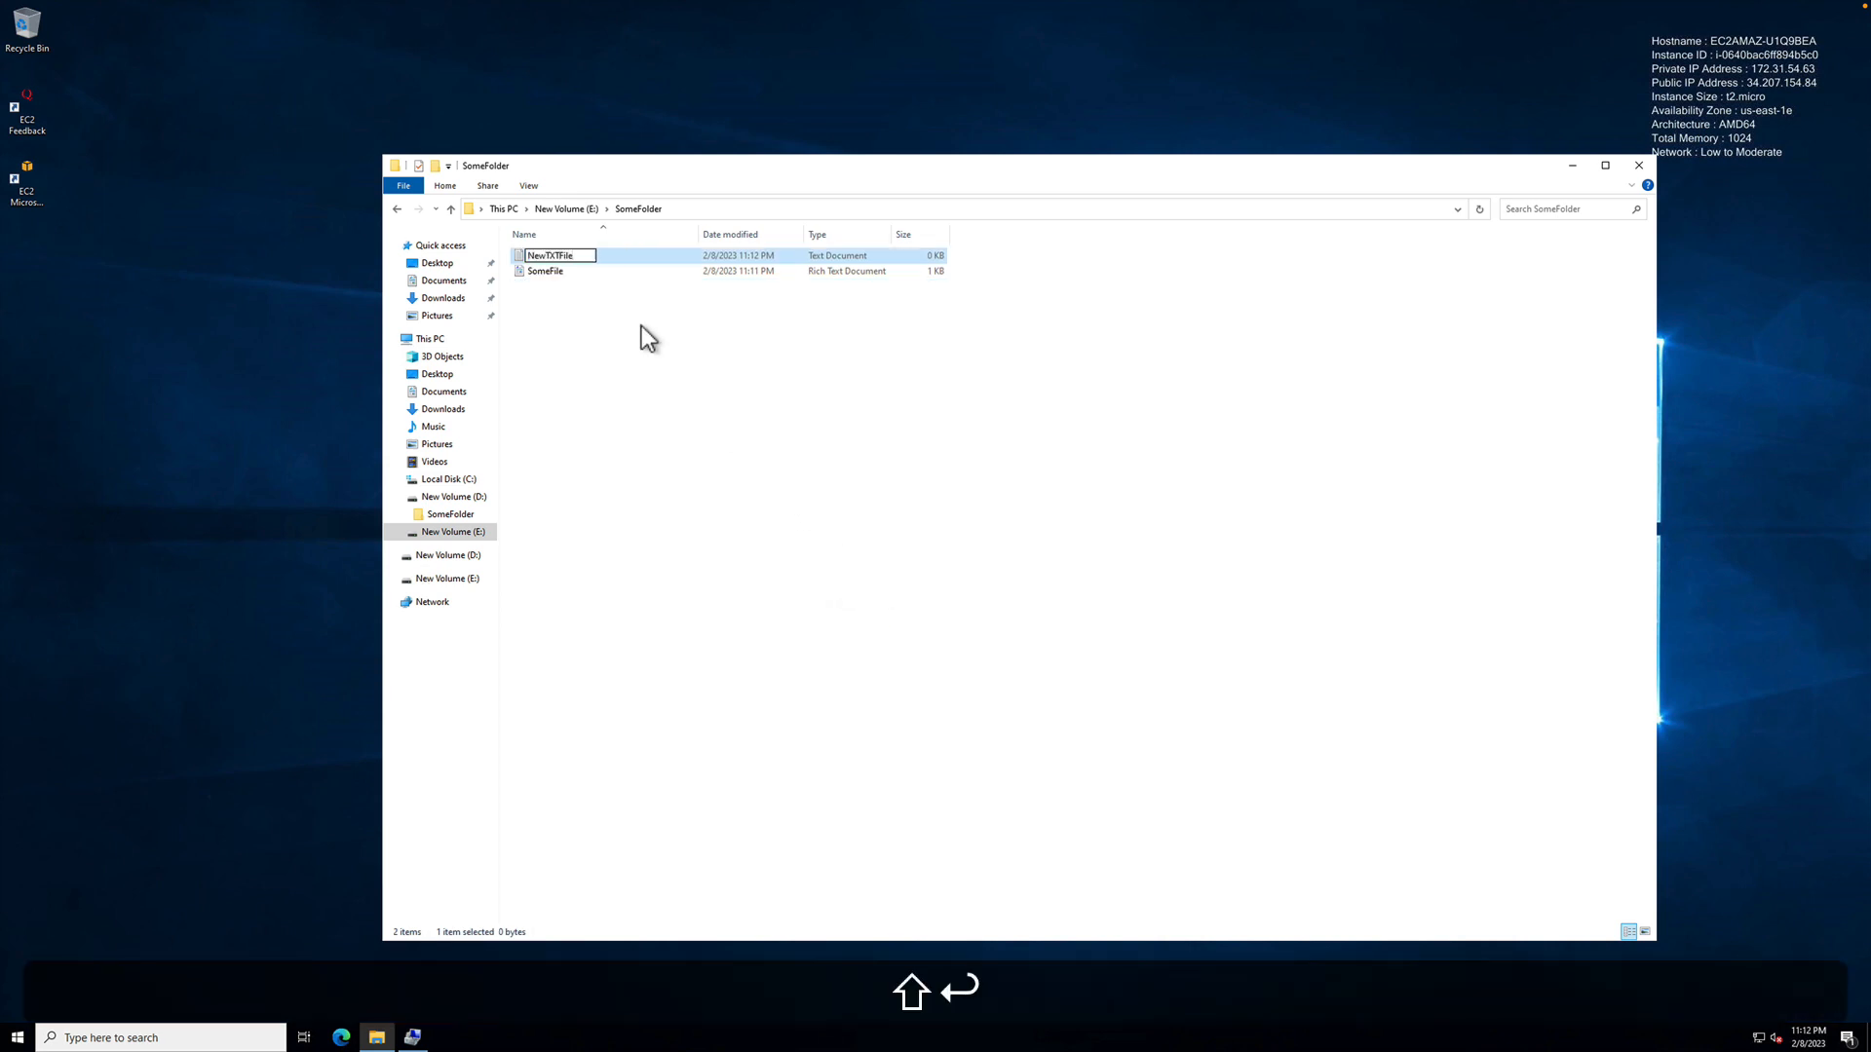
key("Return")
right_click(524, 257)
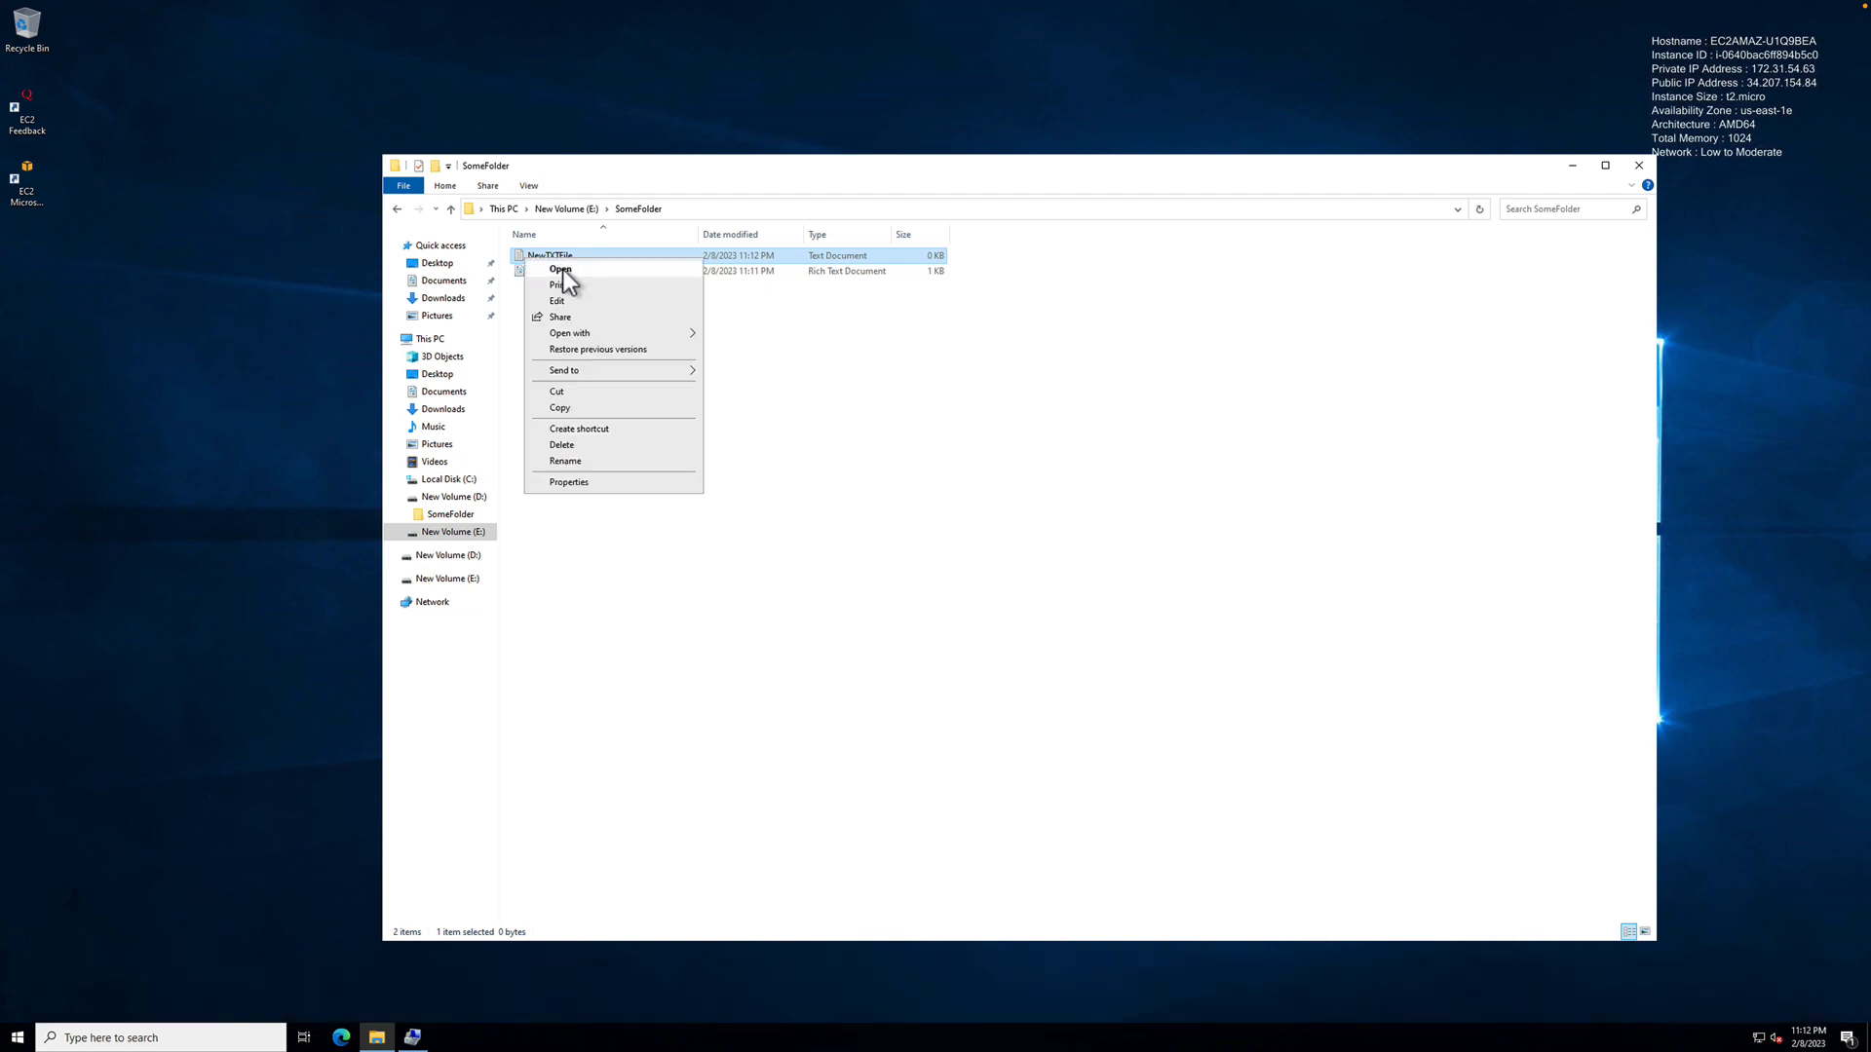
left_click(757, 669)
left_click(757, 670)
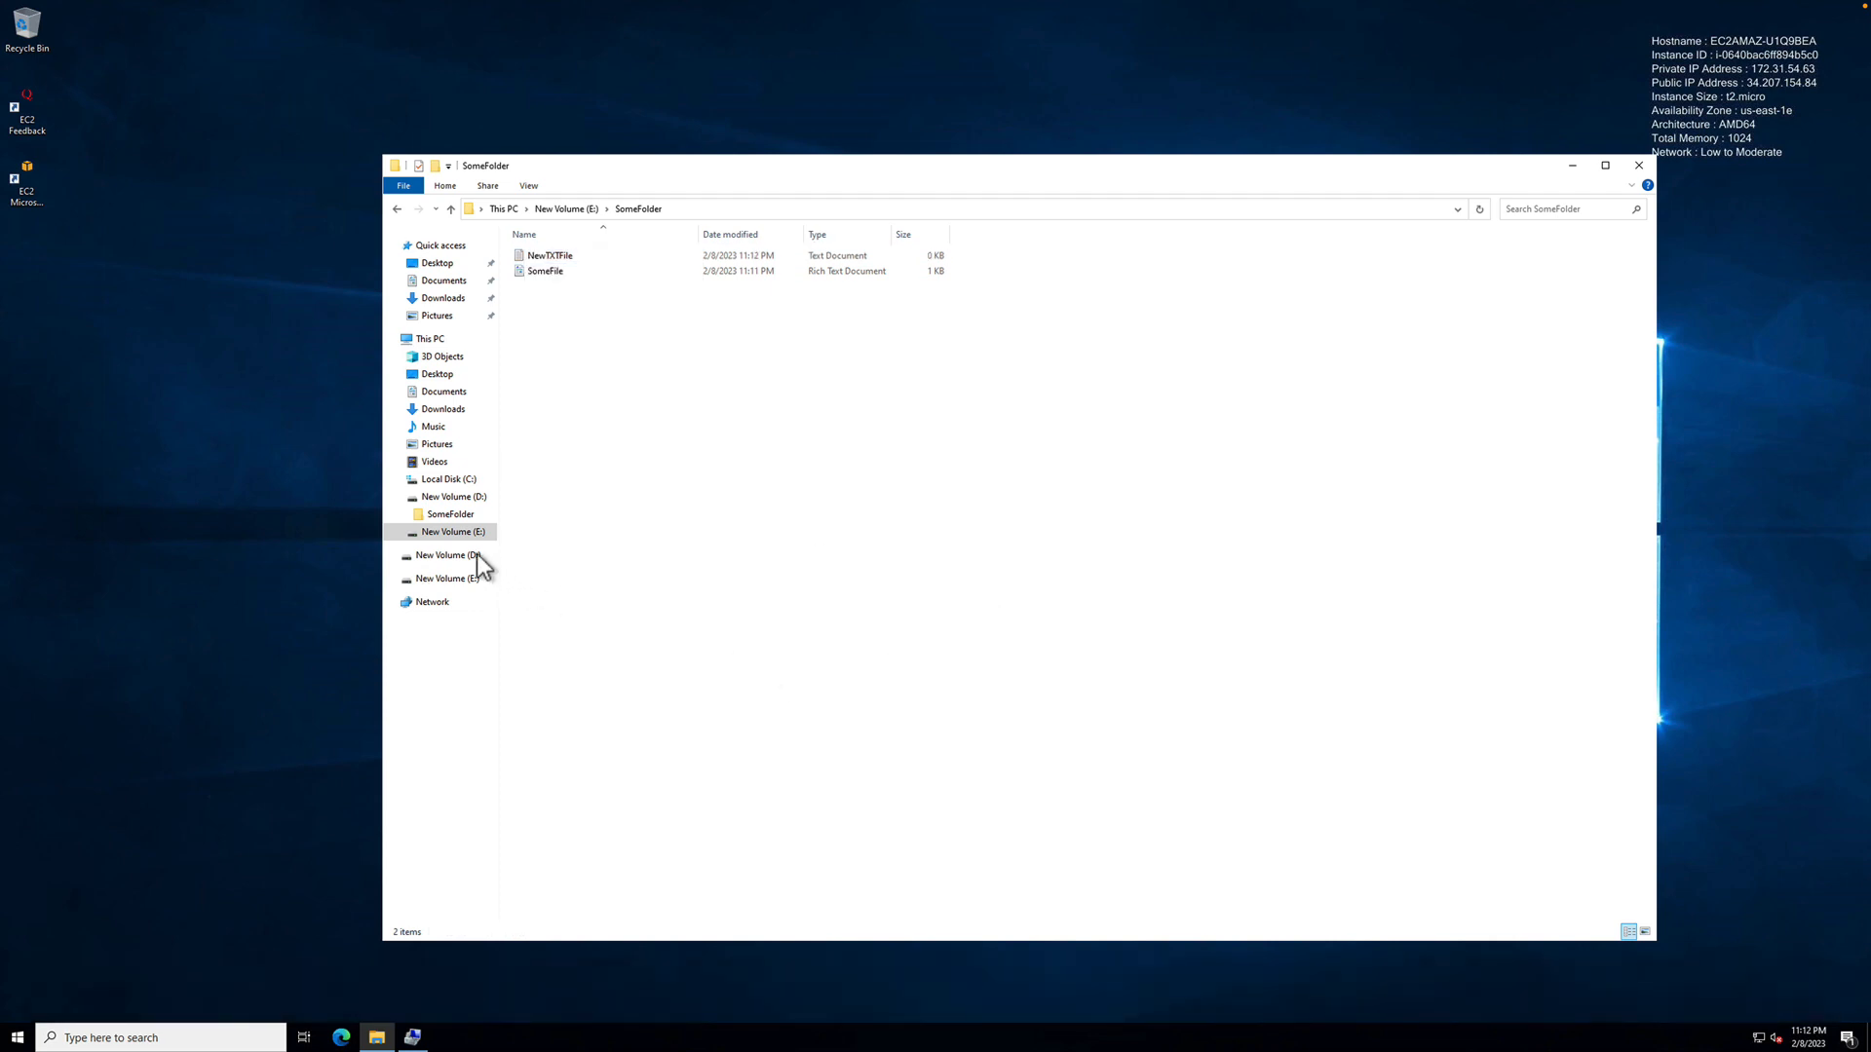
Copy SomeFolder from the root of New Volume (E:) into the root of Local Disk (C:).
left_click(552, 209)
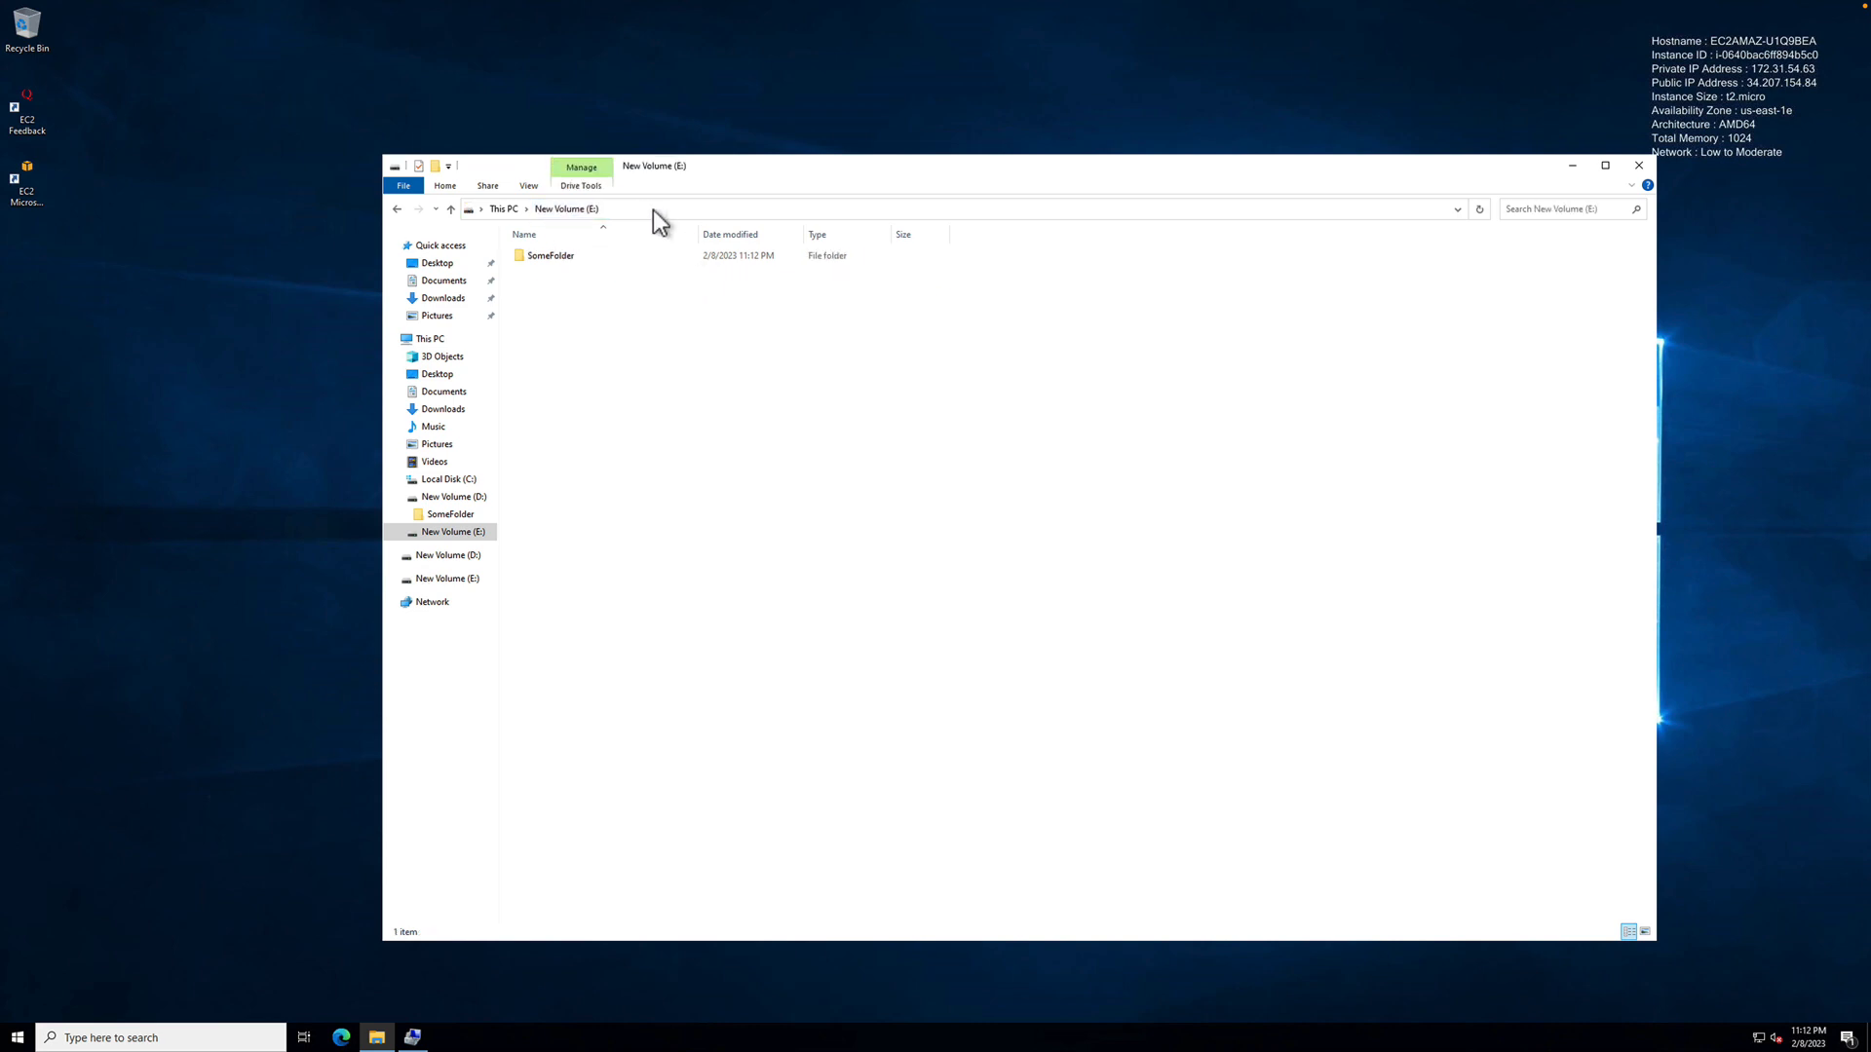
right_click(559, 255)
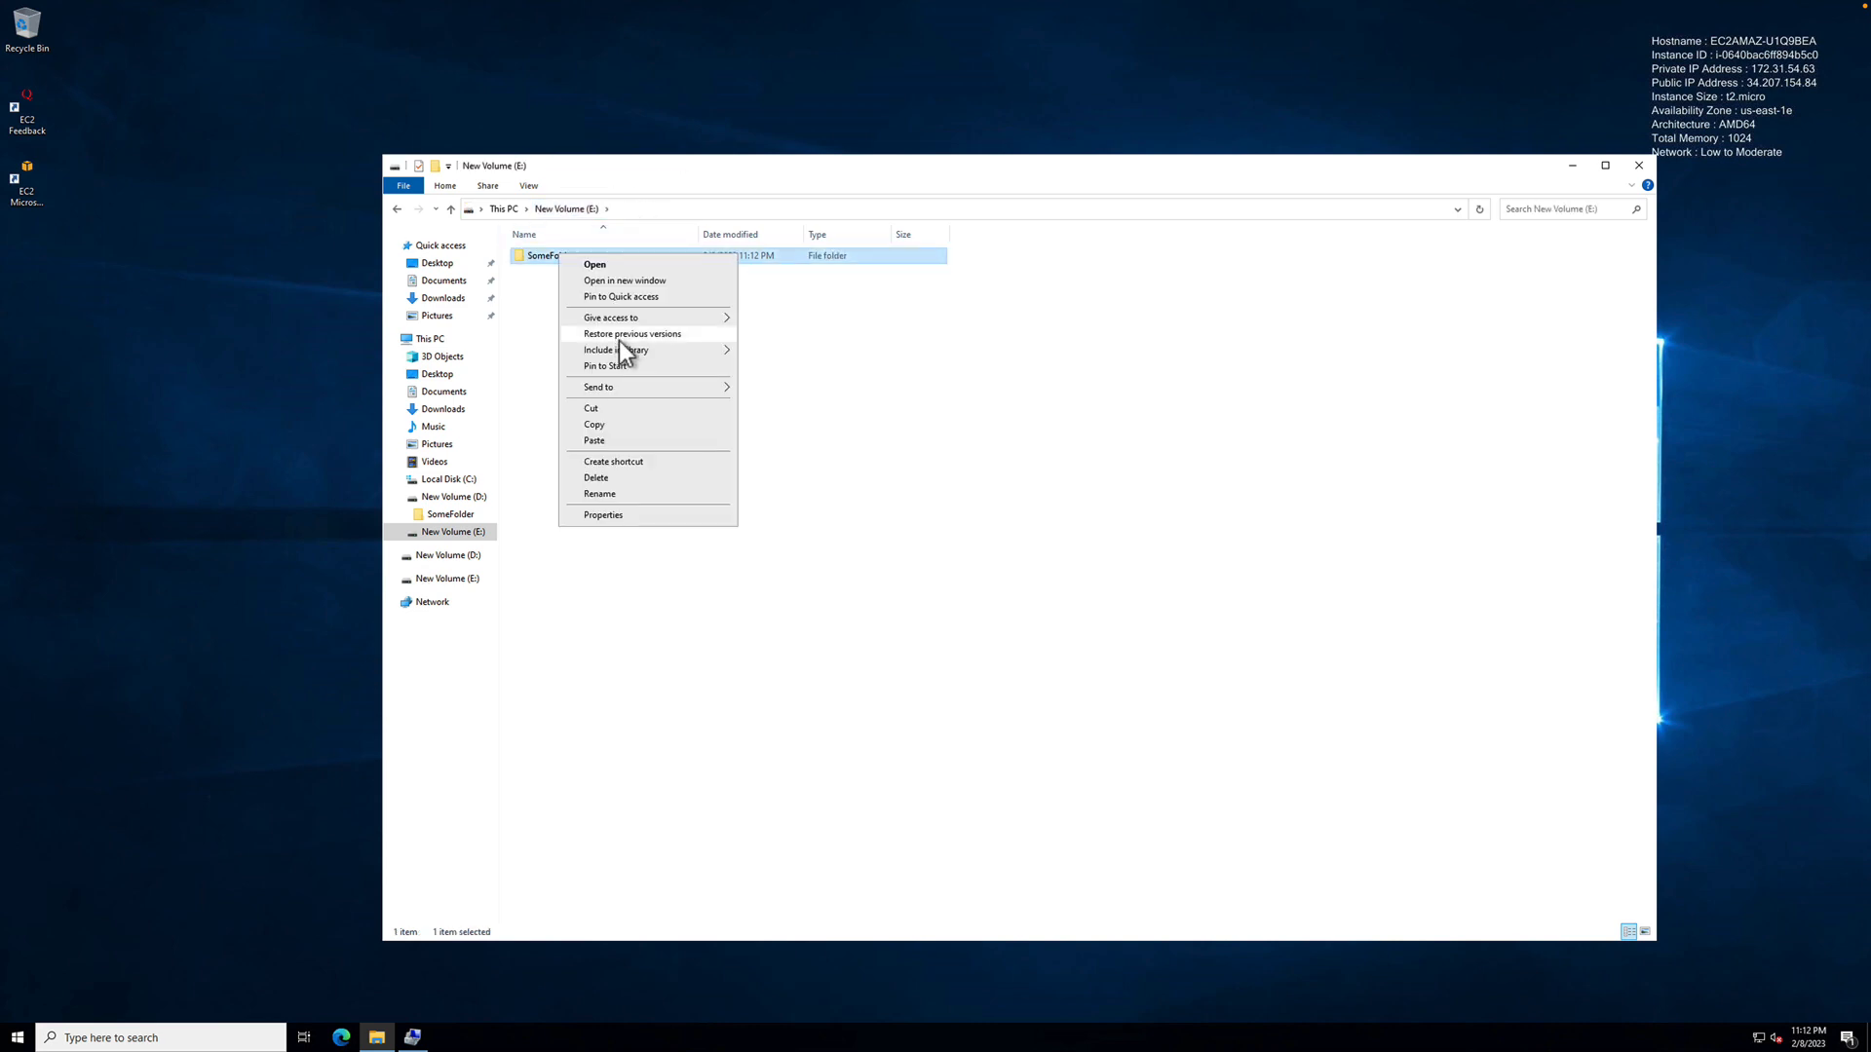
left_click(618, 424)
left_click(441, 479)
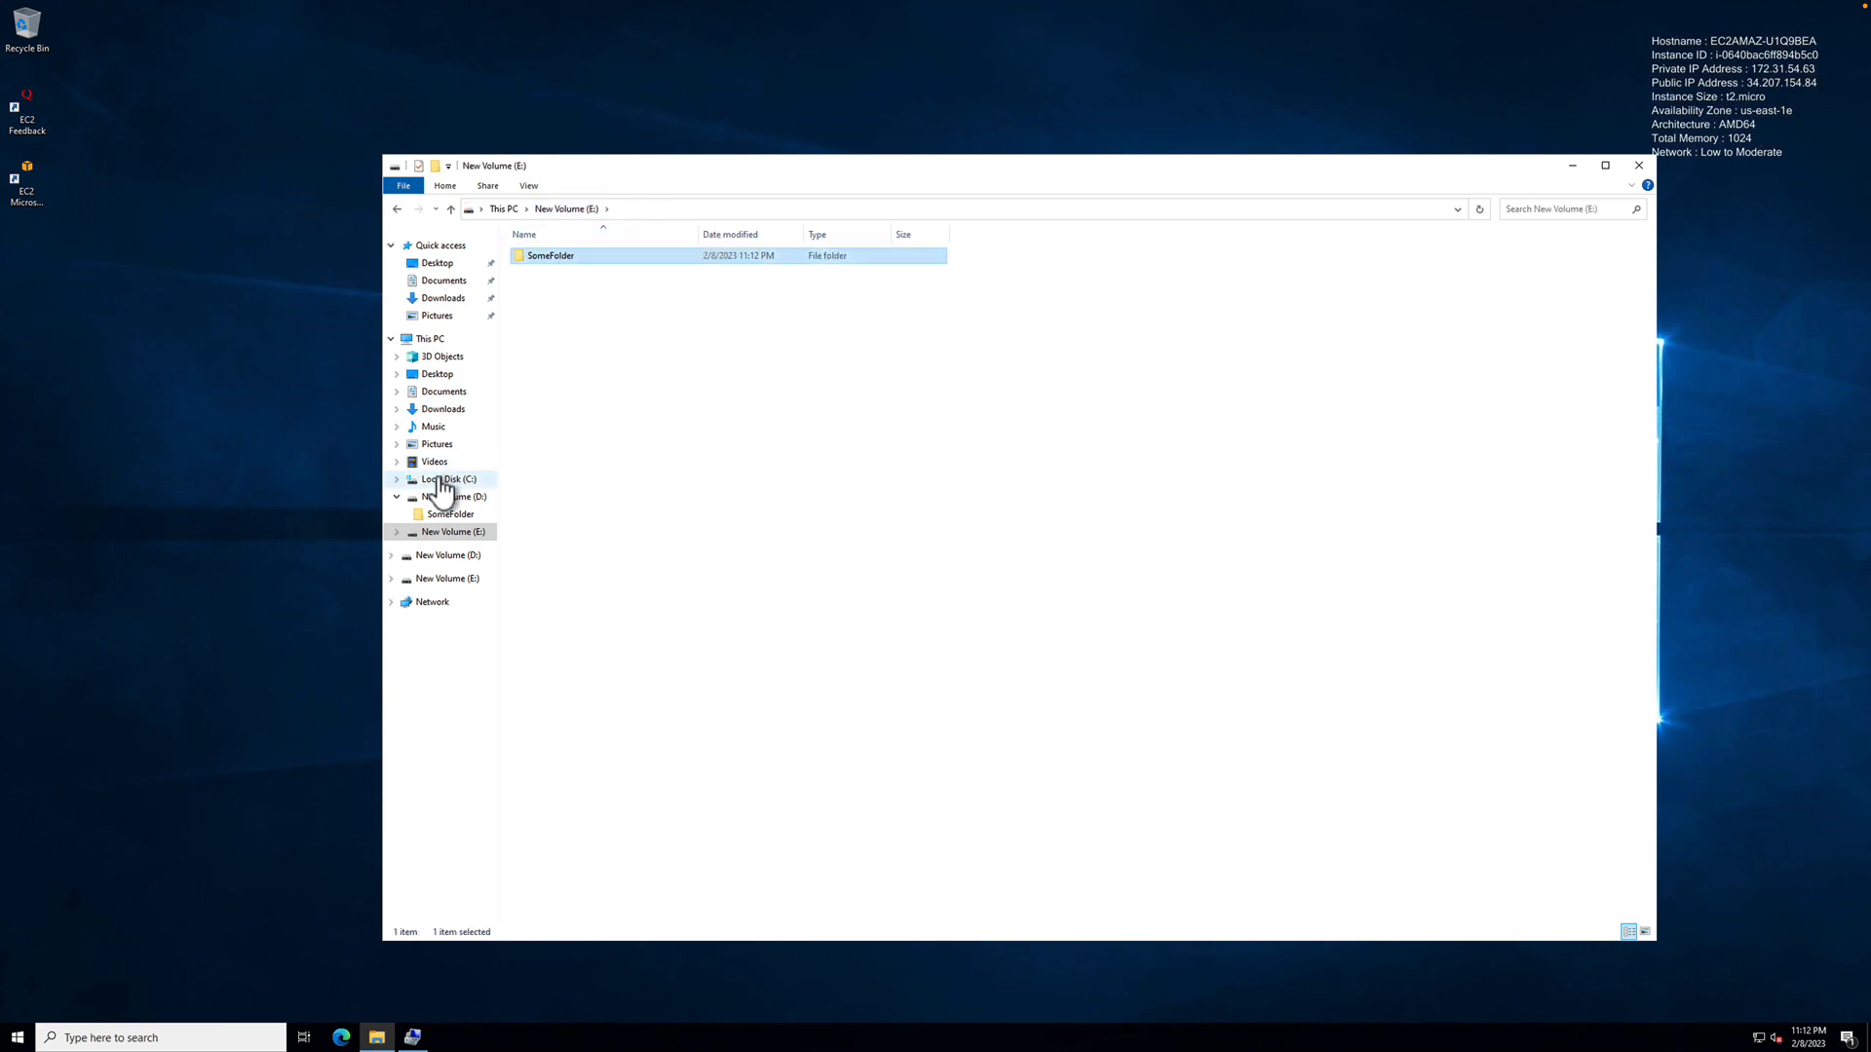
right_click(618, 484)
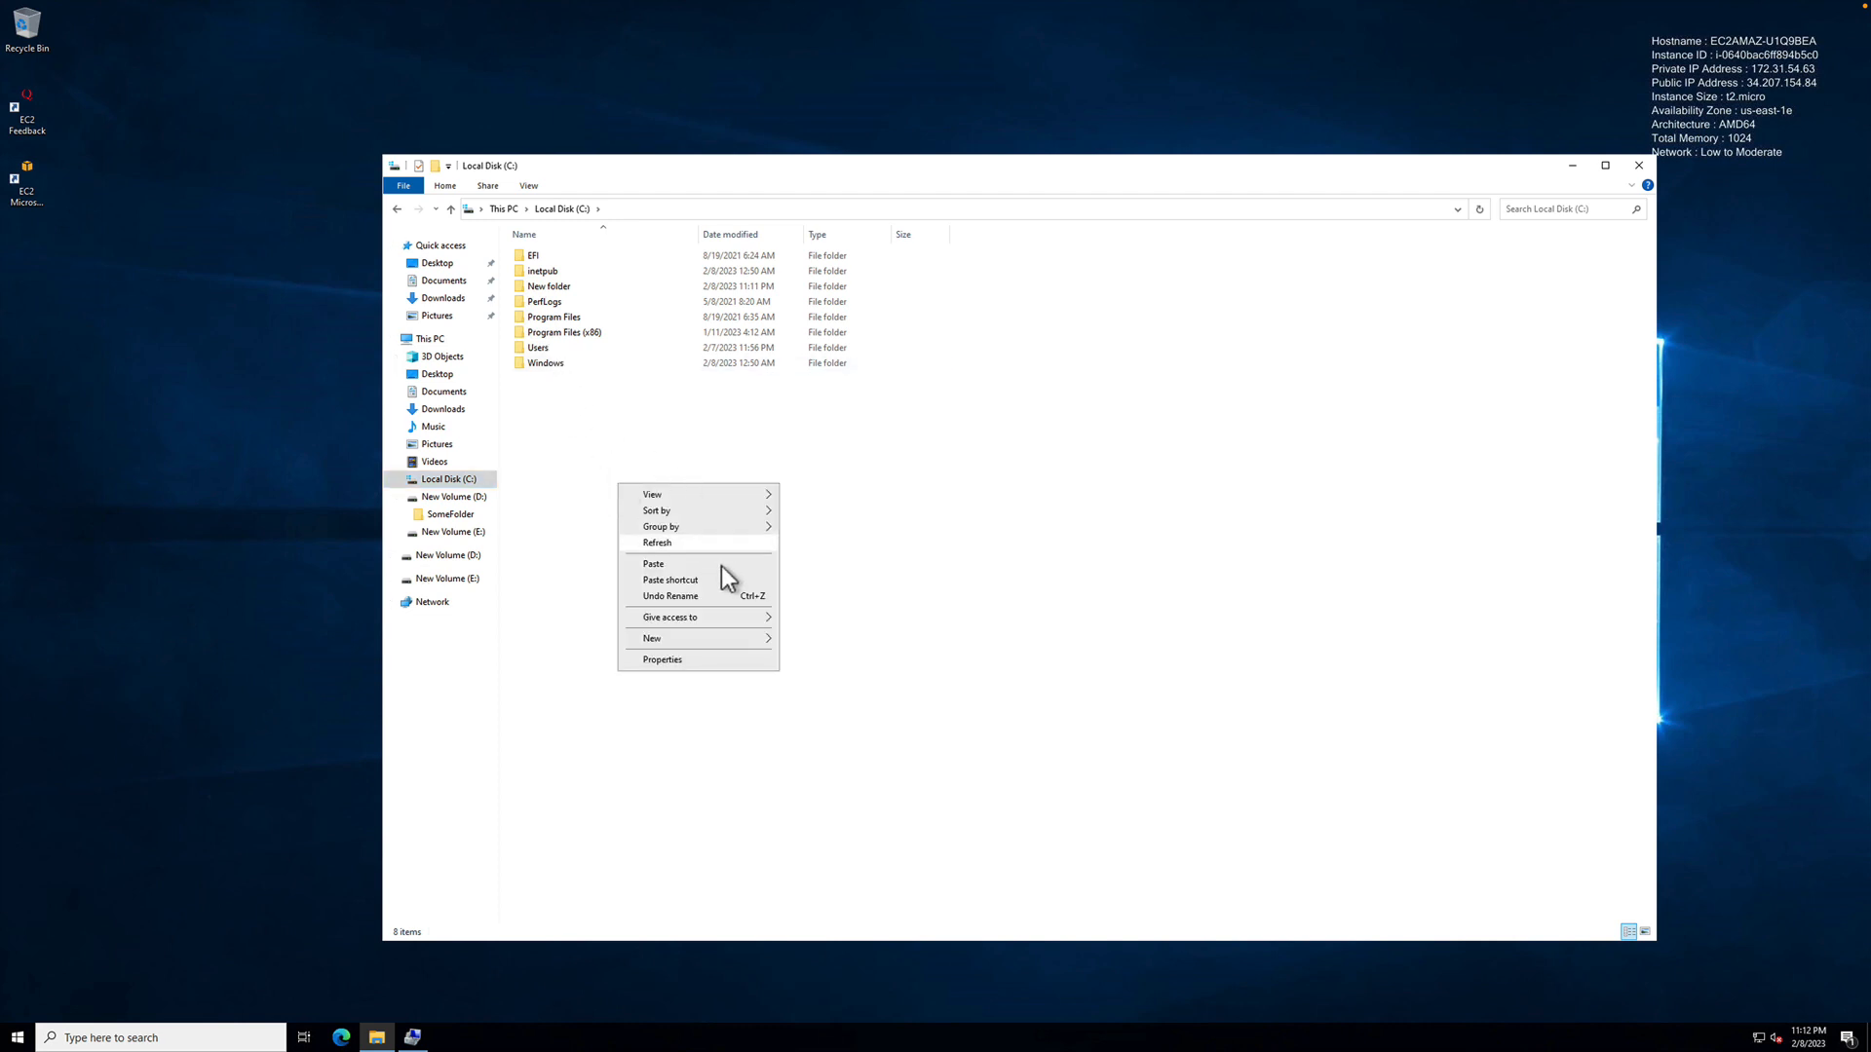
left_click(672, 562)
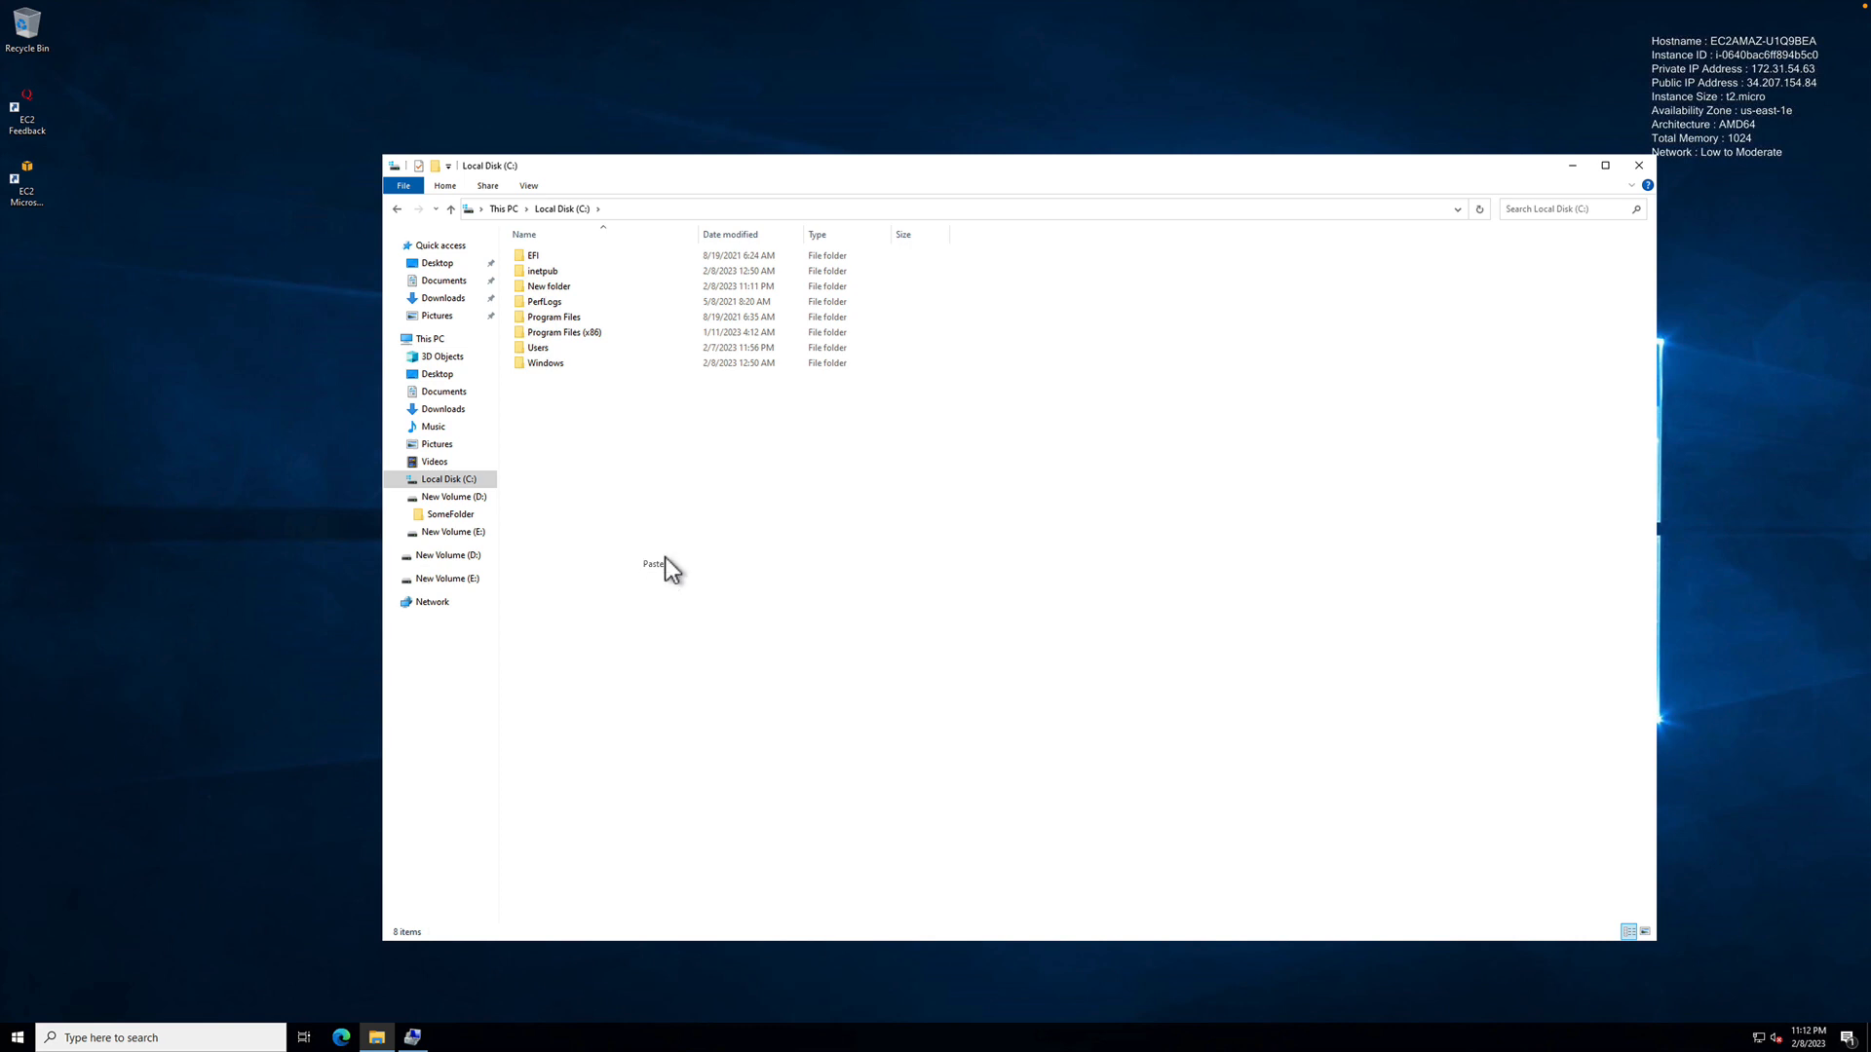
Move New folder into SomeFolder on Local Disk (C:) and minimize the File Explorer window.
left_click(549, 289)
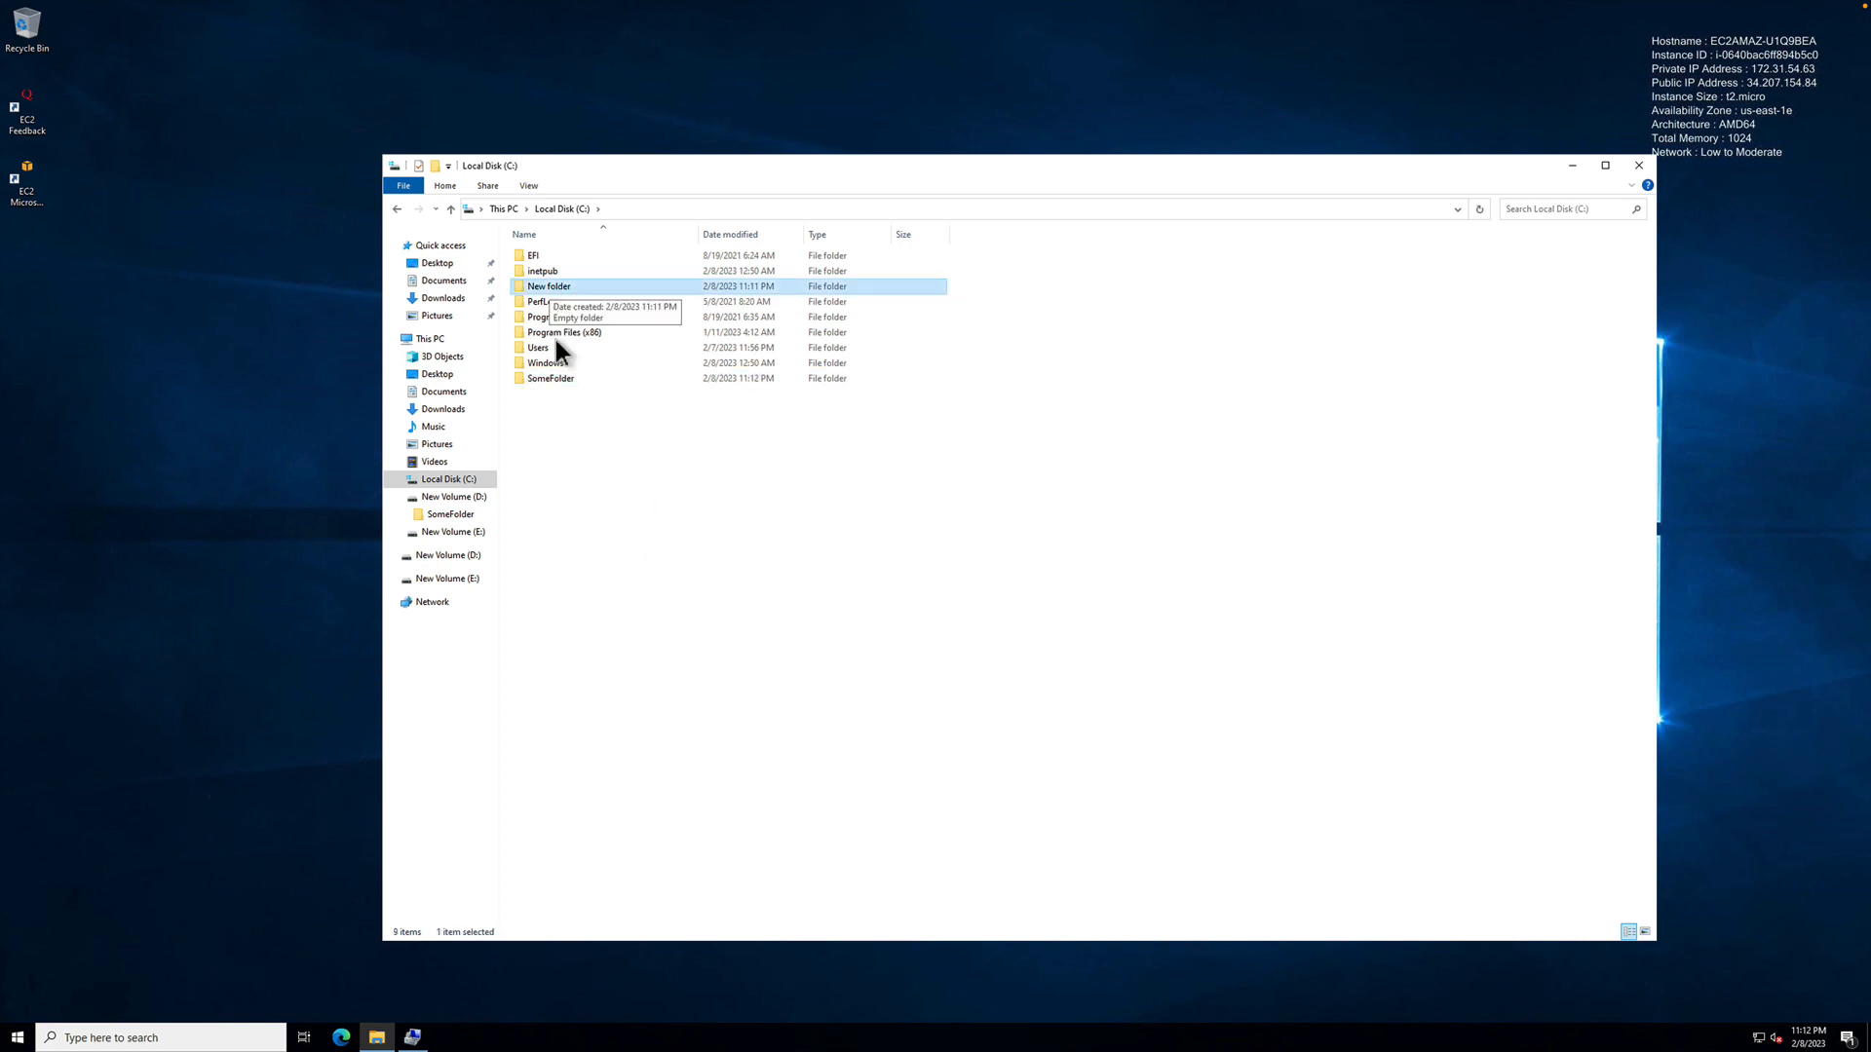
left_click_drag(522, 288, 522, 382)
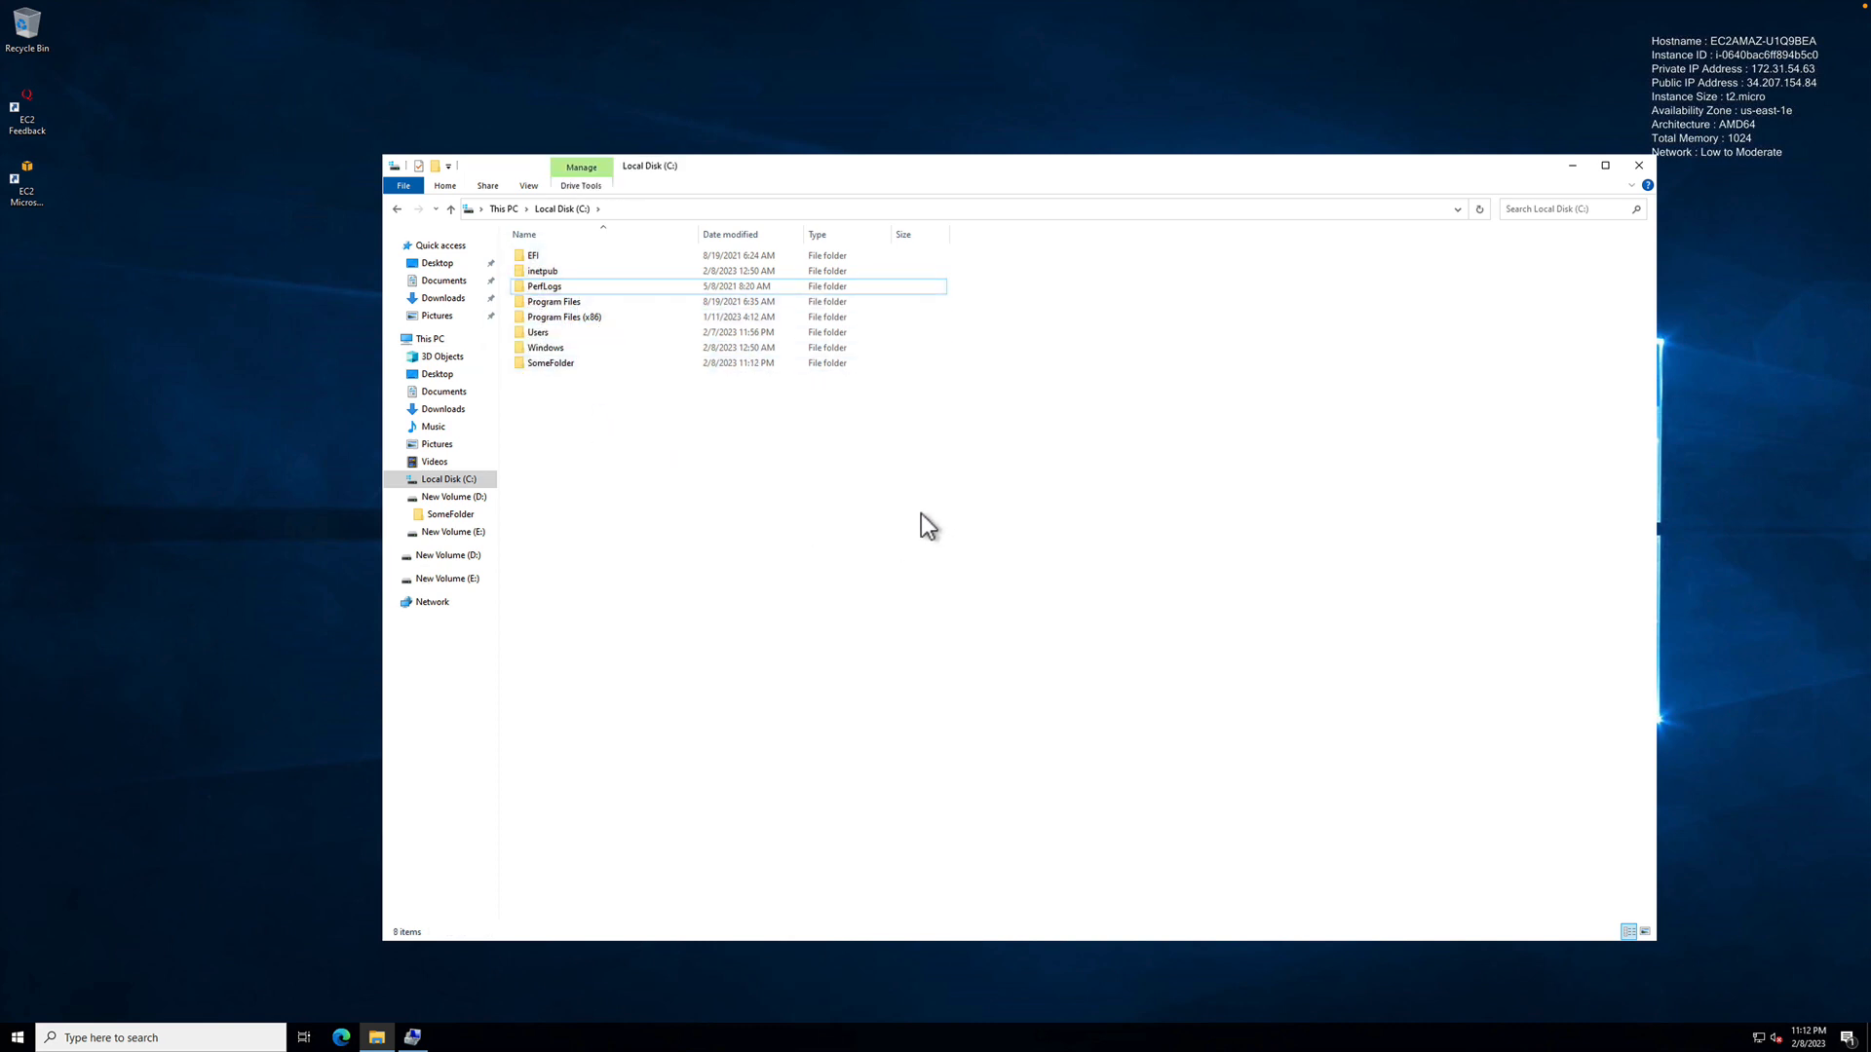
left_click(1576, 166)
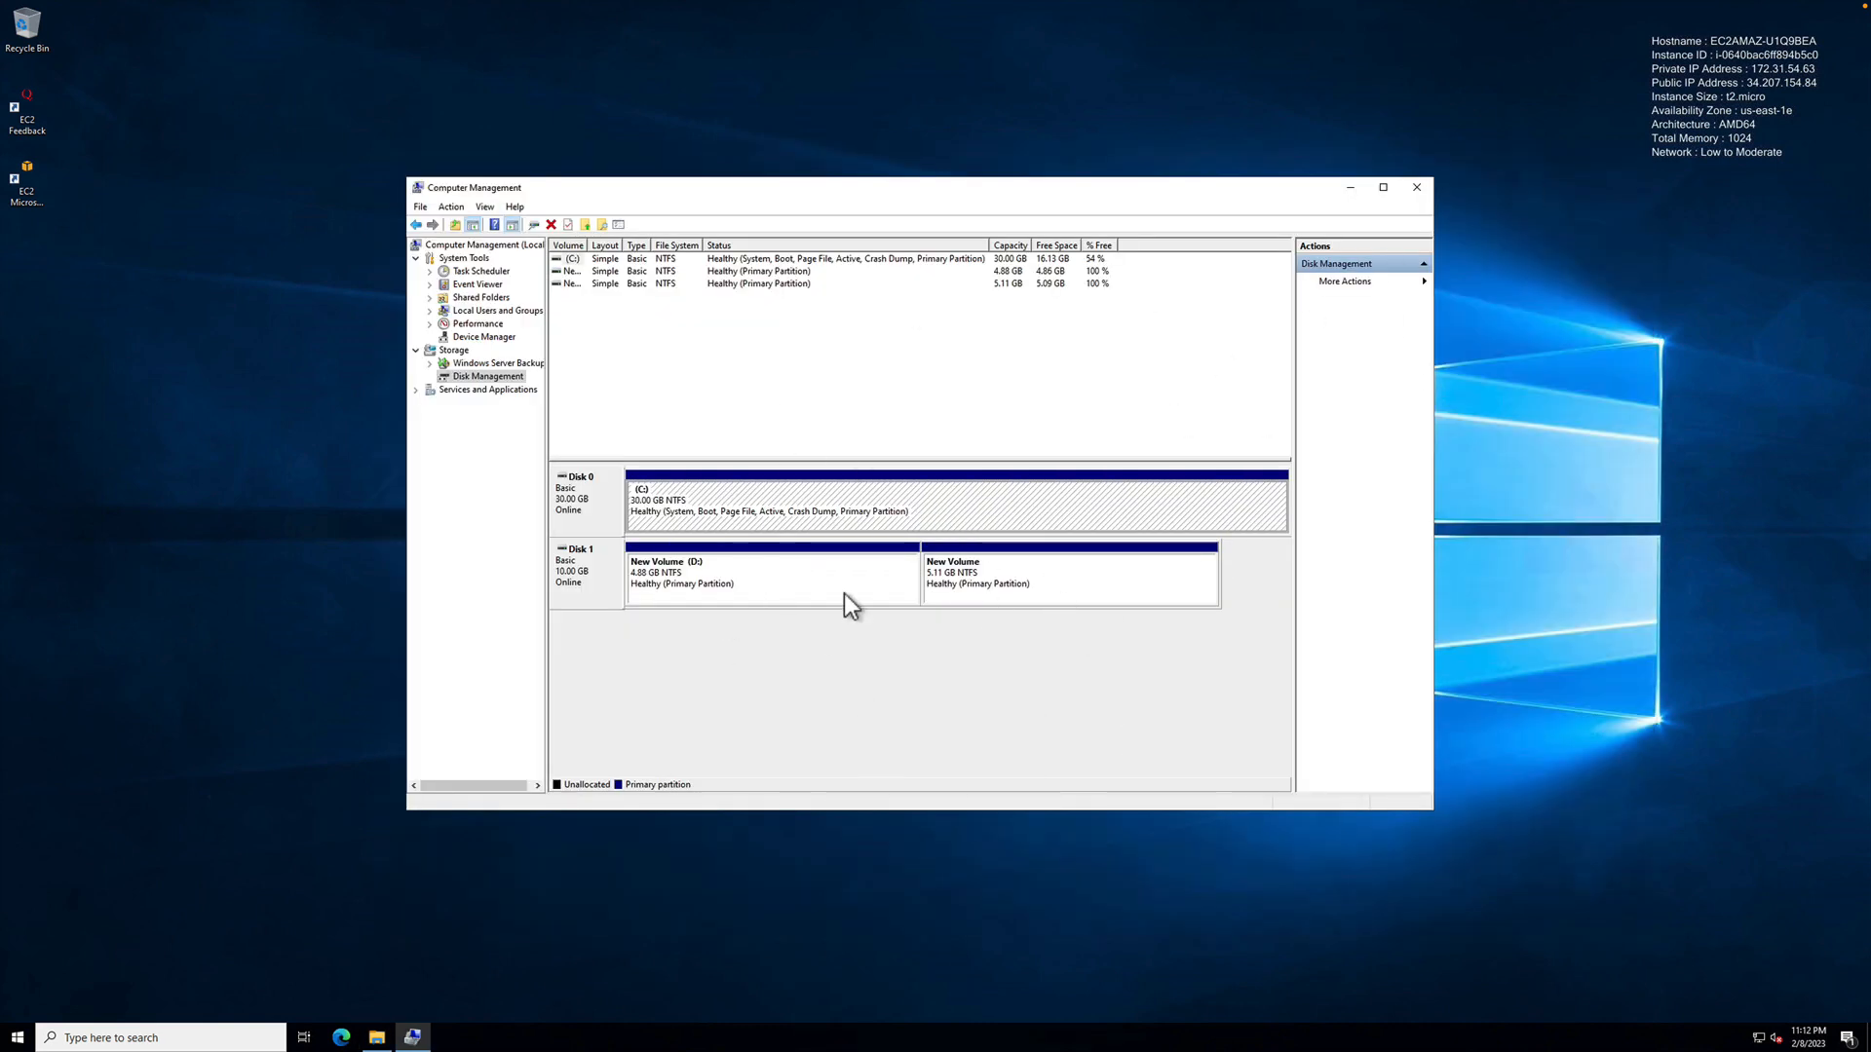
Switch to the EC2 console in the browser, force detach the 10 GiB New Volume, confirming with "detach", and refresh the volumes list.
key("super+Tab")
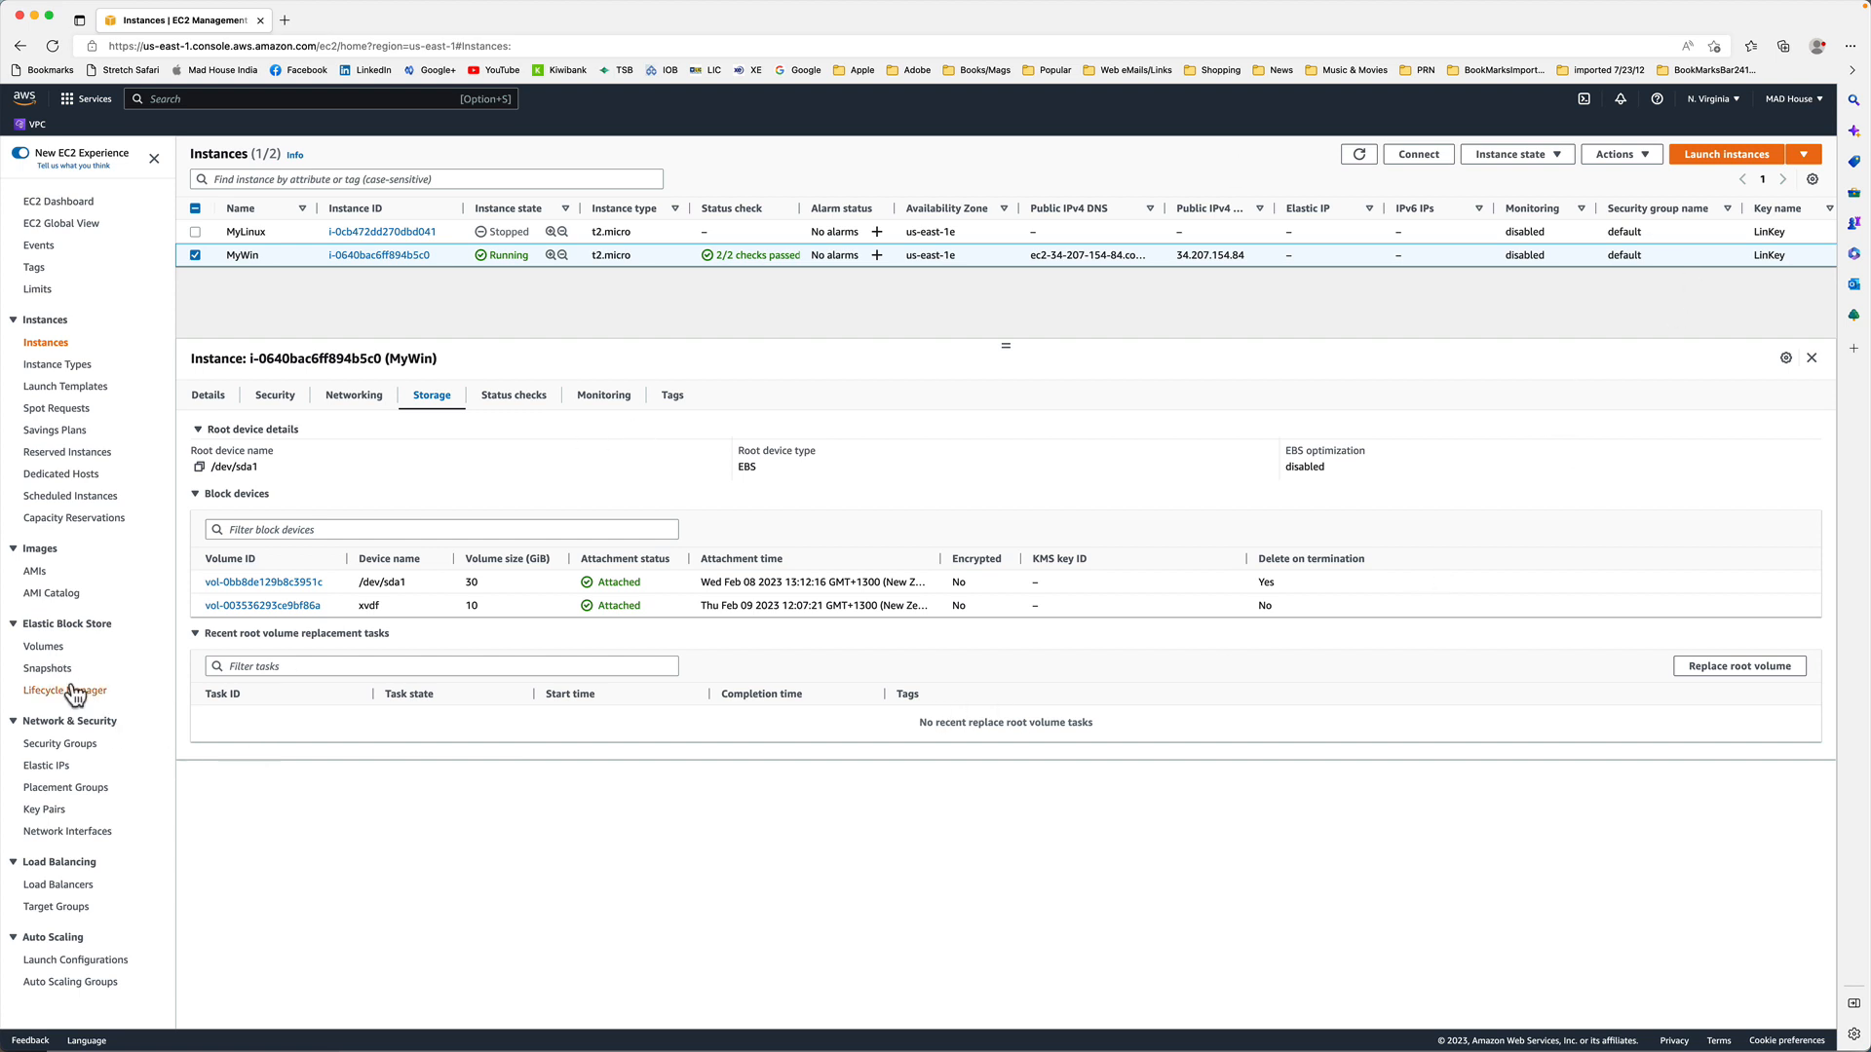
left_click(45, 647)
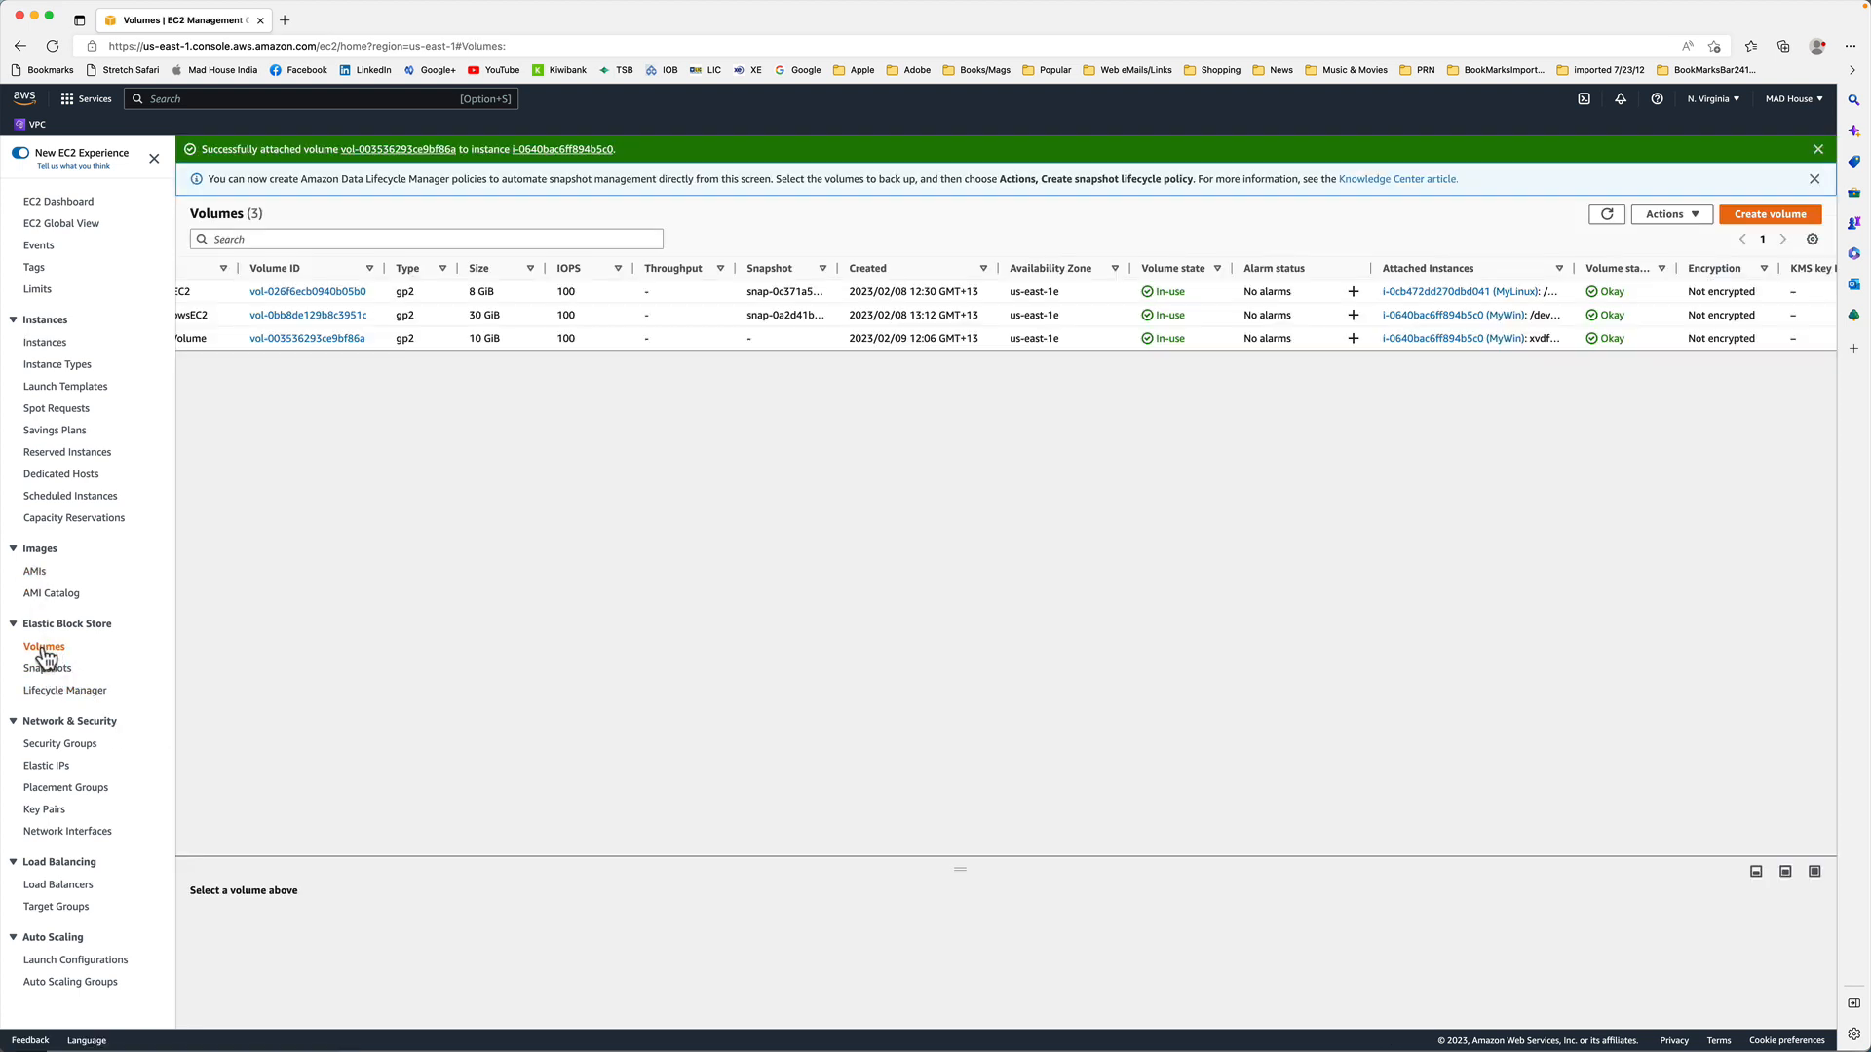
scroll(249, 343, "left", 2)
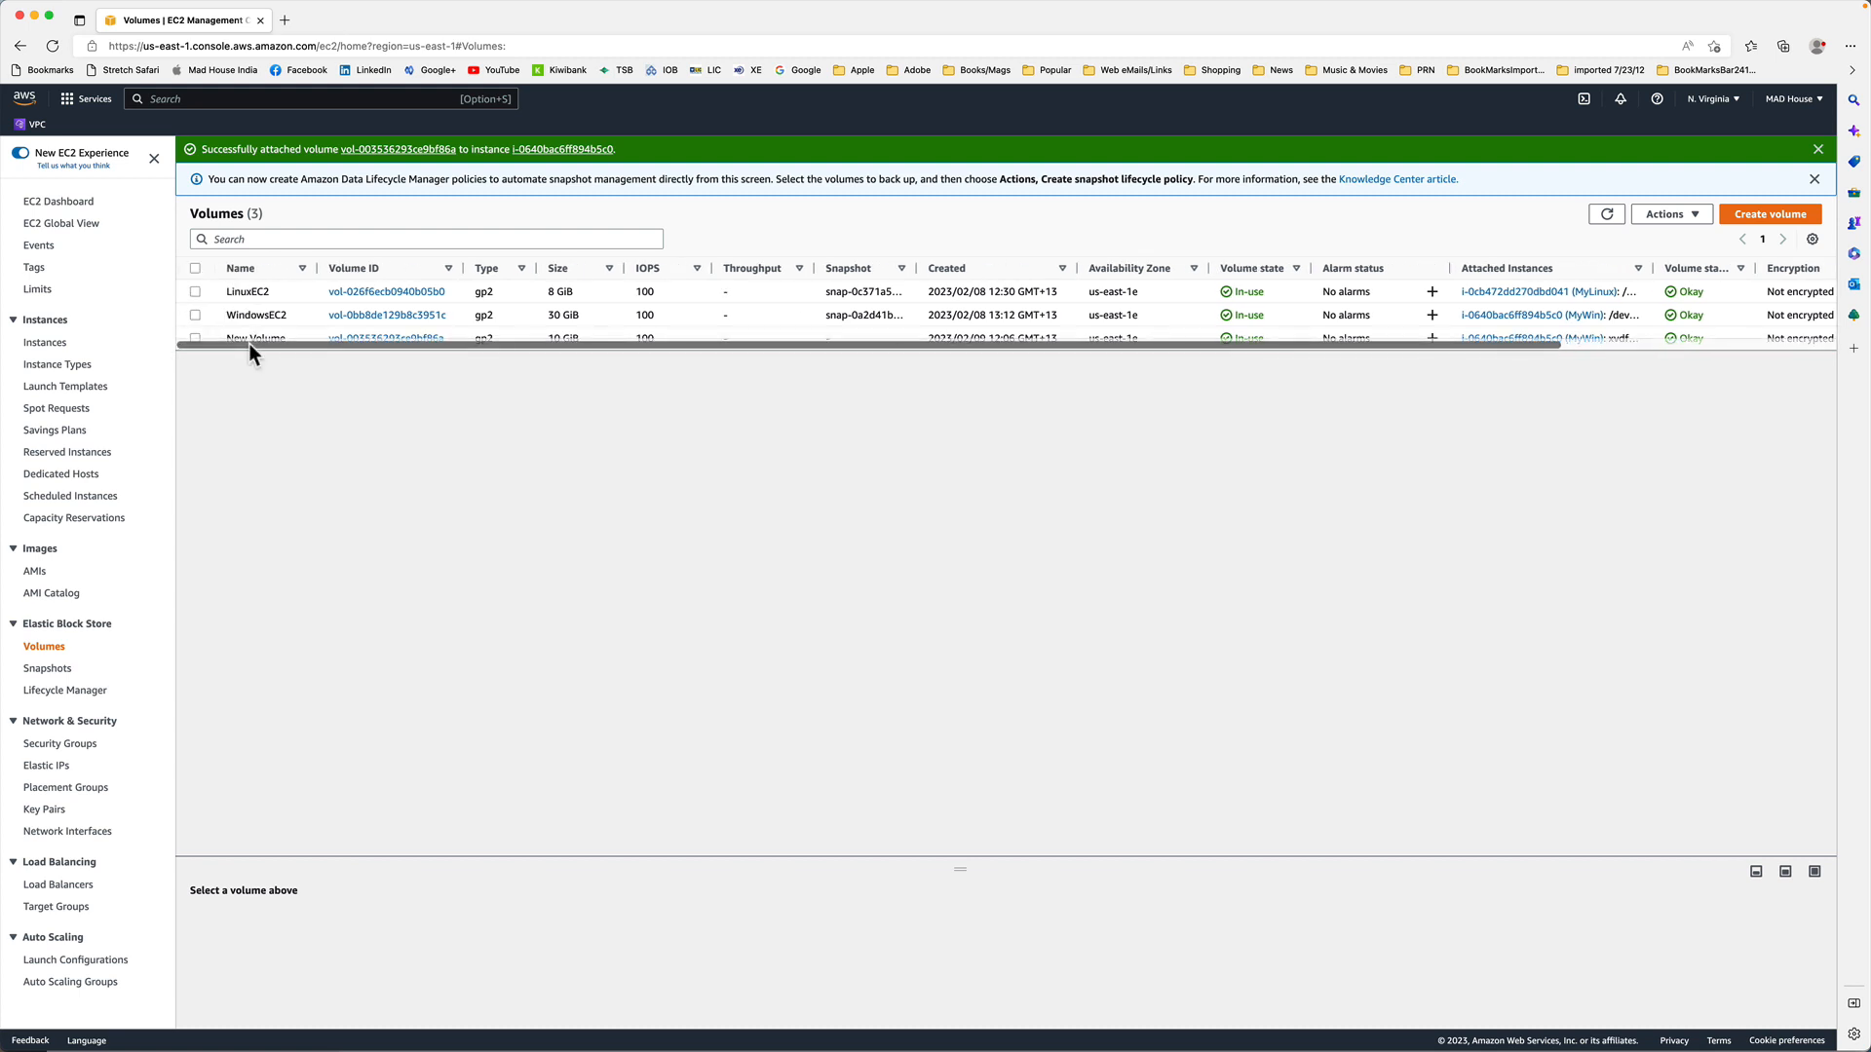
left_click(194, 332)
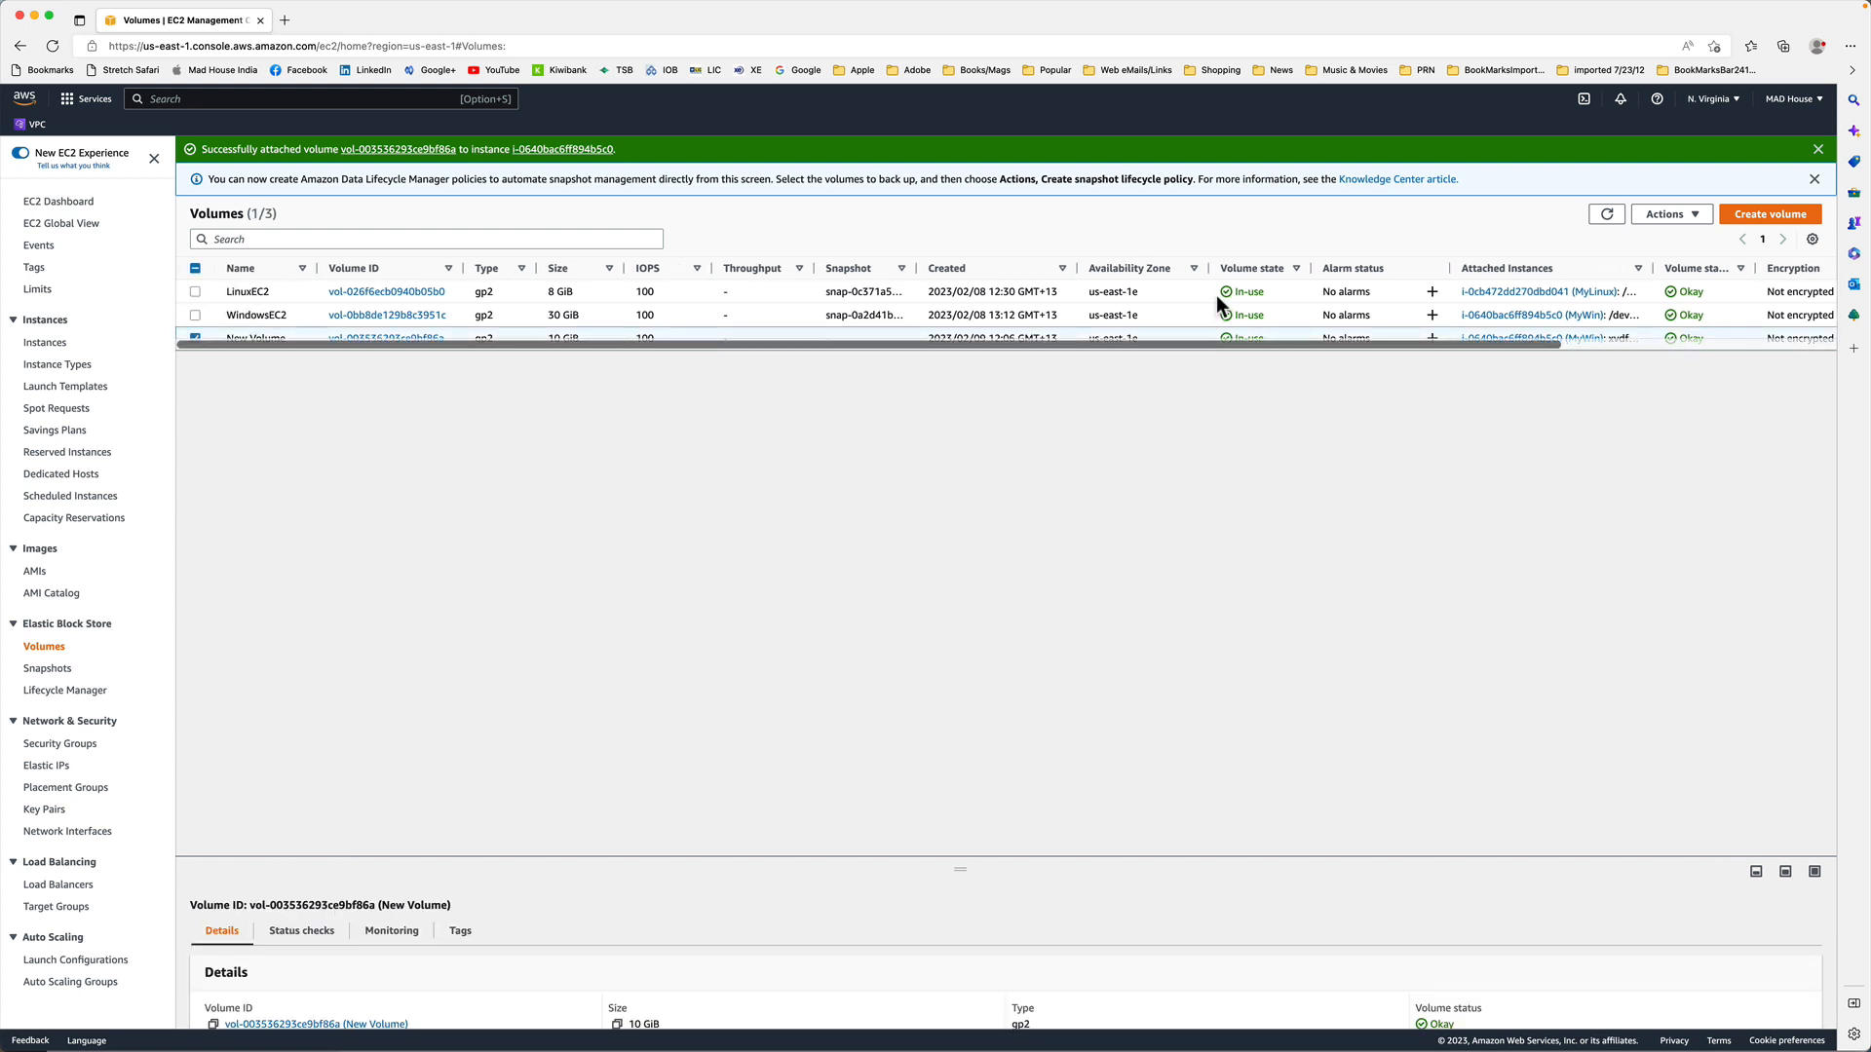
left_click(1689, 215)
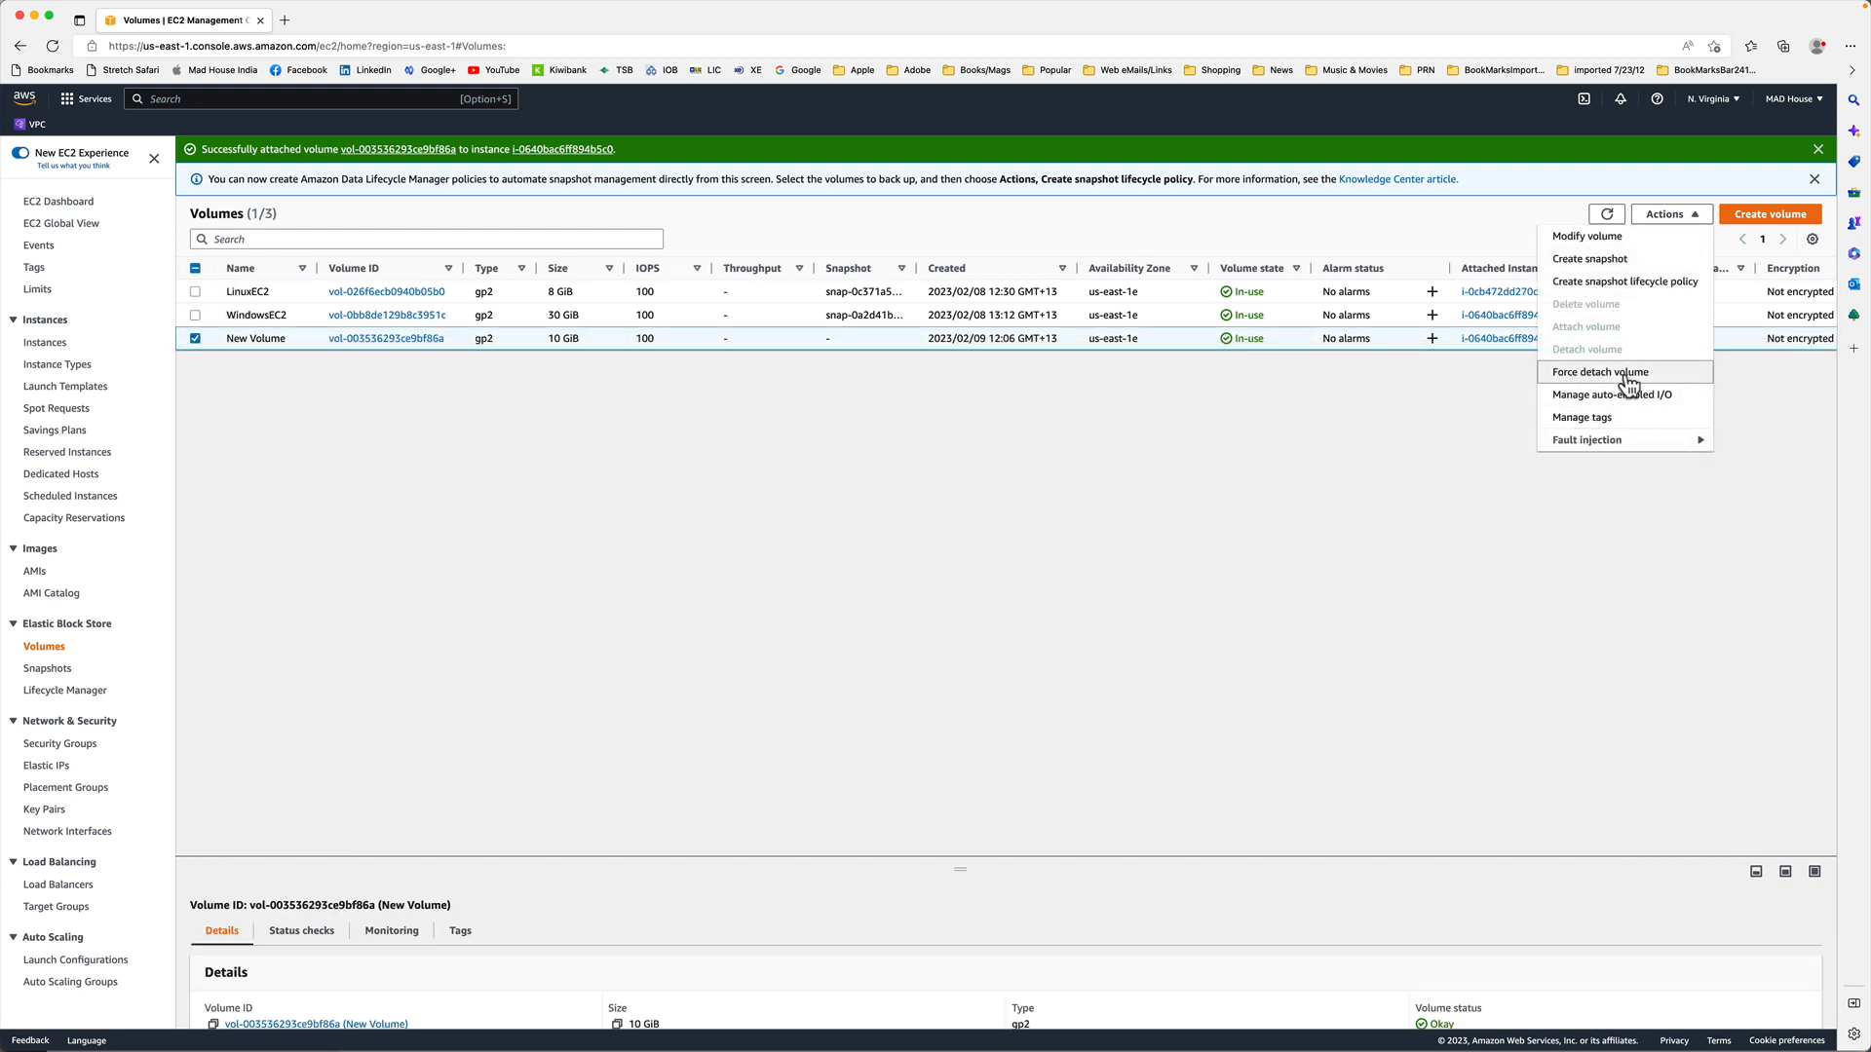
left_click(1629, 375)
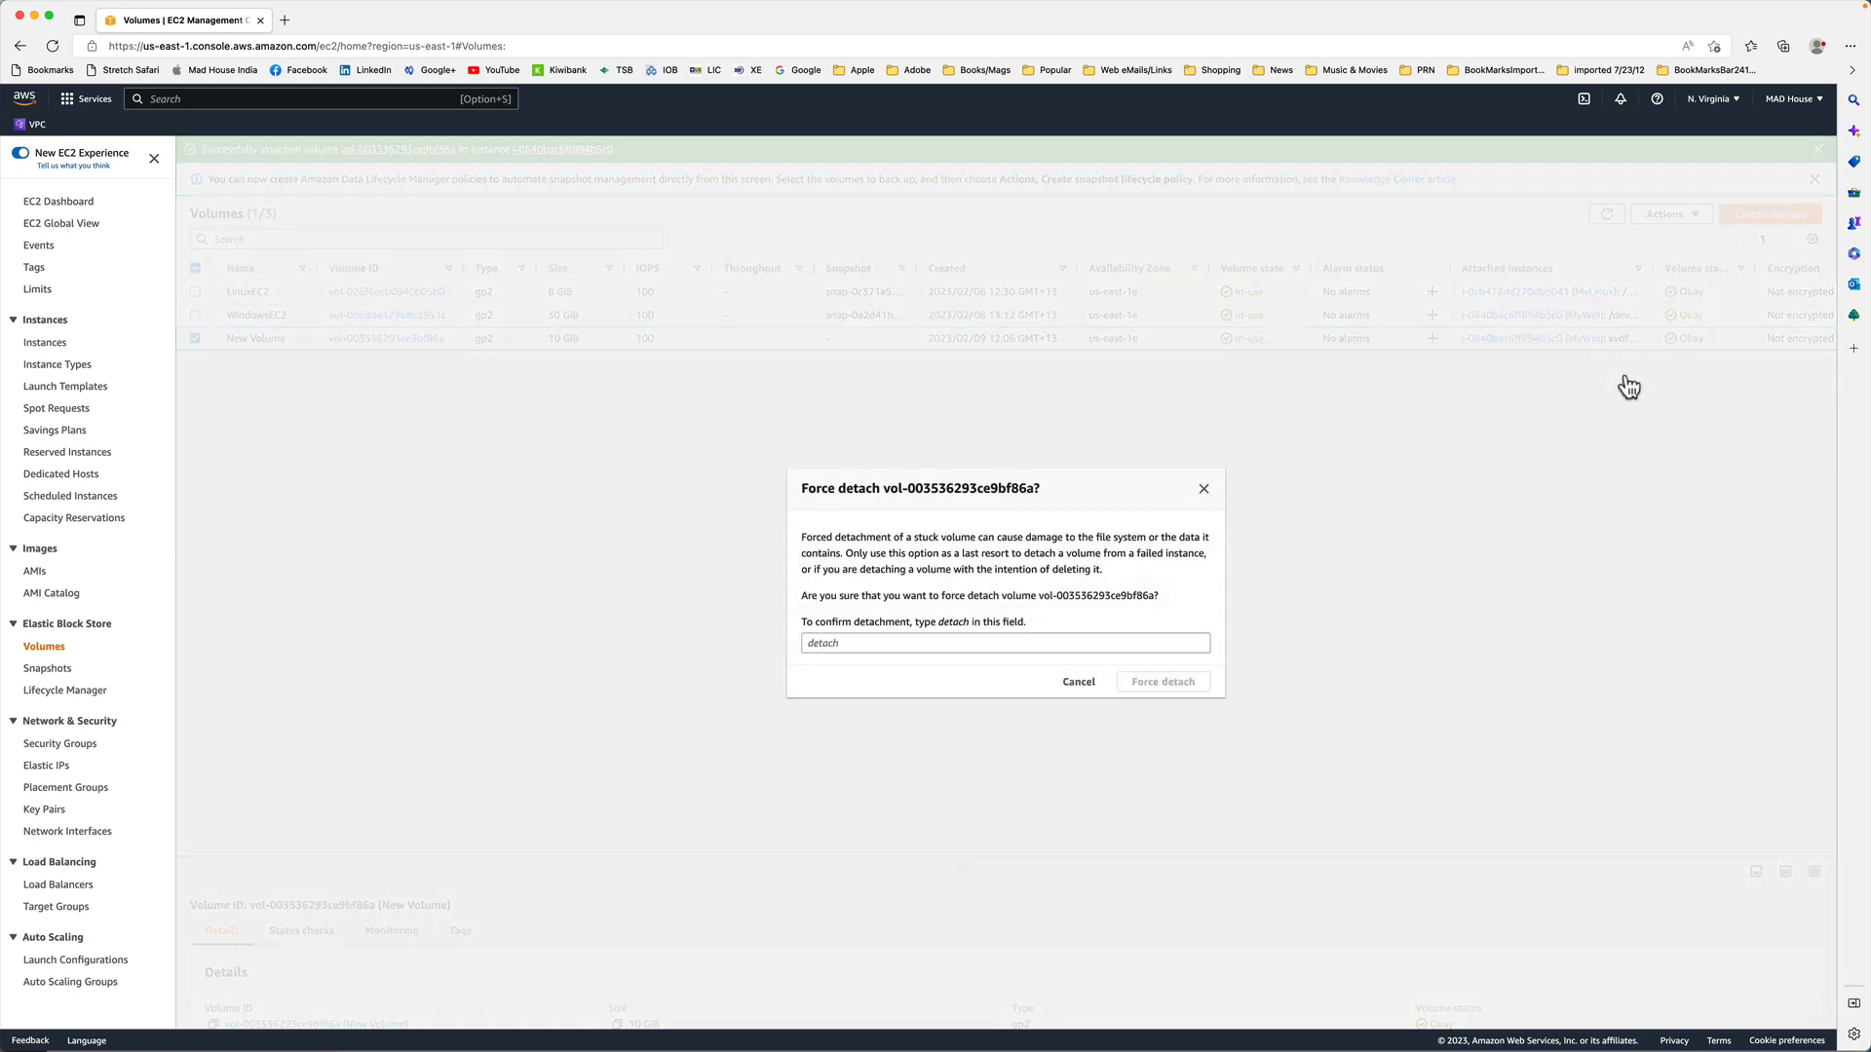
left_click(984, 641)
type("detach")
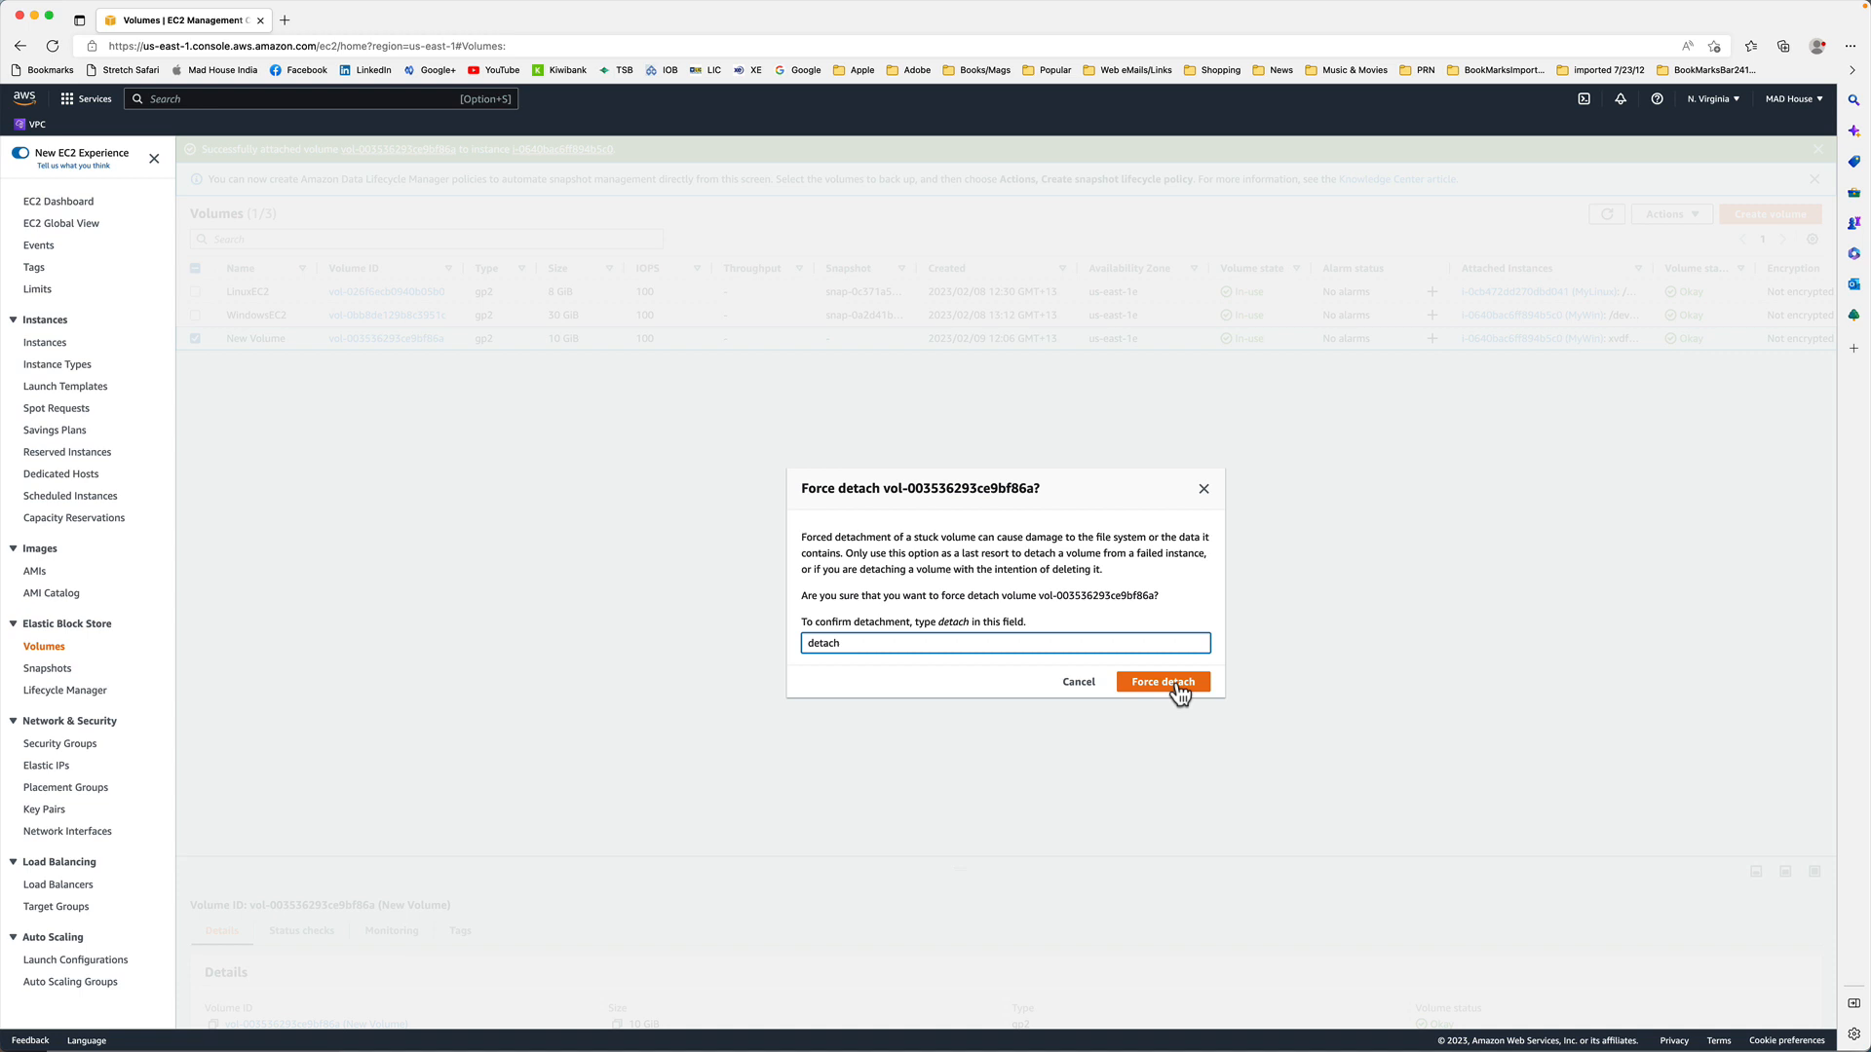
left_click(1177, 687)
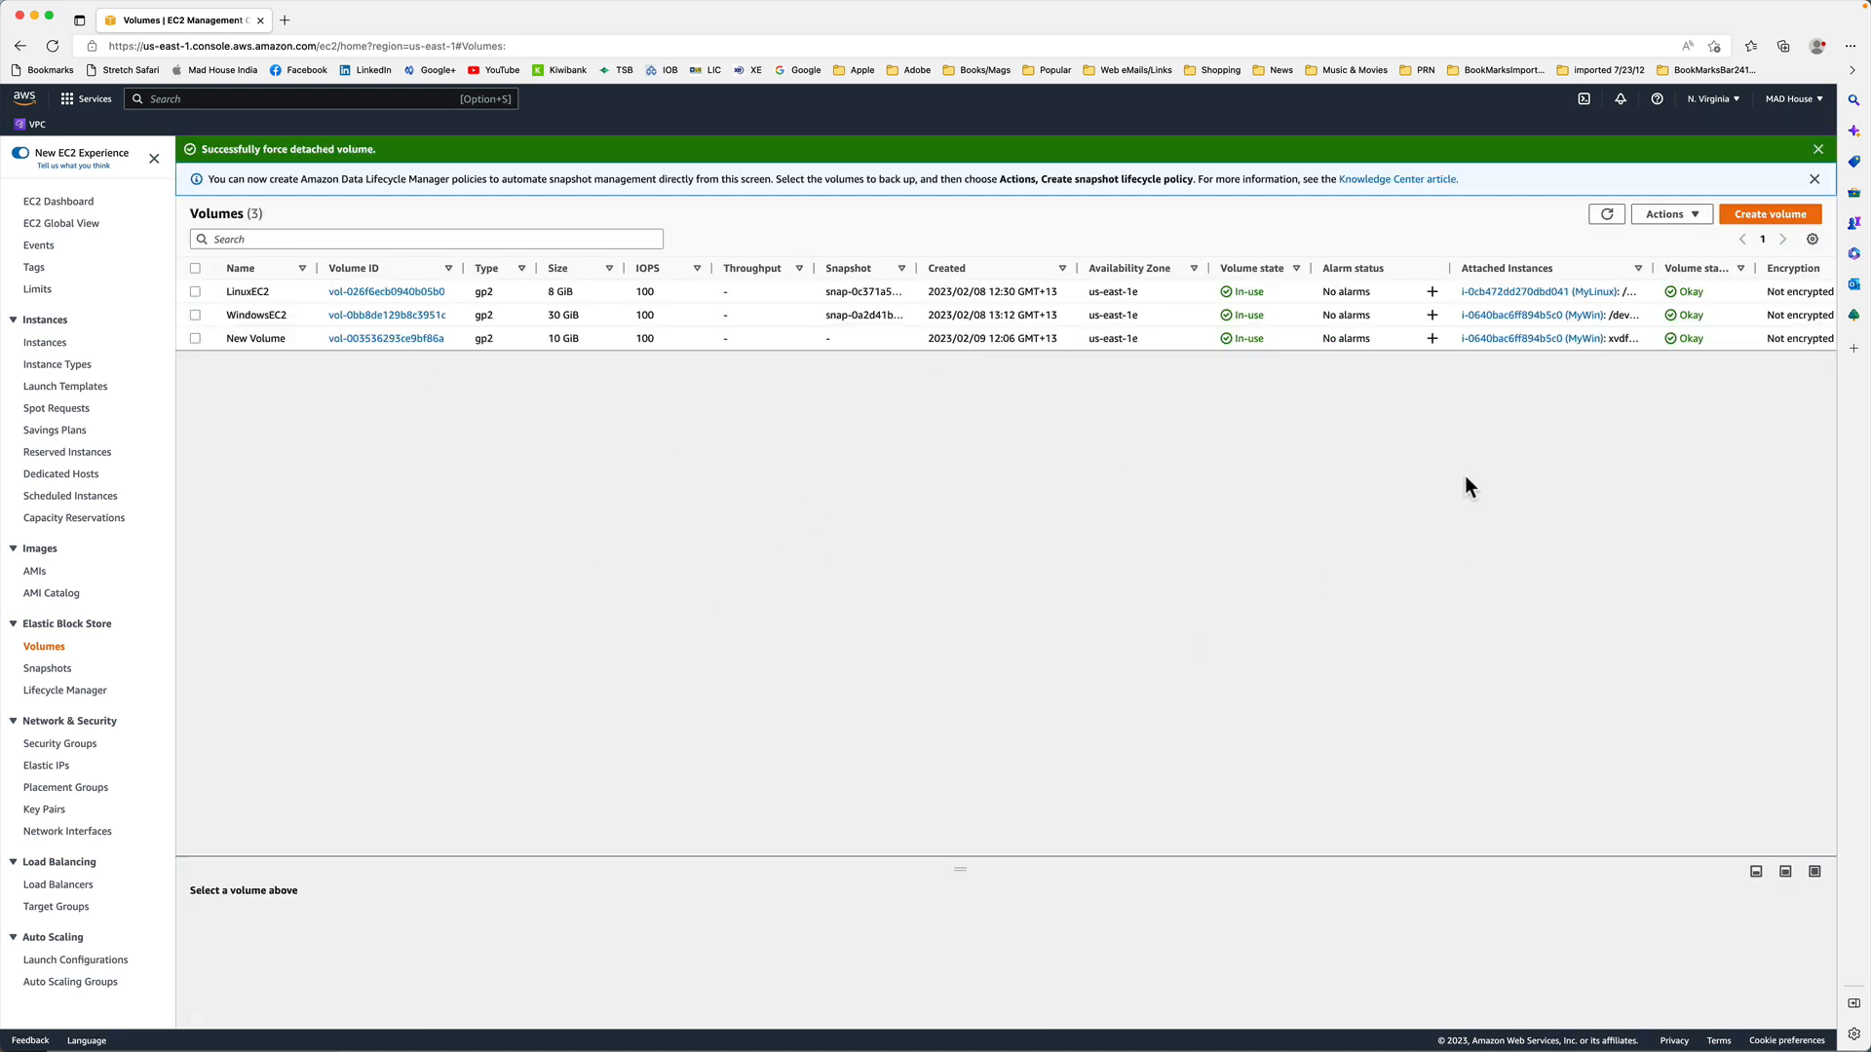
left_click(1610, 214)
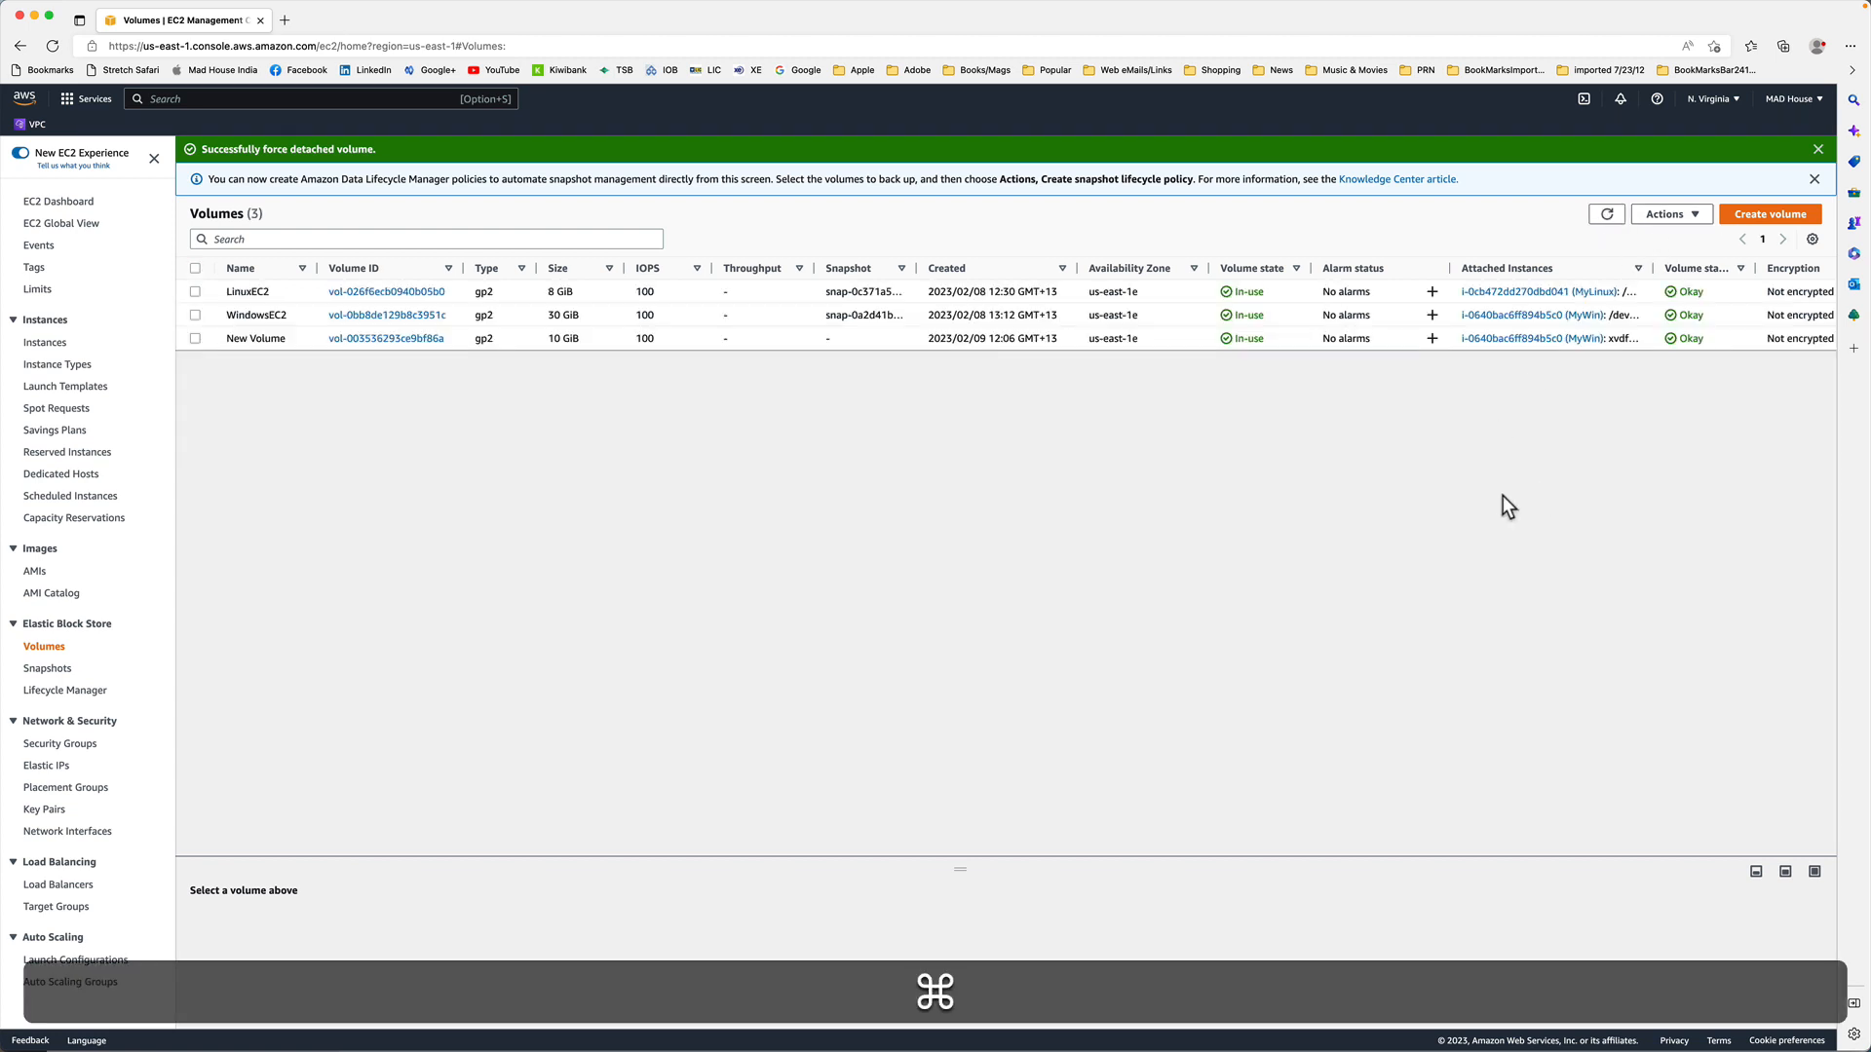
Return to the Windows remote desktop session, check the drives under This PC, and inspect the contents of SomeFolder on Local Disk (C:).
key("super+Tab")
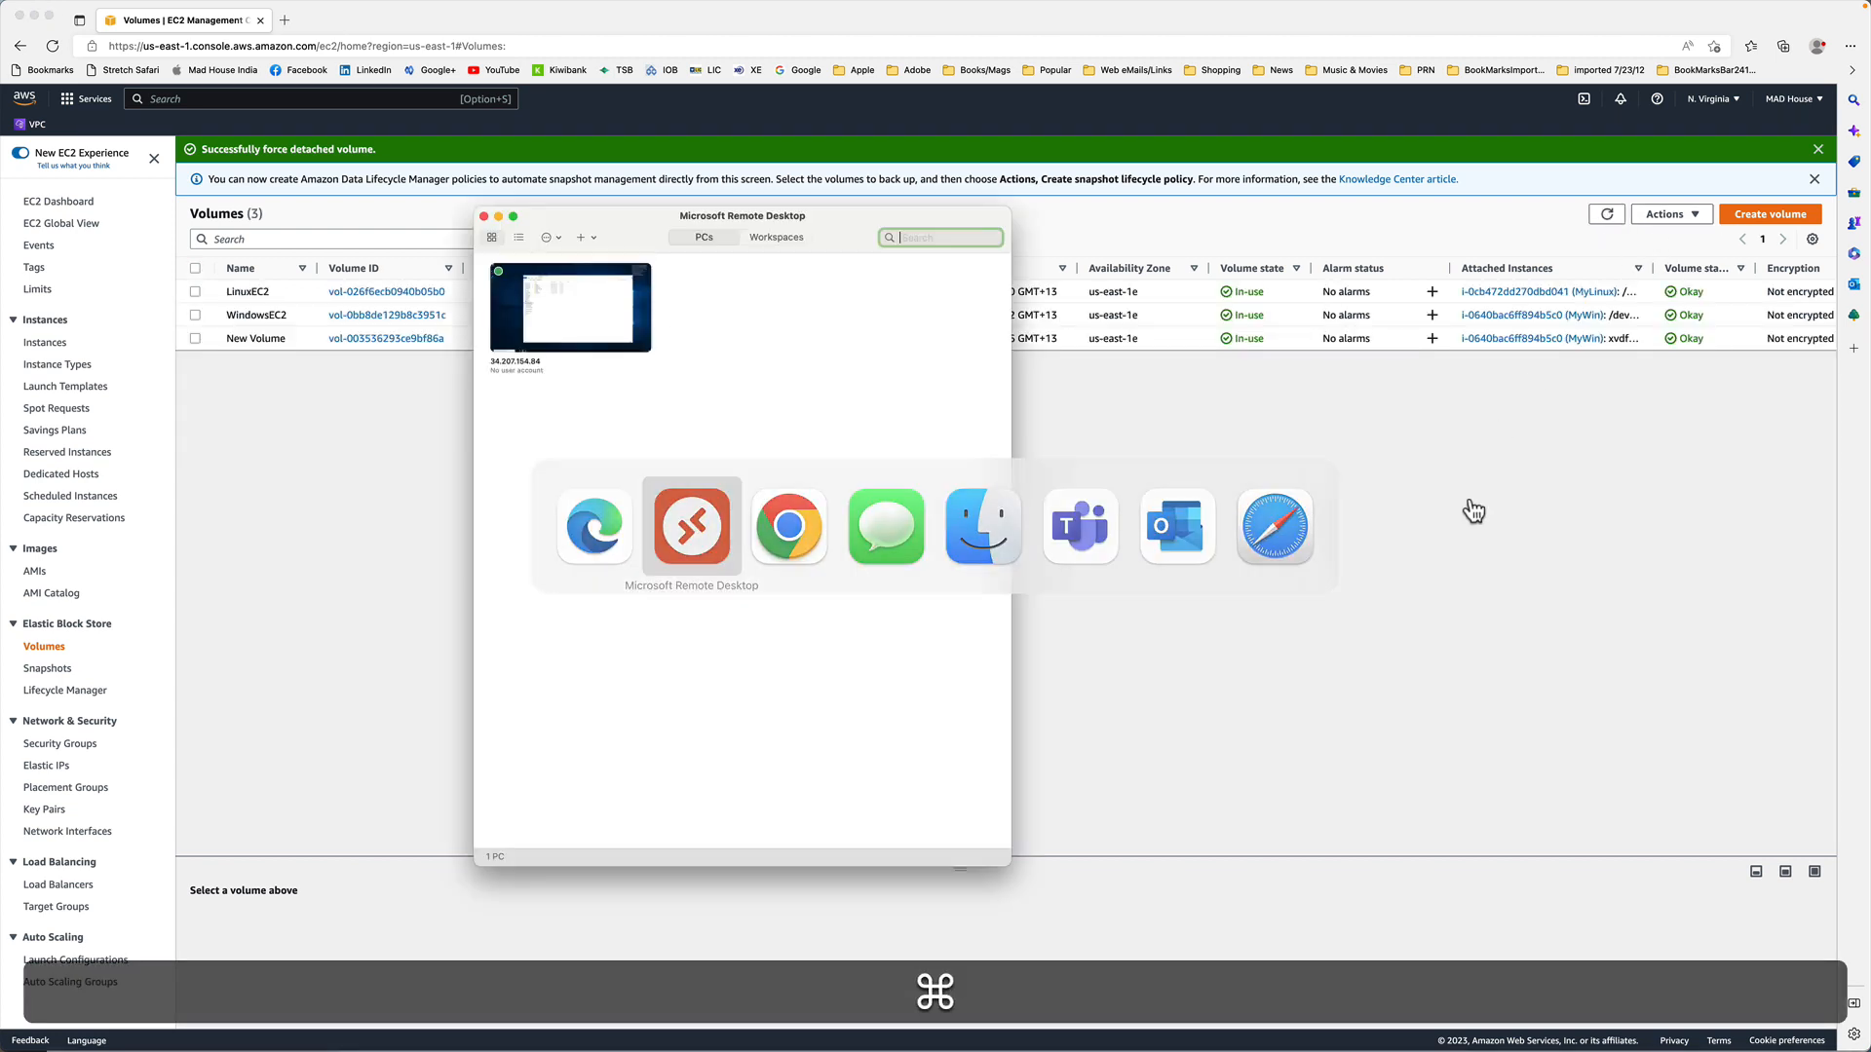
double_click(583, 324)
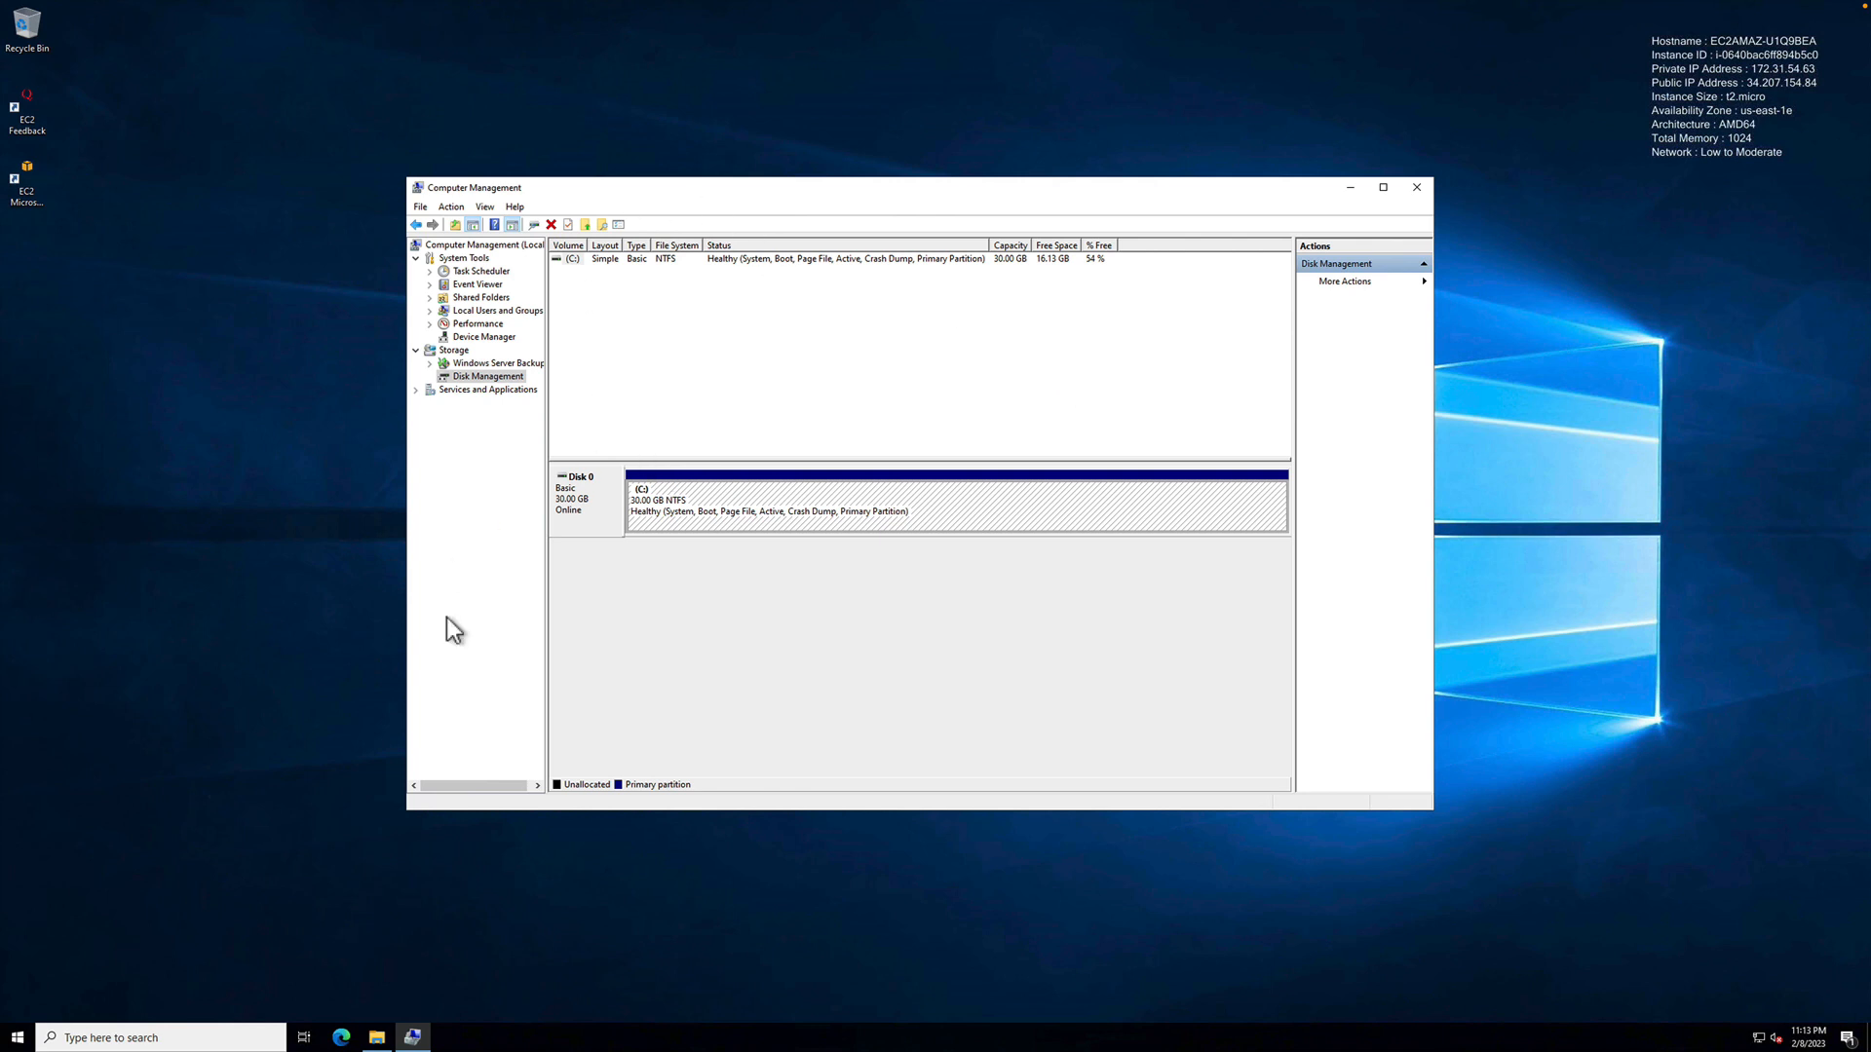
key("super")
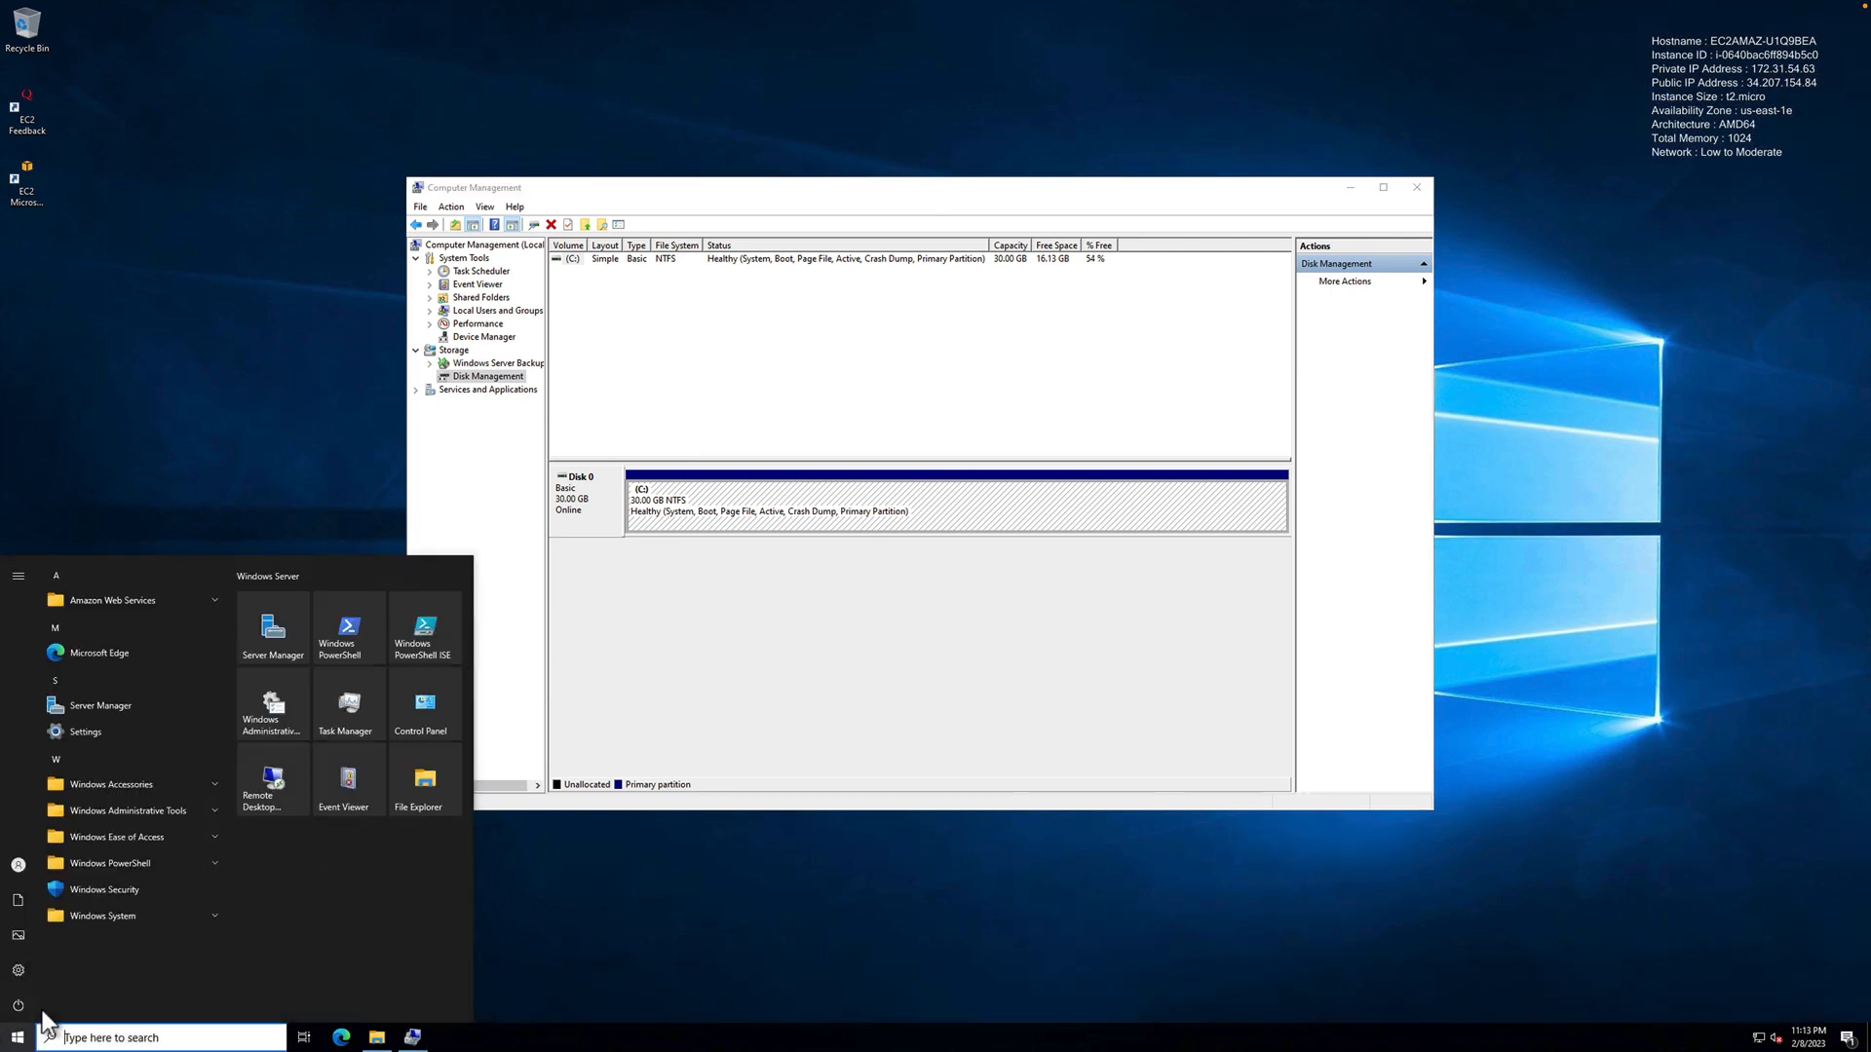
left_click(418, 781)
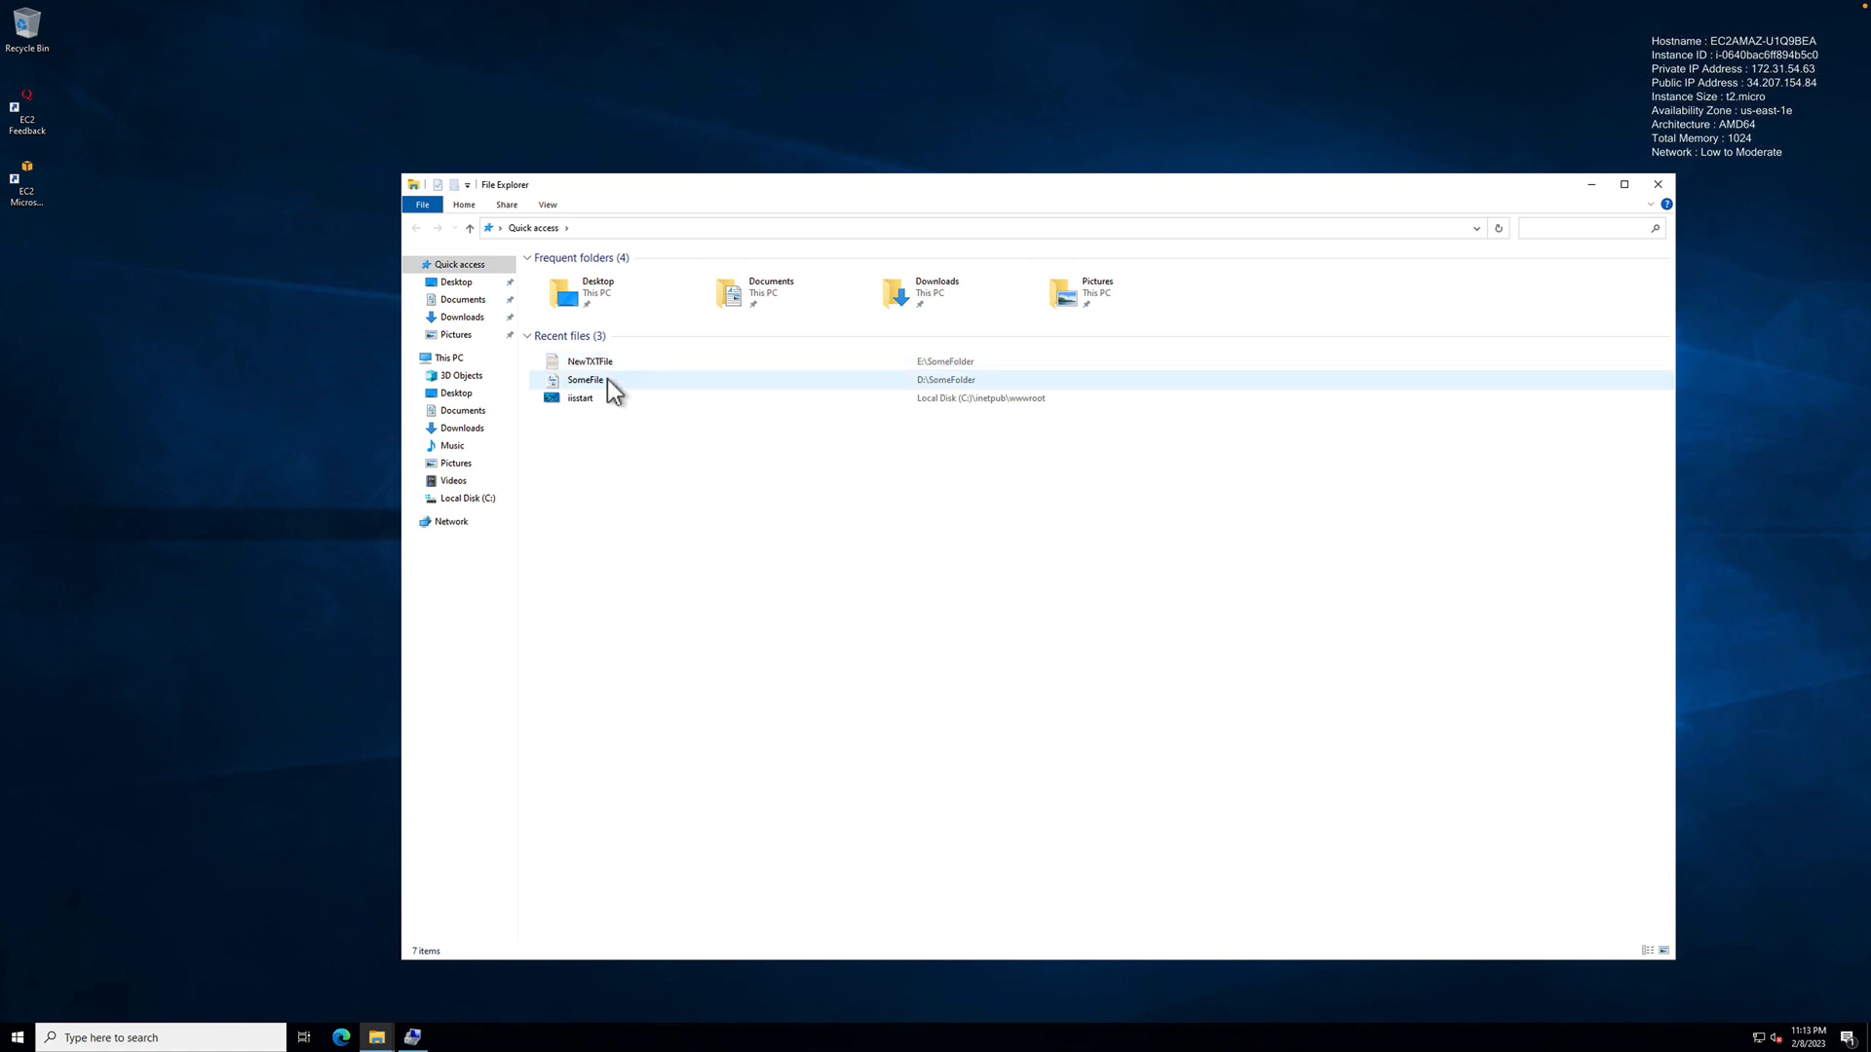
left_click(464, 360)
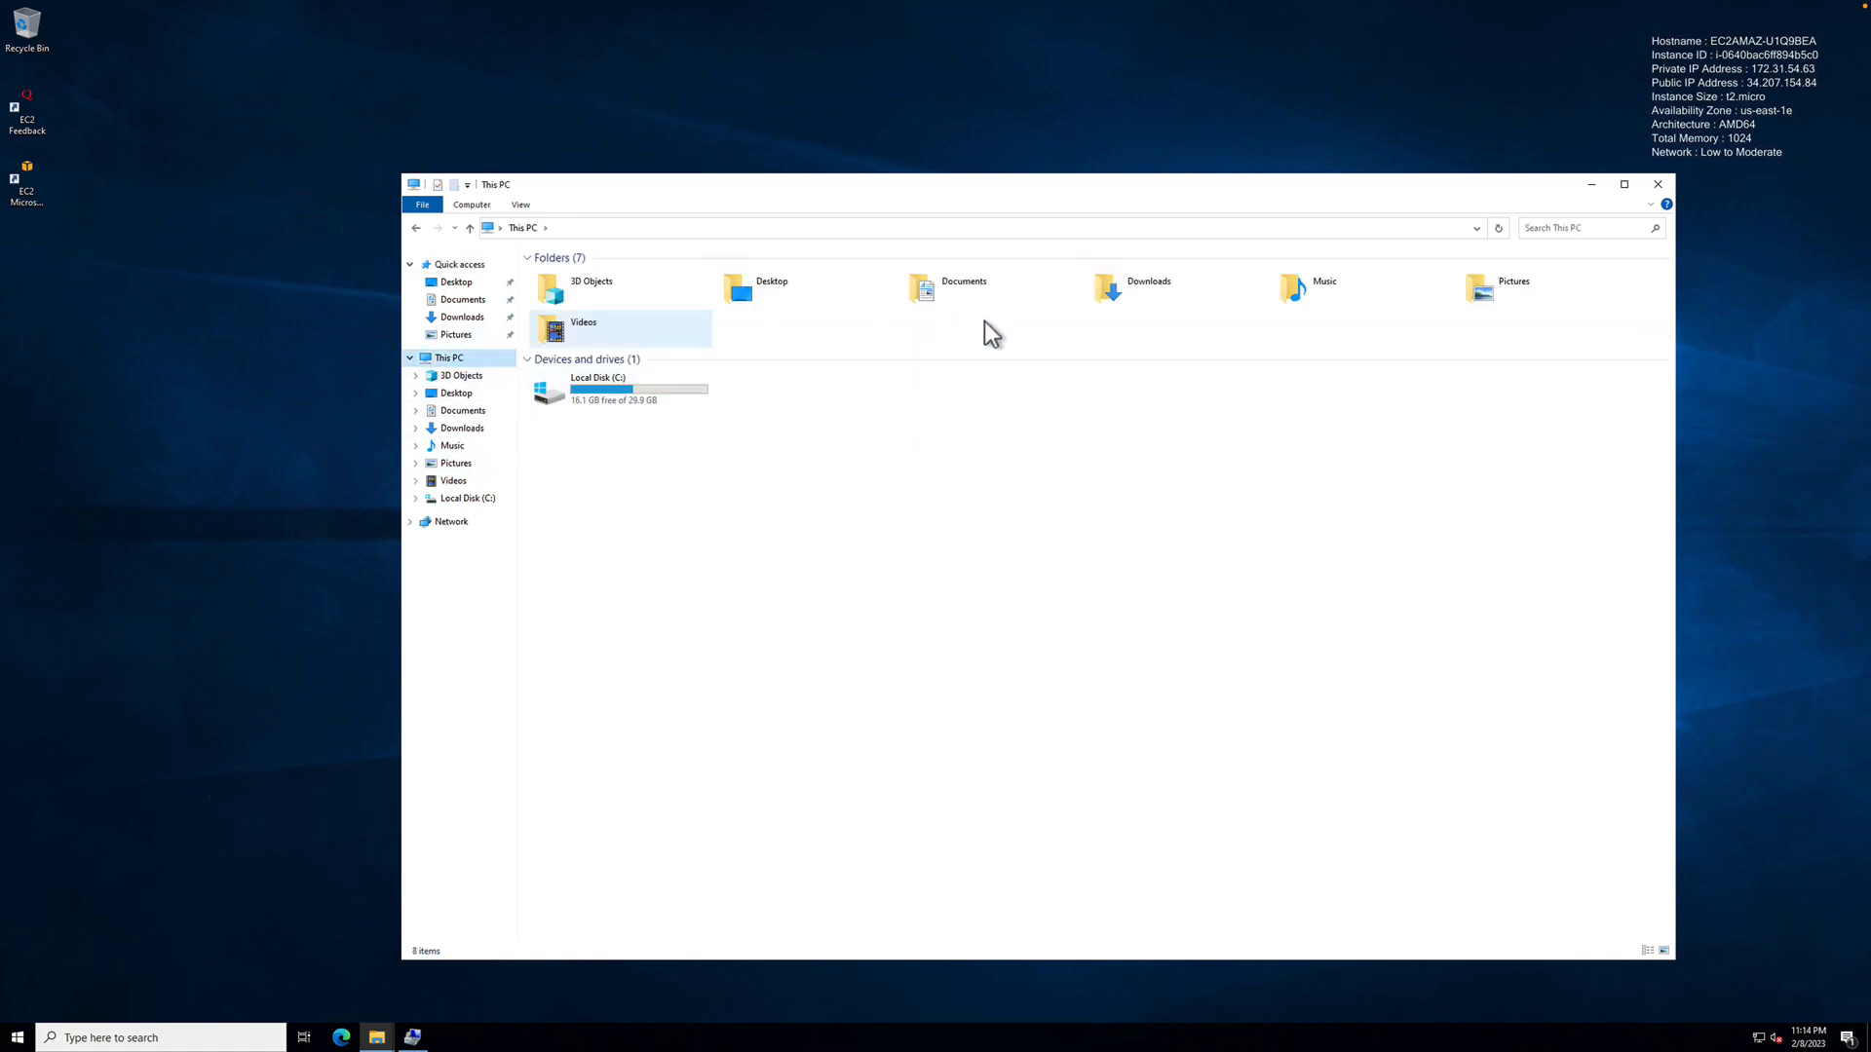
left_click(477, 501)
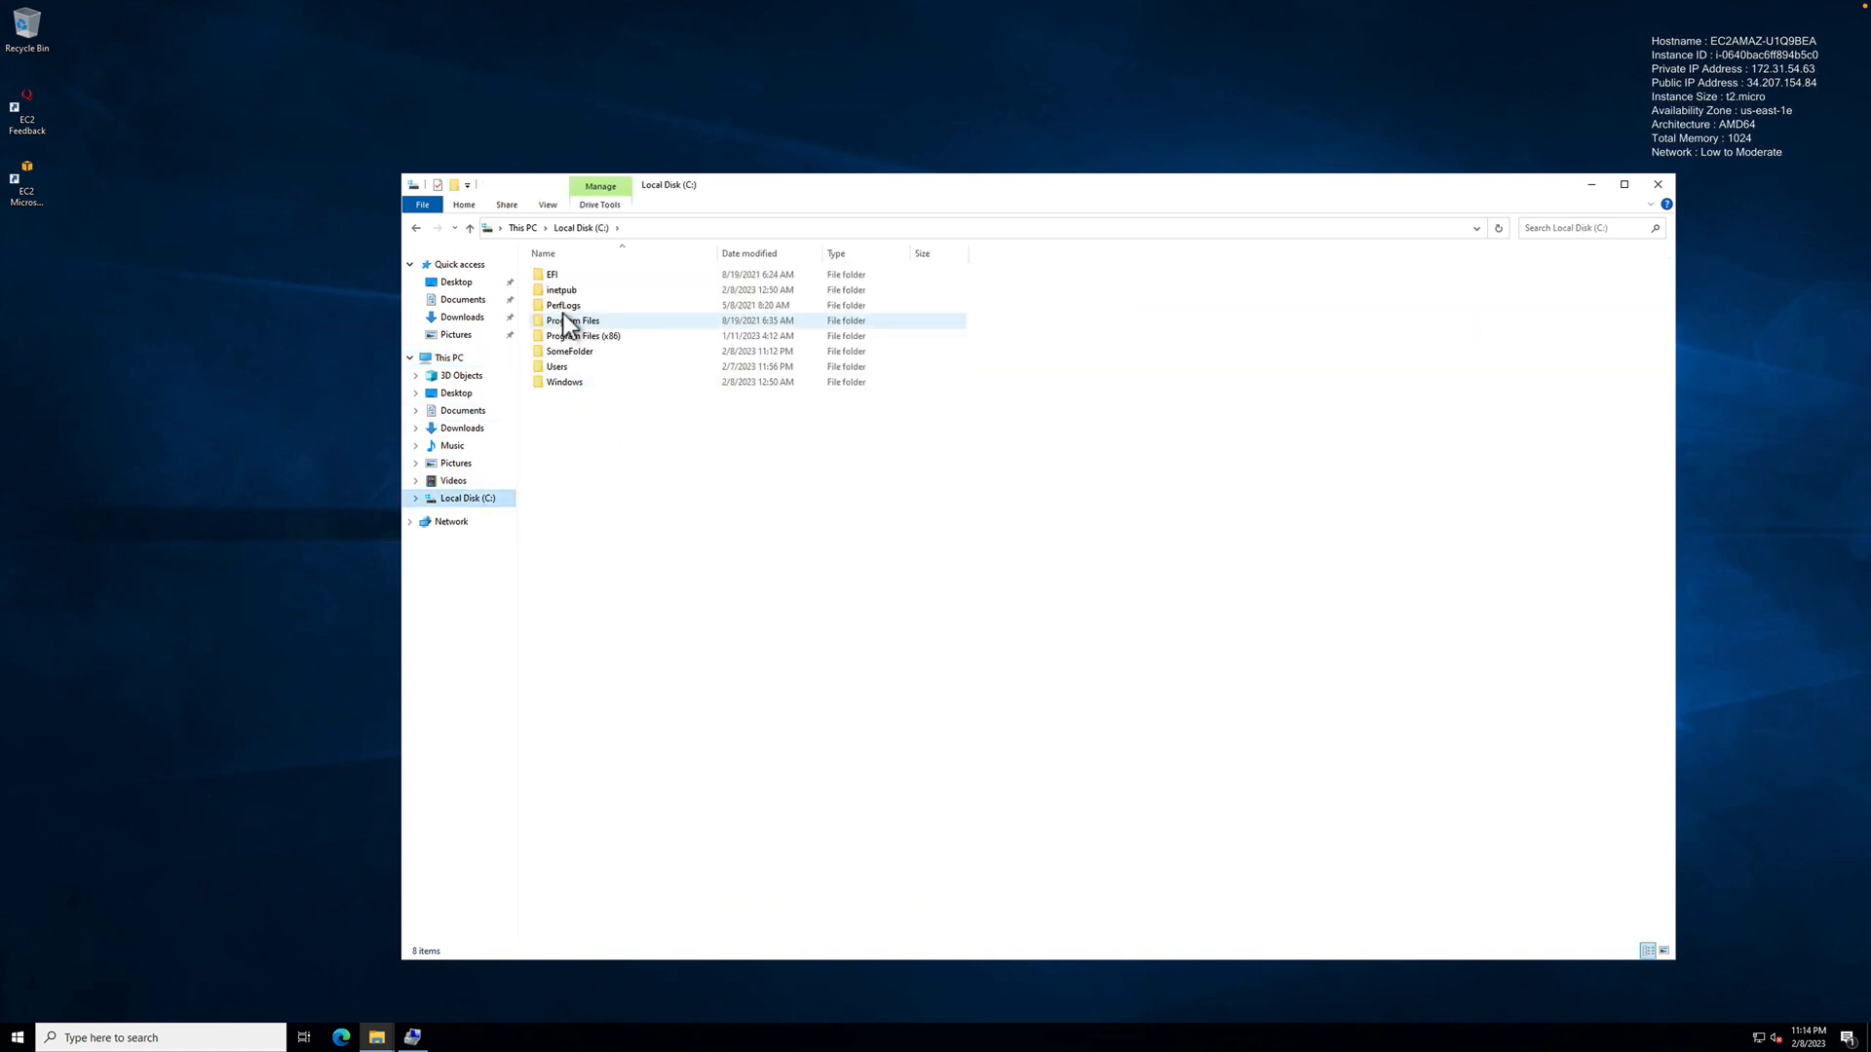
double_click(571, 353)
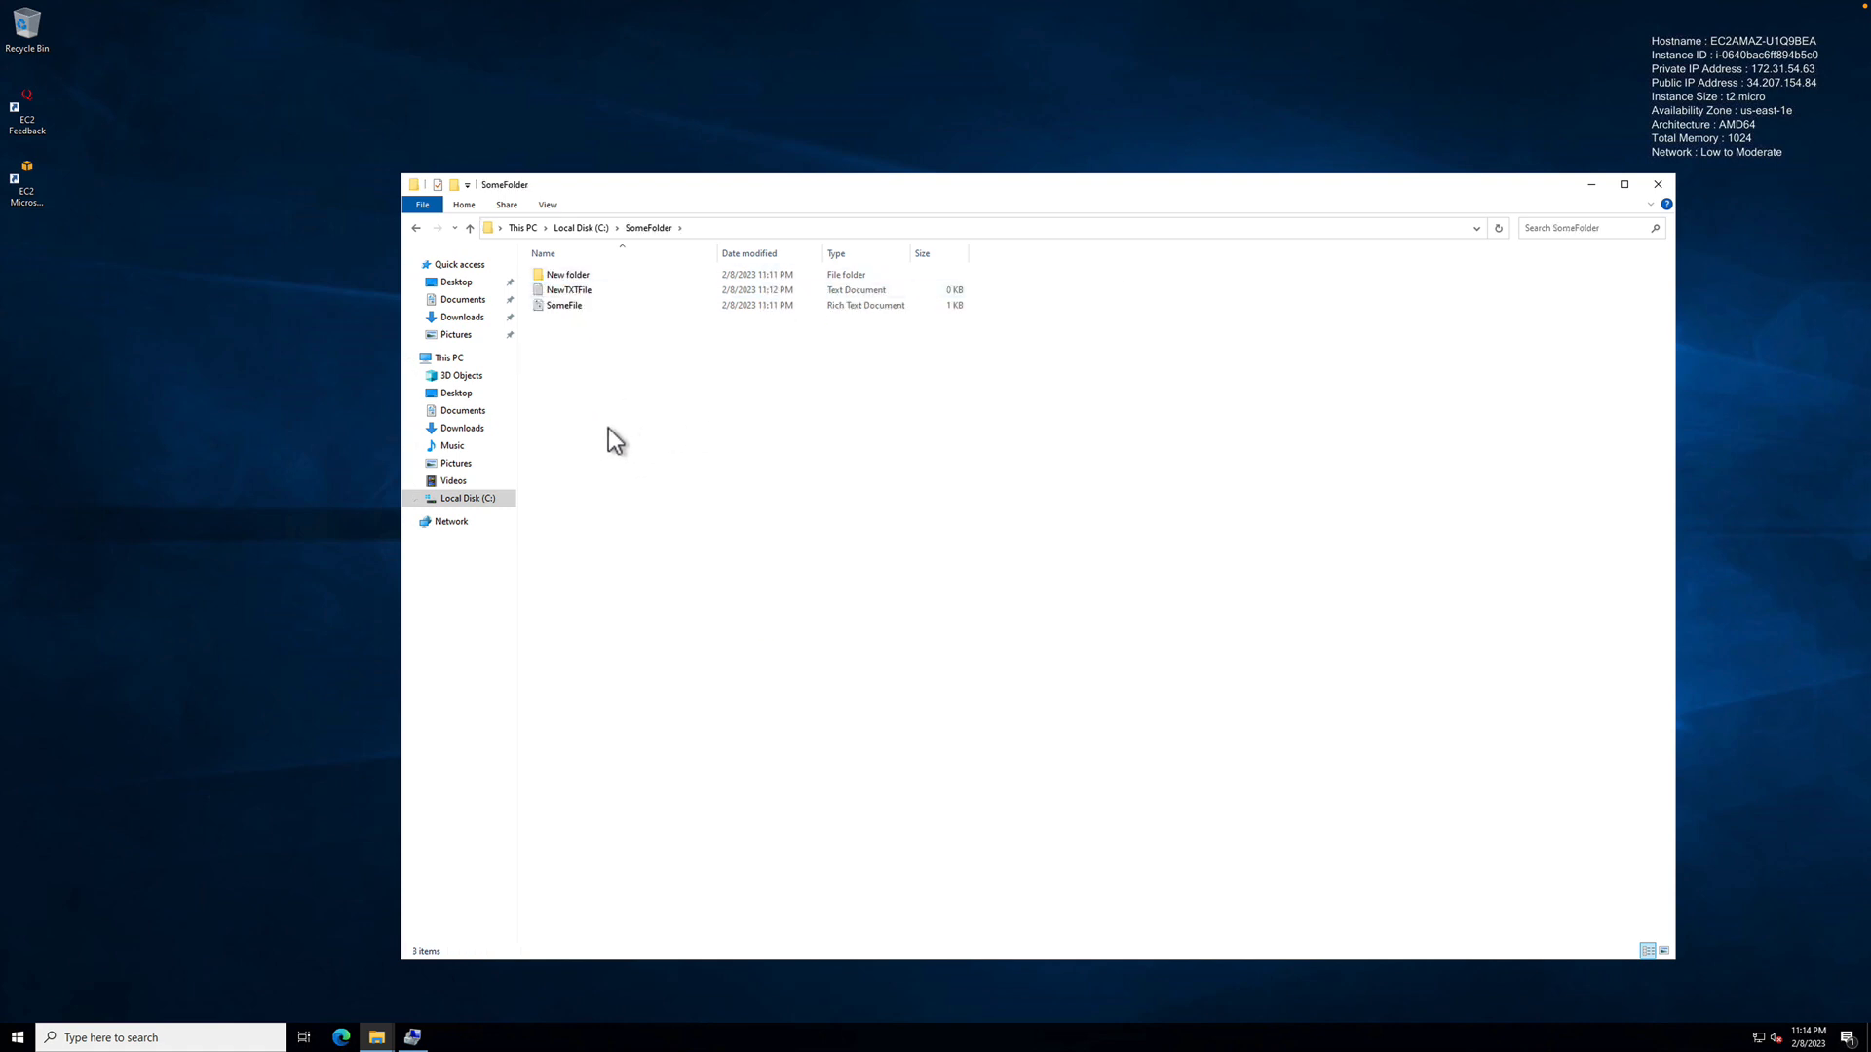
Switch back to the EC2 console, refresh the volumes list, and delete the detached 10 GiB New Volume.
key("super+Tab")
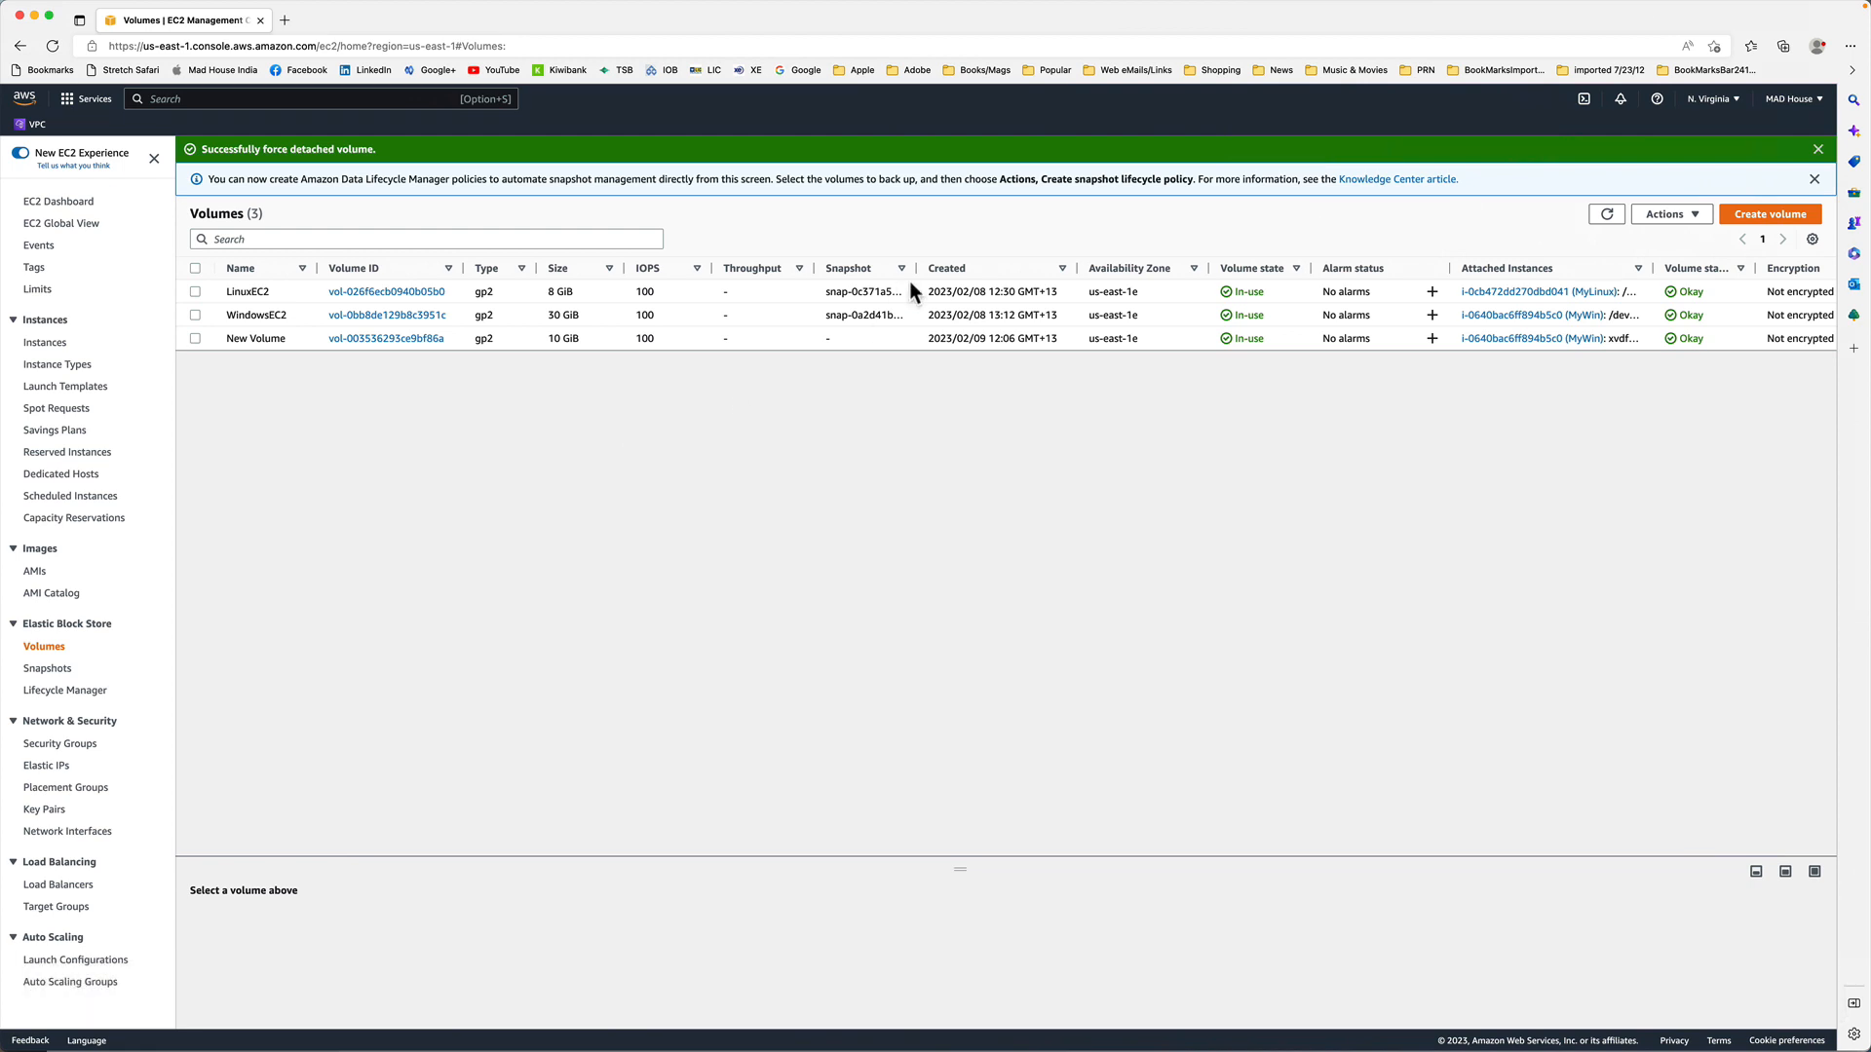
left_click(1606, 213)
left_click(195, 338)
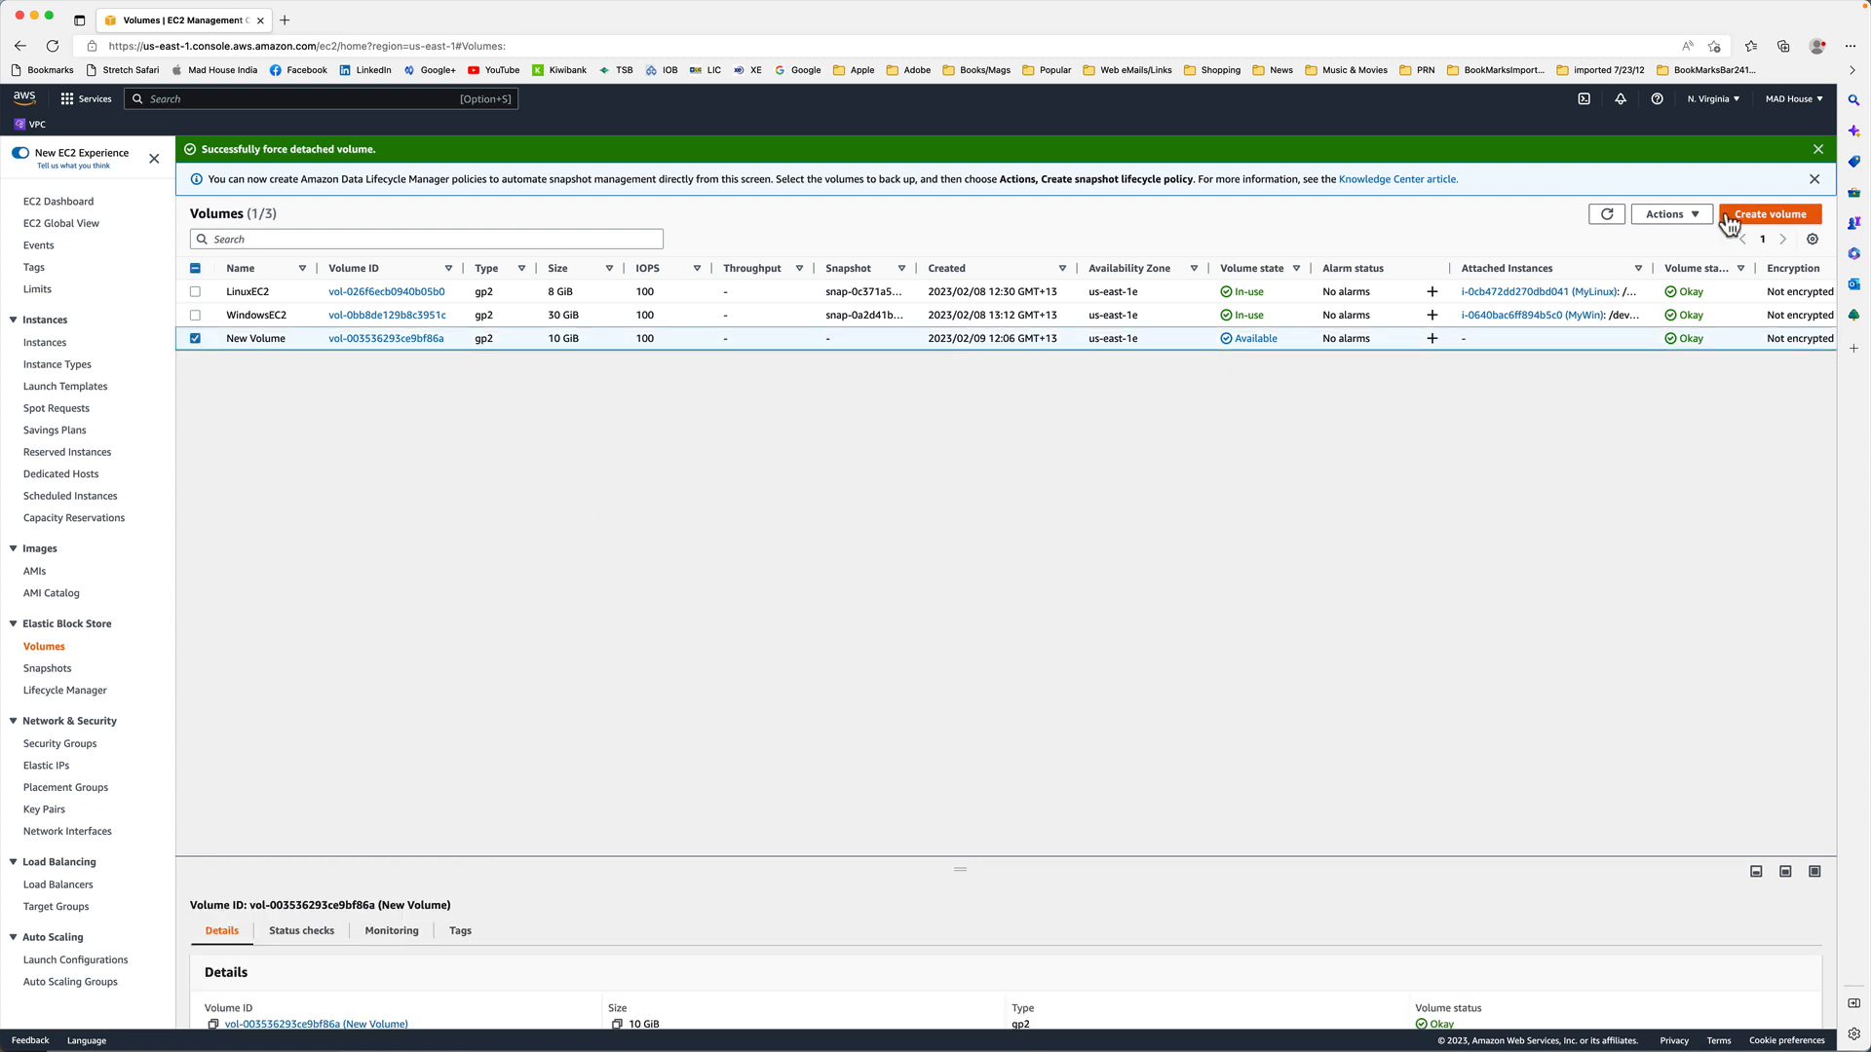
left_click(1686, 214)
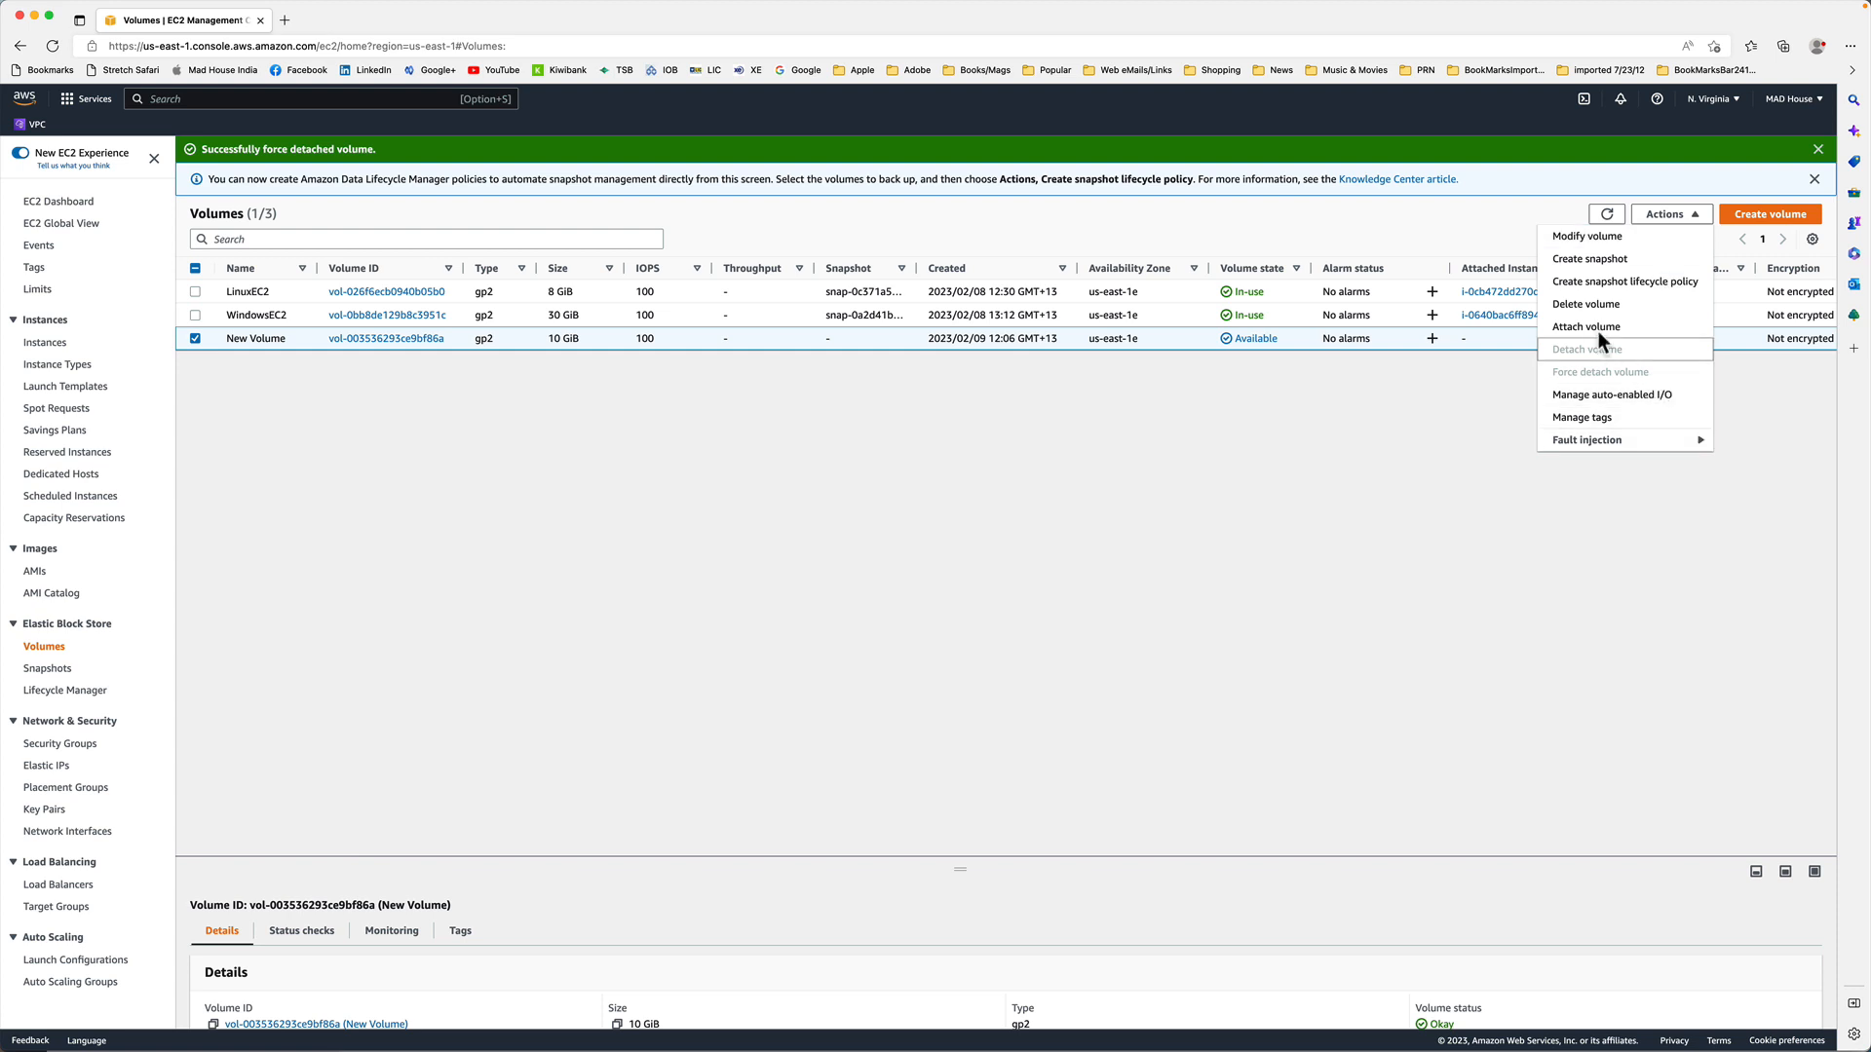
left_click(1598, 305)
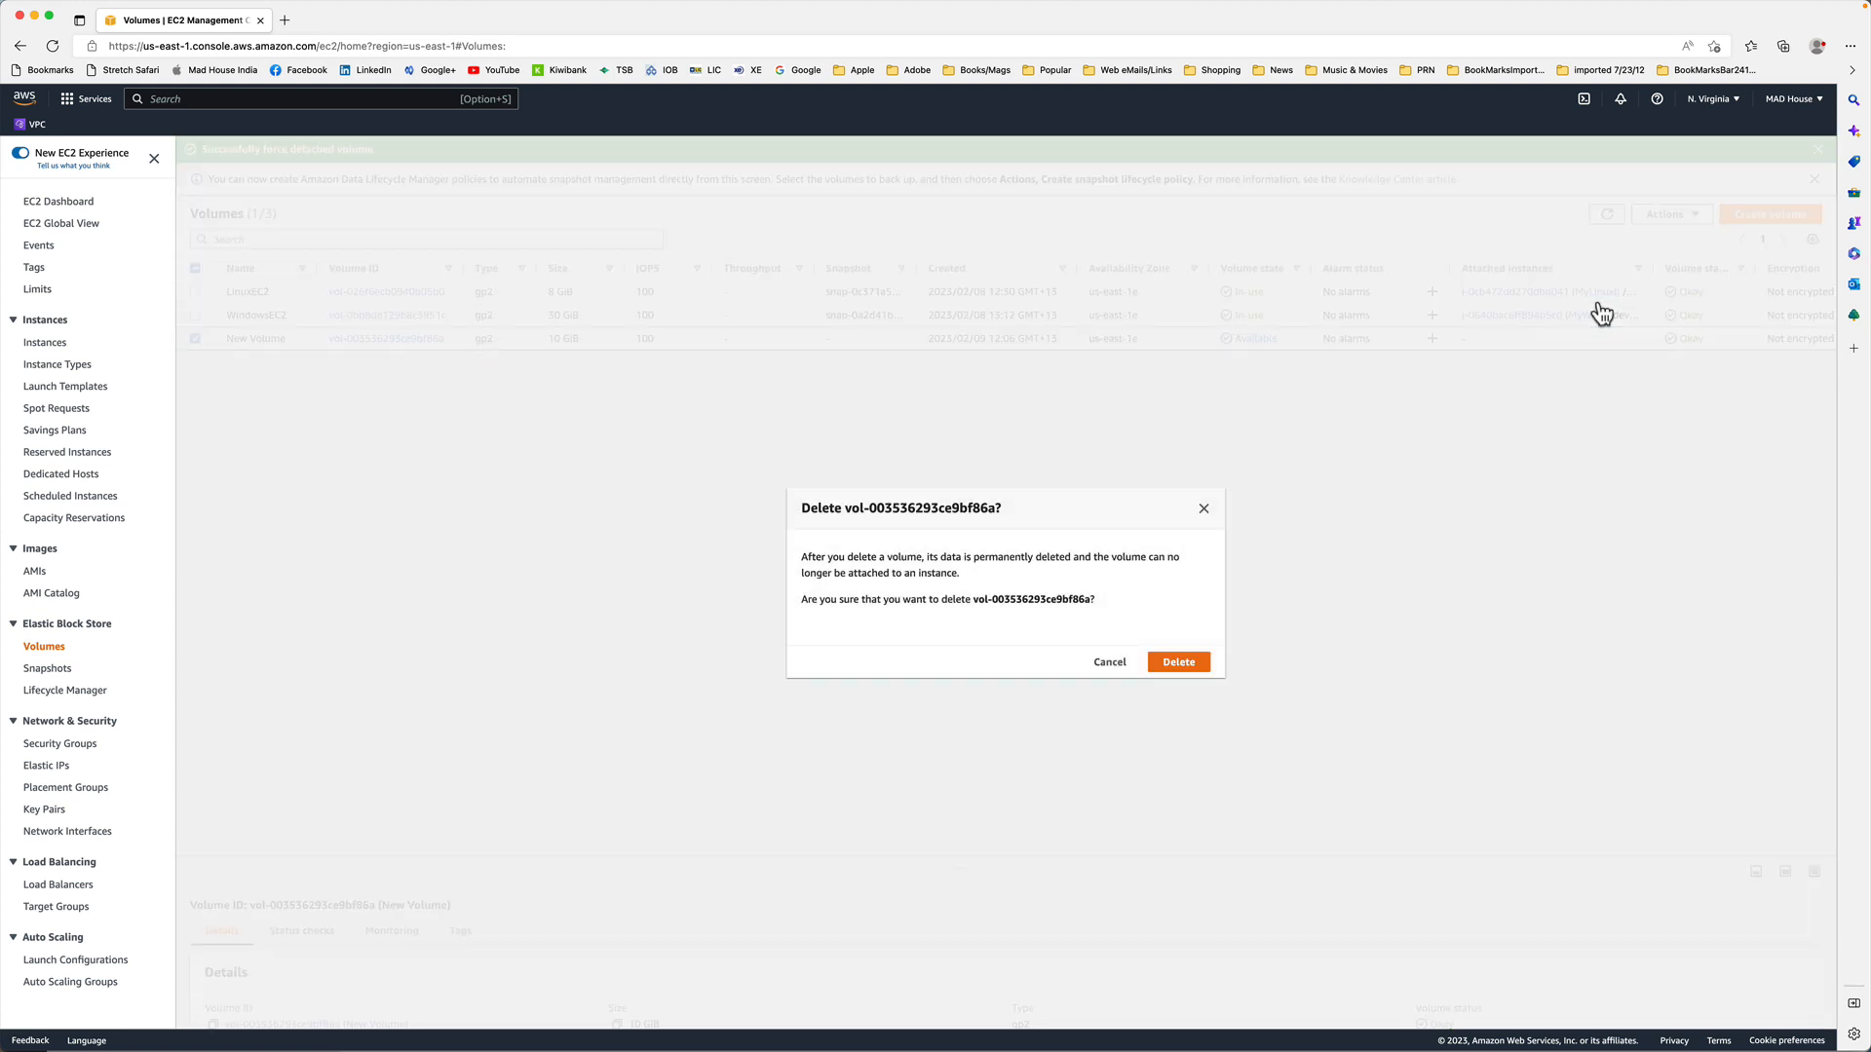
left_click(1188, 662)
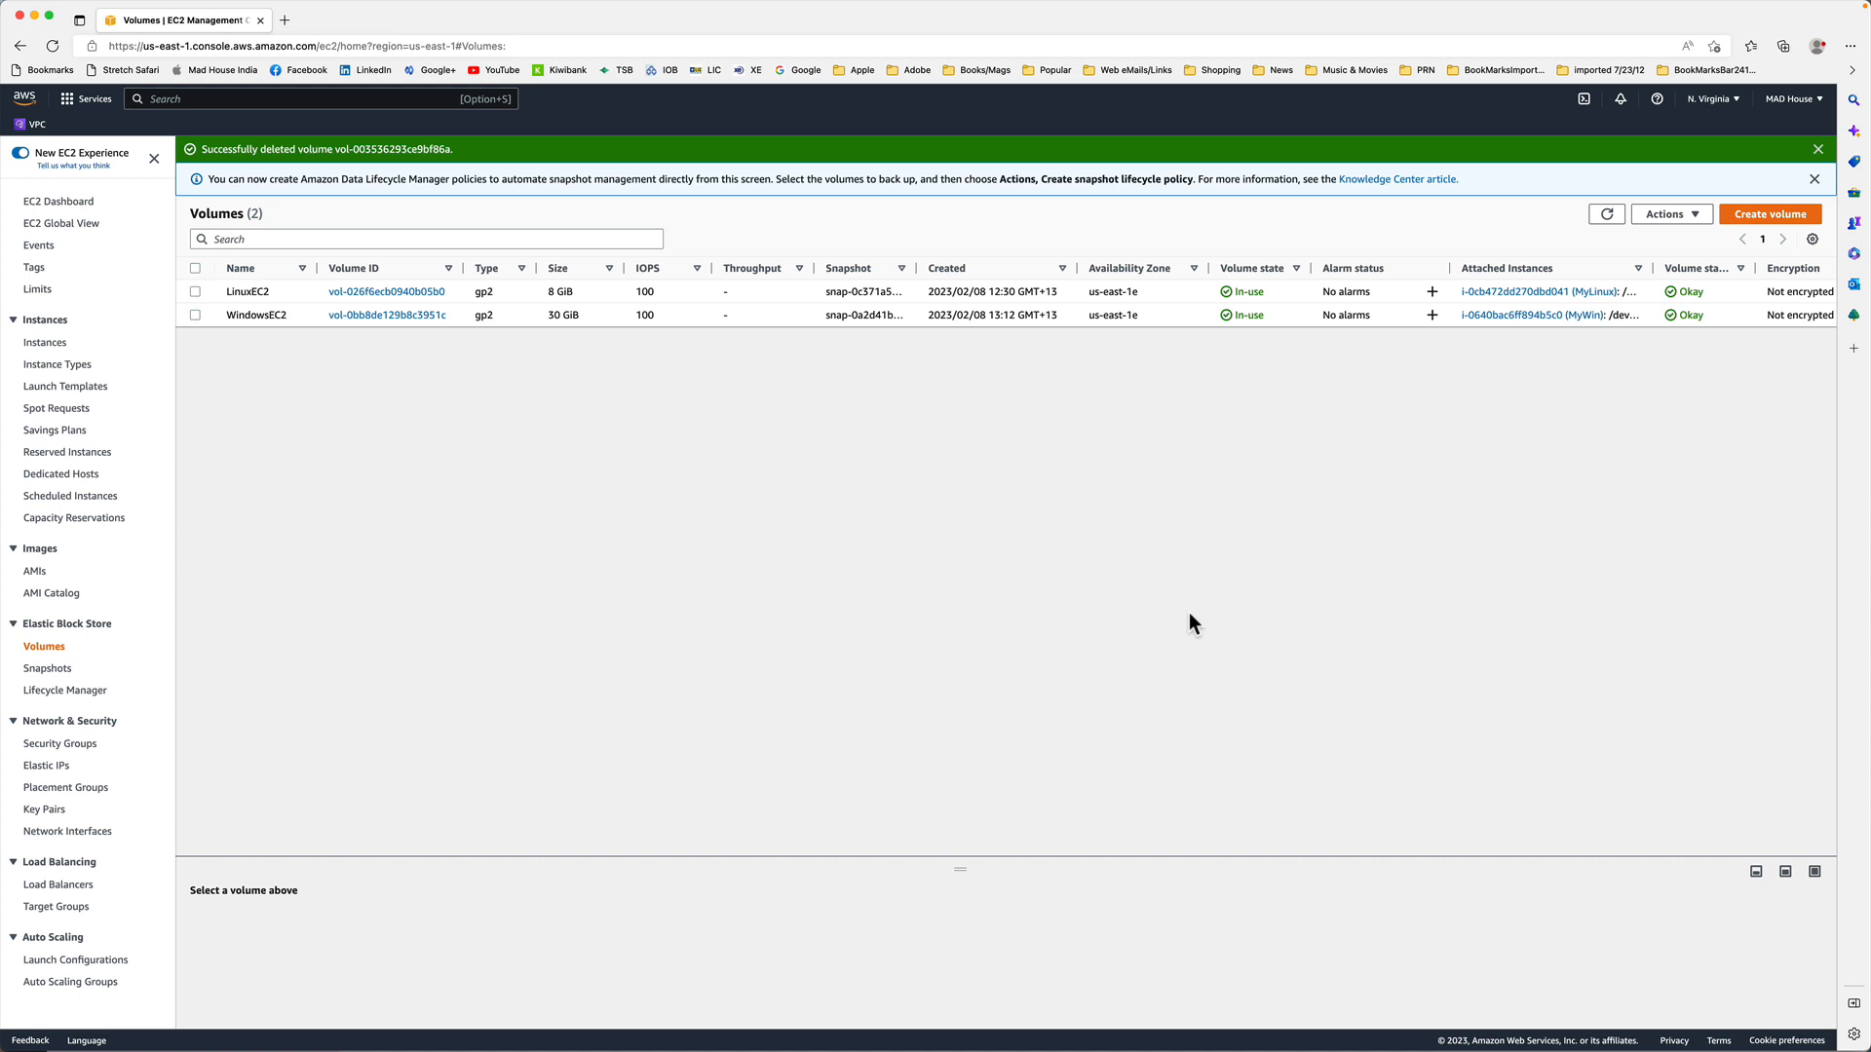
View the Elastic Block Store Lifecycle Manager page and the Snapshots page.
left_click(86, 693)
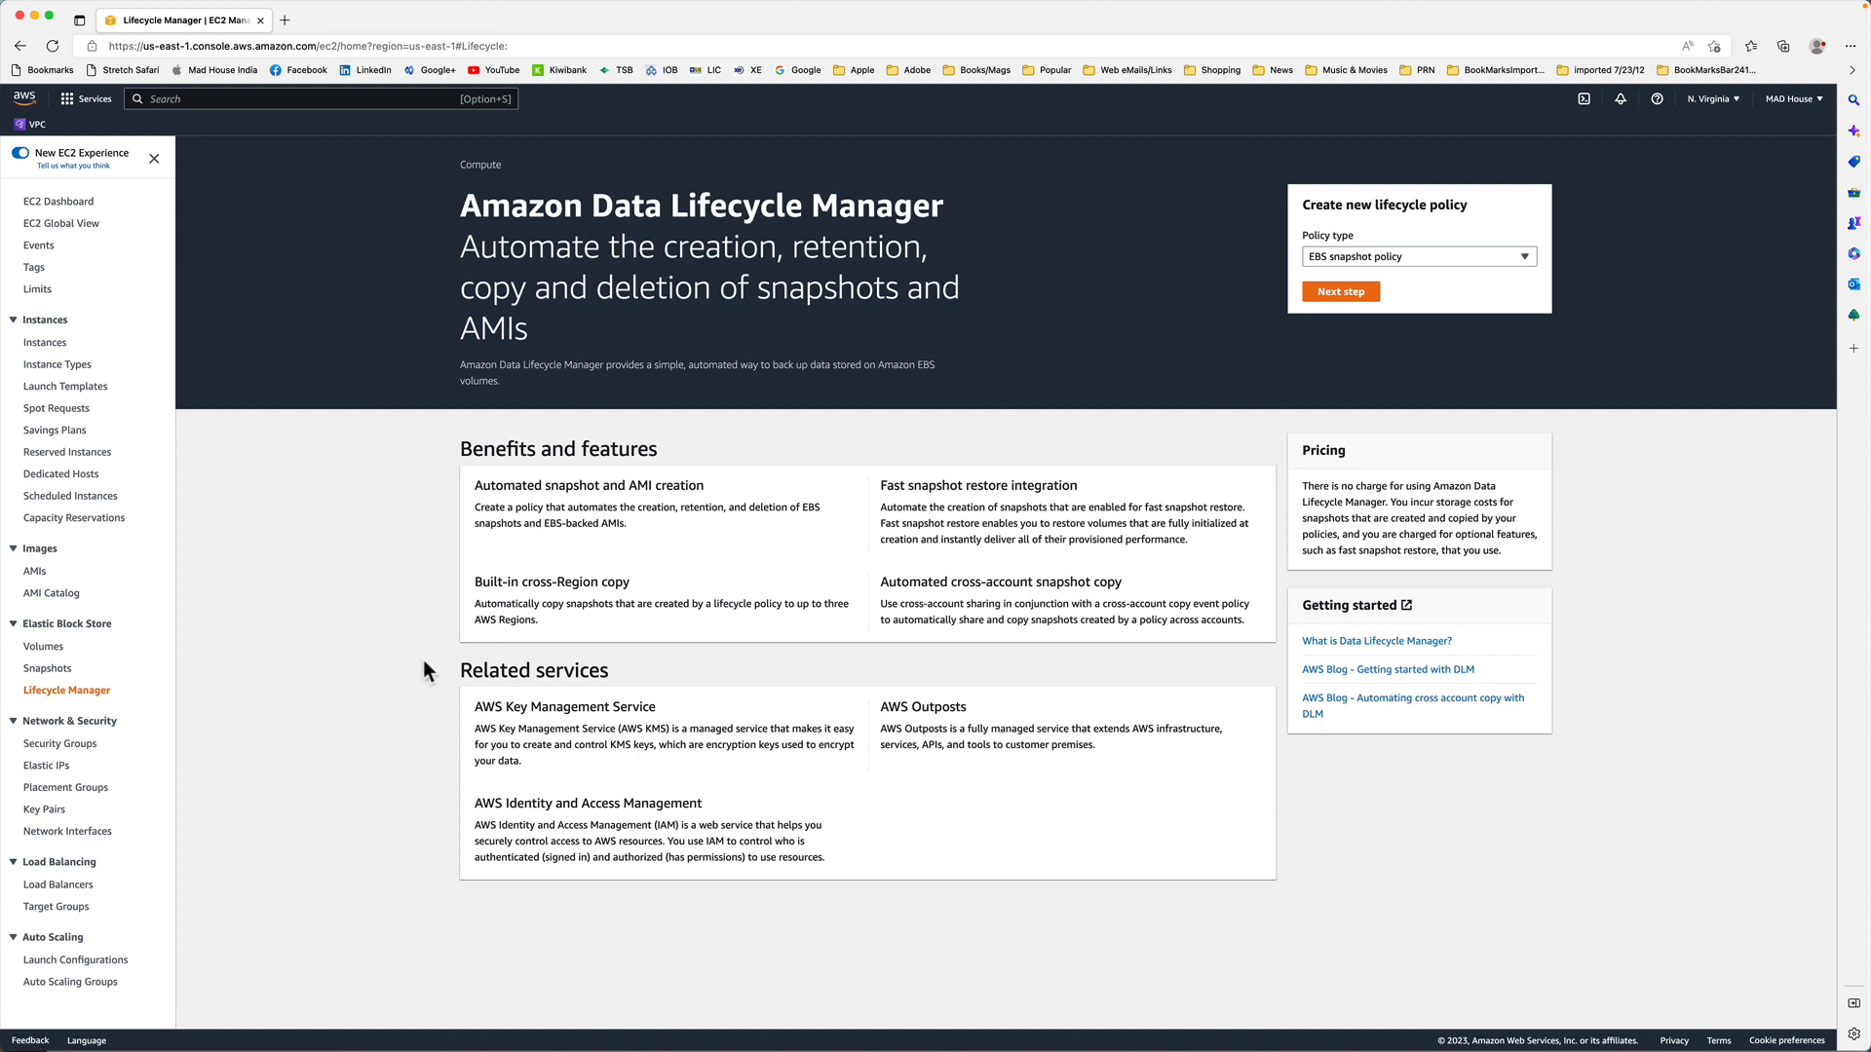
left_click(53, 671)
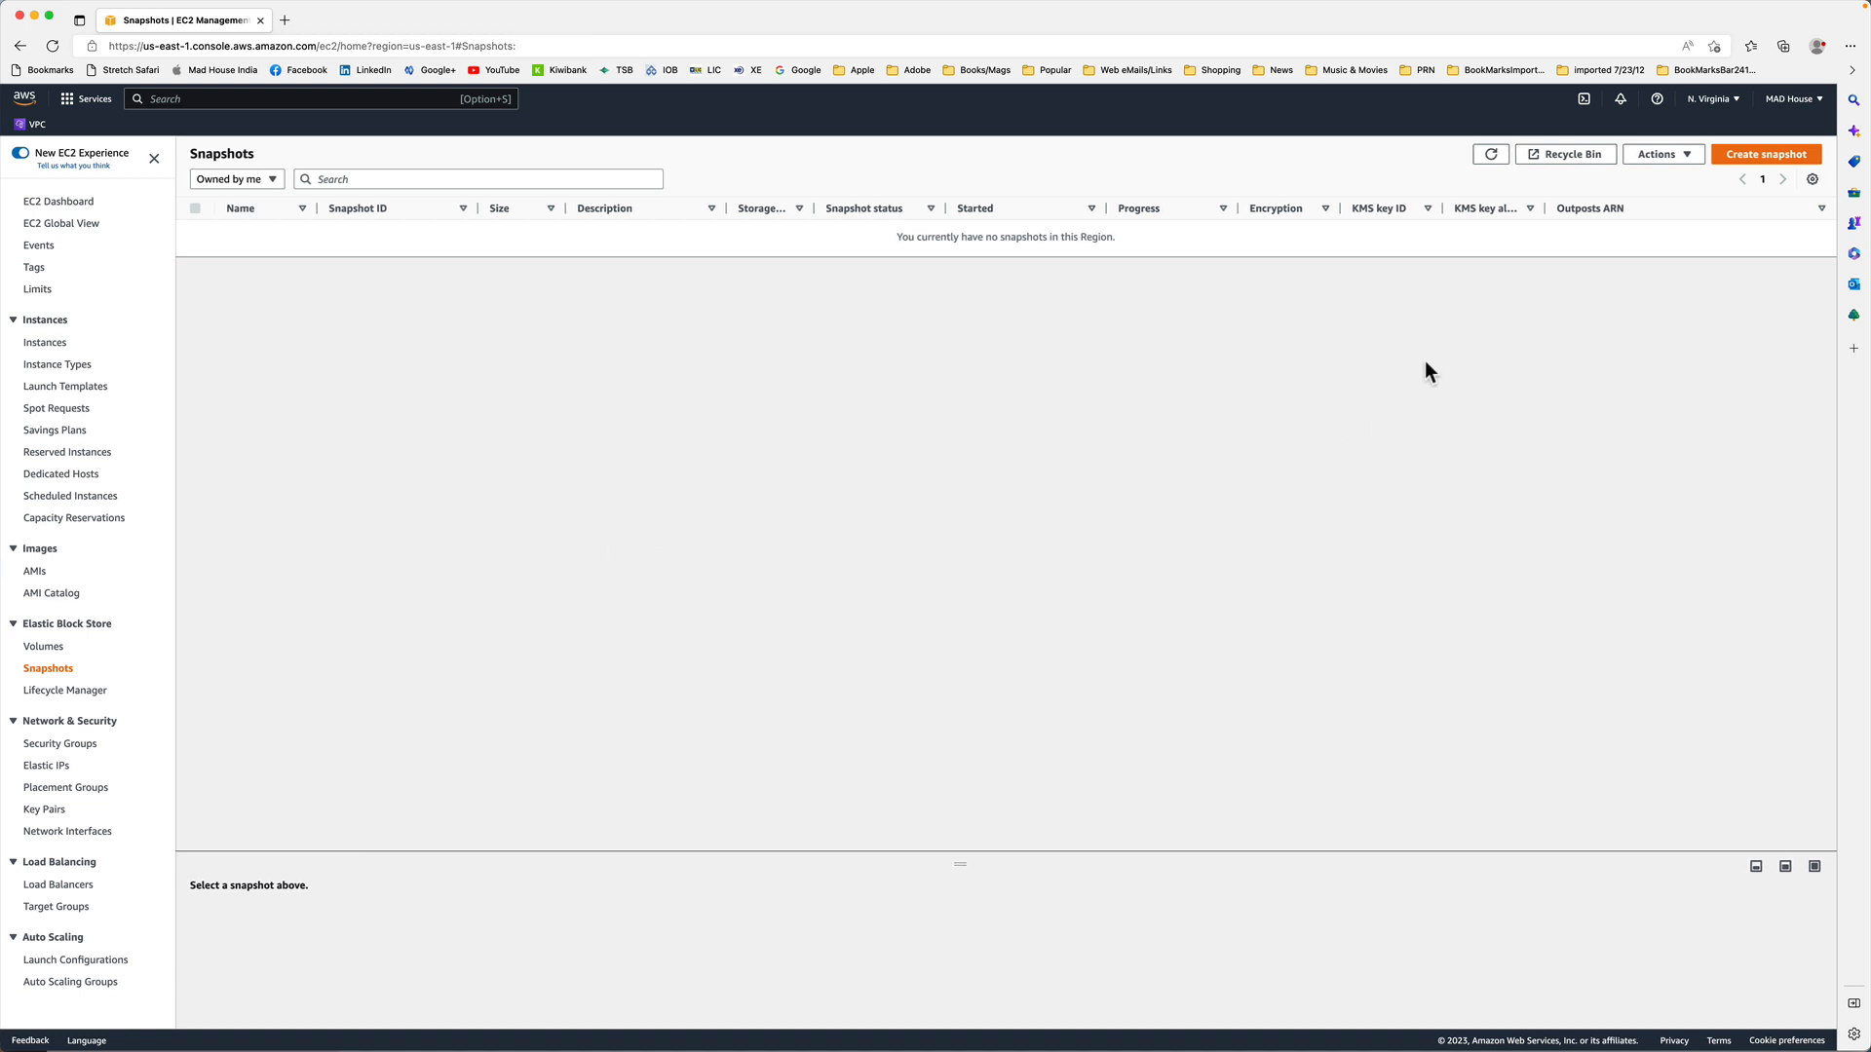
key("alt+super")
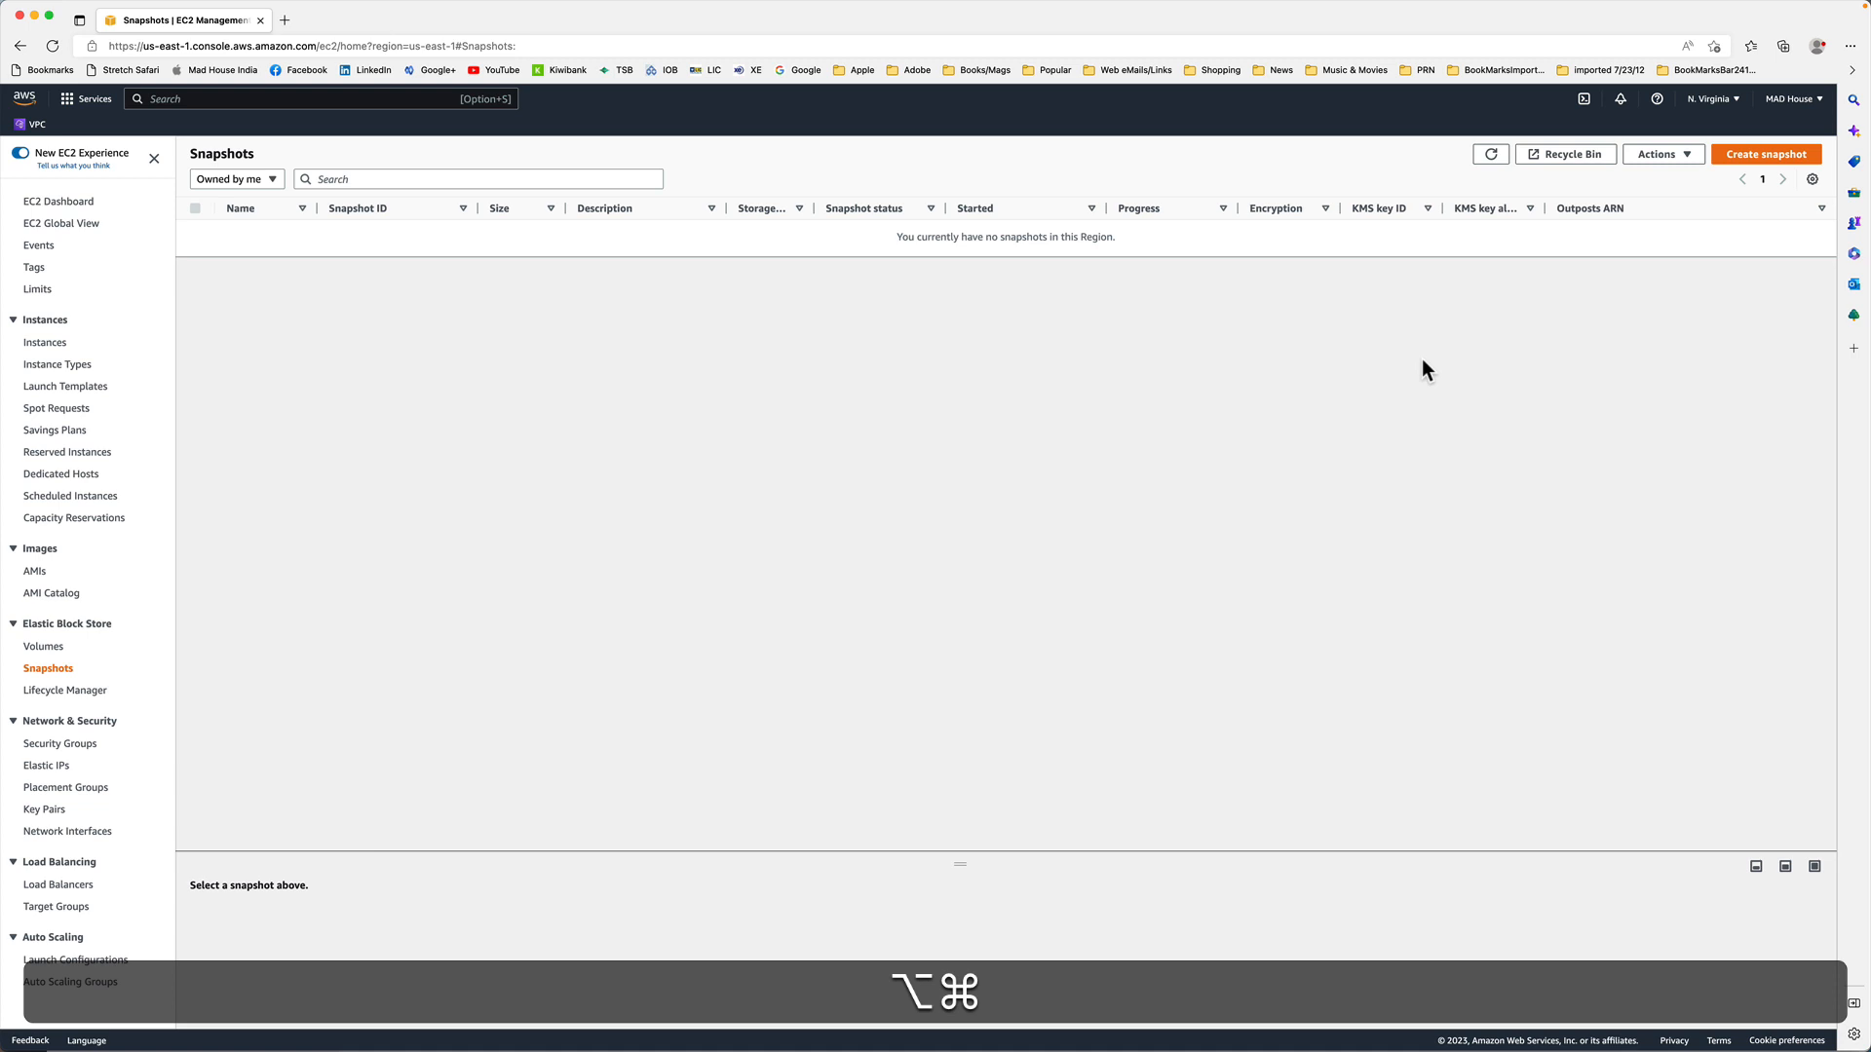